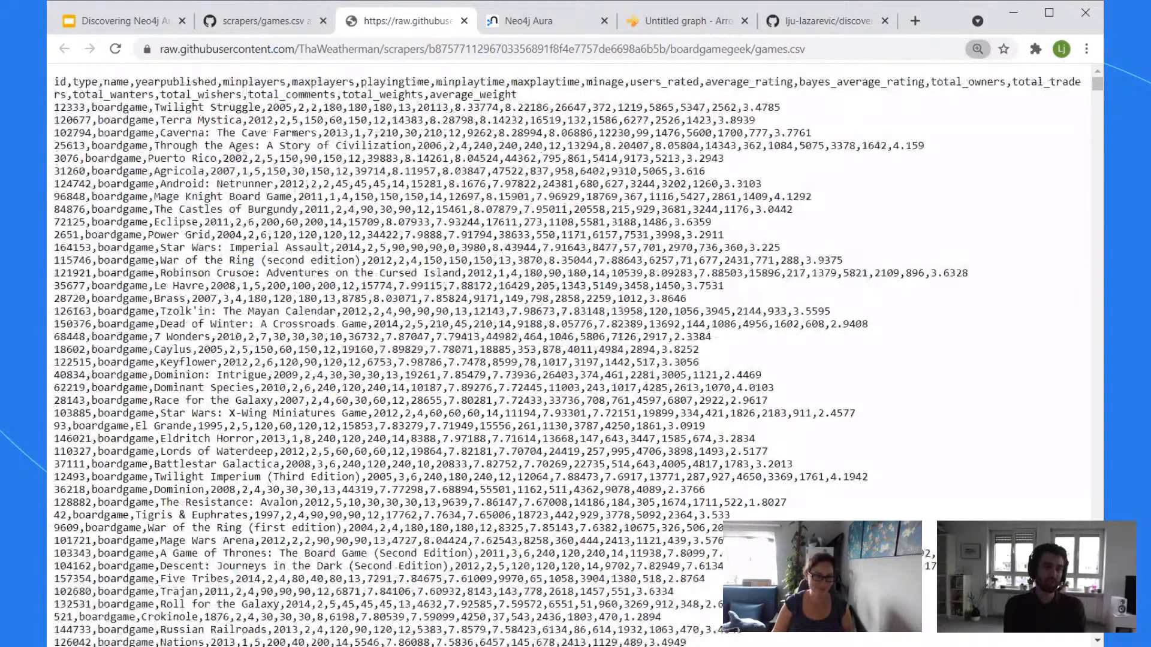
# Step: Zoom the games.csv text in three steps and place the BoardGameGeek tab beside Neo4j Aura
pyautogui.hotkey('ctrl', '+')
pyautogui.hotkey('ctrl', '+')
pyautogui.hotkey('ctrl', '+')
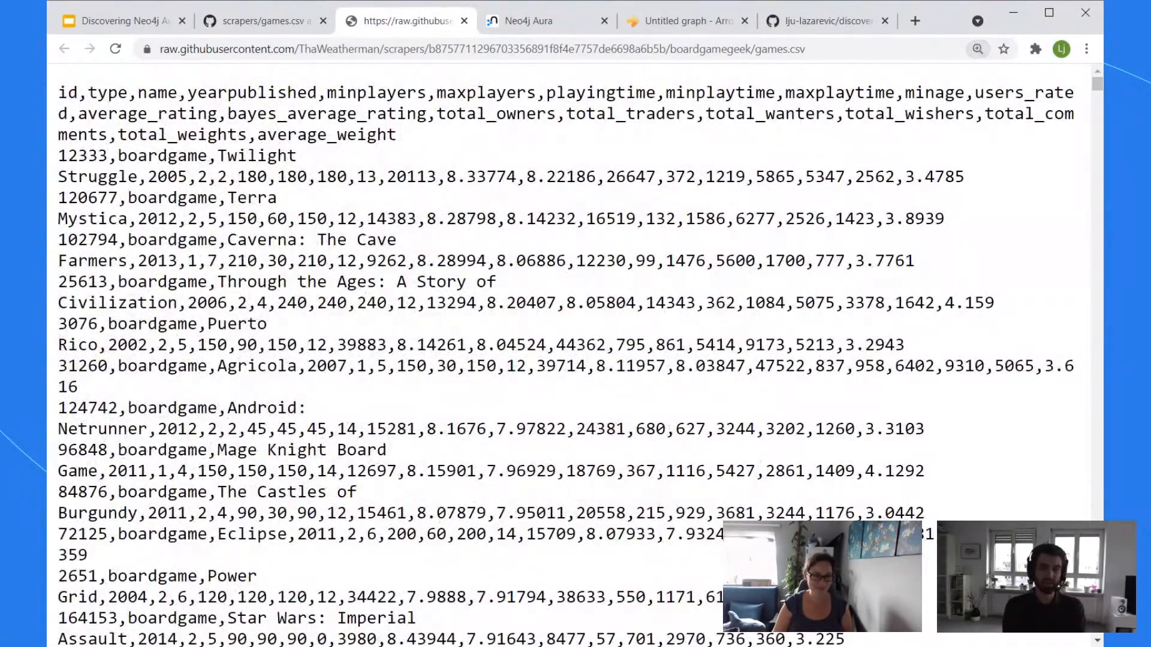
pyautogui.hotkey('ctrl', '+')
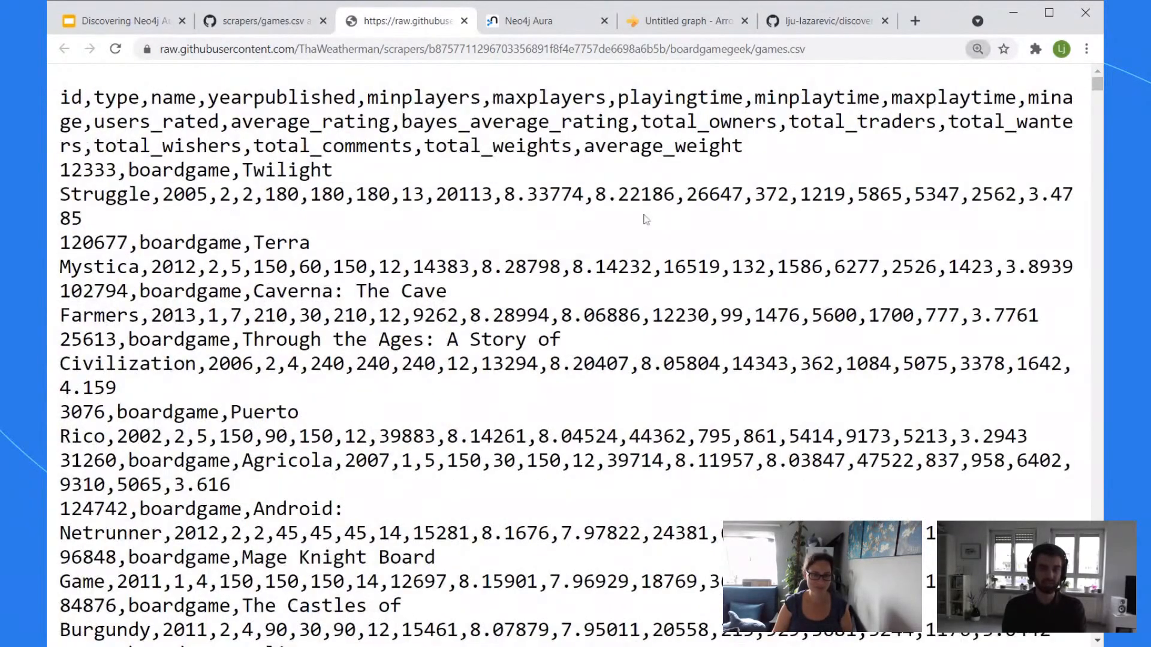
pyautogui.hotkey('ctrl', '+')
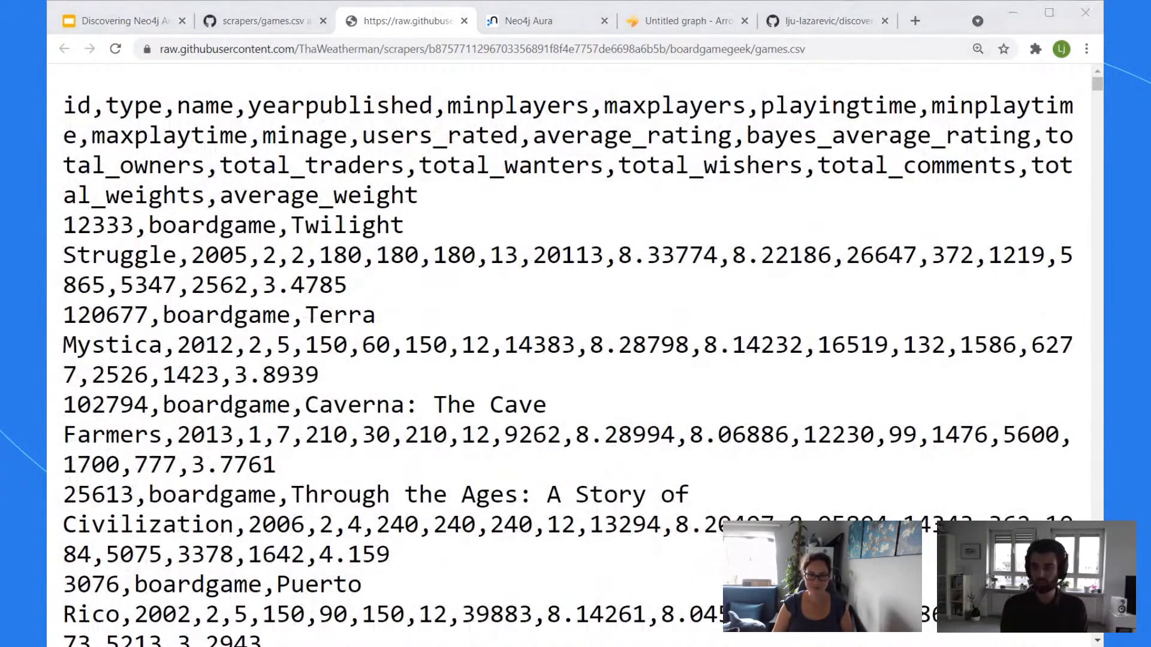
pyautogui.moveTo(839, 21); pyautogui.dragTo(573, 21)
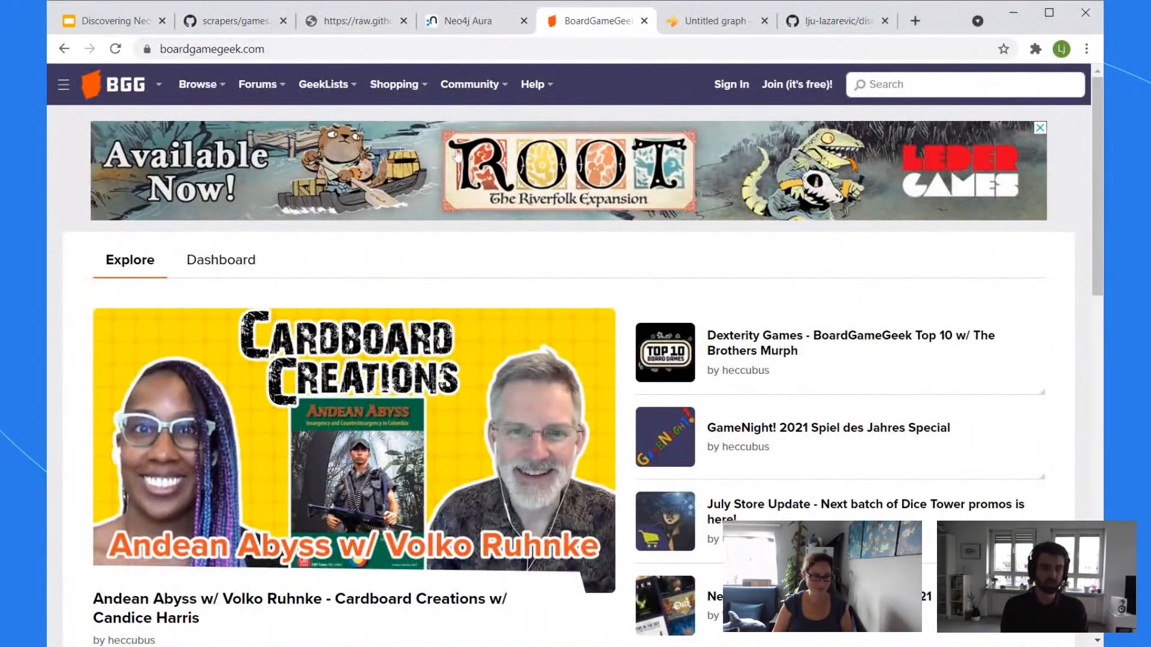
# Step: Browse BGG's trending games, other Geek sites and GeekLists menus, then return to the games.csv tab
pyautogui.scroll(-4, 582, 78)
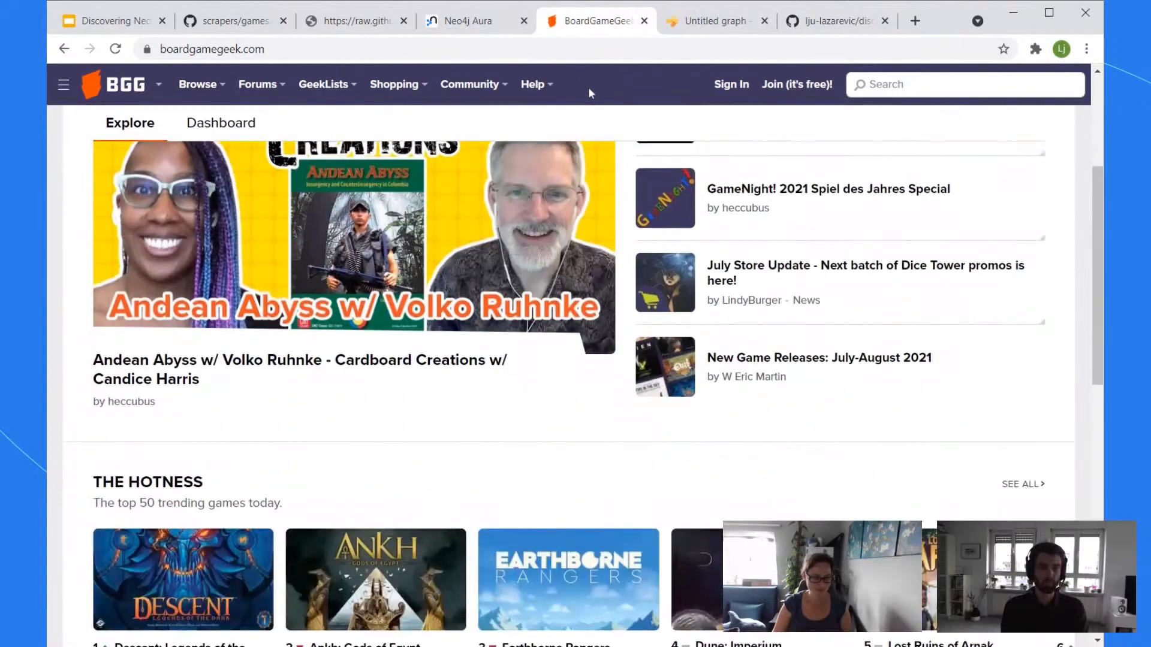
pyautogui.scroll(4, 591, 89)
pyautogui.click(63, 84)
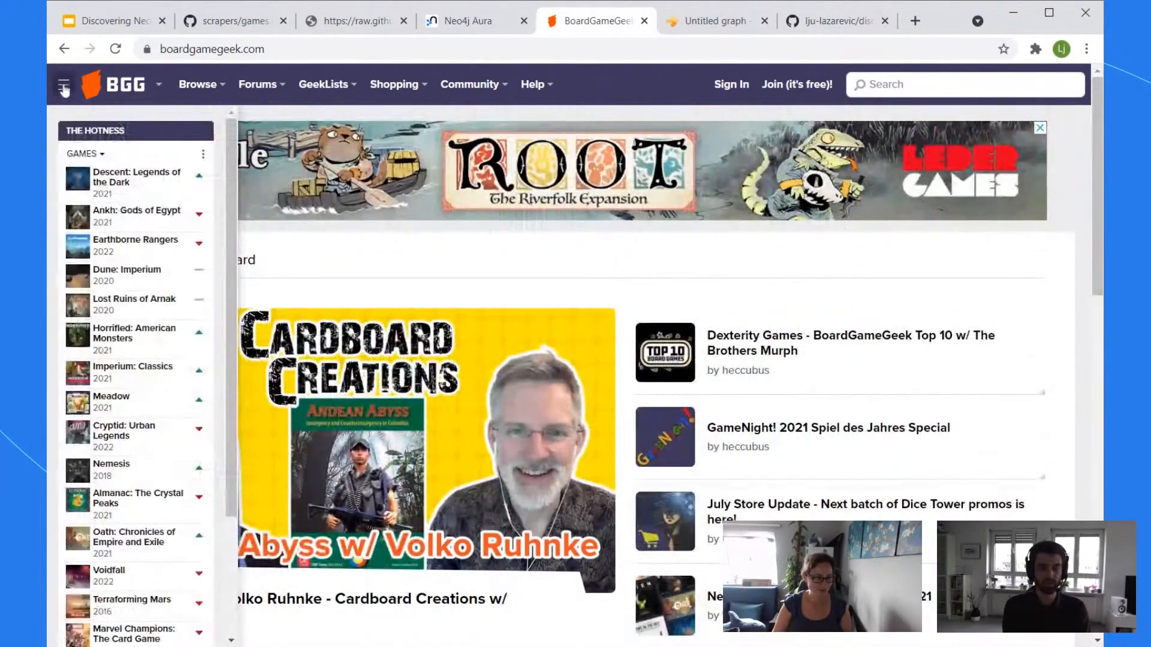
pyautogui.click(158, 87)
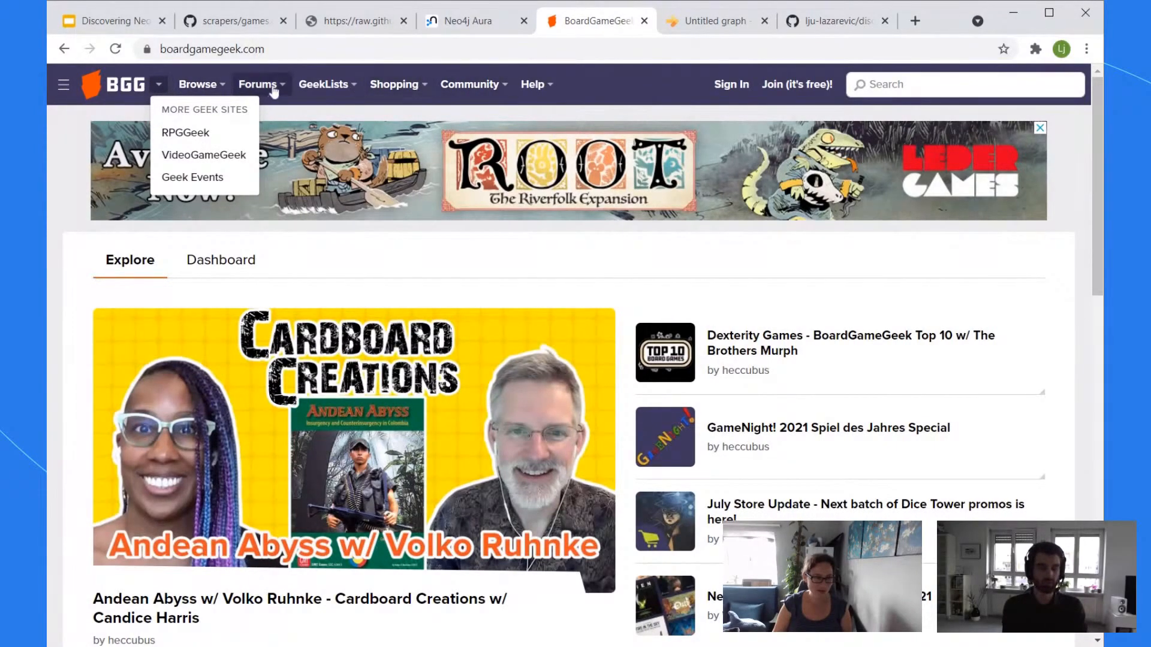
pyautogui.click(344, 85)
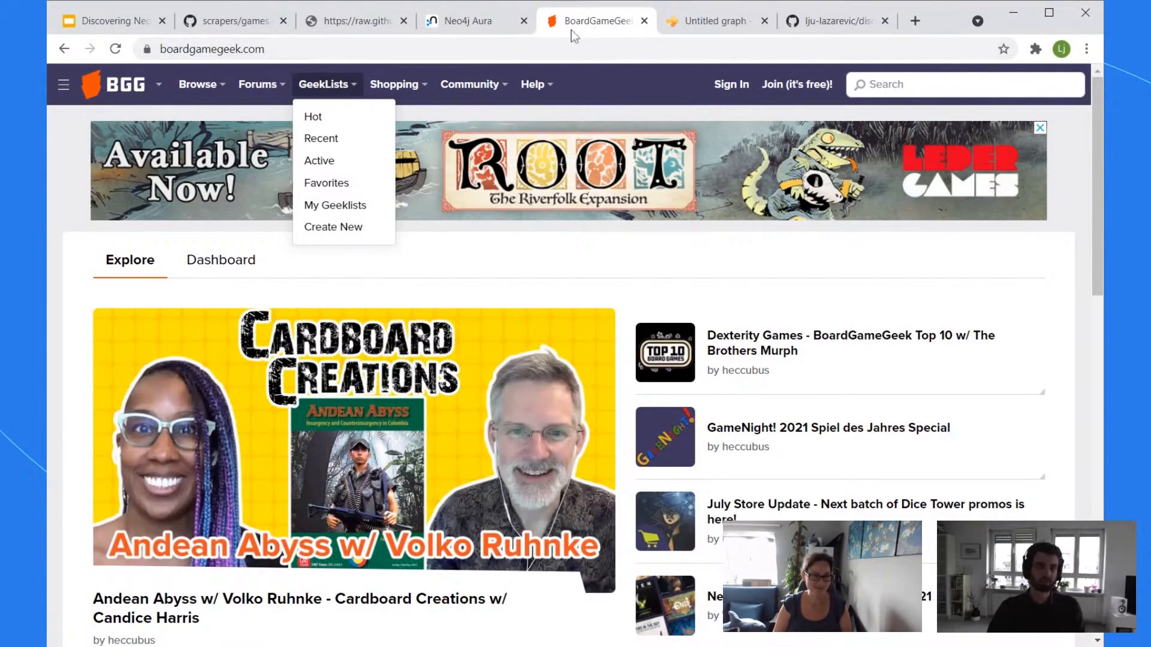
pyautogui.click(363, 18)
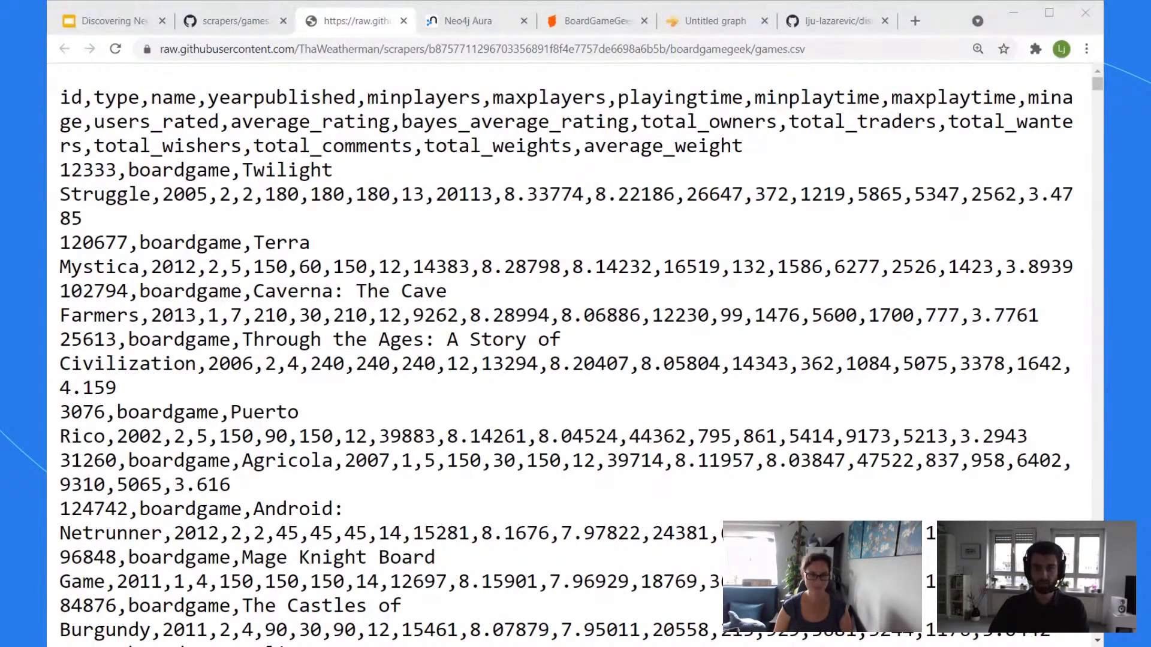
# Step: Check the games.csv file's URL, then switch to the Neo4j Aura console
pyautogui.click(427, 49)
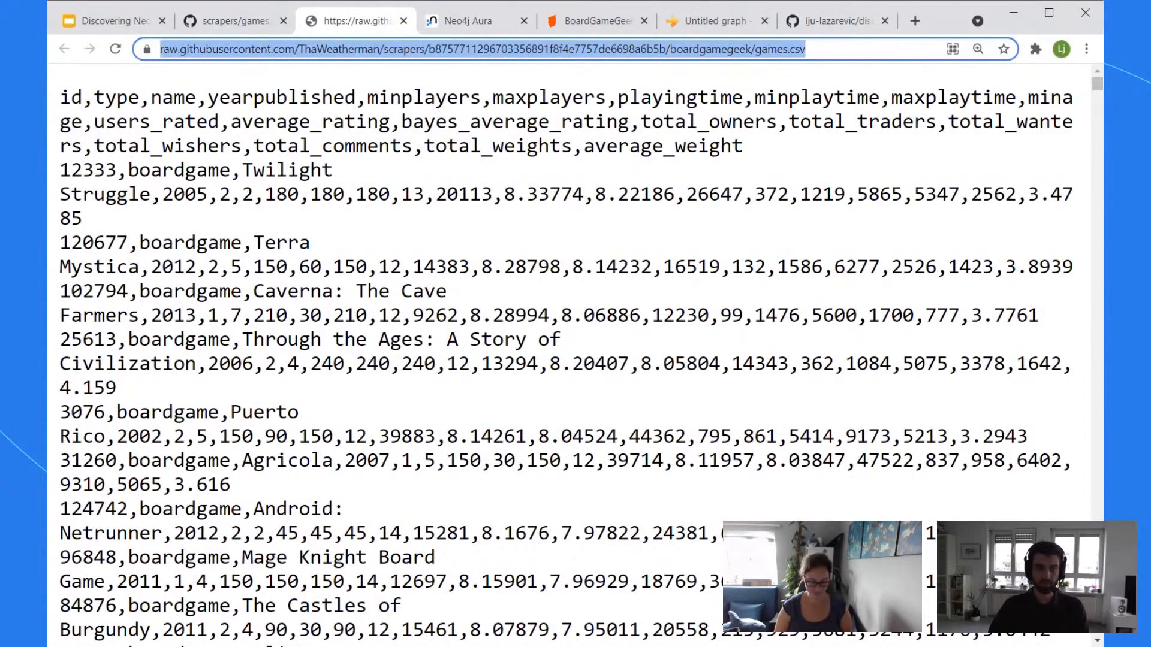
pyautogui.click(483, 239)
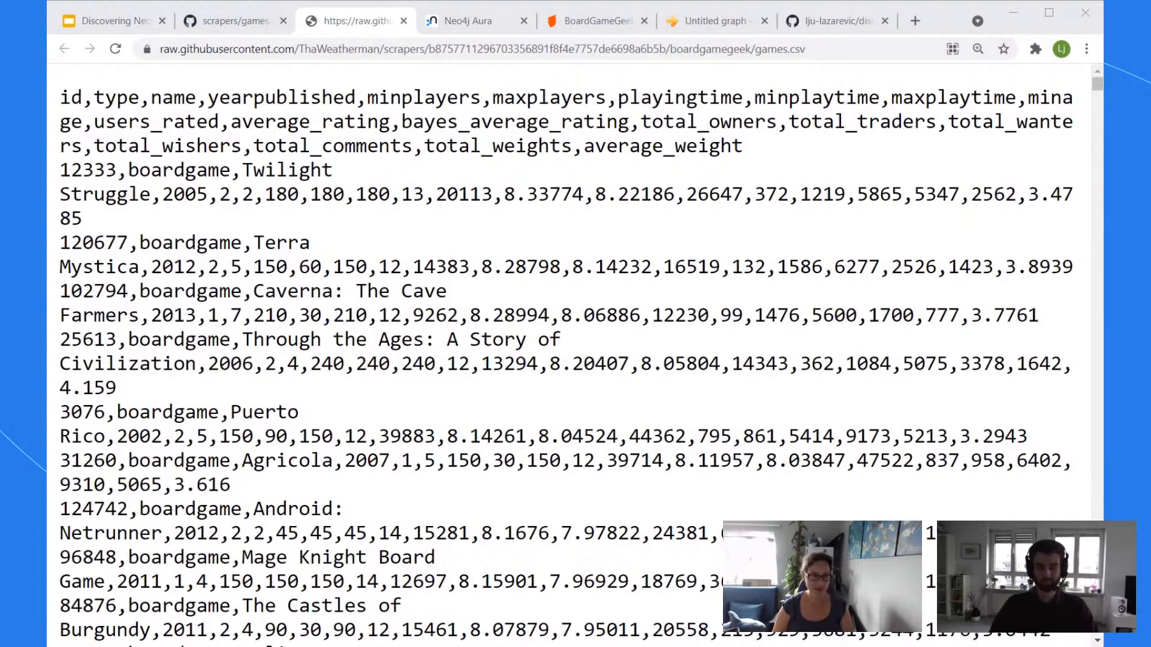
pyautogui.click(368, 29)
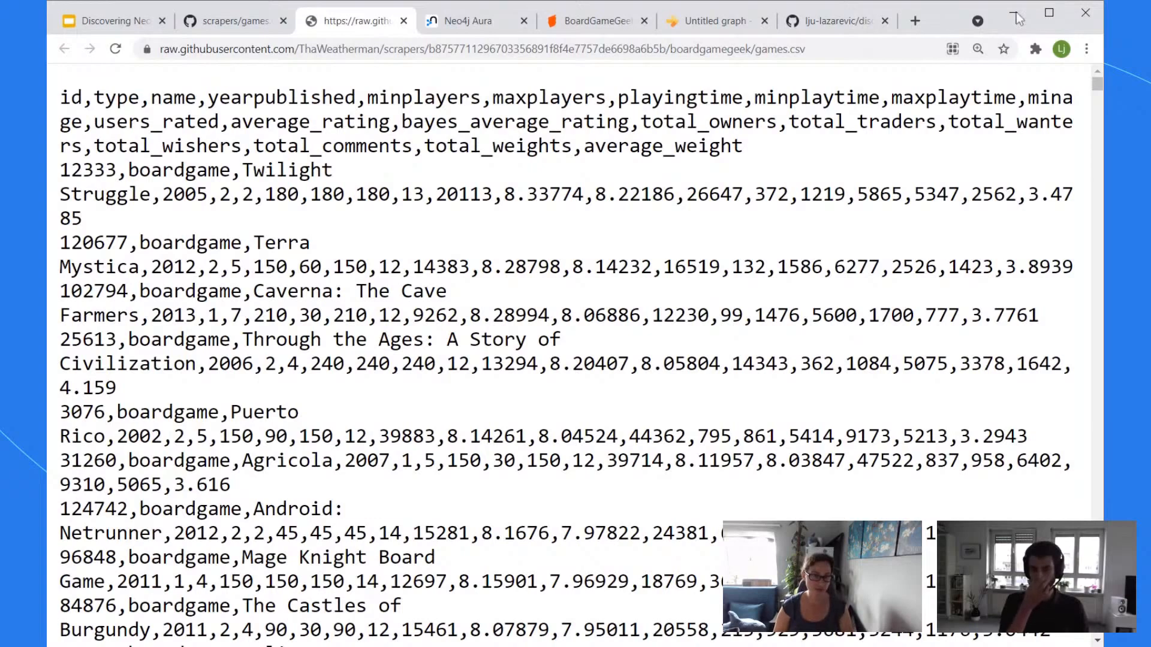
pyautogui.click(459, 21)
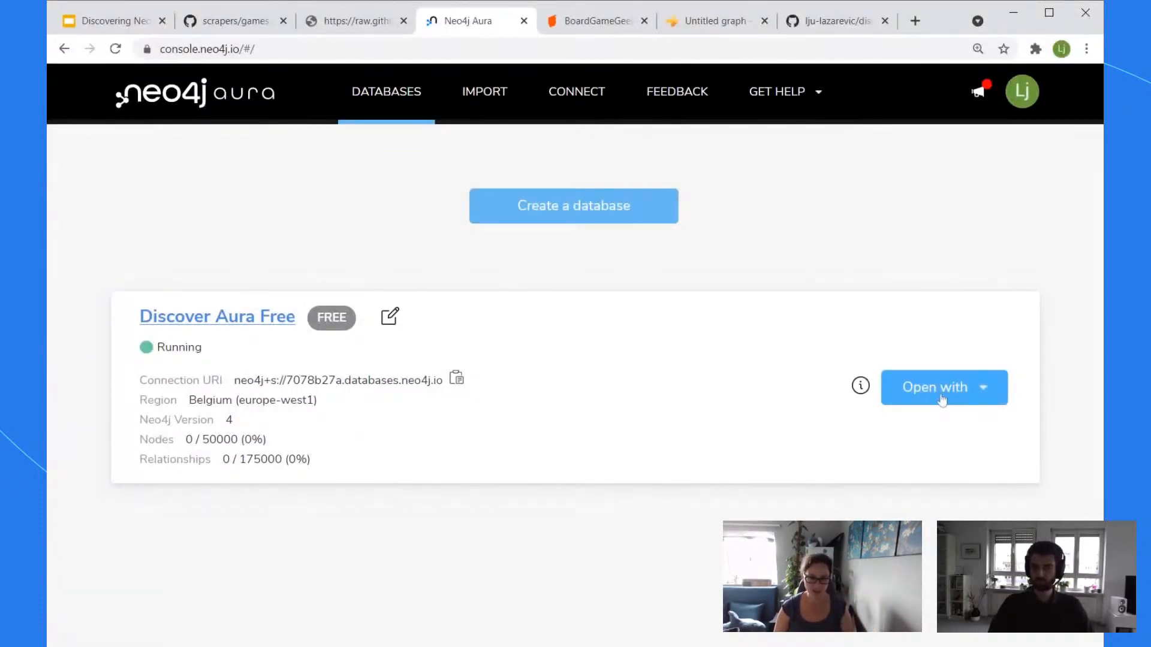
# Step: Open Discover Aura Free in Neo4j Browser and connect as user neo4j with the password
pyautogui.click(971, 401)
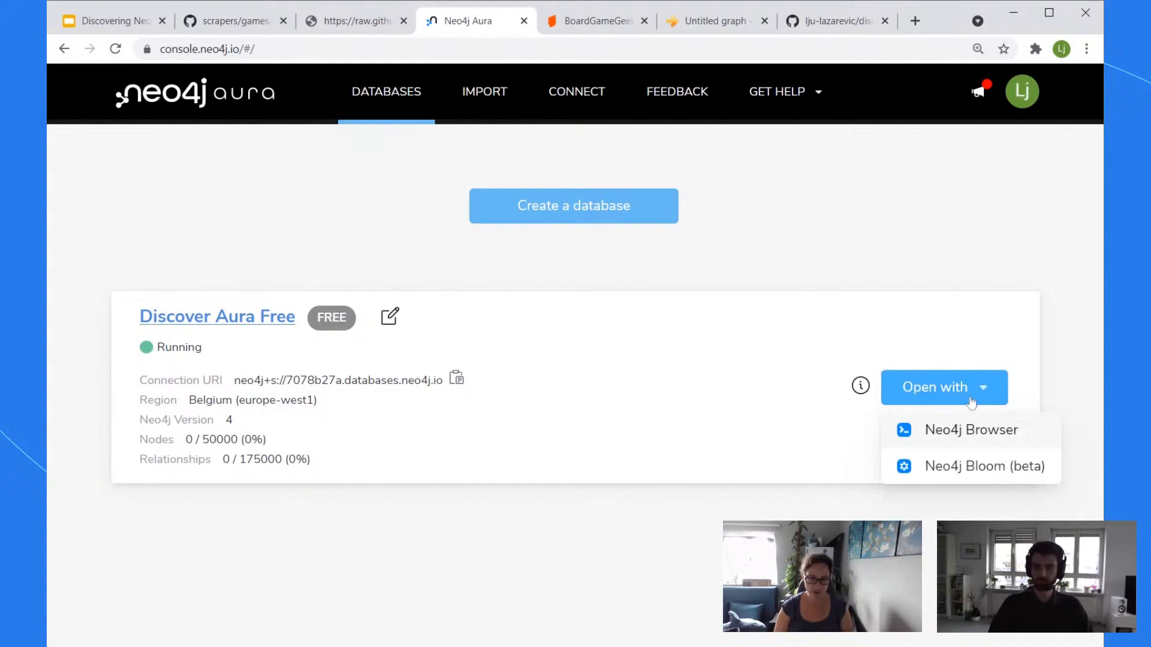
pyautogui.click(993, 445)
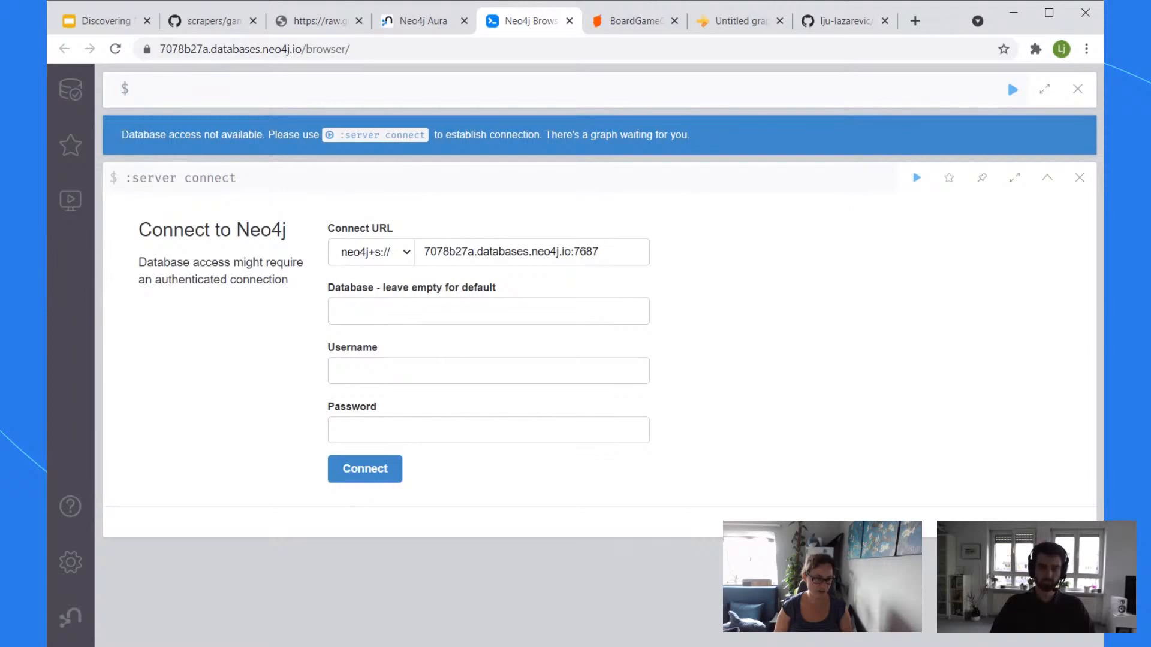
pyautogui.click(461, 370)
pyautogui.write('neo4j')
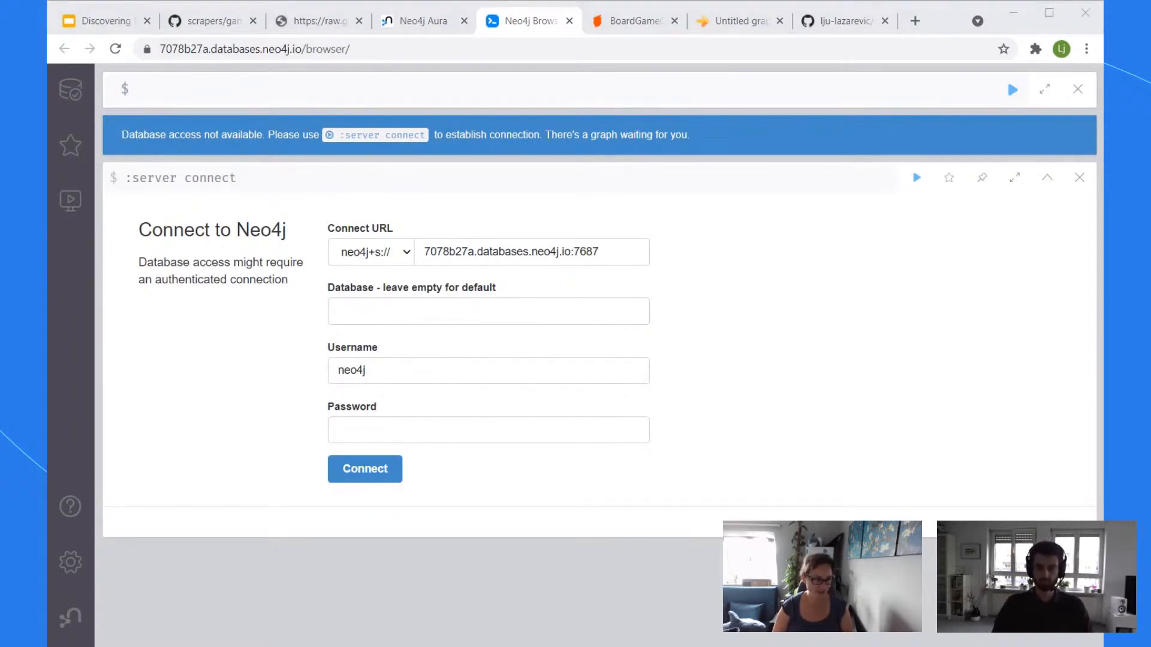
pyautogui.hotkey('alt', 'Tab')
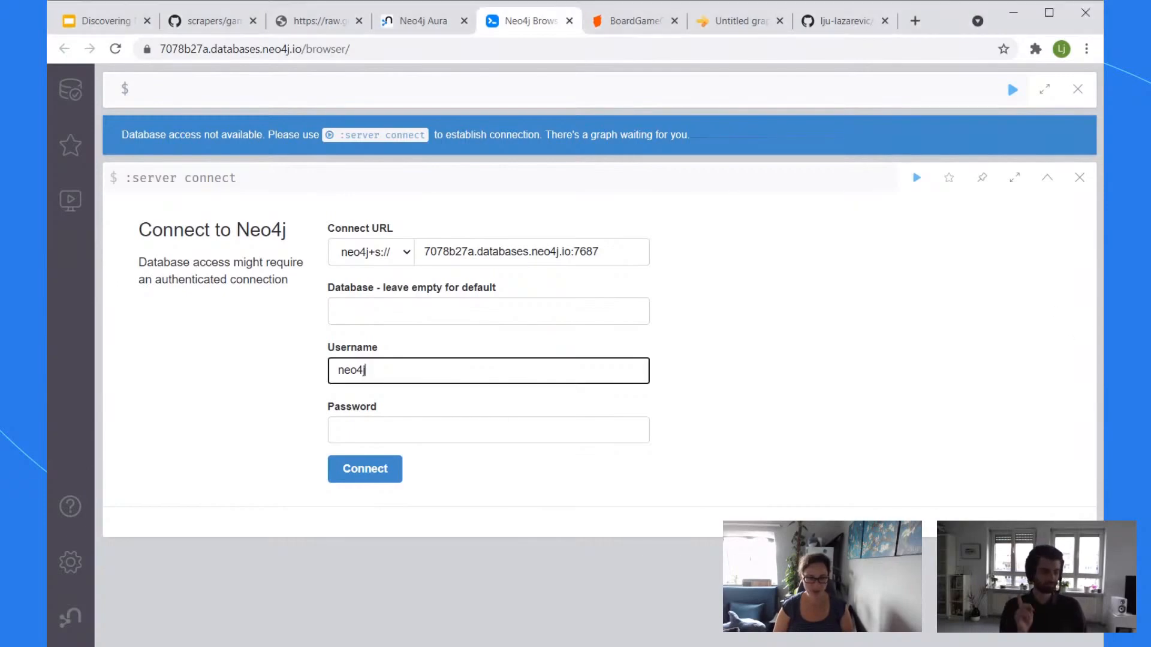
pyautogui.click(480, 430)
pyautogui.hotkey('ctrl', 'v')
pyautogui.click(365, 473)
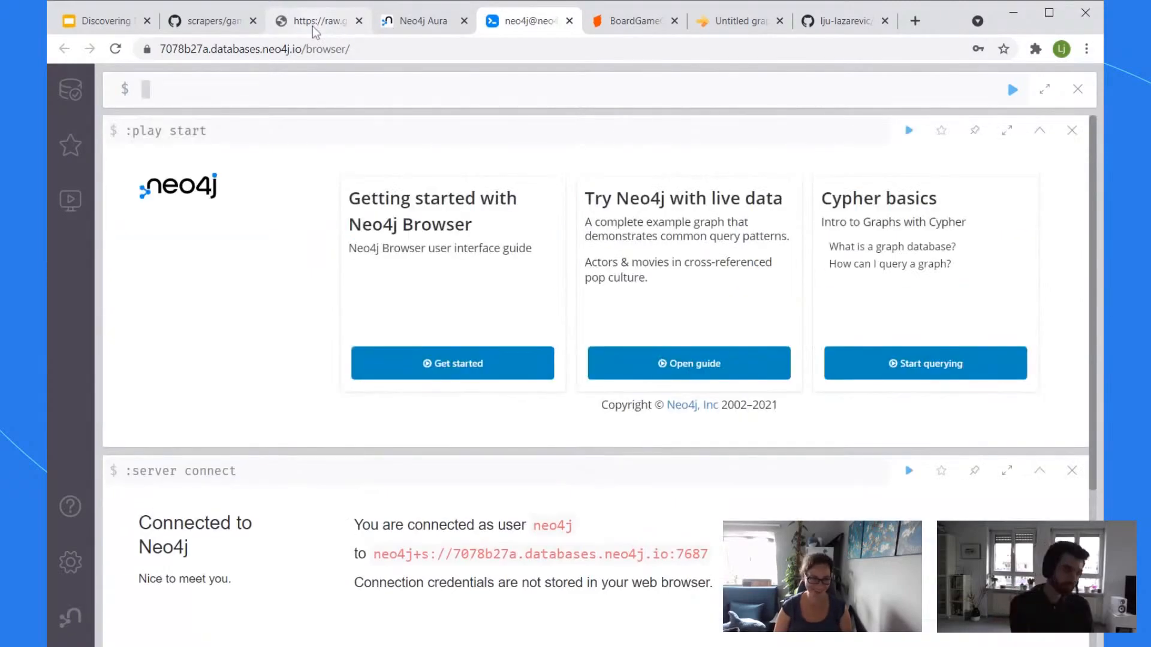
# Step: Copy the games.csv URL from the raw tab and return to Neo4j Browser
pyautogui.click(314, 23)
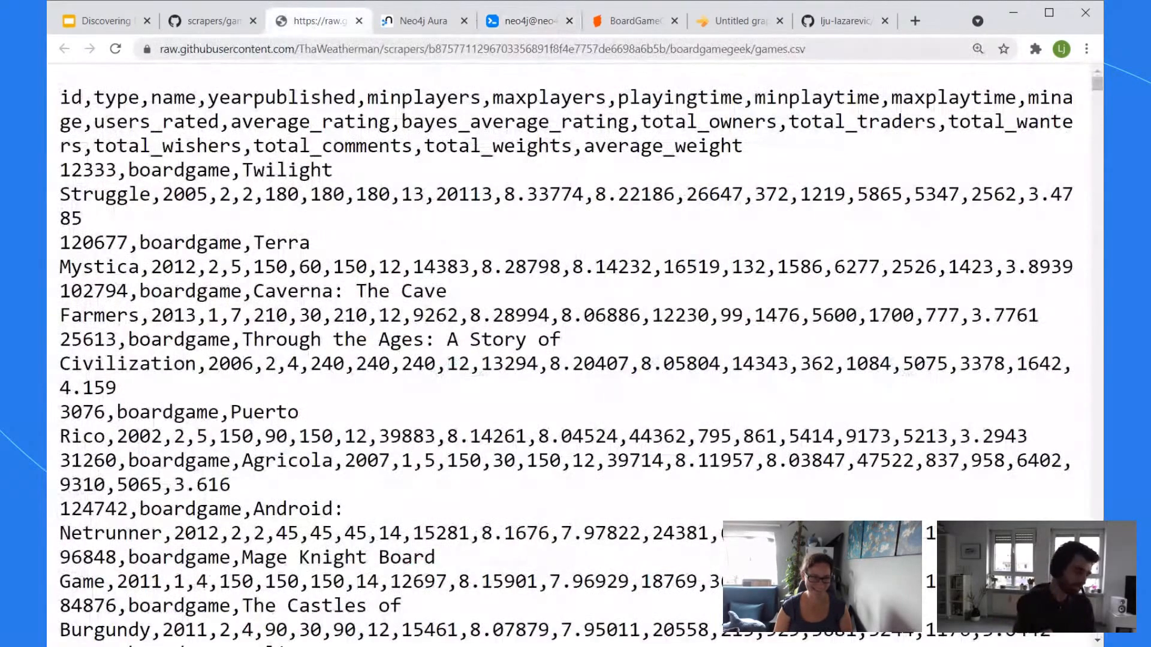
pyautogui.click(345, 49)
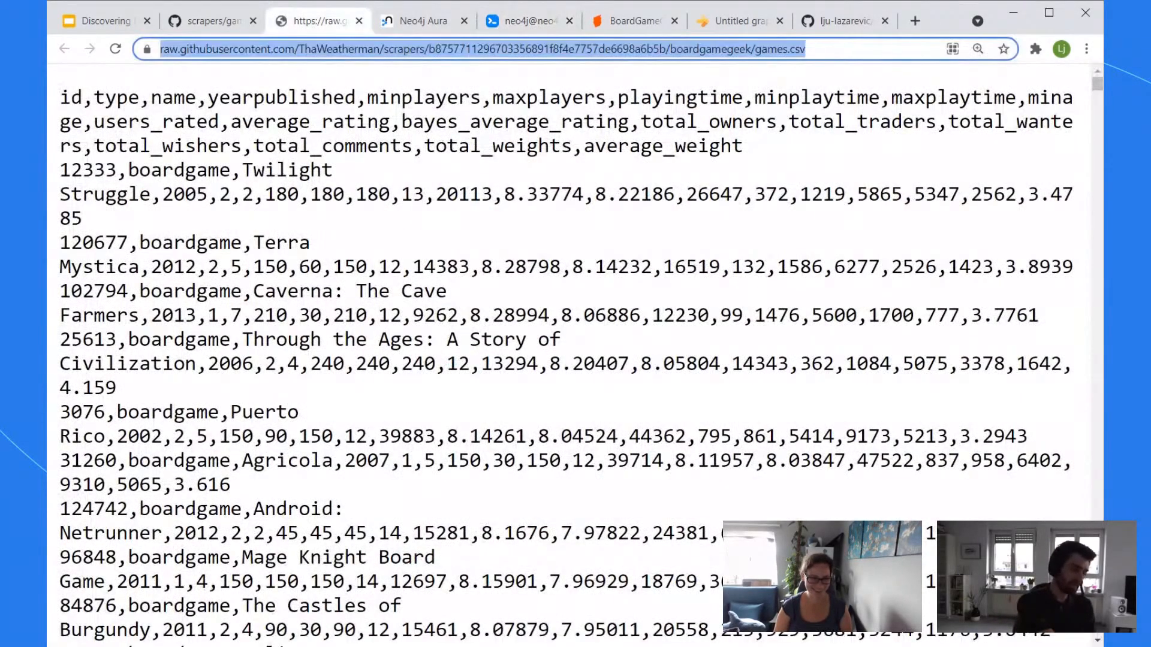
pyautogui.click(555, 24)
# Step: Write a LOAD CSV WITH HEADERS query on the games.csv URL as row, returning row limit 5
pyautogui.write('l')
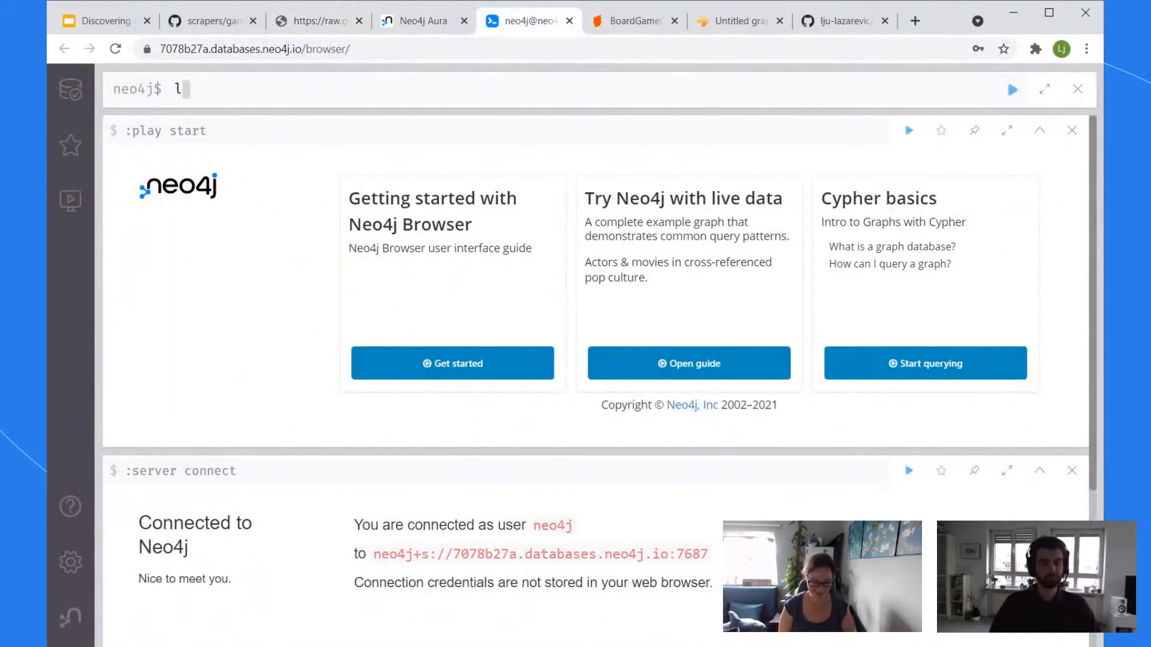
pyautogui.write('oad csv with ')
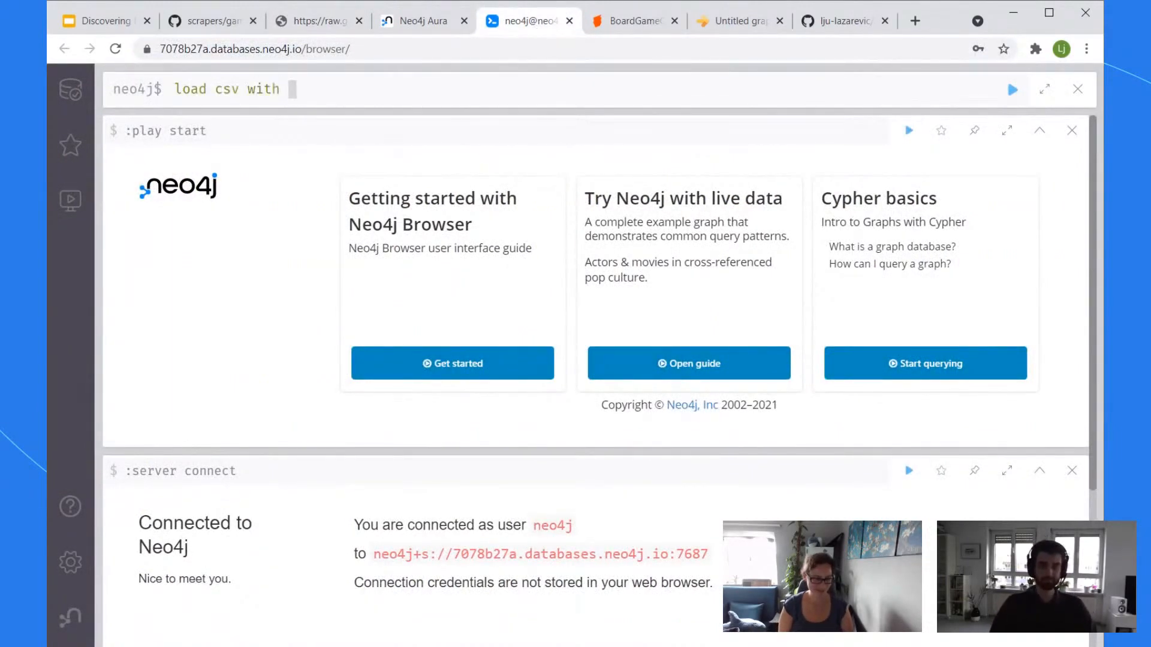
pyautogui.write('headers from')
pyautogui.hotkey('ctrl', 'v')
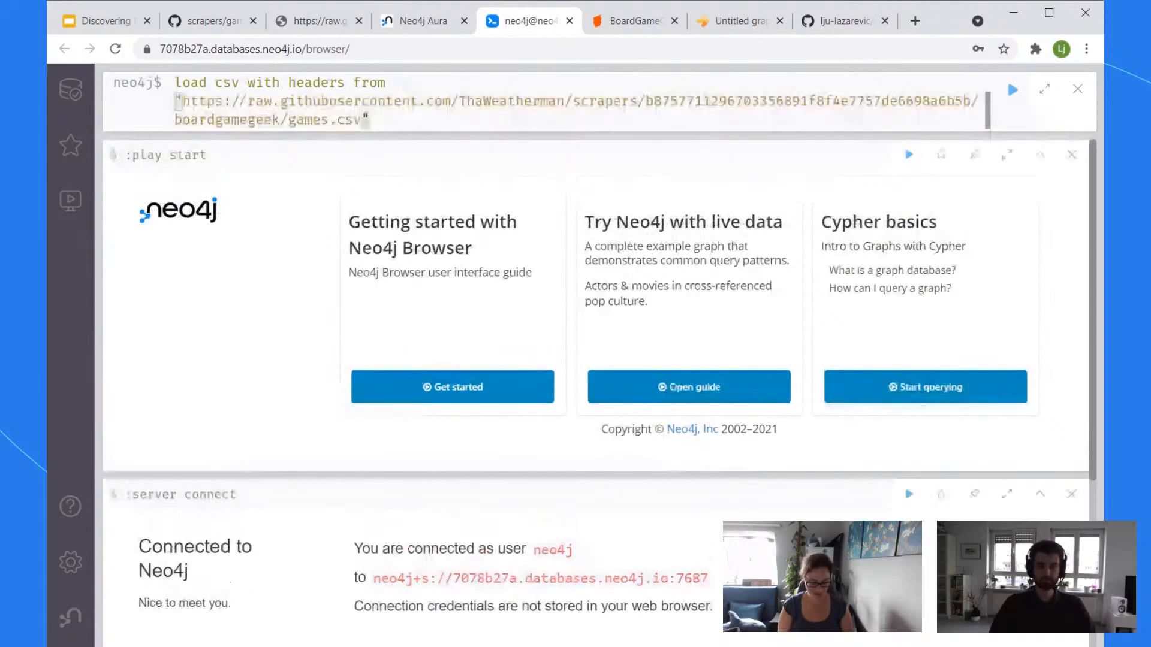
pyautogui.write('as row')
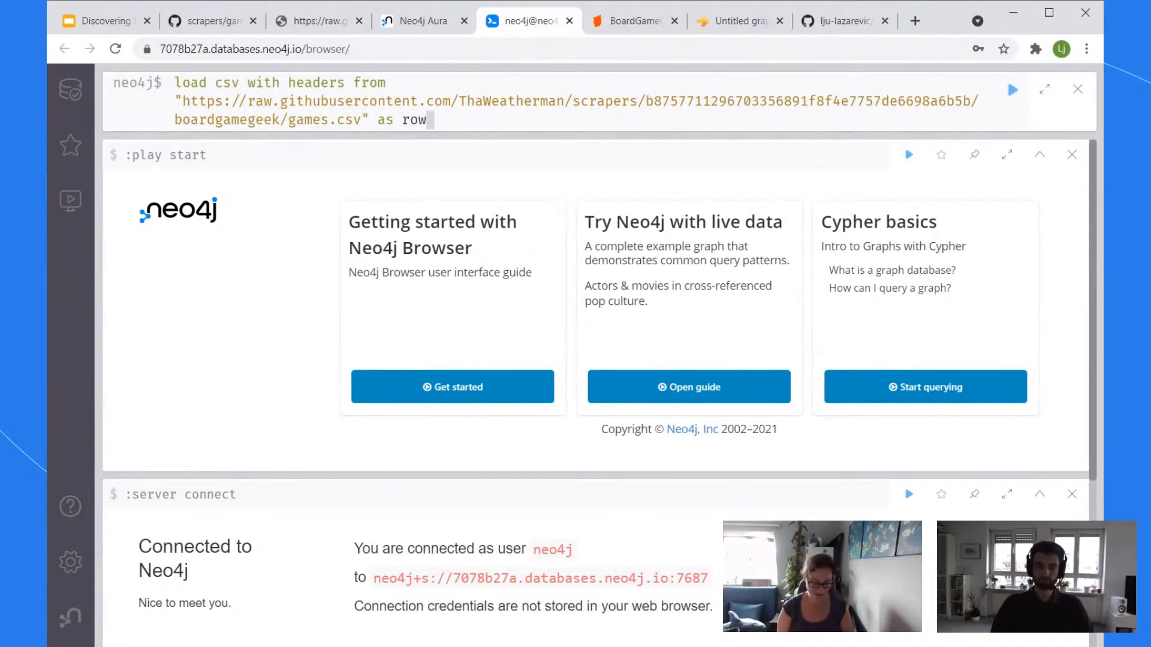
pyautogui.hotkey('shift', 'Return')
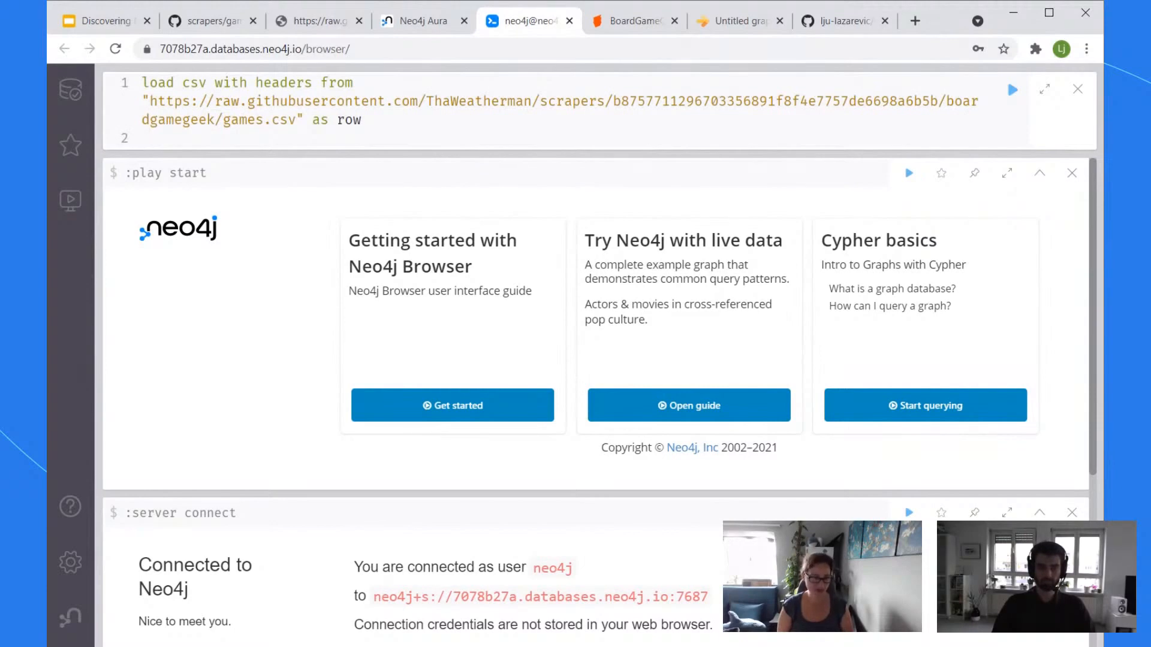
pyautogui.write('return row limit 5')
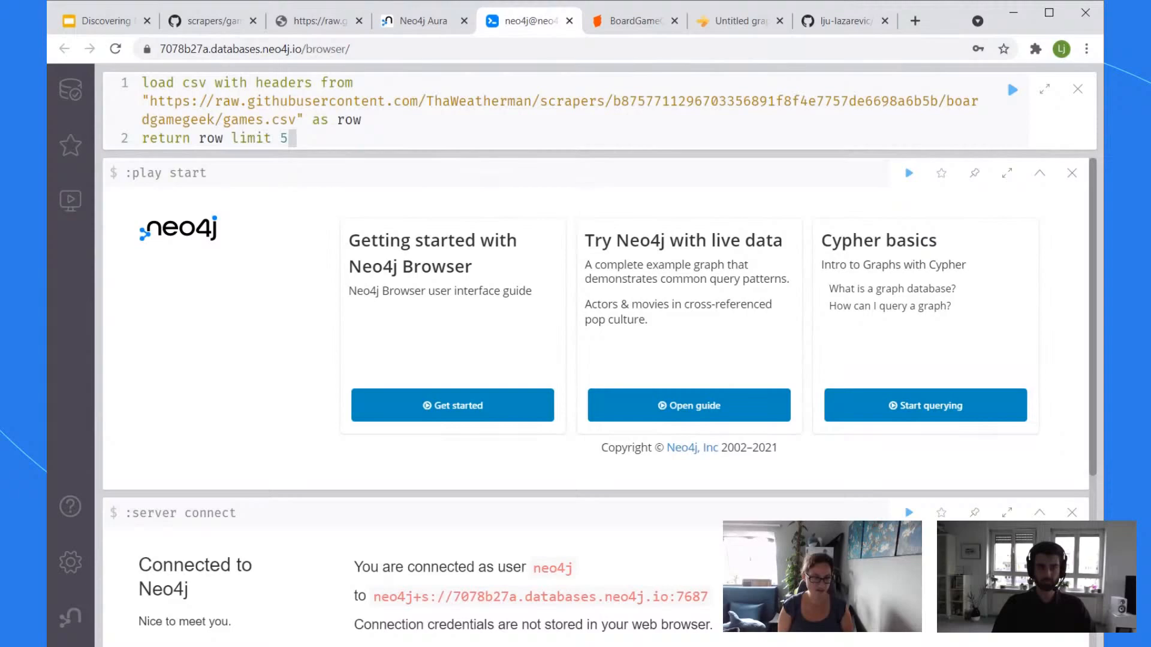
# Step: Run the query to get five rows and show the Twilight Struggle record fullscreen
pyautogui.click(1011, 89)
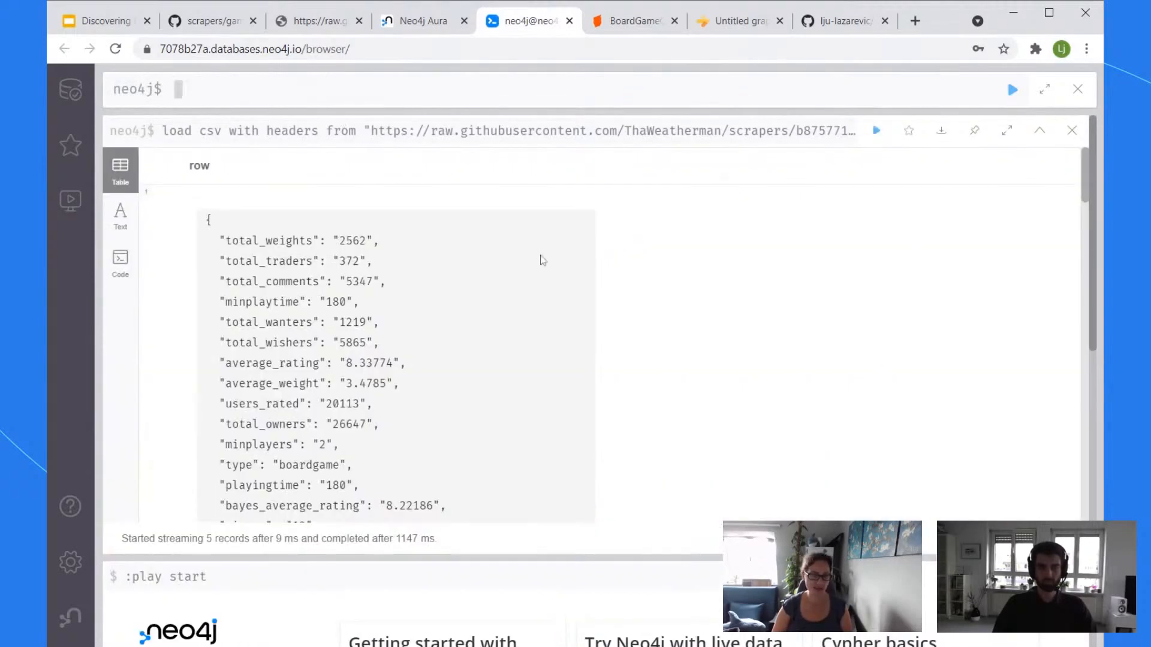
pyautogui.scroll(-7, 755, 329)
pyautogui.scroll(7, 829, 350)
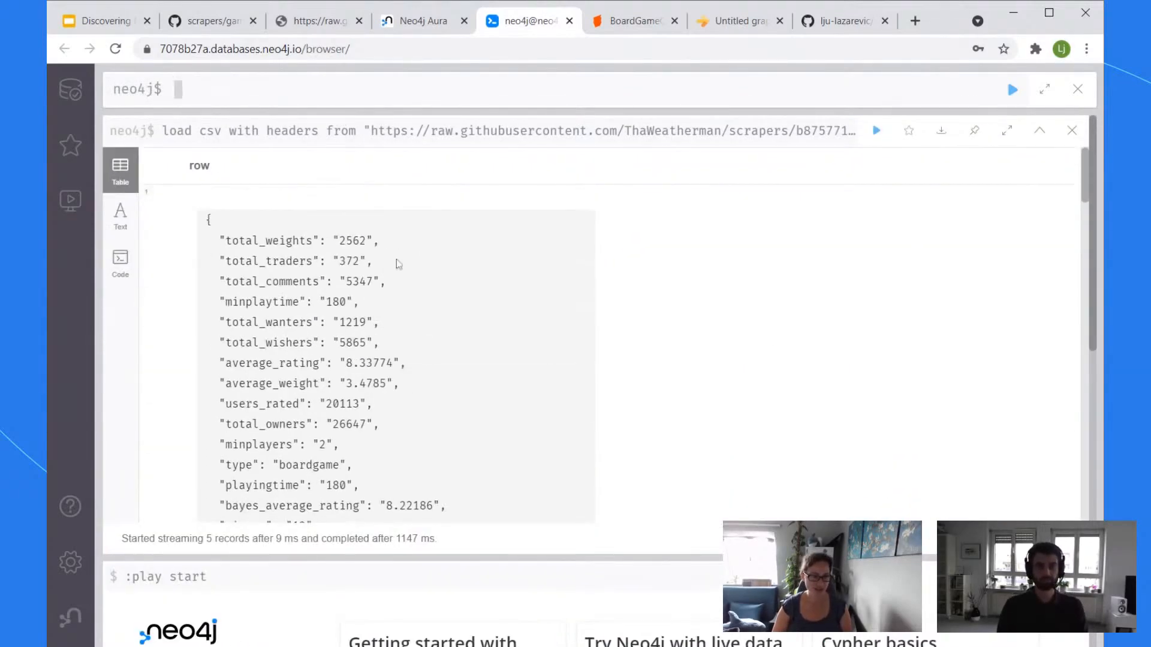
pyautogui.scroll(-2, 413, 247)
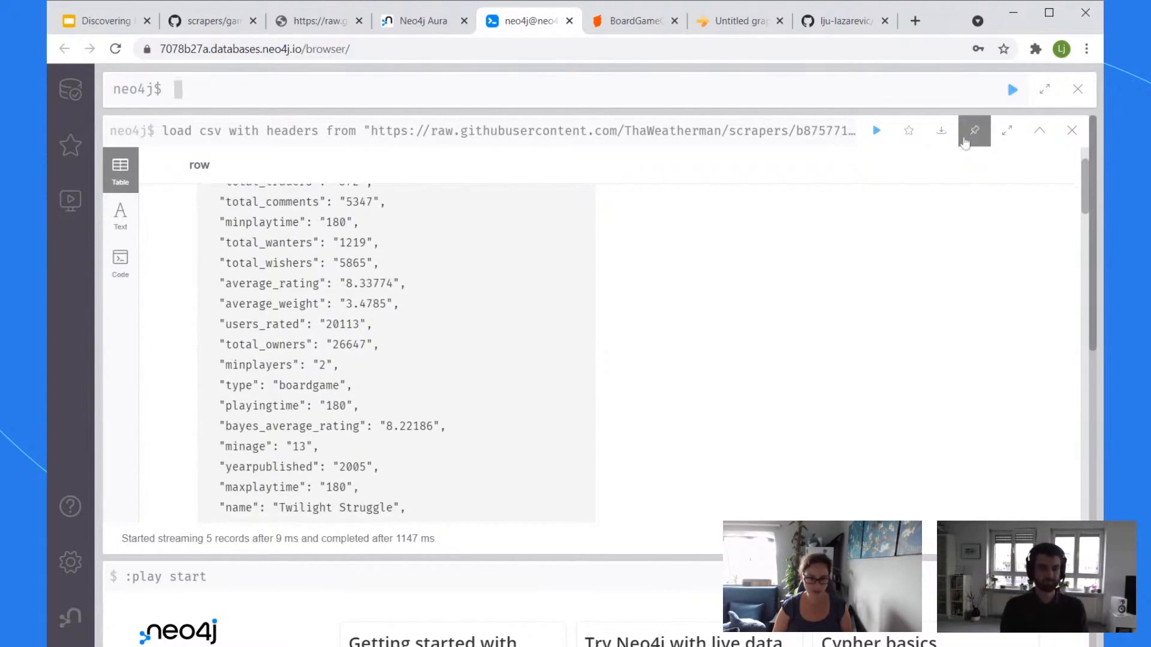
pyautogui.click(1007, 130)
pyautogui.scroll(2, 311, 270)
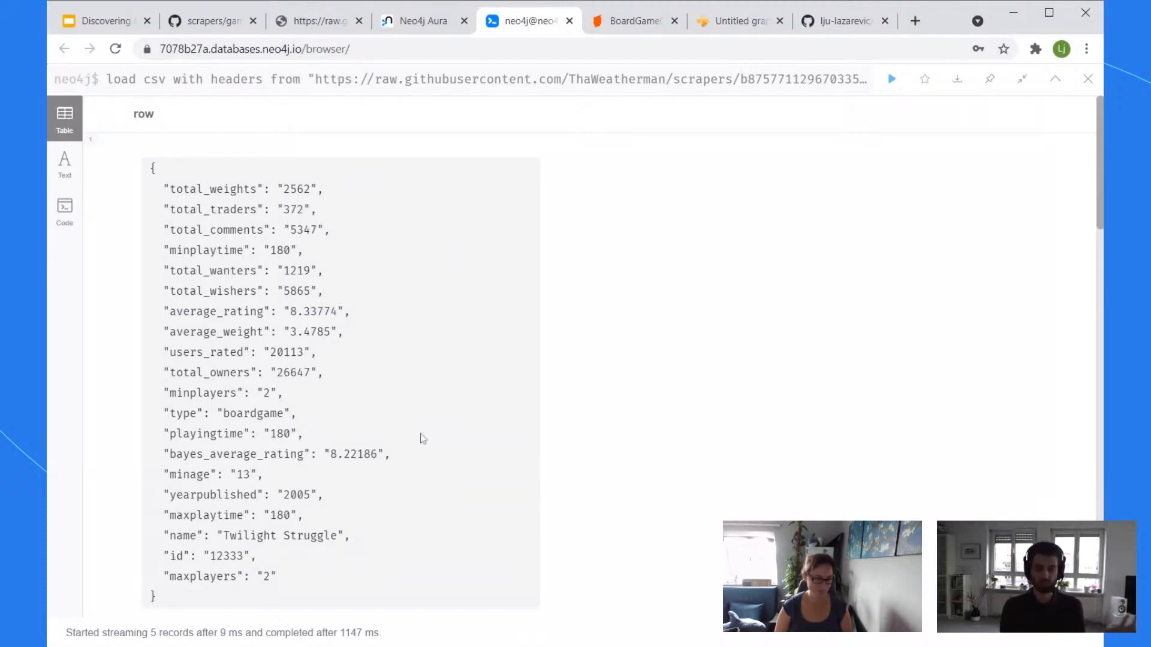
# Step: Highlight the minplayers, minplaytime, average_rating and average_weight fields, then exit fullscreen
pyautogui.moveTo(189, 393); pyautogui.dragTo(283, 395)
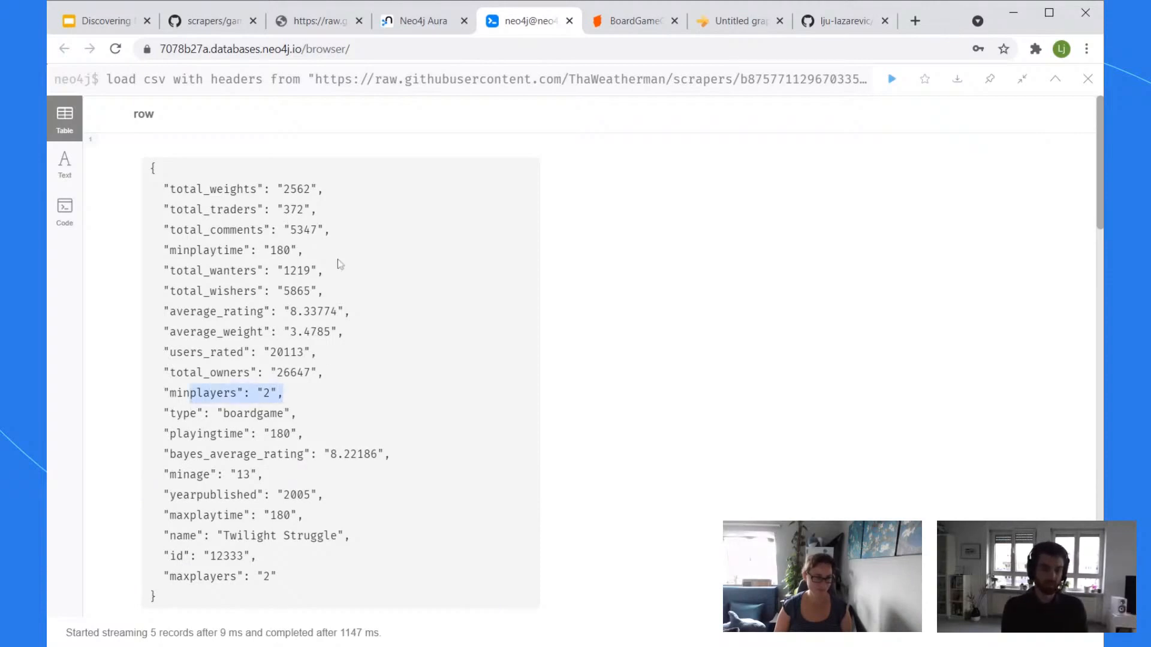
pyautogui.moveTo(184, 250); pyautogui.dragTo(303, 251)
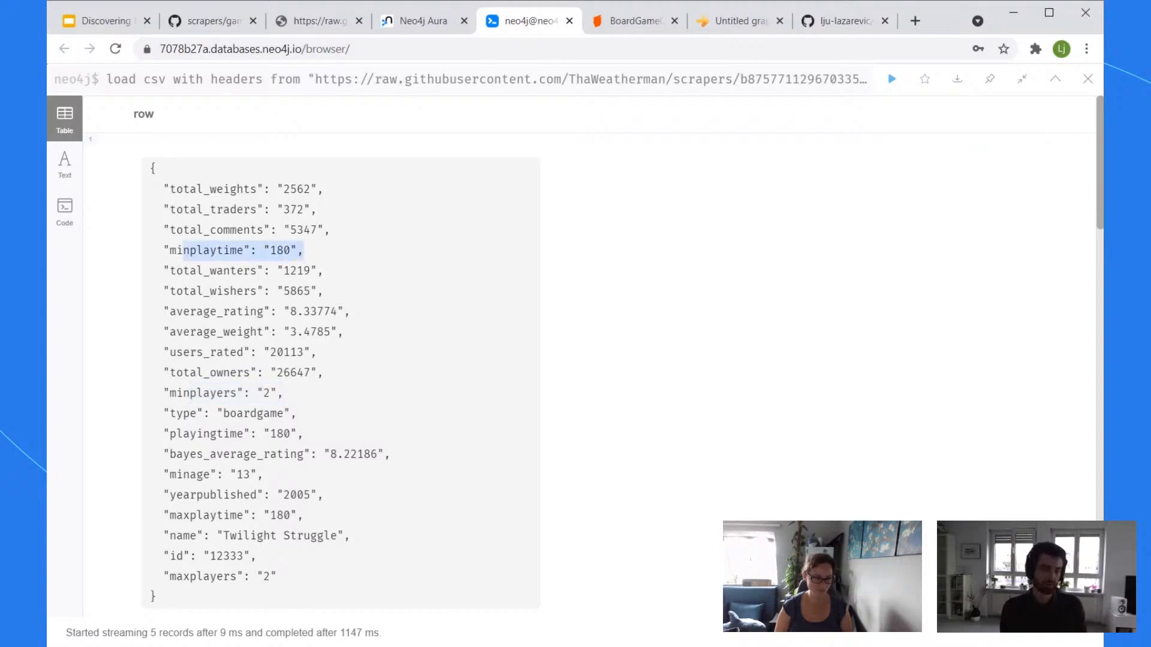
pyautogui.click(304, 486)
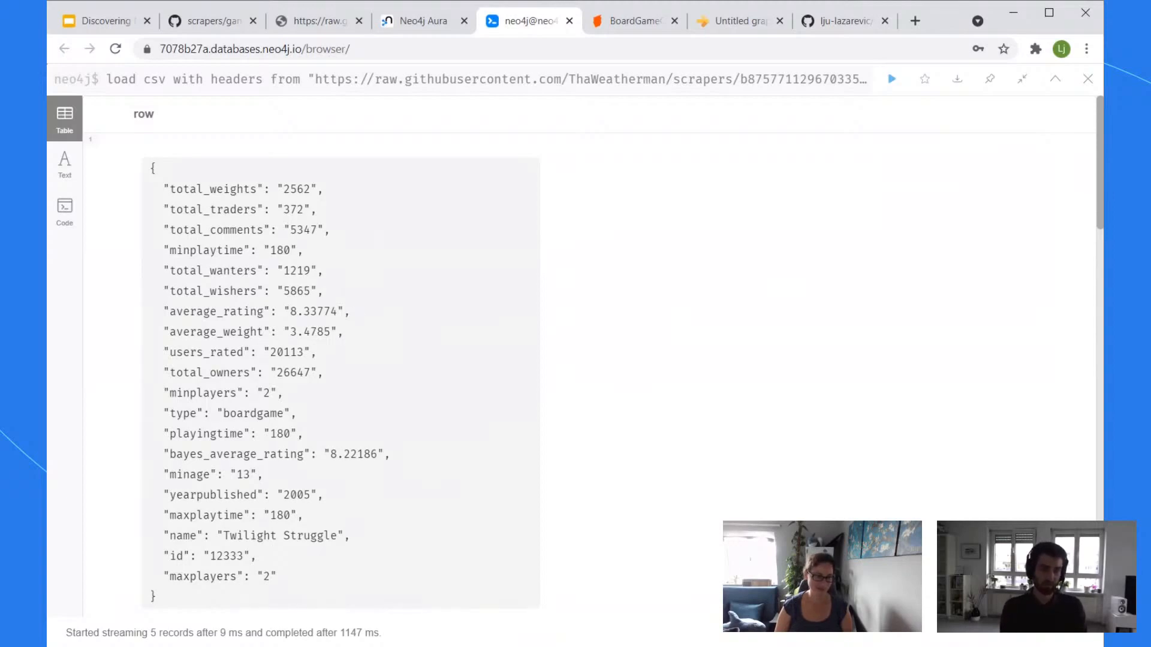
pyautogui.moveTo(355, 312); pyautogui.dragTo(230, 312)
pyautogui.click(475, 351)
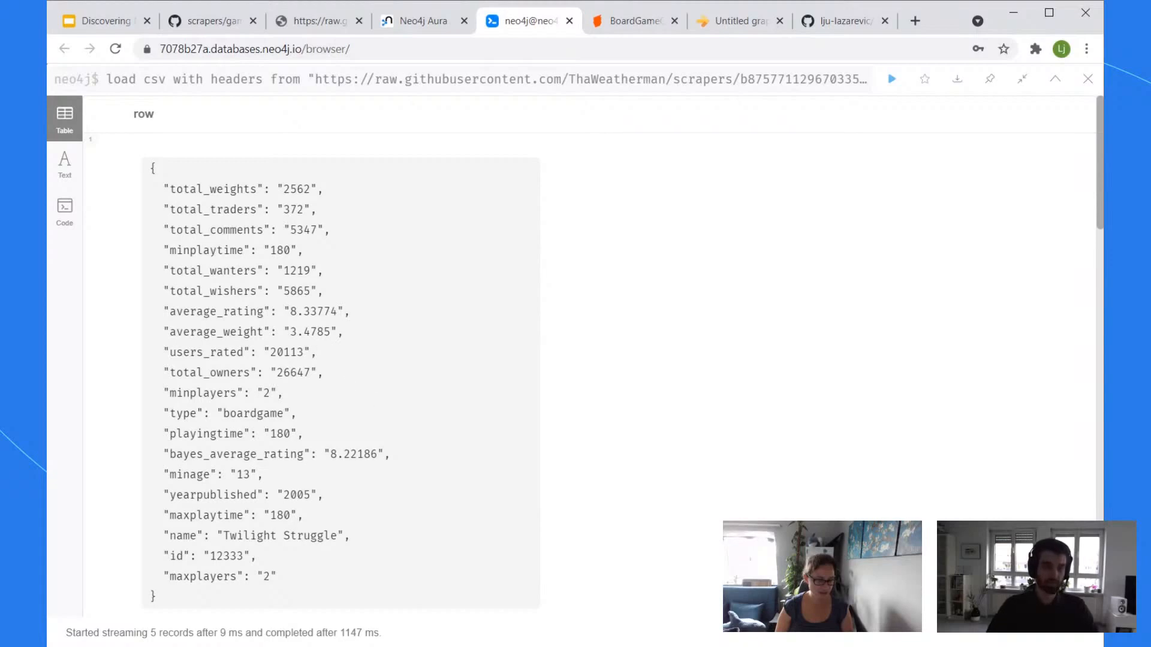
pyautogui.moveTo(257, 332); pyautogui.dragTo(170, 332)
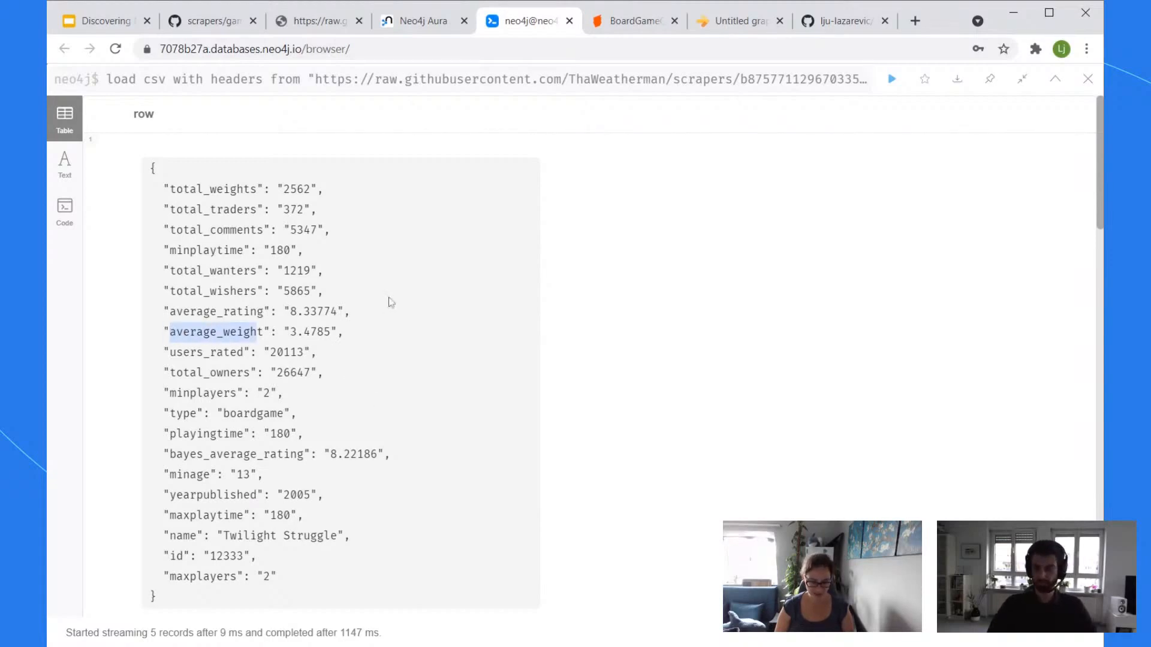
pyautogui.click(866, 253)
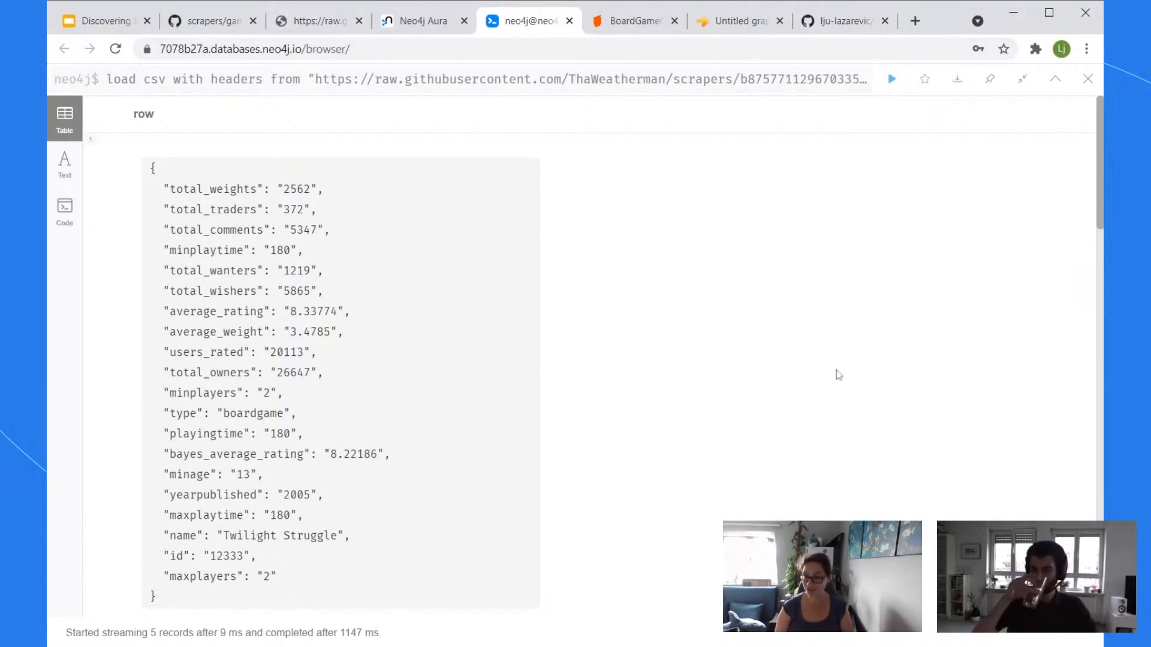
pyautogui.click(1023, 78)
# Step: Add a WITH line passing name, average_weight and average_rating ordered by weight desc, then run it
pyautogui.click(654, 130)
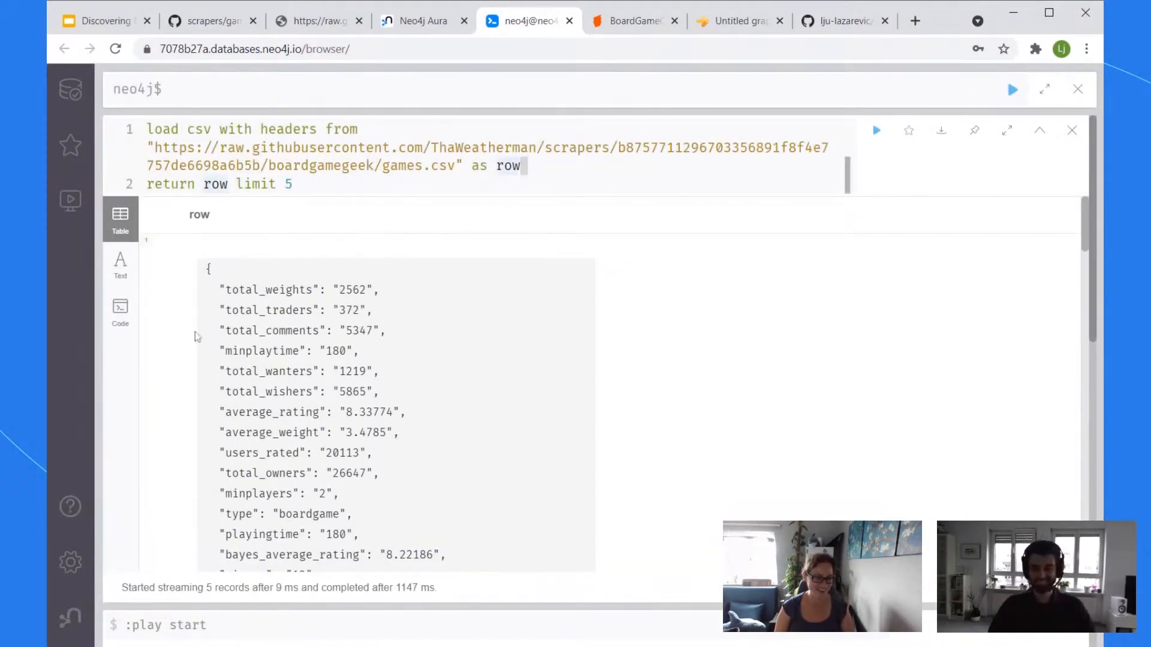
pyautogui.press('Return')
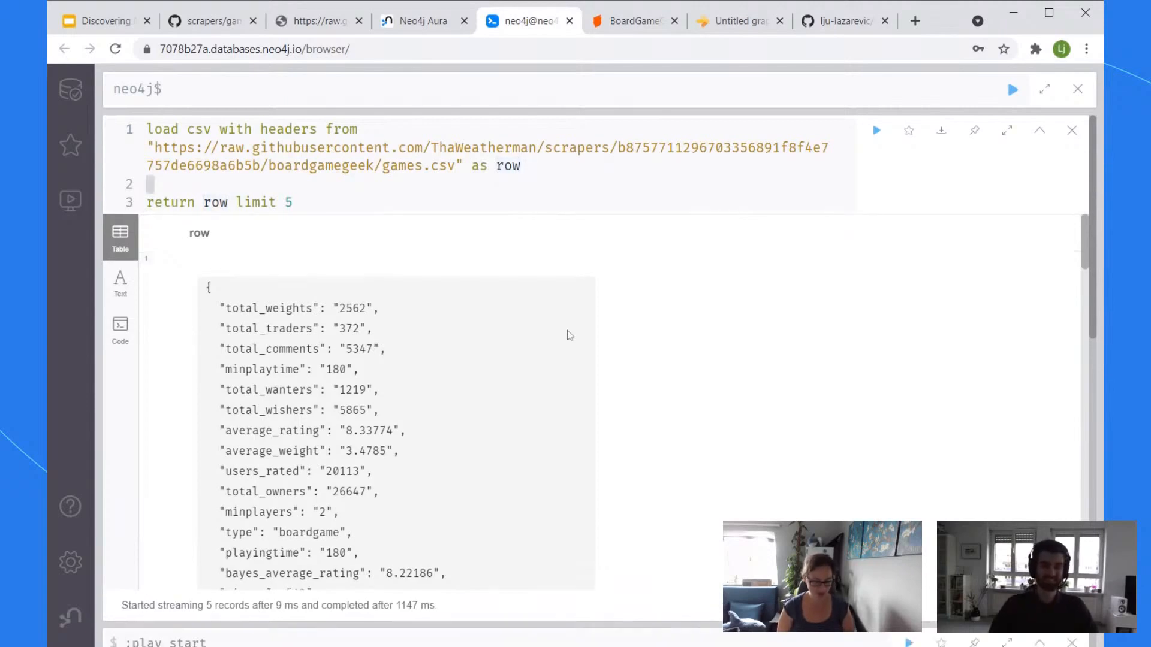
pyautogui.write('with row.')
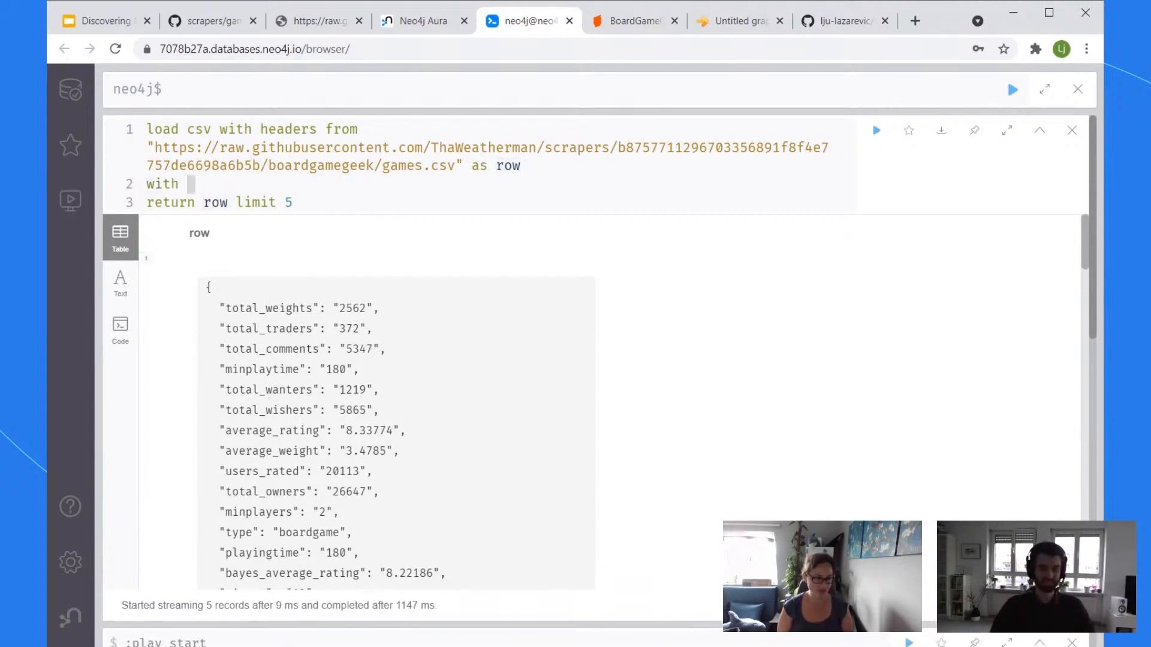
pyautogui.scroll(-4, 702, 414)
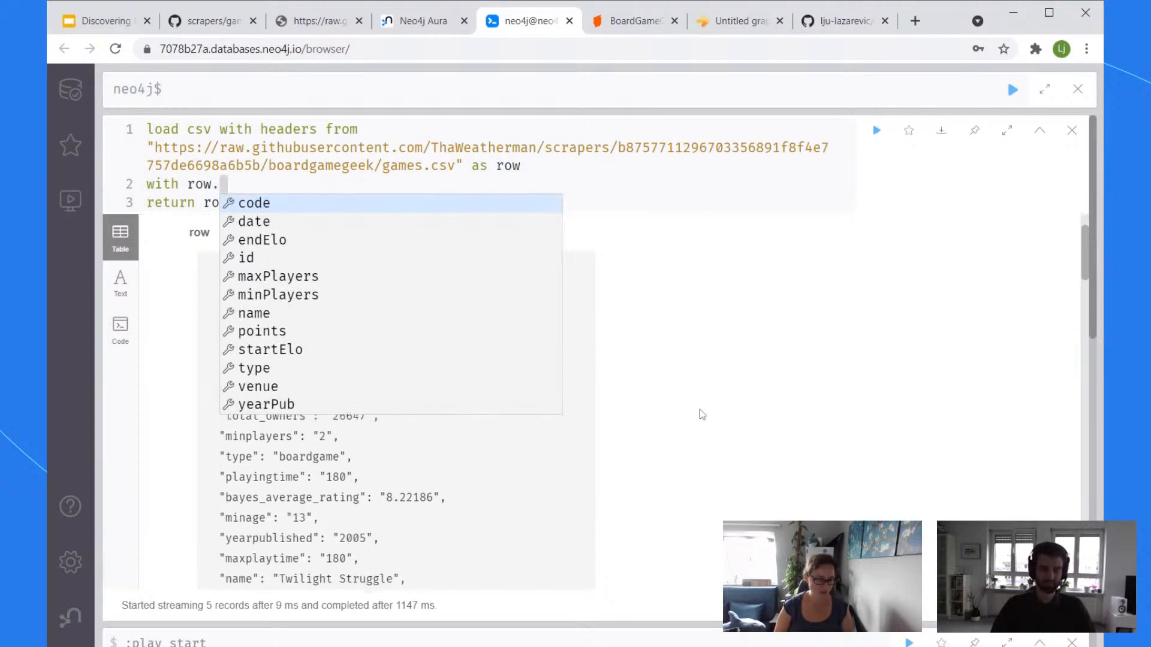
pyautogui.scroll(1, 702, 415)
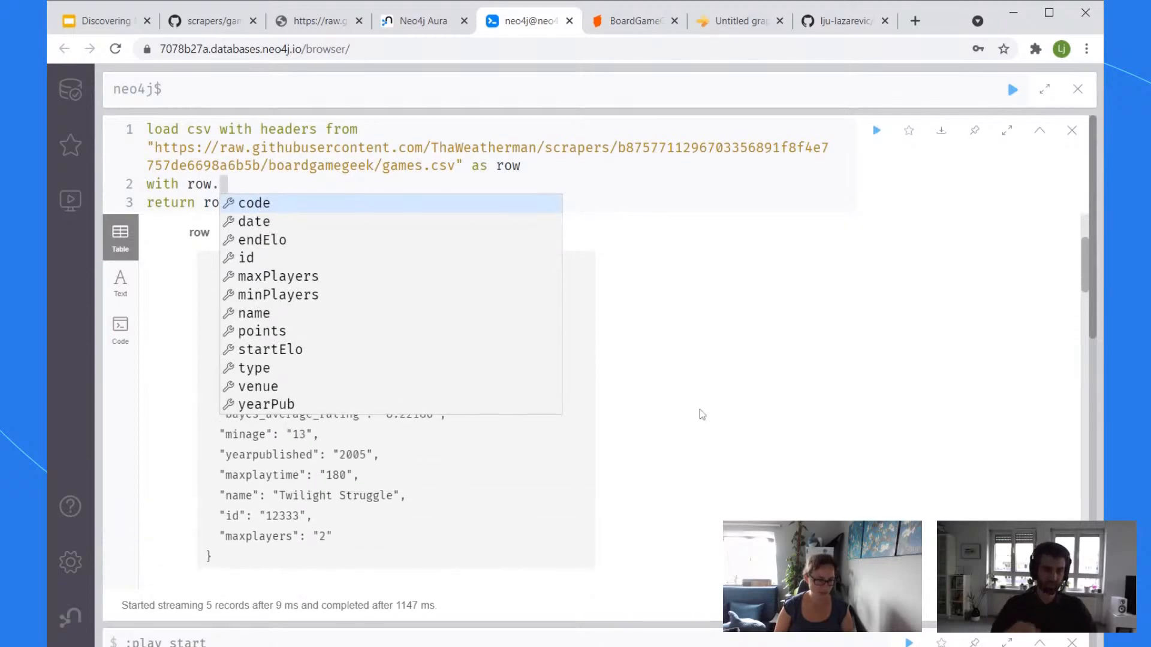
pyautogui.scroll(2, 702, 415)
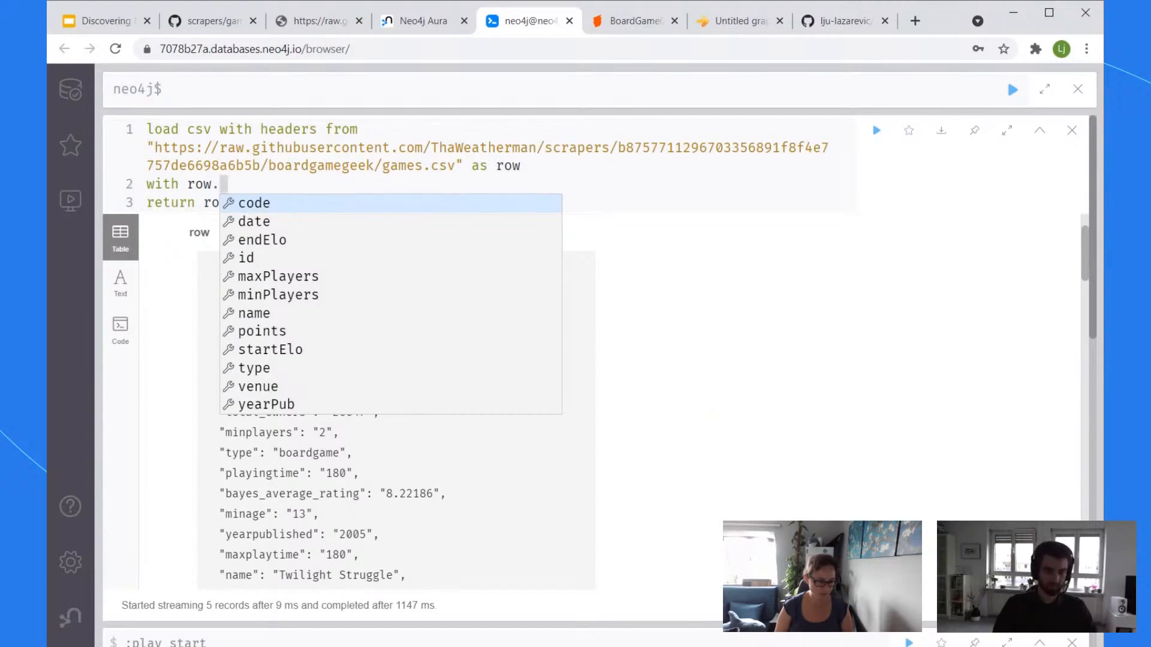
pyautogui.write('name')
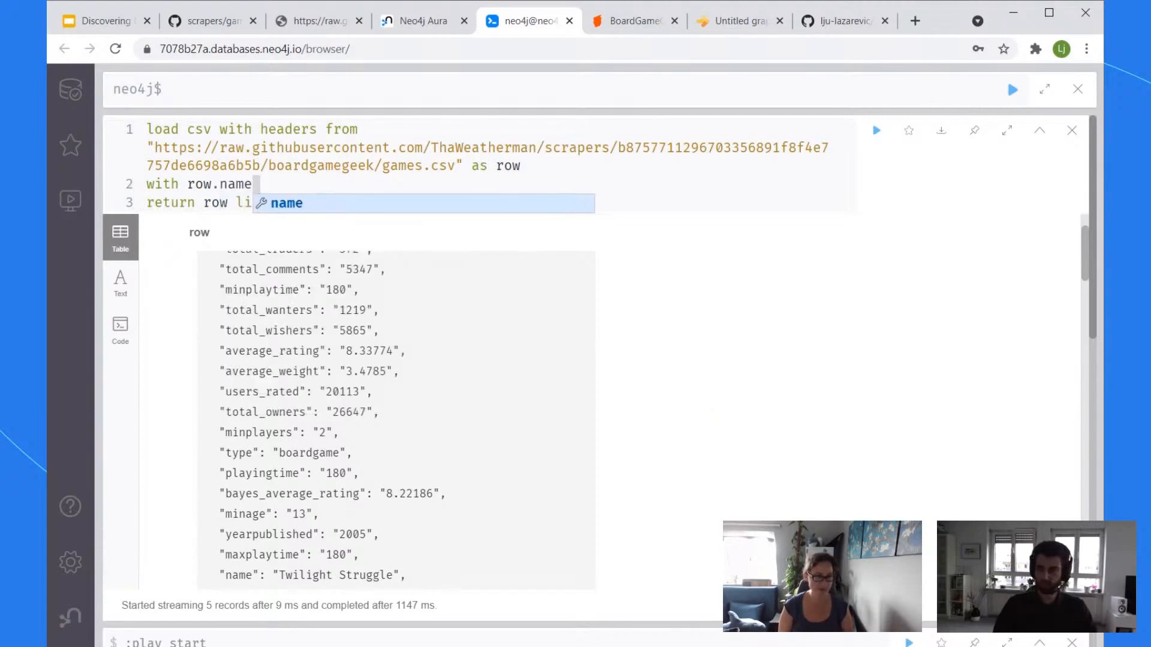
pyautogui.write(' as name, row.')
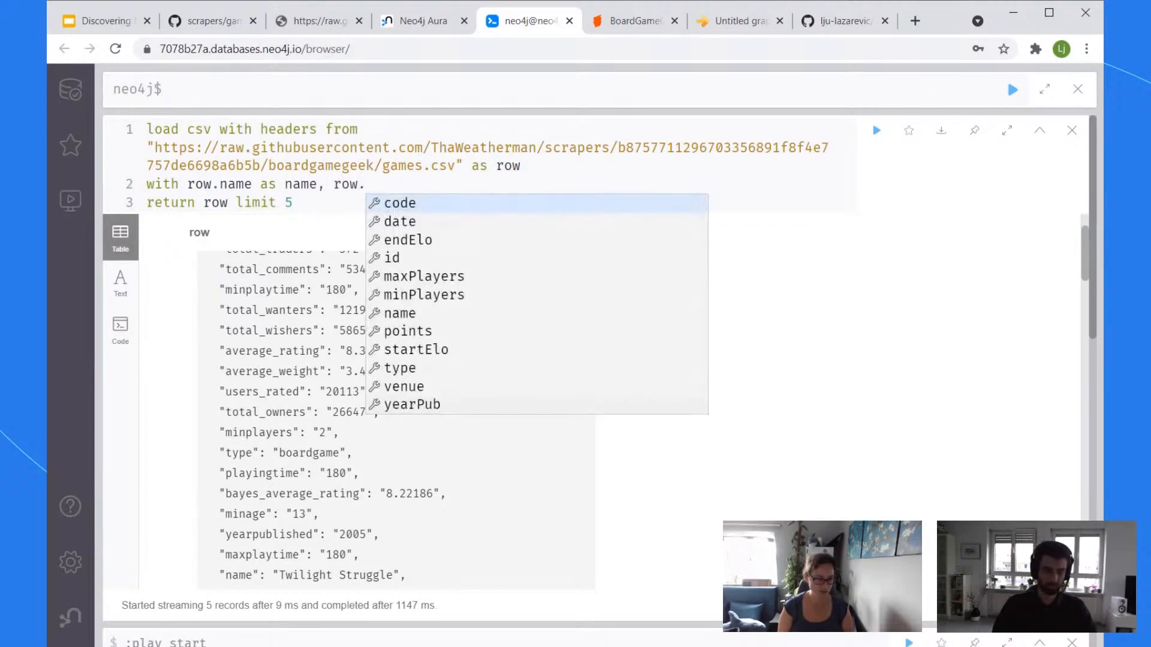
pyautogui.write('average_weight as ')
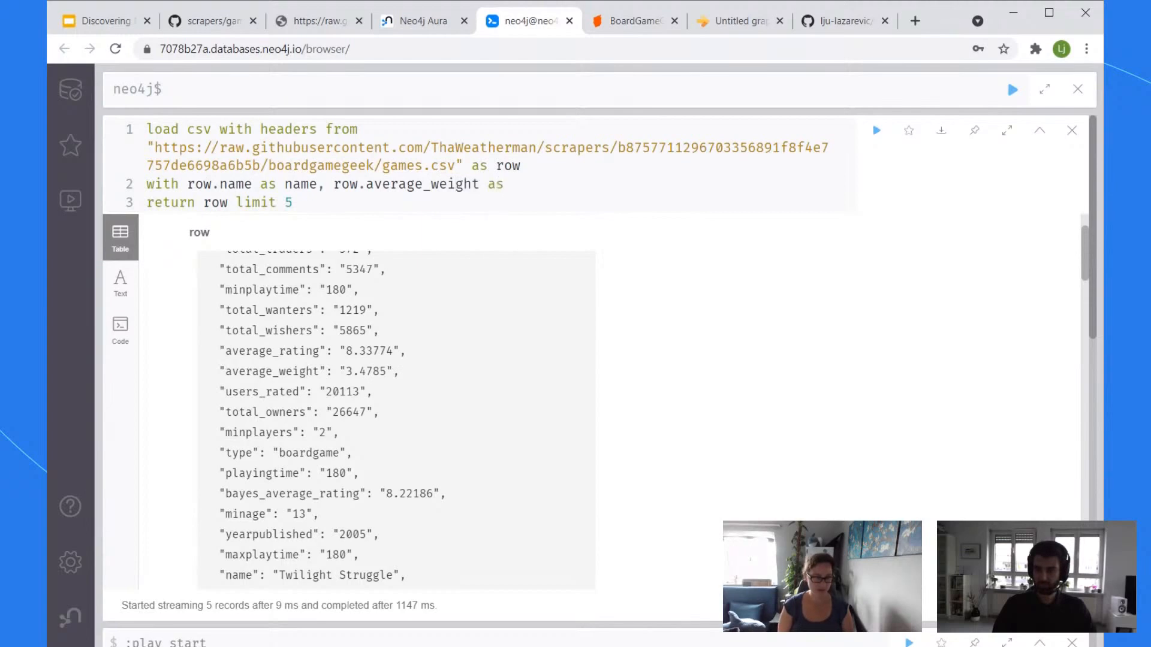
pyautogui.write('weight,')
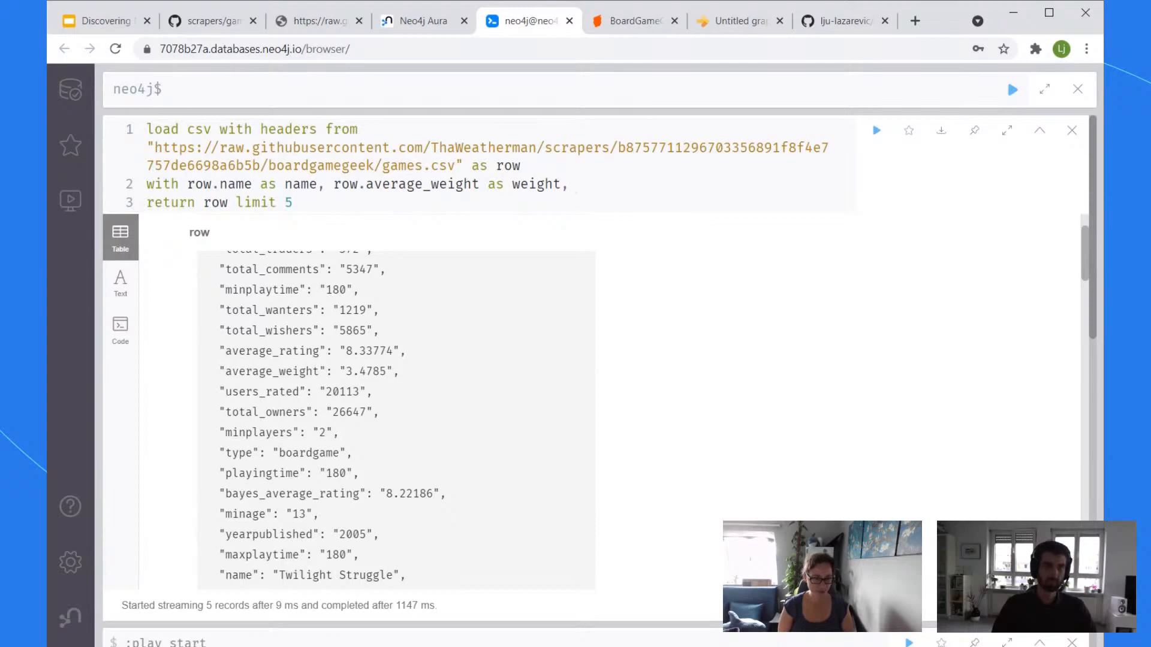
pyautogui.write('averge')
pyautogui.press('BackSpace')
pyautogui.press('BackSpace')
pyautogui.press('BackSpace')
pyautogui.press('BackSpace')
pyautogui.press('BackSpace')
pyautogui.press('BackSpace')
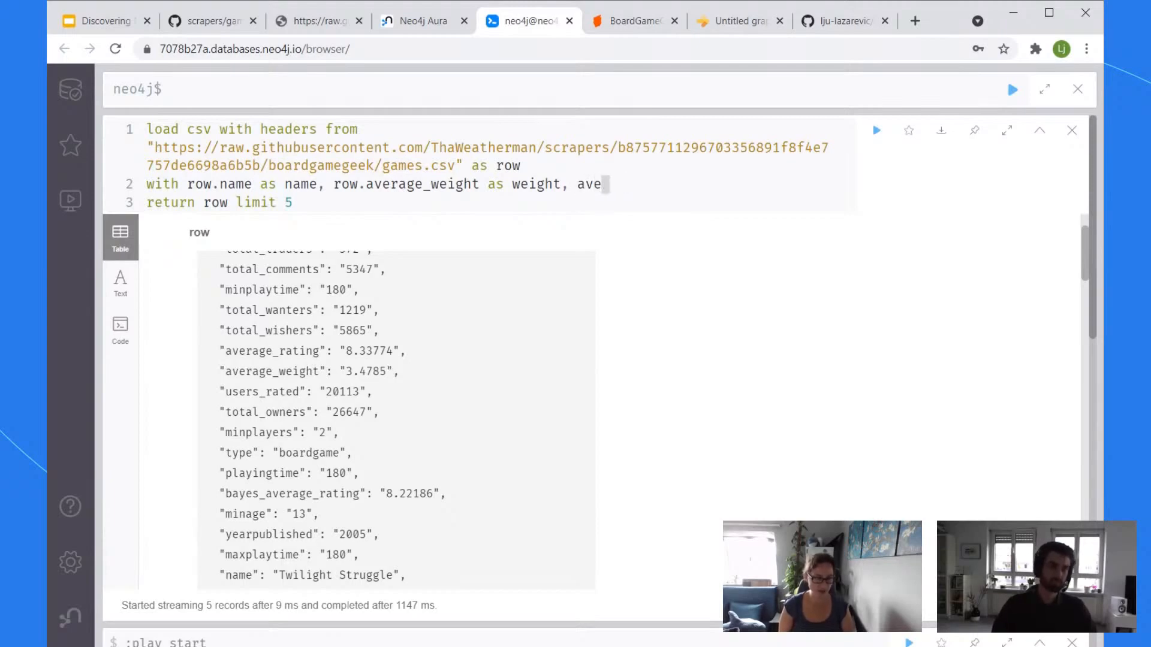
pyautogui.write('row.average')
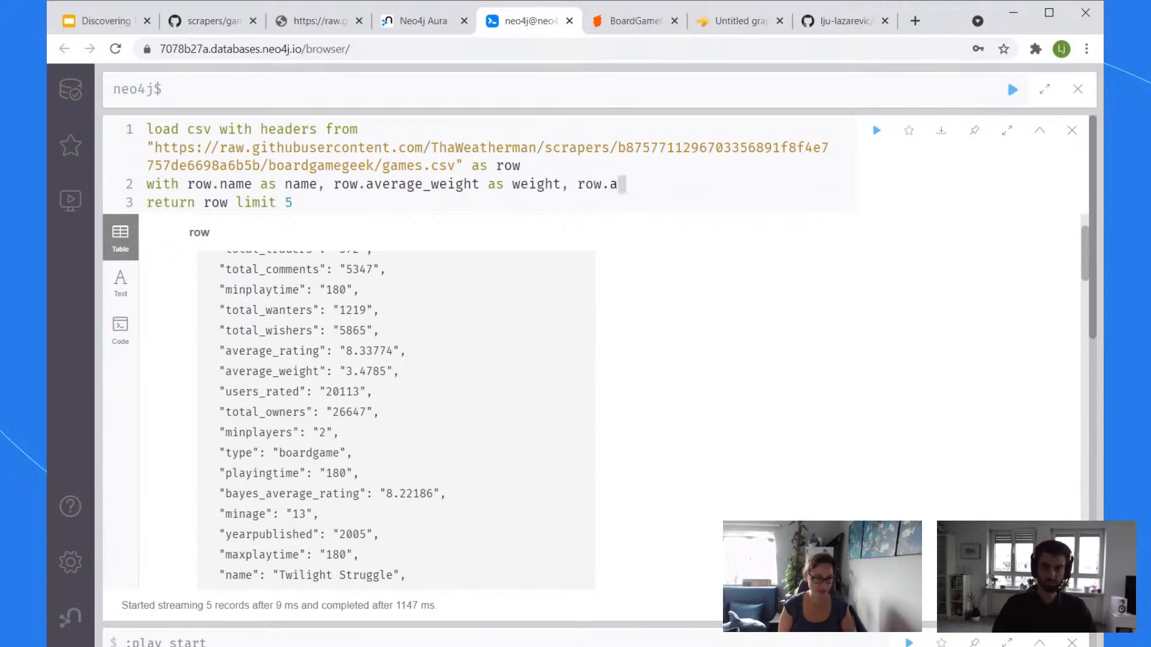
pyautogui.write('_rating as rating')
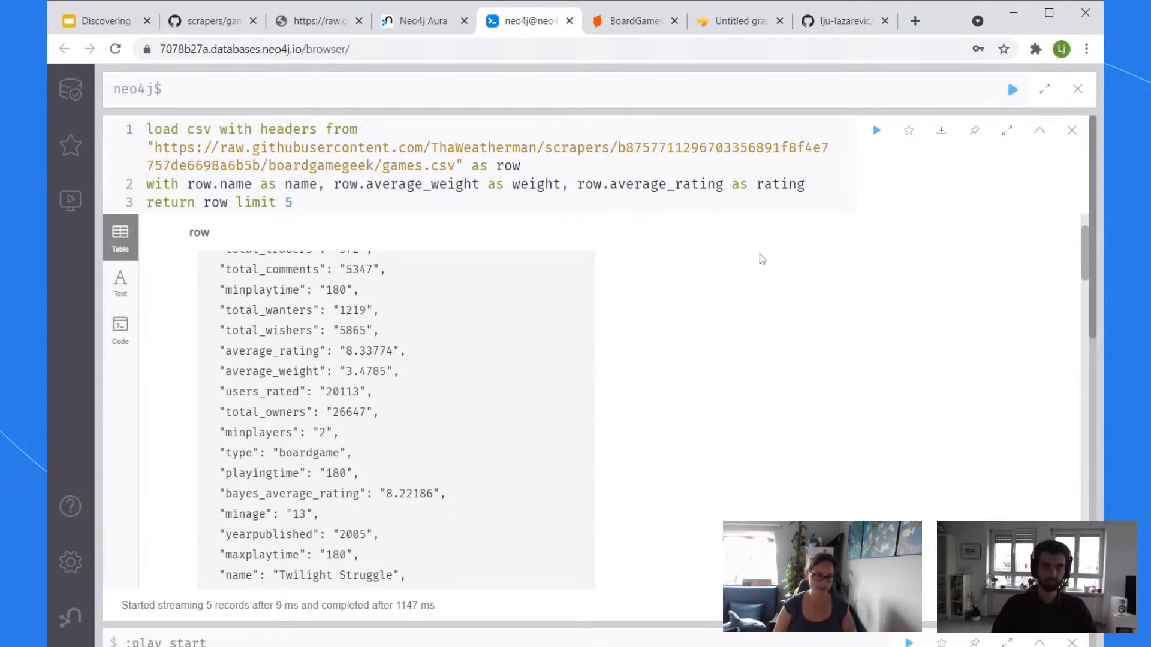
pyautogui.write(' ord')
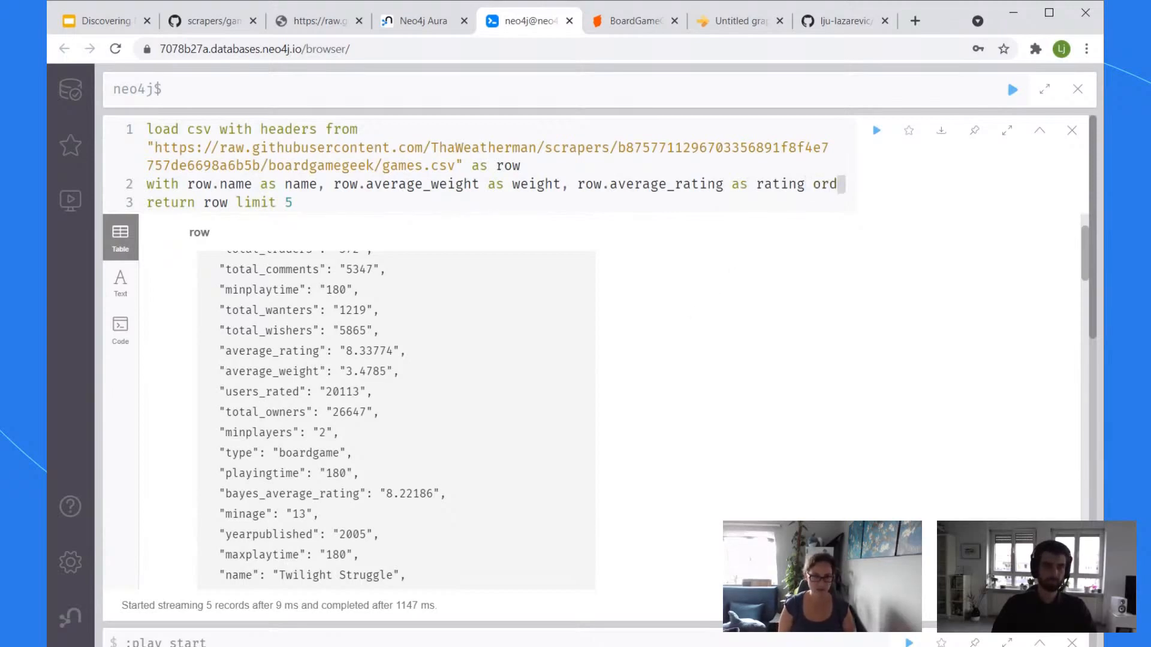
pyautogui.write('er by weight desc')
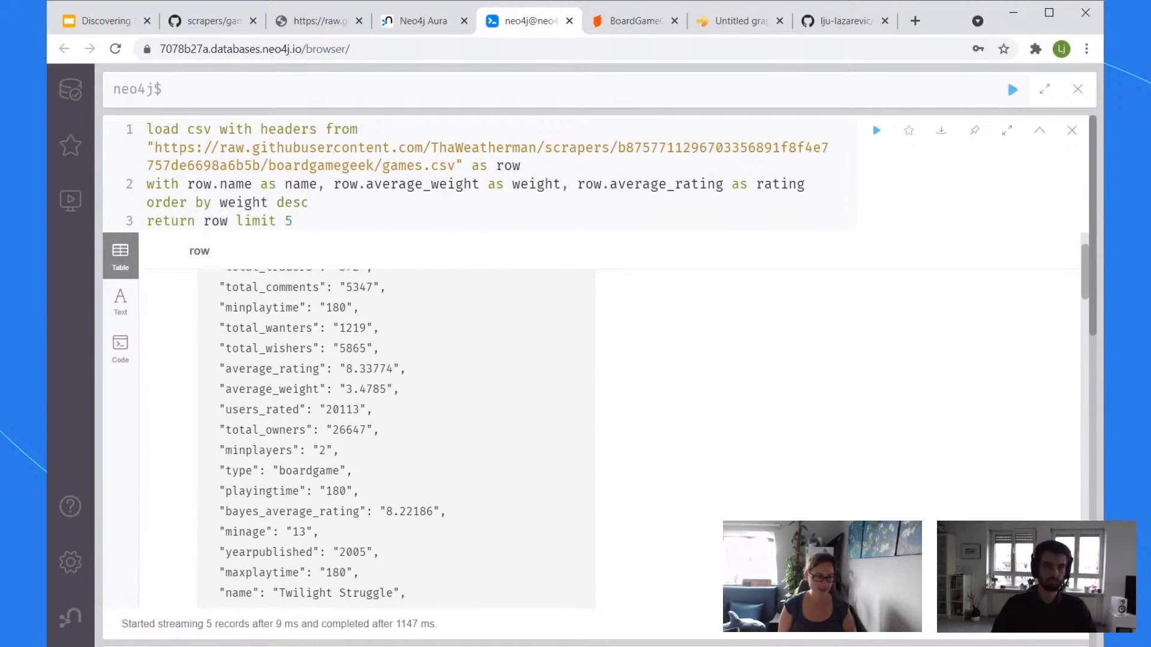
pyautogui.hotkey('ctrl', 'Return')
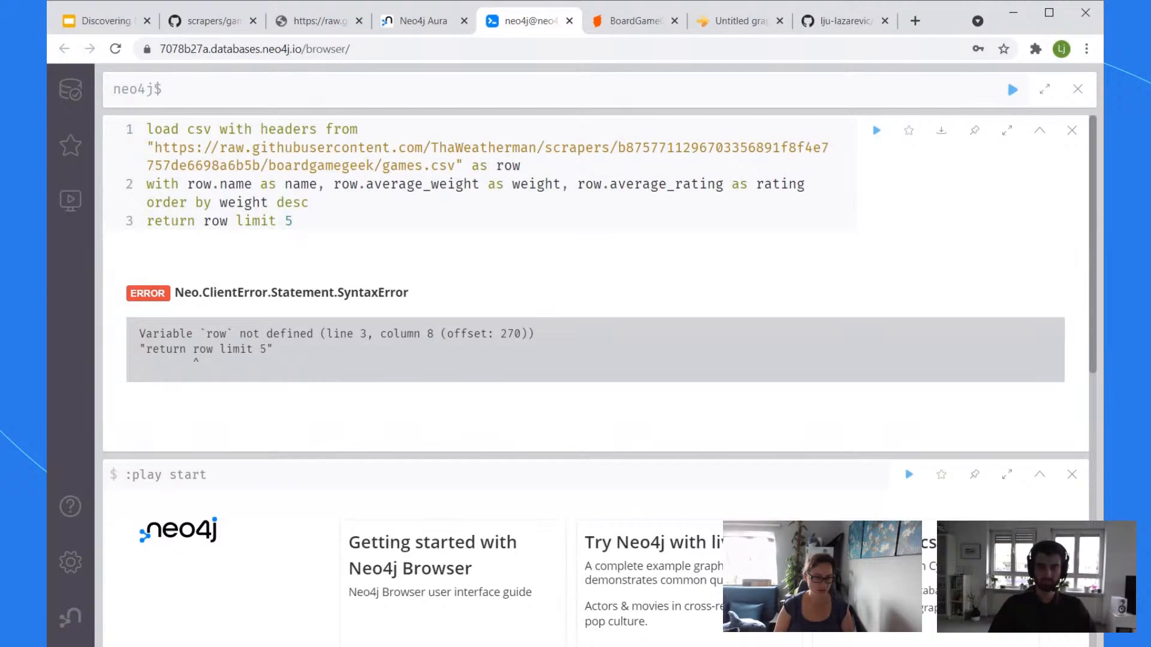
# Step: Rewrite the last line to return name, weight and rating, and run the query
pyautogui.hotkey('ctrl', 'shift', 'Left')
pyautogui.hotkey('ctrl', 'shift', 'Left')
pyautogui.hotkey('ctrl', 'shift', 'Left')
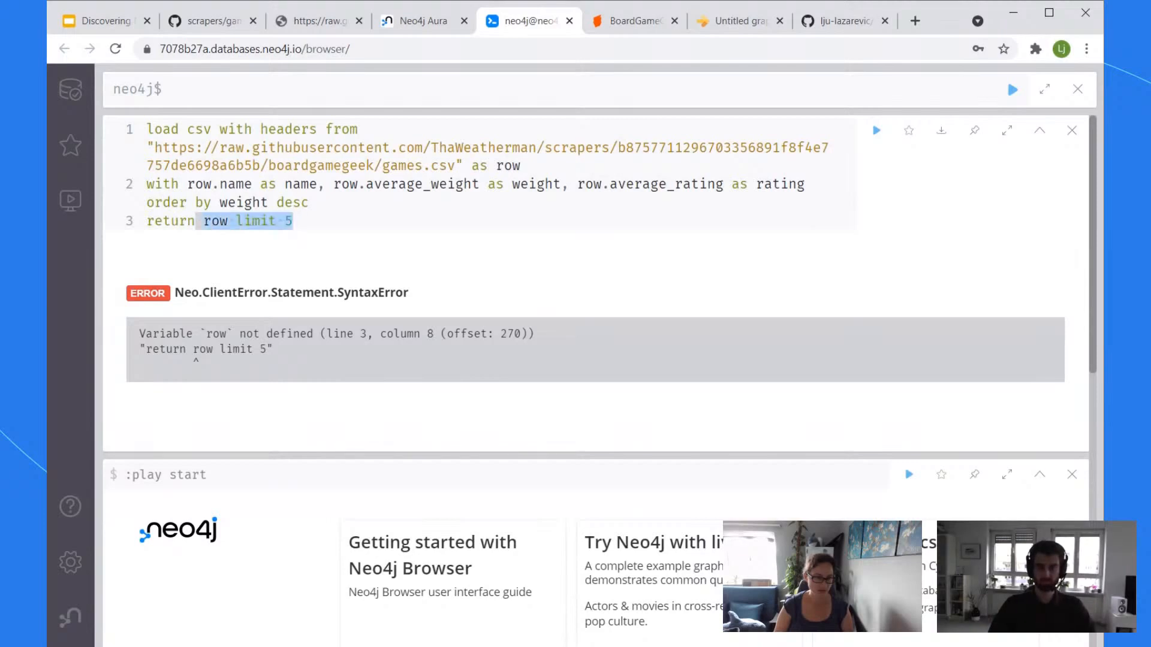
pyautogui.press('BackSpace')
pyautogui.write('row.name as name, ')
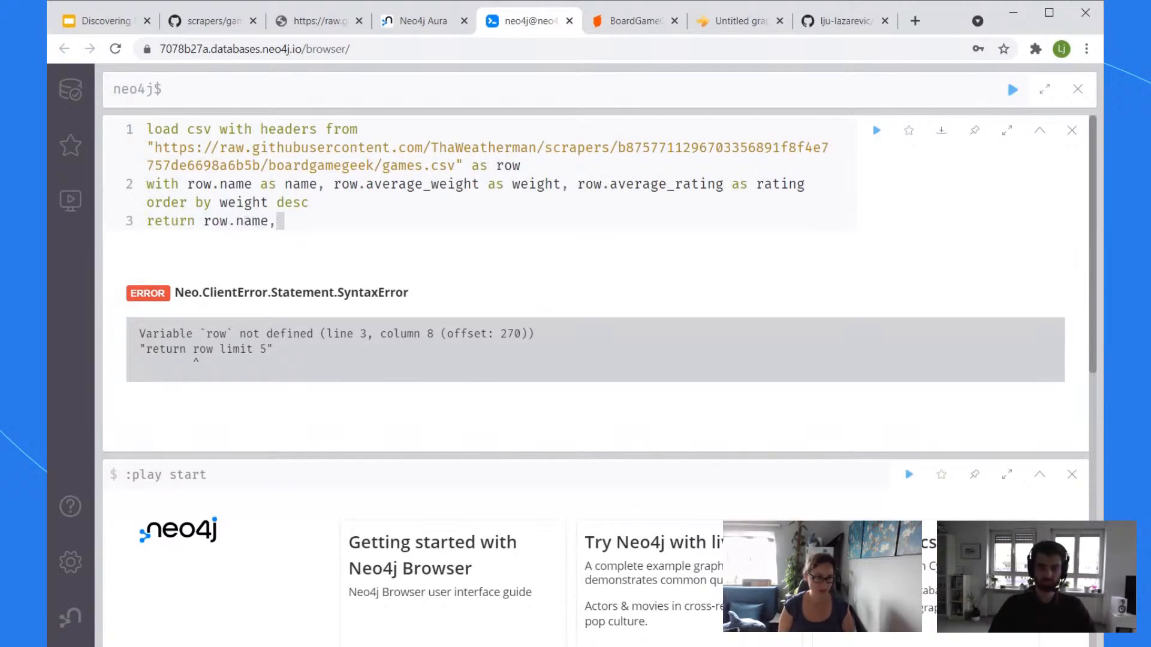
pyautogui.write('row')
pyautogui.press('BackSpace')
pyautogui.press('BackSpace')
pyautogui.press('BackSpace')
pyautogui.press('BackSpace')
pyautogui.press('BackSpace')
pyautogui.press('BackSpace')
pyautogui.press('BackSpace')
pyautogui.press('BackSpace')
pyautogui.press('BackSpace')
pyautogui.press('BackSpace')
pyautogui.press('BackSpace')
pyautogui.press('BackSpace')
pyautogui.press('BackSpace')
pyautogui.press('BackSpace')
pyautogui.write('name, wei')
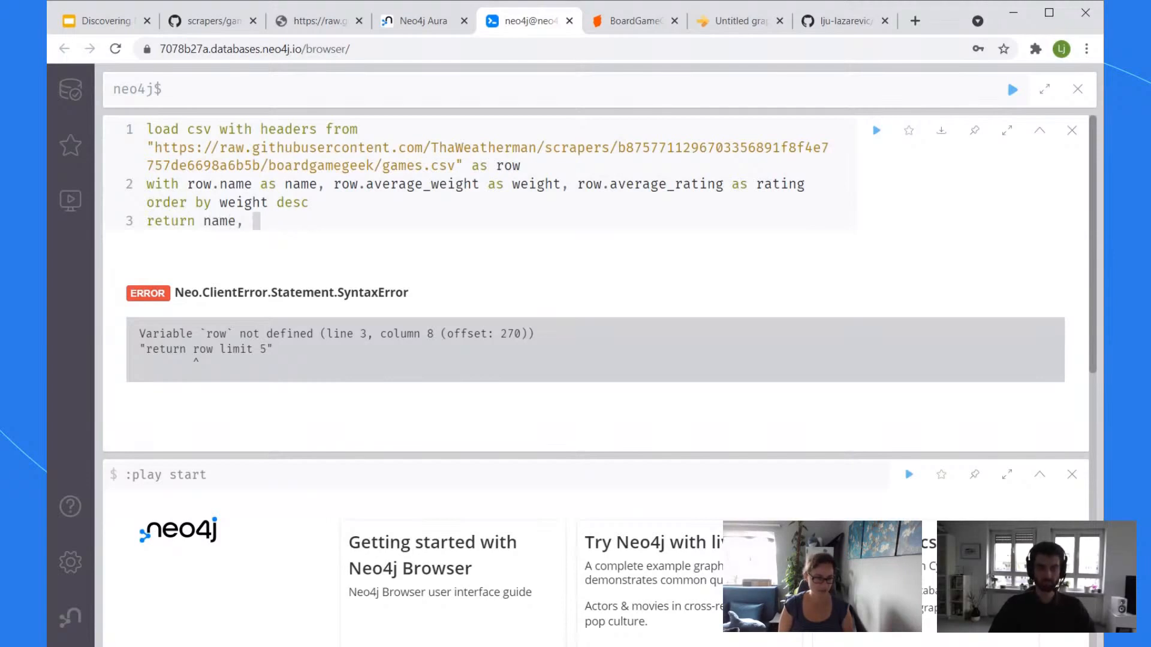
pyautogui.write('ght rating')
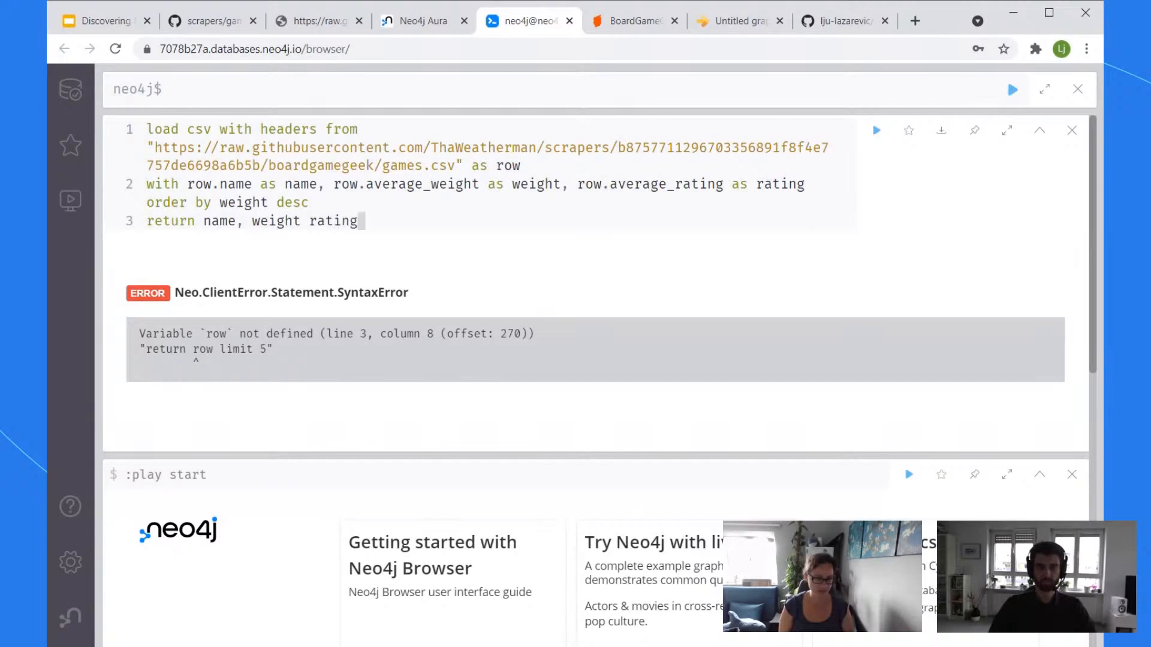
pyautogui.press('BackSpace')
pyautogui.press('BackSpace')
pyautogui.press('BackSpace')
pyautogui.press('BackSpace')
pyautogui.press('BackSpace')
pyautogui.write('m ratubg')
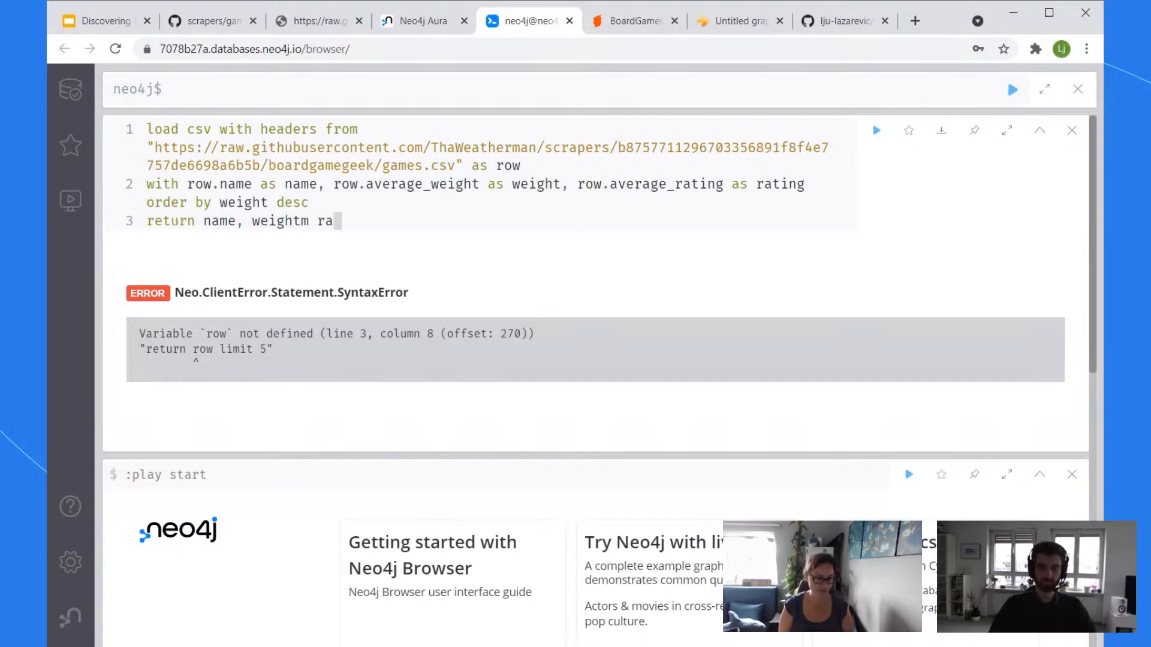
pyautogui.press('BackSpace')
pyautogui.press('BackSpace')
pyautogui.press('BackSpace')
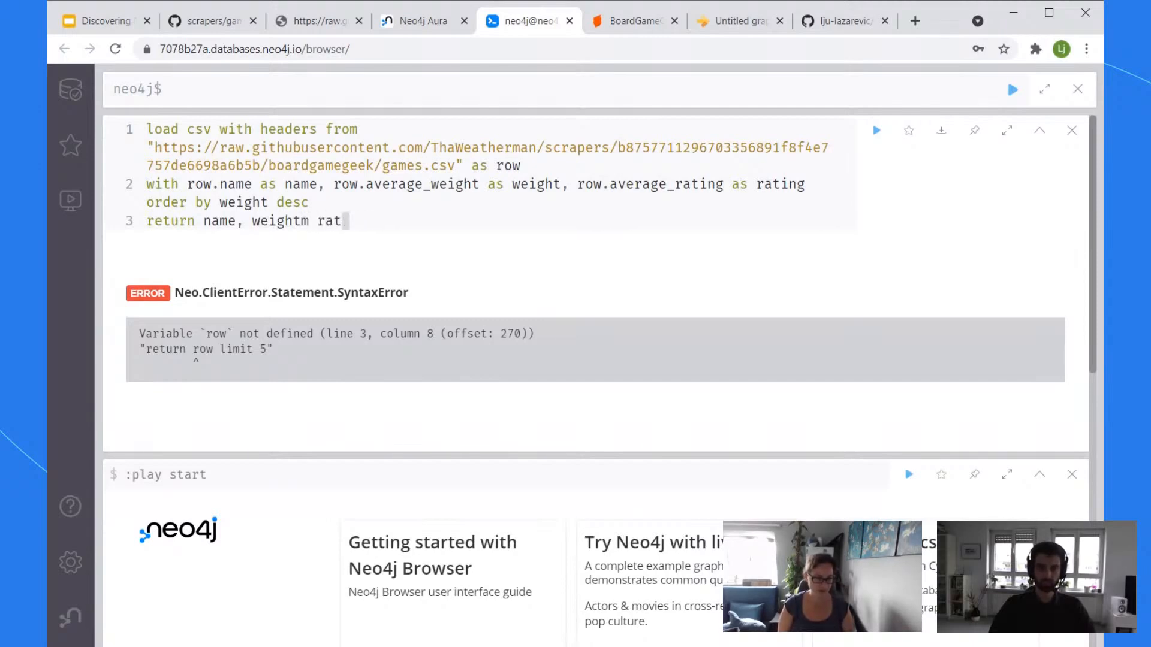
pyautogui.write('ing')
pyautogui.hotkey('ctrl', 'Return')
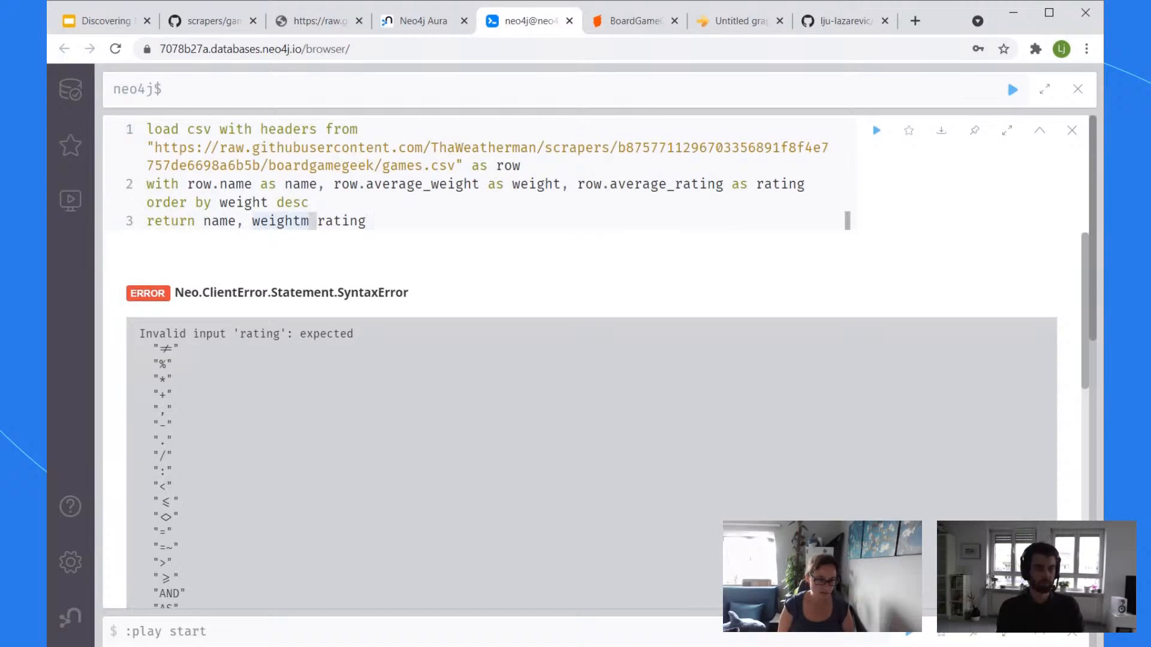
# Step: Delete the stray 'm' after weight and add the missing comma
pyautogui.press('Delete')
pyautogui.write(',')
pyautogui.hotkey('ctrl', 'a')
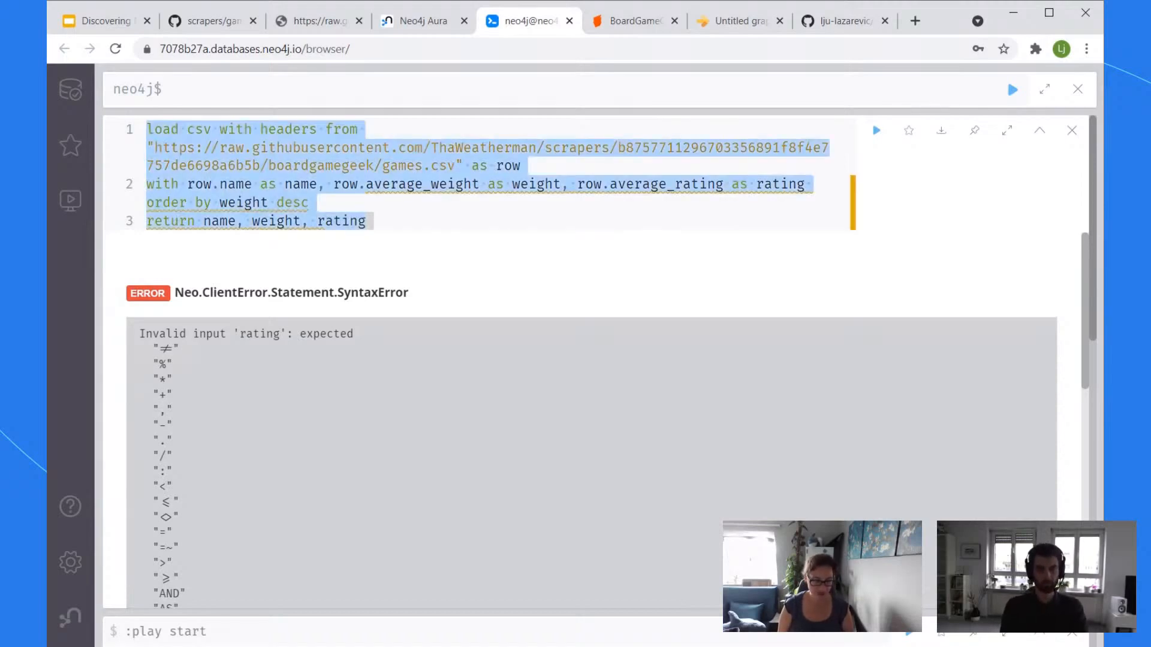
pyautogui.press('Up')
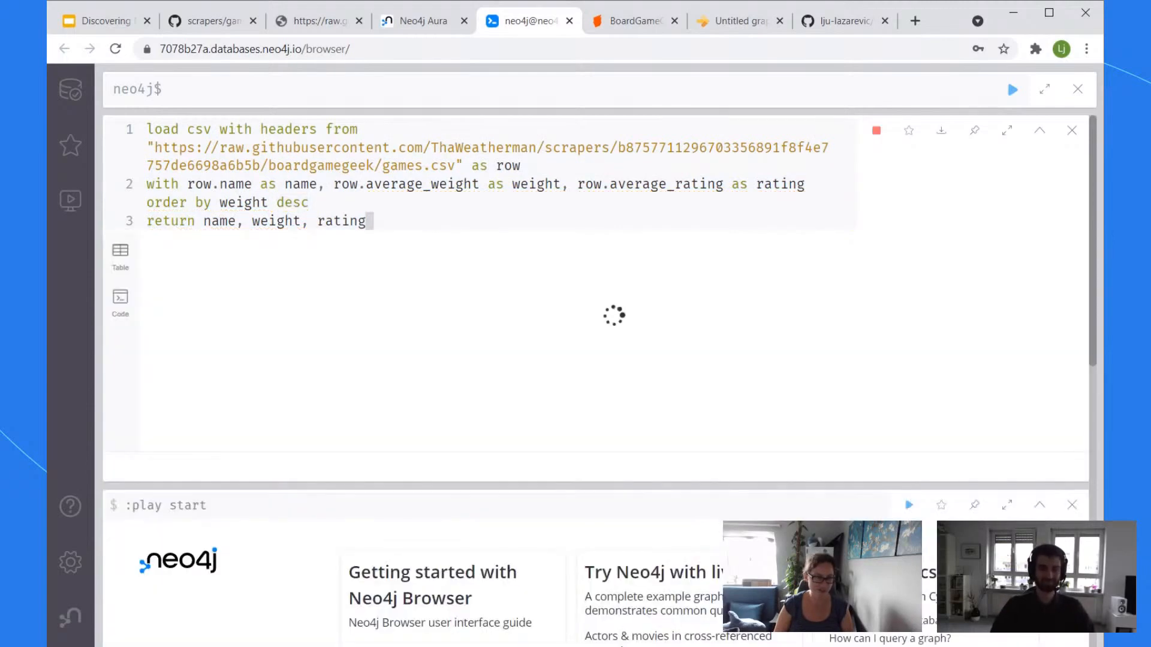
# Step: Rerun the corrected query returning name, weight and rating sorted by weight descending
pyautogui.click(877, 130)
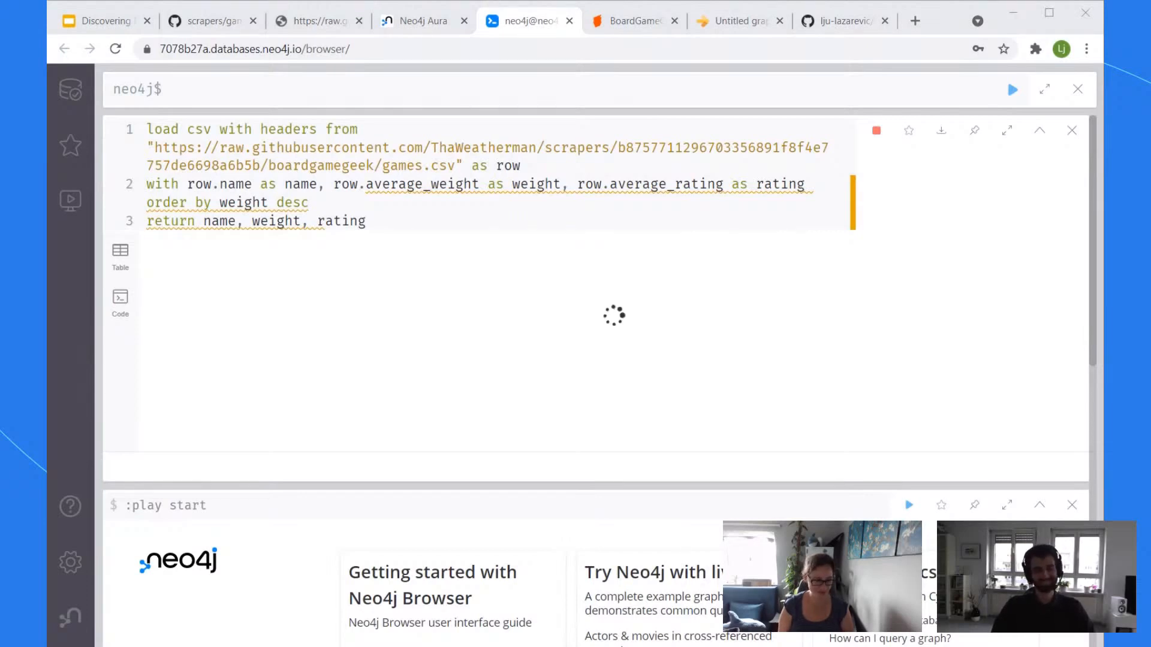
pyautogui.click(528, 36)
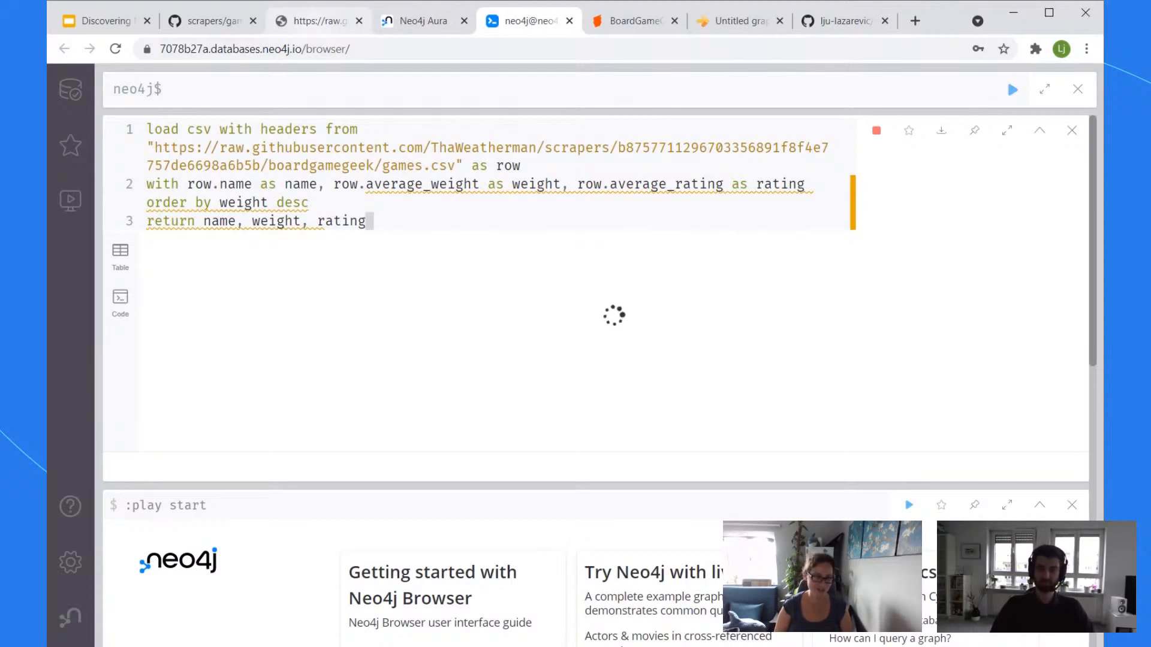
# Step: Scroll the raw games.csv from the header to later rows and back, then move to the Neo4j Aura page
pyautogui.click(319, 25)
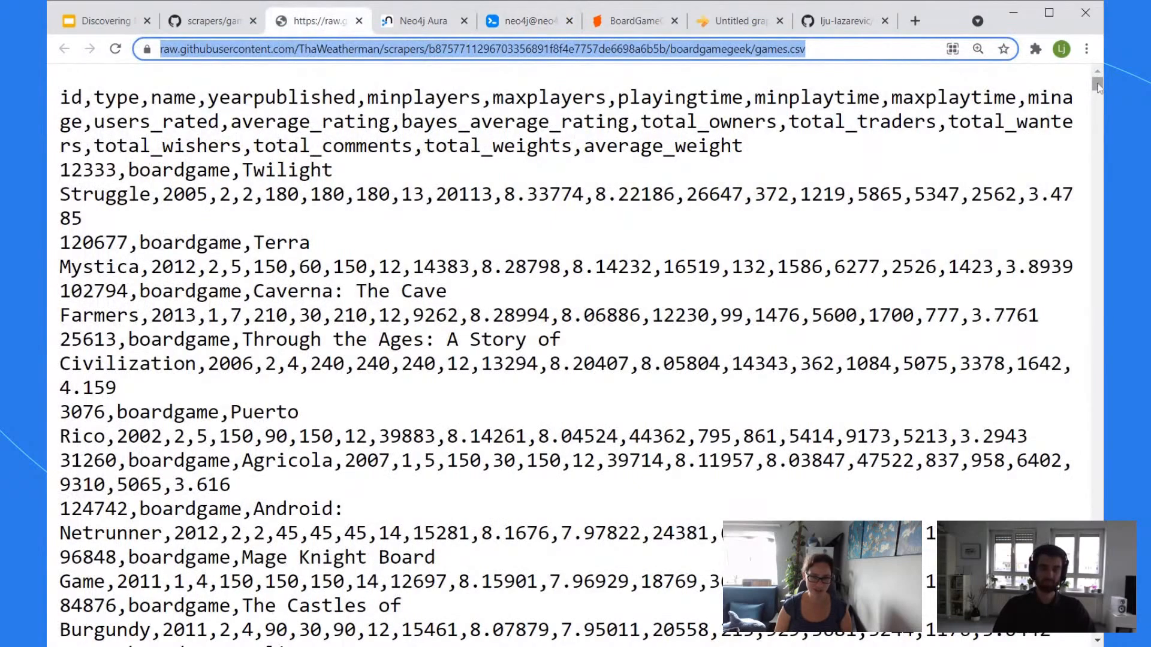
pyautogui.moveTo(1097, 84); pyautogui.dragTo(1073, 599)
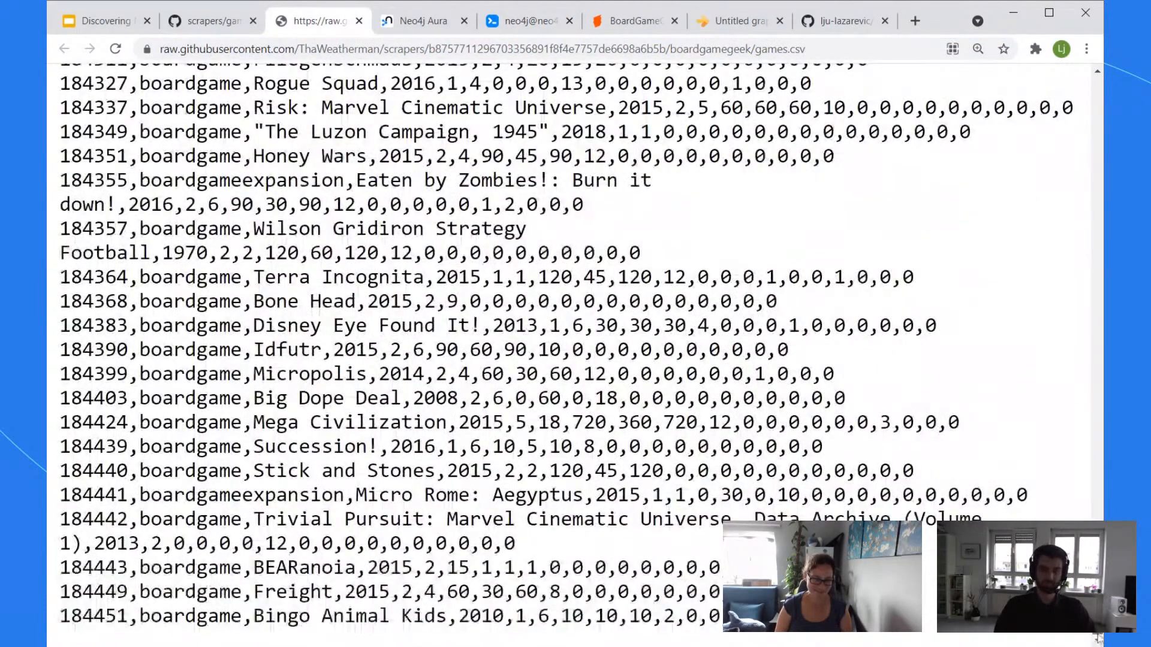
pyautogui.moveTo(1097, 638); pyautogui.dragTo(1097, 83)
pyautogui.click(425, 24)
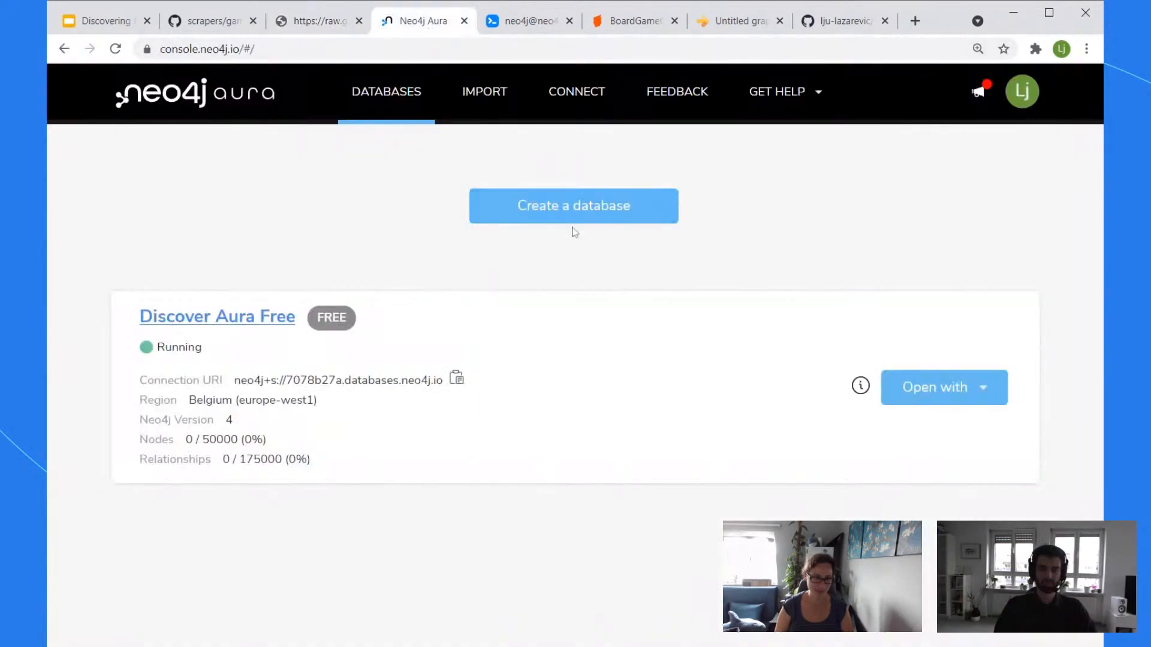
# Step: Return to the sorted games.csv query, which fails with MemoryPoolOutOfMemoryError at 250.0 MiB
pyautogui.click(536, 18)
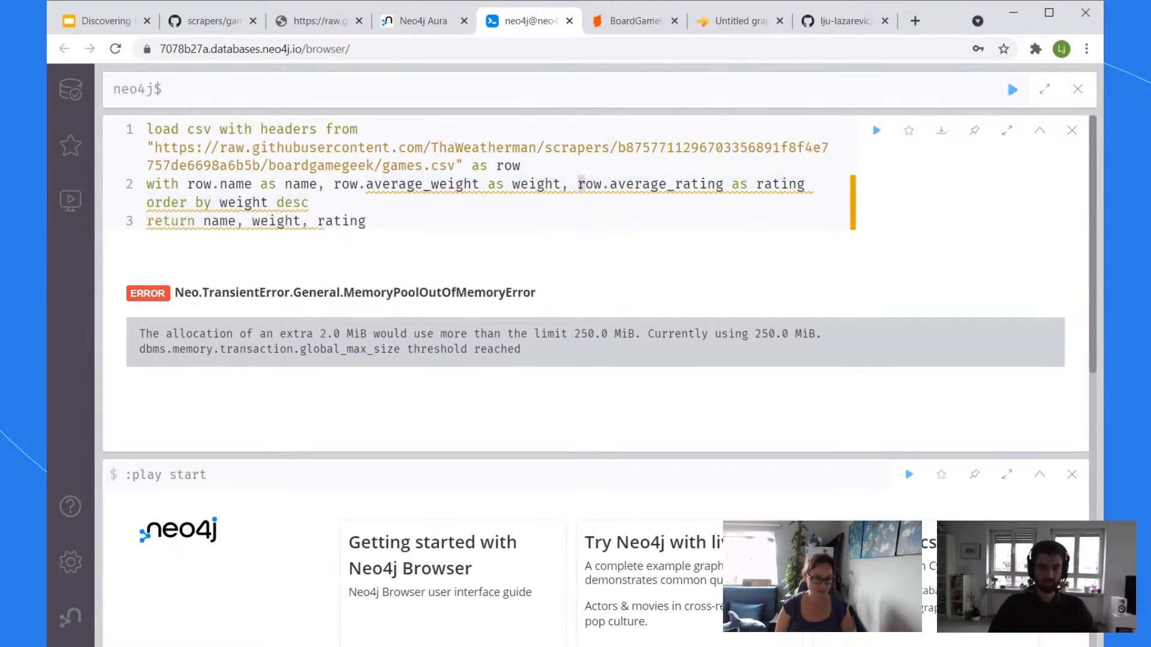
# Step: Wrap the average column in max() on line 2 and delete the old name, weight, rating return columns
pyautogui.moveTo(578, 184); pyautogui.dragTo(180, 184)
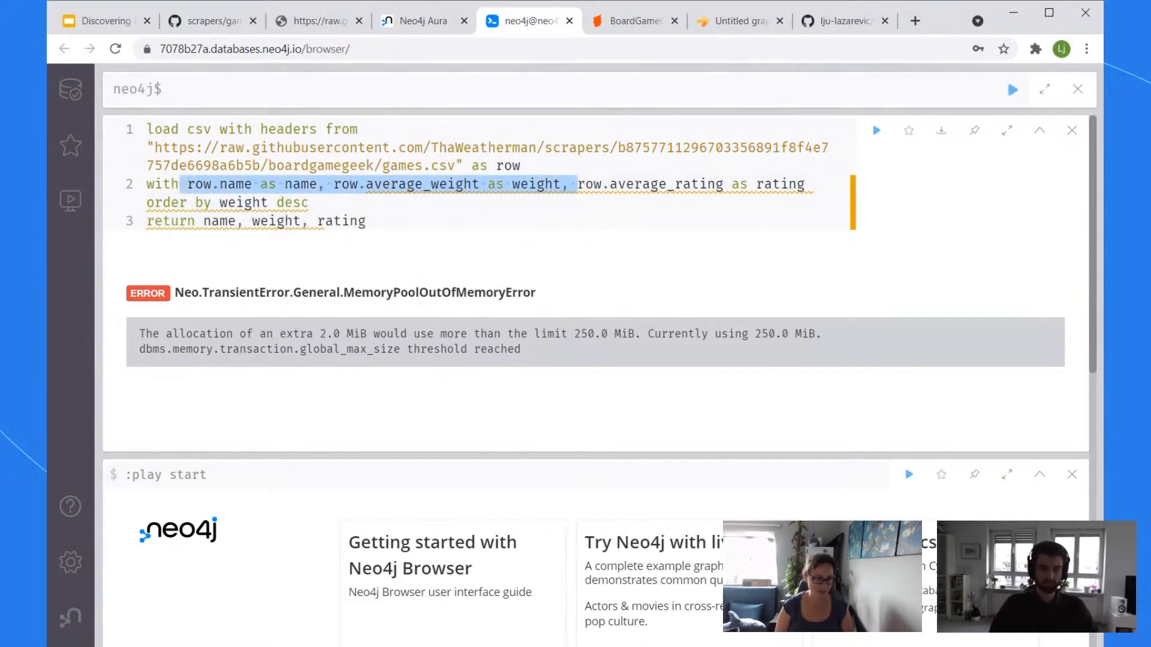
pyautogui.write('ma')
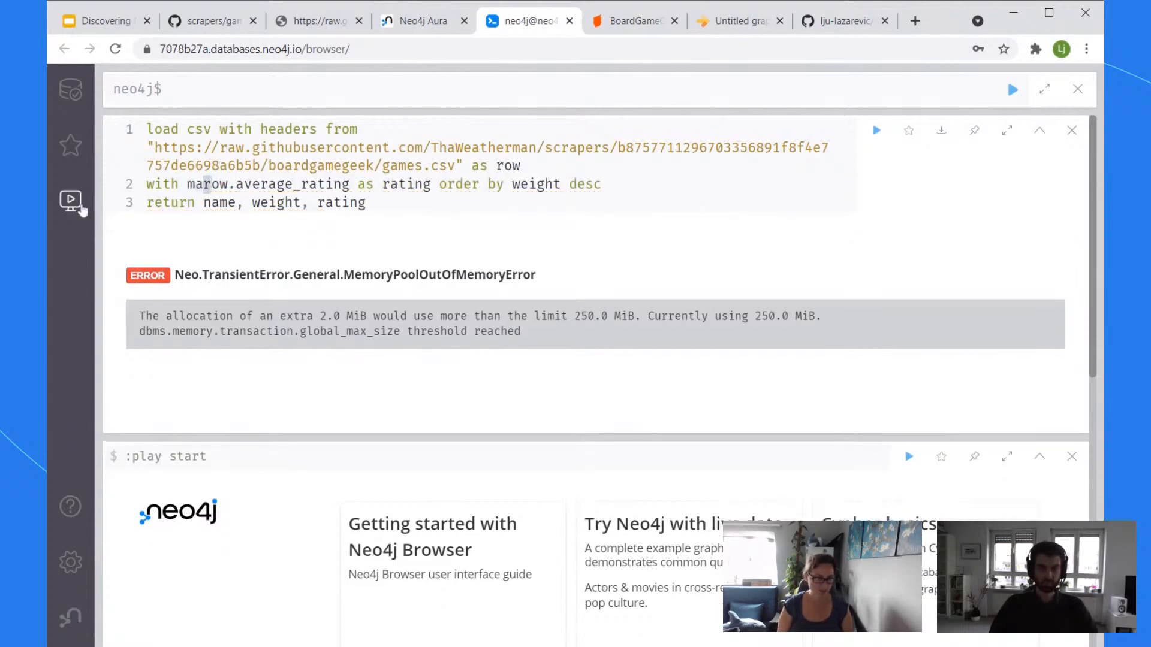
pyautogui.write('x(')
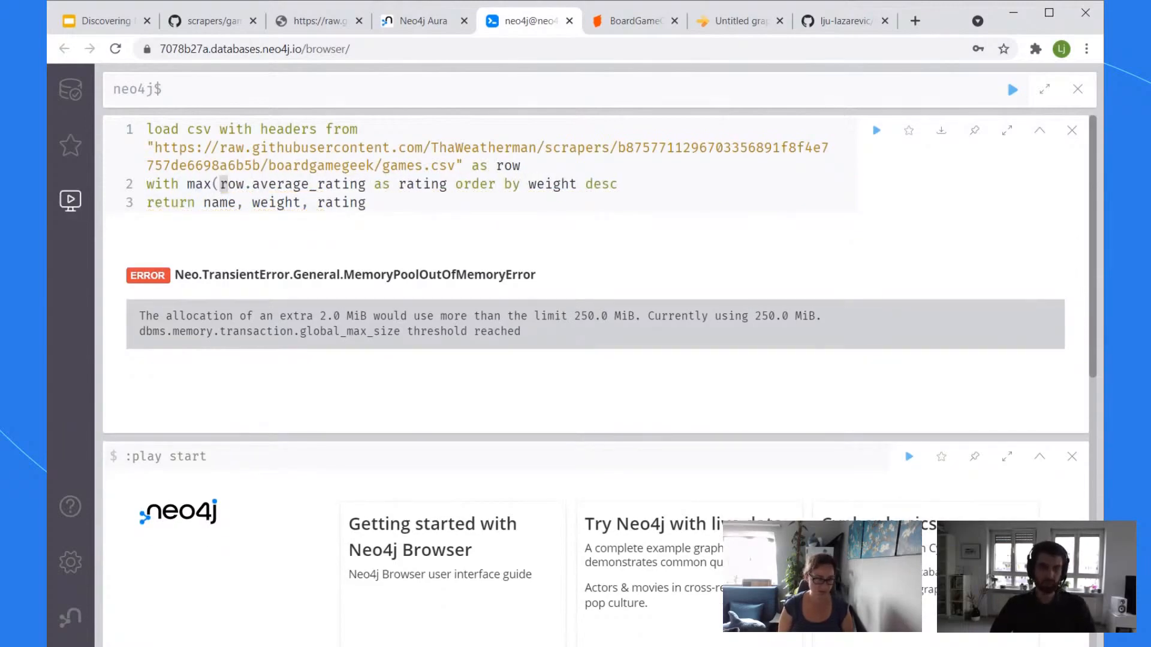
pyautogui.press('Right')
pyautogui.press('Right')
pyautogui.press('Right')
pyautogui.press('Right')
pyautogui.press('Right')
pyautogui.press('Right')
pyautogui.press('Right')
pyautogui.press('Right')
pyautogui.press('Right')
pyautogui.press('Right')
pyautogui.press('Right')
pyautogui.press('Right')
pyautogui.press('Right')
pyautogui.press('Right')
pyautogui.press('Right')
pyautogui.press('Right')
pyautogui.press('Right')
pyautogui.press('Right')
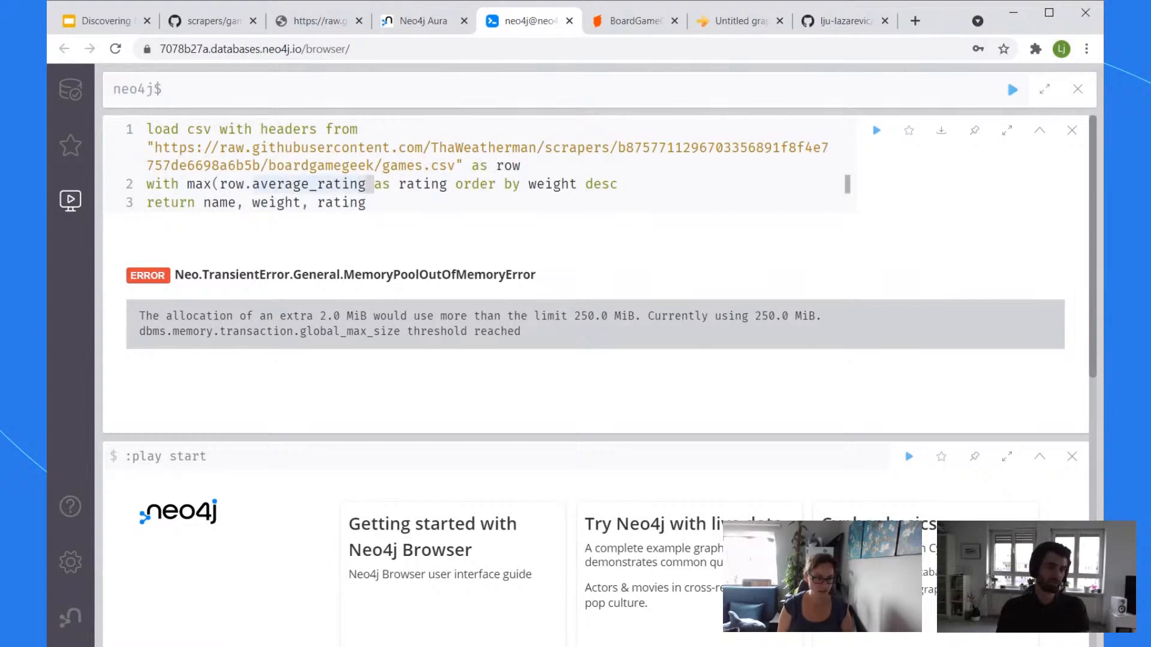
pyautogui.write(')')
pyautogui.press('Delete')
pyautogui.press('Delete')
pyautogui.press('Delete')
pyautogui.press('Delete')
pyautogui.press('Delete')
pyautogui.press('Delete')
pyautogui.press('Delete')
pyautogui.press('Delete')
pyautogui.press('Delete')
pyautogui.press('Delete')
pyautogui.press('Delete')
pyautogui.press('Delete')
pyautogui.press('Delete')
pyautogui.press('Delete')
pyautogui.press('Delete')
pyautogui.press('Delete')
pyautogui.press('Delete')
pyautogui.press('Delete')
pyautogui.press('Delete')
pyautogui.press('Delete')
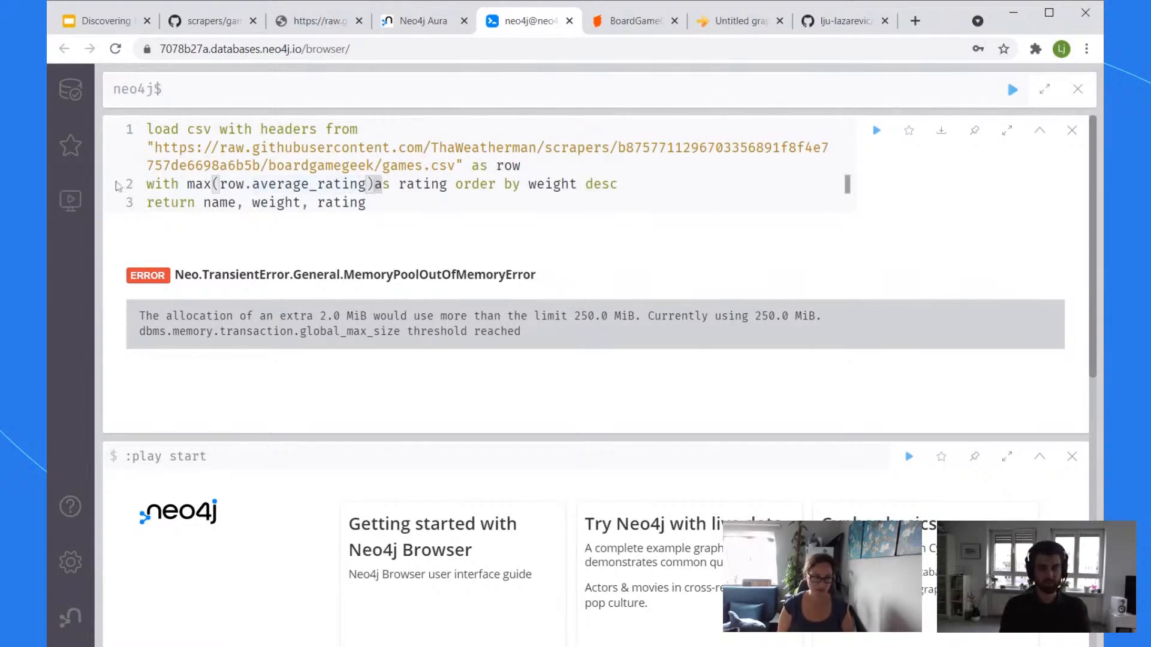
pyautogui.press('Delete')
pyautogui.press('Delete')
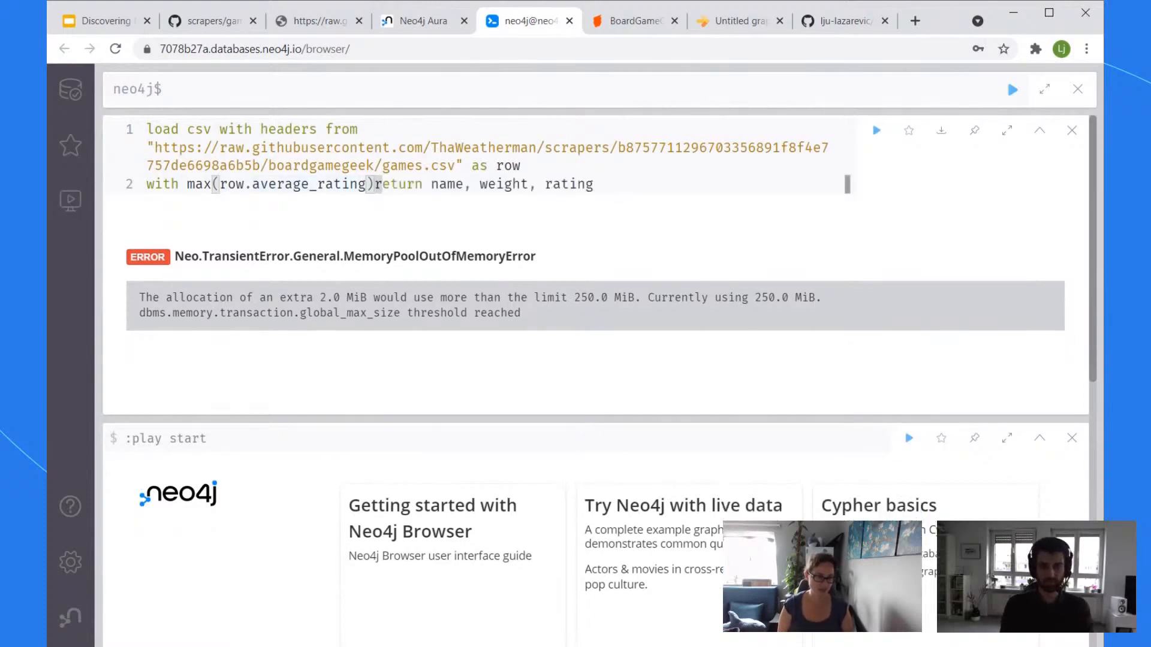
pyautogui.press('End')
pyautogui.hotkey('shift', 'Left')
pyautogui.hotkey('shift', 'Left')
pyautogui.hotkey('shift', 'Left')
pyautogui.hotkey('shift', 'Left')
pyautogui.hotkey('shift', 'Left')
pyautogui.hotkey('shift', 'Left')
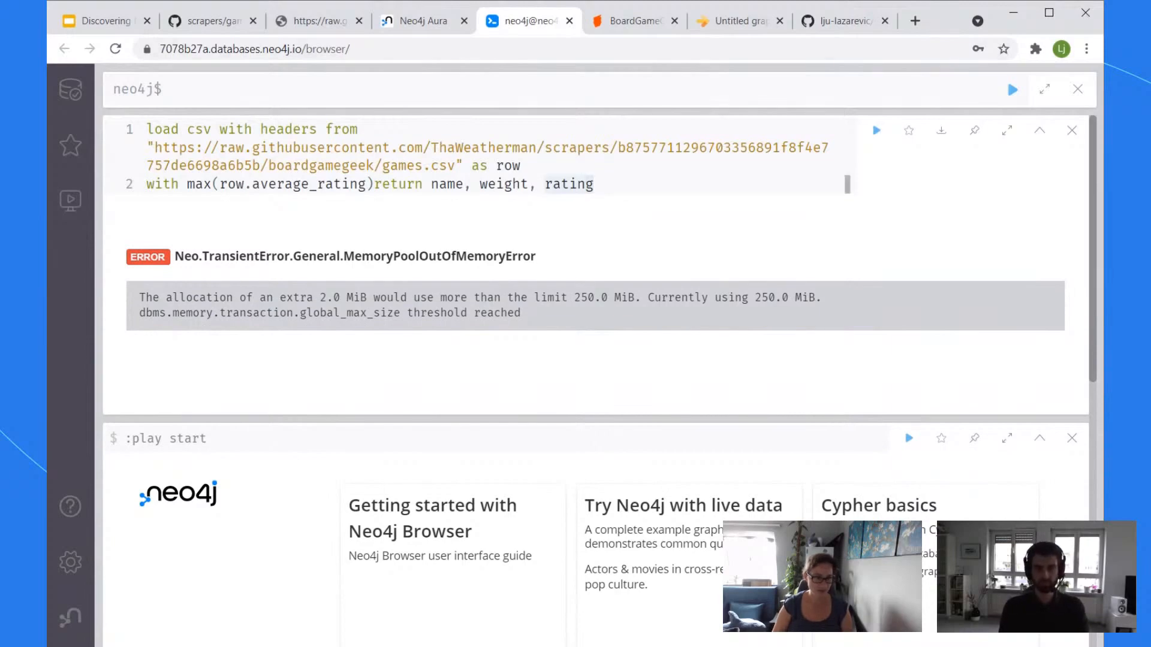
pyautogui.click(385, 184)
pyautogui.press('Left')
pyautogui.press('Return')
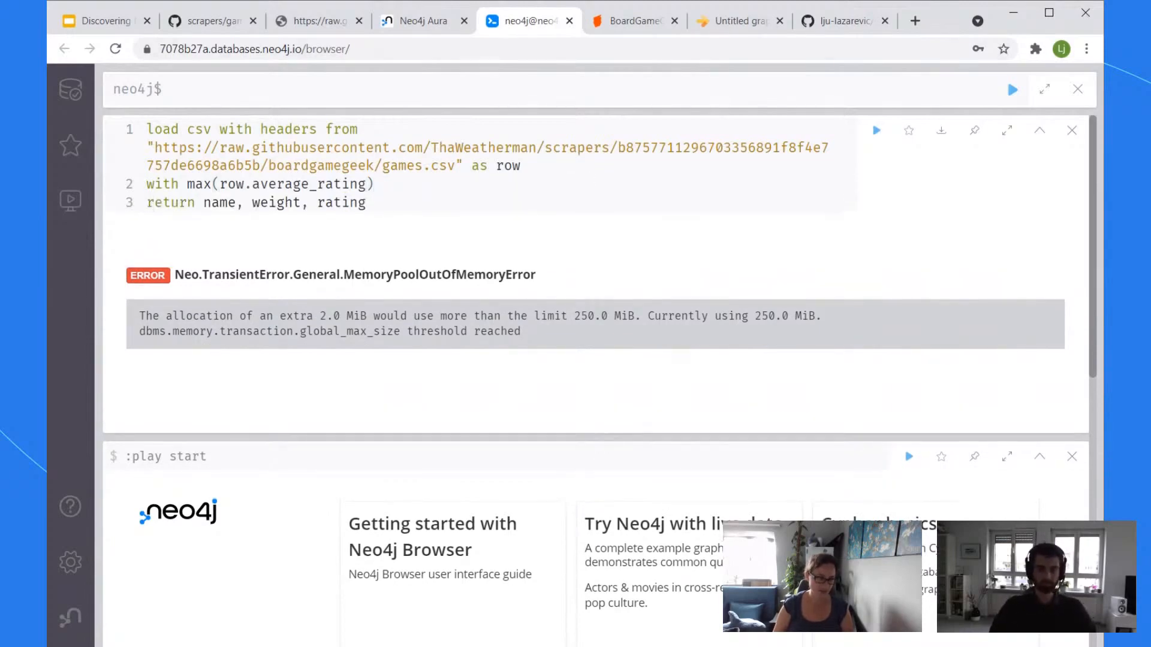
pyautogui.press('End')
pyautogui.hotkey('ctrl', 'shift', 'Left')
pyautogui.hotkey('ctrl', 'shift', 'Left')
pyautogui.hotkey('ctrl', 'shift', 'Left')
pyautogui.hotkey('ctrl', 'shift', 'Left')
pyautogui.hotkey('ctrl', 'shift', 'Left')
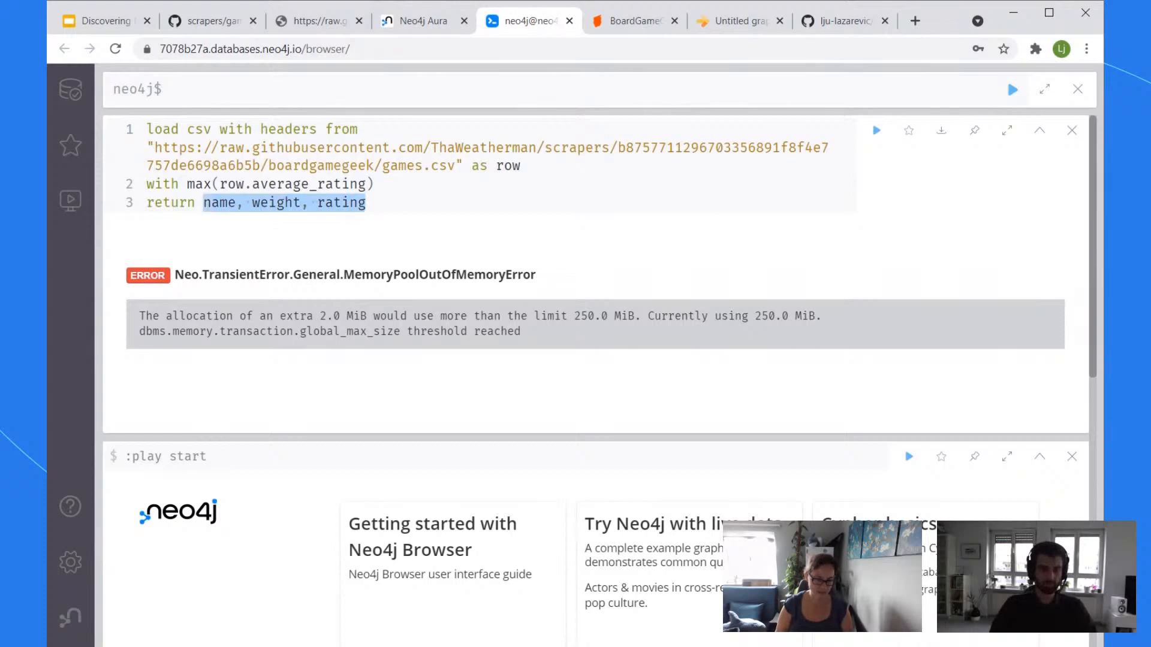
pyautogui.press('BackSpace')
# Step: Rewrite the expression as max(row.average_weight) AS weight and return weight
pyautogui.click(847, 184)
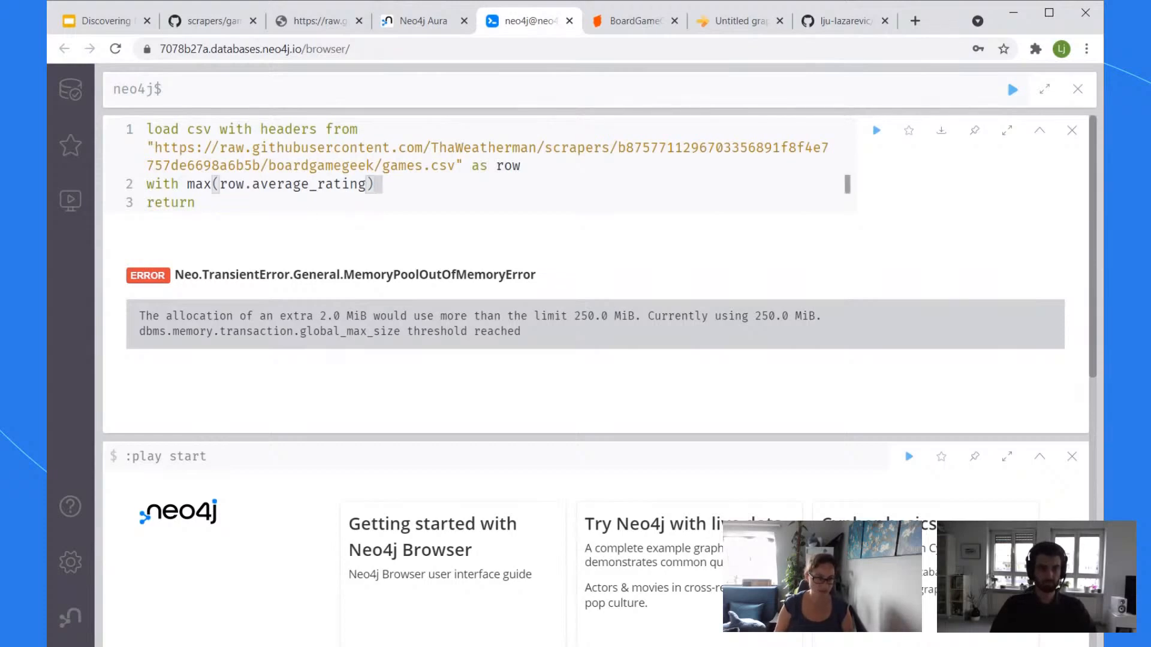
pyautogui.write('as rating')
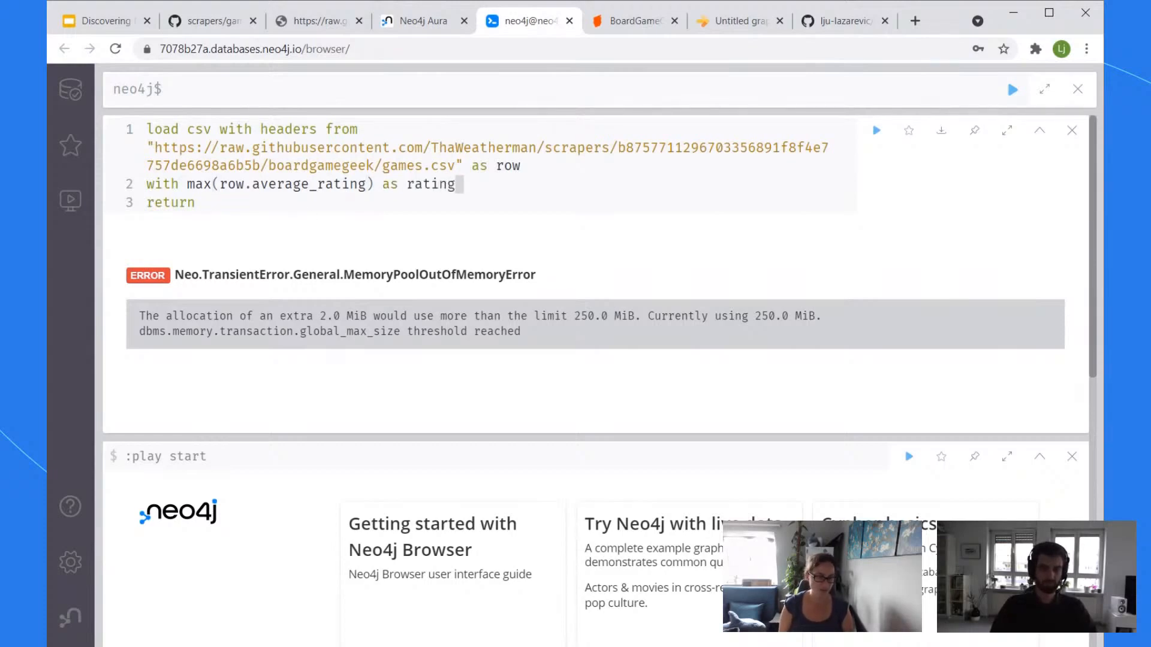
pyautogui.press('Down')
pyautogui.write('weig')
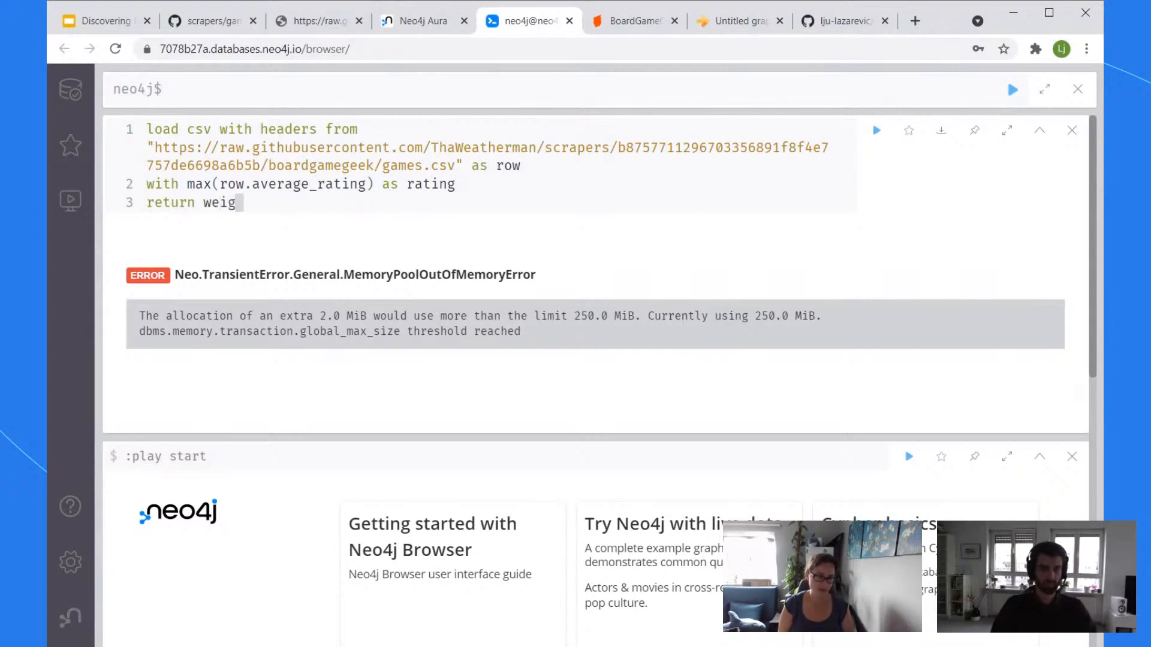
pyautogui.write('ht')
pyautogui.press('Up')
pyautogui.press('Right')
pyautogui.press('Right')
pyautogui.press('Right')
pyautogui.press('Right')
pyautogui.press('Right')
pyautogui.press('Right')
pyautogui.press('Right')
pyautogui.press('Right')
pyautogui.press('Right')
pyautogui.press('Right')
pyautogui.press('Right')
pyautogui.press('Right')
pyautogui.press('Right')
pyautogui.press('Right')
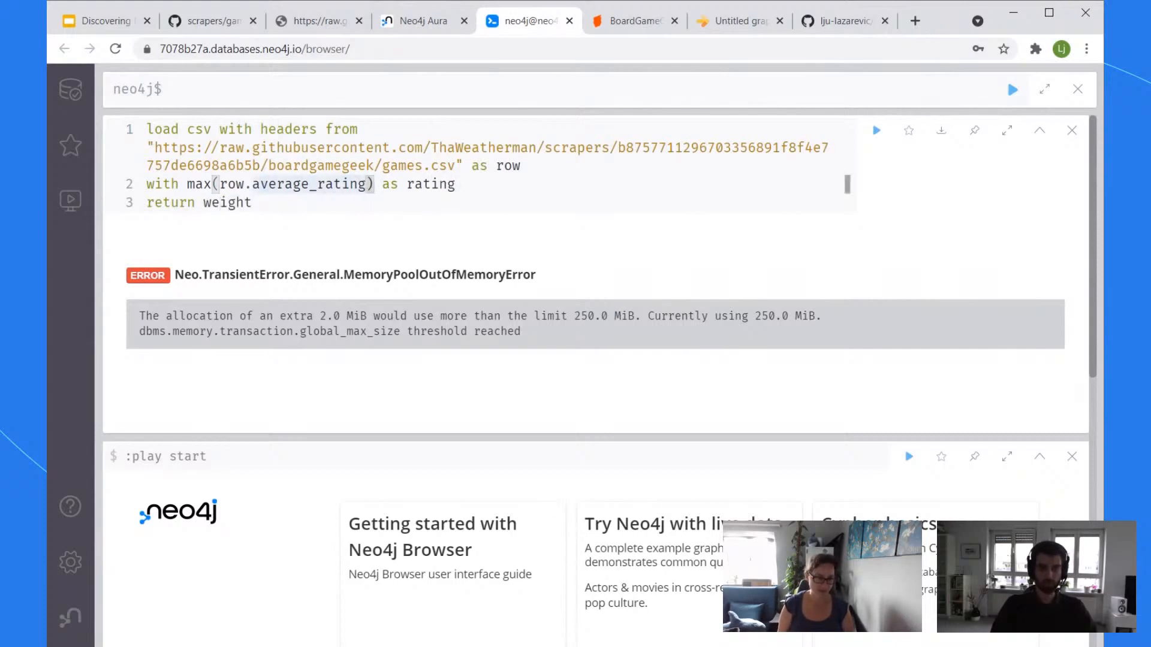
pyautogui.press('BackSpace')
pyautogui.press('BackSpace')
pyautogui.press('BackSpace')
pyautogui.press('BackSpace')
pyautogui.press('BackSpace')
pyautogui.press('BackSpace')
pyautogui.write('weight')
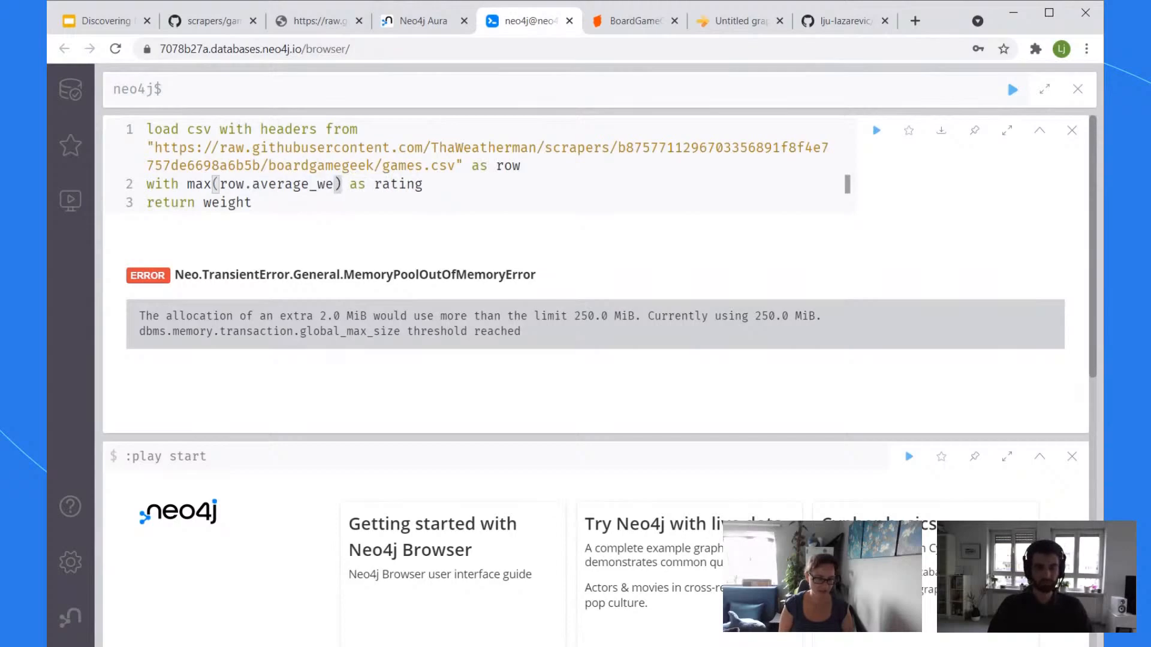
pyautogui.press('End')
pyautogui.press('BackSpace')
pyautogui.press('BackSpace')
pyautogui.press('BackSpace')
pyautogui.press('BackSpace')
pyautogui.press('BackSpace')
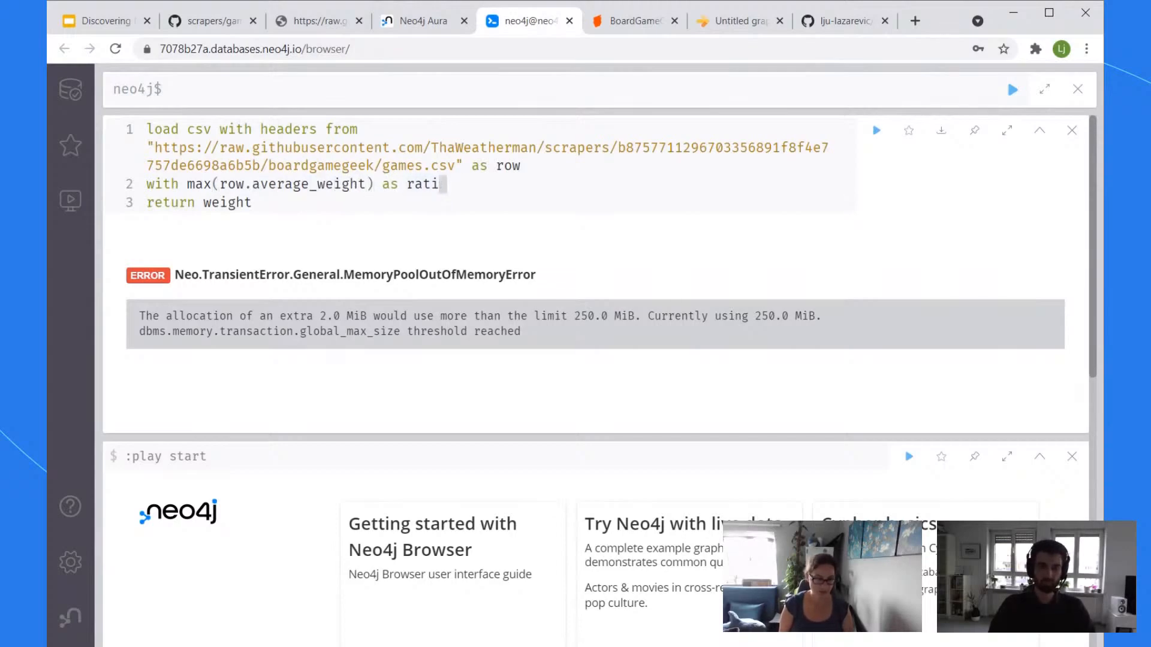
pyautogui.press('BackSpace')
pyautogui.write('weight')
pyautogui.press('Down')
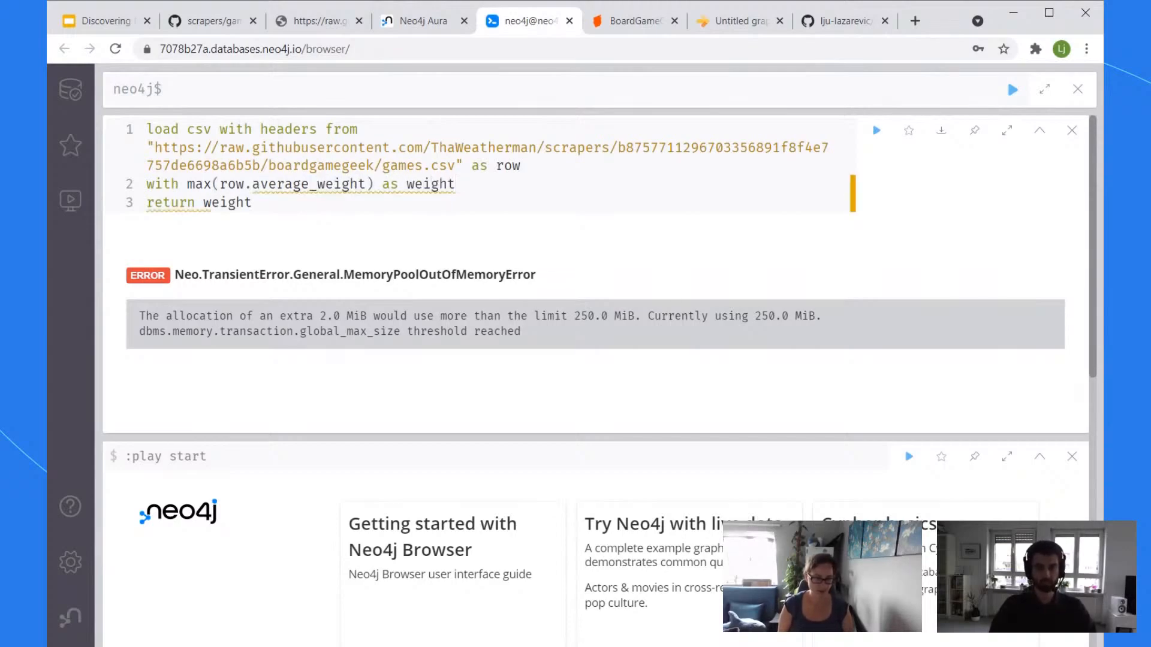
# Step: Run the max weight query, which returns 5, and select the whole query text
pyautogui.hotkey('ctrl', 'Return')
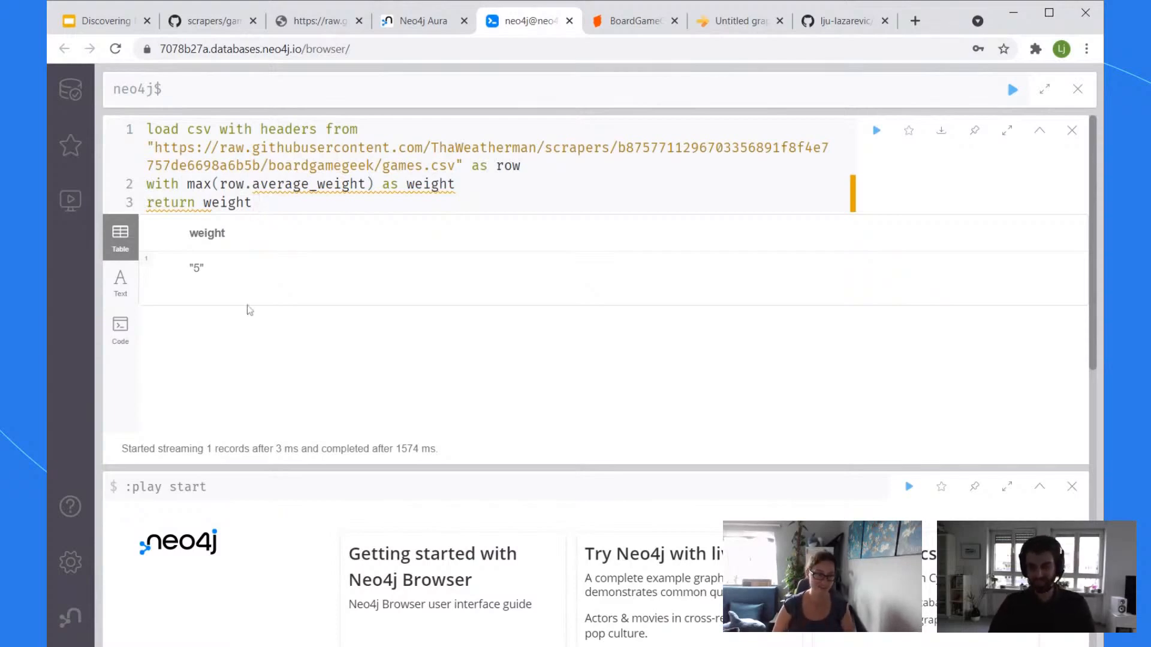
pyautogui.doubleClick(288, 148)
pyautogui.hotkey('ctrl', 'a')
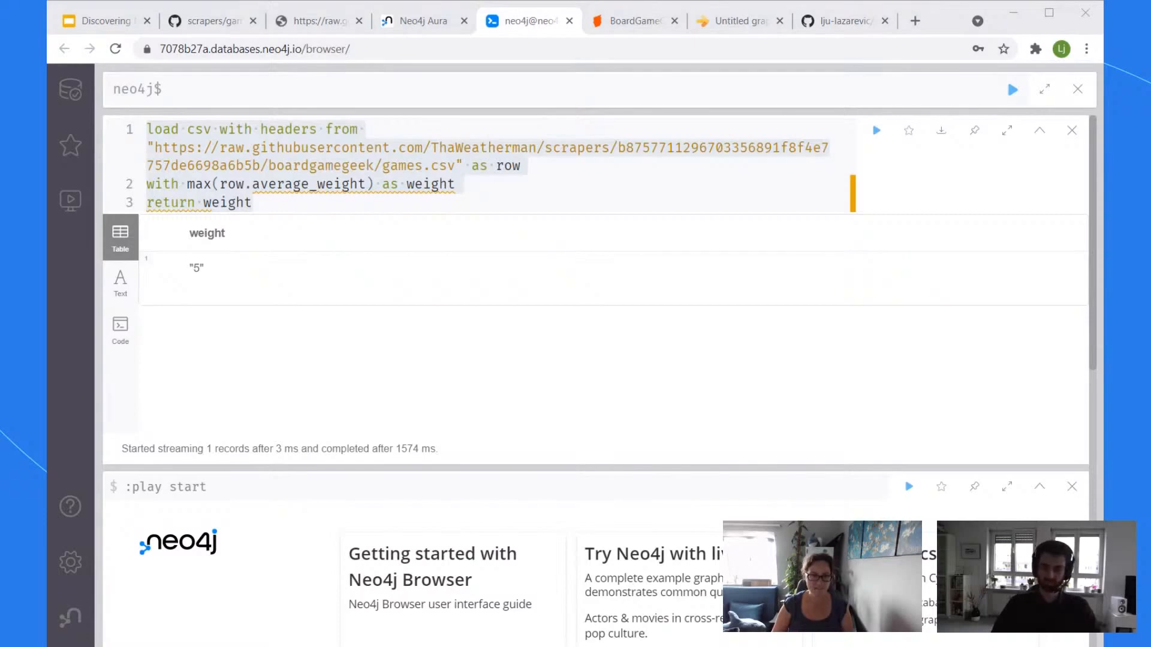
pyautogui.click(534, 26)
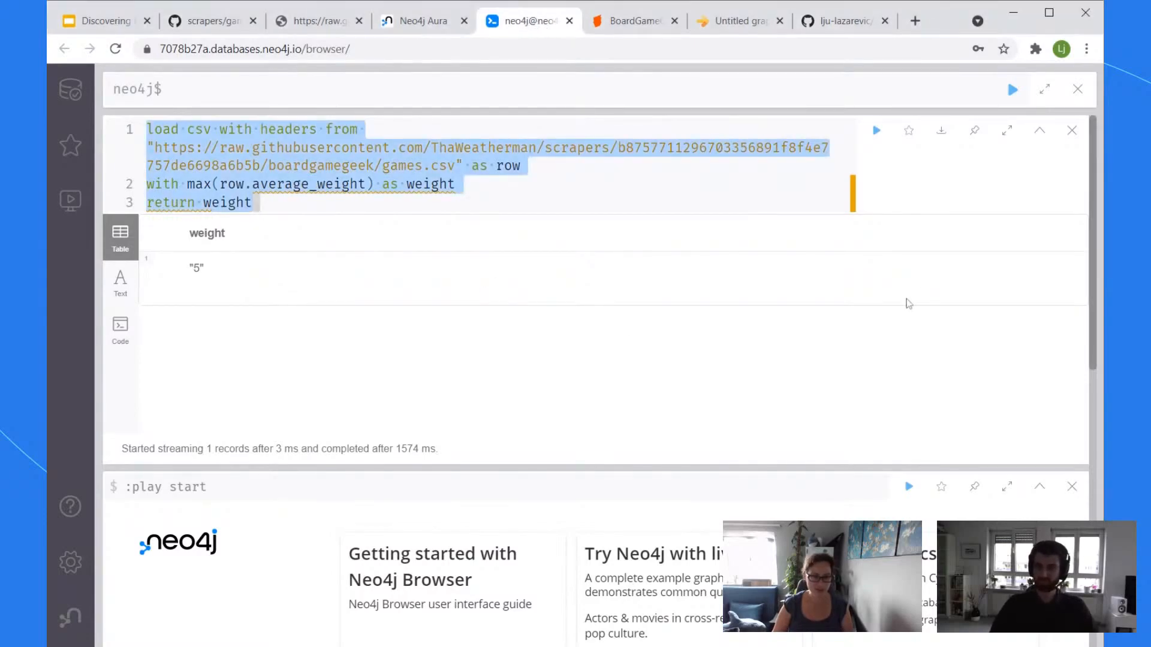
pyautogui.scroll(-3, 735, 258)
pyautogui.scroll(3, 735, 258)
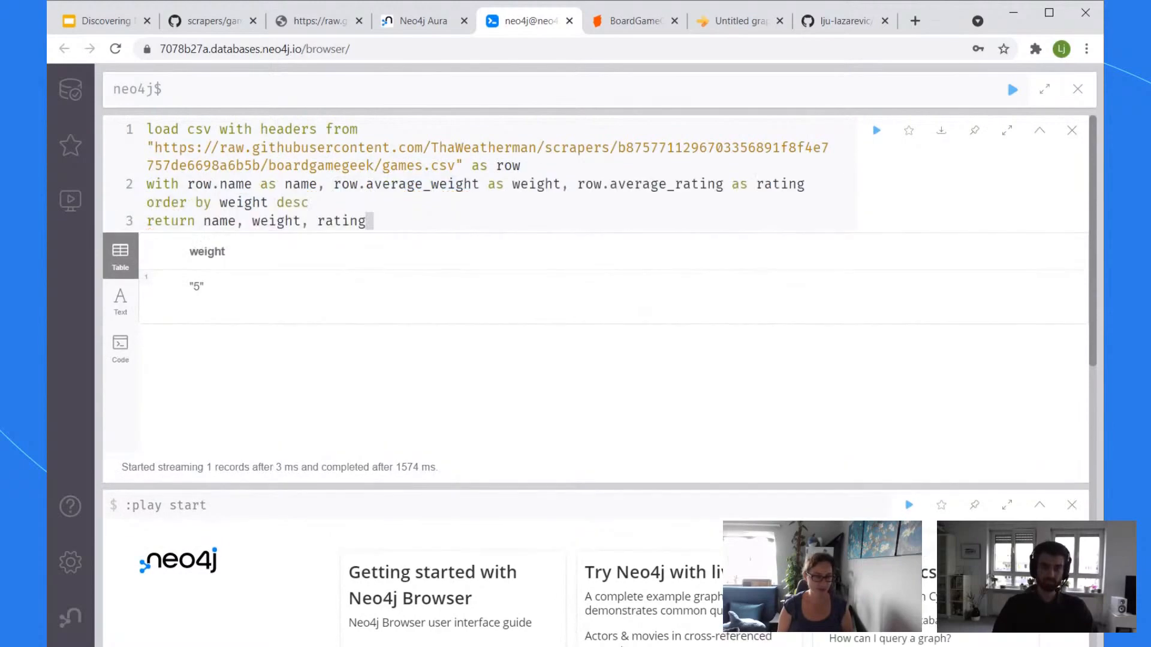
# Step: Recall and rerun 'return row limit 5', then expand its result frame to fullscreen
pyautogui.hotkey('ctrl', 'Up')
pyautogui.hotkey('ctrl', 'Up')
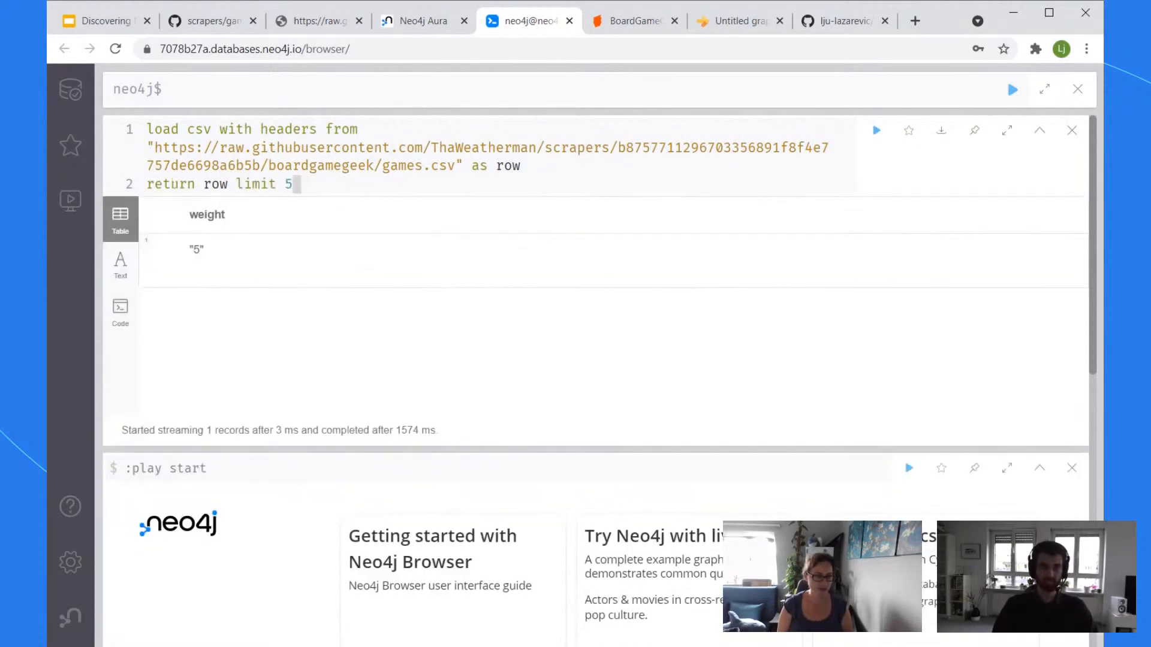
pyautogui.hotkey('ctrl', 'Return')
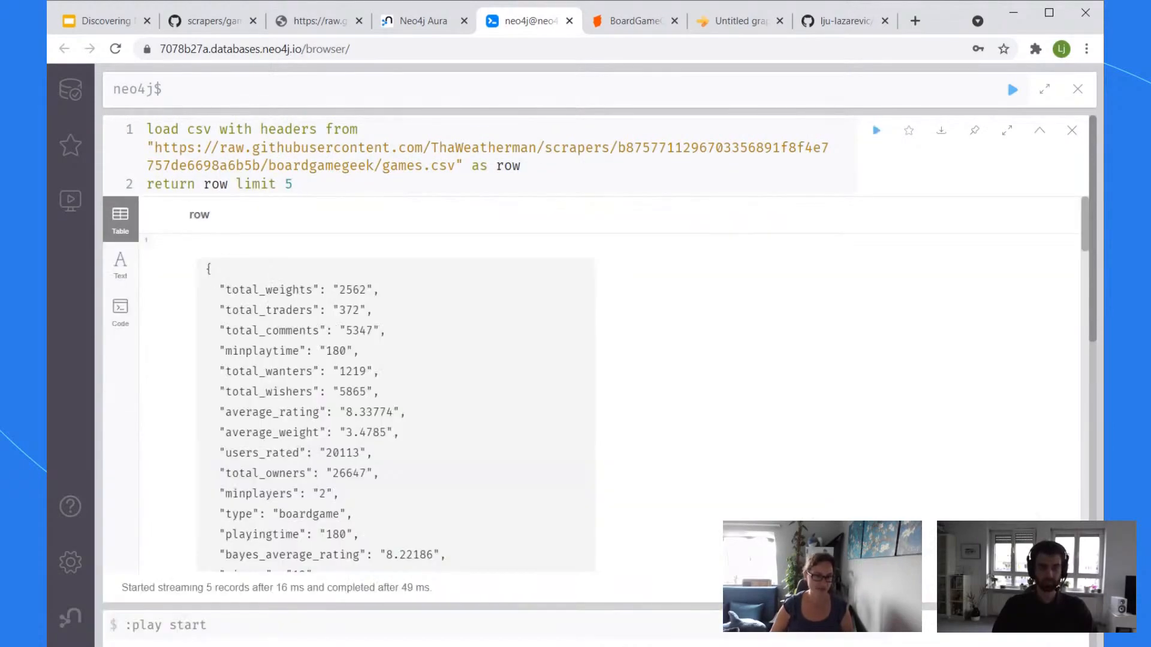
pyautogui.scroll(-1, 863, 338)
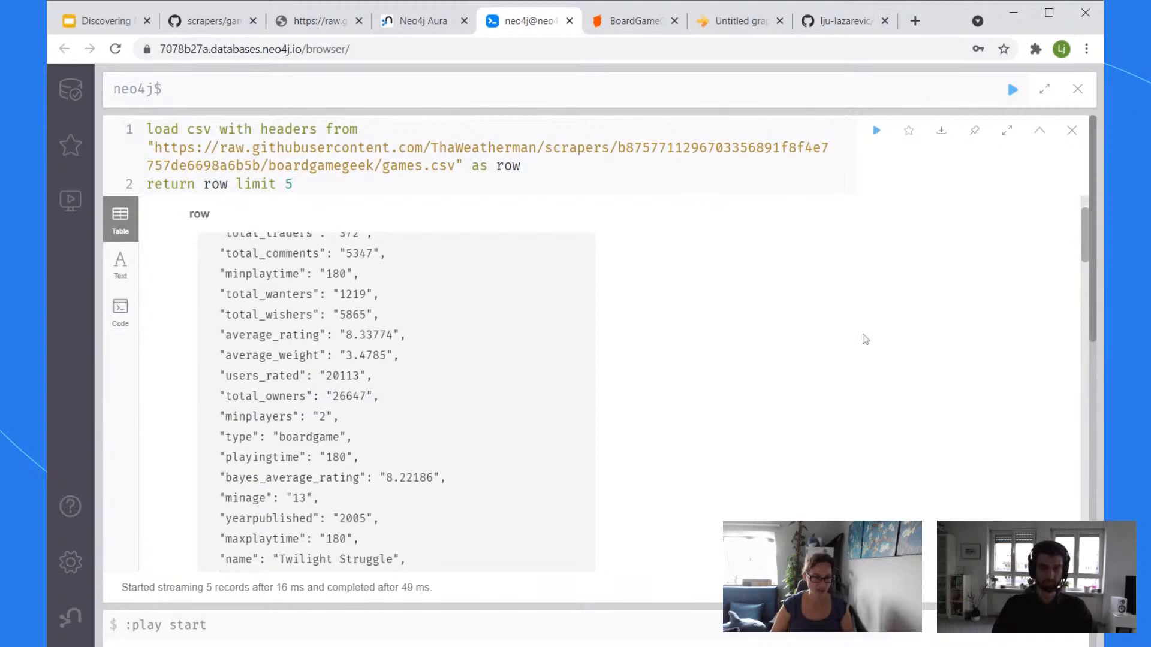
pyautogui.scroll(1, 863, 335)
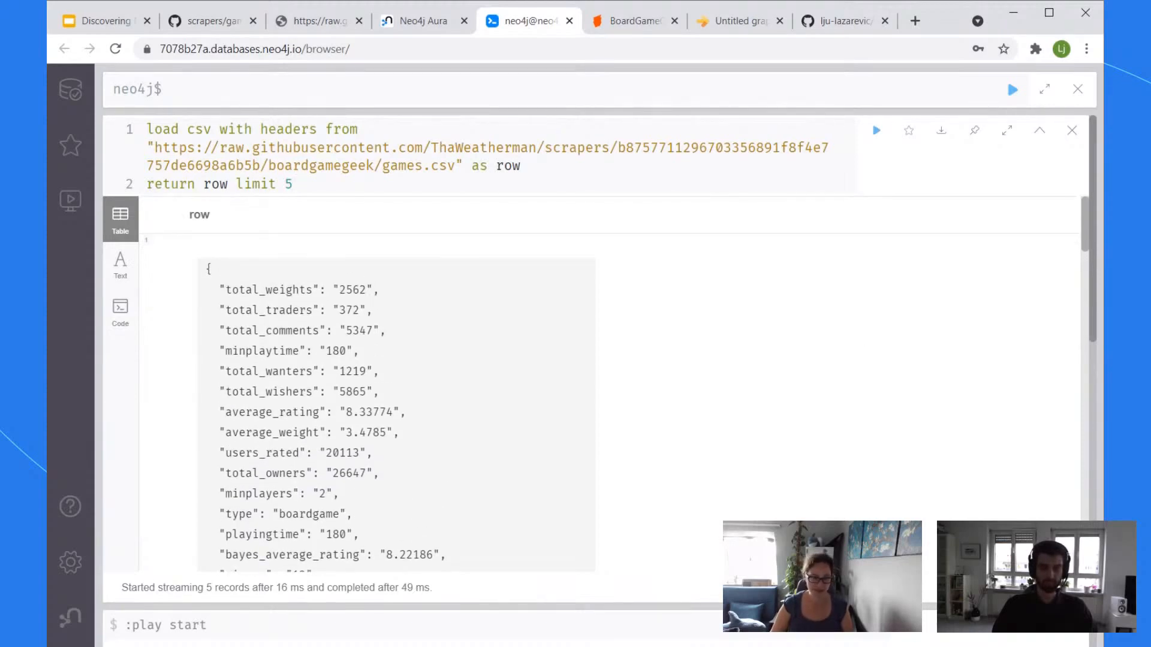
pyautogui.scroll(-1, 782, 488)
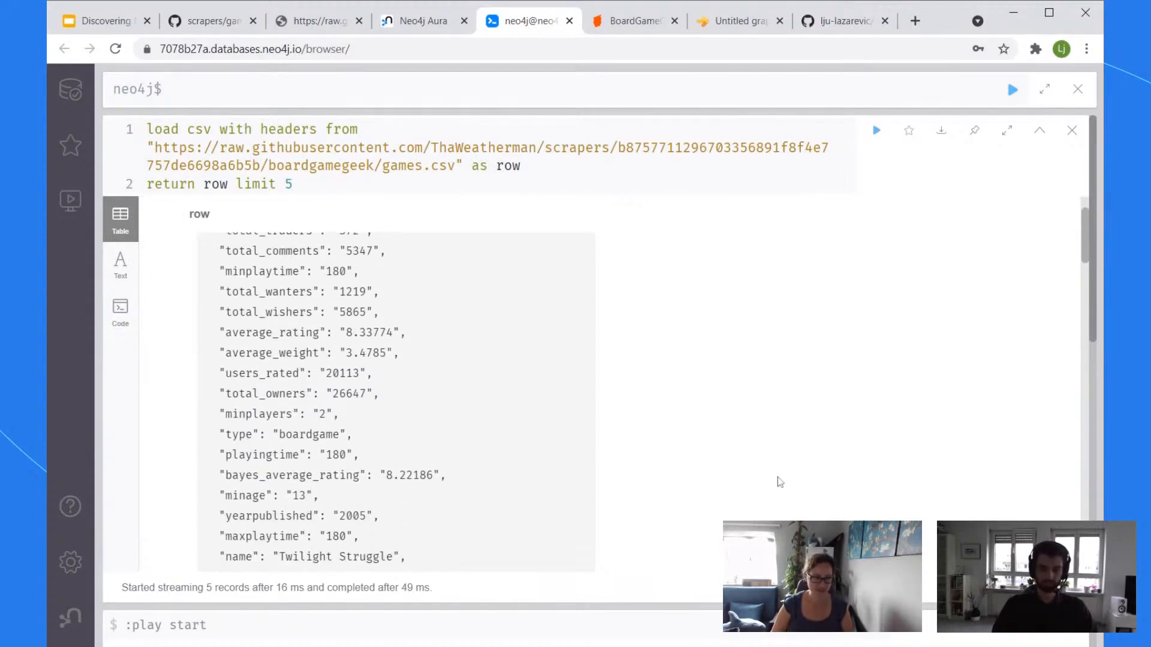
pyautogui.click(1008, 131)
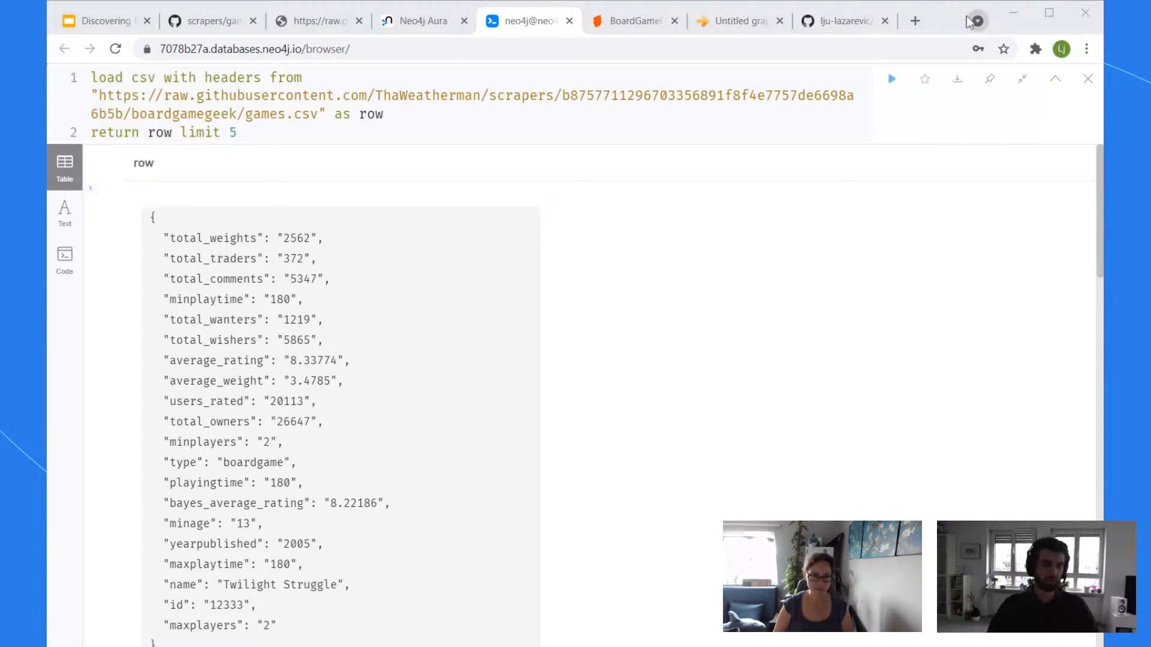
pyautogui.click(950, 20)
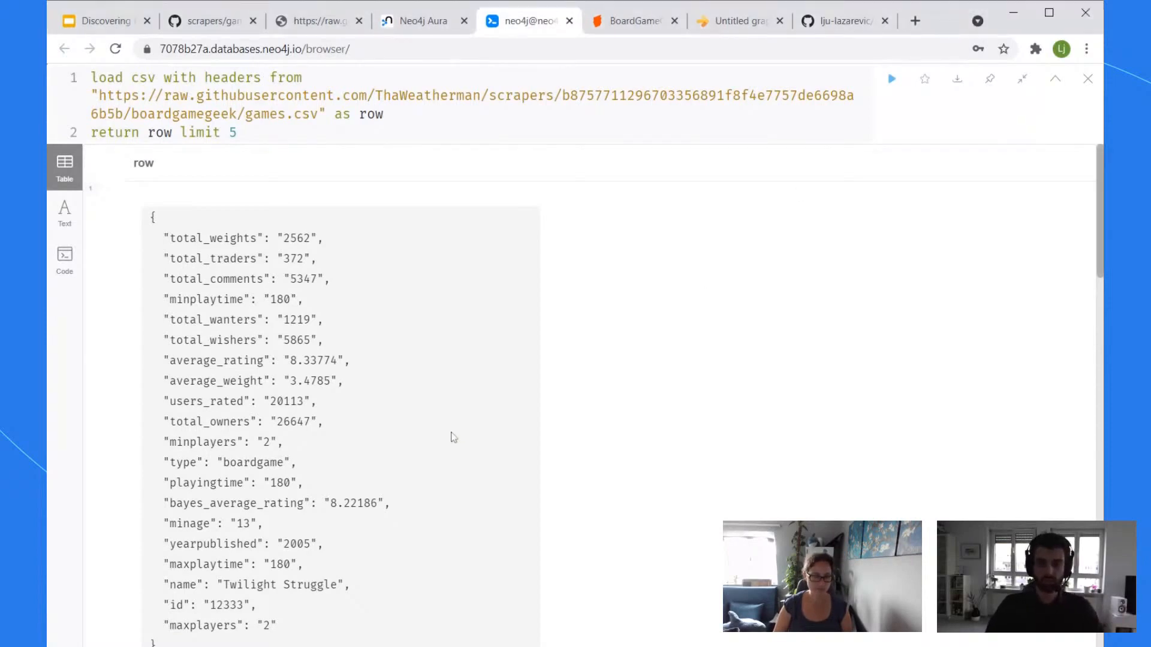
pyautogui.hotkey('alt', 'Tab')
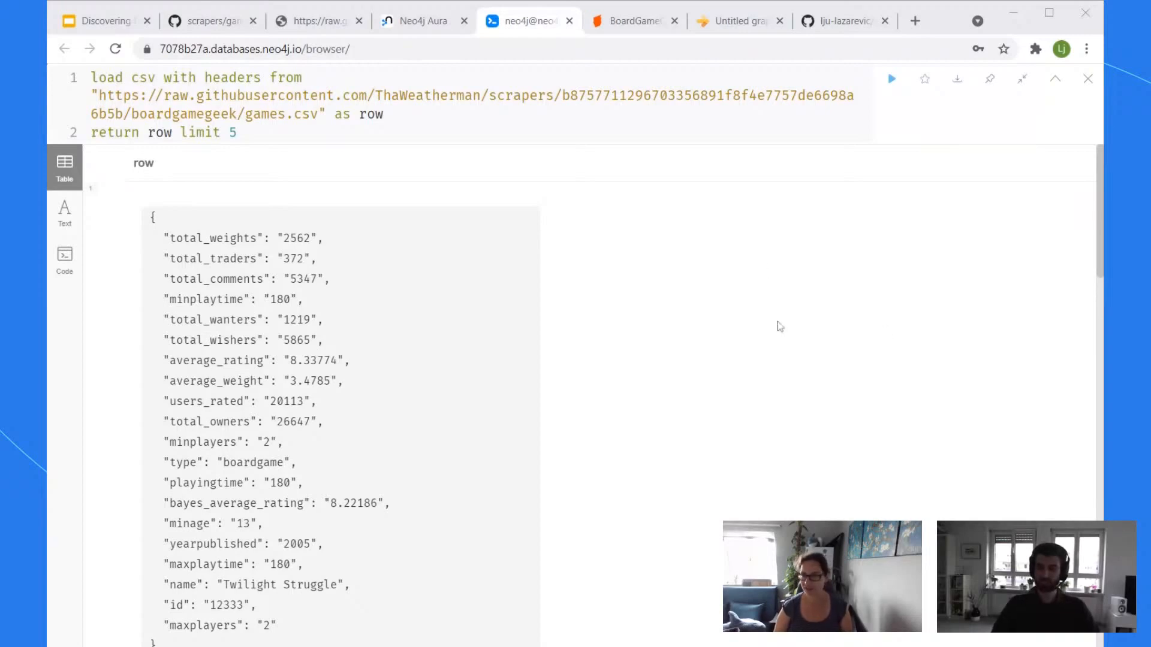
pyautogui.scroll(-1, 792, 345)
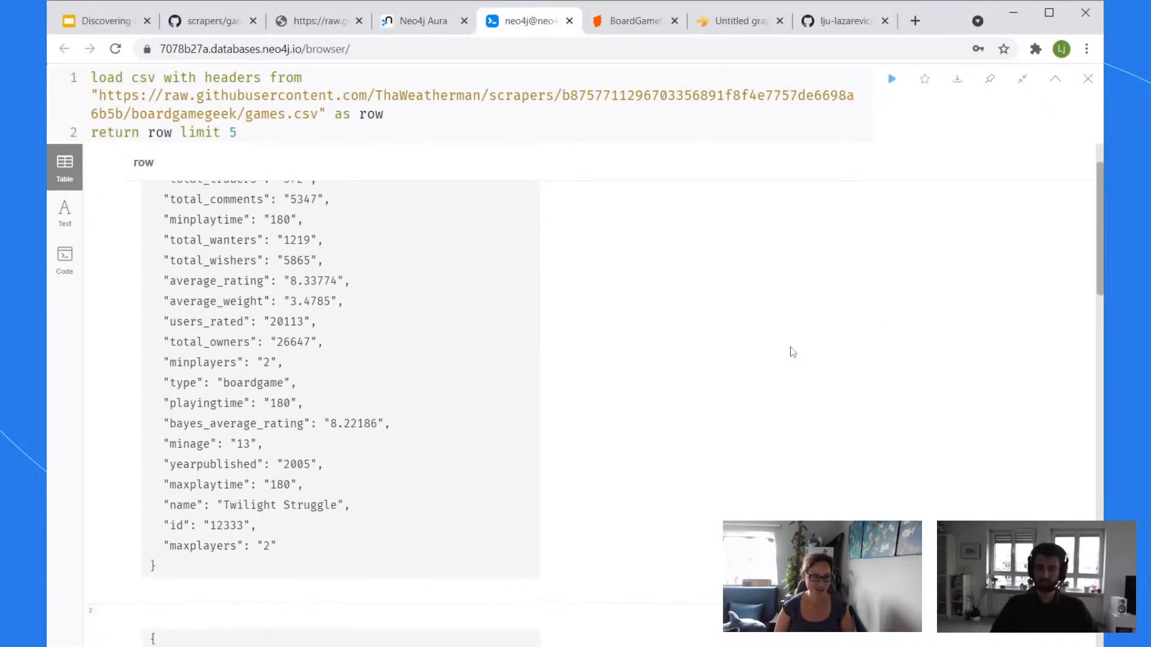
pyautogui.scroll(1, 792, 352)
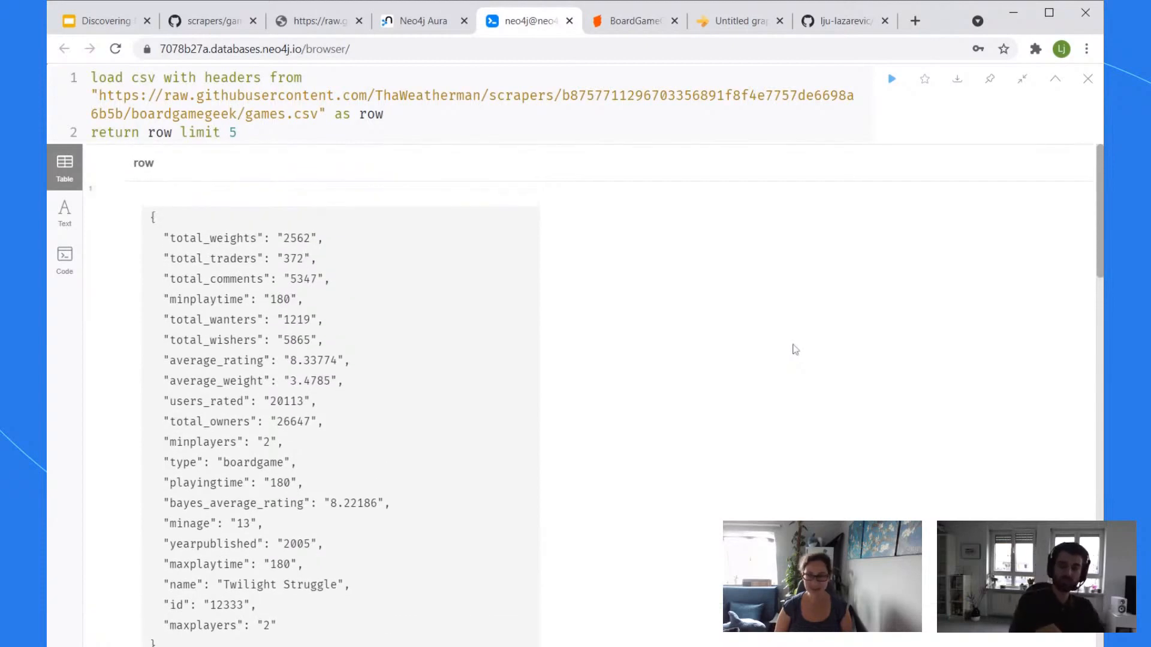
pyautogui.scroll(-1, 779, 365)
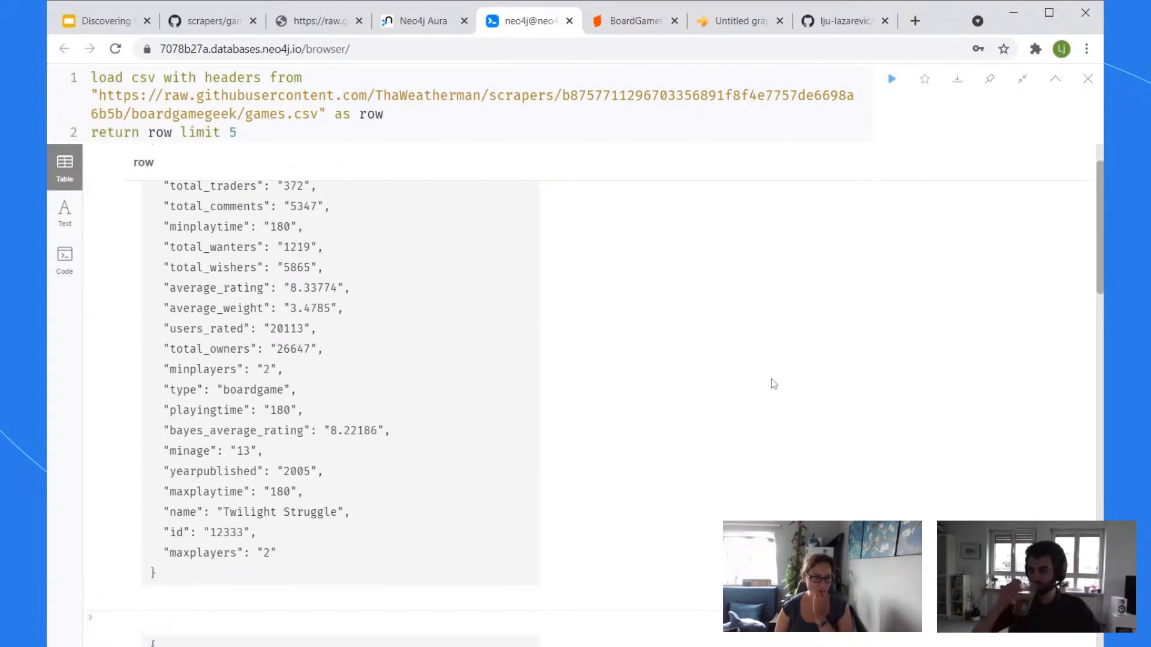
pyautogui.scroll(1, 773, 383)
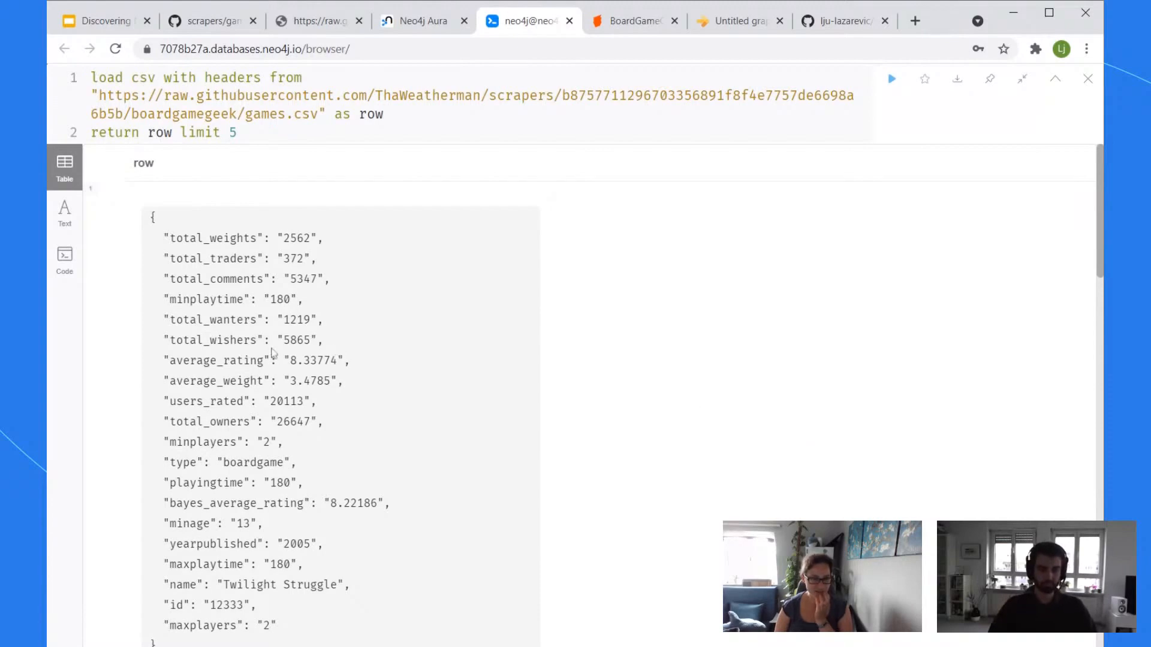
pyautogui.moveTo(327, 343); pyautogui.dragTo(162, 330)
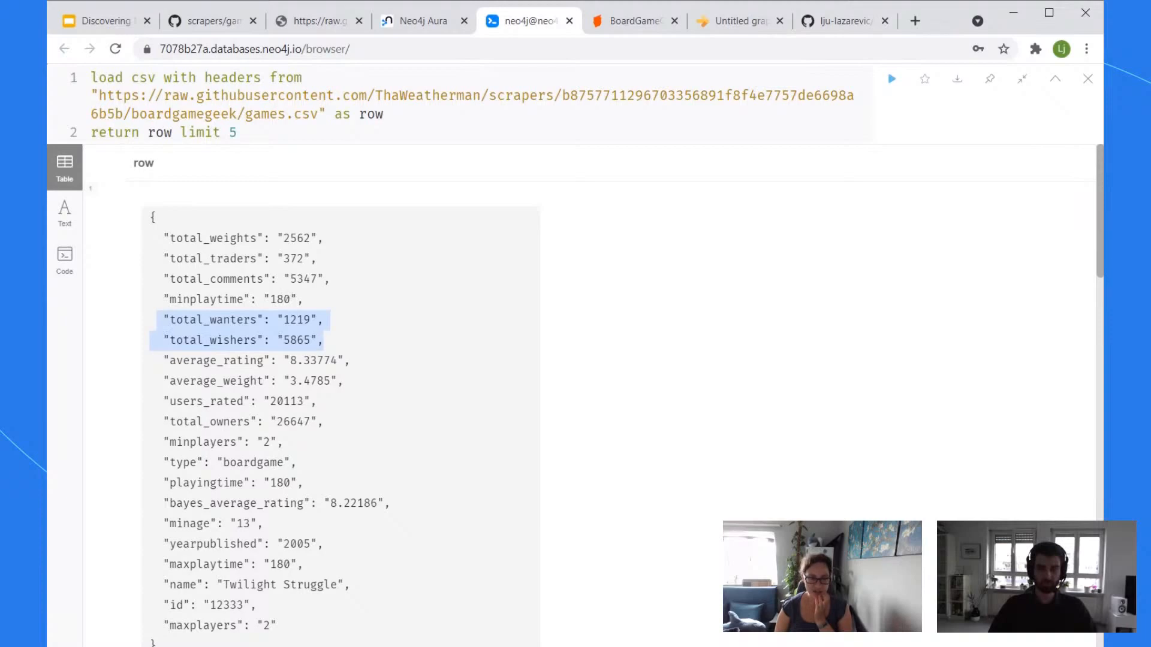
pyautogui.click(321, 338)
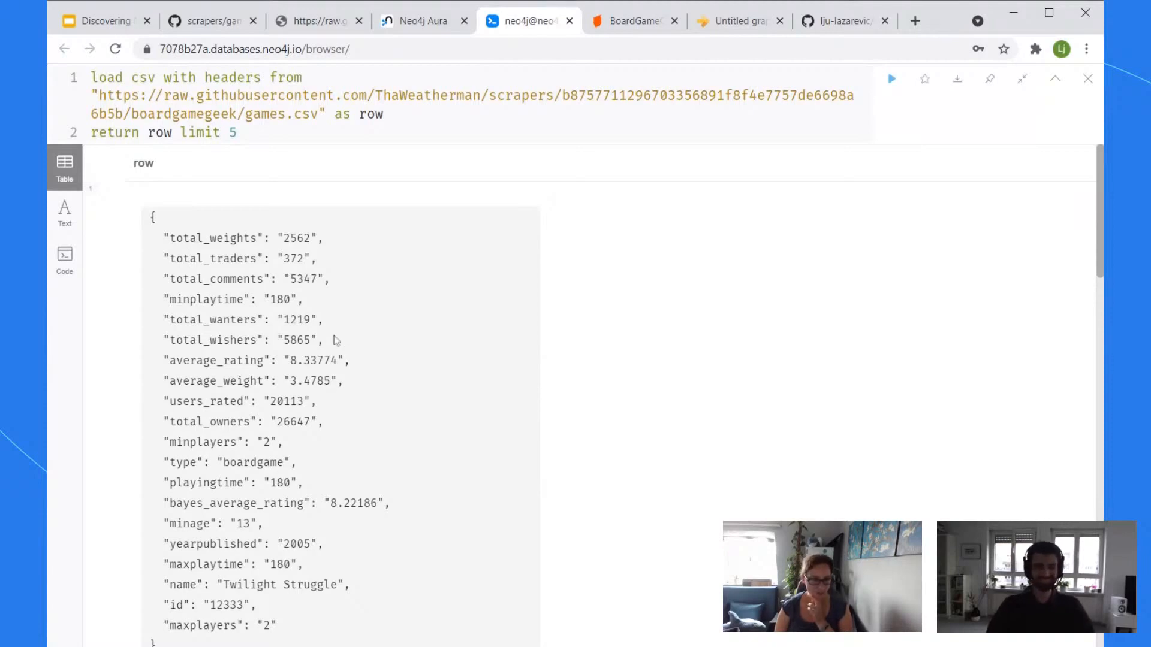
pyautogui.moveTo(330, 340); pyautogui.dragTo(149, 326)
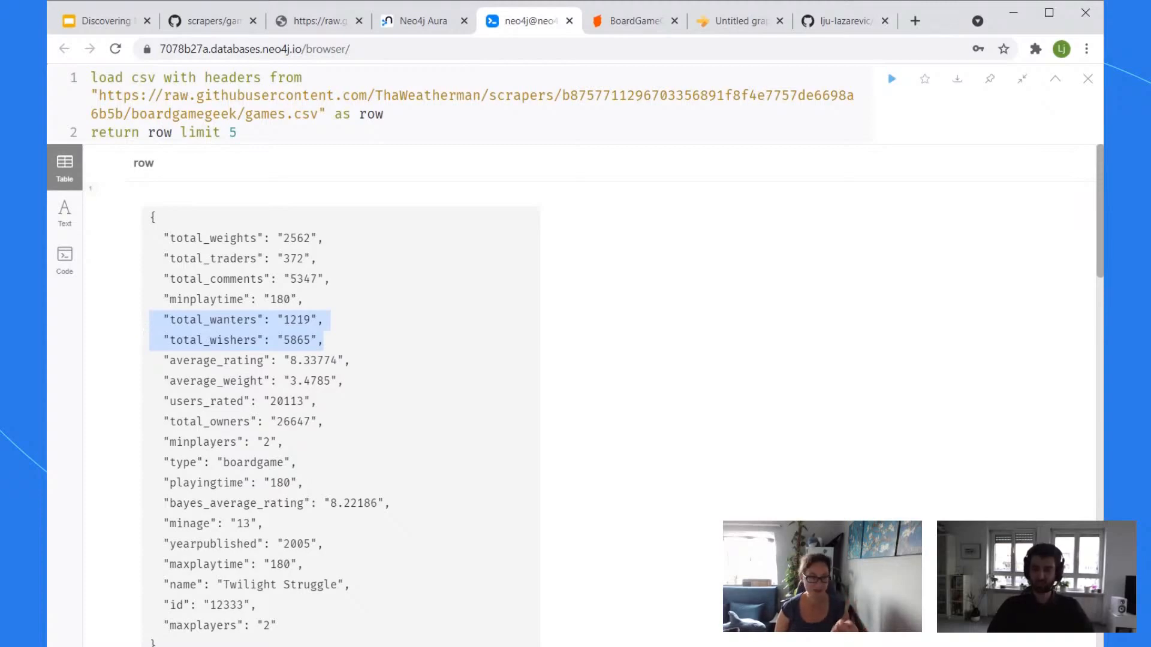
pyautogui.click(336, 346)
pyautogui.moveTo(336, 346); pyautogui.dragTo(170, 319)
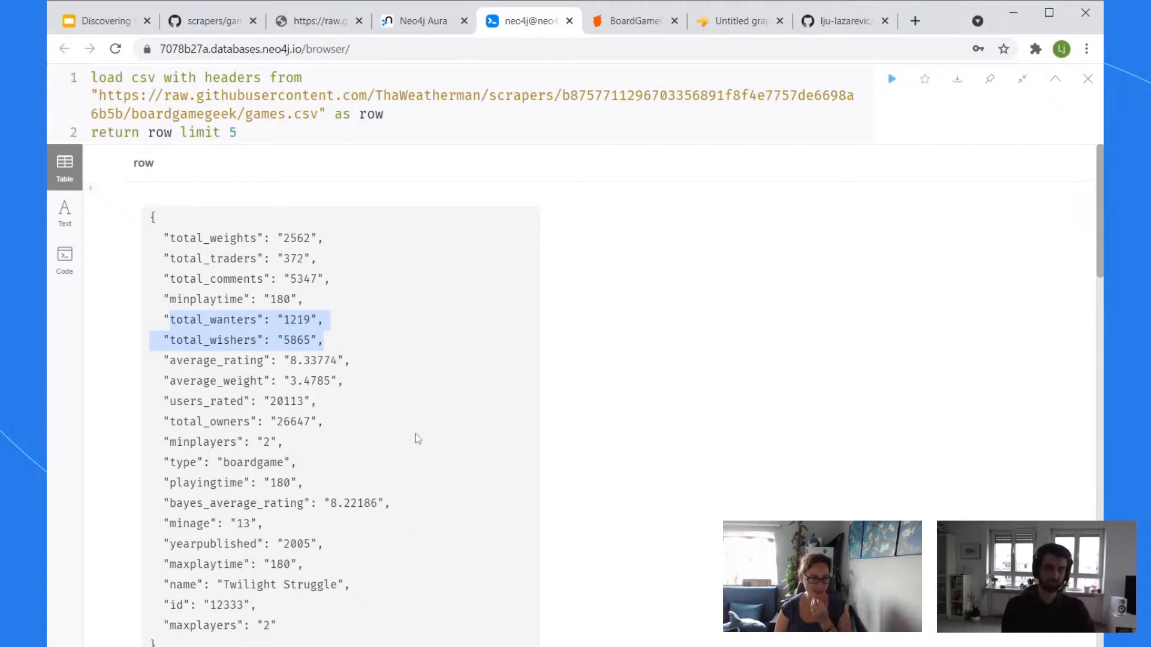
pyautogui.scroll(-1, 415, 438)
pyautogui.scroll(1, 415, 438)
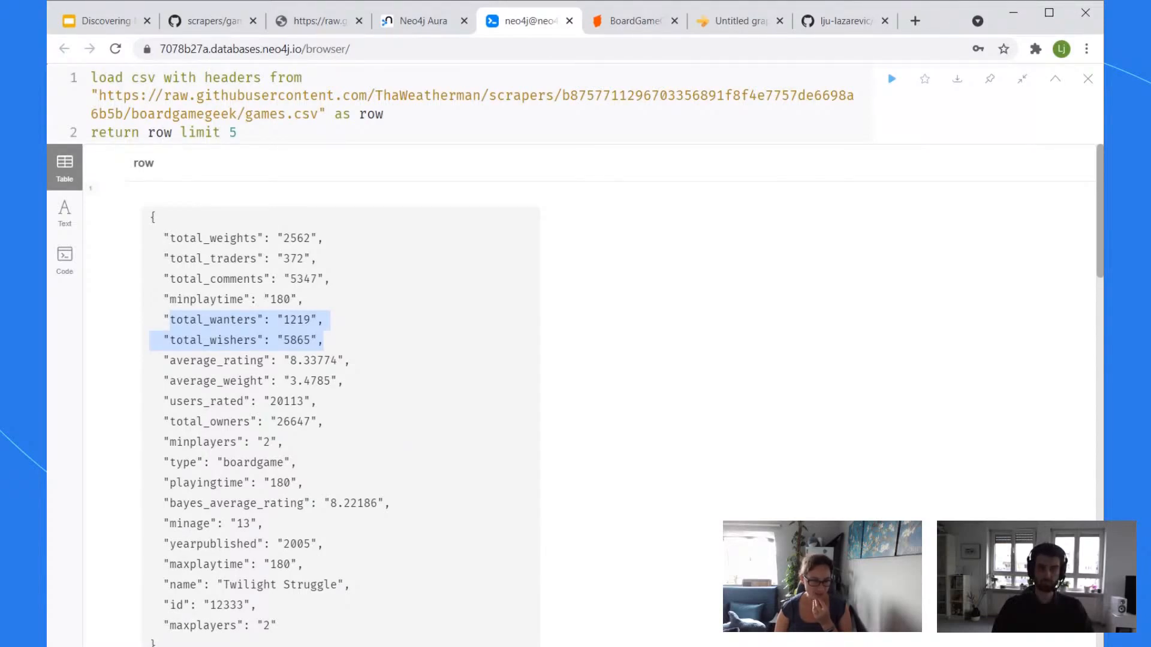
pyautogui.moveTo(326, 423); pyautogui.dragTo(164, 422)
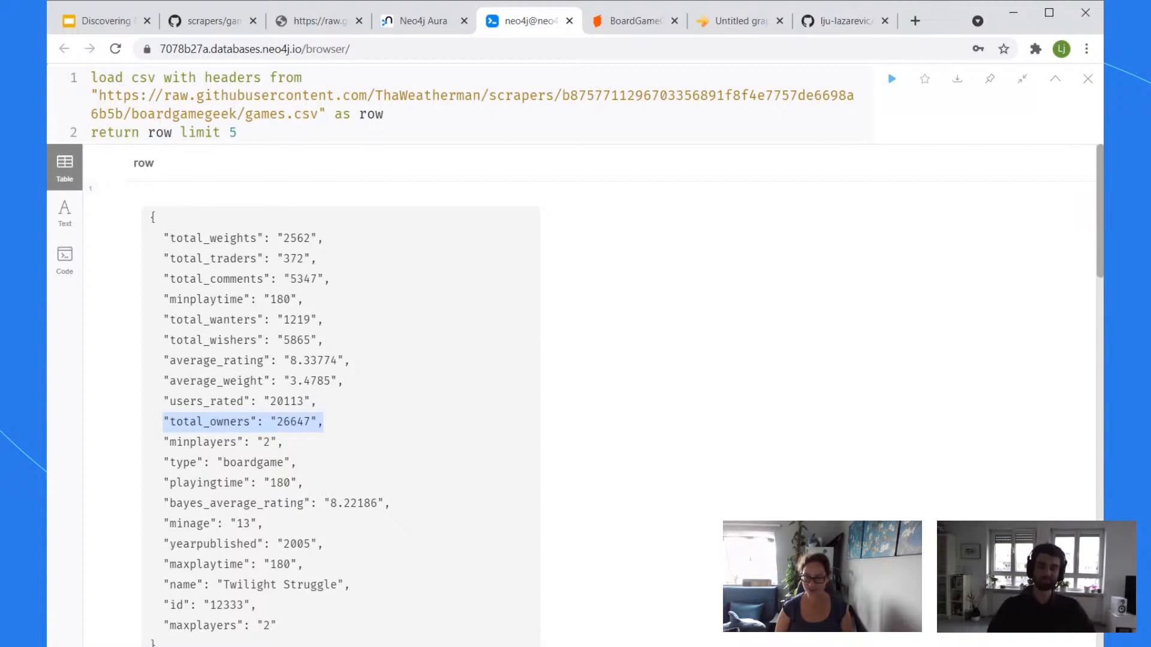
pyautogui.scroll(-1, 392, 436)
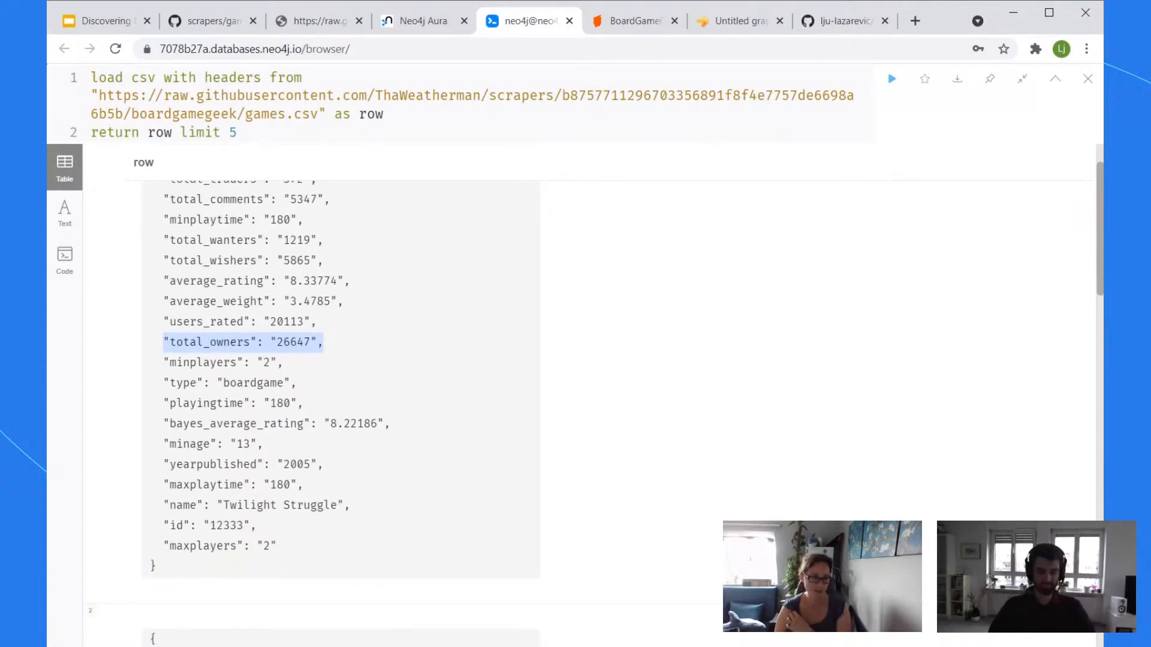
pyautogui.scroll(1, 358, 430)
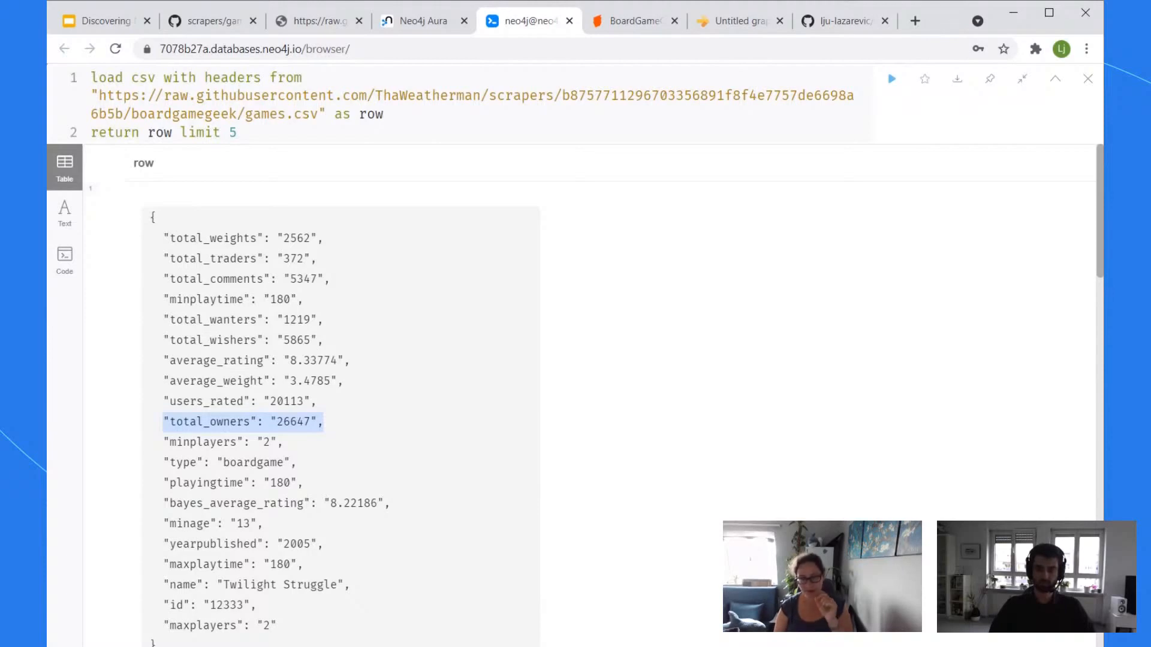
pyautogui.click(450, 442)
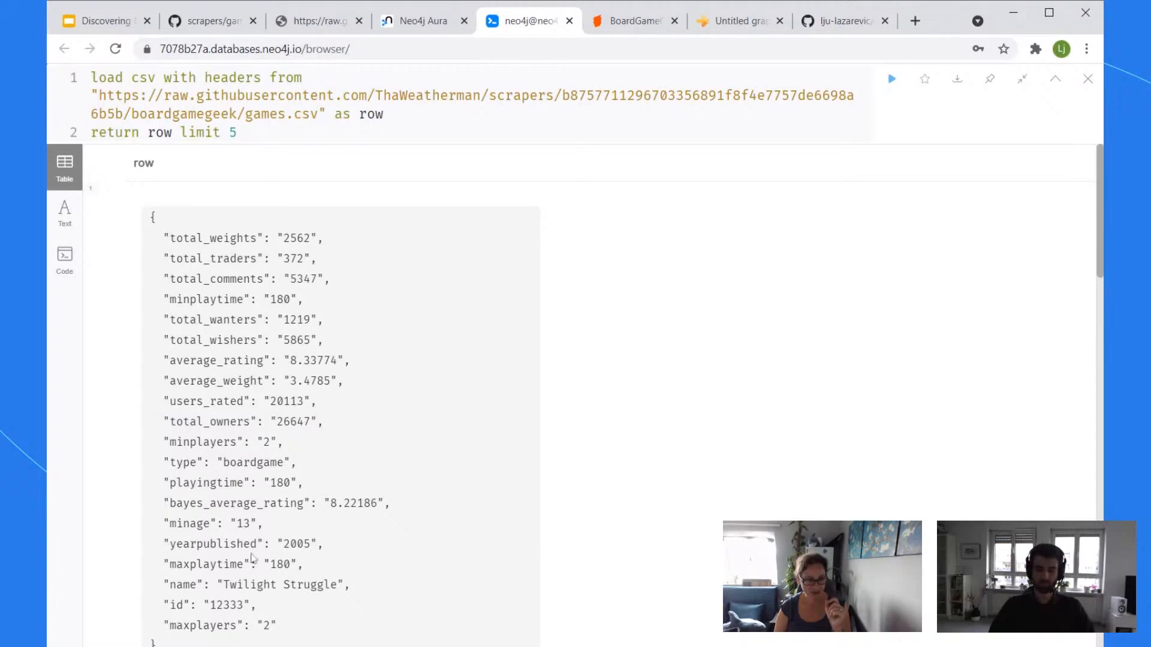
# Step: Highlight the game id 12333, then switch to the Untitled graph in Arrows.app
pyautogui.doubleClick(225, 606)
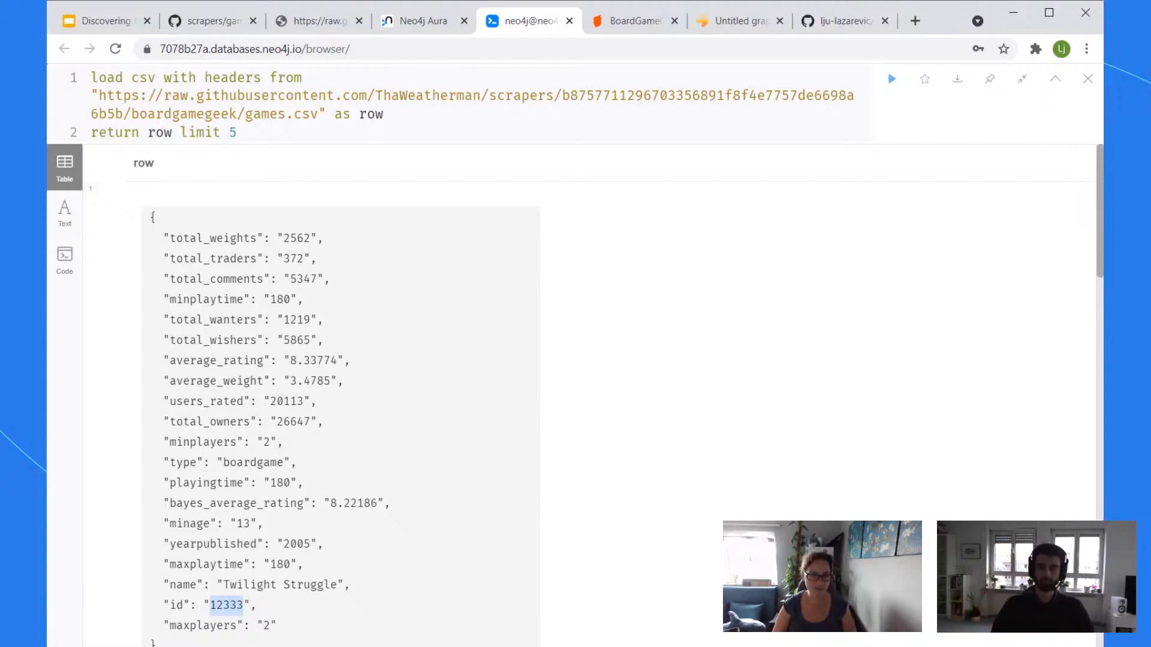
pyautogui.click(740, 24)
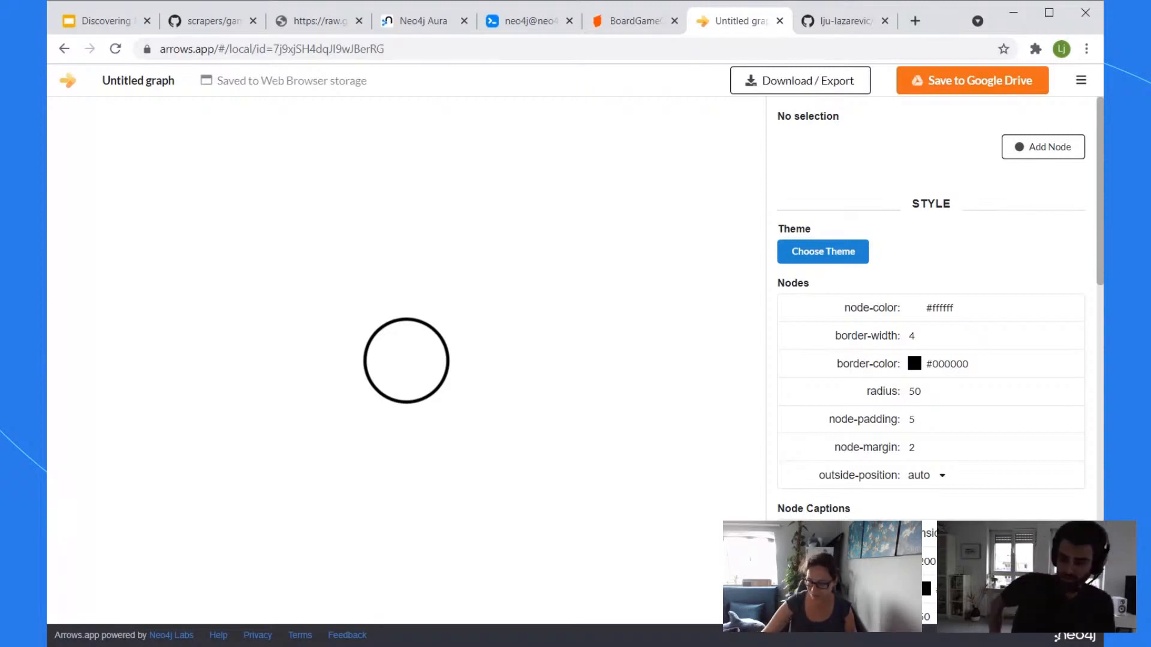
# Step: Give the empty node the label Game and add the property keys id and name
pyautogui.click(407, 346)
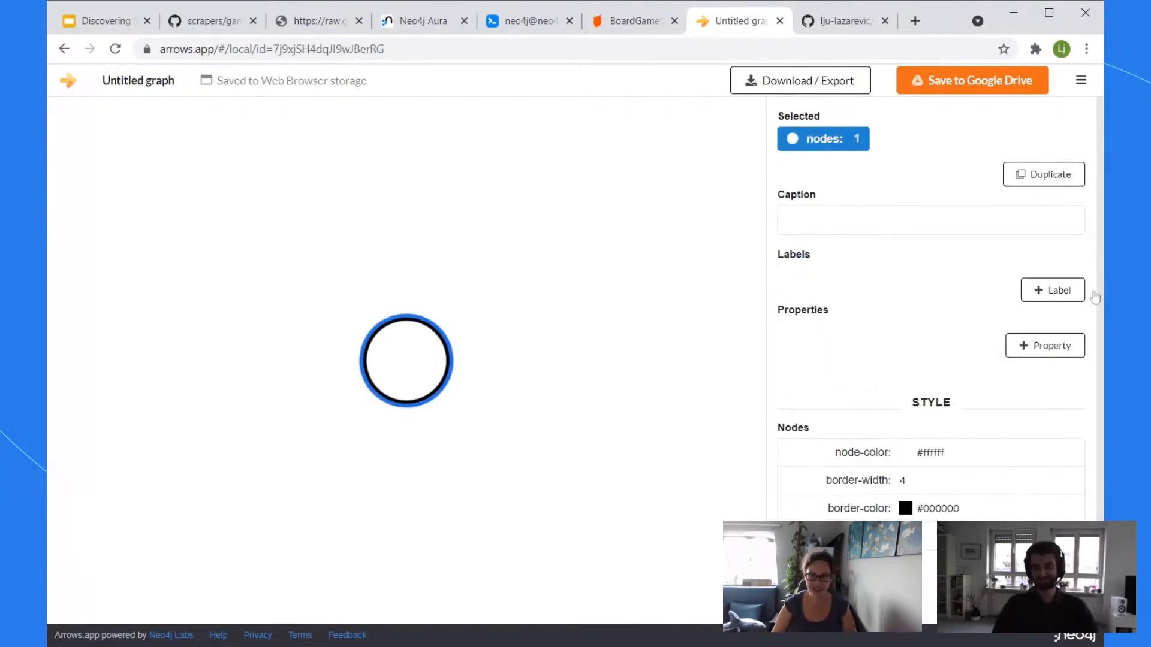
pyautogui.click(1059, 298)
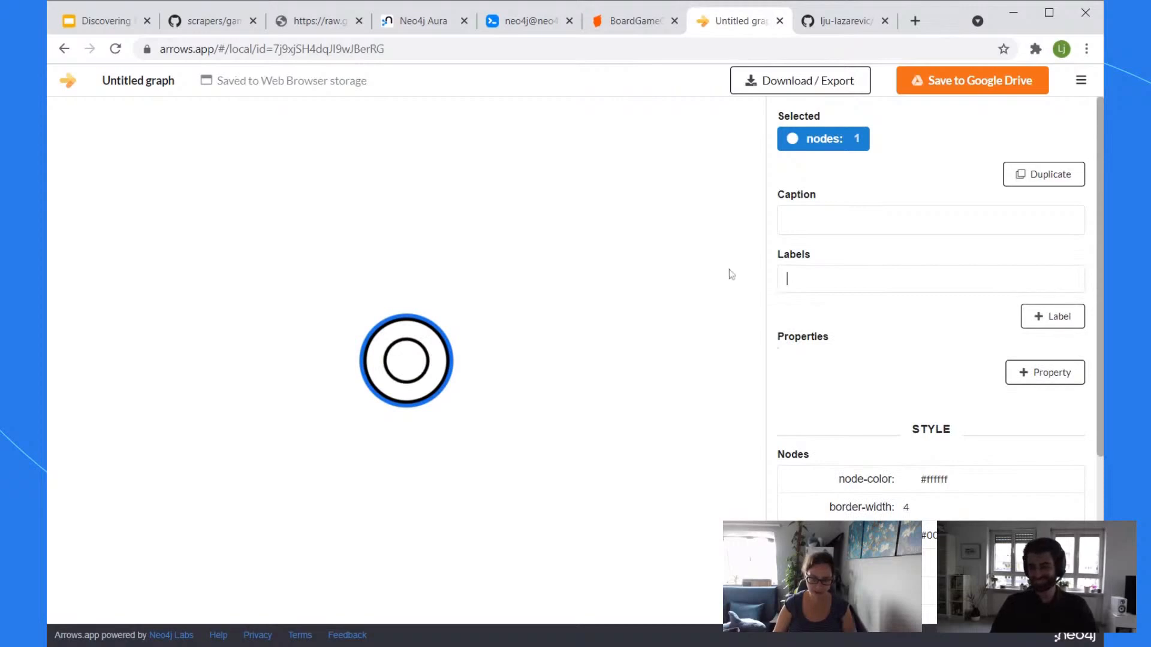
pyautogui.write('Game')
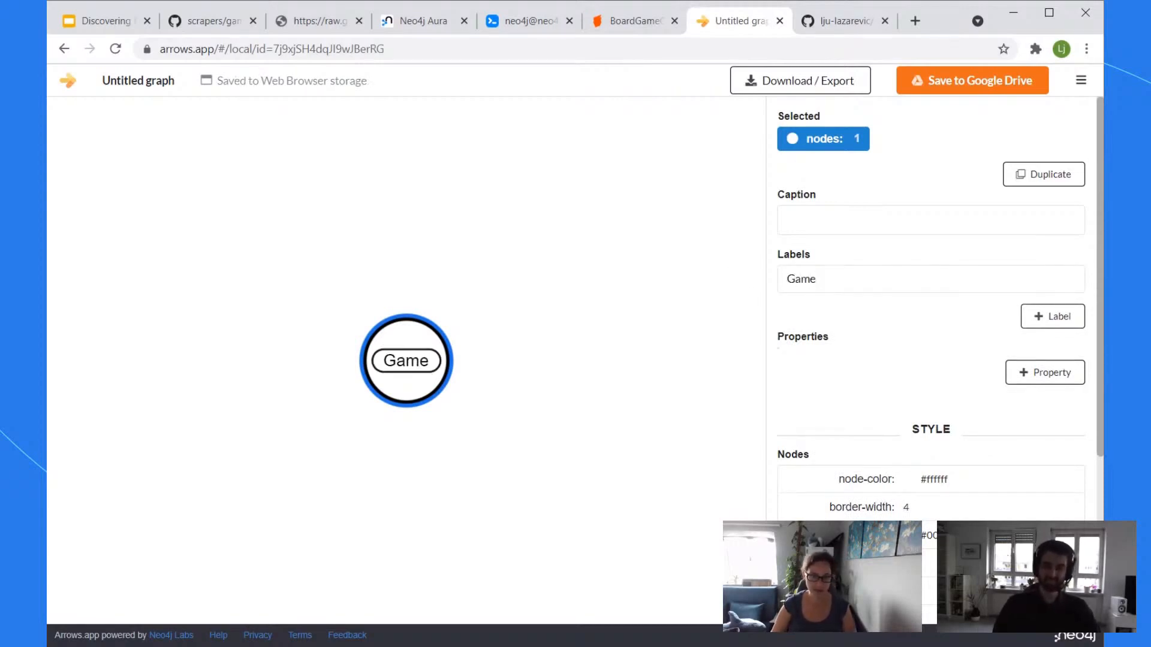
pyautogui.click(1046, 372)
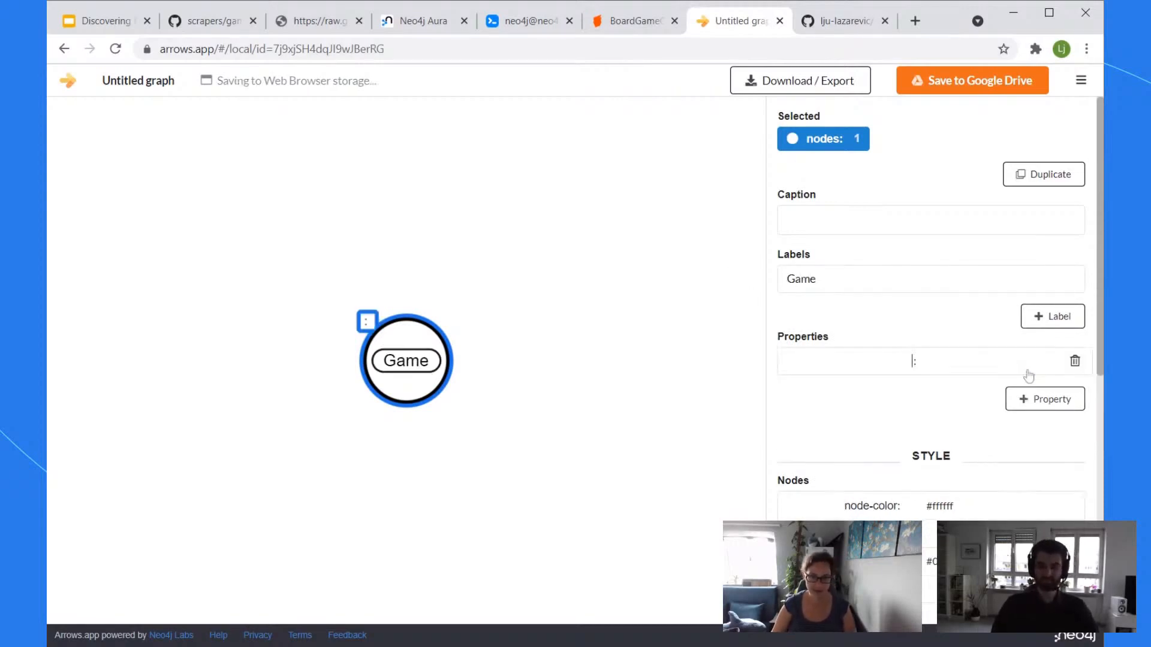
pyautogui.write('id')
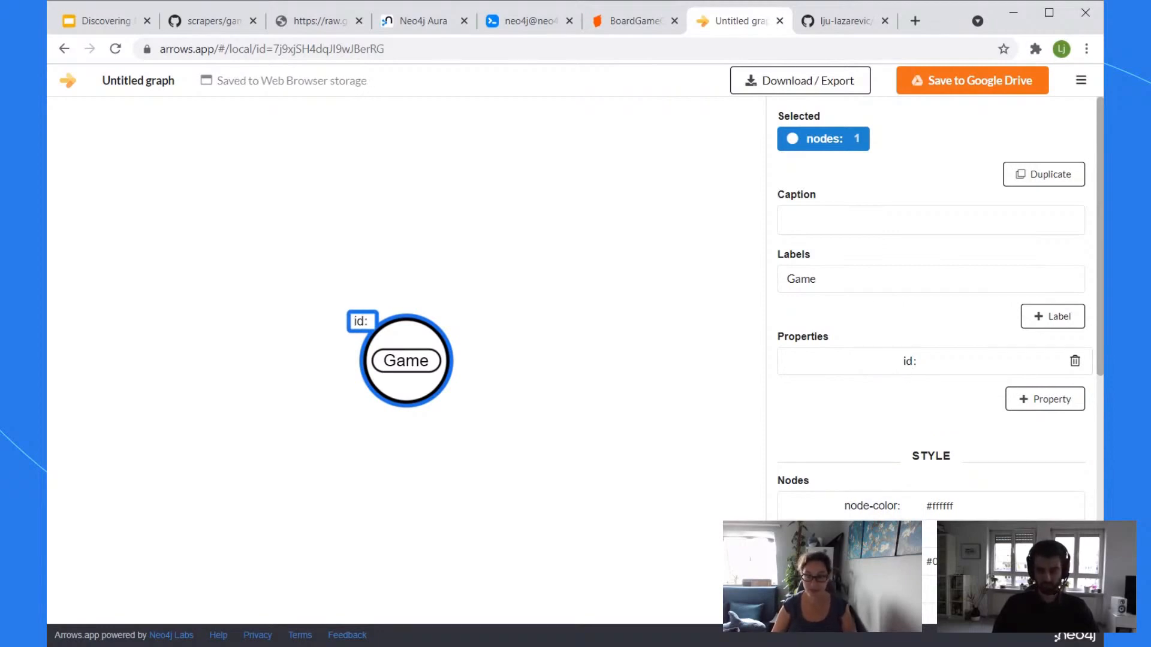
pyautogui.click(1046, 400)
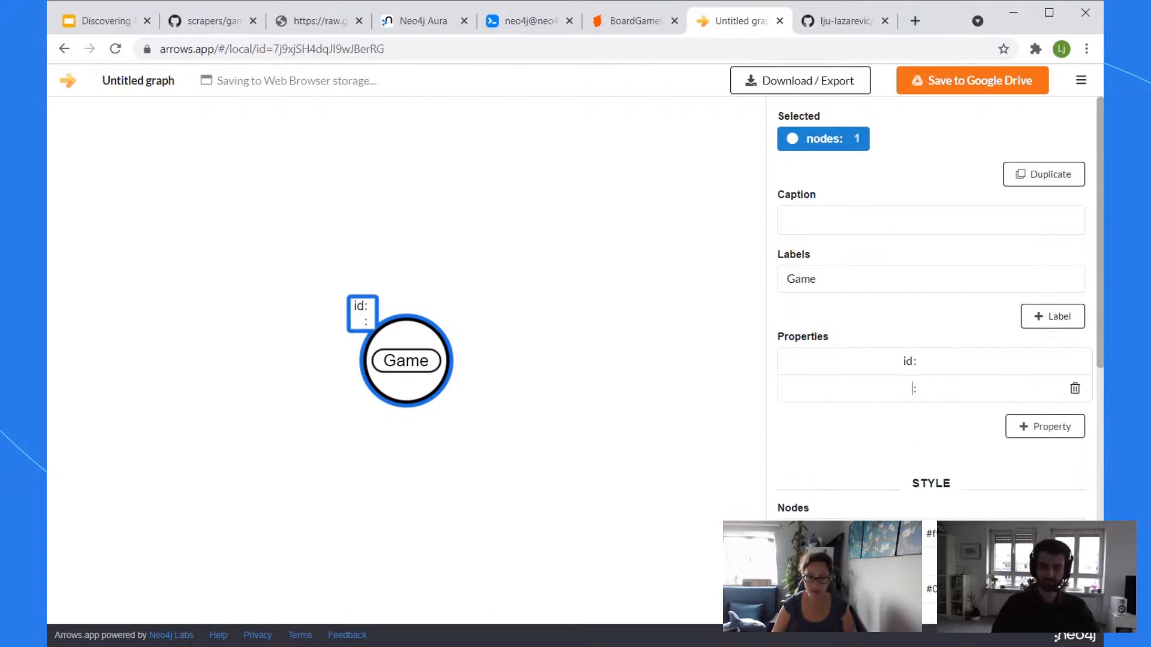
pyautogui.write('nam')
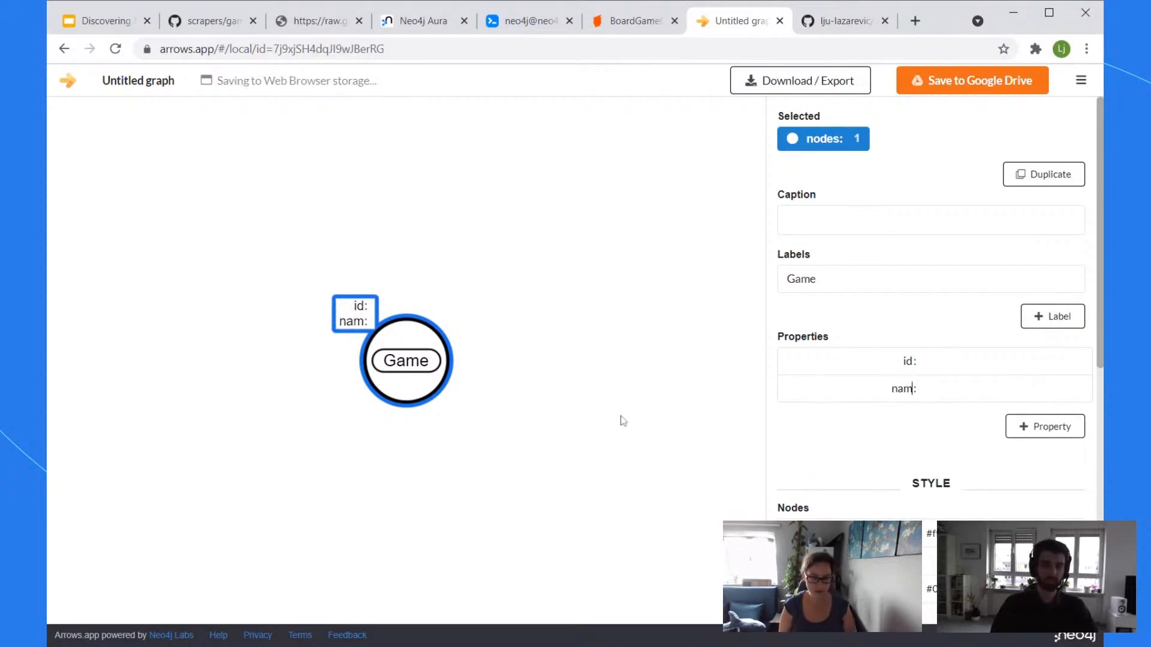
pyautogui.write('e')
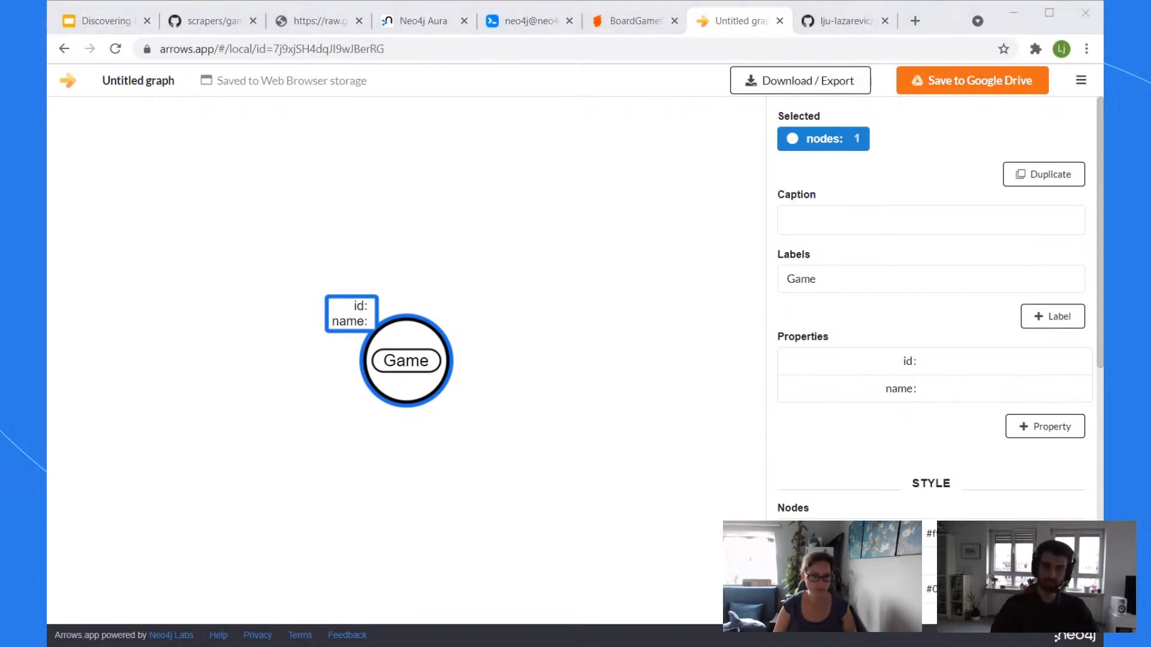
pyautogui.click(728, 27)
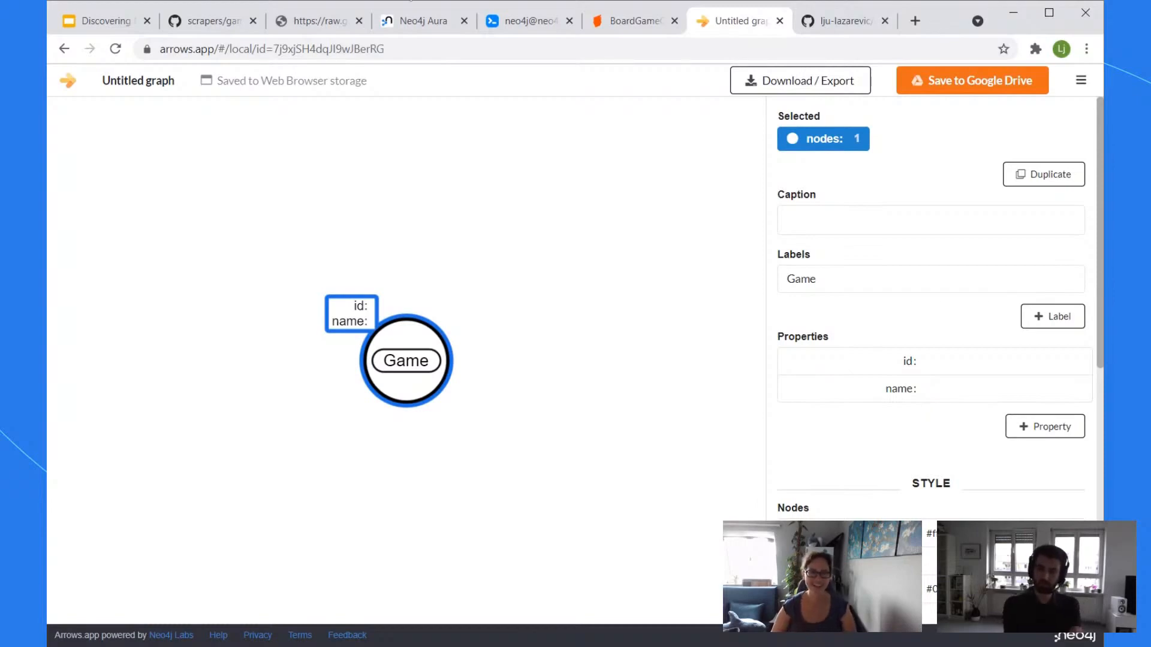
# Step: View the raw games.csv data, then go via the Aura console back to the Neo4j Browser results
pyautogui.click(329, 29)
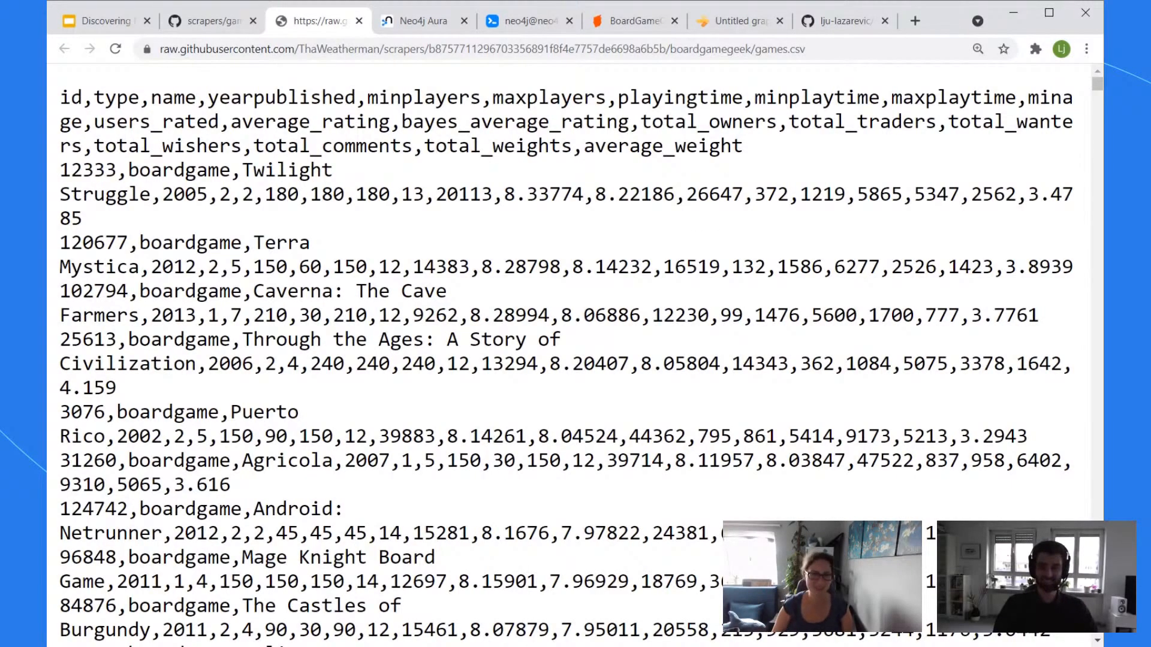
pyautogui.click(413, 21)
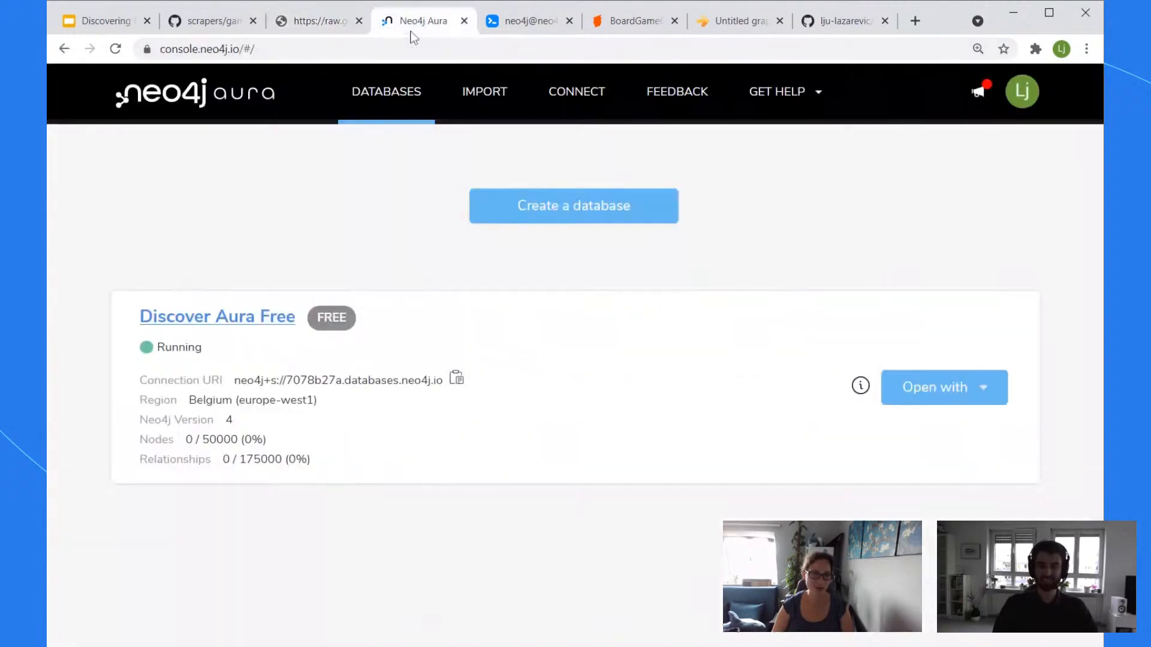
pyautogui.click(526, 24)
# Step: Highlight the first row's minplayers value 2, then return to the Arrows.app Game sketch
pyautogui.click(340, 482)
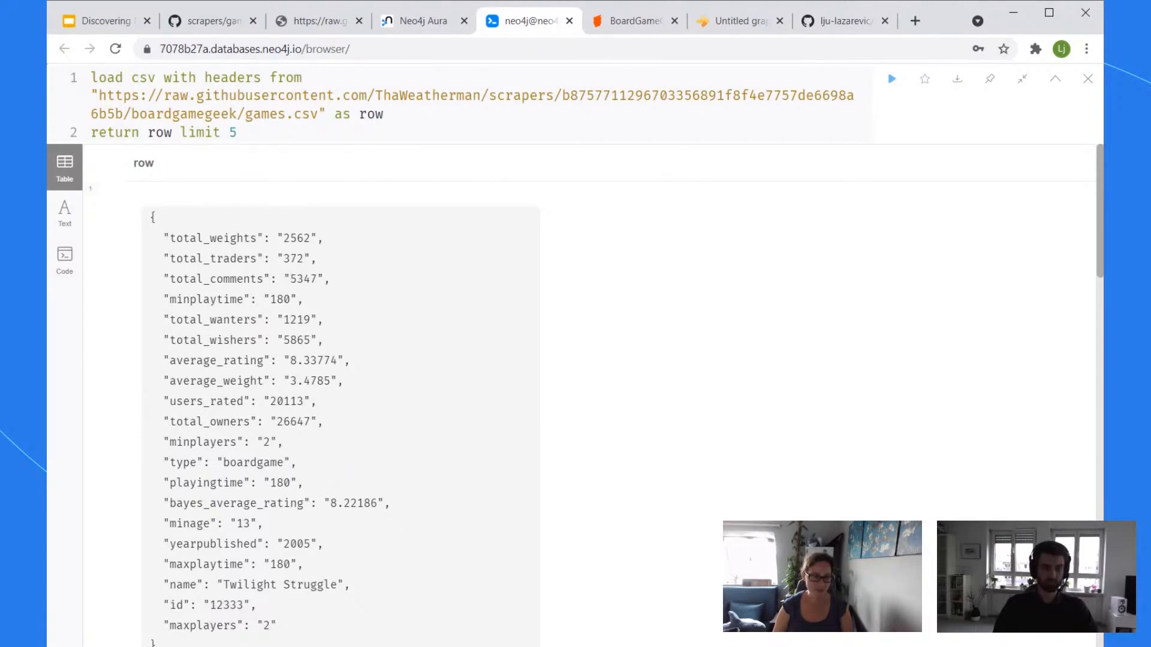
pyautogui.moveTo(257, 442); pyautogui.dragTo(276, 442)
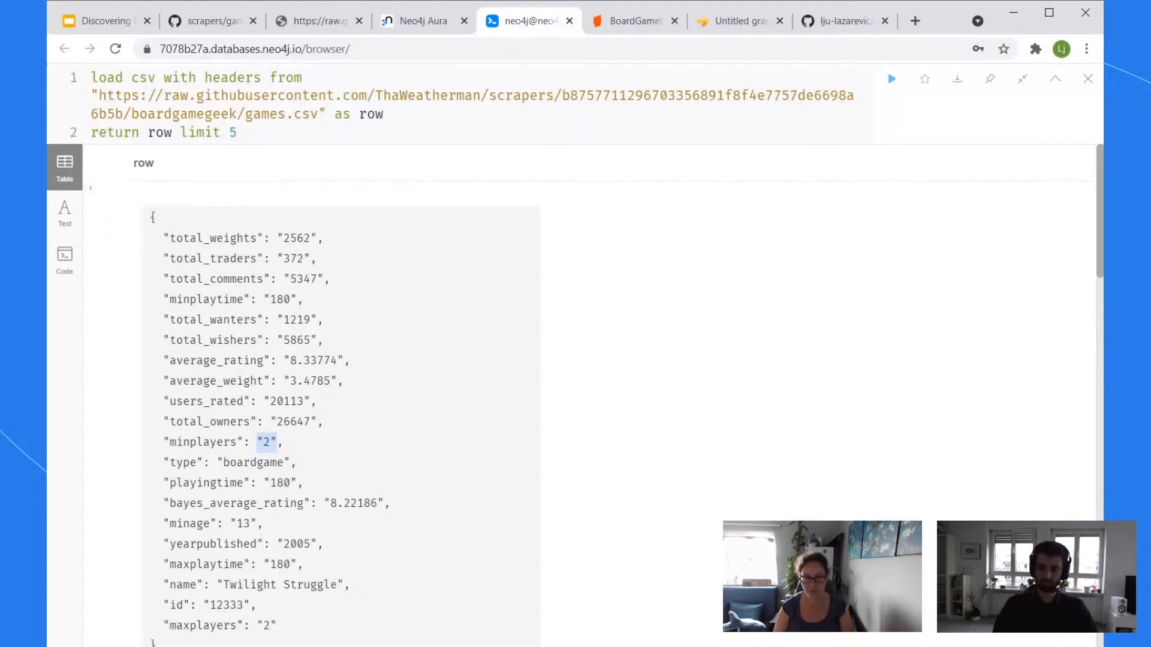
pyautogui.click(335, 488)
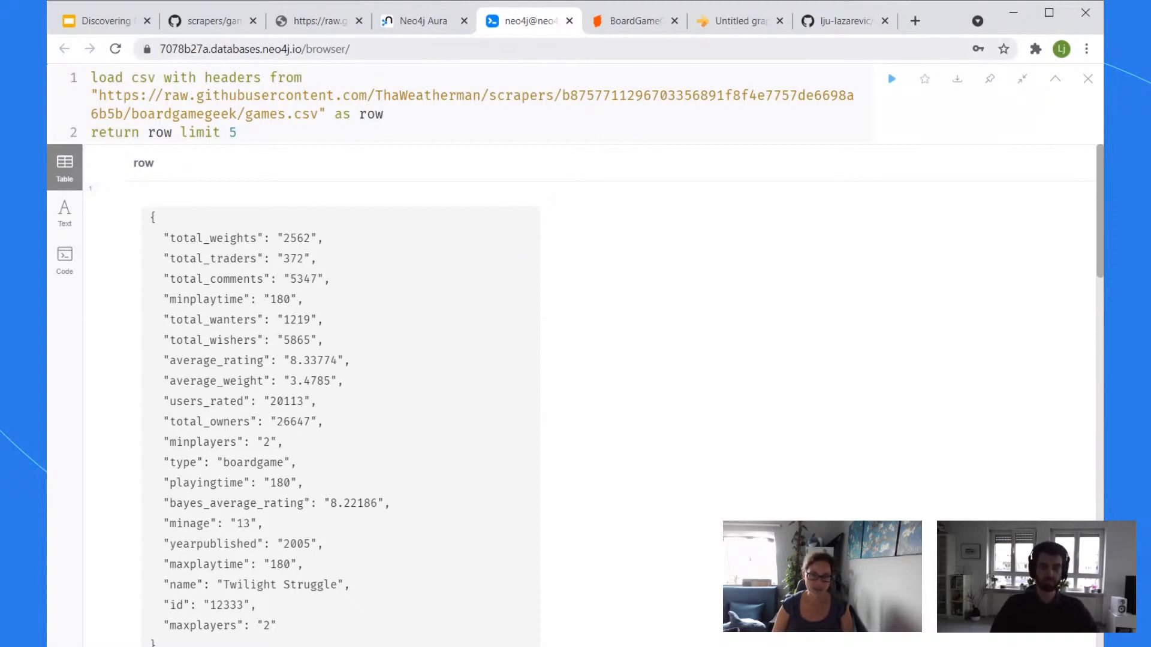
pyautogui.click(704, 23)
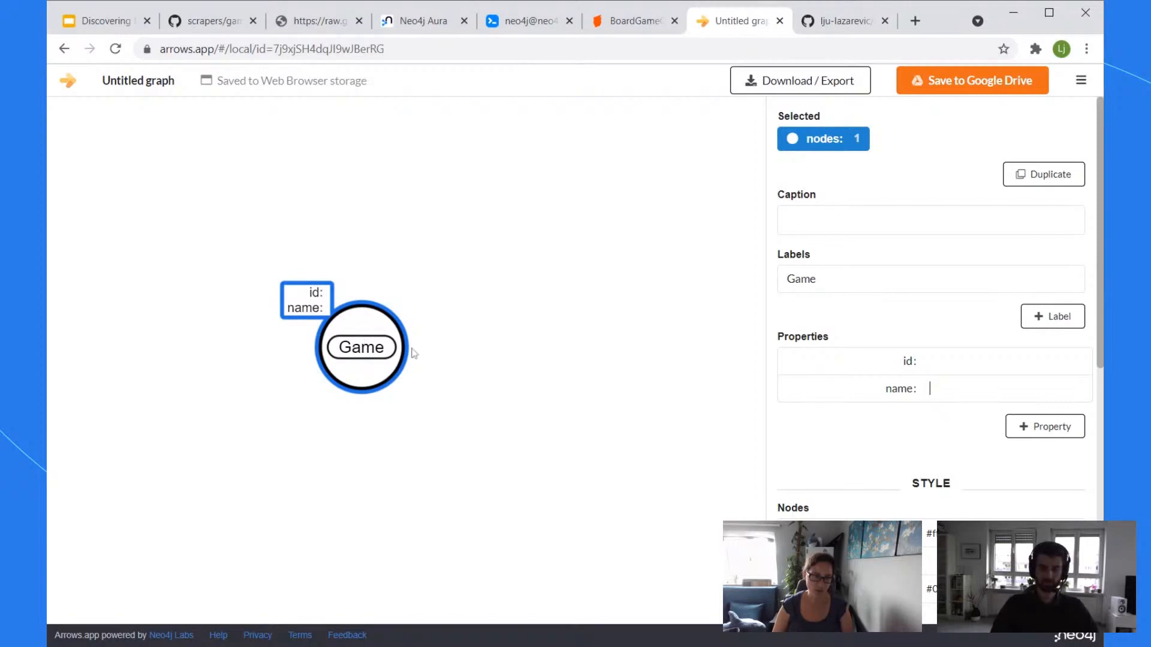
# Step: Shift the Game node left and drag out a linked node labelled MinPlayers
pyautogui.click(422, 271)
pyautogui.moveTo(367, 333); pyautogui.dragTo(277, 328)
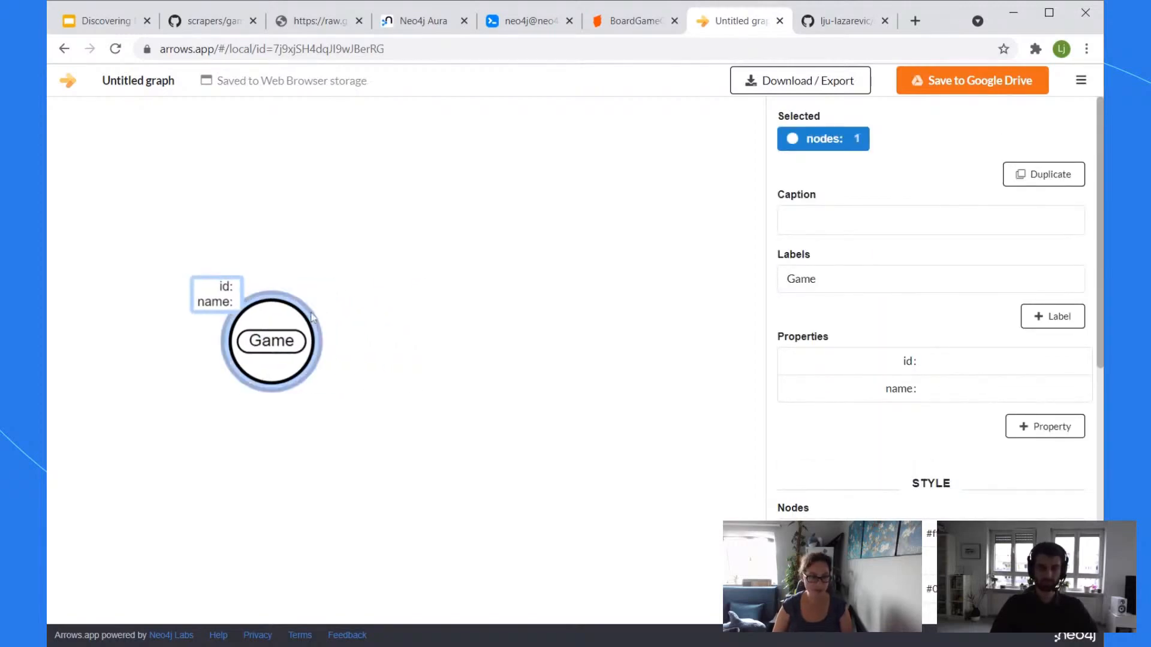
pyautogui.moveTo(313, 319); pyautogui.dragTo(560, 248)
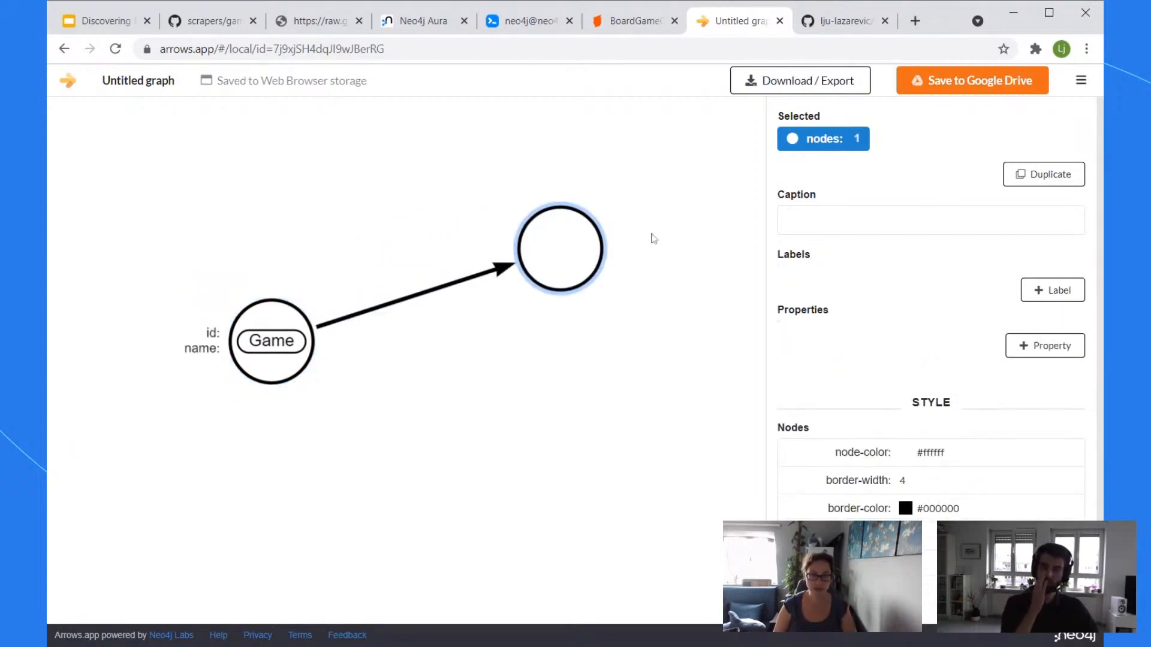
pyautogui.click(1054, 290)
pyautogui.click(895, 291)
pyautogui.write('Mi')
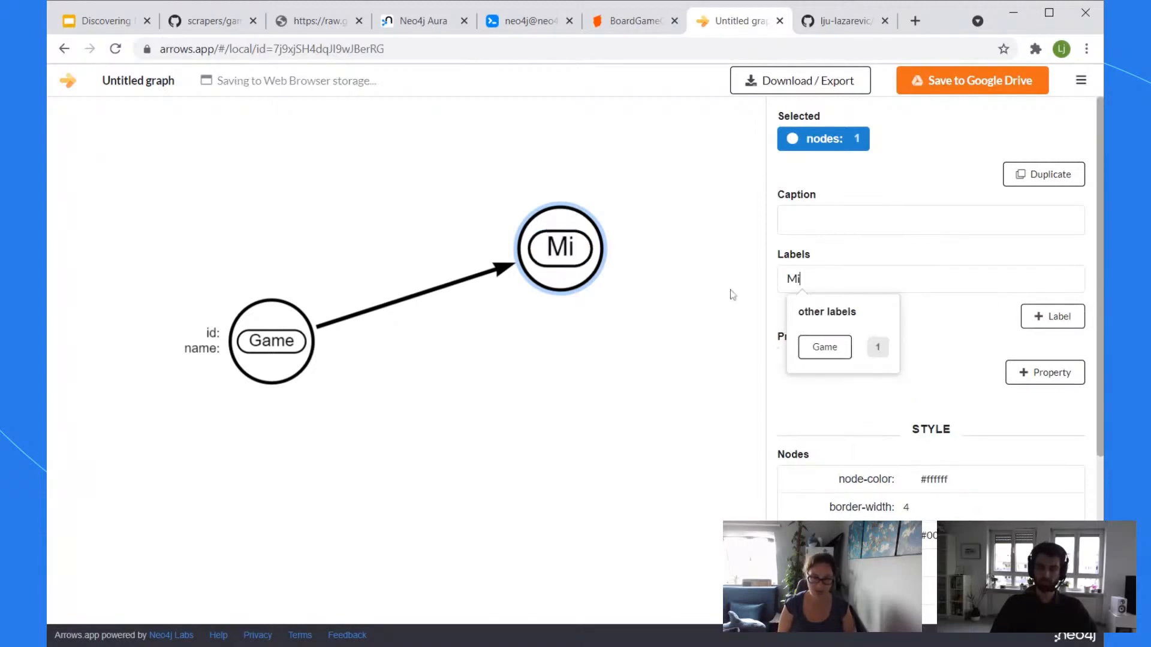
pyautogui.write('nPlayers')
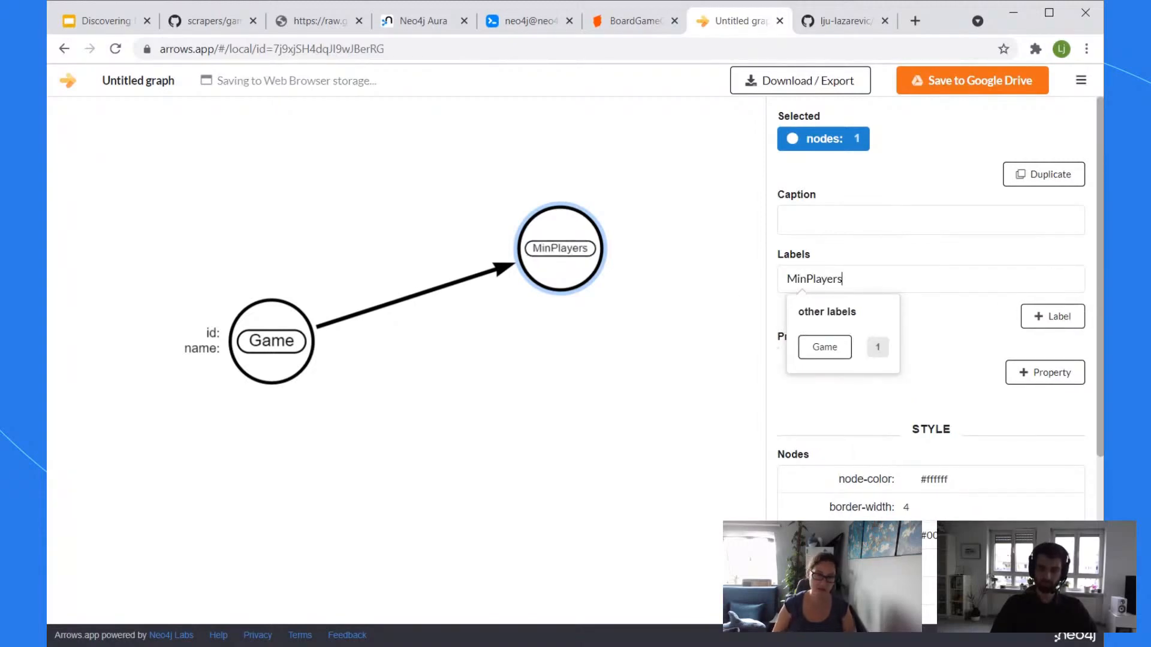
pyautogui.click(625, 363)
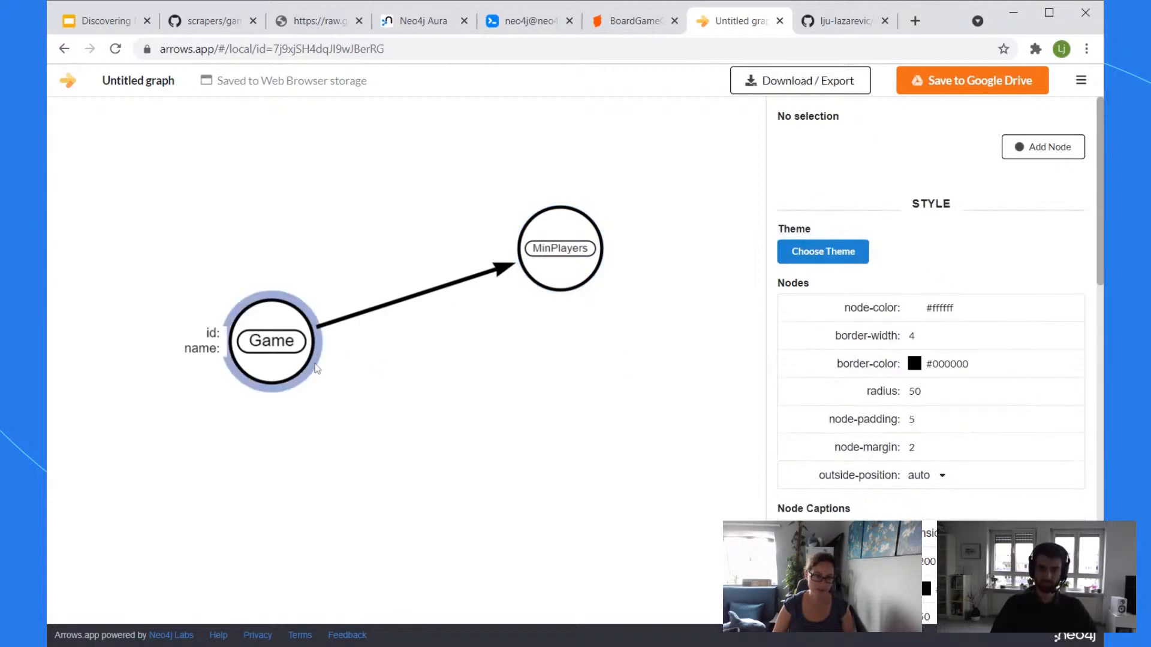
# Step: Create a second linked node labelled MaxPlayers and align MinPlayers directly above it
pyautogui.moveTo(317, 369); pyautogui.dragTo(560, 367)
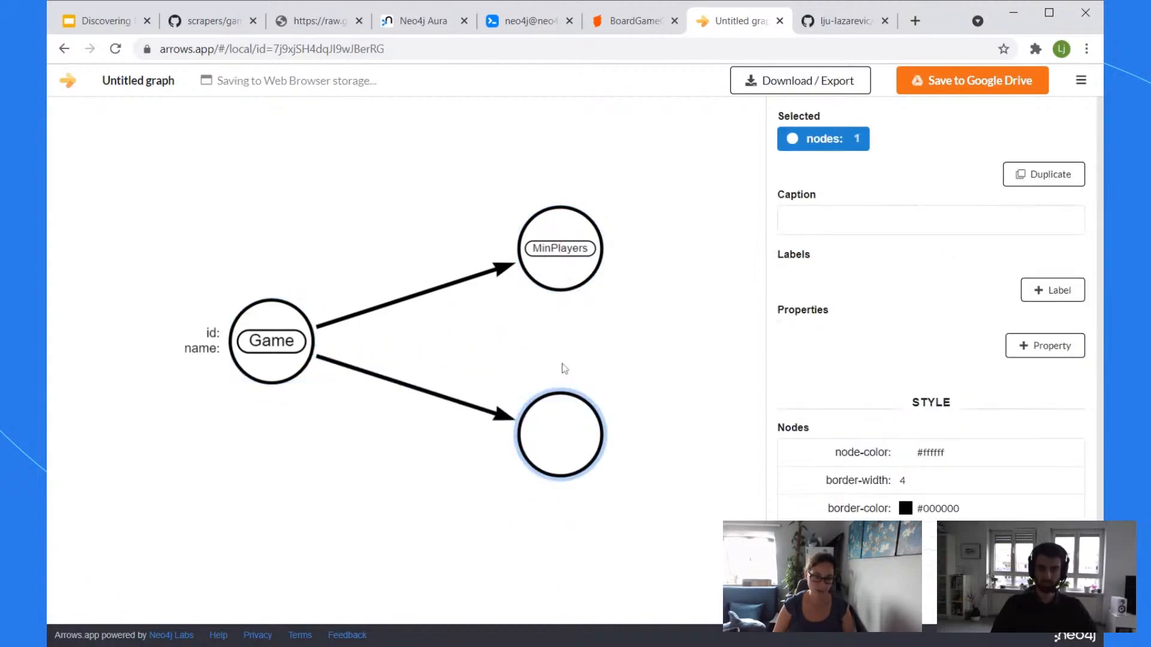
pyautogui.click(1058, 292)
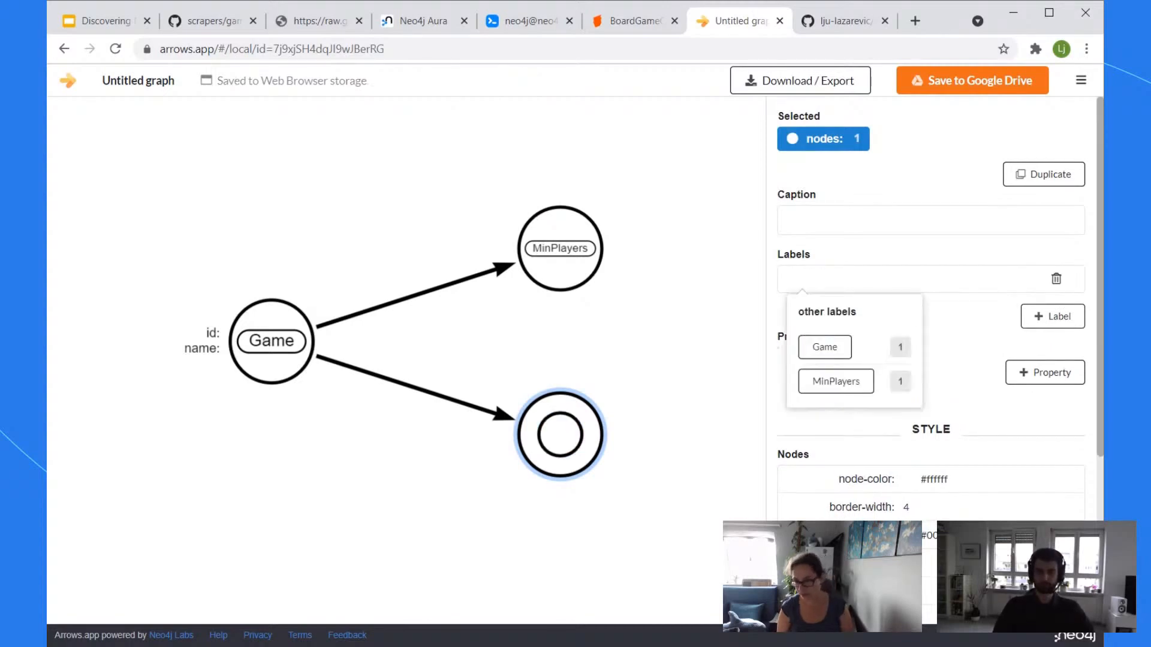
pyautogui.write('Max')
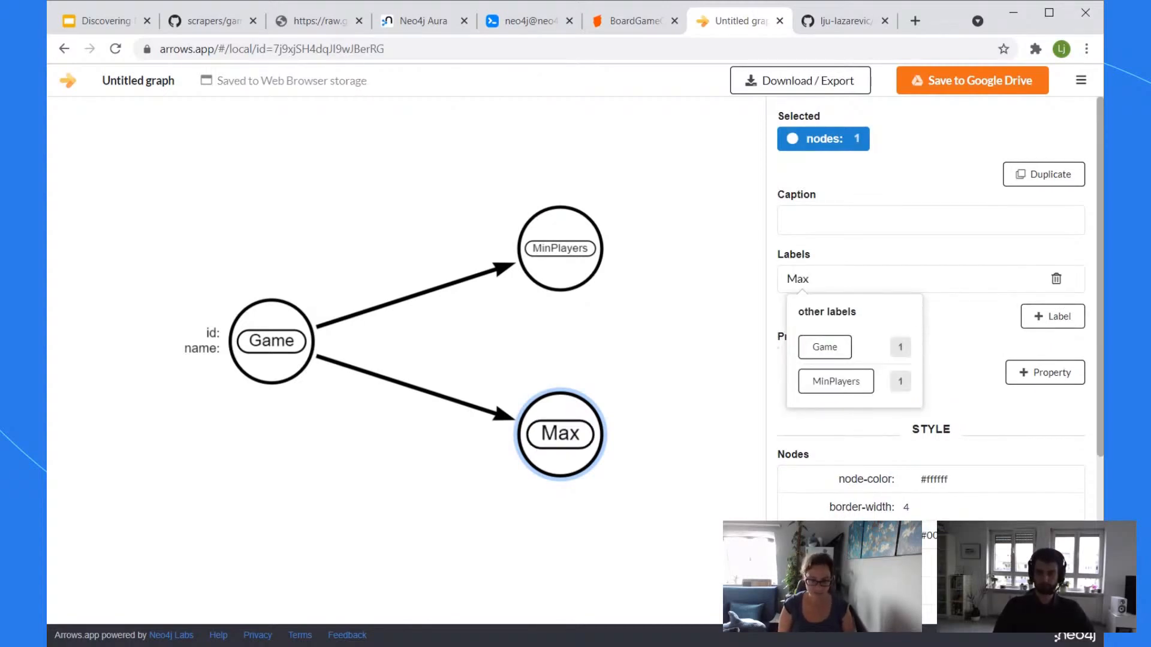
pyautogui.write('Players')
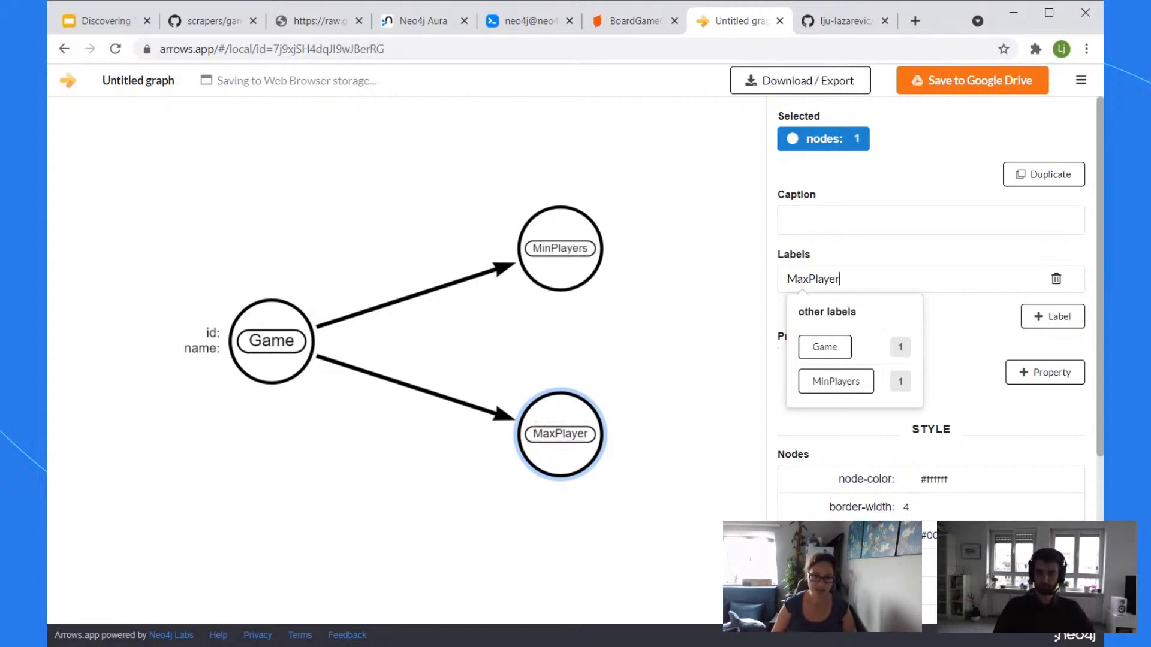
pyautogui.click(651, 347)
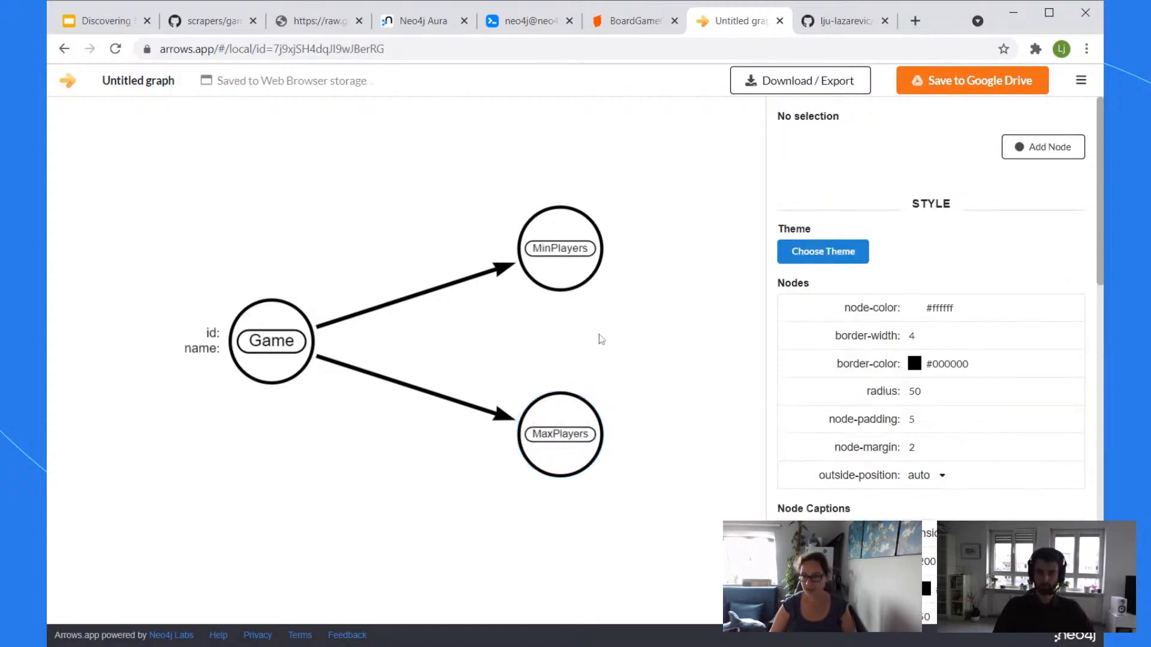
pyautogui.click(562, 449)
pyautogui.moveTo(527, 255); pyautogui.dragTo(581, 314)
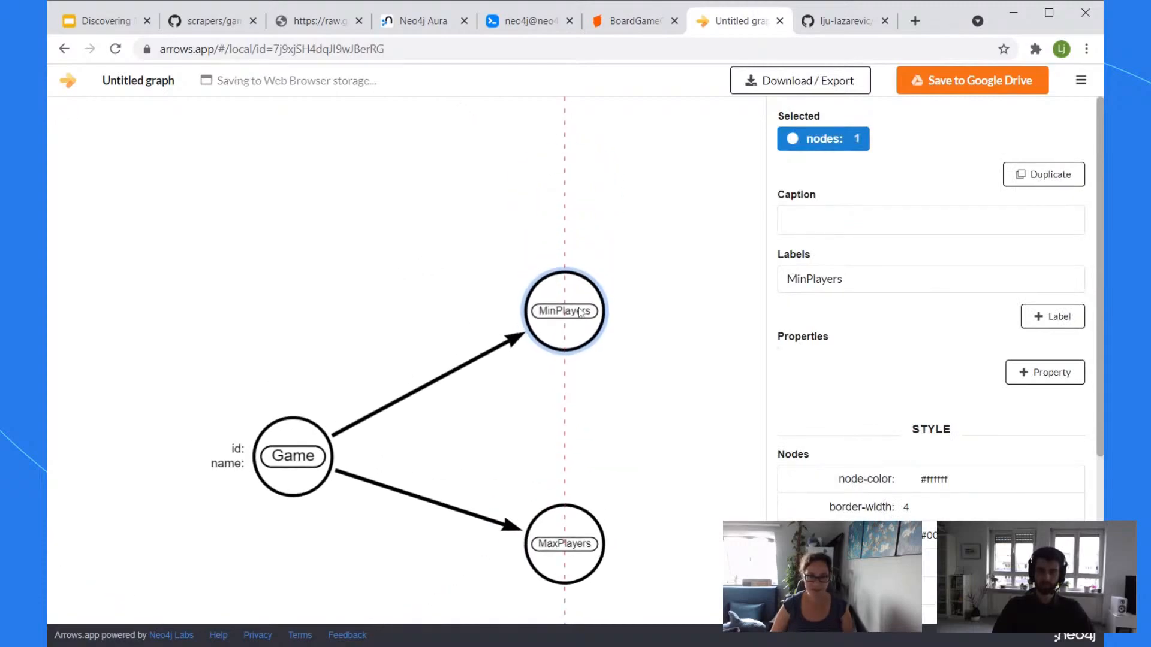
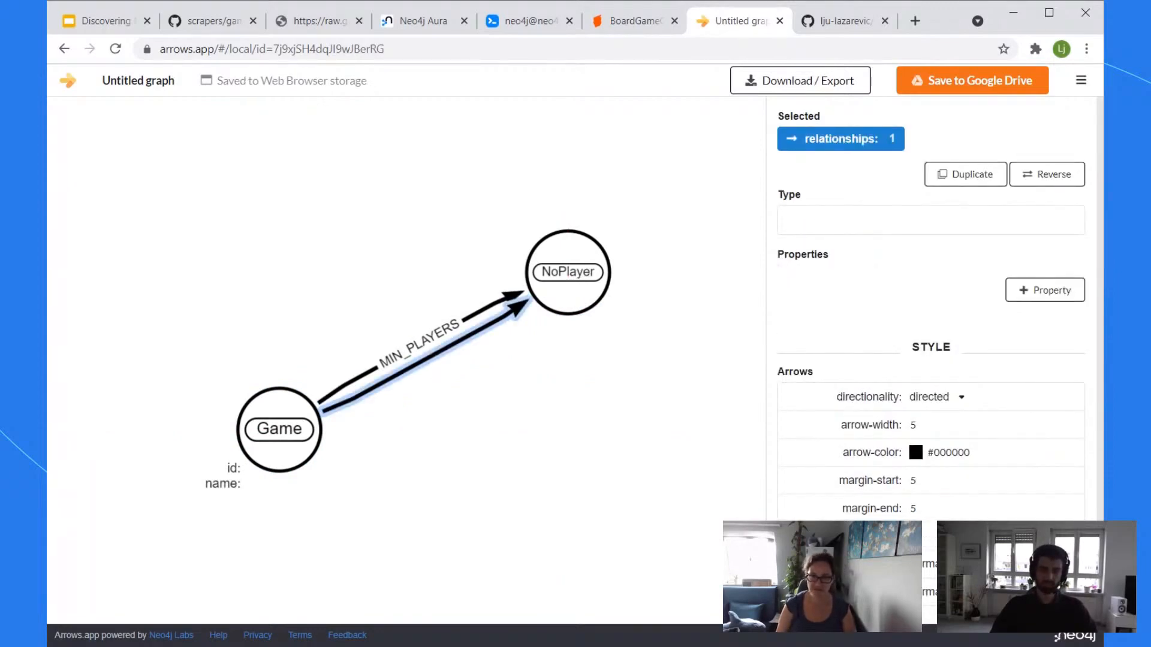
# Step: Set the new Game-to-NoPlayer relationship's type to MAX_PLAYERS, correcting a typo
pyautogui.click(797, 219)
pyautogui.write('MAX_PL')
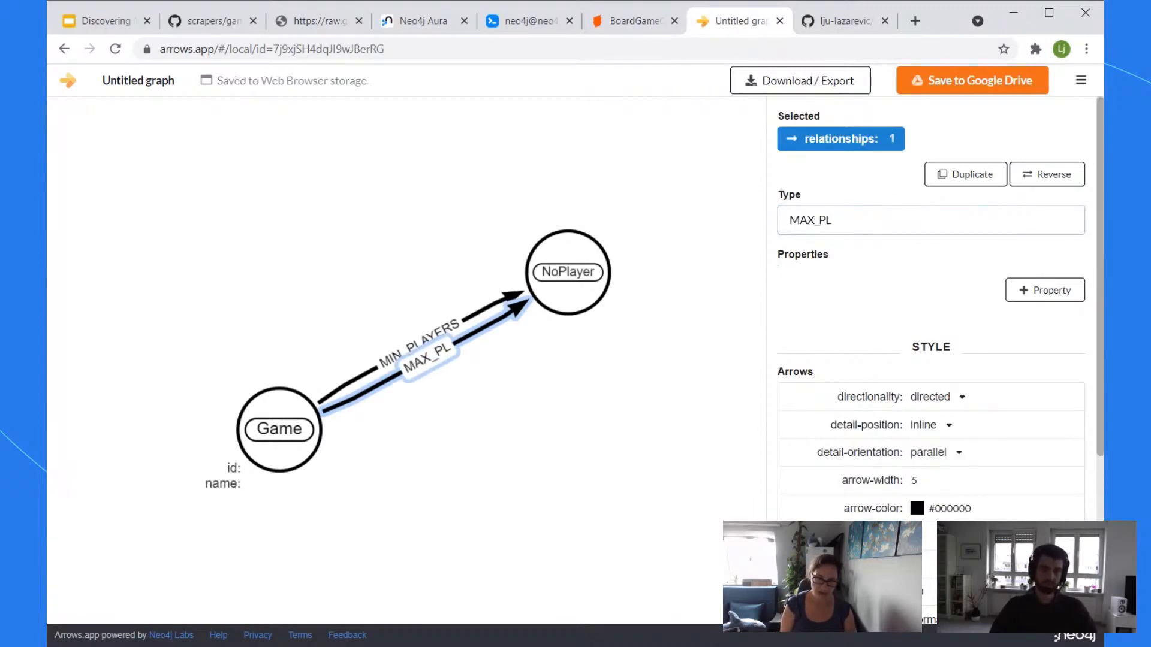
pyautogui.write('Y')
pyautogui.press('BackSpace')
pyautogui.write('AYERS')
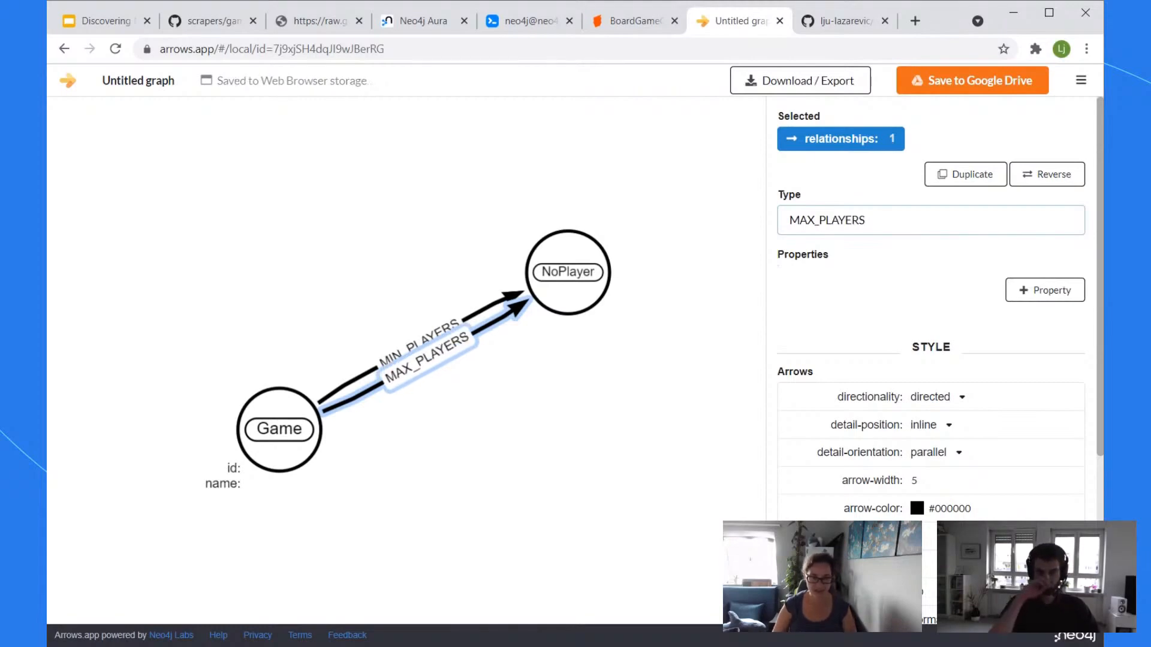
pyautogui.click(627, 421)
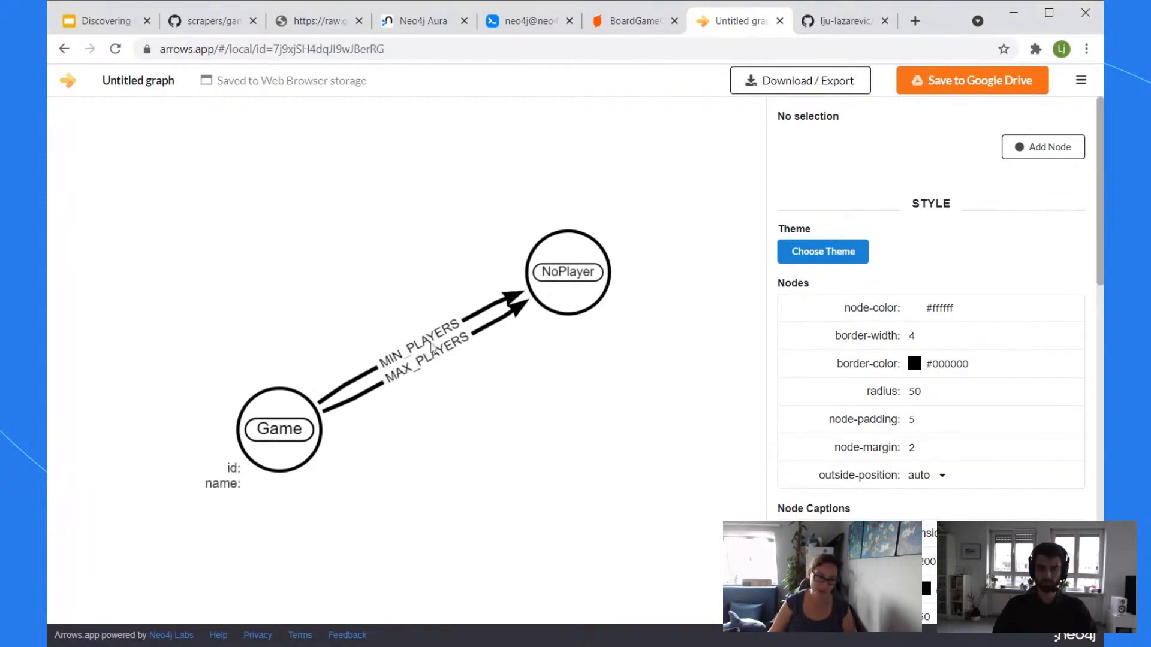
# Step: Delete the MAX_PLAYERS relationship and retype MIN_PLAYERS as CAN_HAVE
pyautogui.click(429, 366)
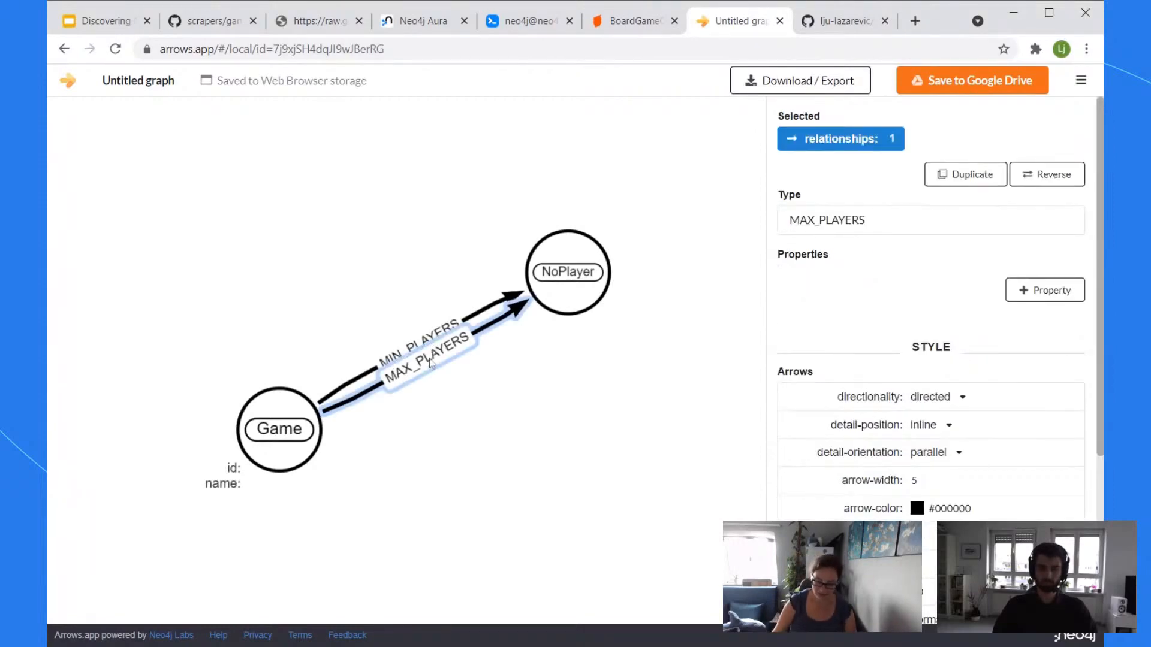
pyautogui.press('Delete')
pyautogui.click(443, 349)
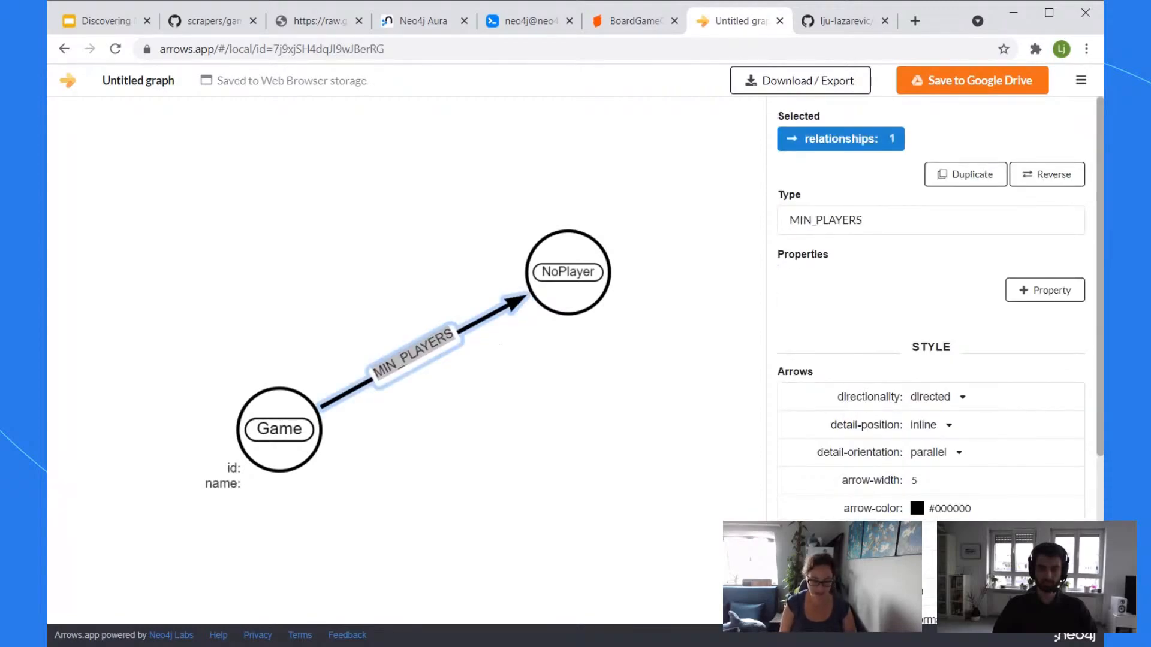
pyautogui.write('CAN_HAVE')
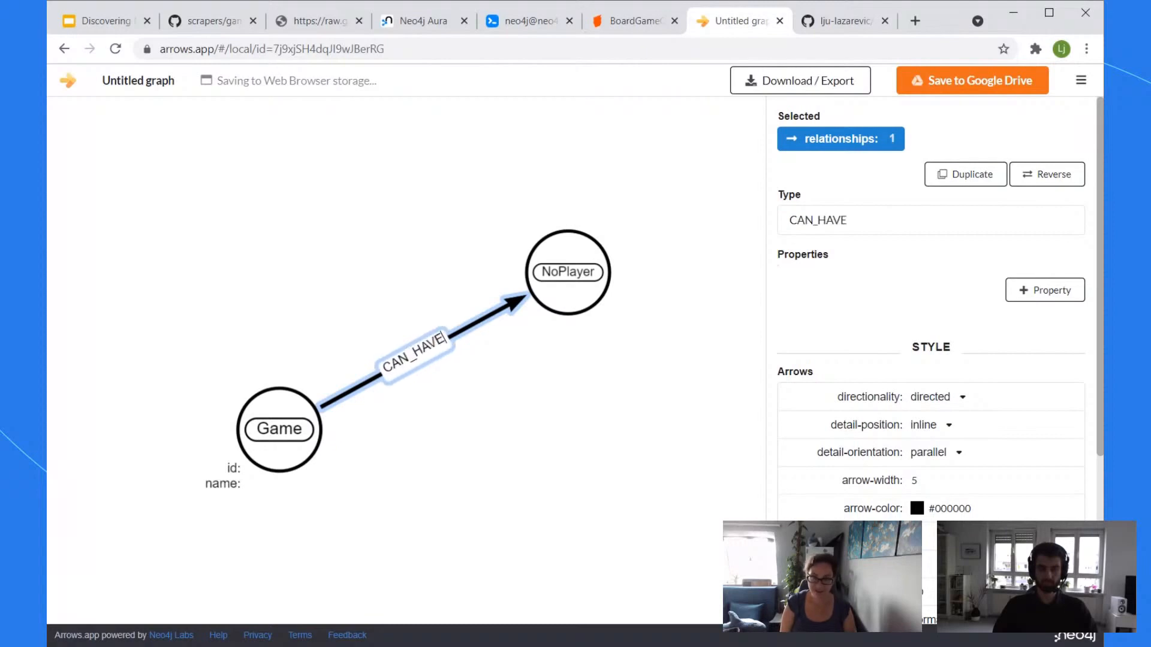
pyautogui.click(513, 475)
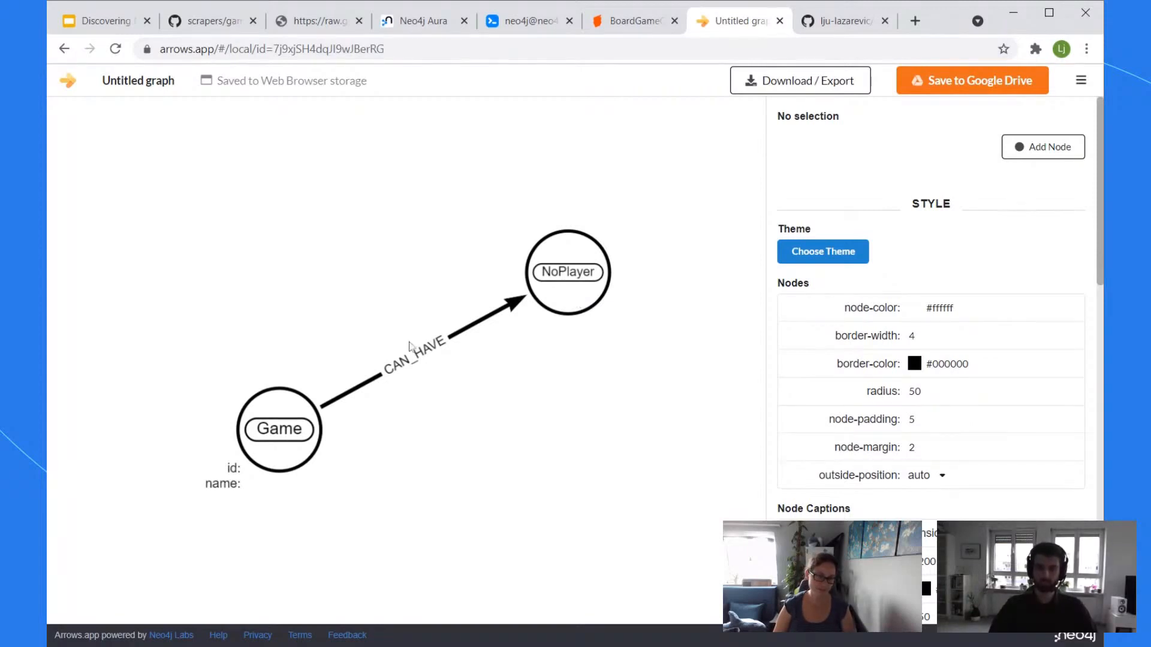
# Step: Relabel the NoPlayer node as PlayerCount and give it a value property
pyautogui.click(416, 365)
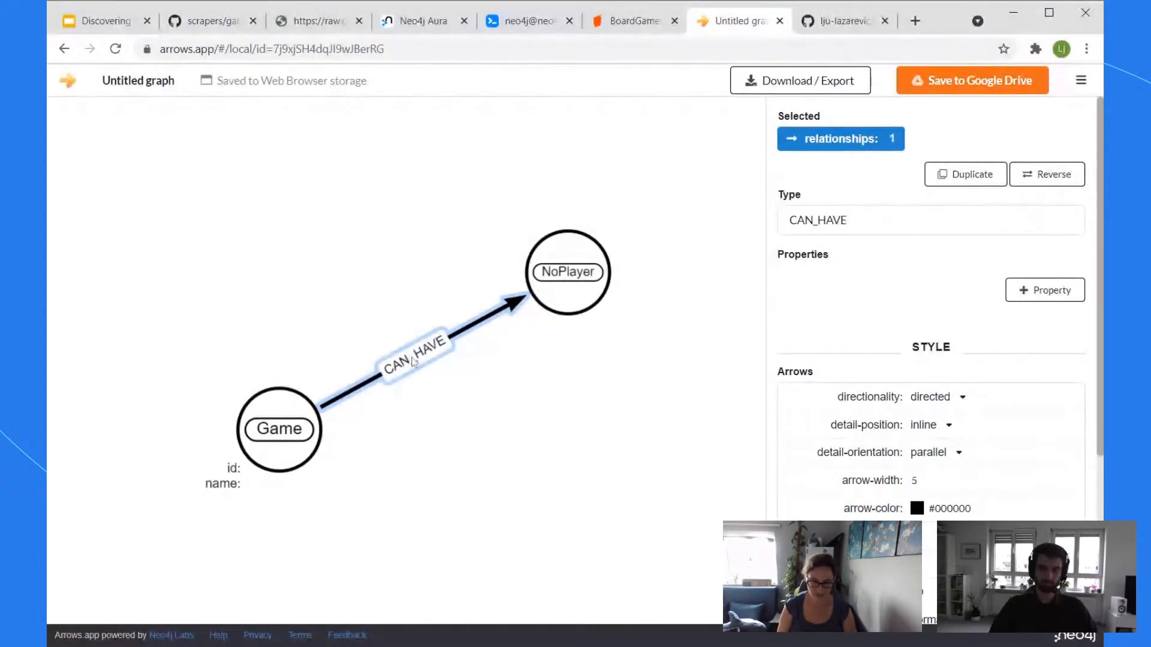
pyautogui.click(543, 304)
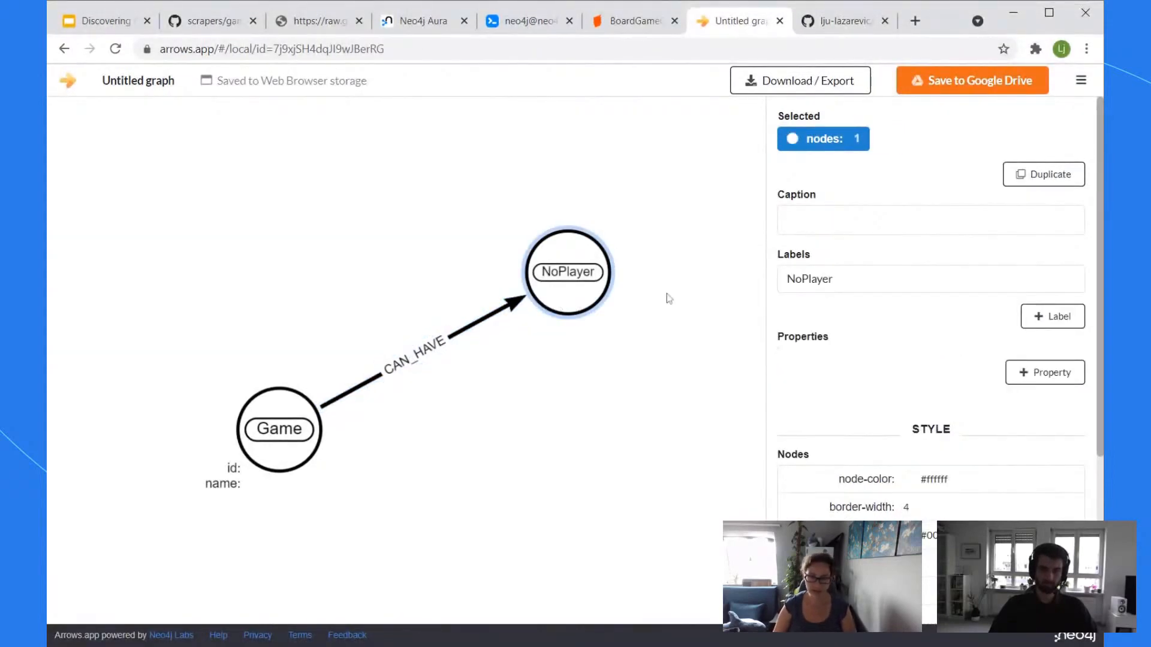
pyautogui.moveTo(867, 282); pyautogui.dragTo(623, 258)
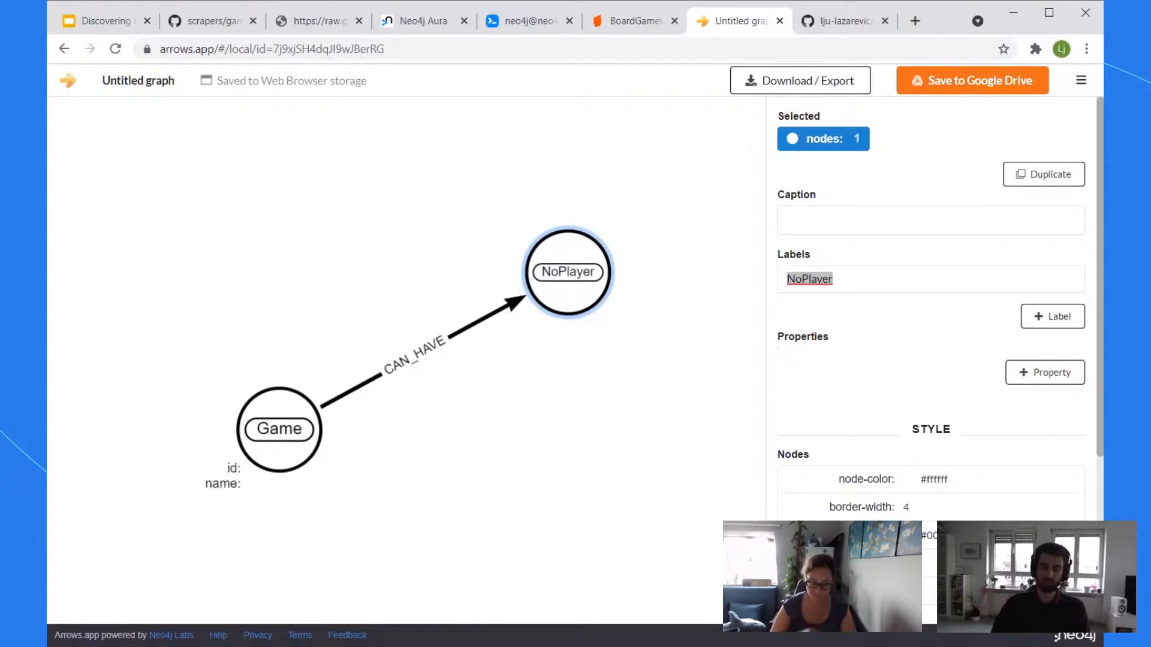
pyautogui.write('PlayerCount')
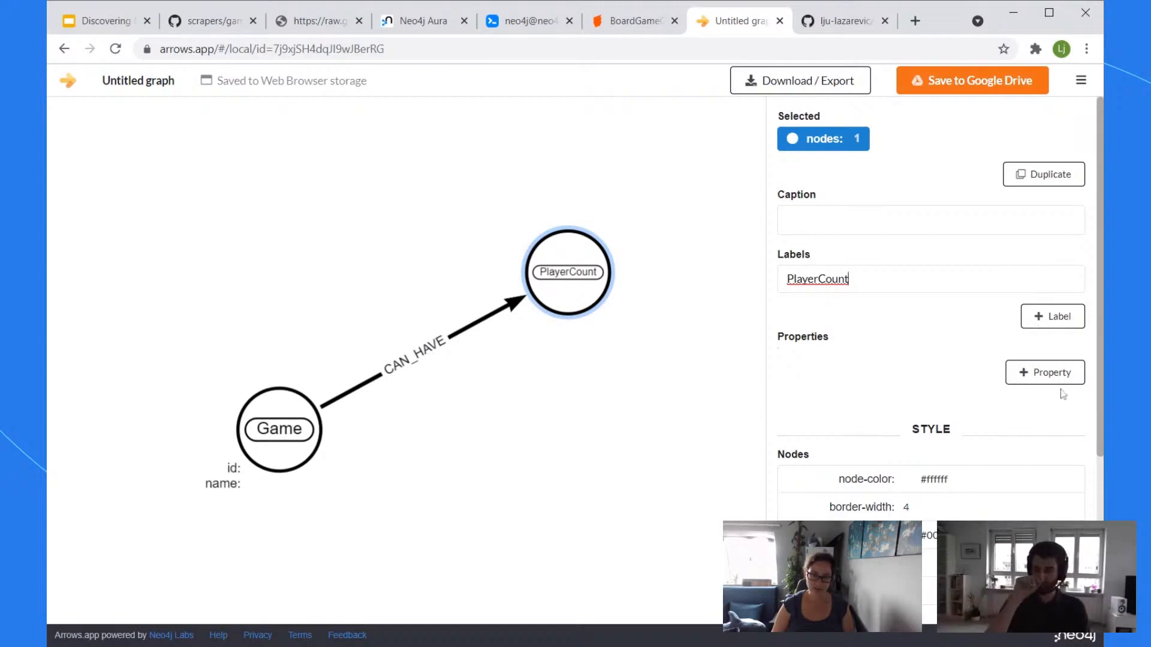
pyautogui.click(1047, 319)
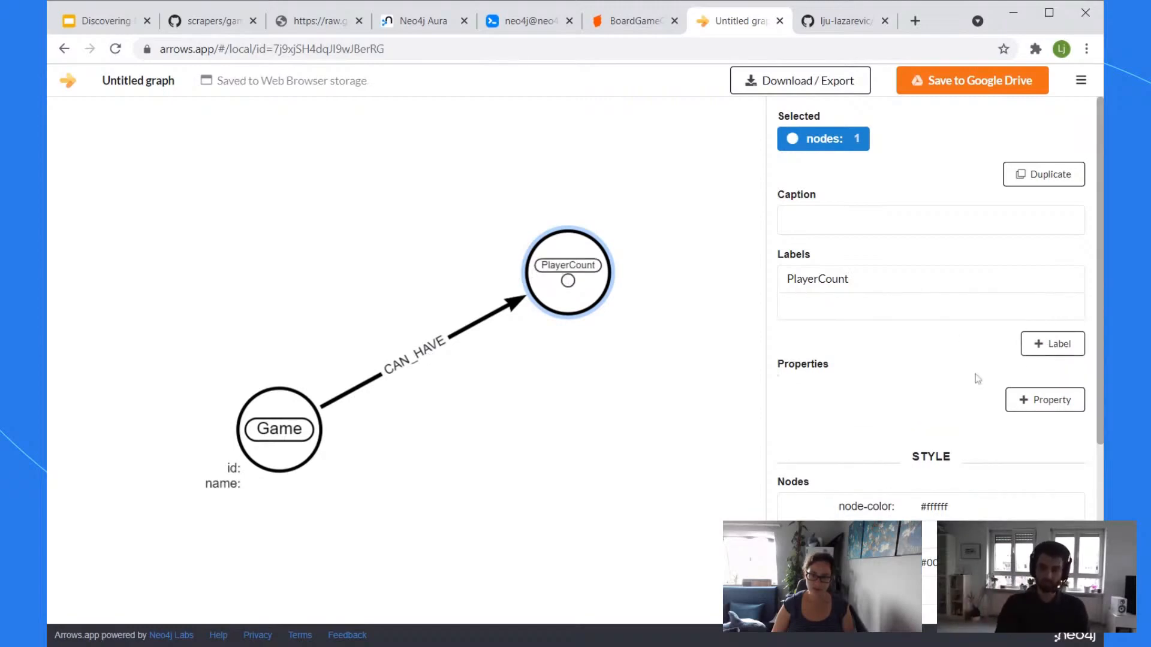
pyautogui.click(1062, 310)
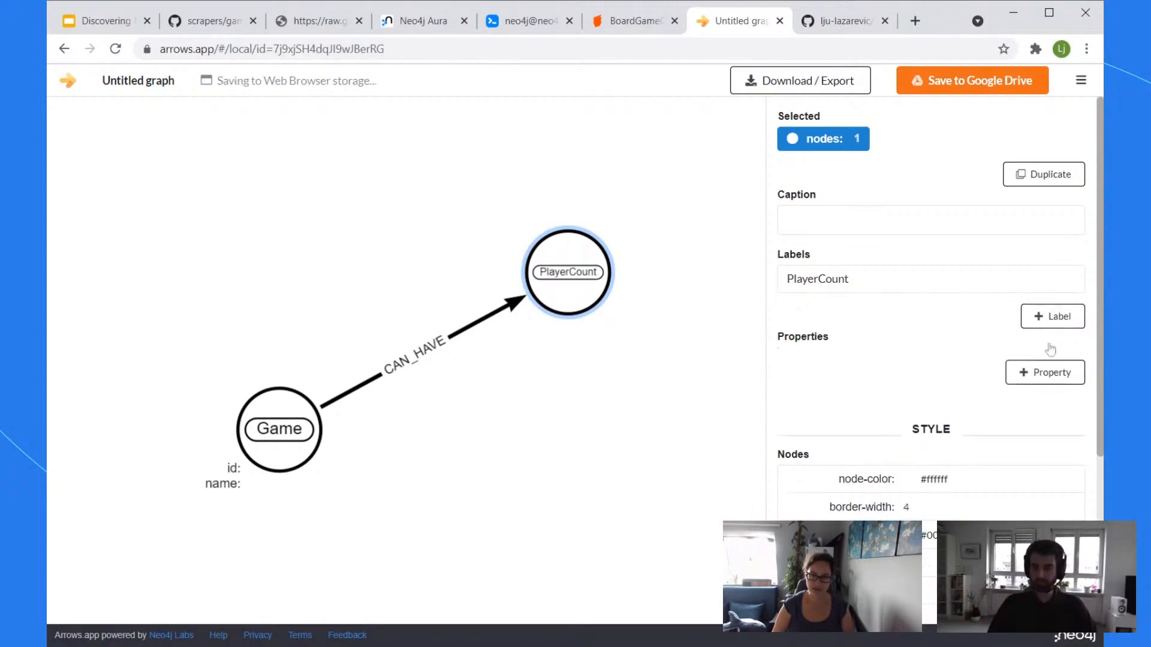
pyautogui.click(1040, 375)
pyautogui.write('value')
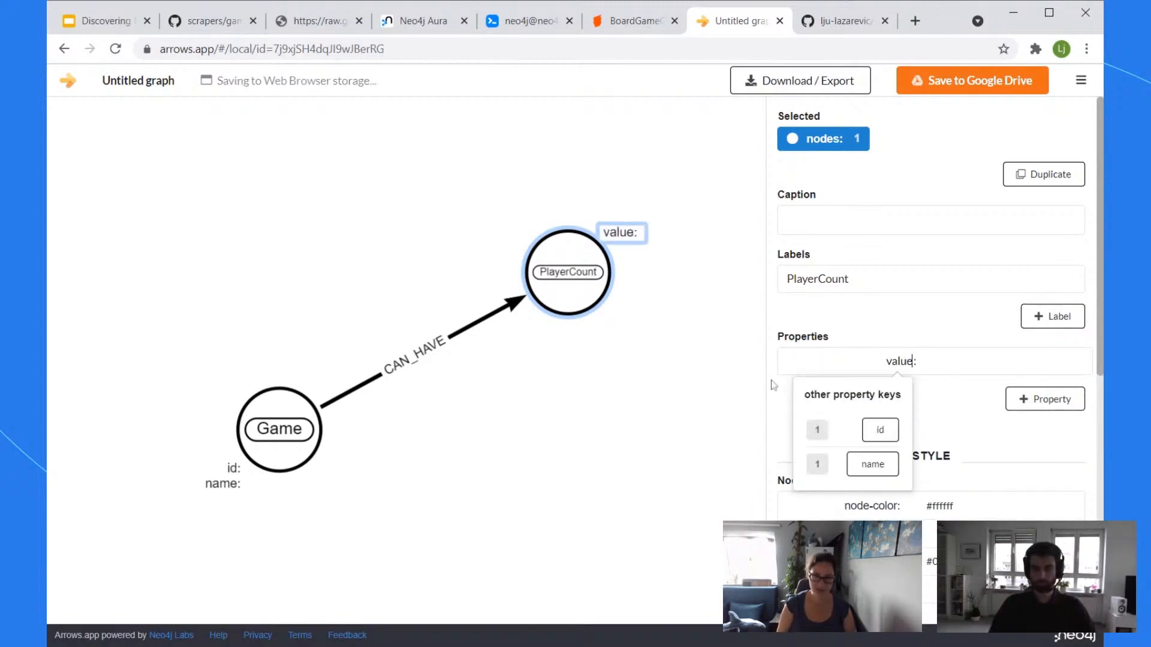
# Step: Clear the CAN_HAVE relationship type and start retyping it as MAX_PLAYER
pyautogui.click(564, 410)
pyautogui.click(442, 359)
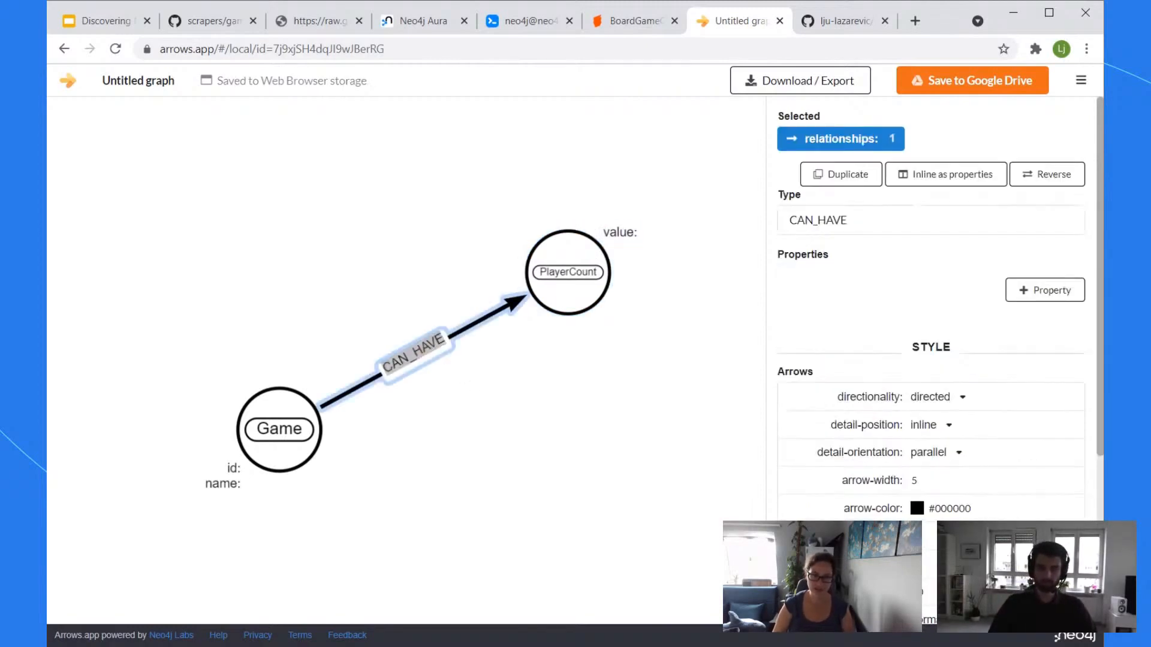
pyautogui.click(857, 220)
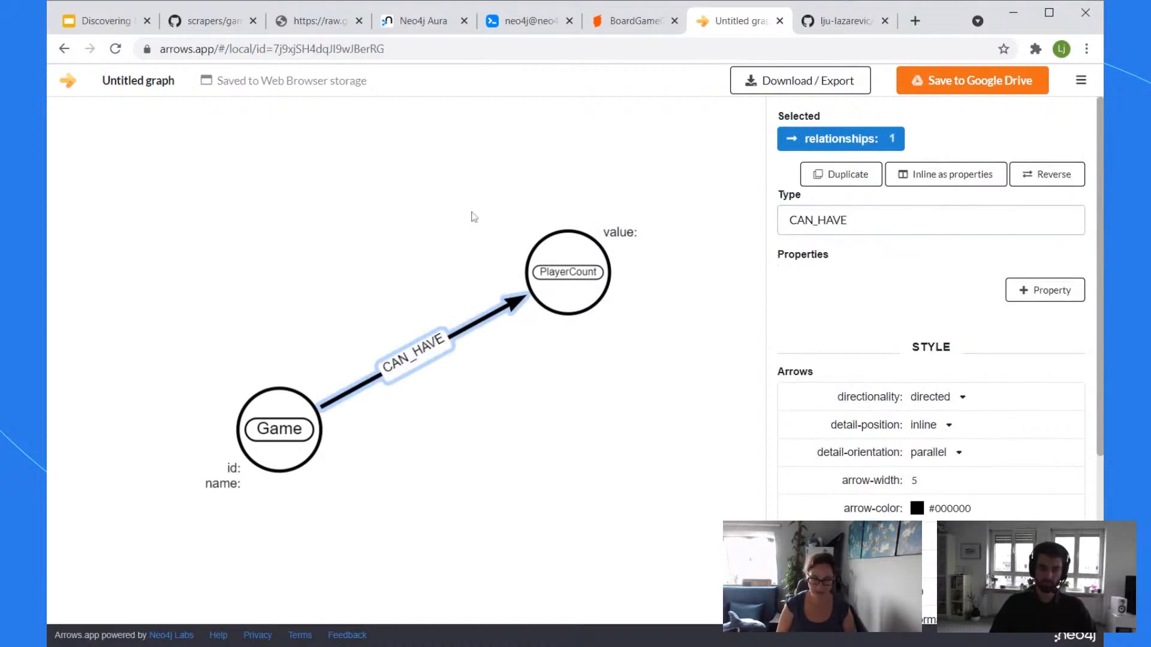
pyautogui.press('BackSpace')
pyautogui.press('BackSpace')
pyautogui.press('BackSpace')
pyautogui.press('BackSpace')
pyautogui.press('BackSpace')
pyautogui.press('BackSpace')
pyautogui.press('BackSpace')
pyautogui.press('BackSpace')
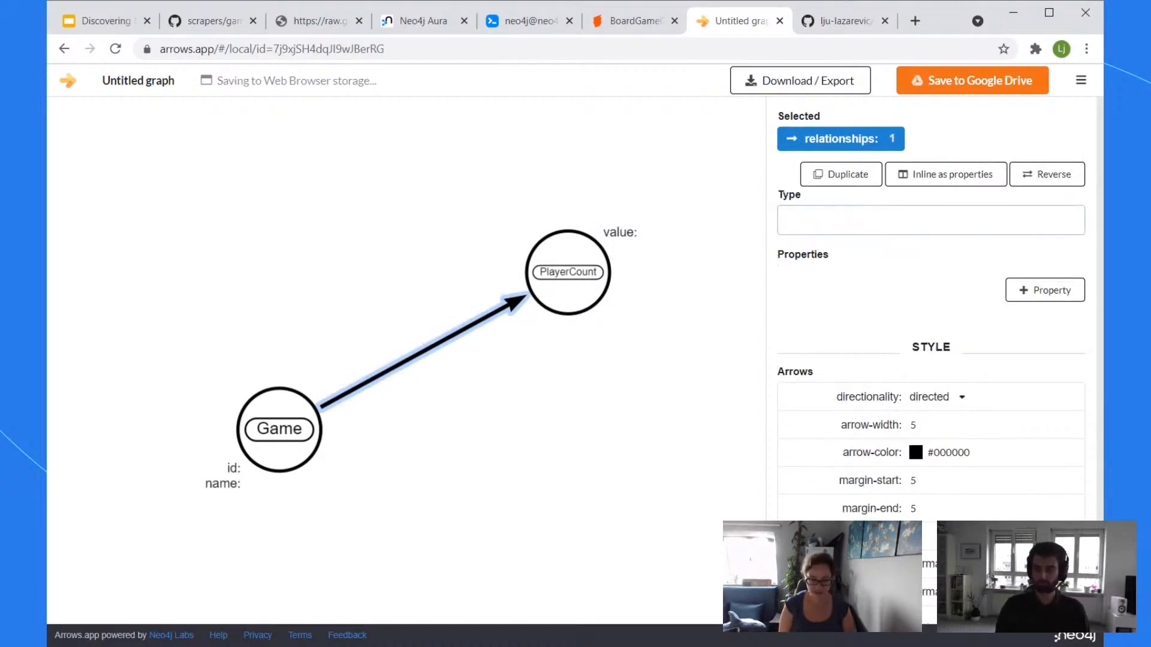
pyautogui.write('M')
pyautogui.write('A')
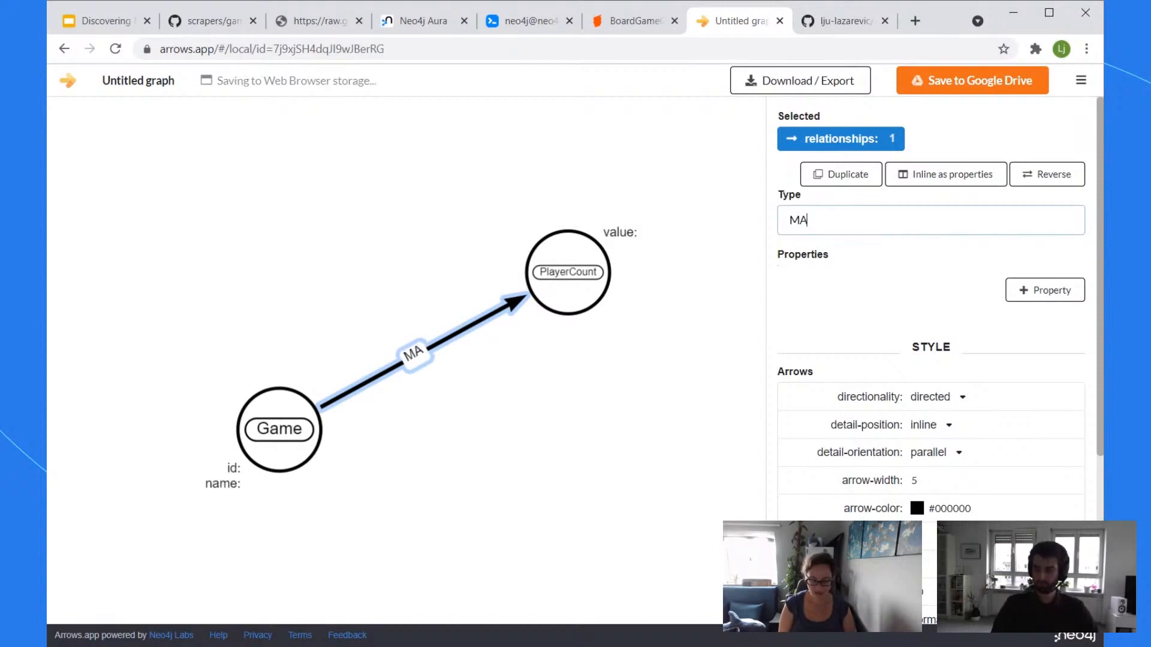
pyautogui.write('X_PLAYER')
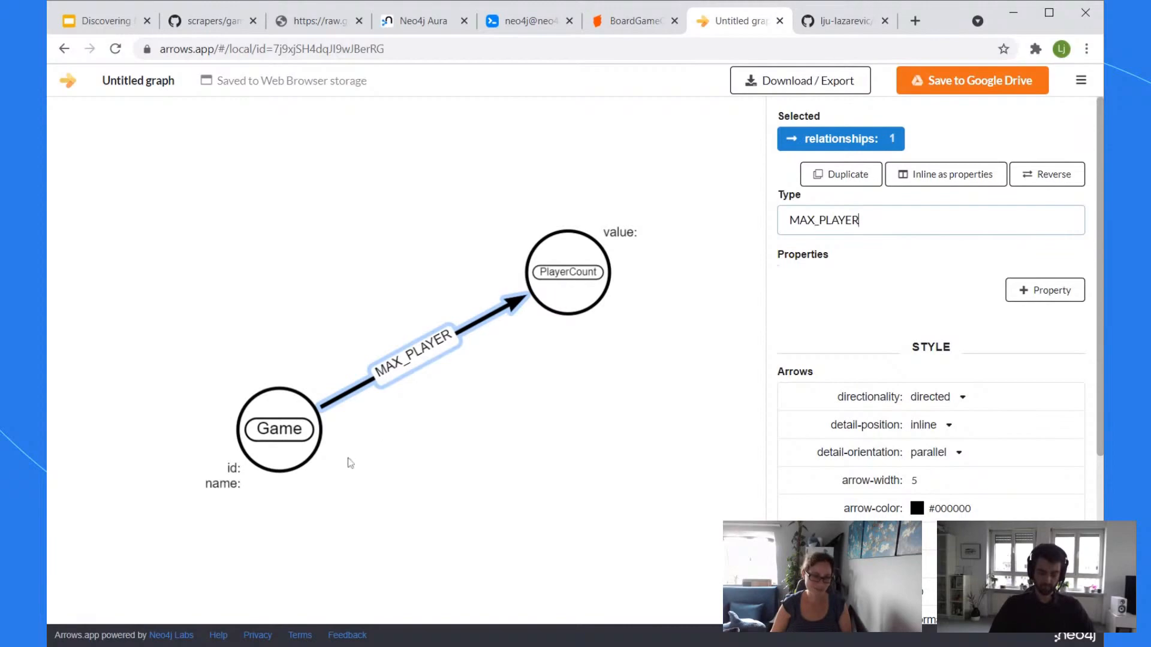
# Step: Draw a second relationship from Game to PlayerCount and type it MIN_PLAYER
pyautogui.click(319, 465)
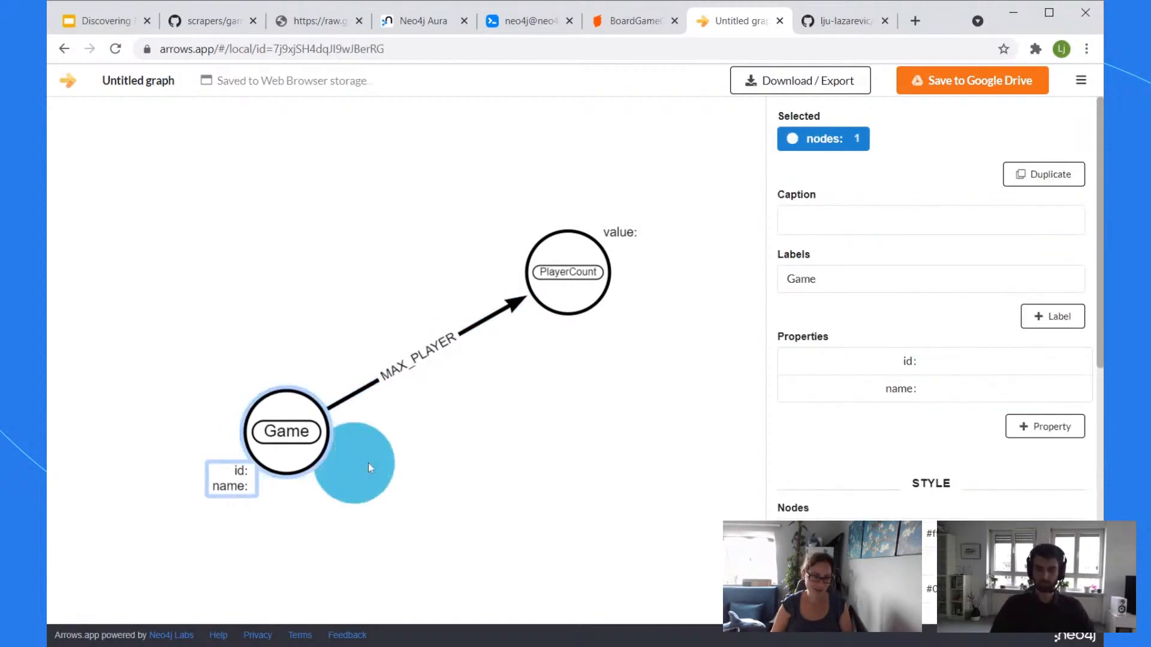
pyautogui.moveTo(590, 282); pyautogui.dragTo(584, 281)
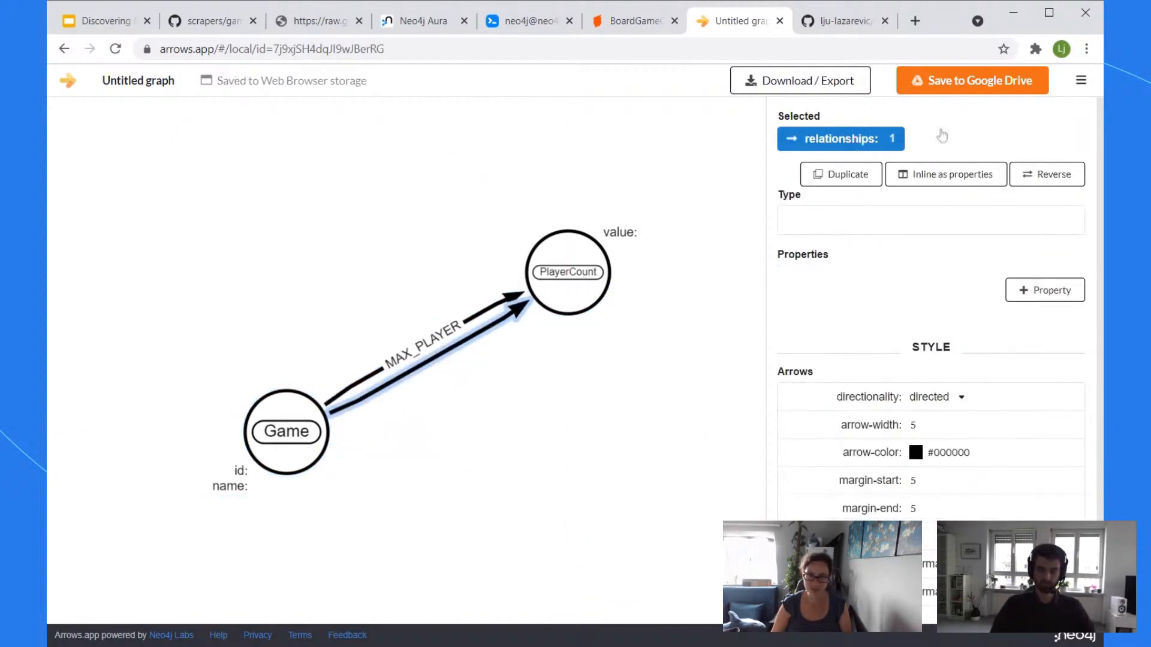
pyautogui.click(858, 223)
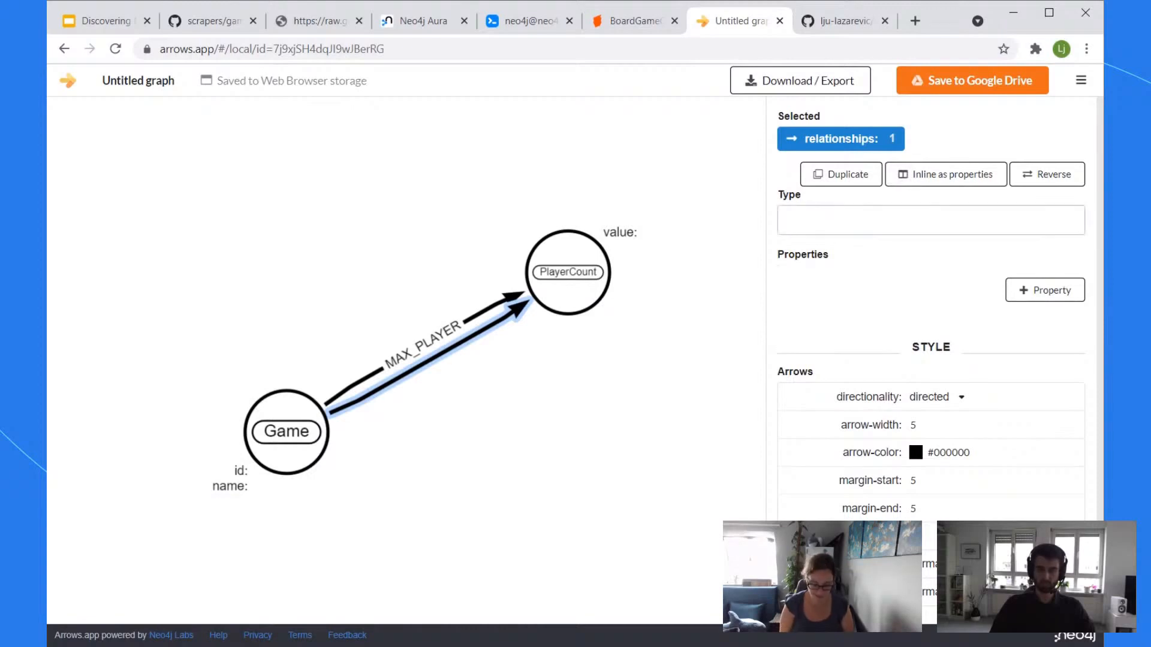
pyautogui.write('MIN_')
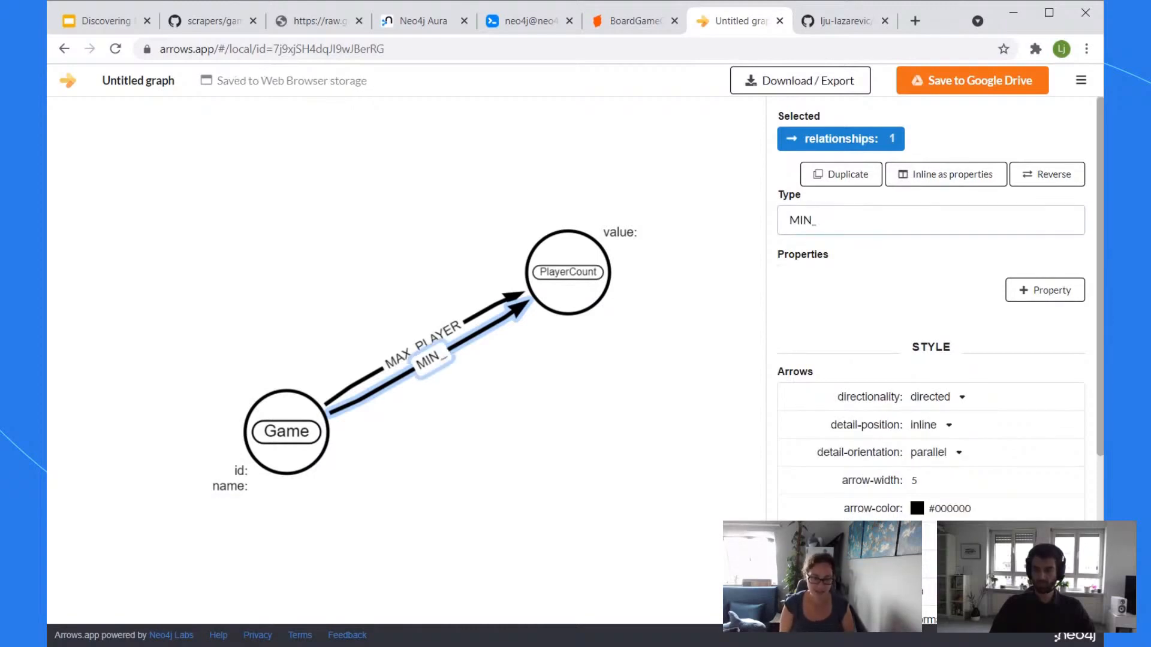
pyautogui.write('PLAYER')
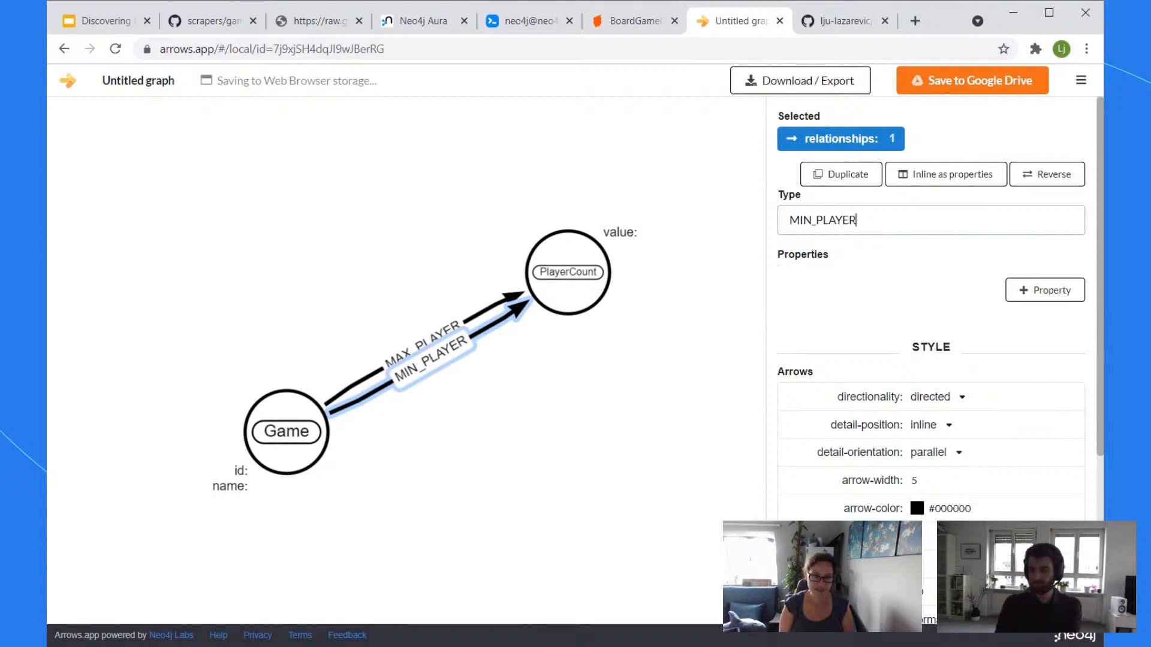
pyautogui.click(616, 396)
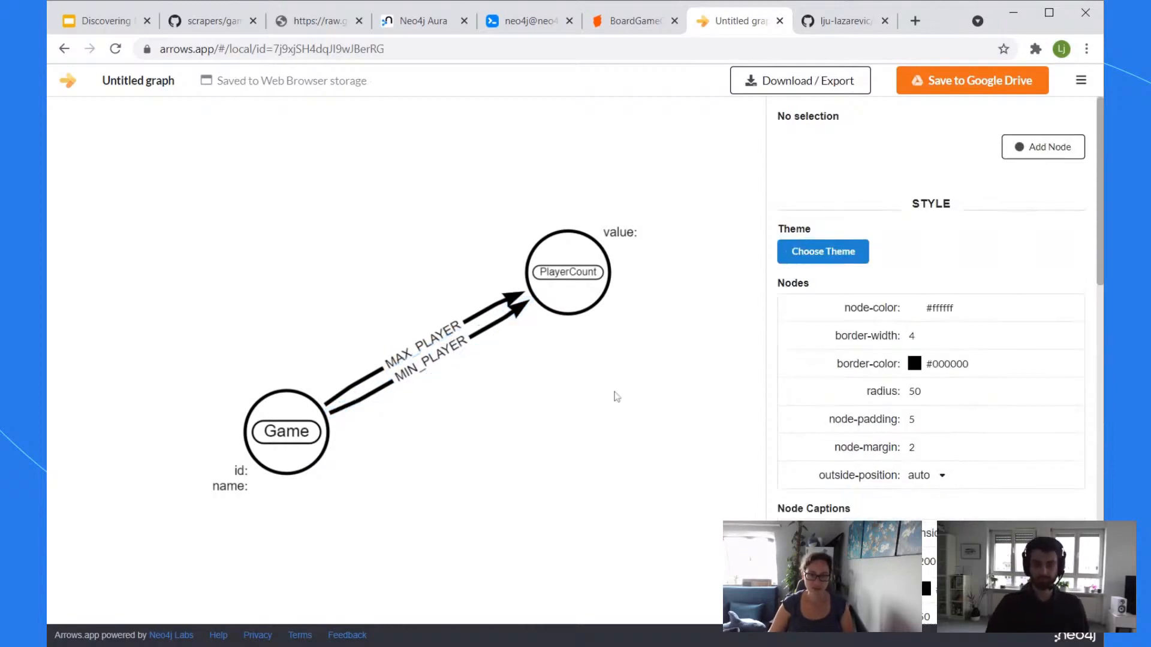
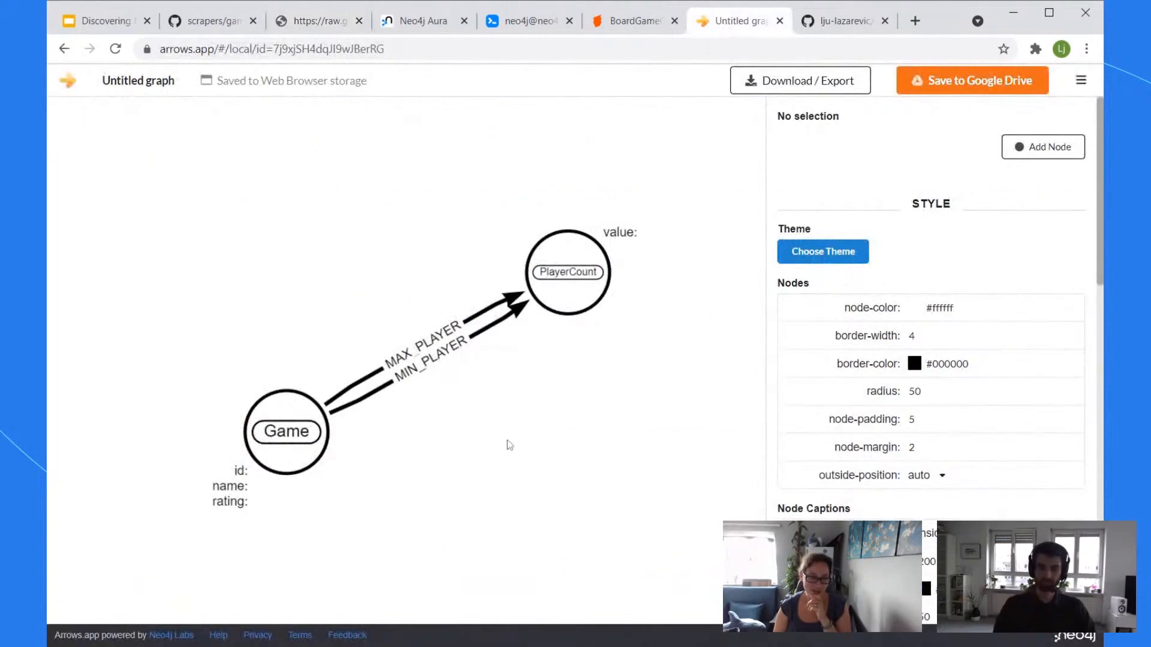
# Step: Move the PlayerCount node up-left in Arrows.app, then check the games.csv data and return to the query
pyautogui.moveTo(567, 253); pyautogui.dragTo(481, 215)
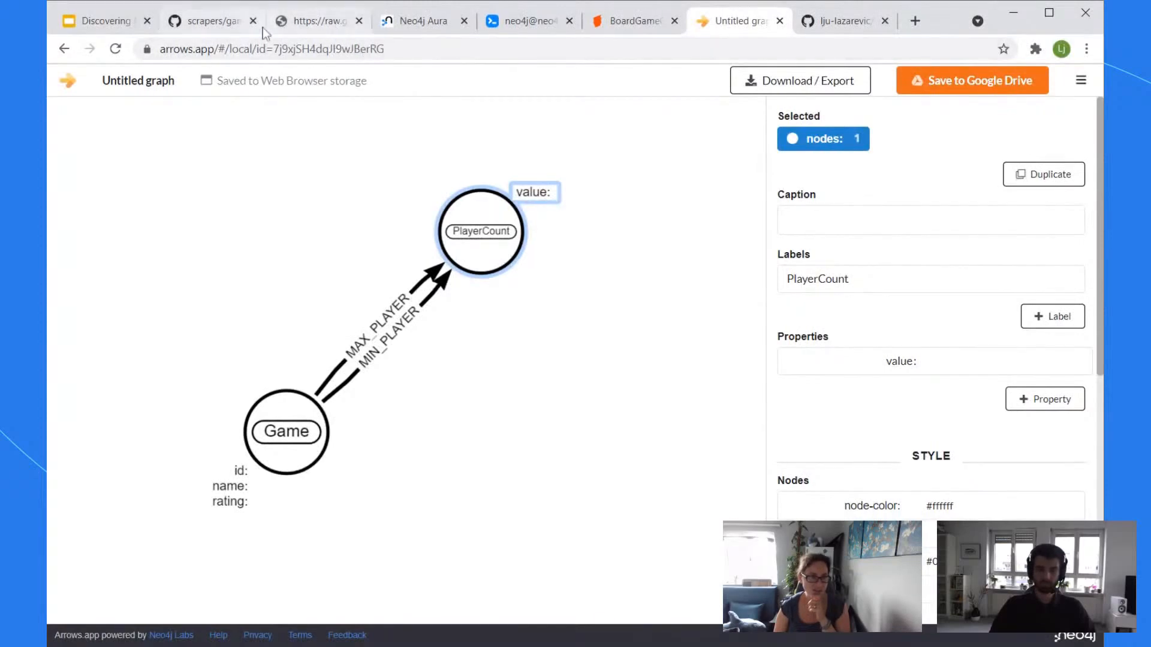
pyautogui.click(321, 27)
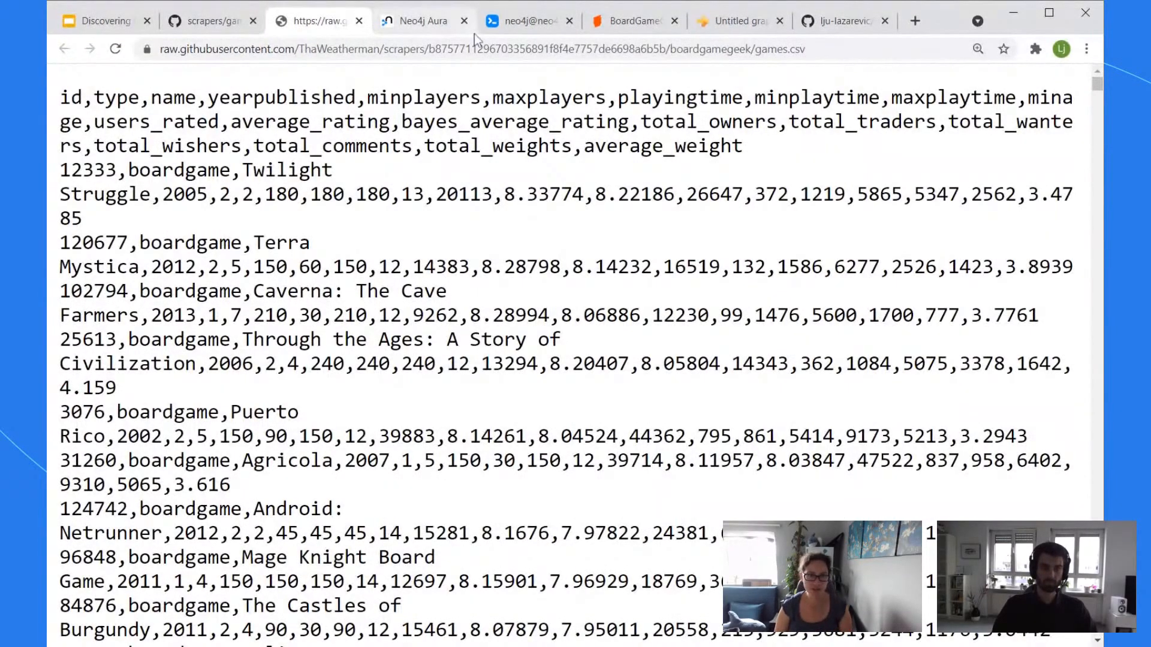
pyautogui.click(506, 22)
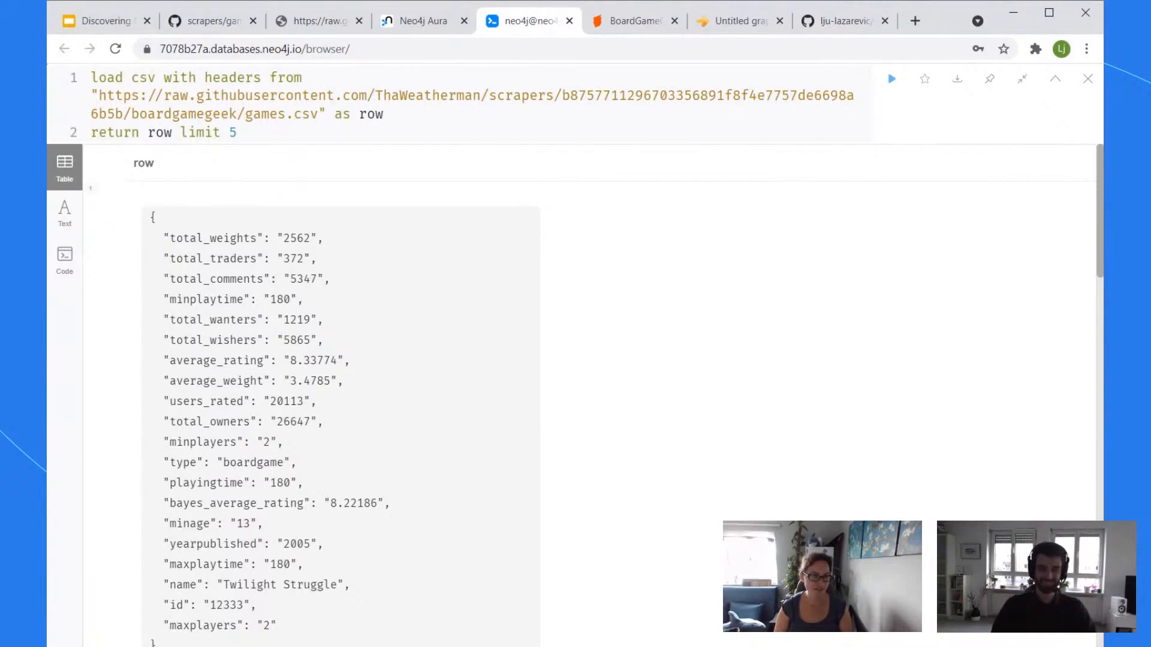
# Step: Replace 'limit 5' with 'distinct row.minplaytime as time order by time' and run the query
pyautogui.hotkey('ctrl', 'shift', 'Left')
pyautogui.hotkey('ctrl', 'shift', 'Left')
pyautogui.hotkey('ctrl', 'shift', 'Left')
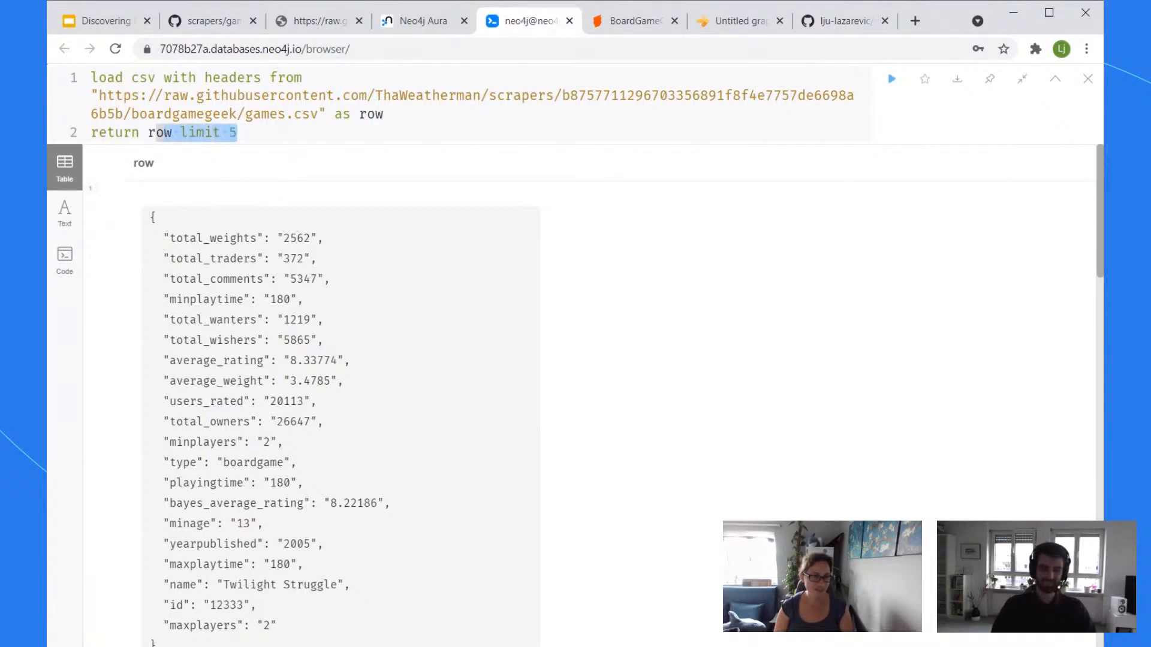
pyautogui.write('distinct row.')
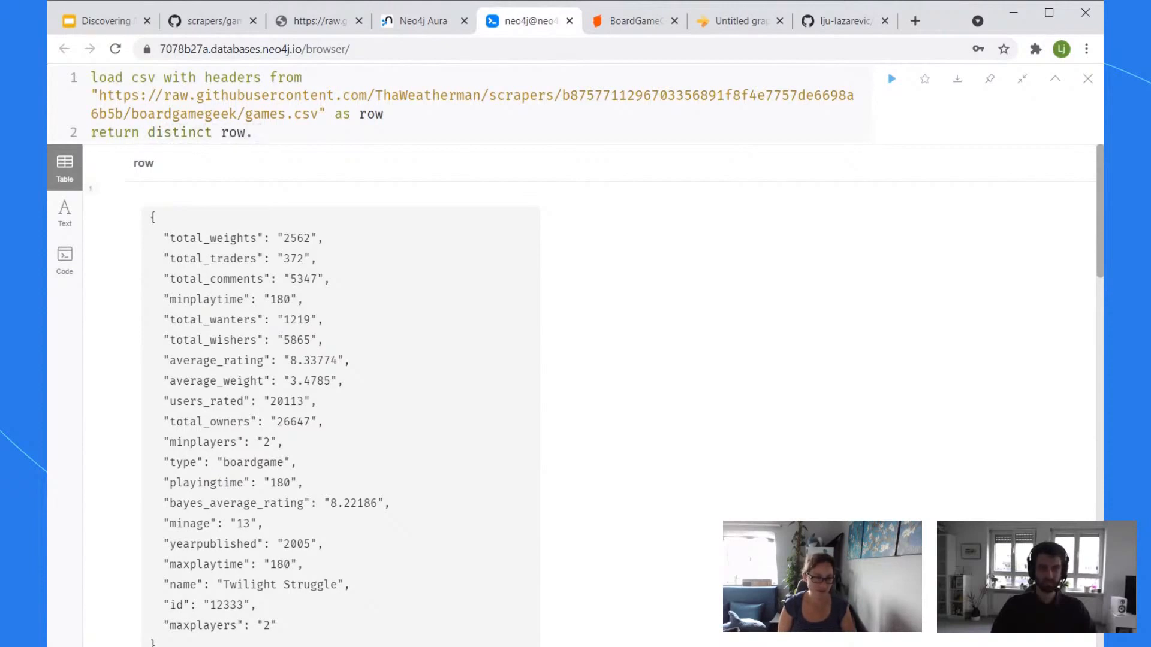
pyautogui.write('min')
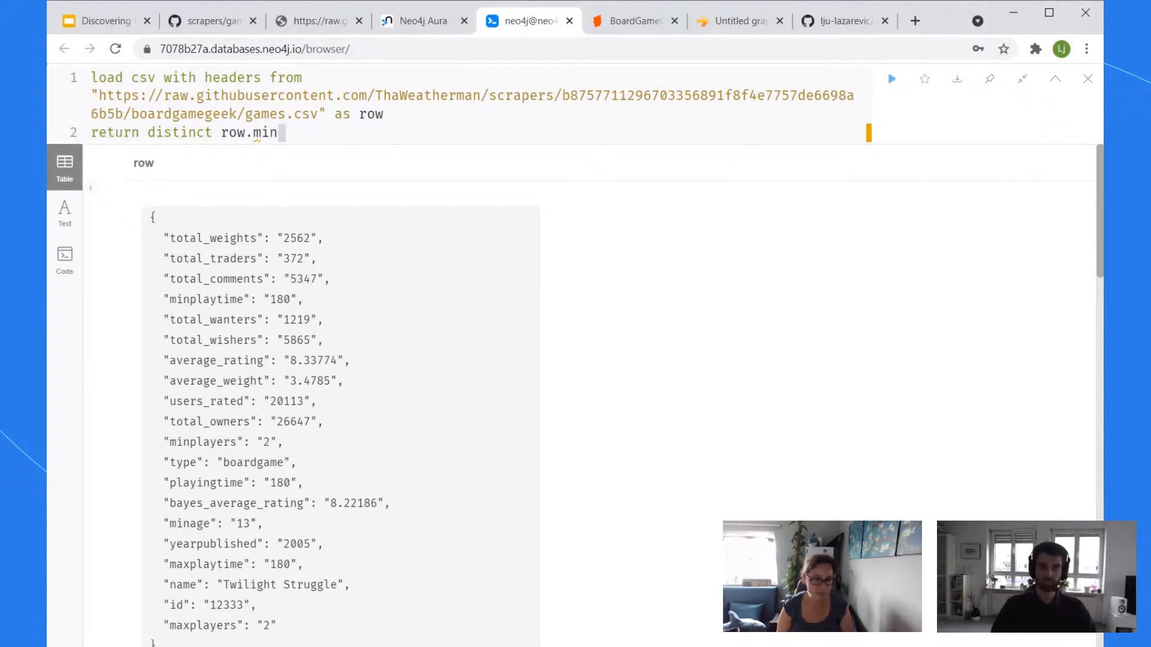
pyautogui.write('playtime')
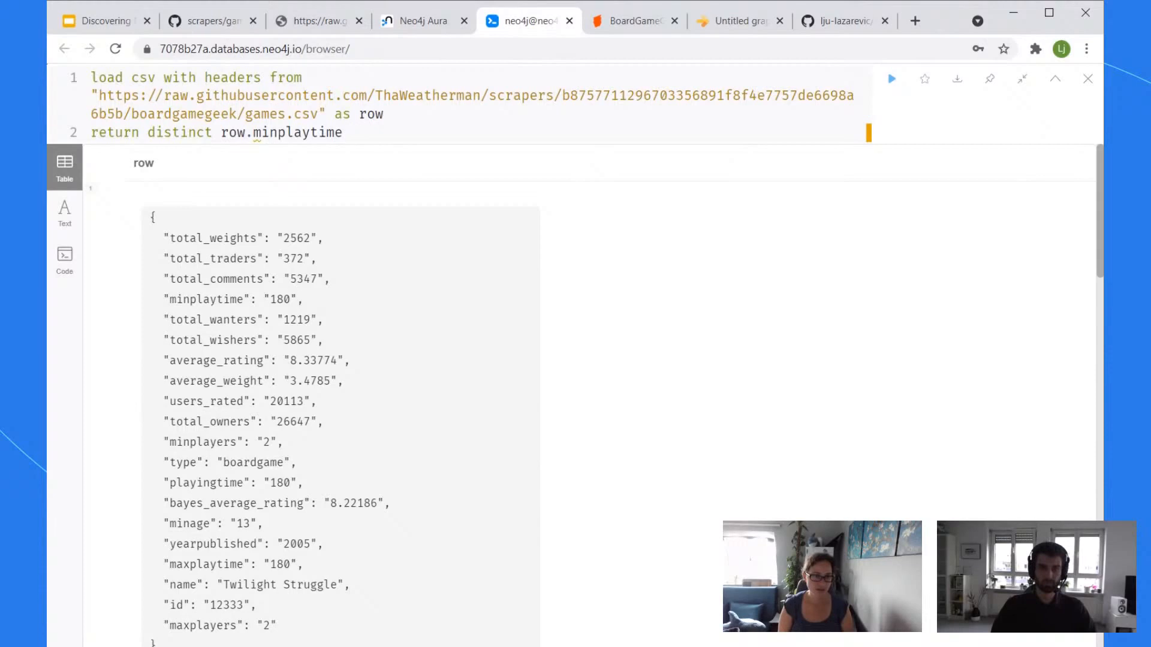
pyautogui.write(' as time order by ')
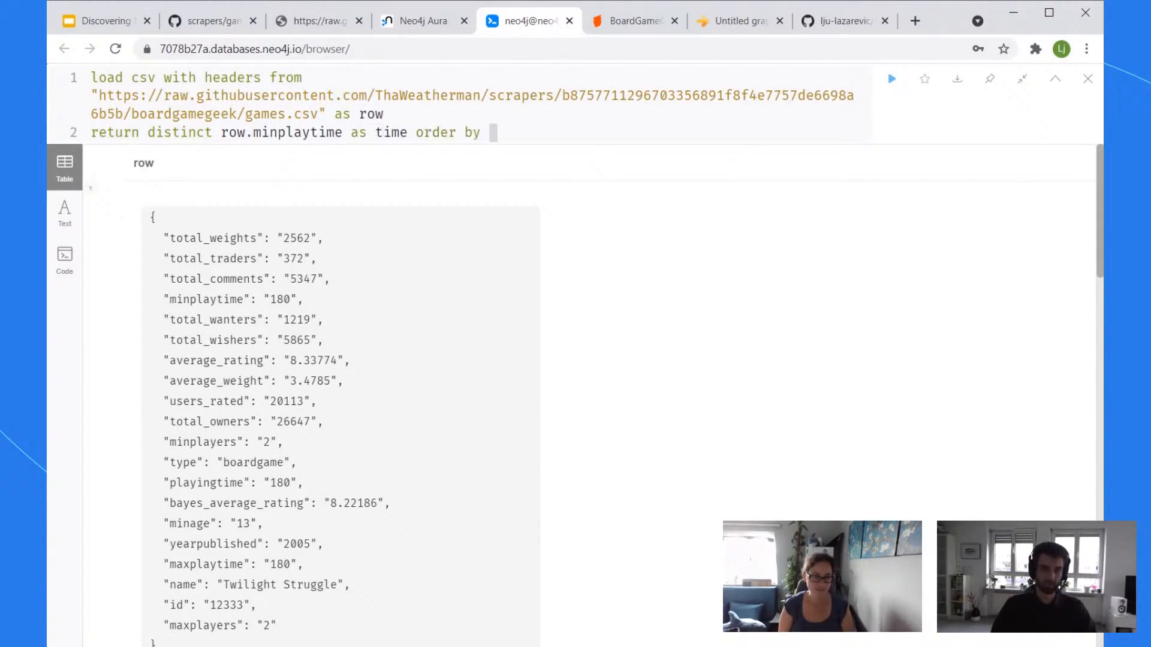
pyautogui.write('time')
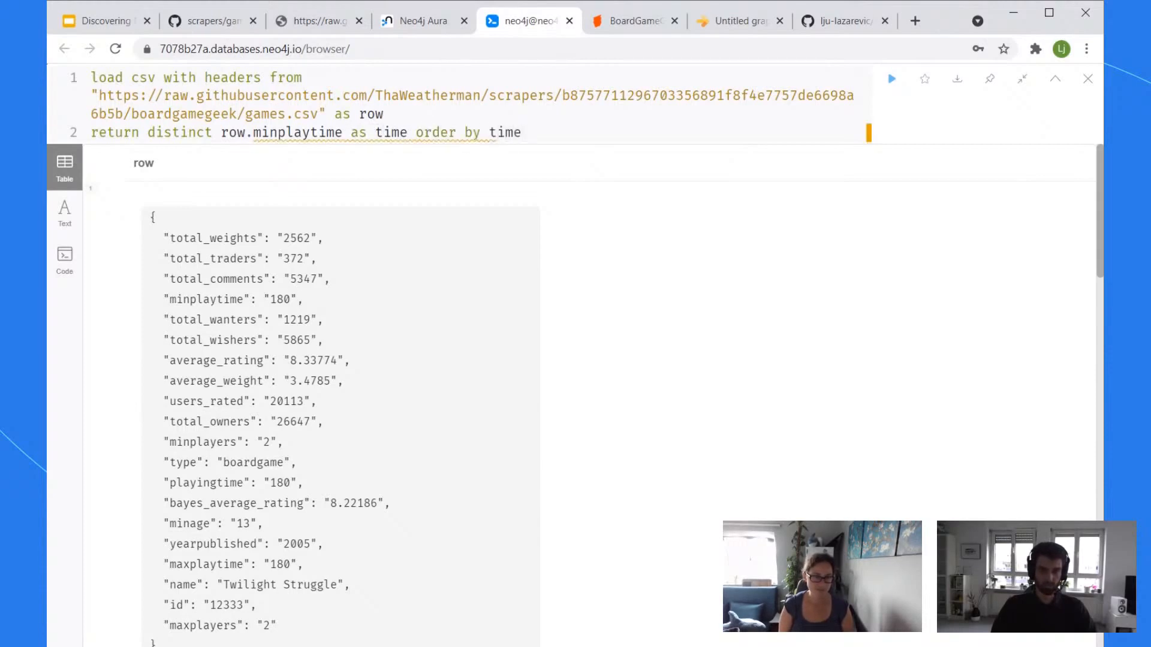
pyautogui.hotkey('ctrl', 'Return')
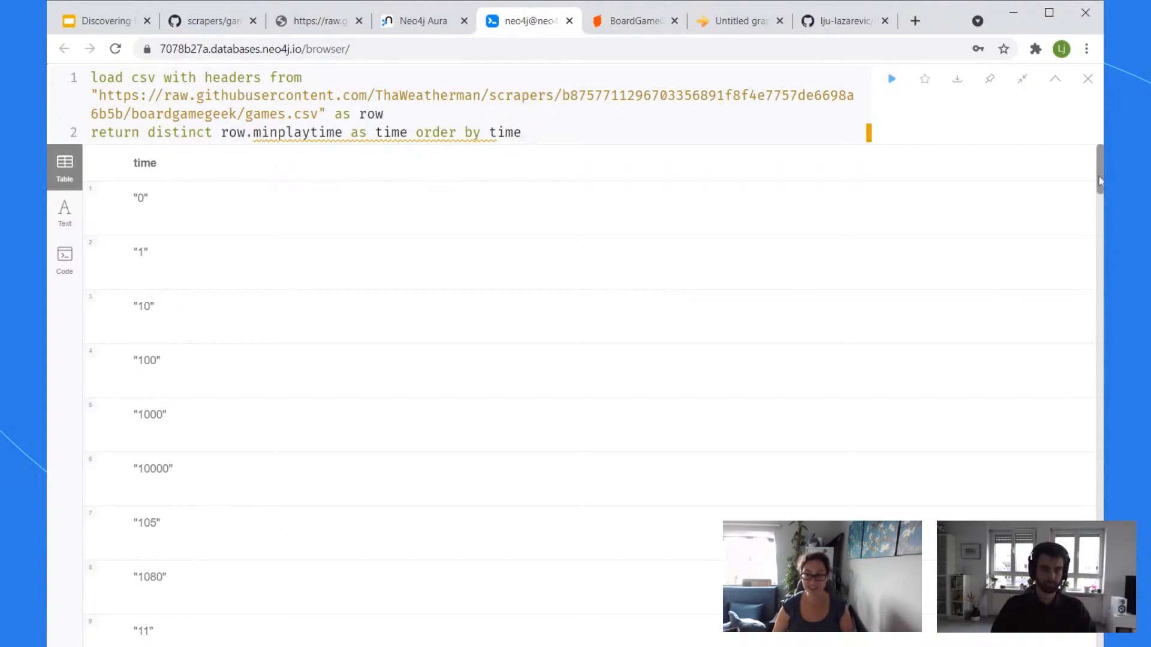
# Step: Exit full screen and scroll through all 124 play-time values, sorted as text from '0' to null
pyautogui.moveTo(1099, 178); pyautogui.dragTo(1099, 646)
pyautogui.scroll(-1, 786, 436)
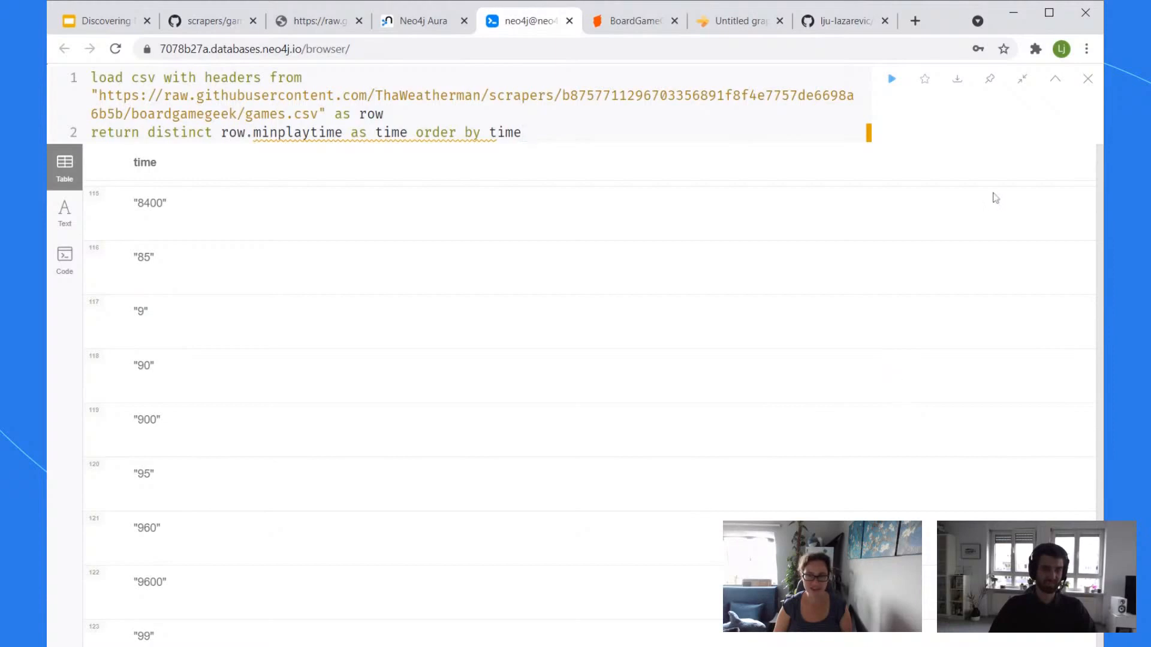
pyautogui.click(1021, 84)
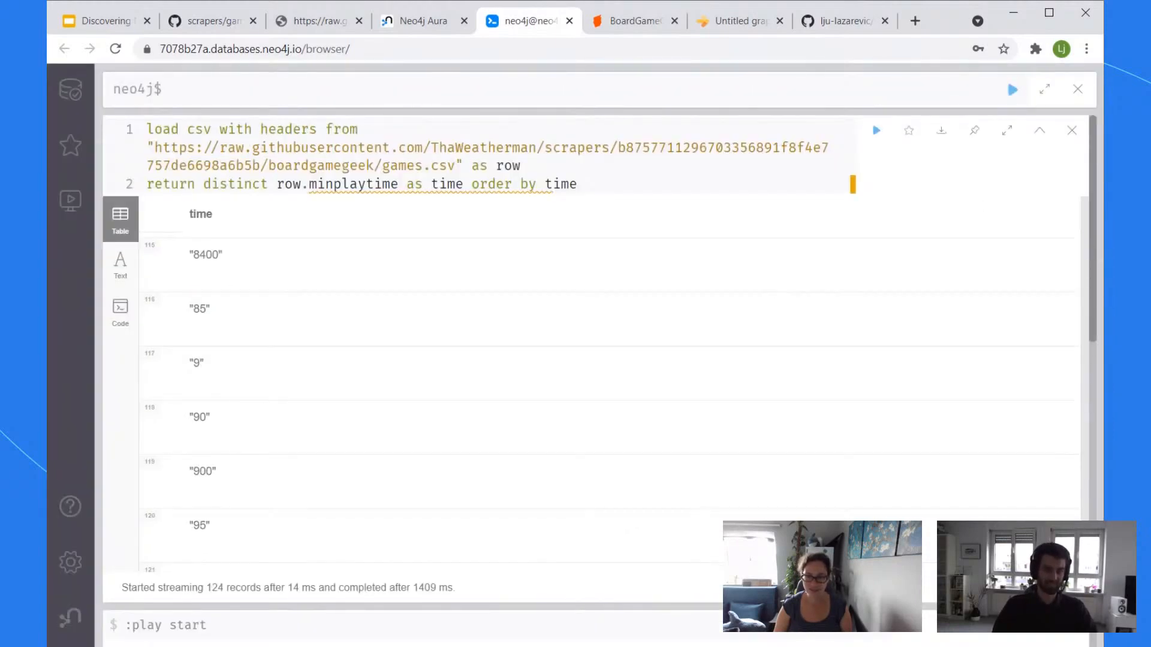
pyautogui.scroll(-4, 605, 389)
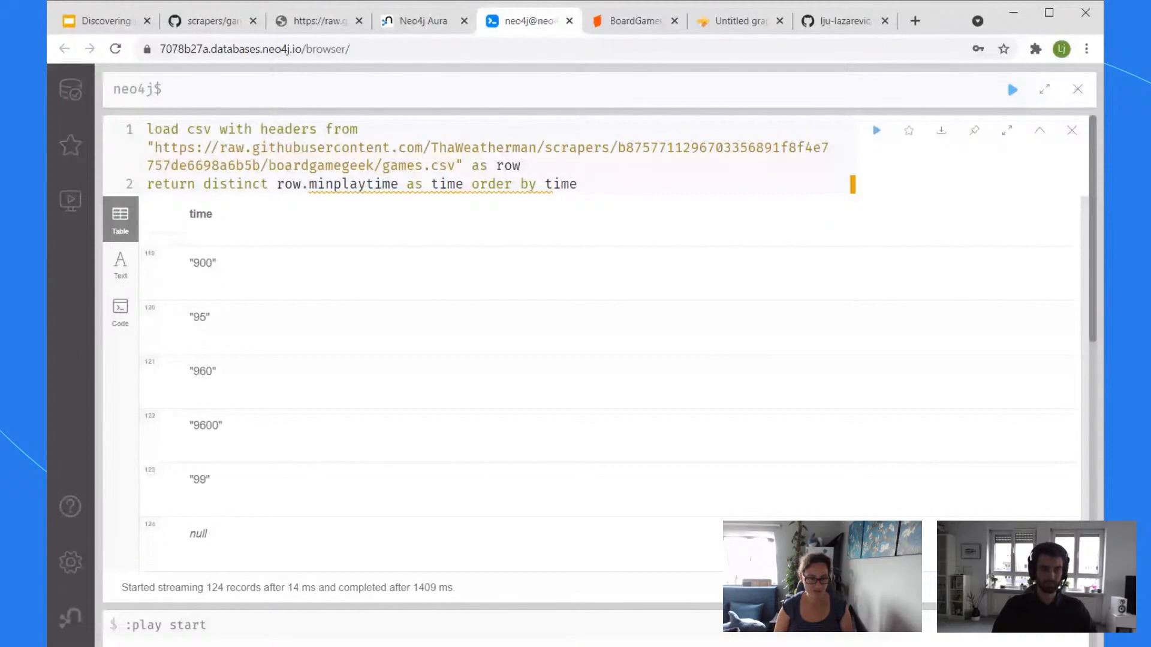
pyautogui.moveTo(1085, 562); pyautogui.dragTo(1091, 82)
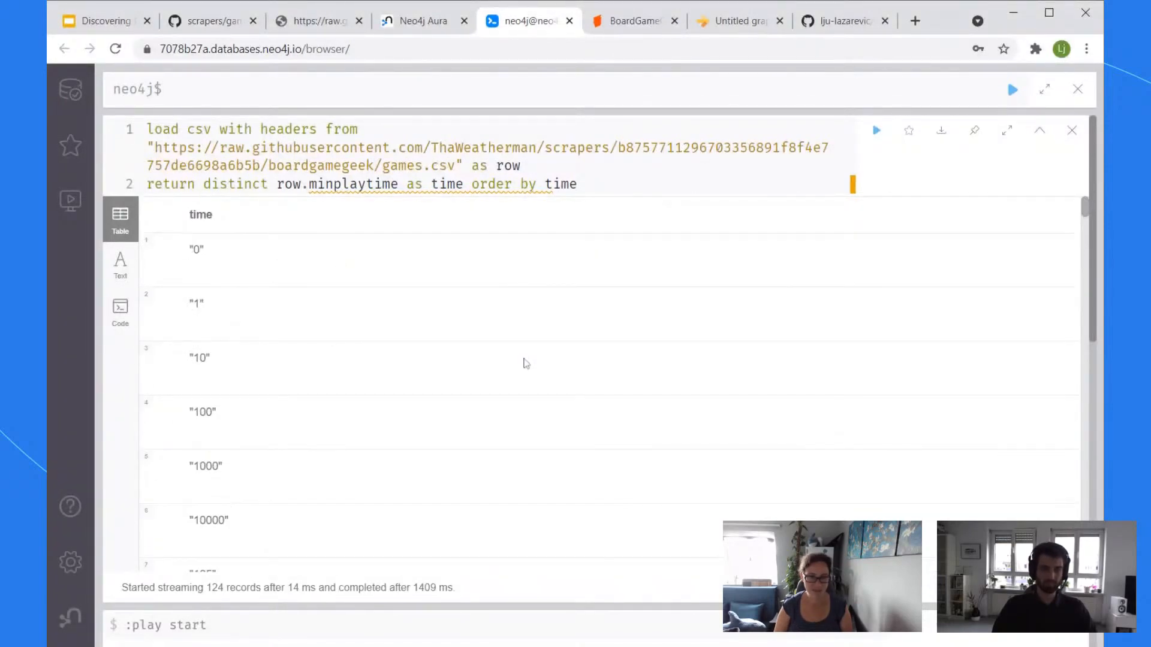
pyautogui.scroll(-5, 527, 363)
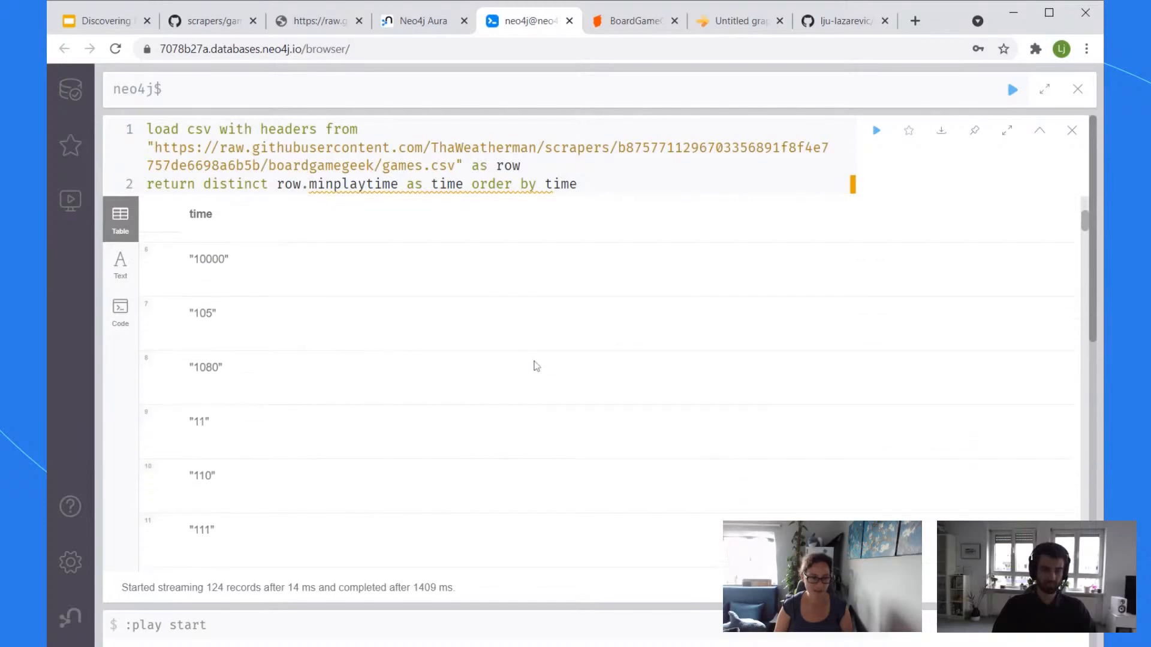
pyautogui.scroll(-1, 536, 366)
pyautogui.scroll(-4, 318, 404)
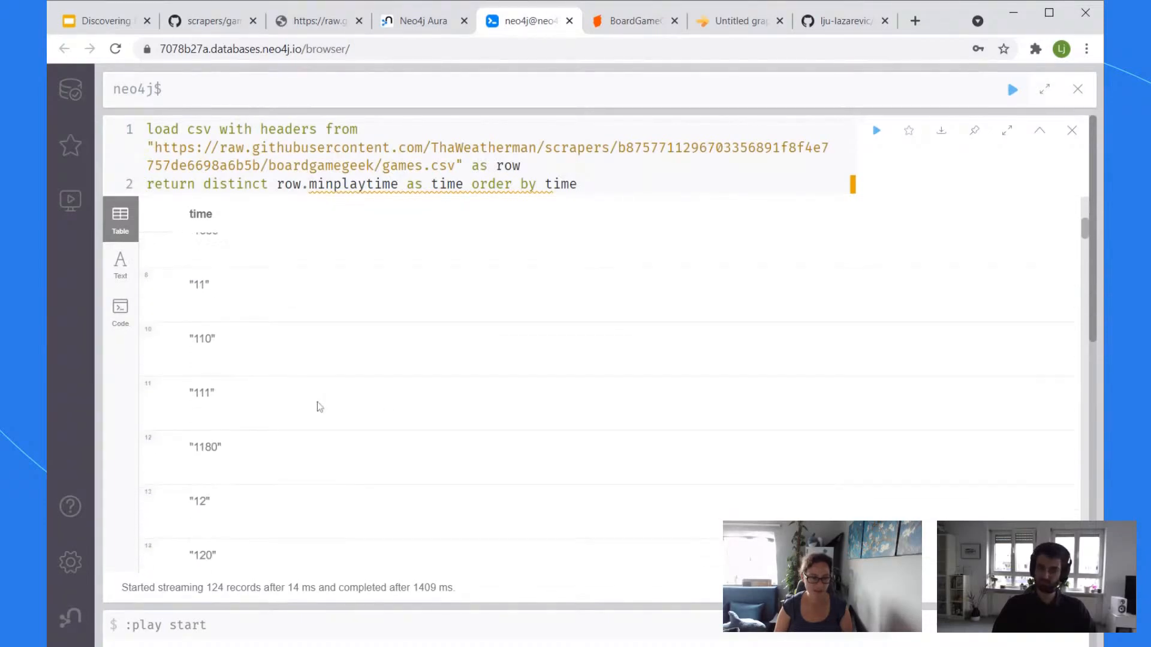
pyautogui.scroll(-2, 321, 409)
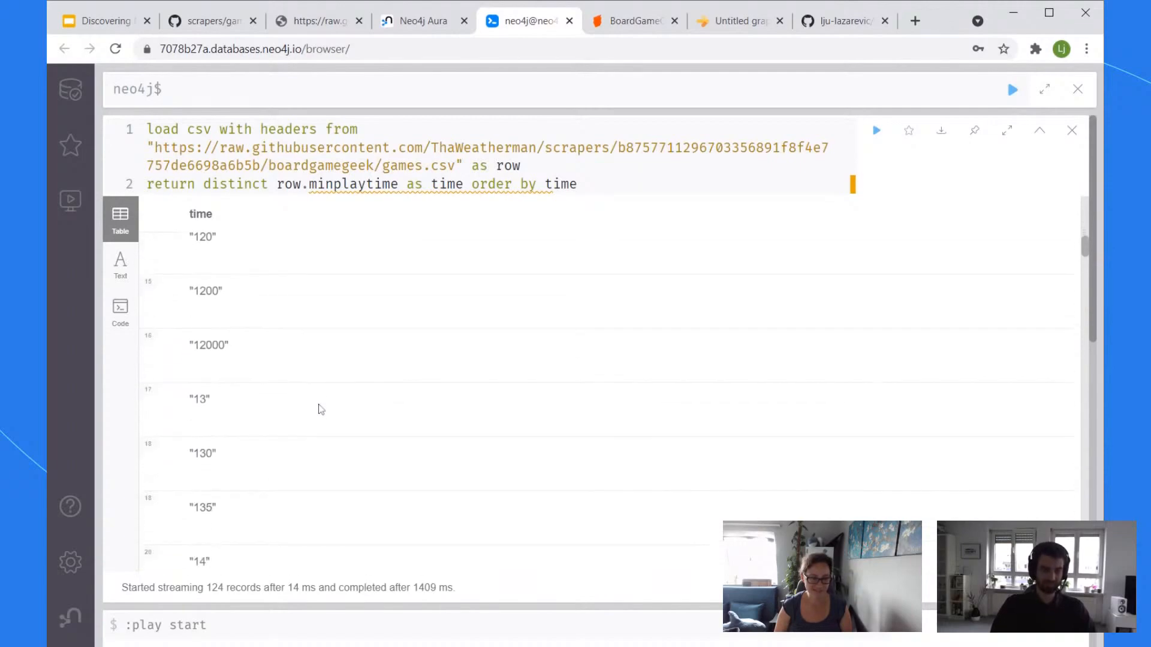
pyautogui.scroll(12, 321, 409)
pyautogui.click(606, 184)
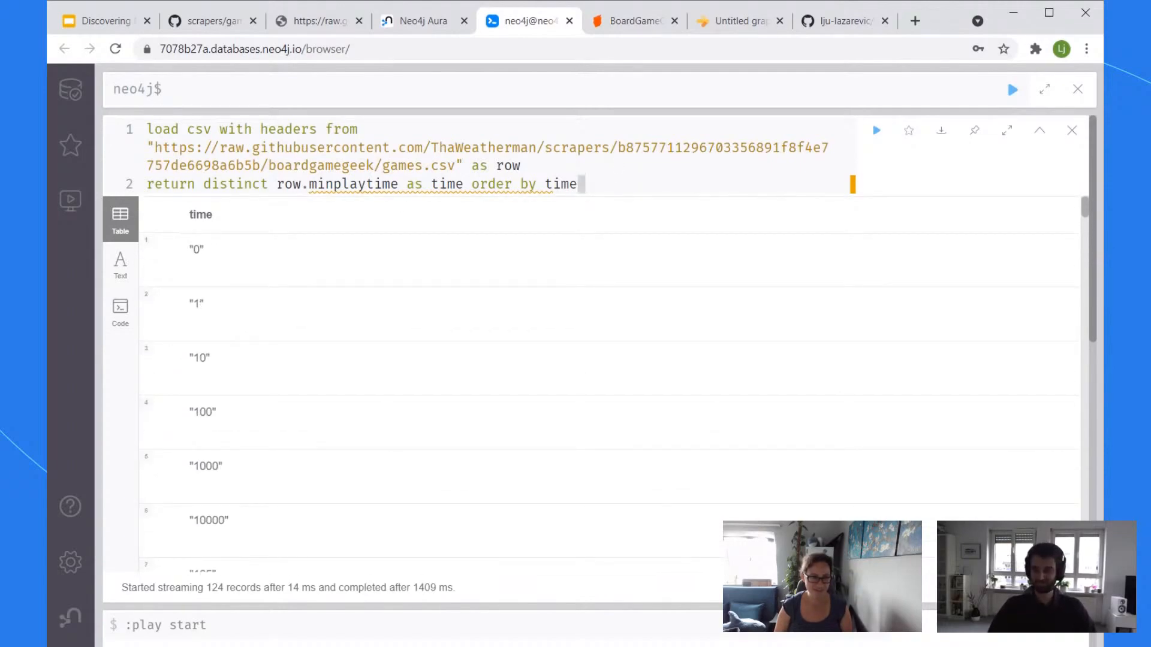
# Step: Wrap row.minplaytime in tointeger() and rerun so play times sort numerically
pyautogui.click(279, 184)
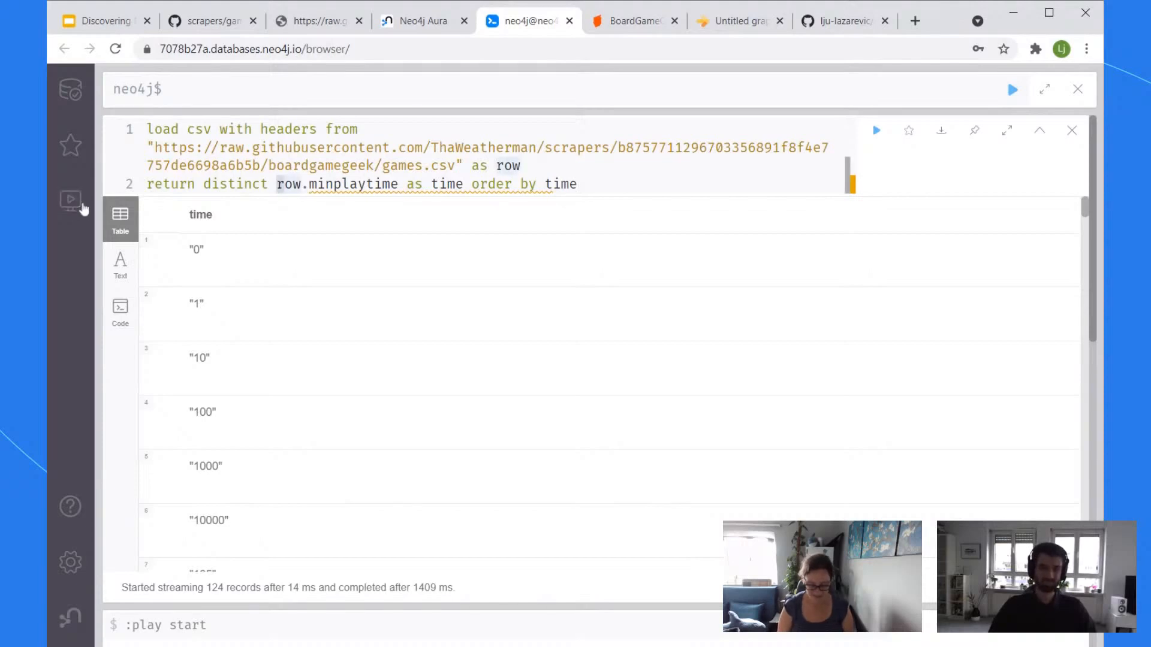
pyautogui.write('tointeger(')
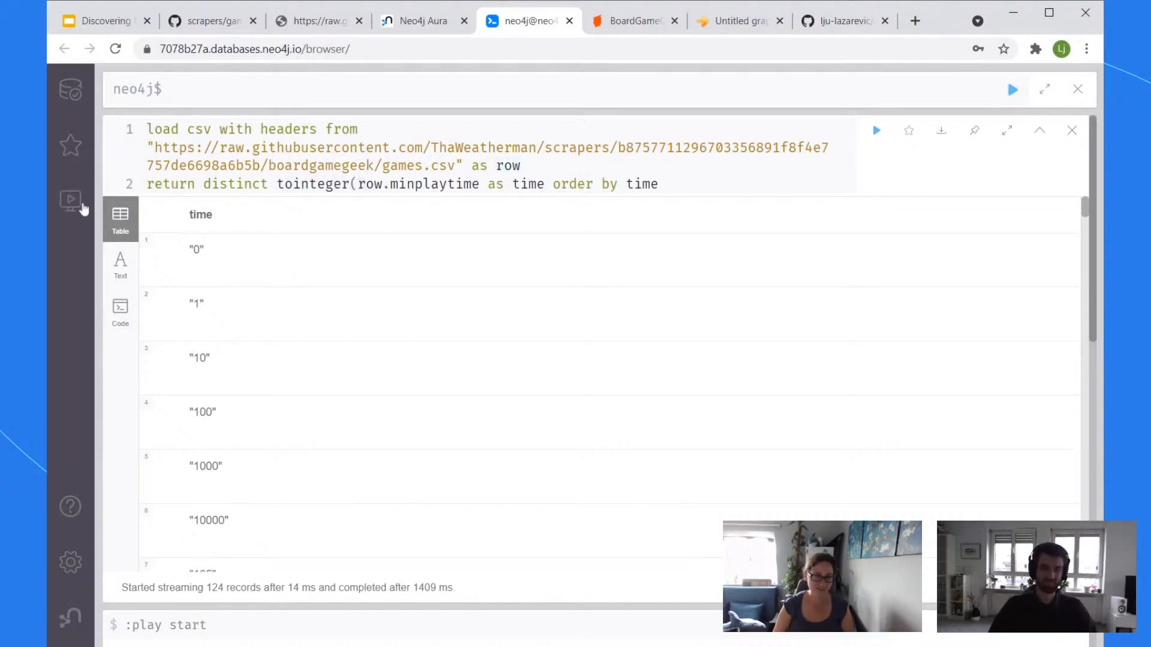
pyautogui.click(481, 184)
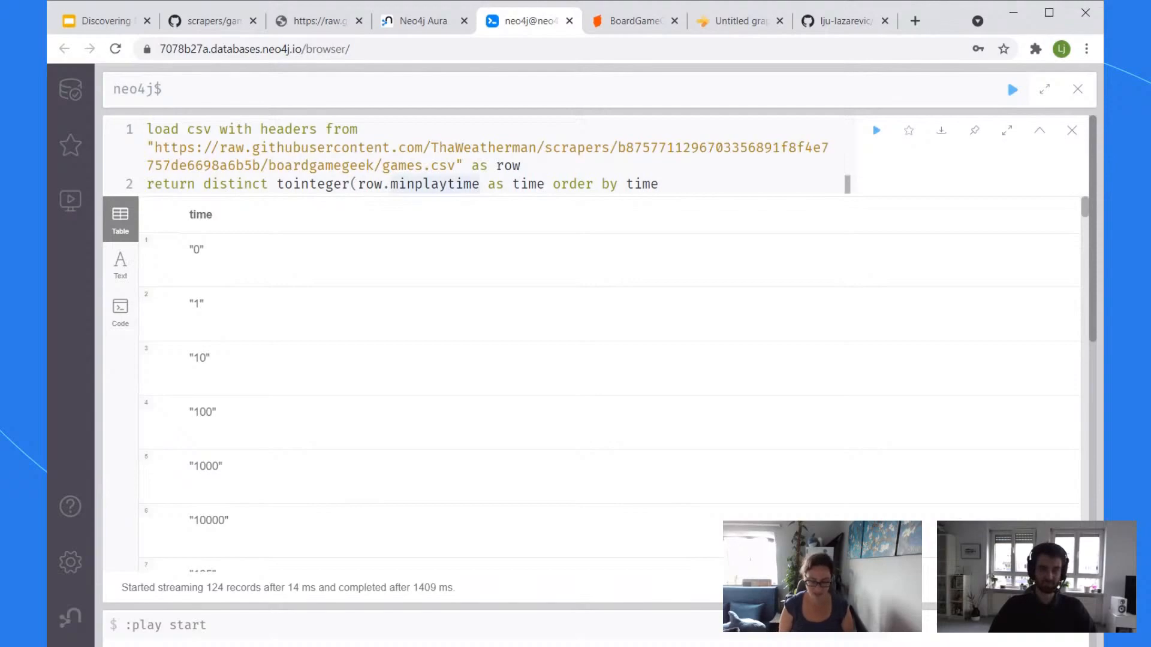
pyautogui.write(')')
pyautogui.hotkey('ctrl', 'Return')
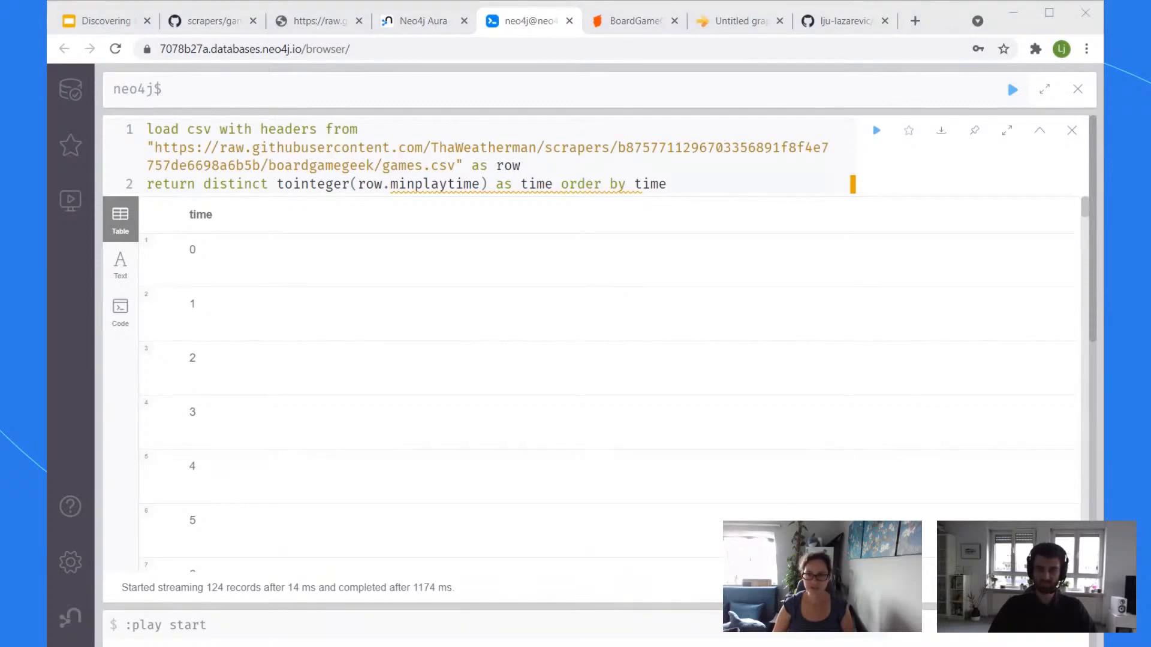
# Step: Review the numeric results from 0 to 60120, then change the property to row.playingtime
pyautogui.hotkey('ctrl', 'a')
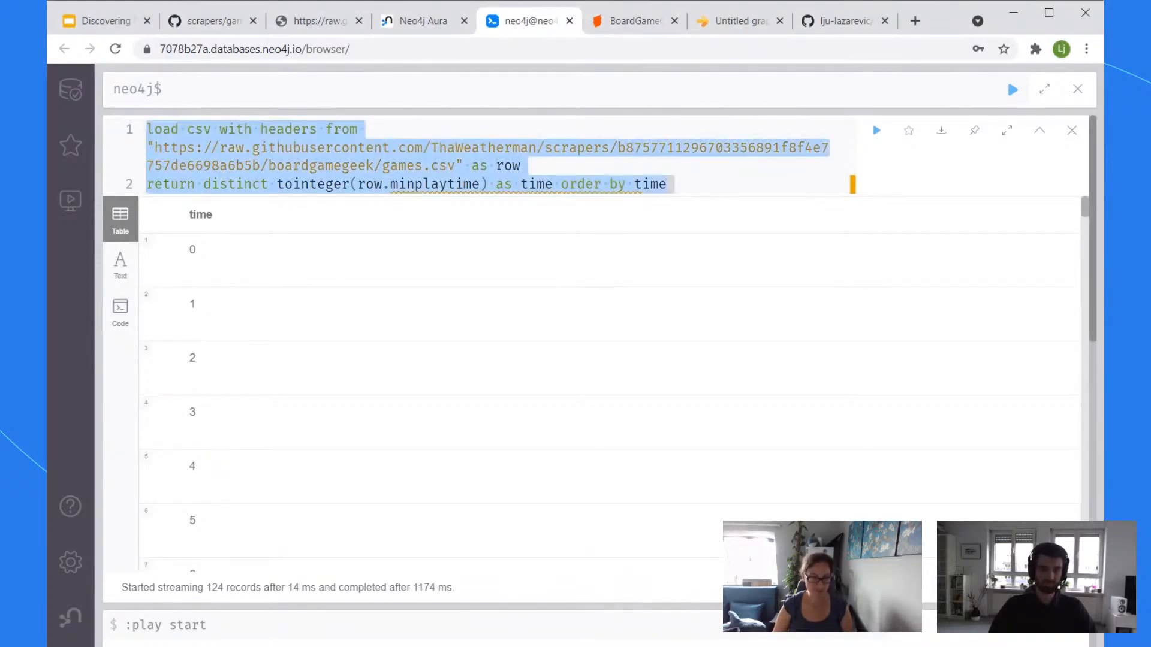
pyautogui.hotkey('alt', 'Tab')
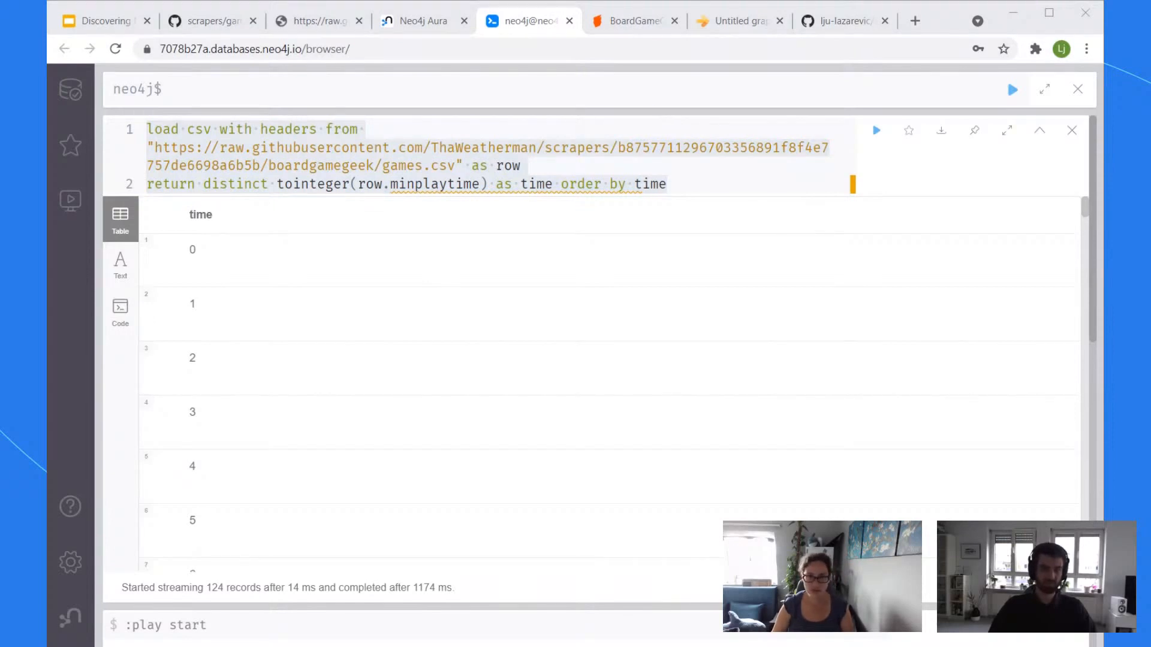
pyautogui.click(773, 185)
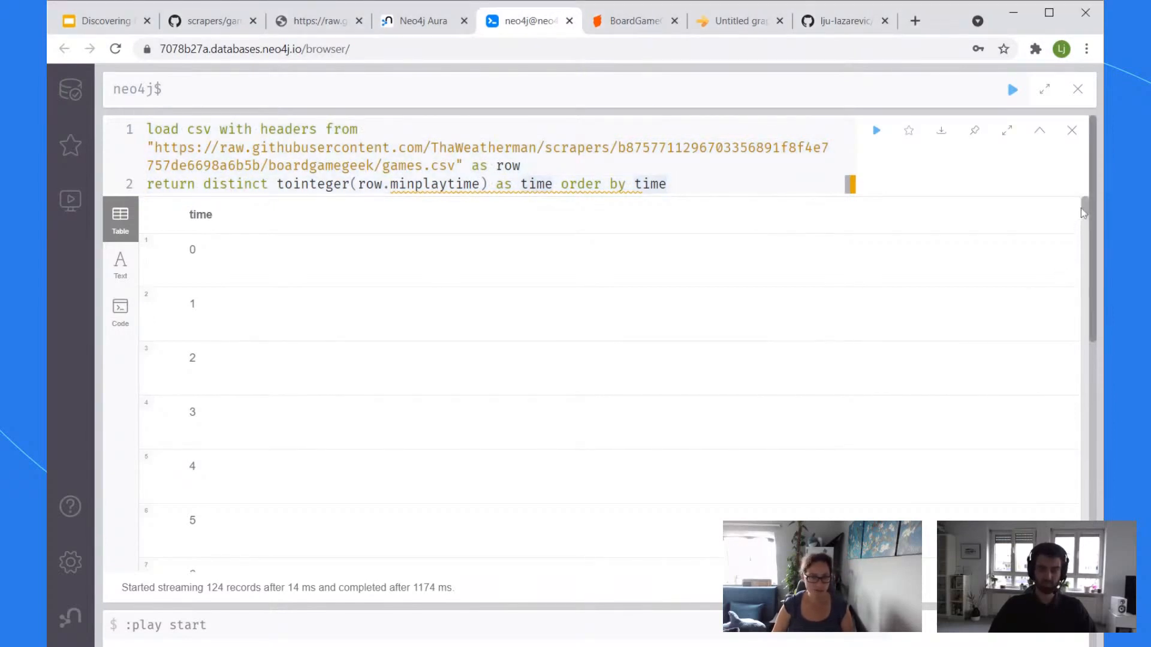
pyautogui.moveTo(1087, 211); pyautogui.dragTo(1102, 521)
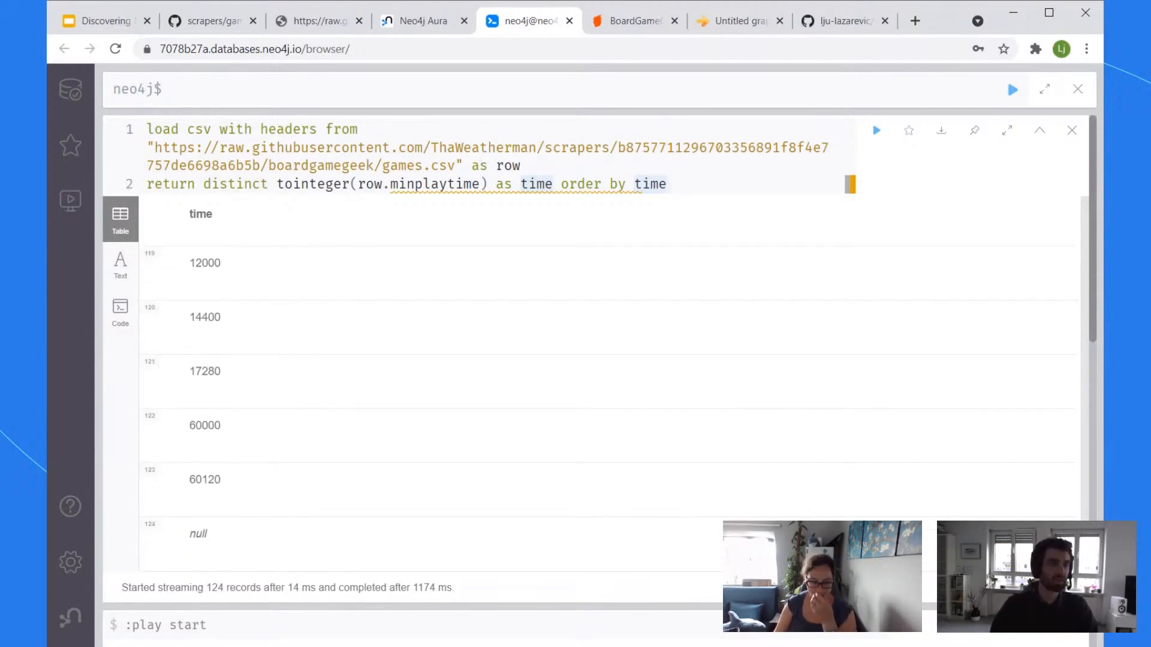
pyautogui.moveTo(1086, 557); pyautogui.dragTo(1086, 207)
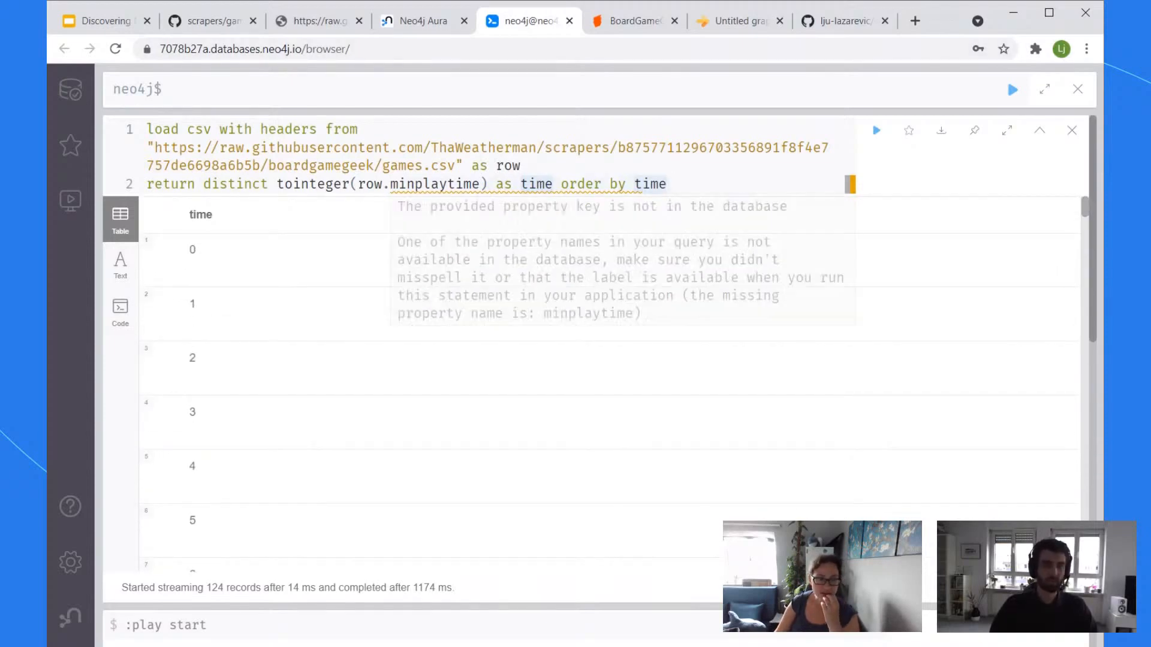
pyautogui.moveTo(480, 184); pyautogui.dragTo(391, 184)
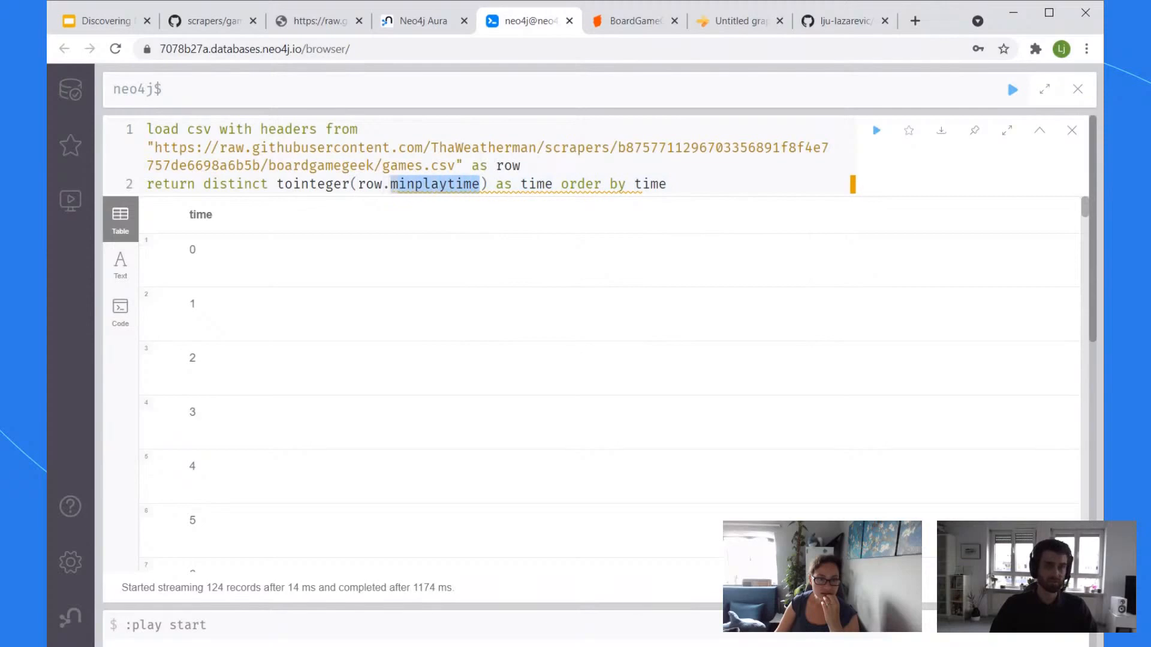
pyautogui.press('BackSpace')
pyautogui.press('BackSpace')
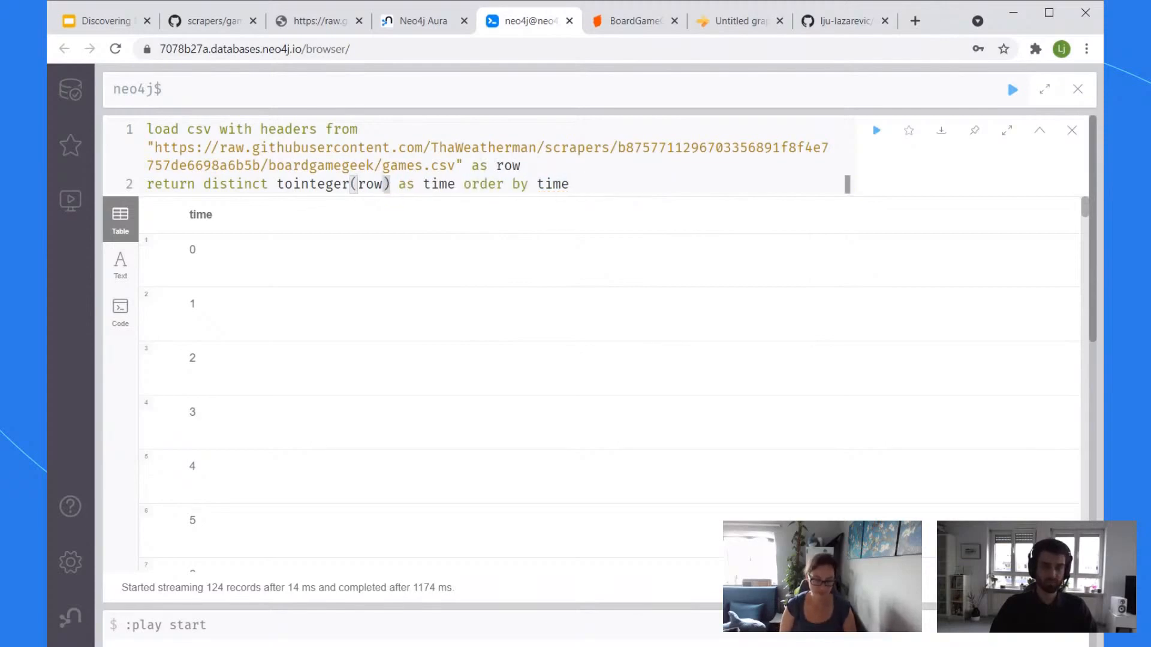
pyautogui.write('.playingtime')
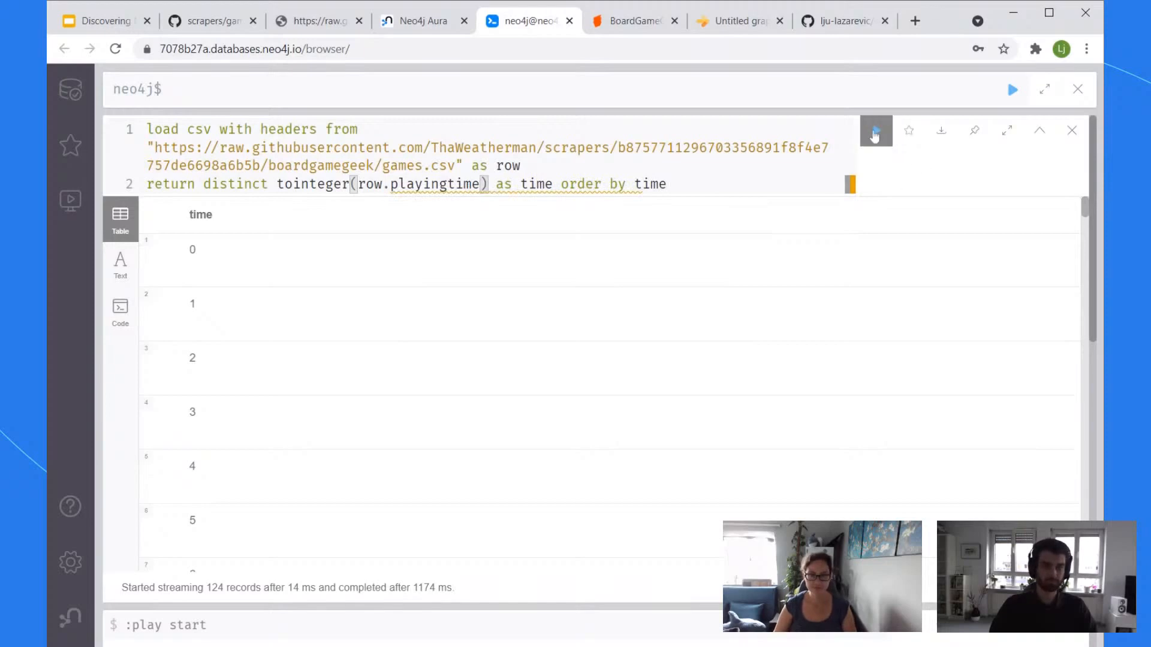
# Step: Rerun the query and scroll through the 135 numeric playingtime values, marking the outlier 60120
pyautogui.click(877, 130)
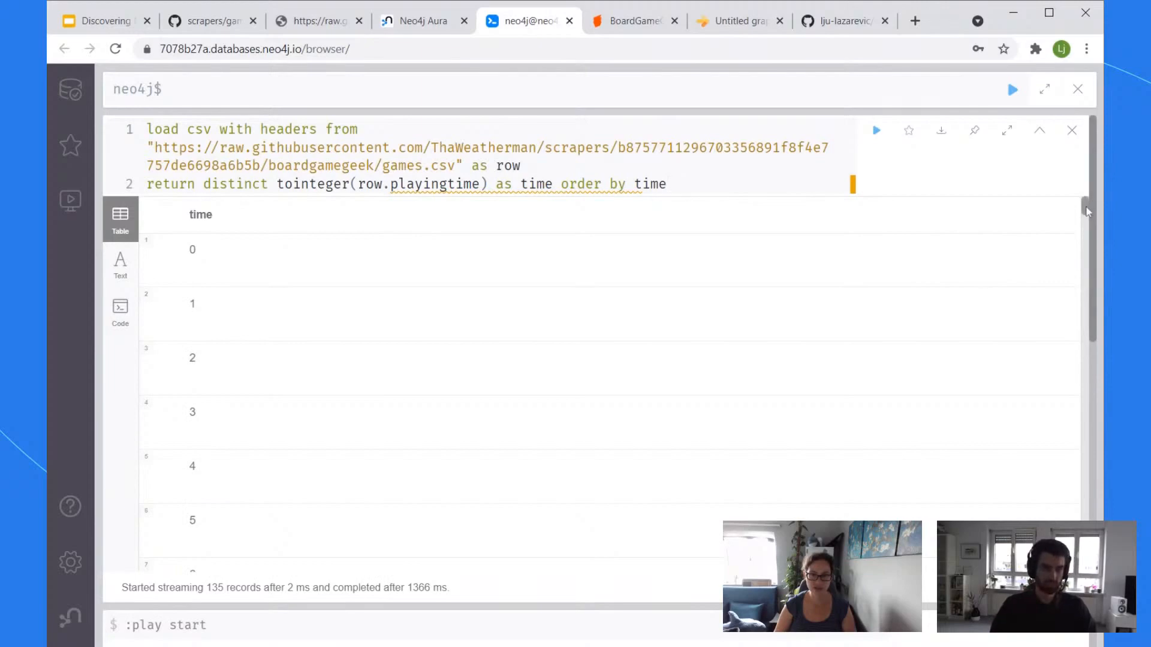
pyautogui.moveTo(1085, 211); pyautogui.dragTo(1074, 575)
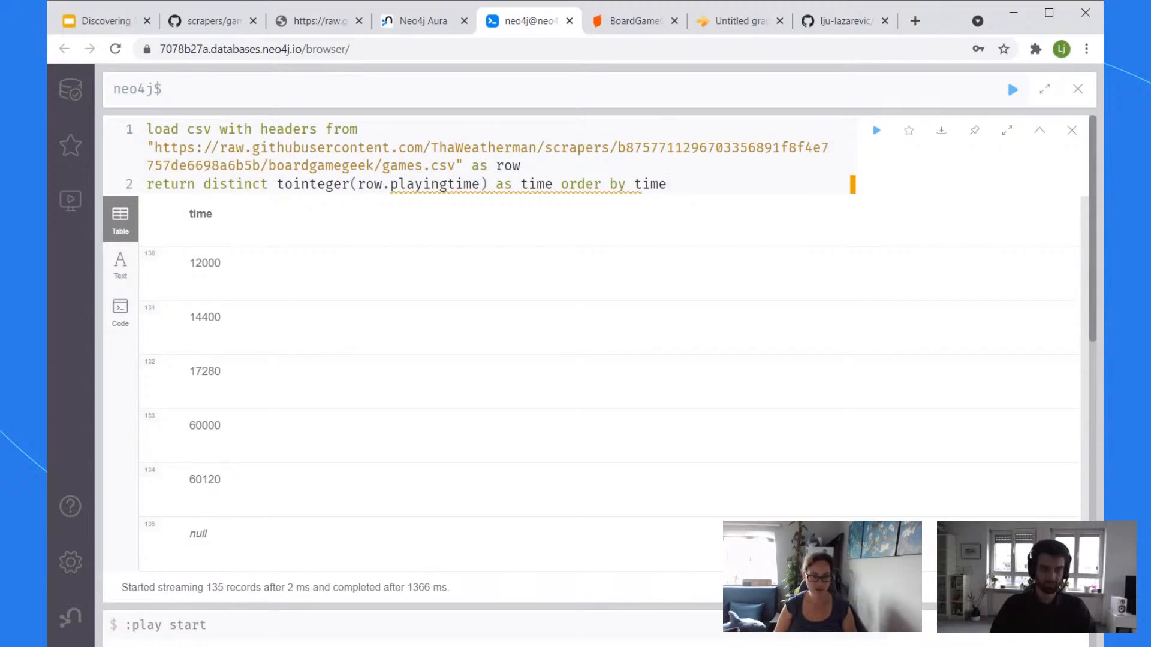
pyautogui.moveTo(243, 480); pyautogui.dragTo(203, 480)
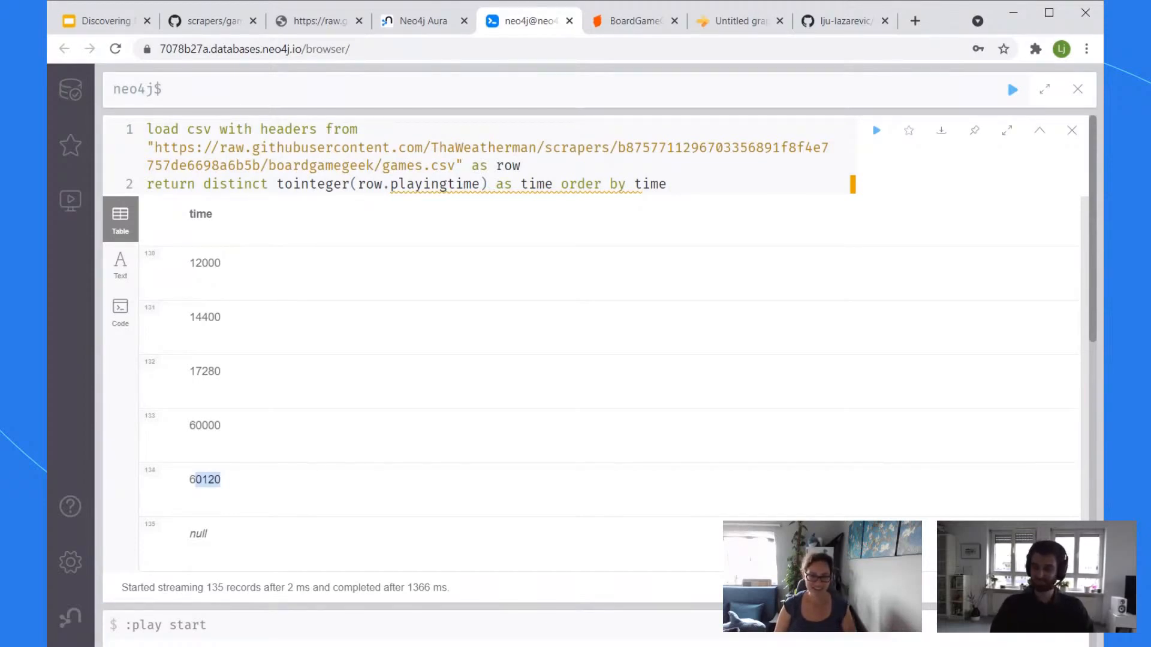
pyautogui.scroll(20, 1082, 508)
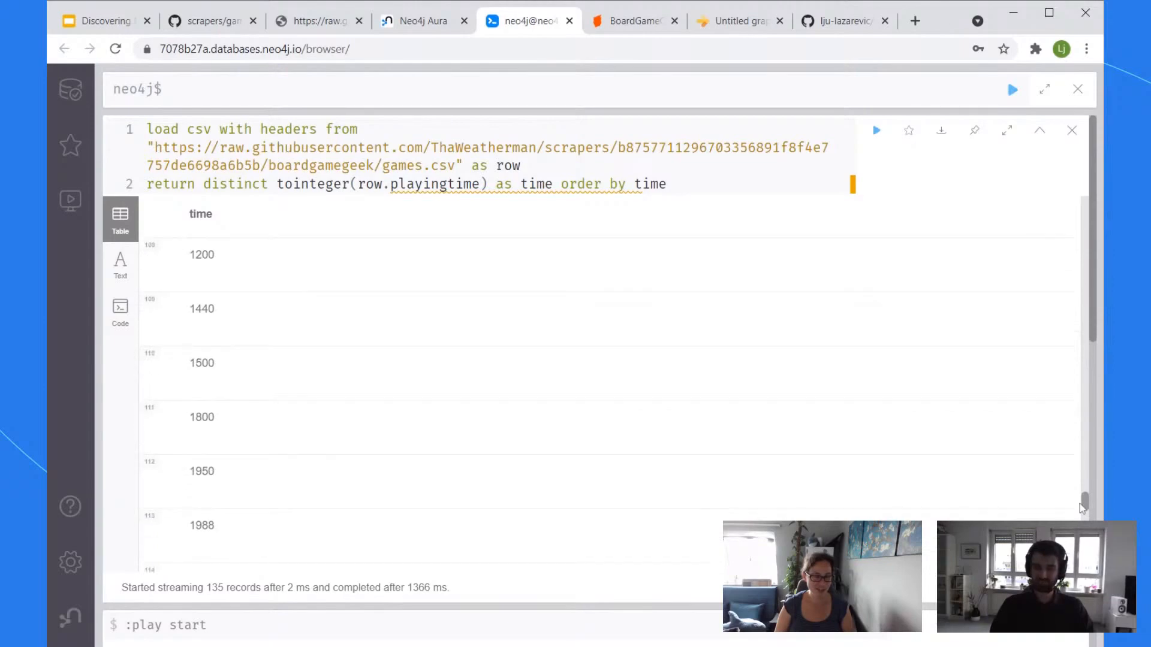
pyautogui.moveTo(1081, 508); pyautogui.dragTo(1081, 245)
pyautogui.scroll(5, 552, 327)
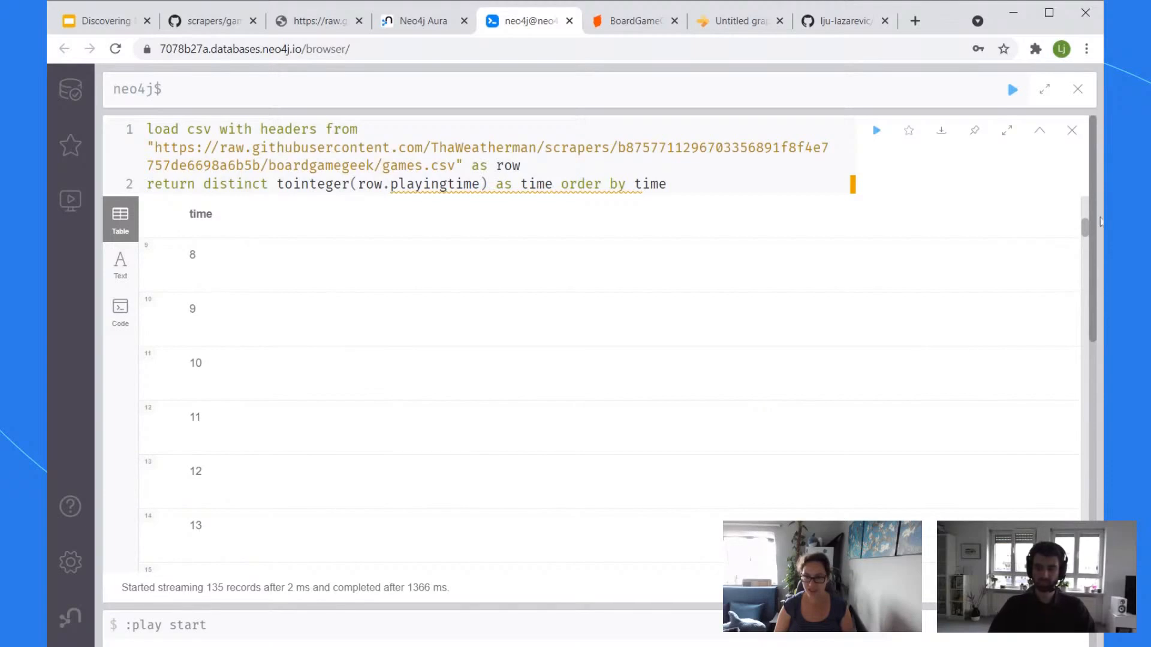
pyautogui.moveTo(1084, 230); pyautogui.dragTo(1098, 424)
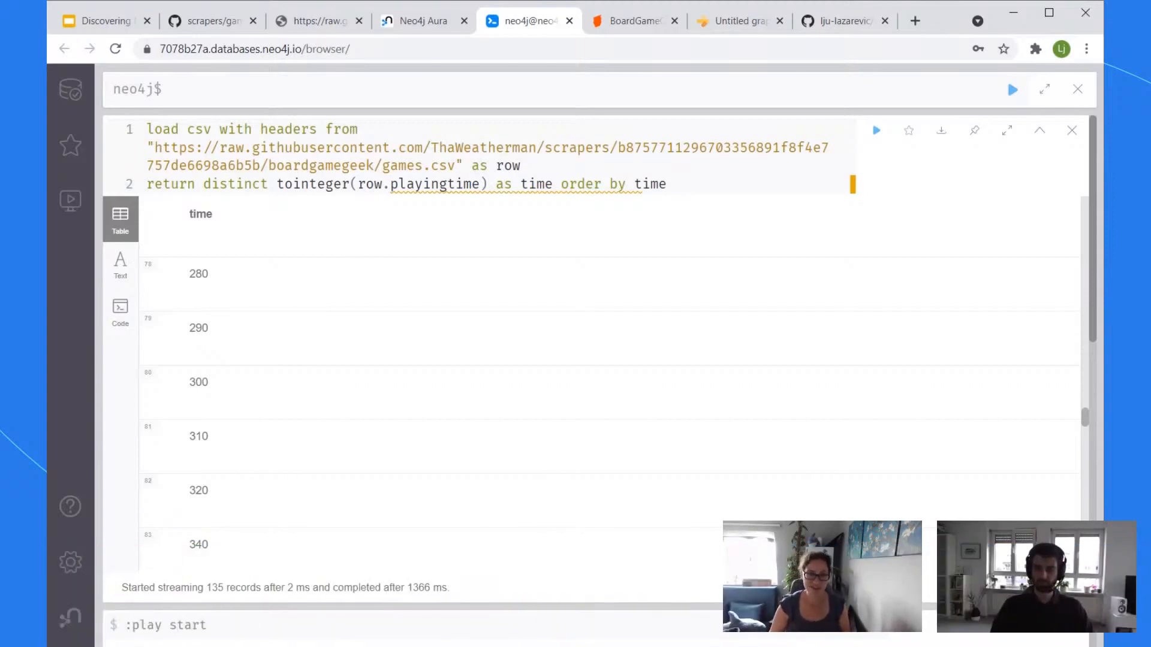
# Step: Arrange the Game and PlayerCount nodes level with each other, side by side, in Arrows.app
pyautogui.click(736, 30)
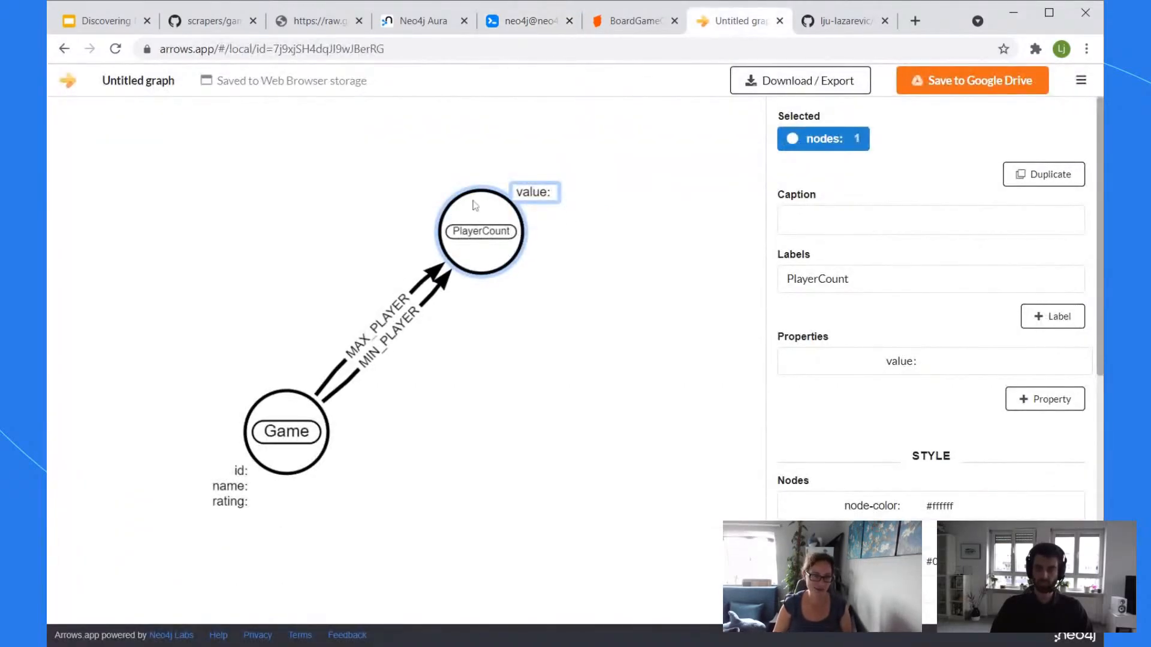
pyautogui.moveTo(475, 205); pyautogui.dragTo(515, 248)
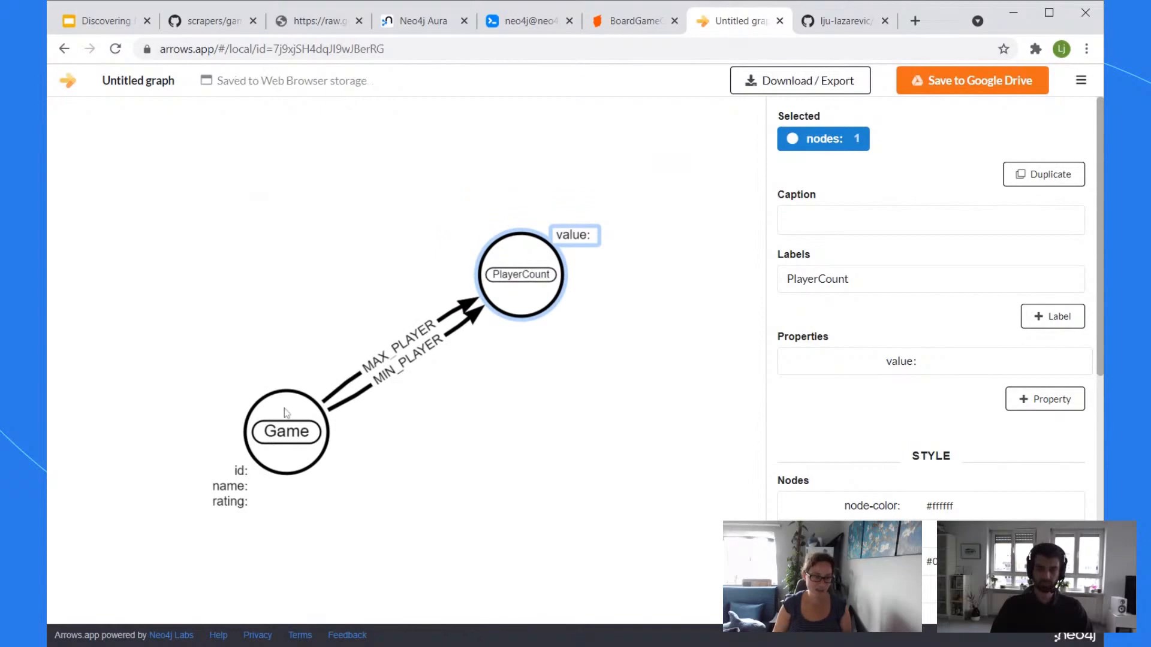
pyautogui.moveTo(286, 413); pyautogui.dragTo(272, 304)
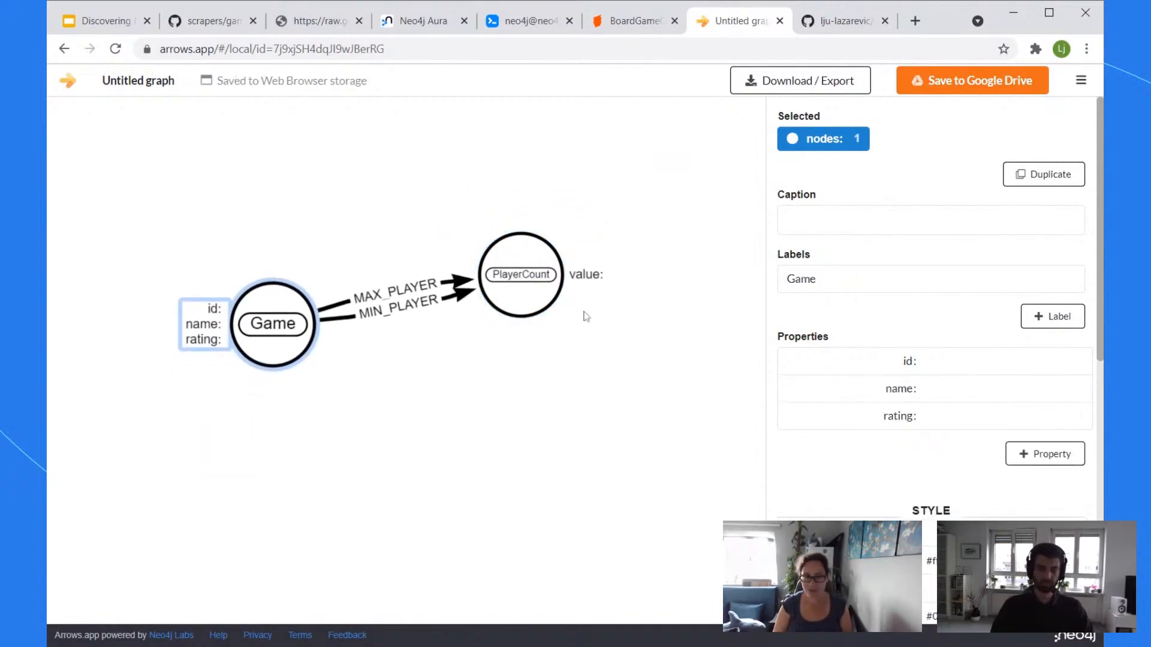
pyautogui.moveTo(542, 308); pyautogui.dragTo(558, 340)
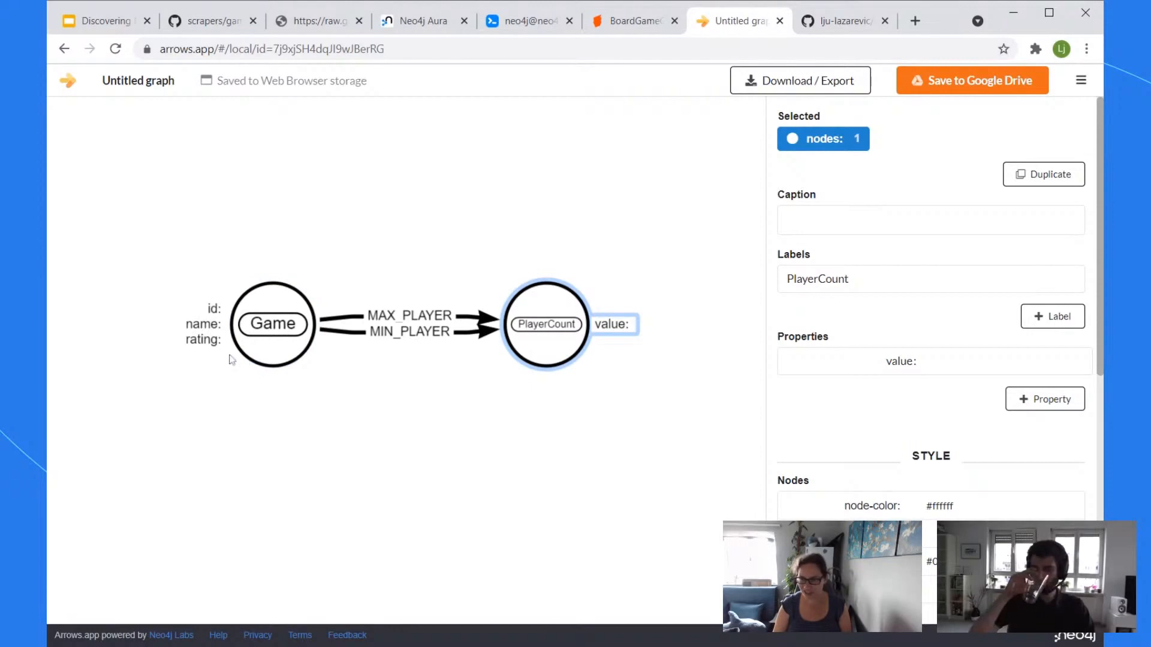
# Step: Add playingTime and weight properties to the Game node
pyautogui.click(285, 348)
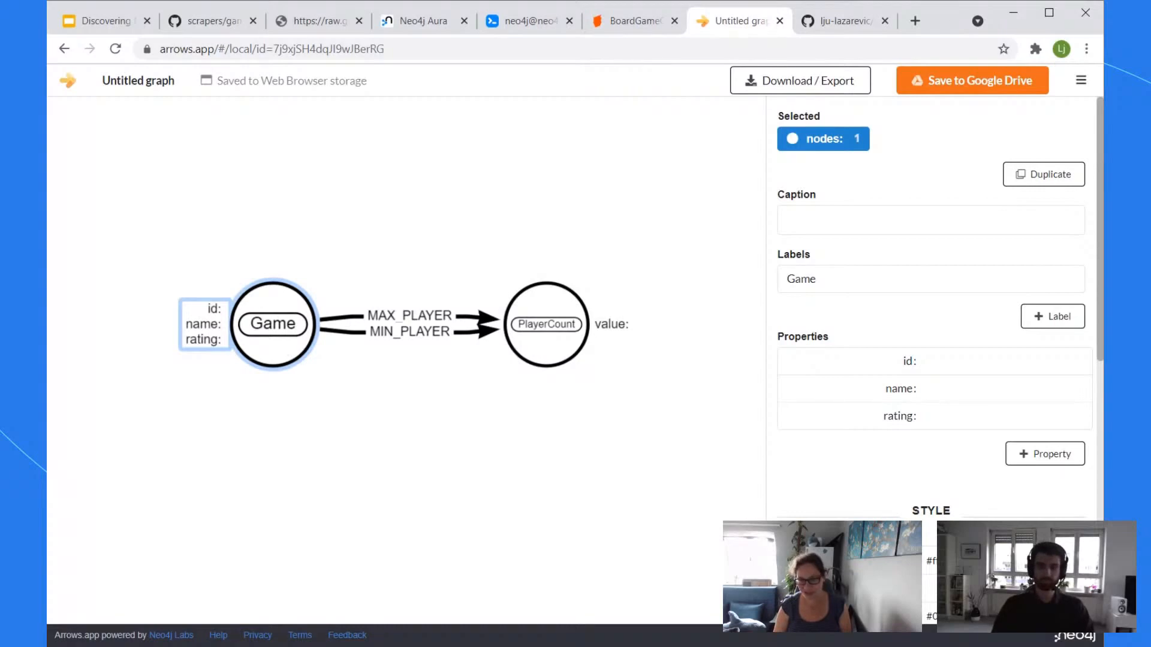
pyautogui.click(1028, 457)
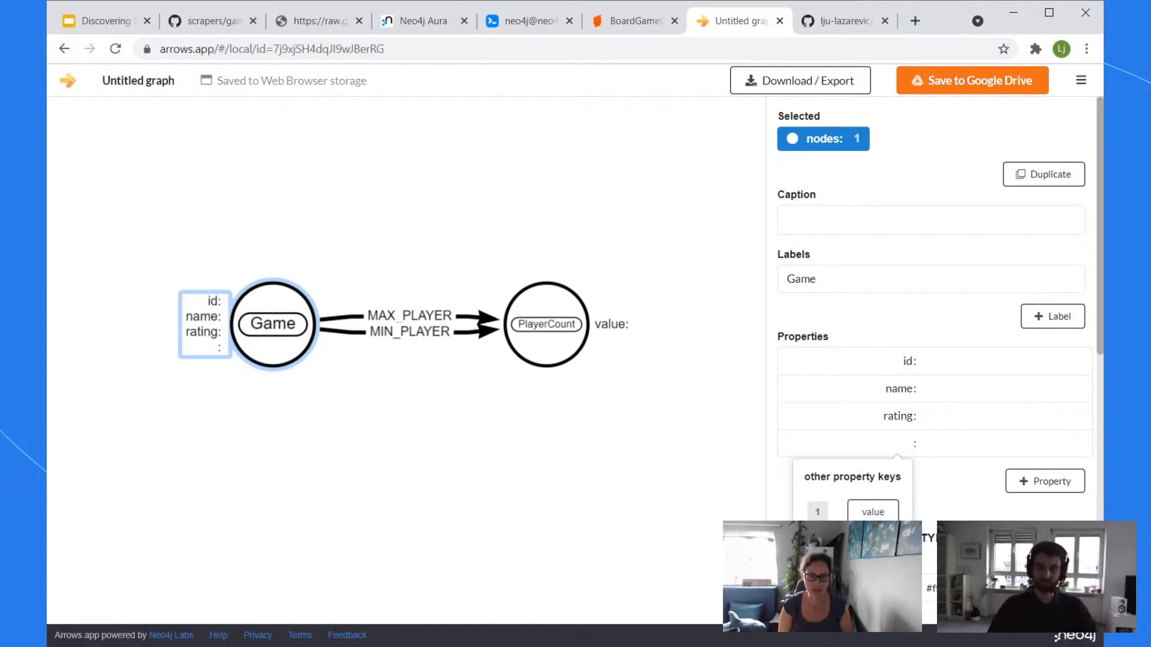
pyautogui.write('playingT')
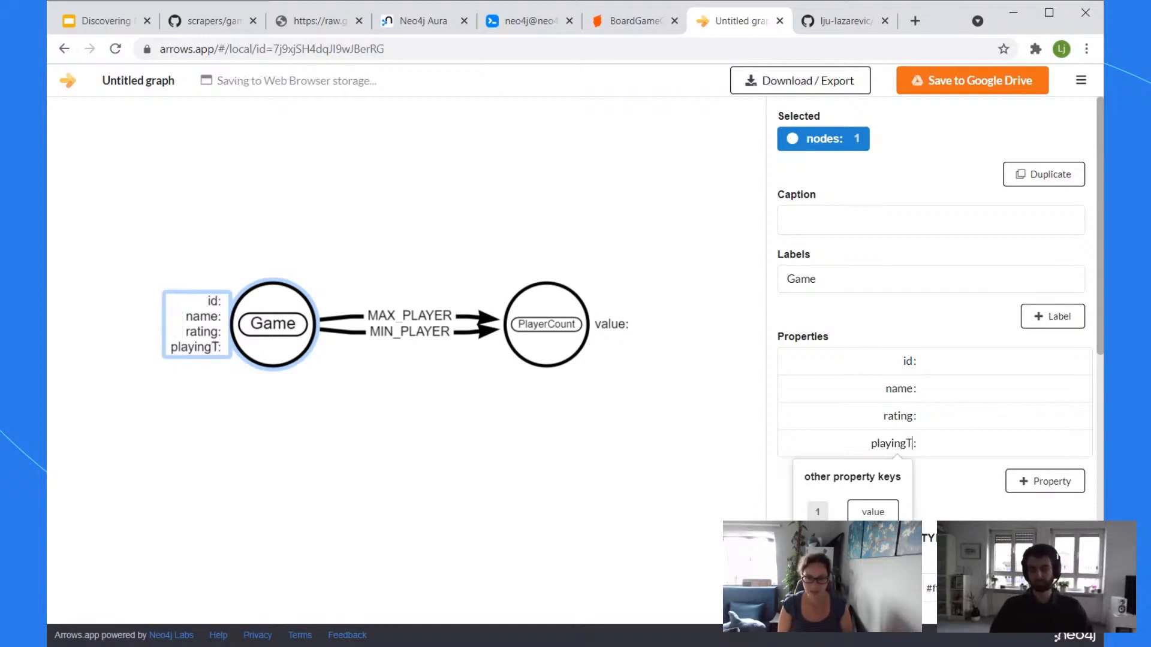
pyautogui.write('ime')
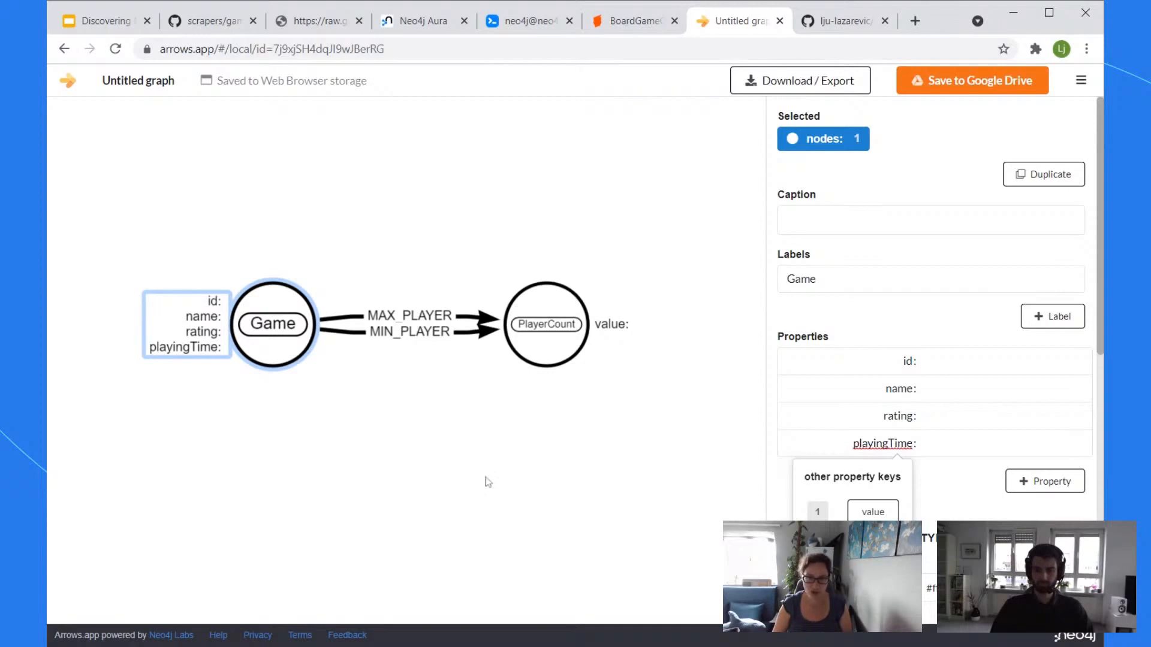
pyautogui.click(488, 482)
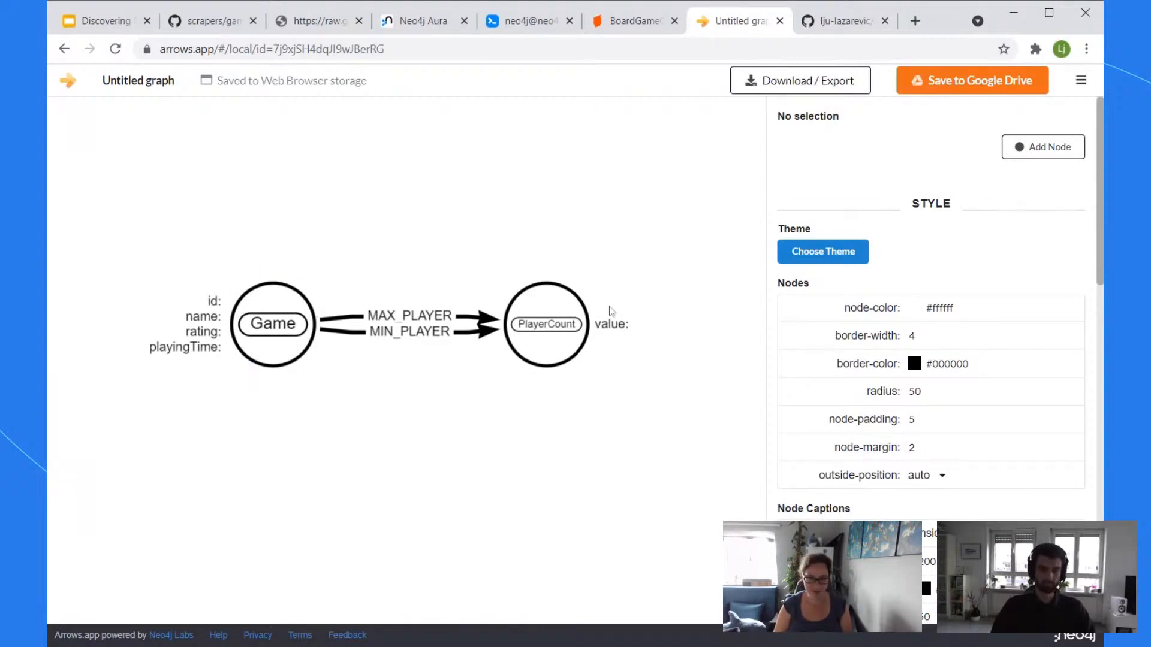
pyautogui.click(286, 358)
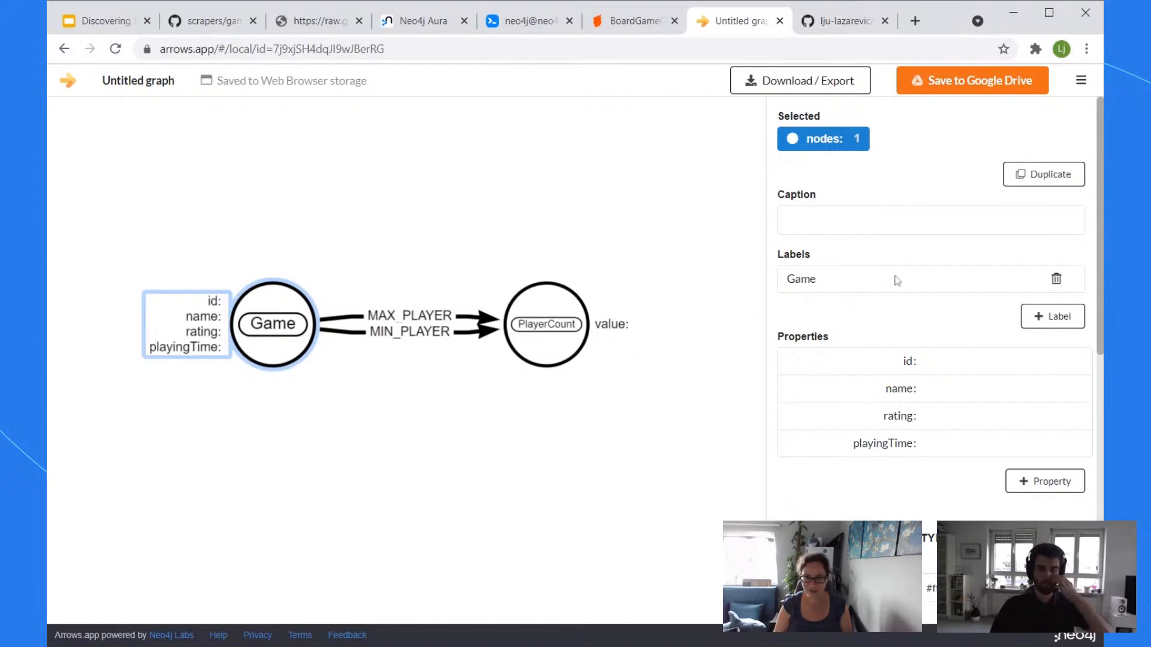
pyautogui.click(1046, 481)
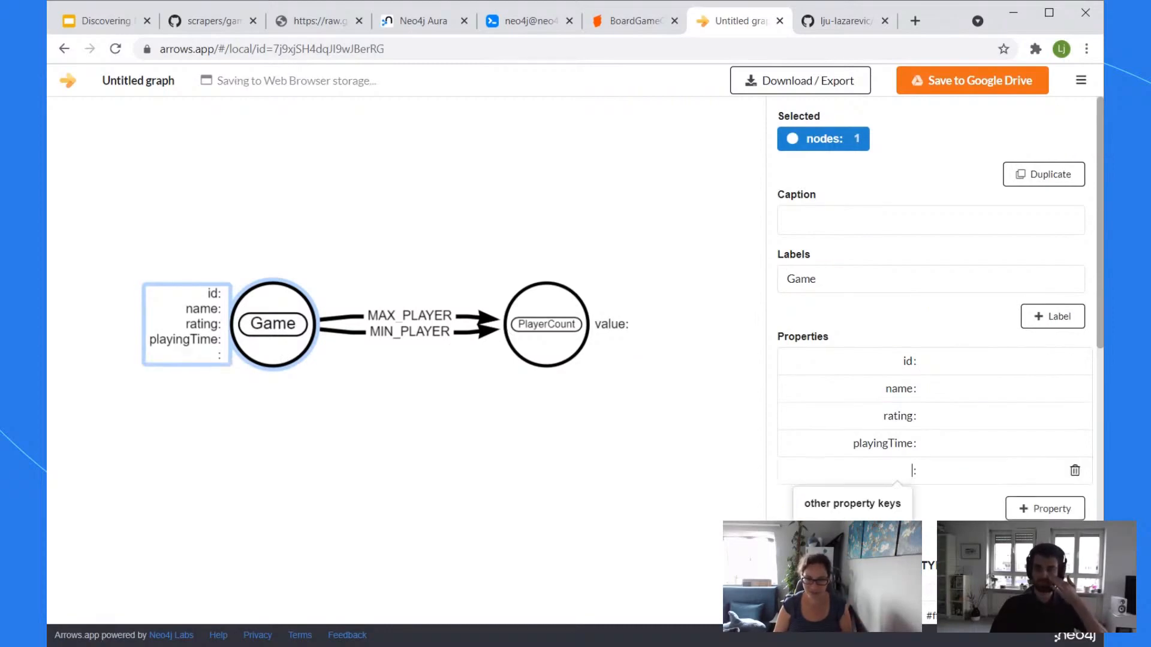
pyautogui.write('weight')
pyautogui.click(596, 413)
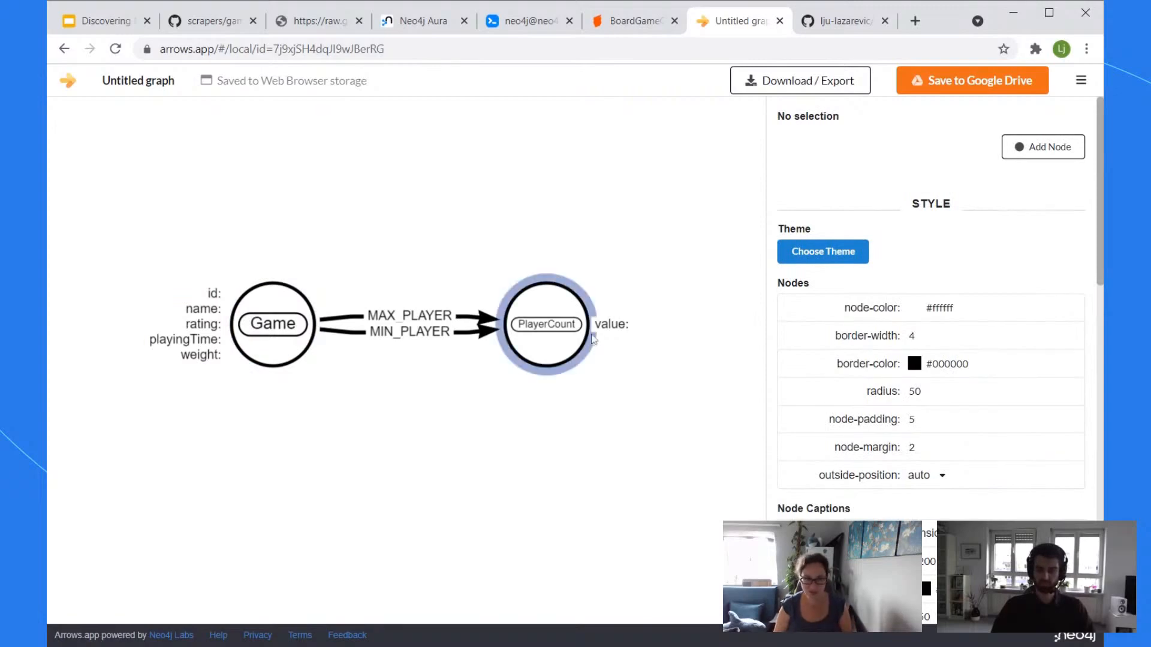
pyautogui.click(424, 23)
# Step: Rewrite line 2 as CREATE (g:Game {name:row.name, weight:row.average_weight, rating: ...})
pyautogui.click(528, 21)
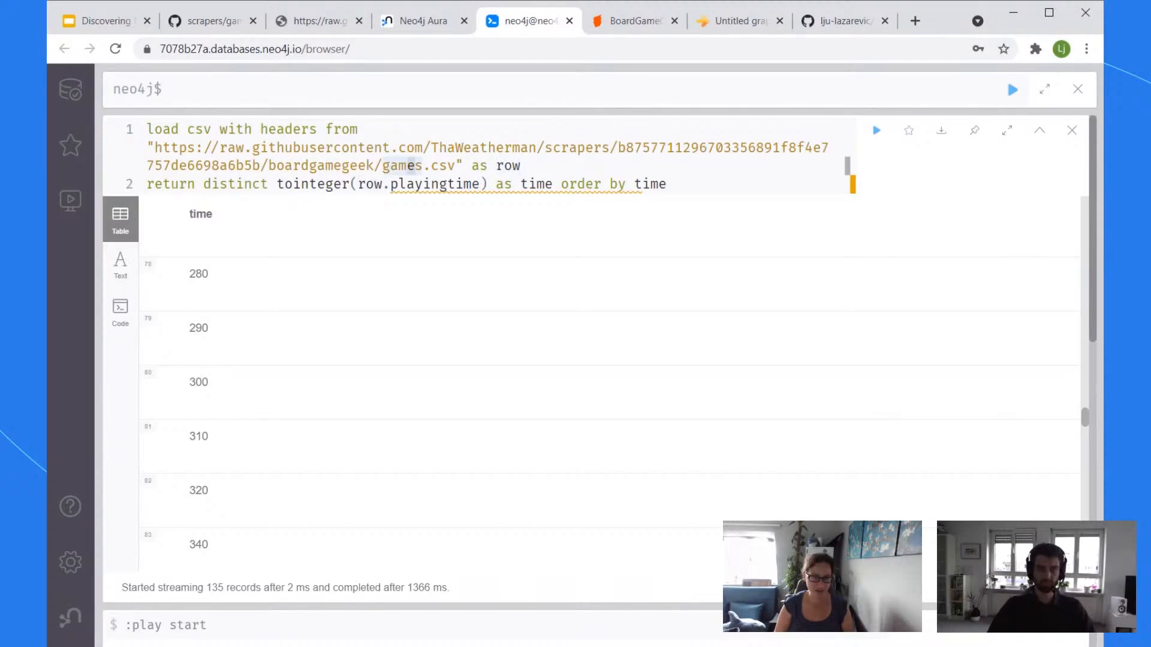
pyautogui.moveTo(669, 184); pyautogui.dragTo(147, 184)
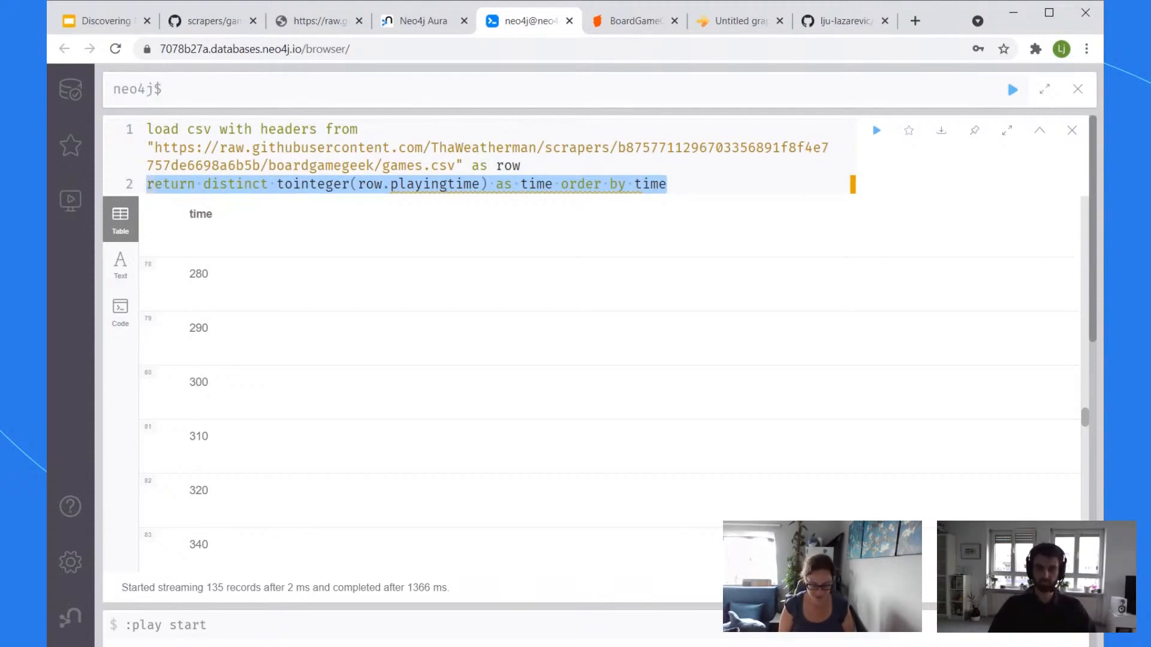
pyautogui.write('MERGE')
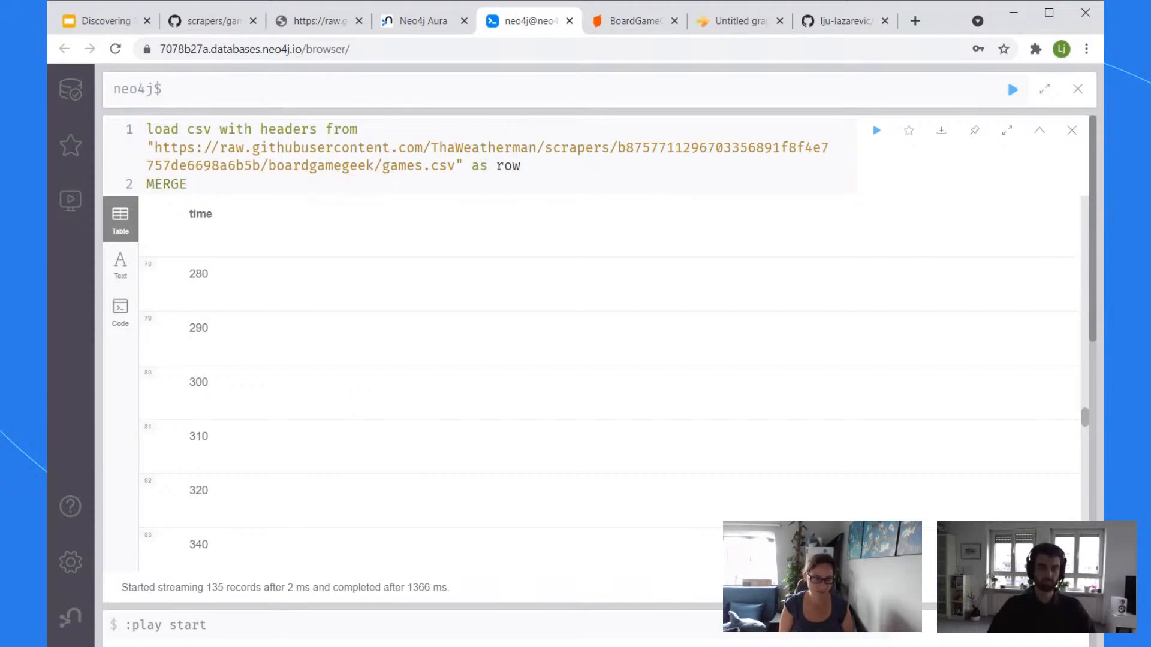
pyautogui.press('BackSpace')
pyautogui.press('BackSpace')
pyautogui.press('BackSpace')
pyautogui.press('BackSpace')
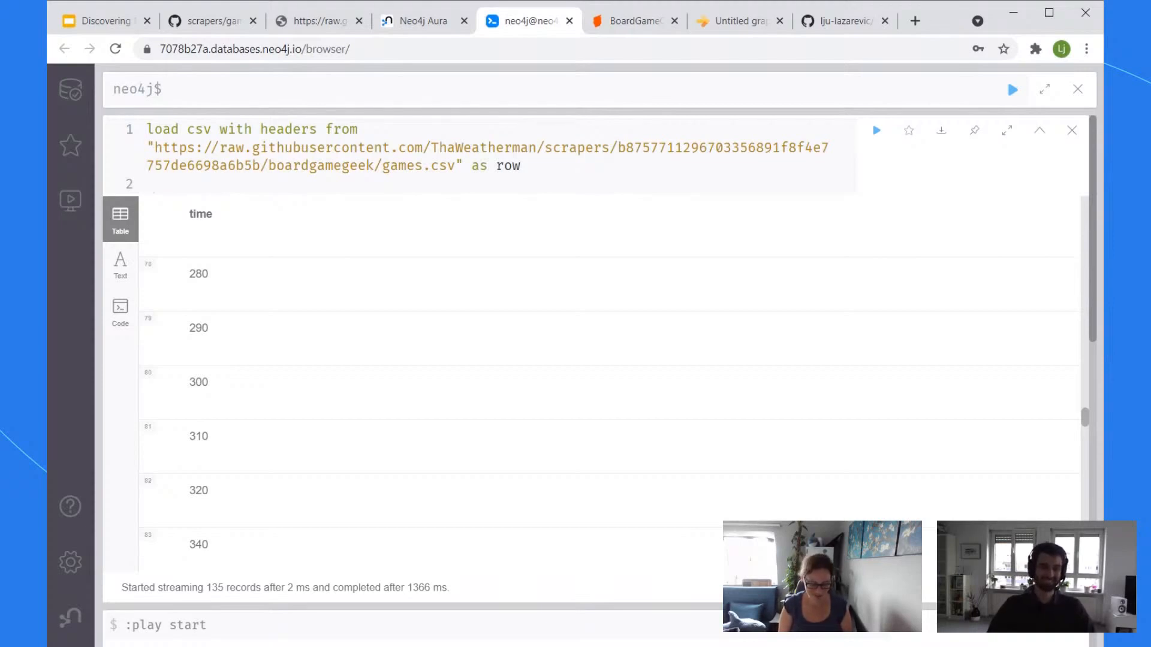
pyautogui.write('CREATE (g:Game')
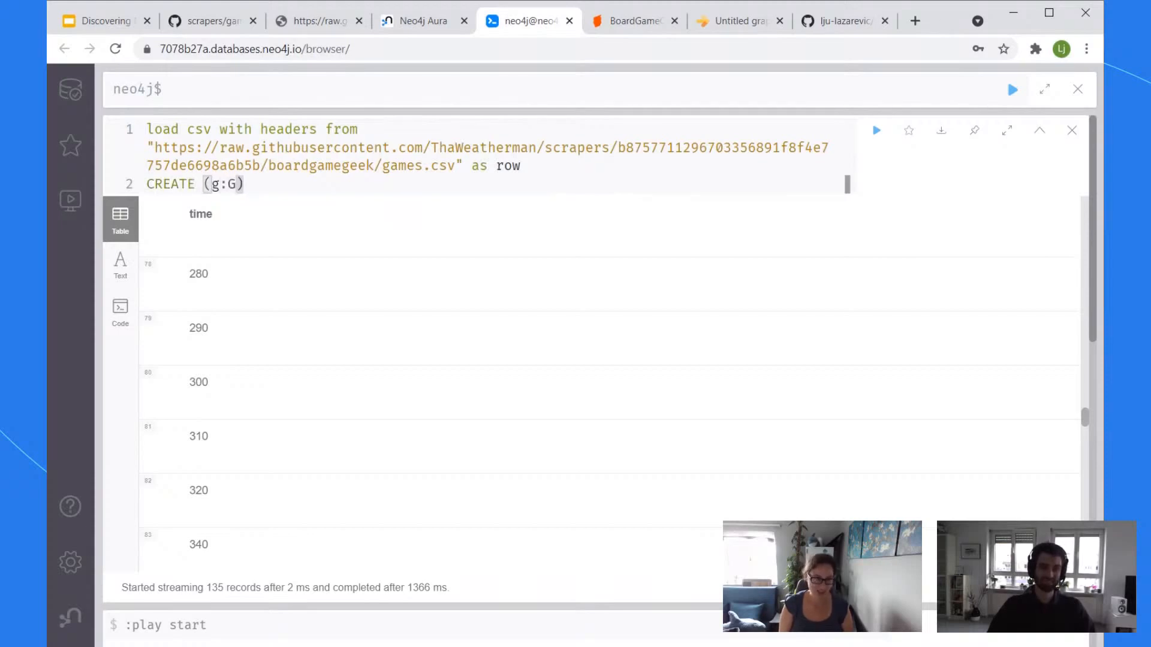
pyautogui.write(' {name')
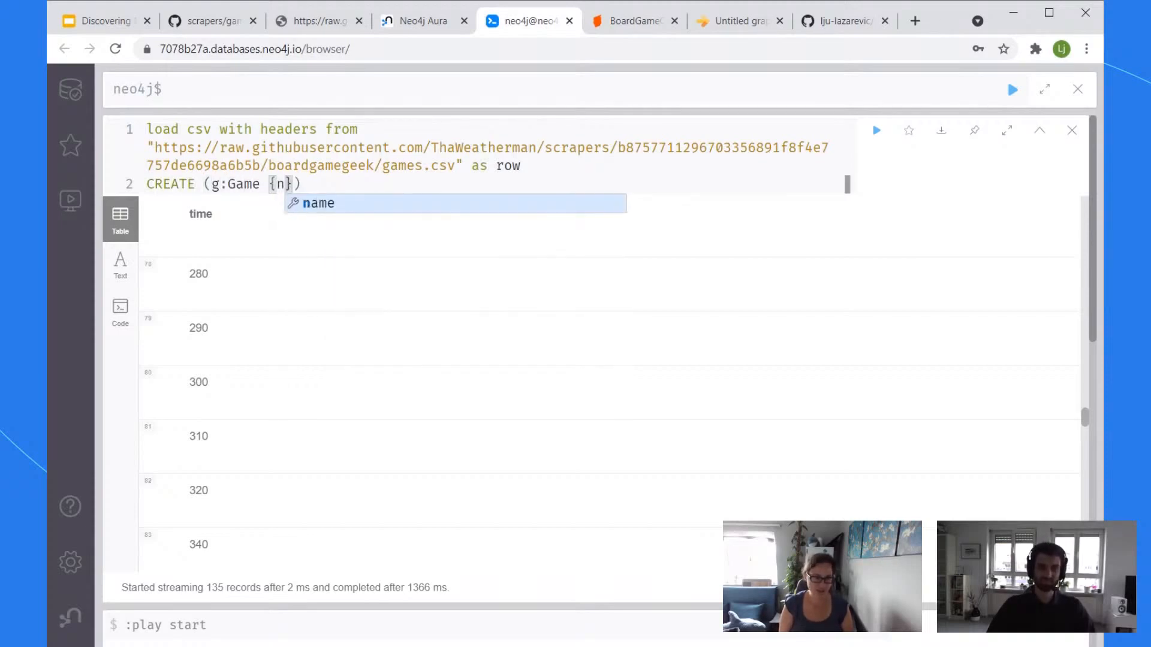
pyautogui.write(':row.name, ')
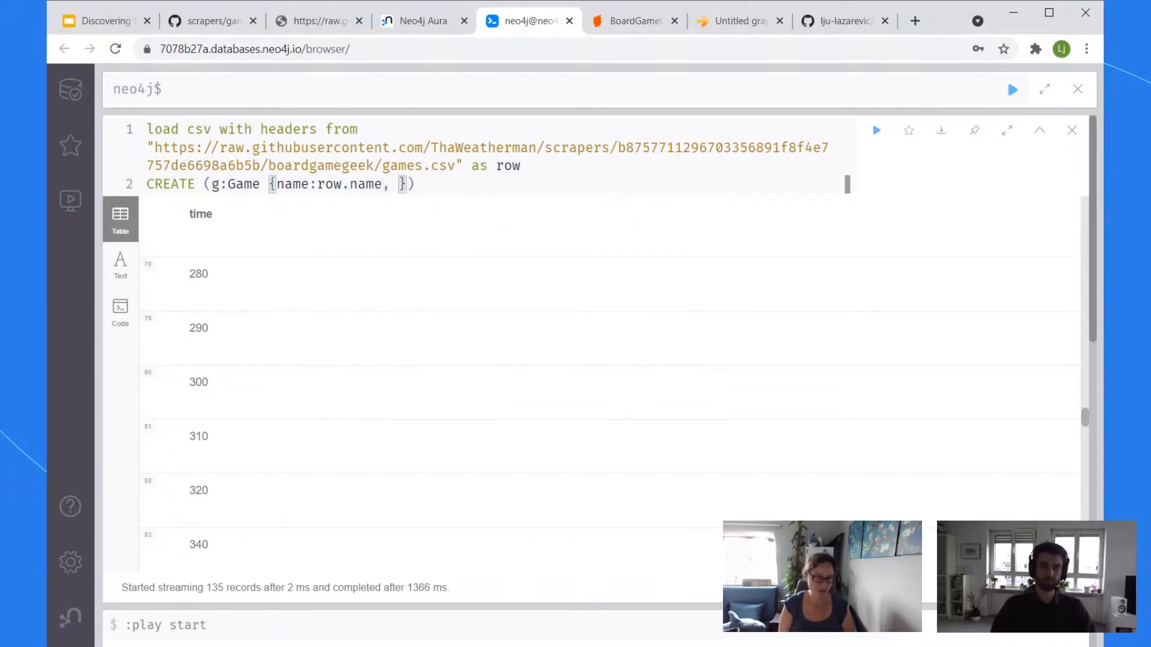
pyautogui.write('weight')
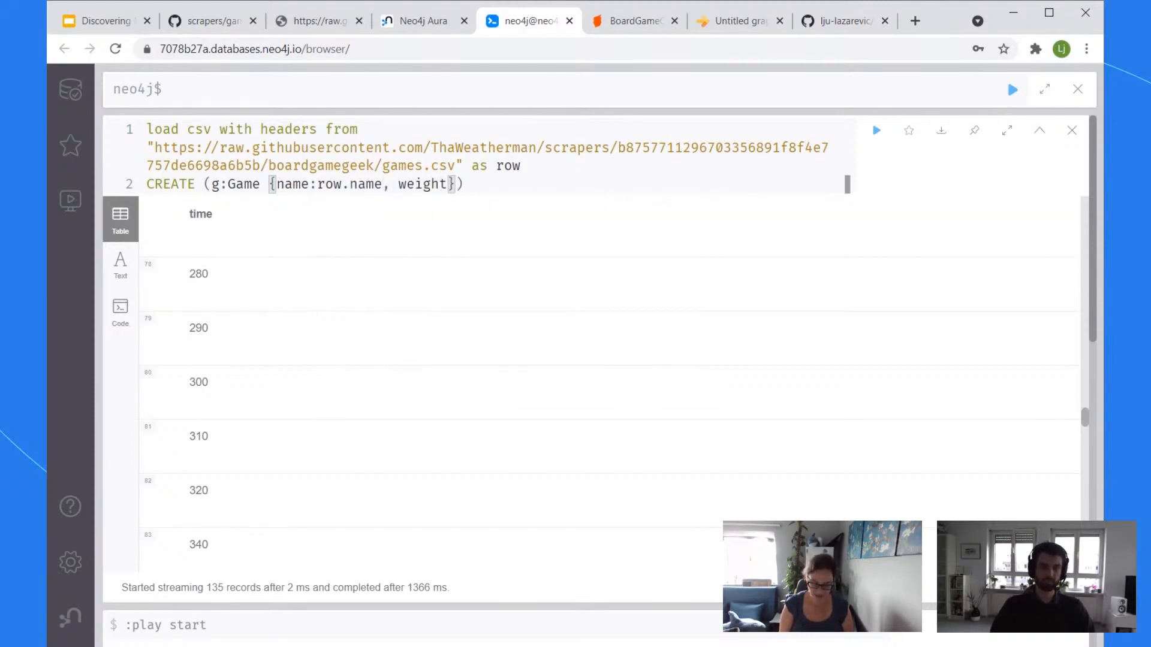
pyautogui.write(':row.')
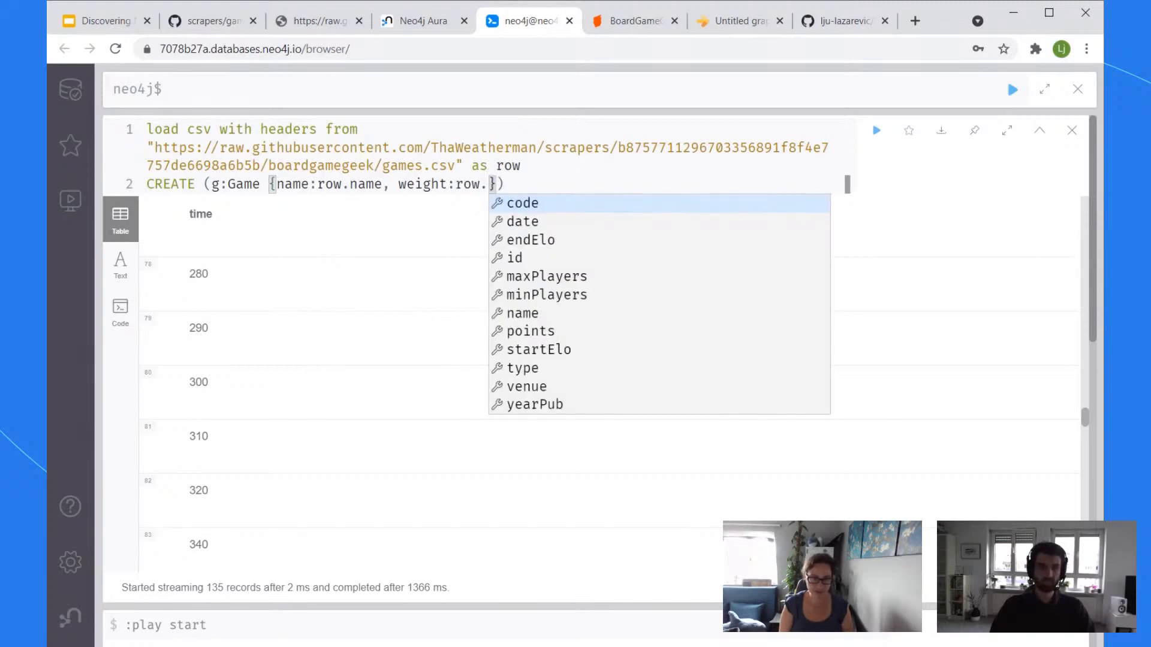
pyautogui.write('average_')
pyautogui.write('weight, r')
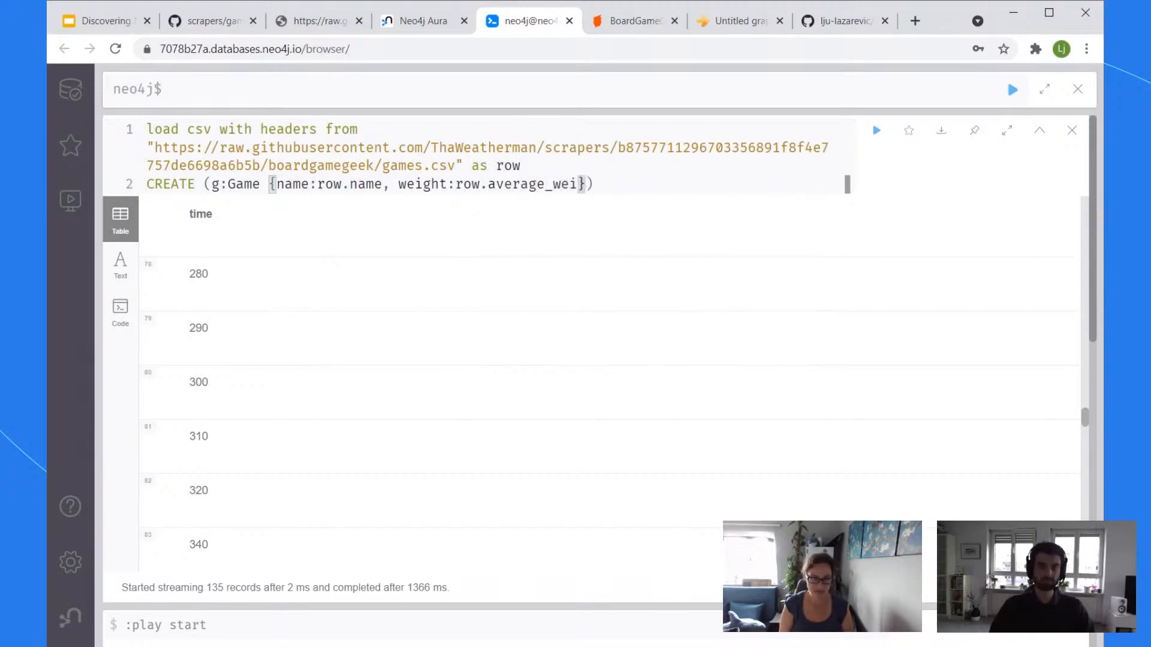
pyautogui.write('ating:')
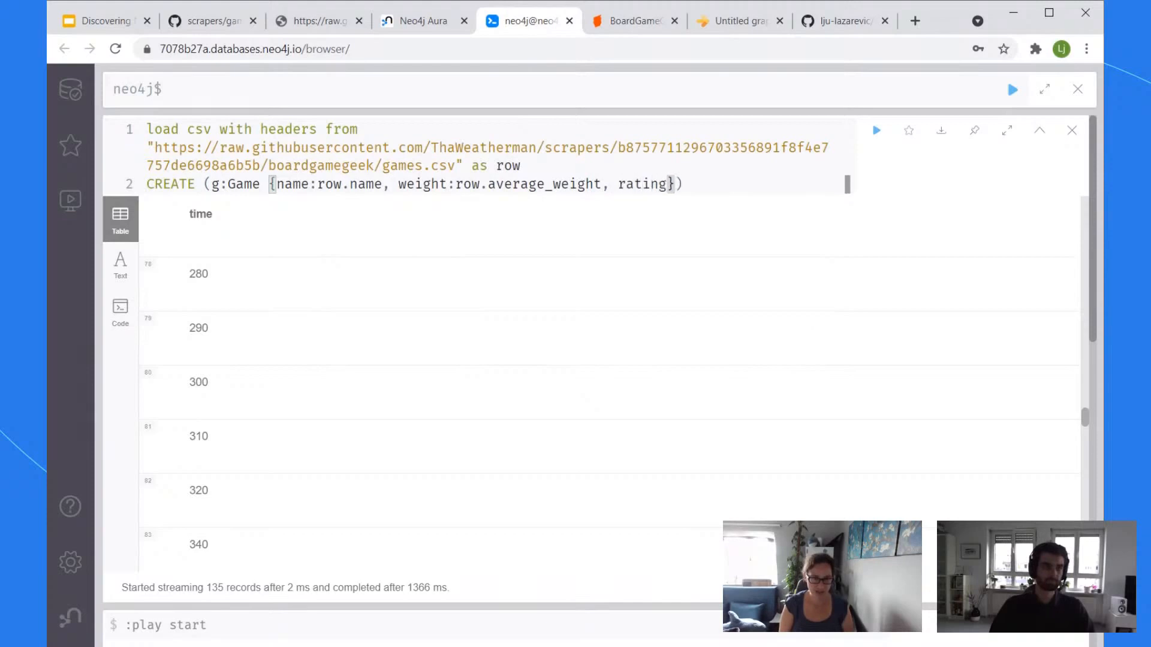
pyautogui.write('roow')
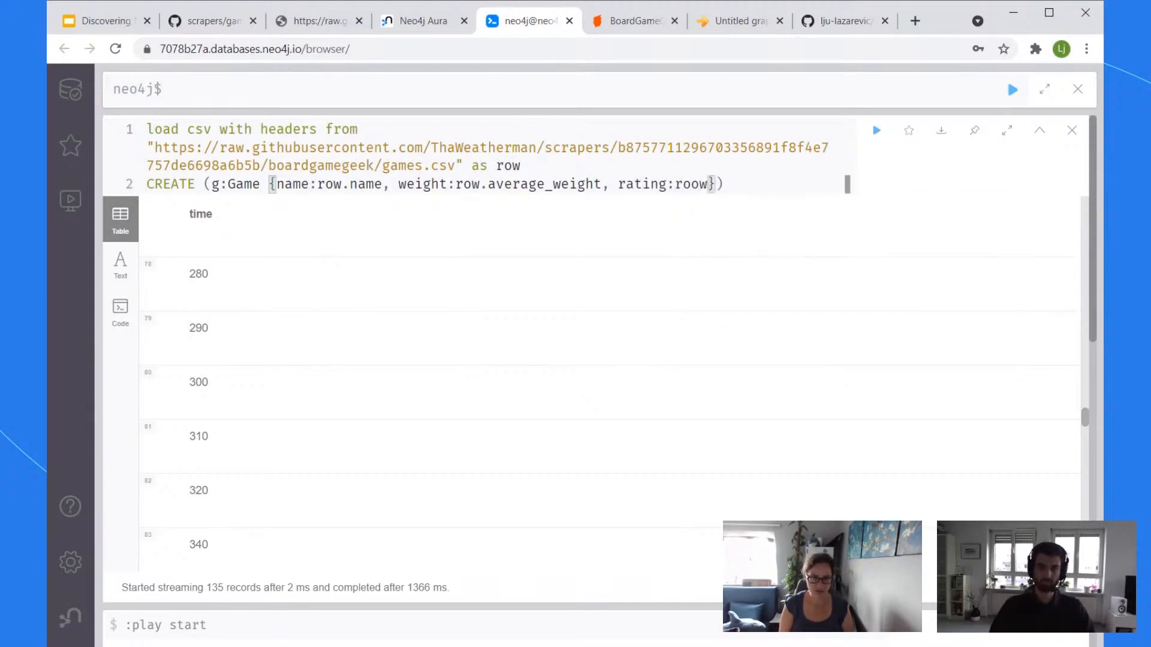
# Step: Set rating to row.average_rating and add playingTime:row.playingtime on a new line
pyautogui.press('BackSpace')
pyautogui.press('BackSpace')
pyautogui.write('w.average_')
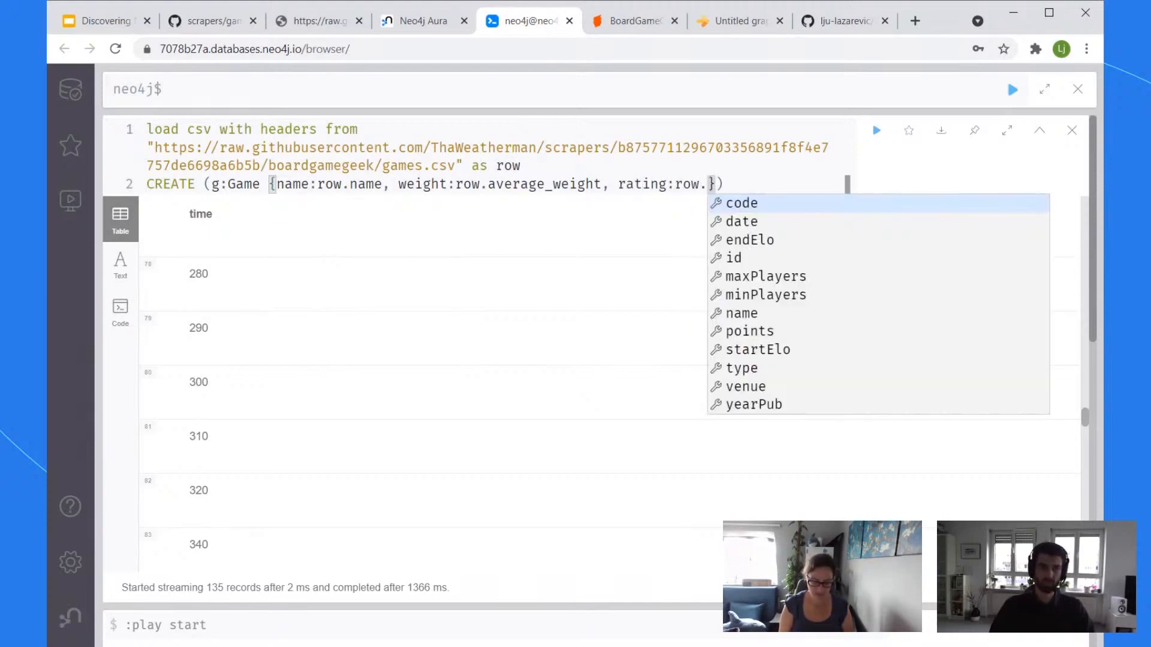
pyautogui.write('rating, ')
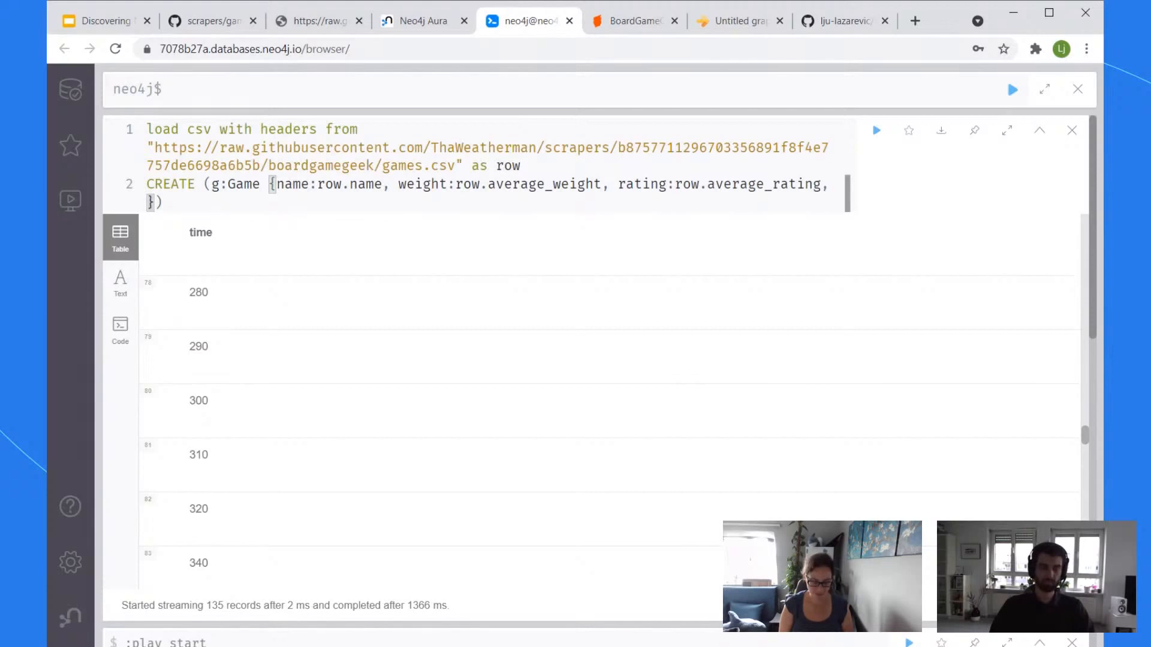
pyautogui.write('playingTime')
pyautogui.press('Return')
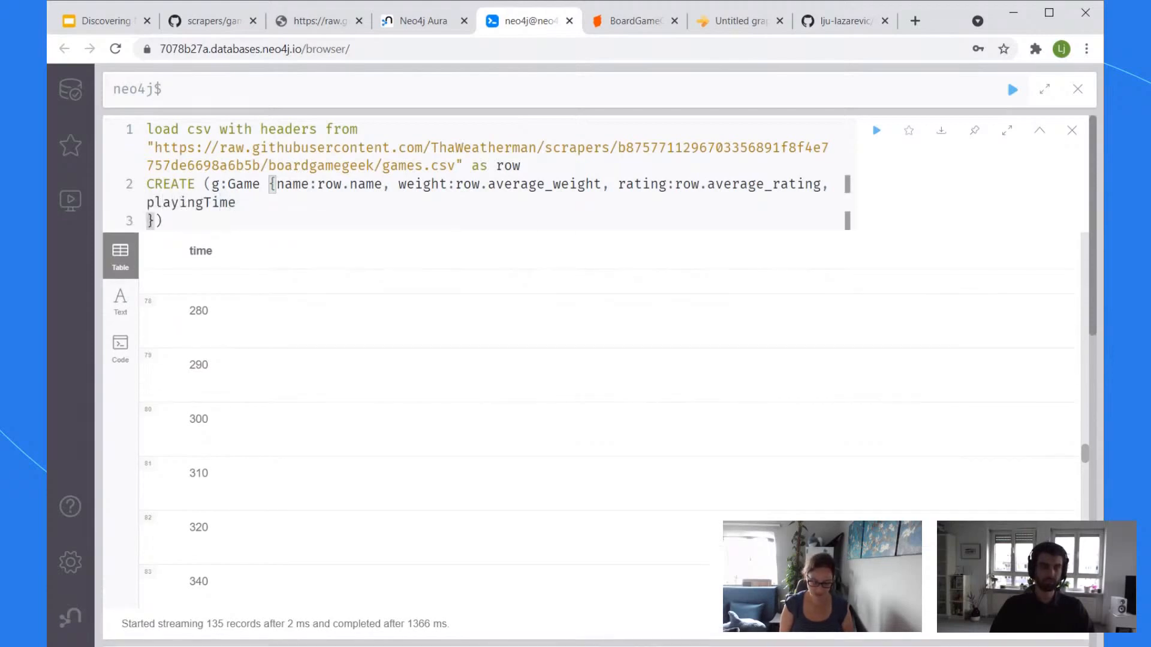
pyautogui.write(':row.')
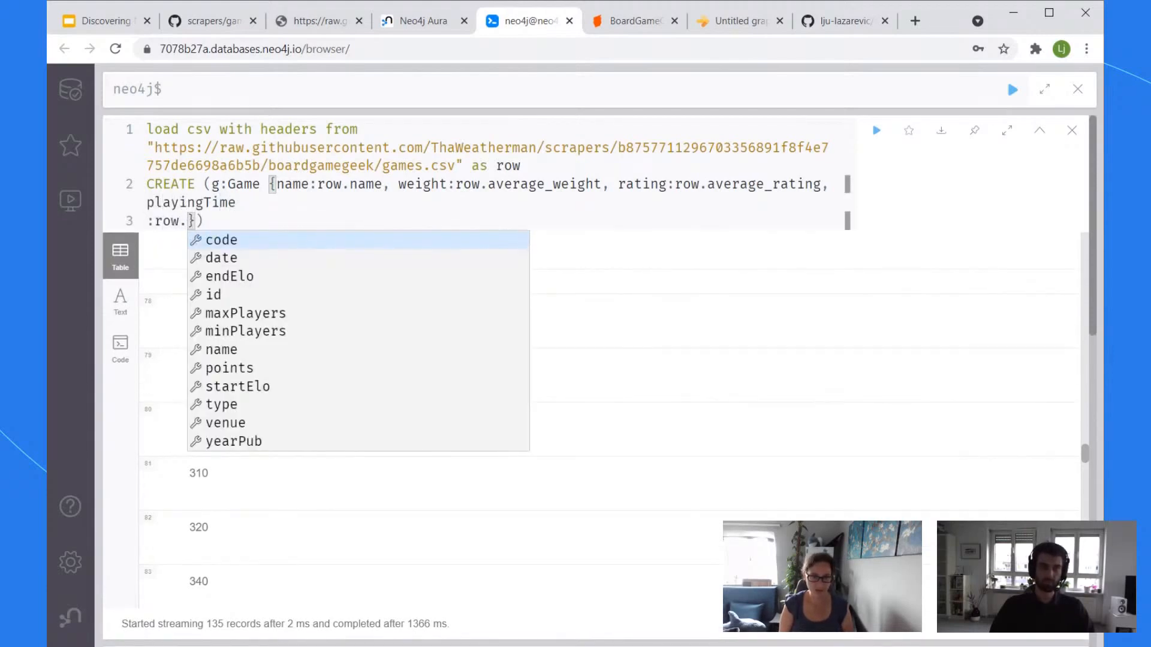
pyautogui.write('playingTim')
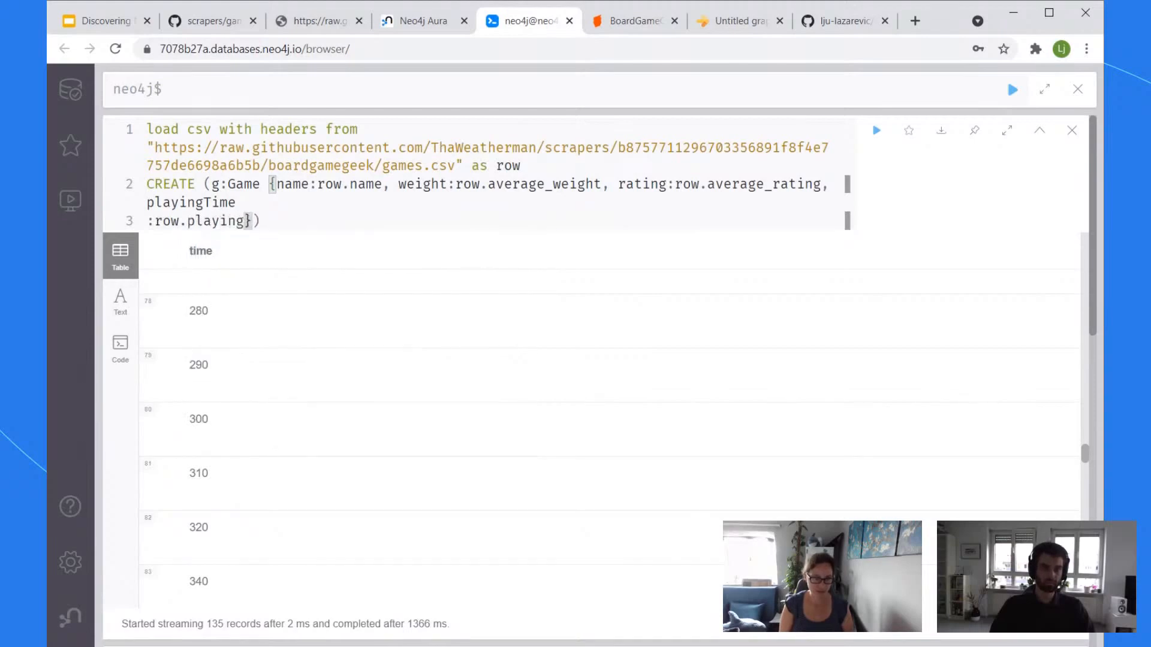
pyautogui.press('BackSpace')
pyautogui.press('BackSpace')
pyautogui.press('BackSpace')
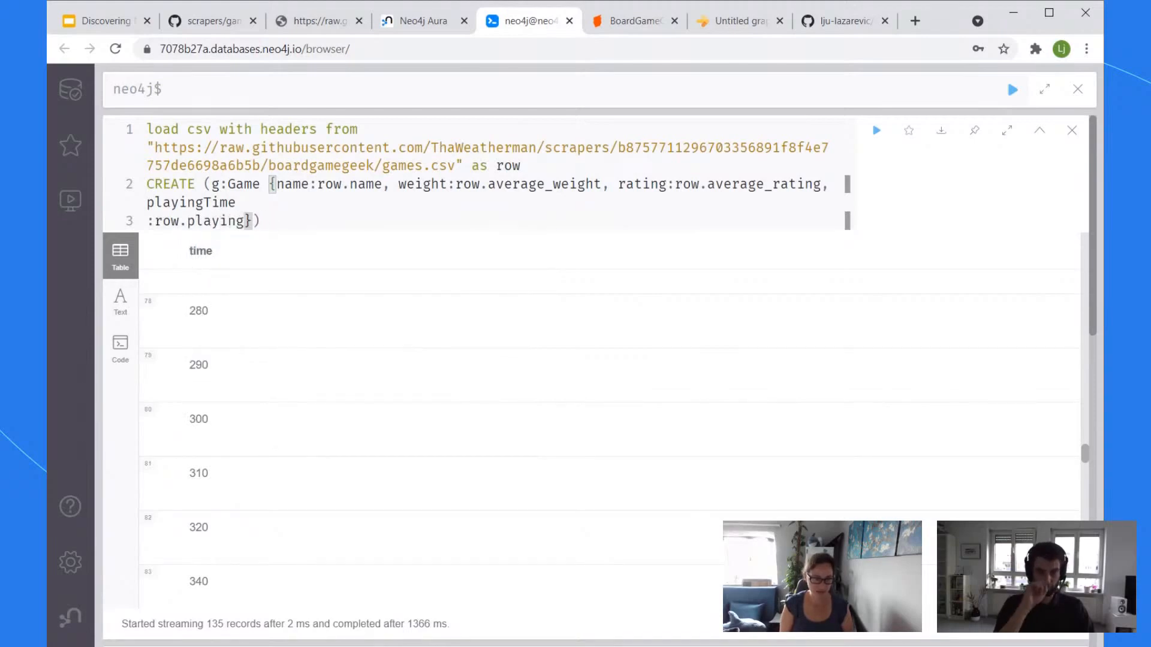
pyautogui.write('_time')
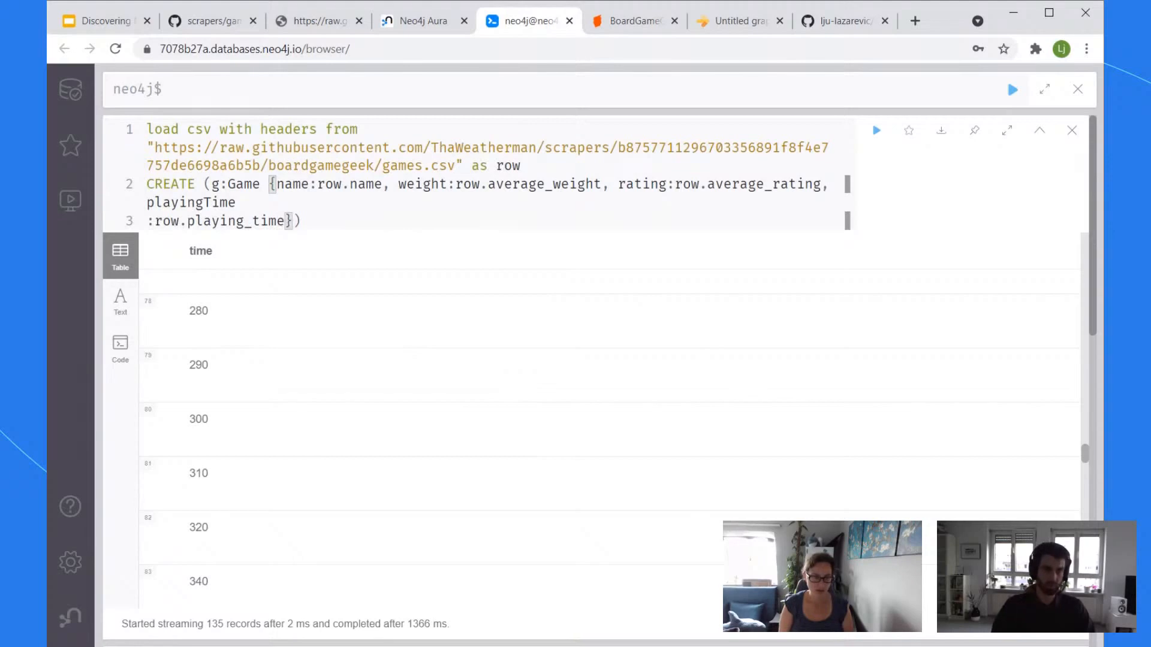
pyautogui.press('Left')
pyautogui.press('Left')
pyautogui.press('Left')
pyautogui.press('Left')
pyautogui.press('BackSpace')
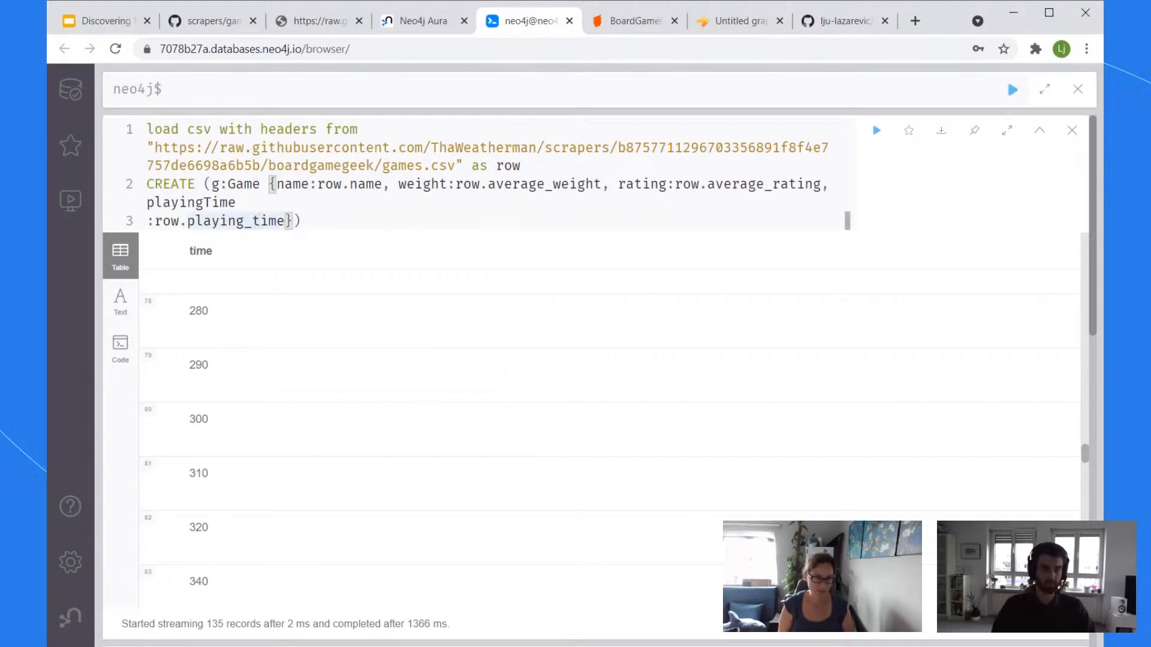
pyautogui.press('Right')
pyautogui.press('Right')
pyautogui.press('Right')
pyautogui.press('Right')
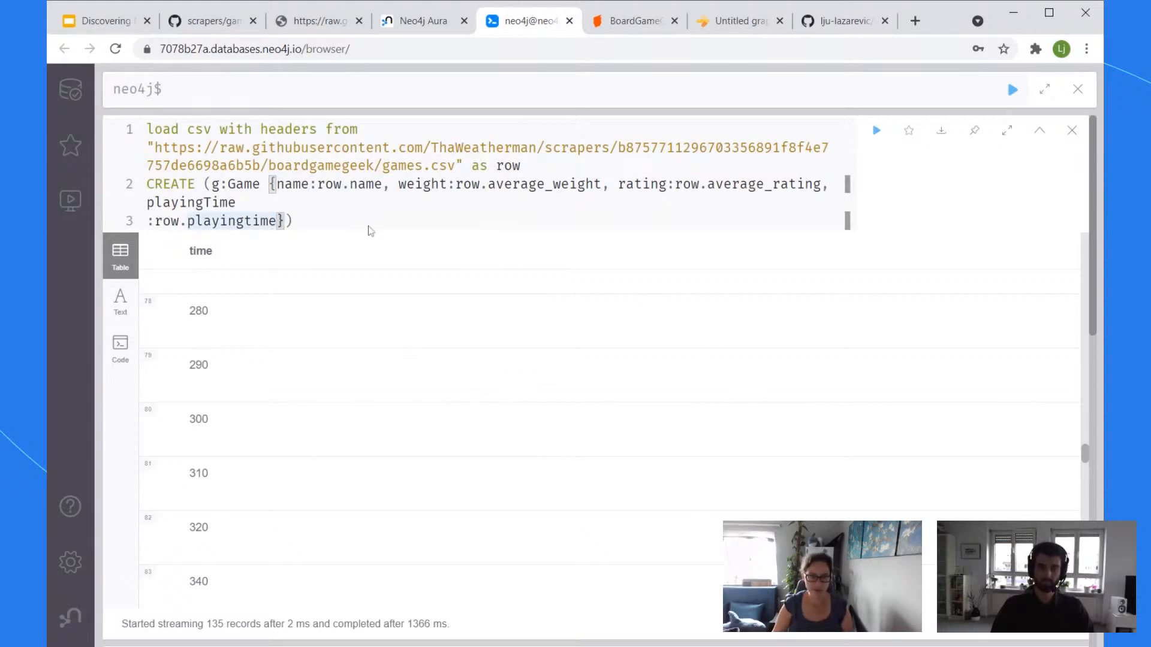
# Step: Add id:row.id to the Game node's properties and begin a new line below
pyautogui.click(736, 28)
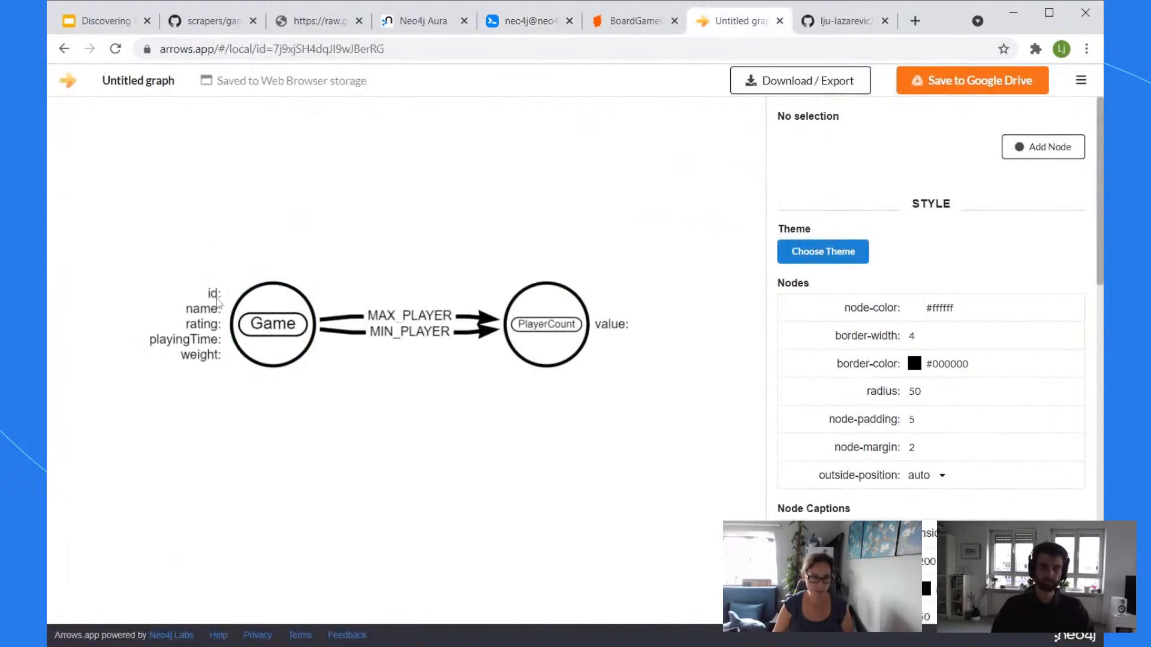
pyautogui.click(529, 29)
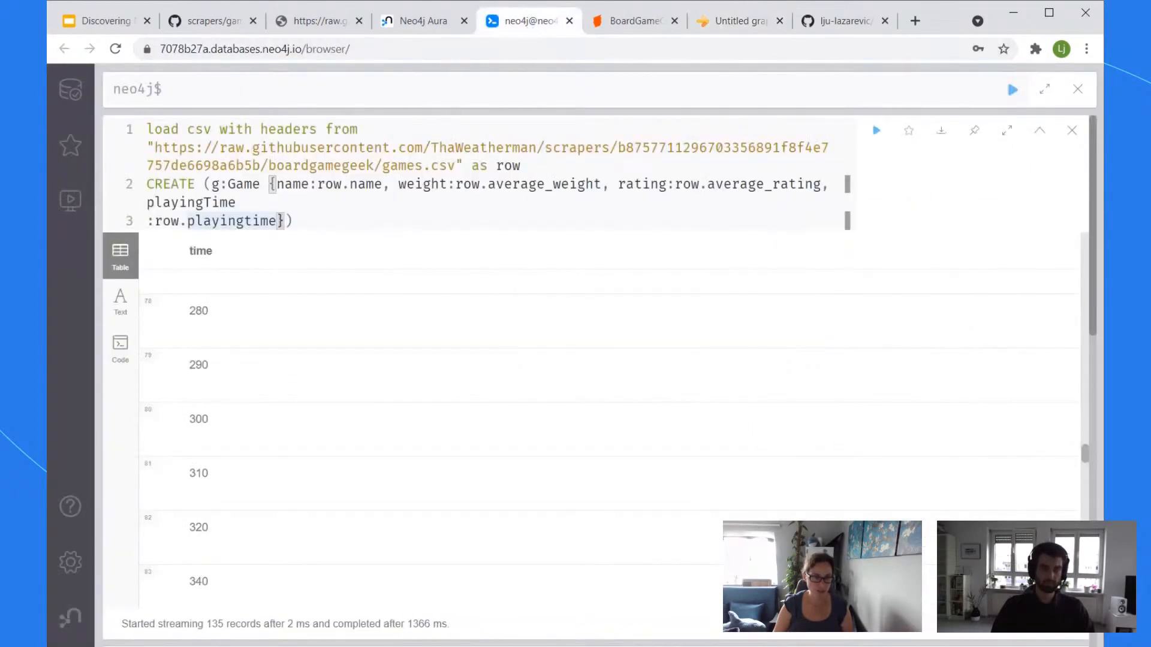
pyautogui.write(', row')
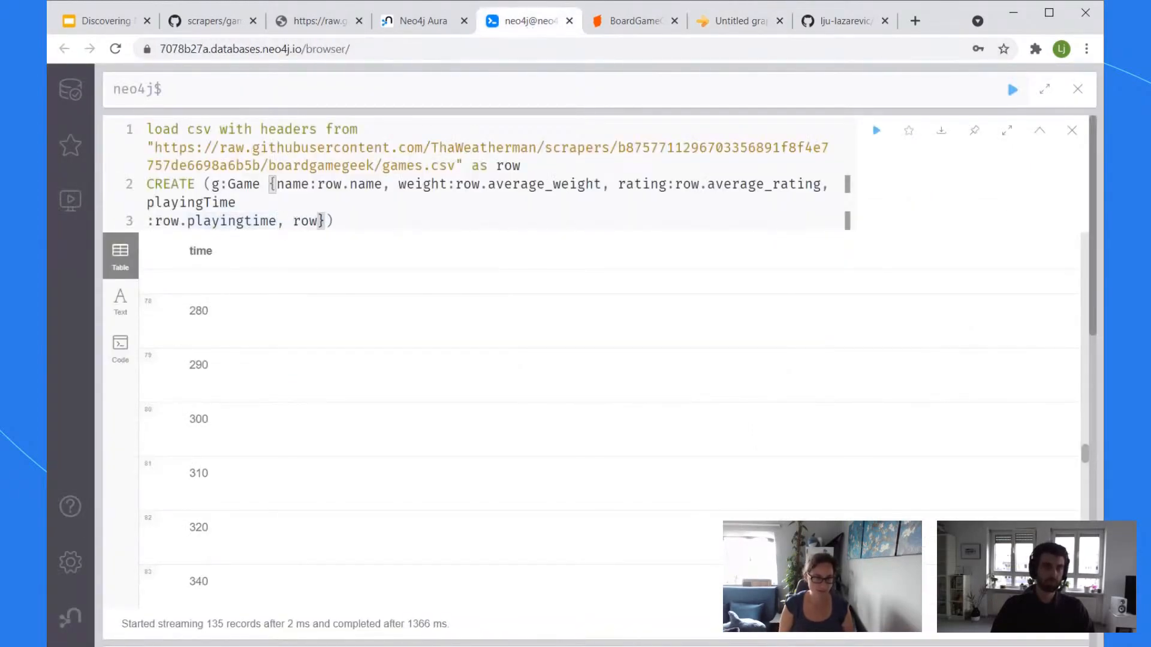
pyautogui.press('BackSpace')
pyautogui.press('BackSpace')
pyautogui.press('BackSpace')
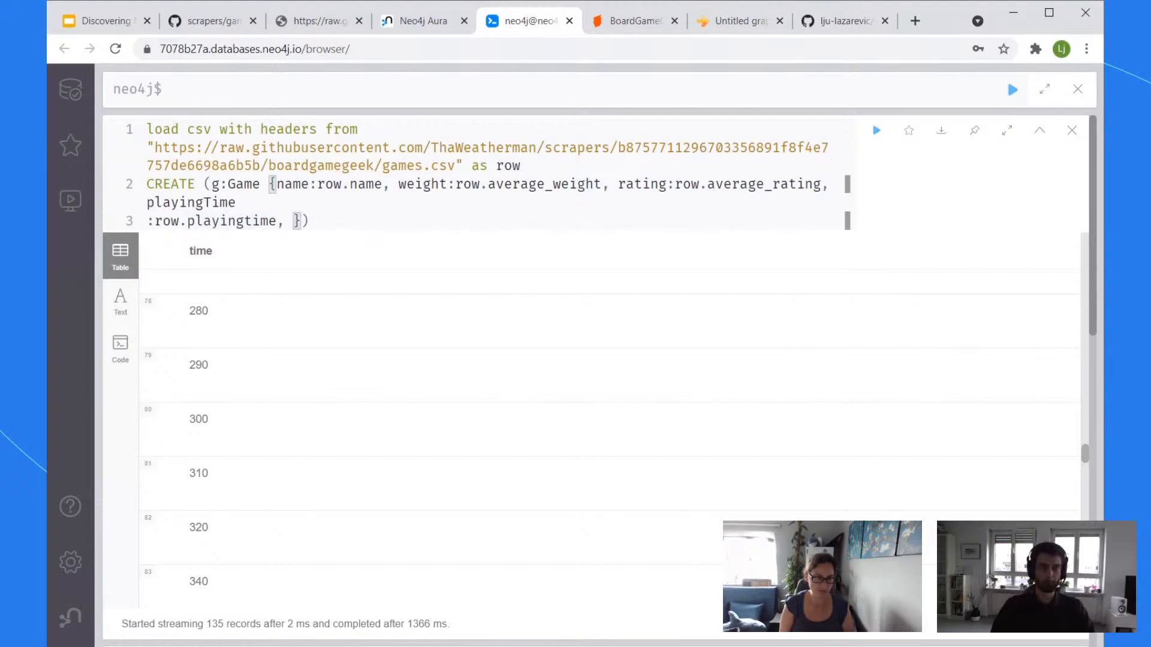
pyautogui.write('id:')
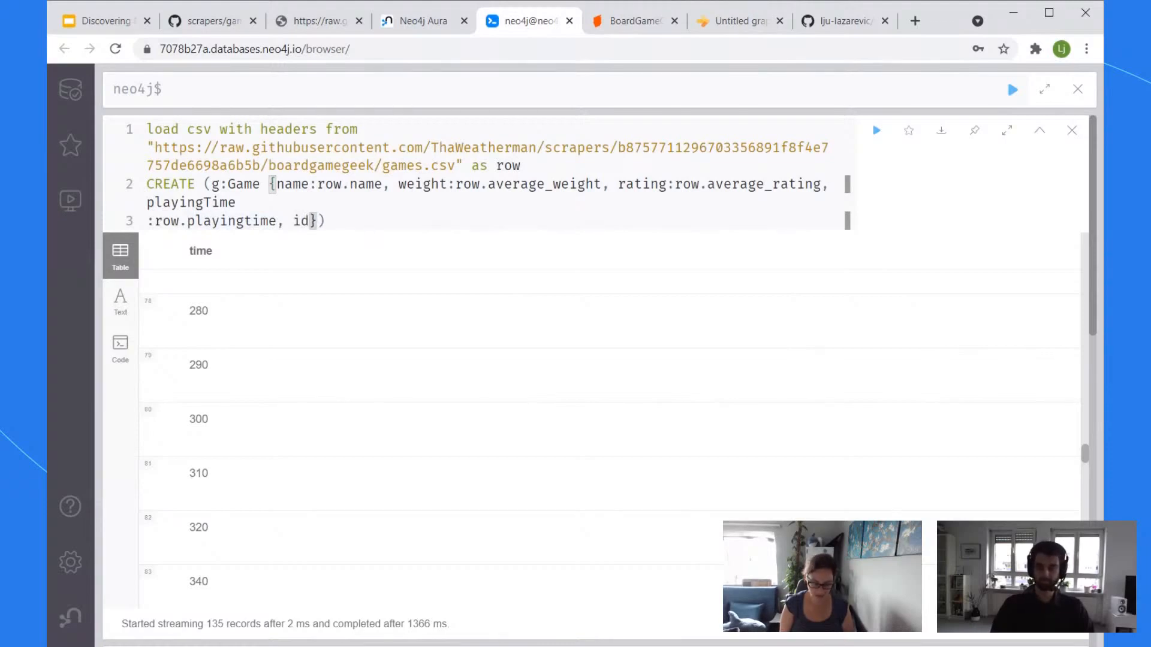
pyautogui.write('row.p')
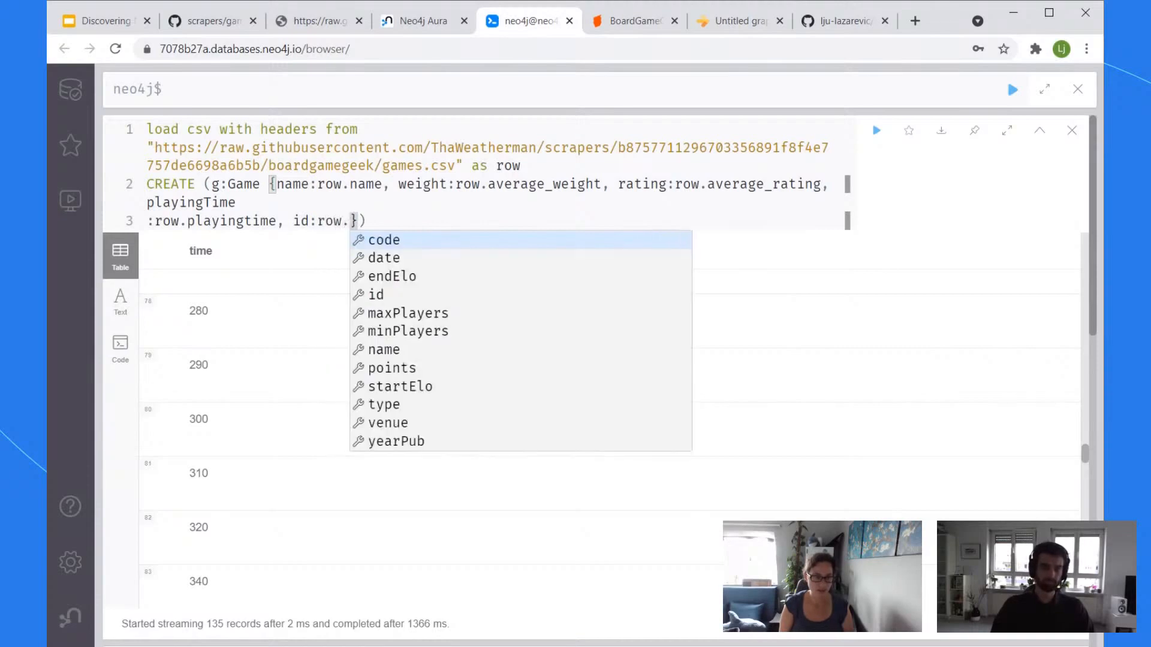
pyautogui.press('BackSpace')
pyautogui.write('id')
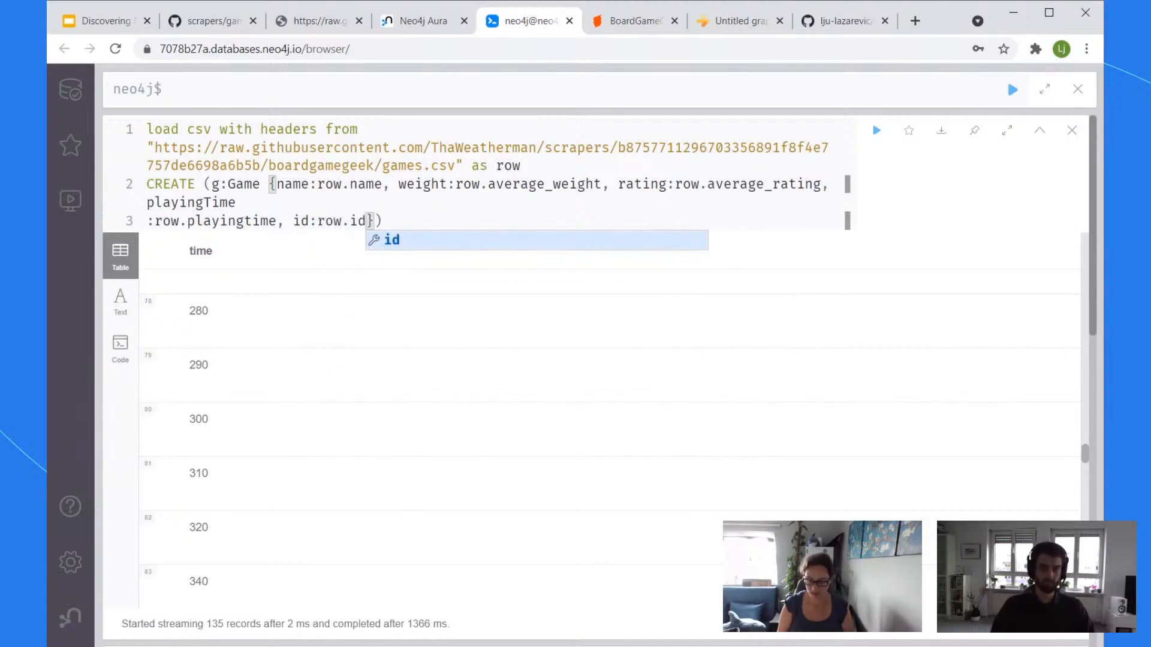
pyautogui.press('Right')
pyautogui.press('Right')
pyautogui.press('Return')
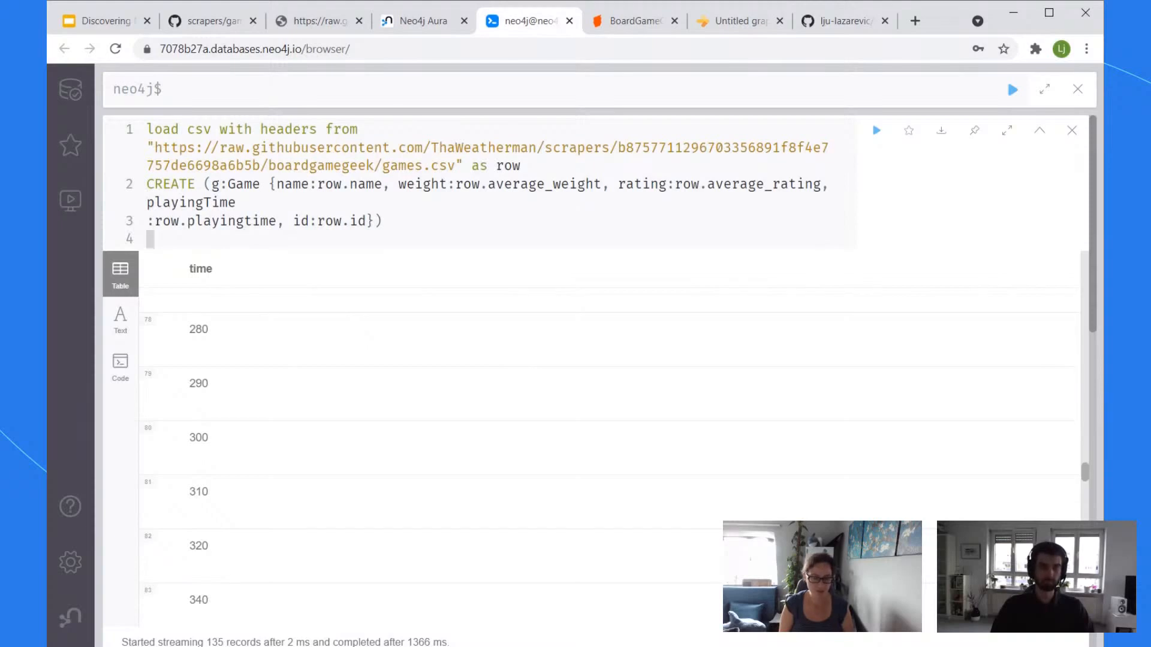
# Step: Add MERGE (p:PlayerCount {value:row.min_players}) on a new line
pyautogui.write('MERGE ')
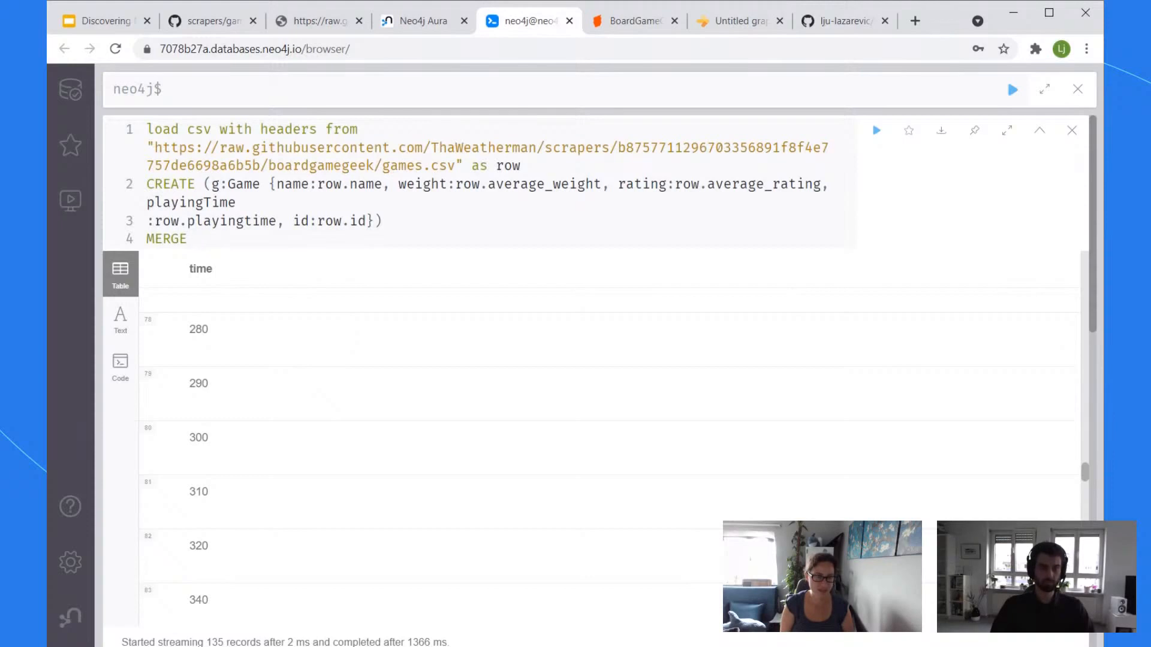
pyautogui.write('(')
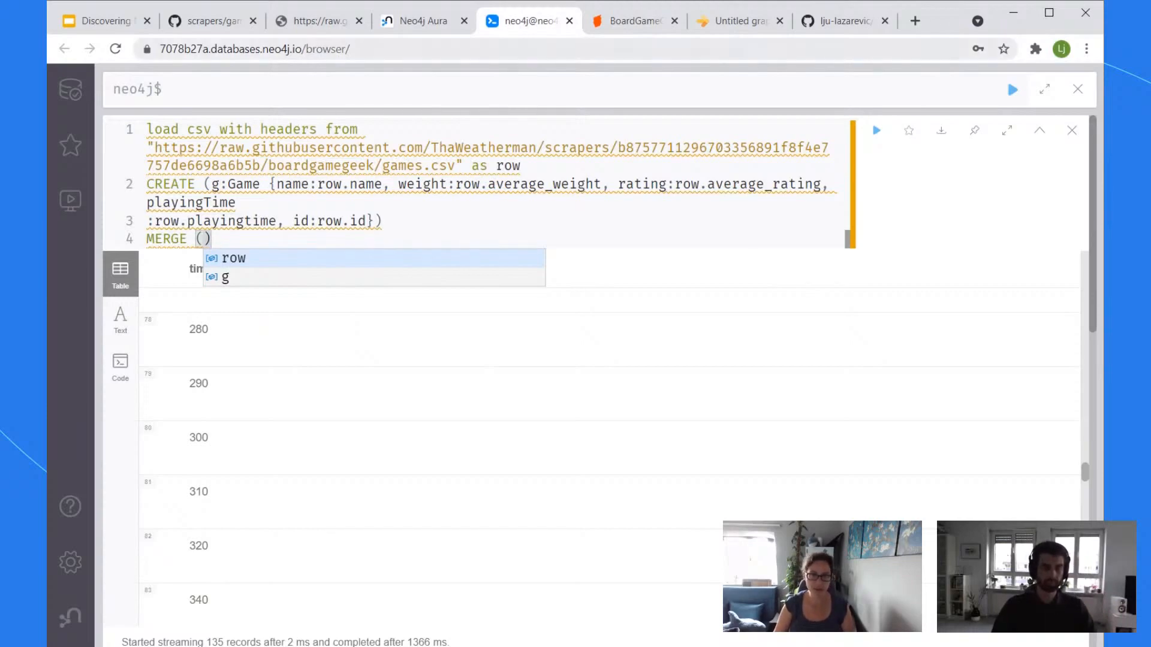
pyautogui.click(741, 21)
pyautogui.click(516, 23)
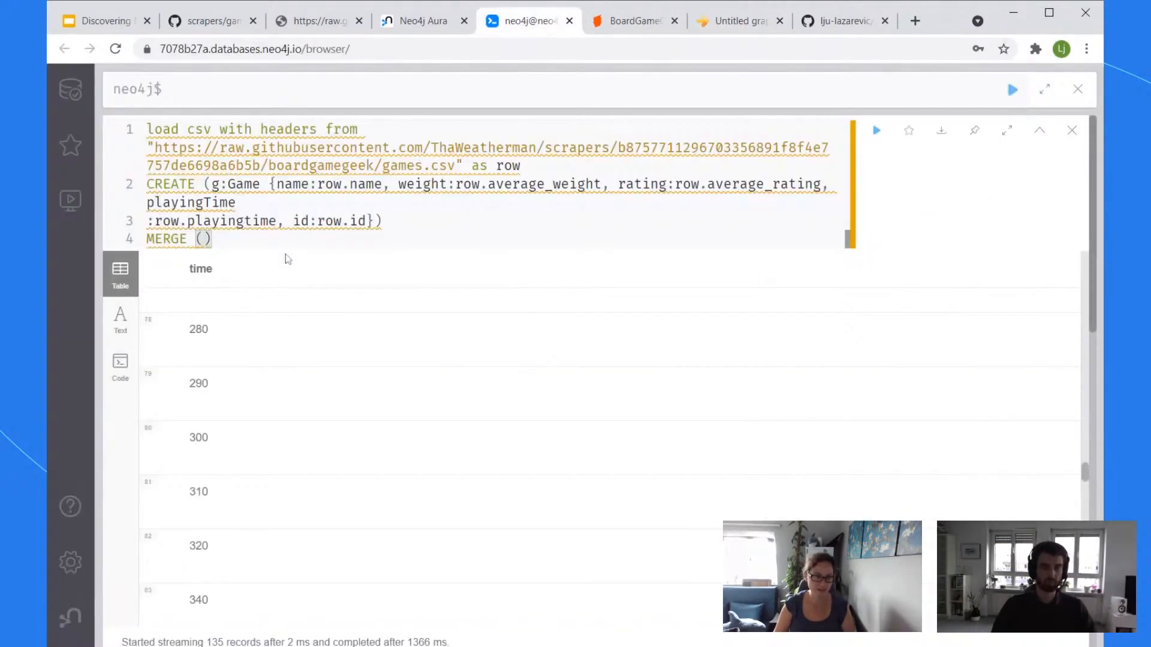
pyautogui.write('p:P')
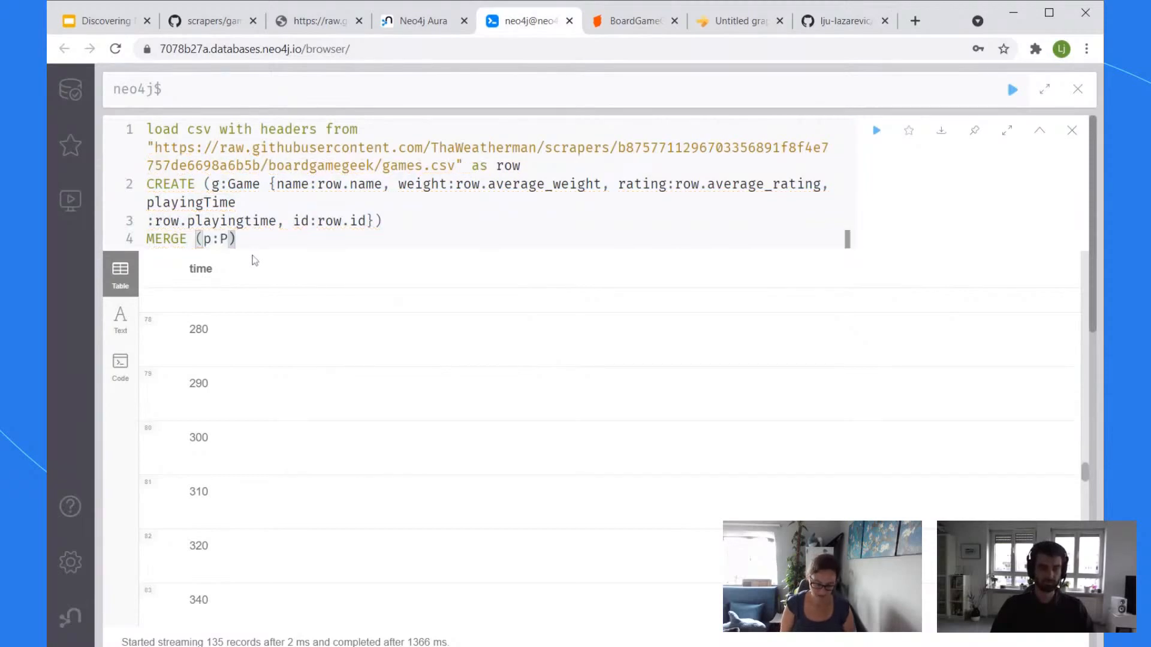
pyautogui.write('layerCount')
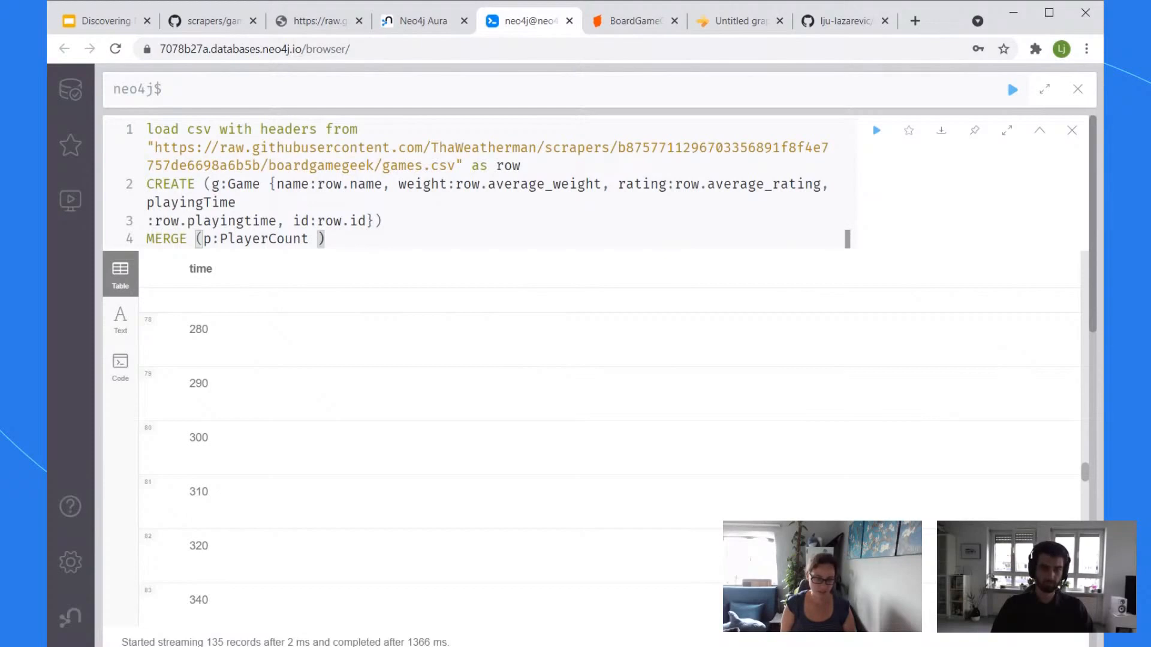
pyautogui.write('{value')
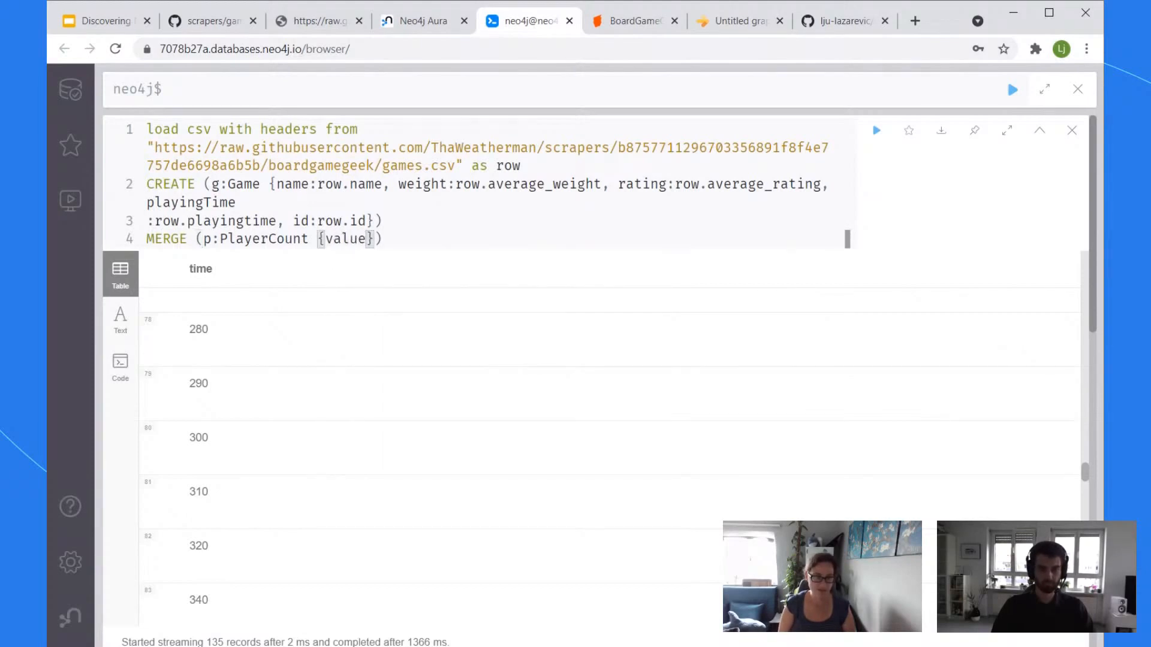
pyautogui.write(':row.')
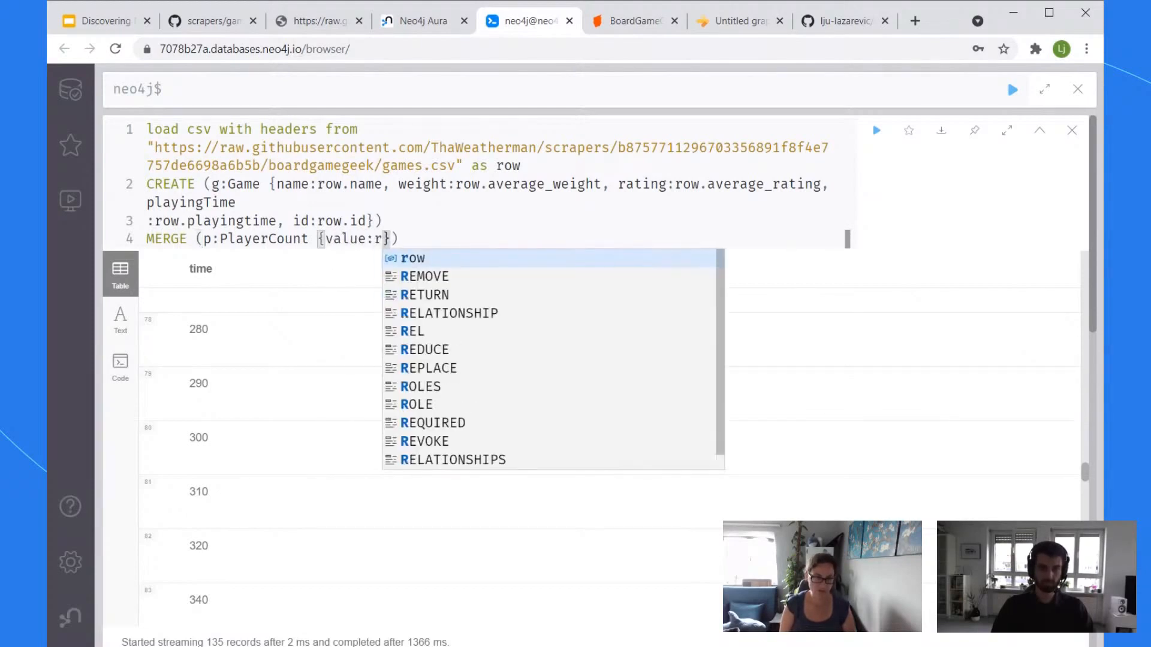
pyautogui.write('m')
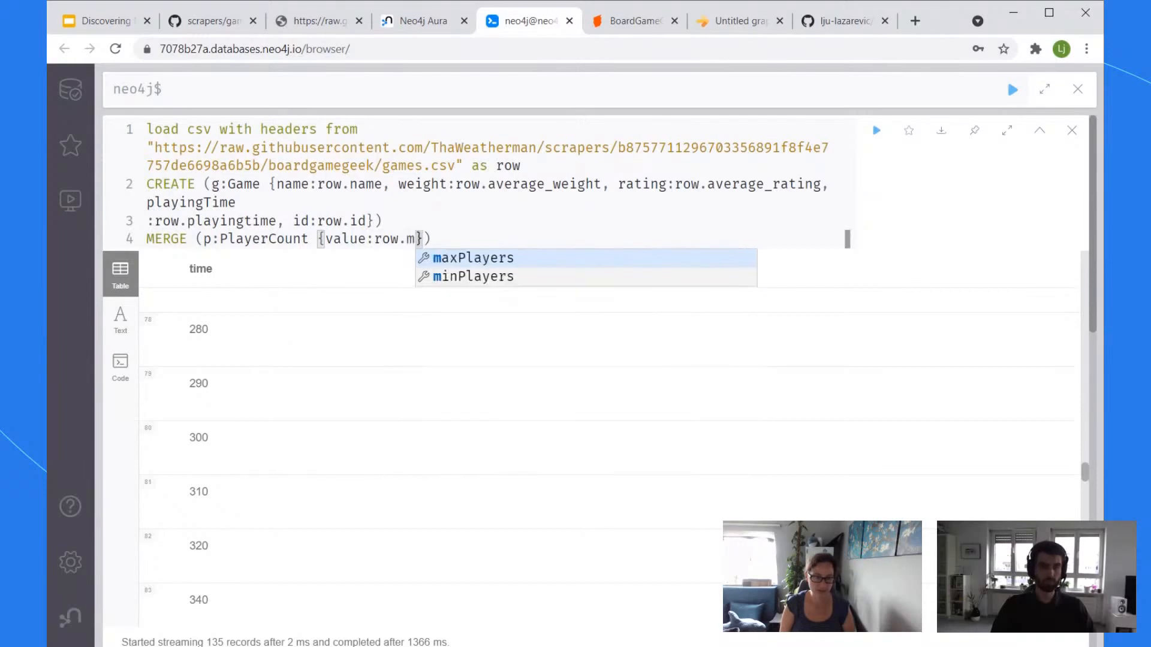
pyautogui.write('in_playe')
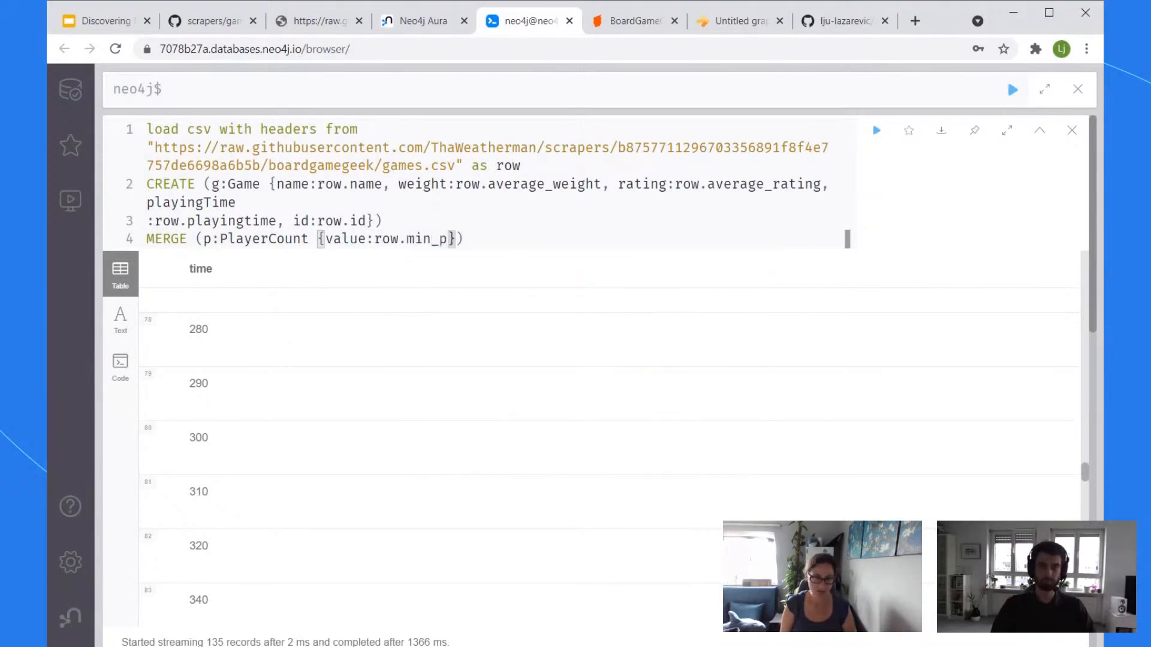
pyautogui.write('rs')
pyautogui.press('End')
pyautogui.press('Return')
# Step: Add MERGE (p:PlayerCount {value:row.maxplayers}) and correct min_players to row.minplayers
pyautogui.write('ER')
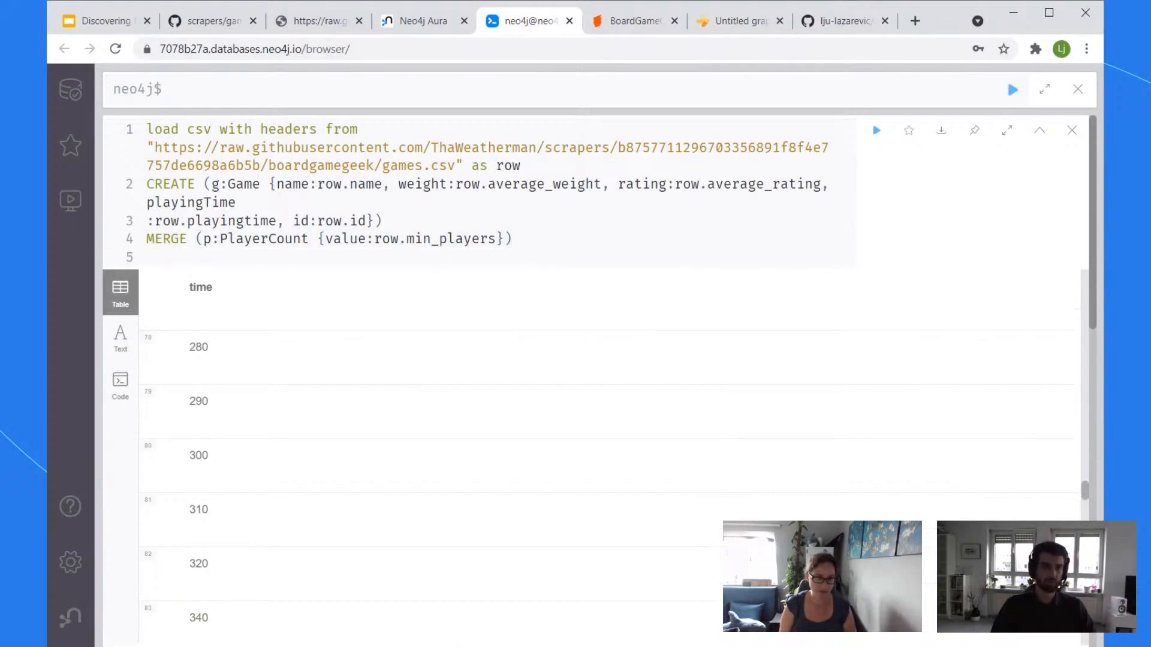
pyautogui.press('BackSpace')
pyautogui.press('BackSpace')
pyautogui.write('MERGE ')
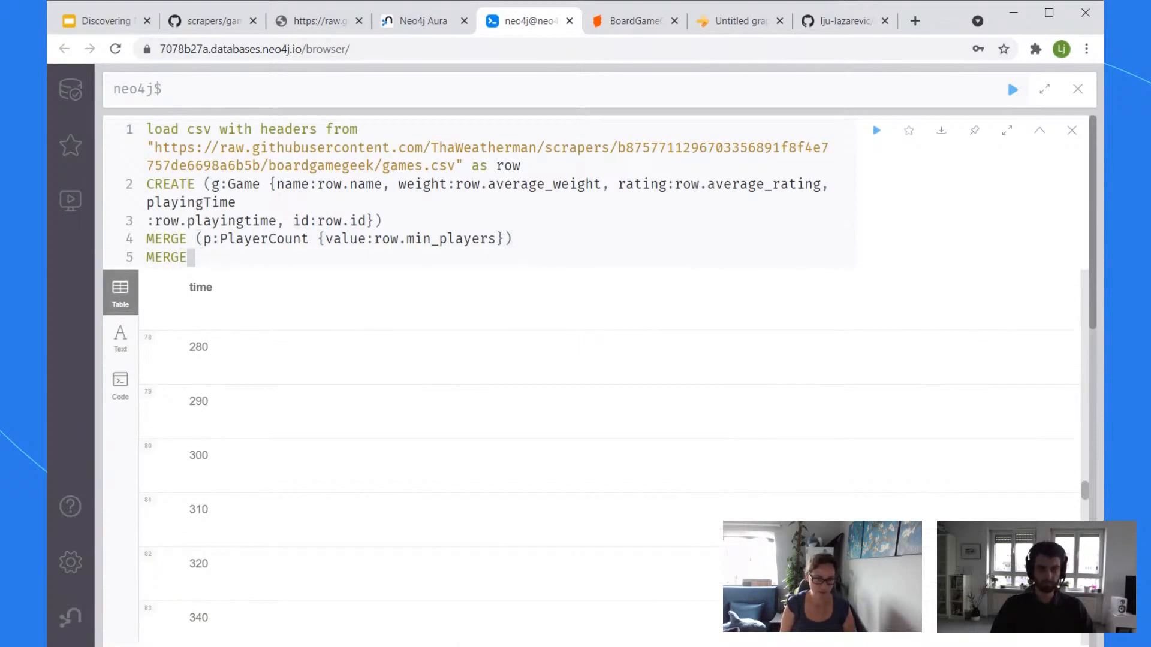
pyautogui.write('(p:')
pyautogui.press('Escape')
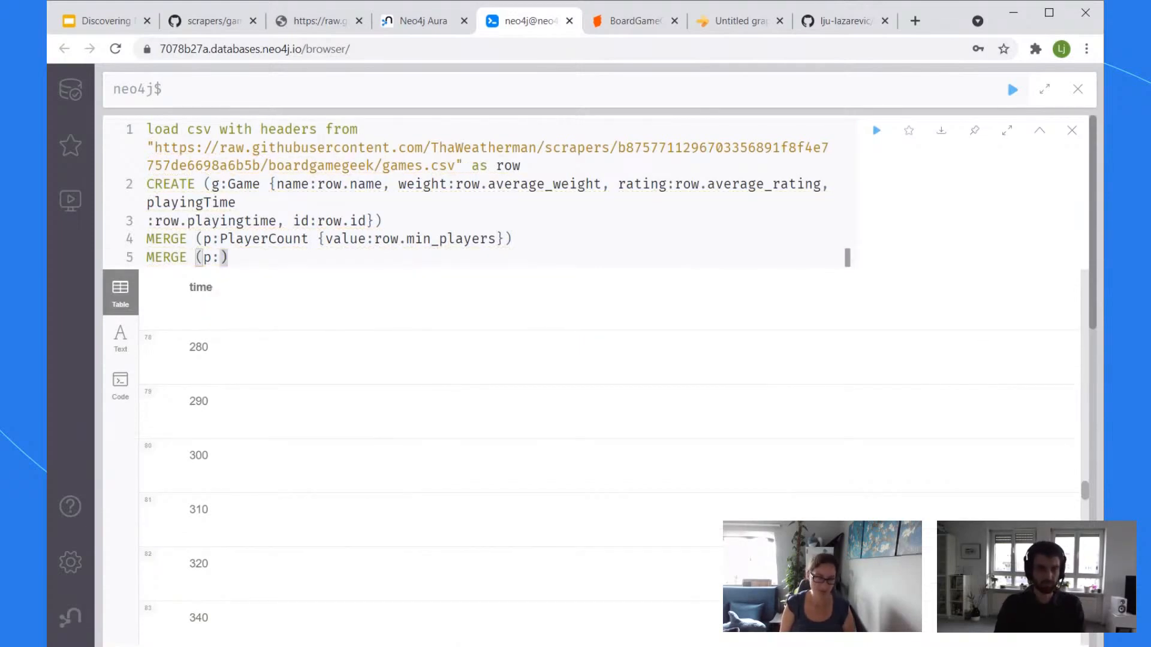
pyautogui.write('P')
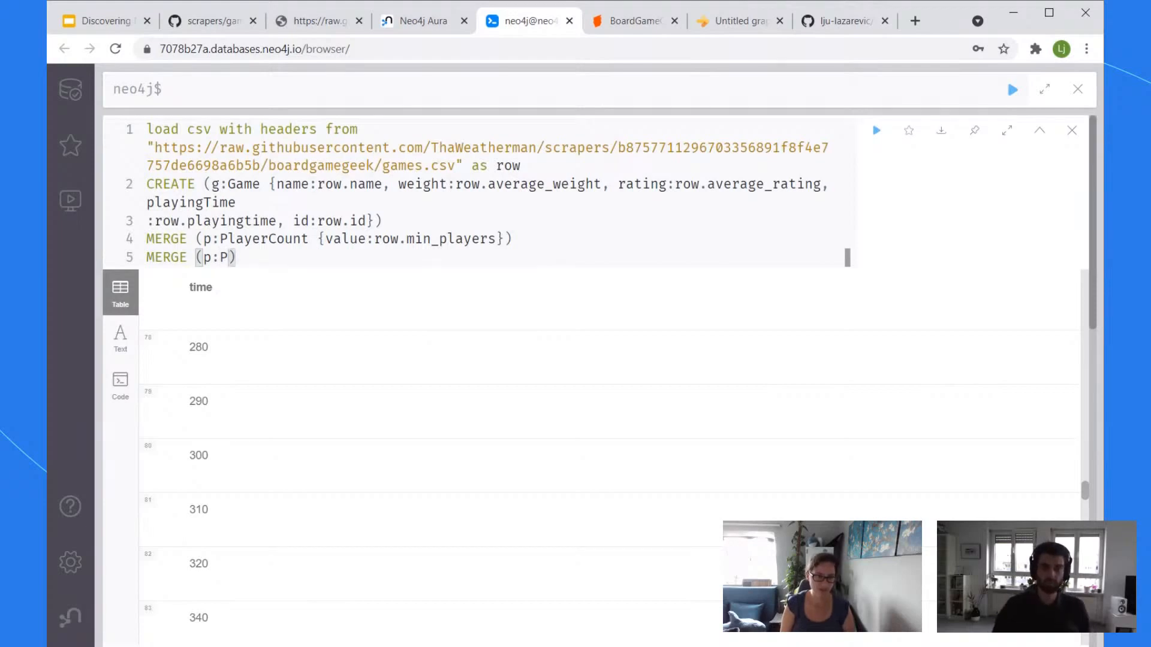
pyautogui.write('layer')
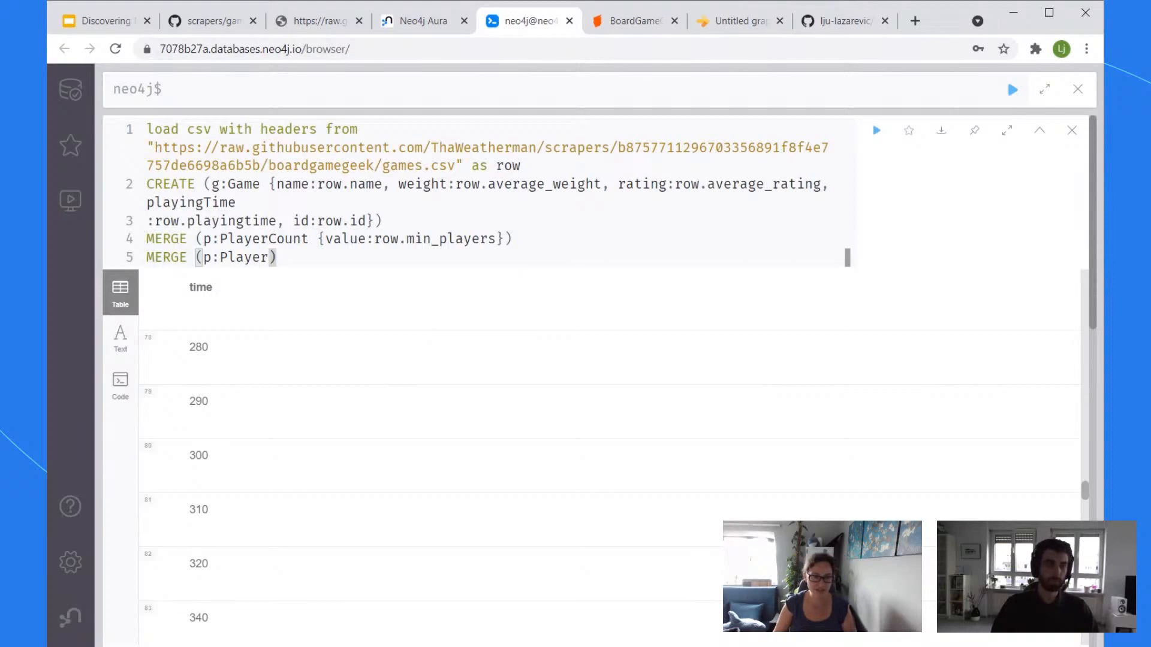
pyautogui.click(434, 238)
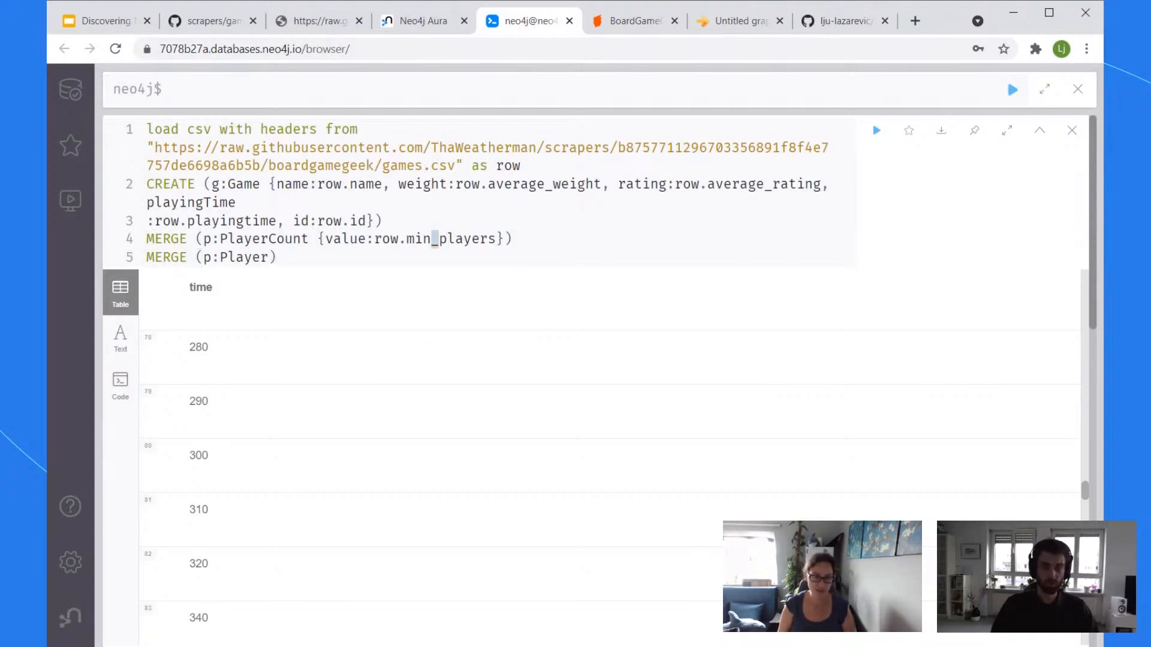
pyautogui.press('Delete')
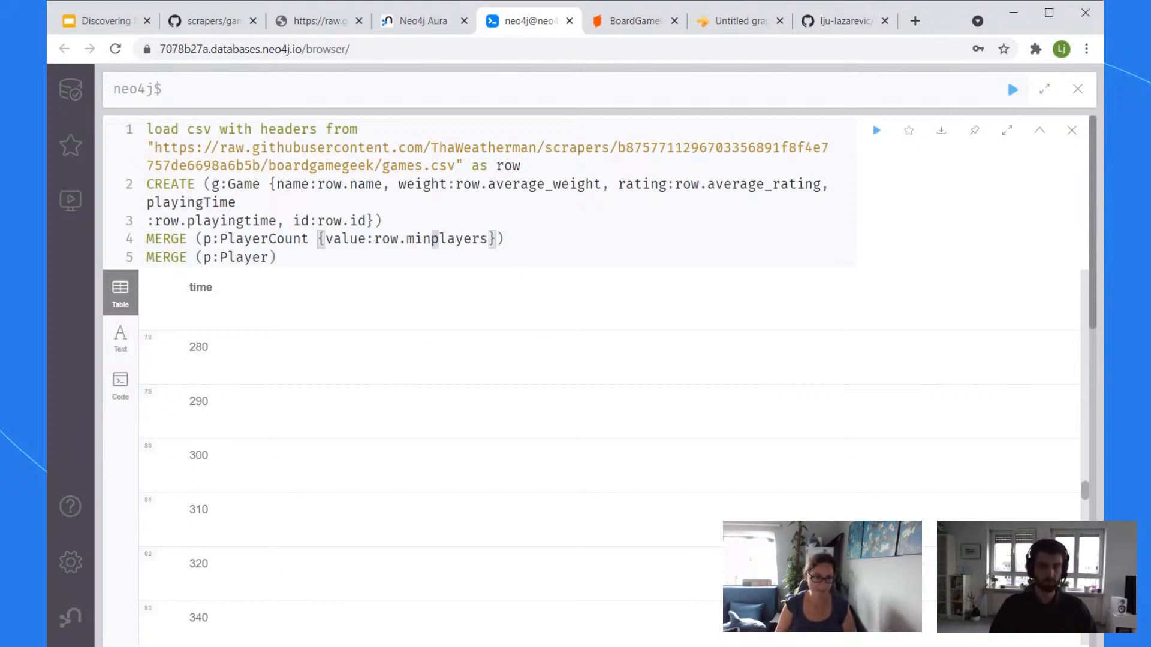
pyautogui.click(846, 258)
pyautogui.write('Count {')
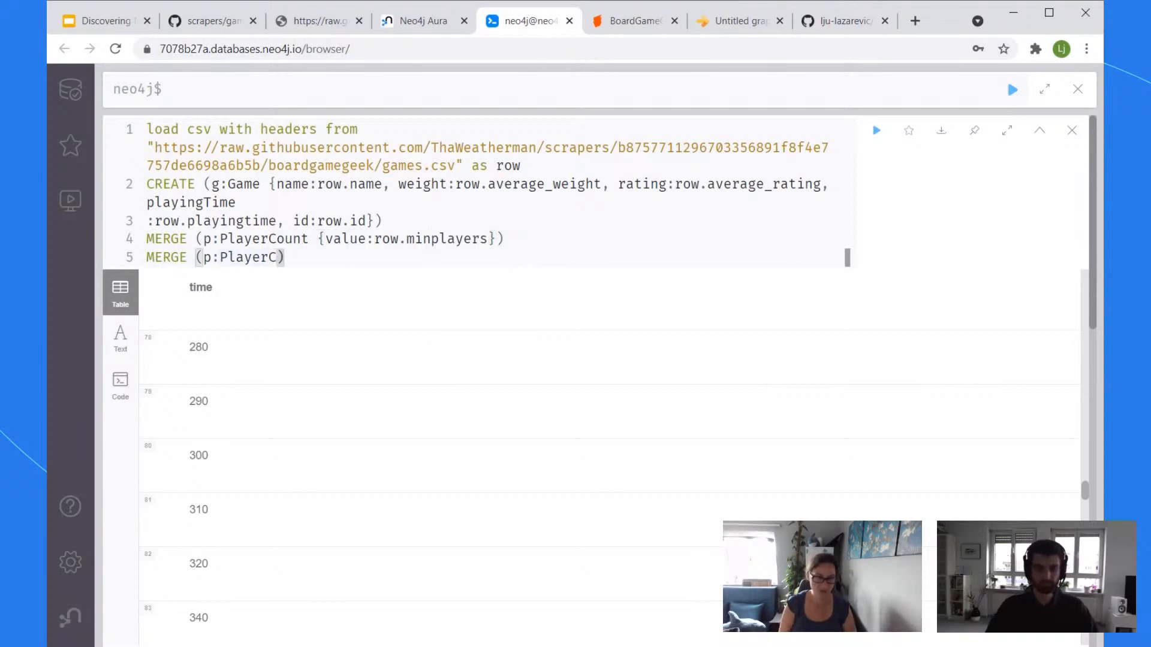
pyautogui.write('value')
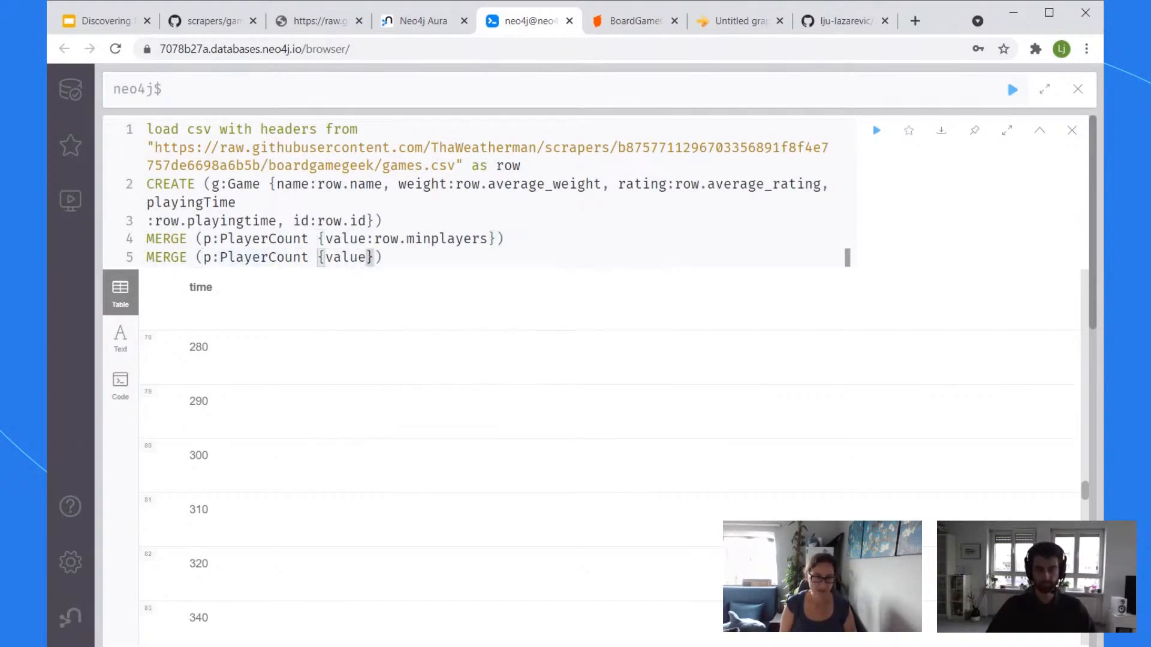
pyautogui.write(':row.maxp')
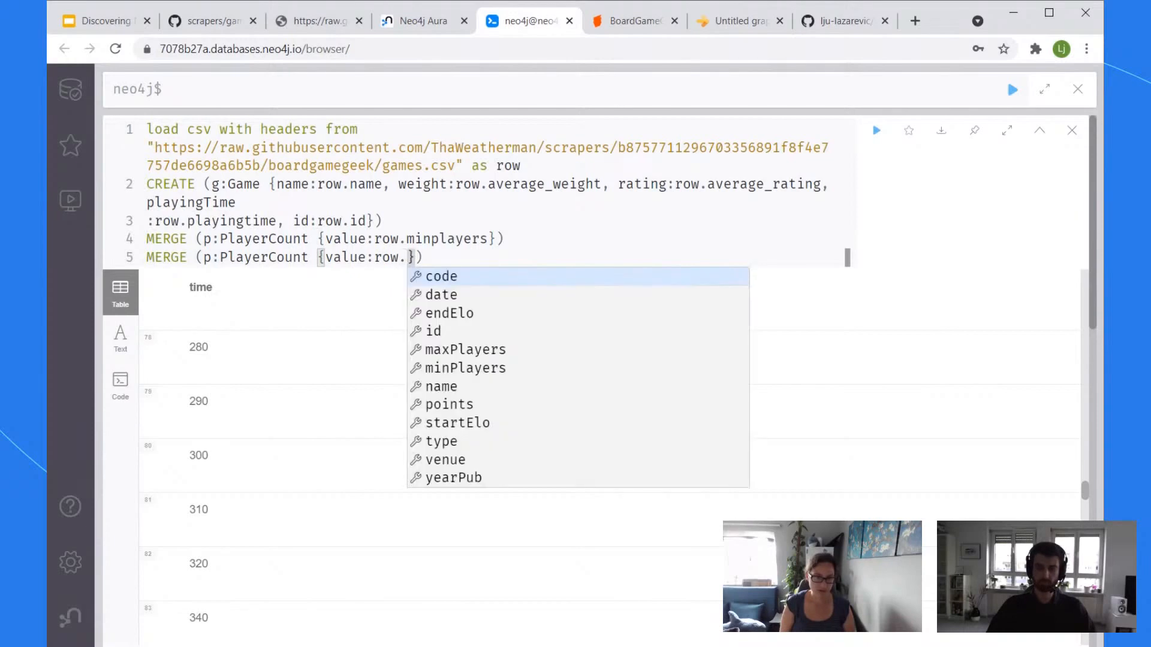
pyautogui.write('layers')
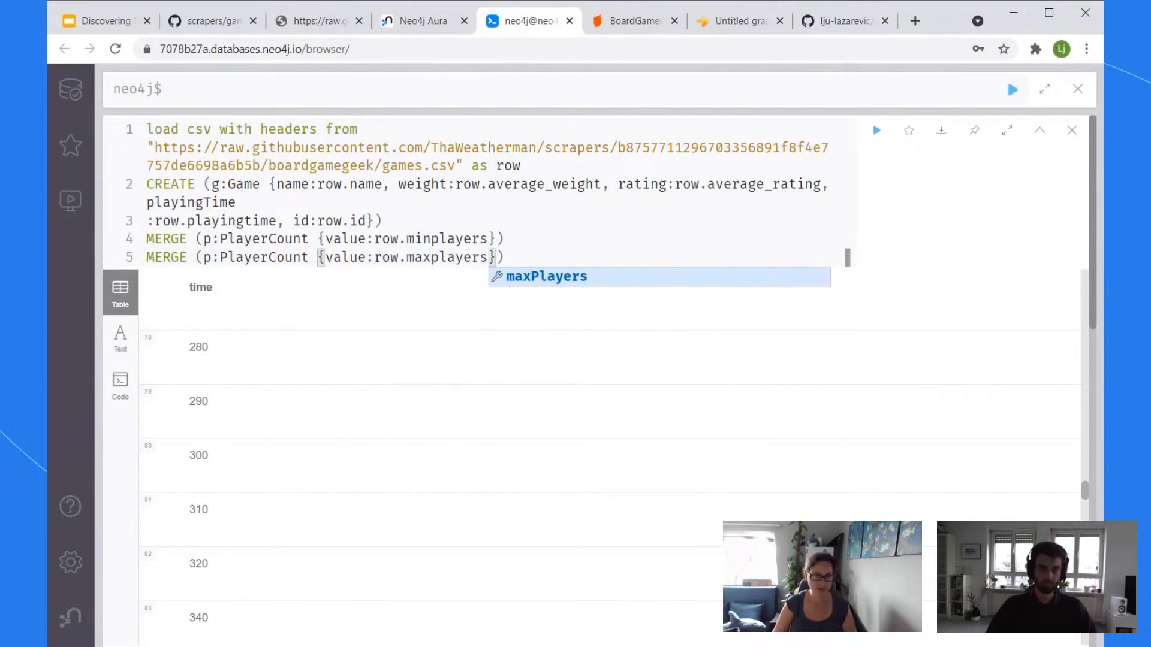
pyautogui.press('End')
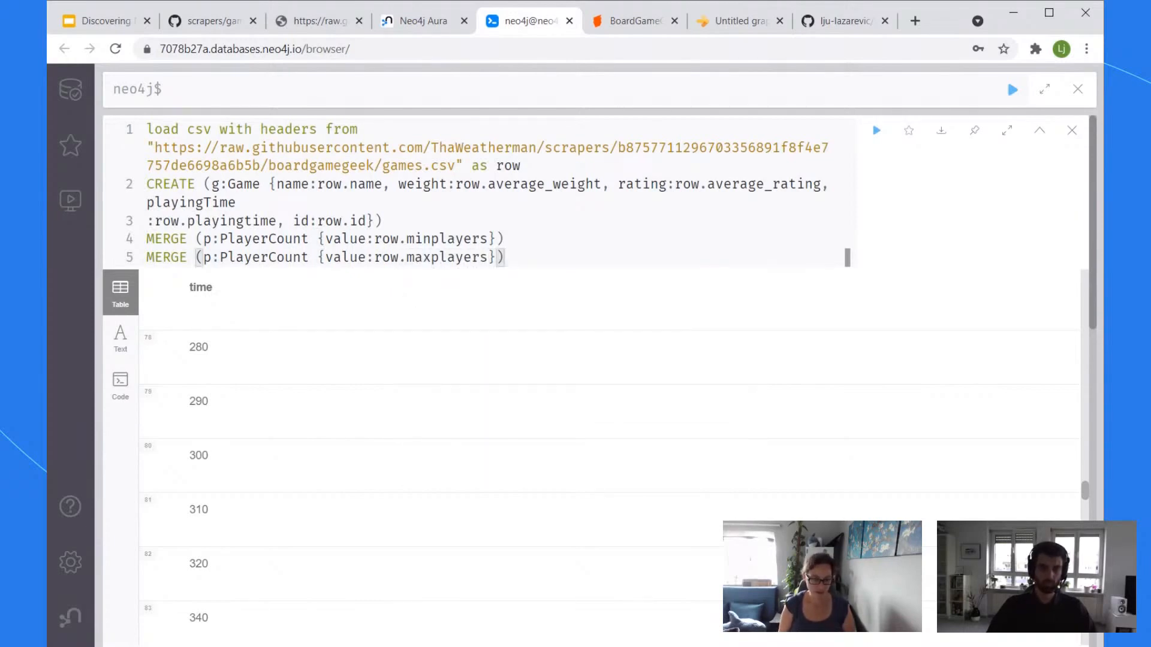
pyautogui.press('Return')
# Step: Rename the PlayerCount variables to pmin and pmax and pass them on with WITH g, pmin, pmax
pyautogui.write('CREATE')
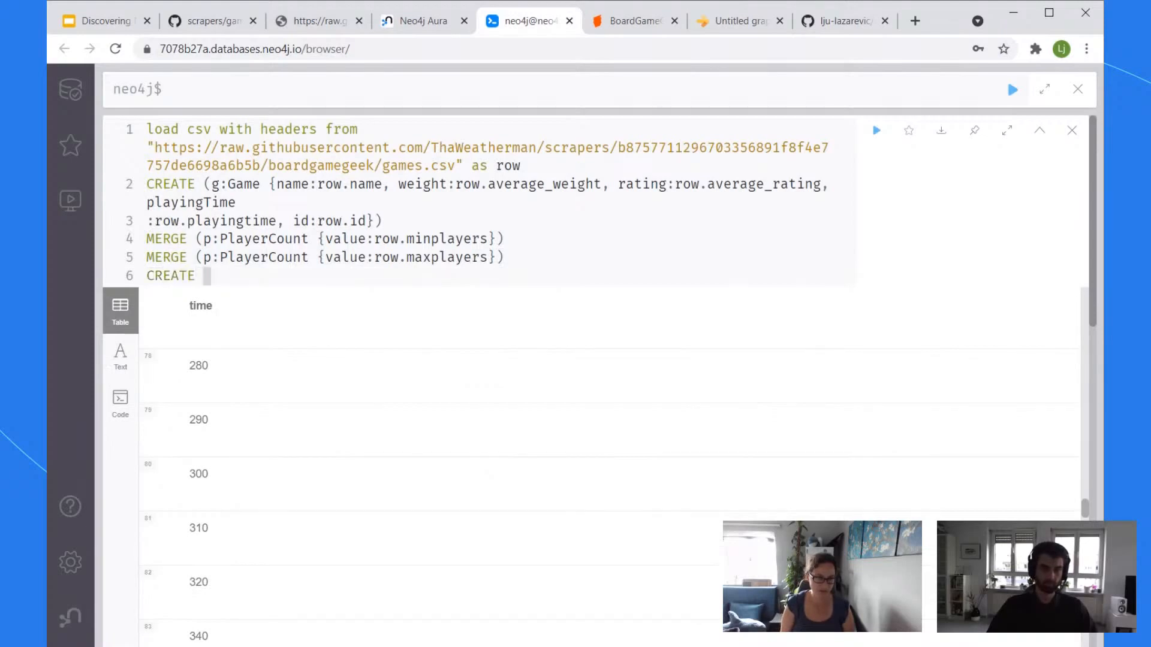
pyautogui.press('BackSpace')
pyautogui.press('BackSpace')
pyautogui.press('BackSpace')
pyautogui.press('BackSpace')
pyautogui.press('BackSpace')
pyautogui.press('BackSpace')
pyautogui.write('W')
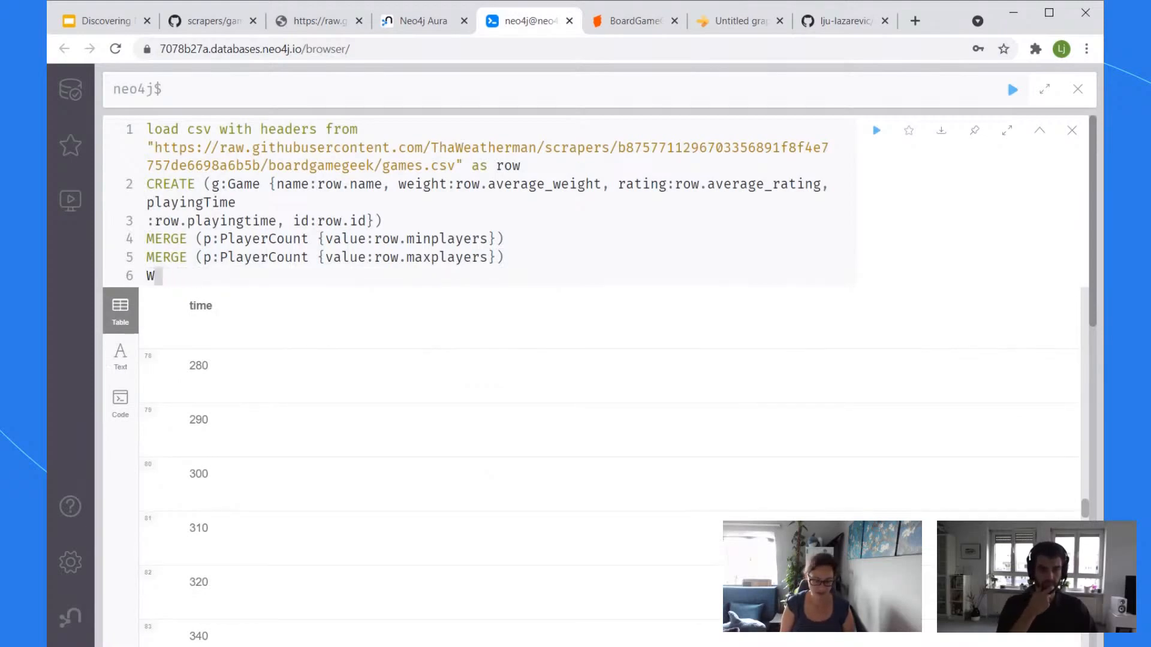
pyautogui.write('ITH g,')
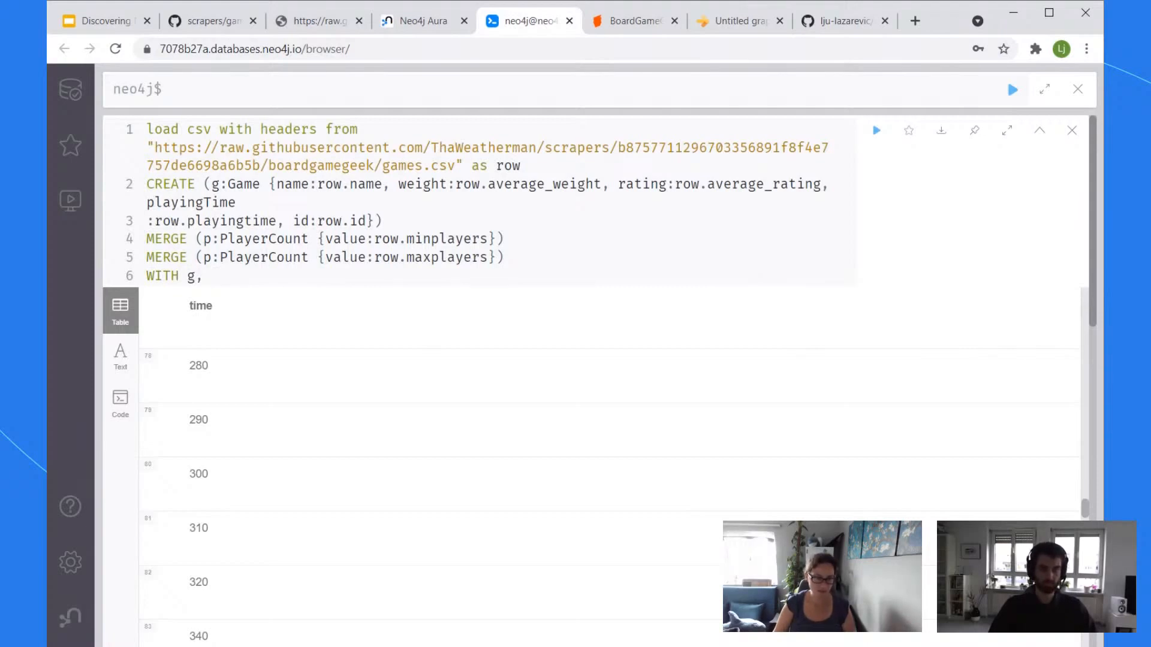
pyautogui.click(210, 238)
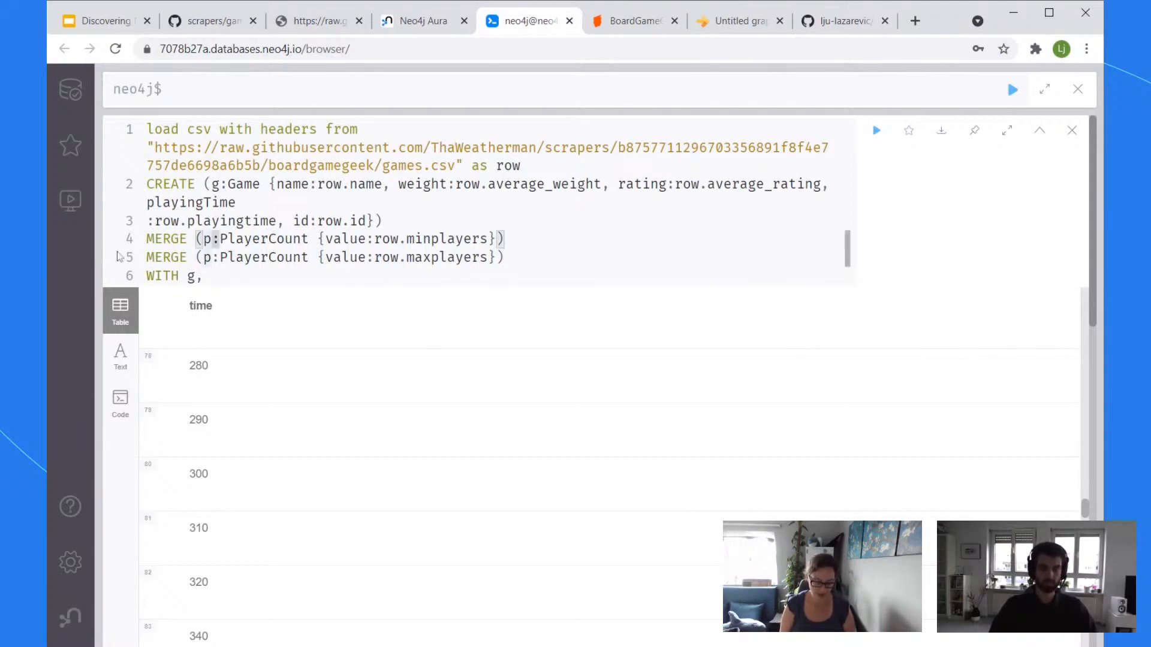
pyautogui.write('min')
pyautogui.click(211, 257)
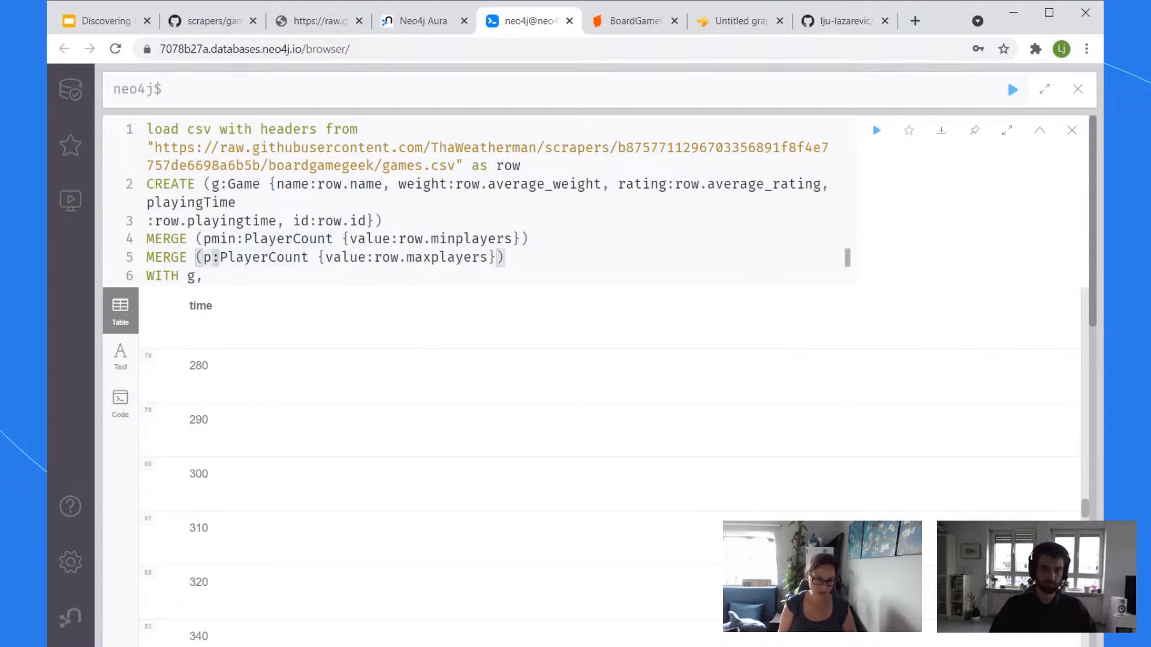
pyautogui.write('max')
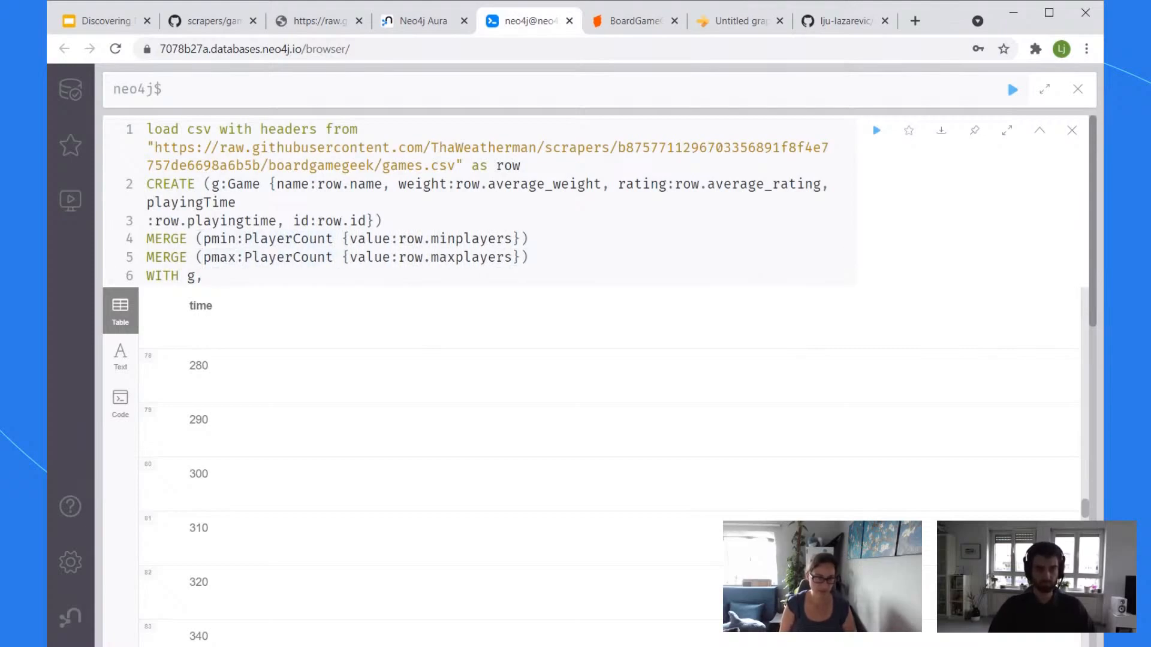
pyautogui.write('pmin, p')
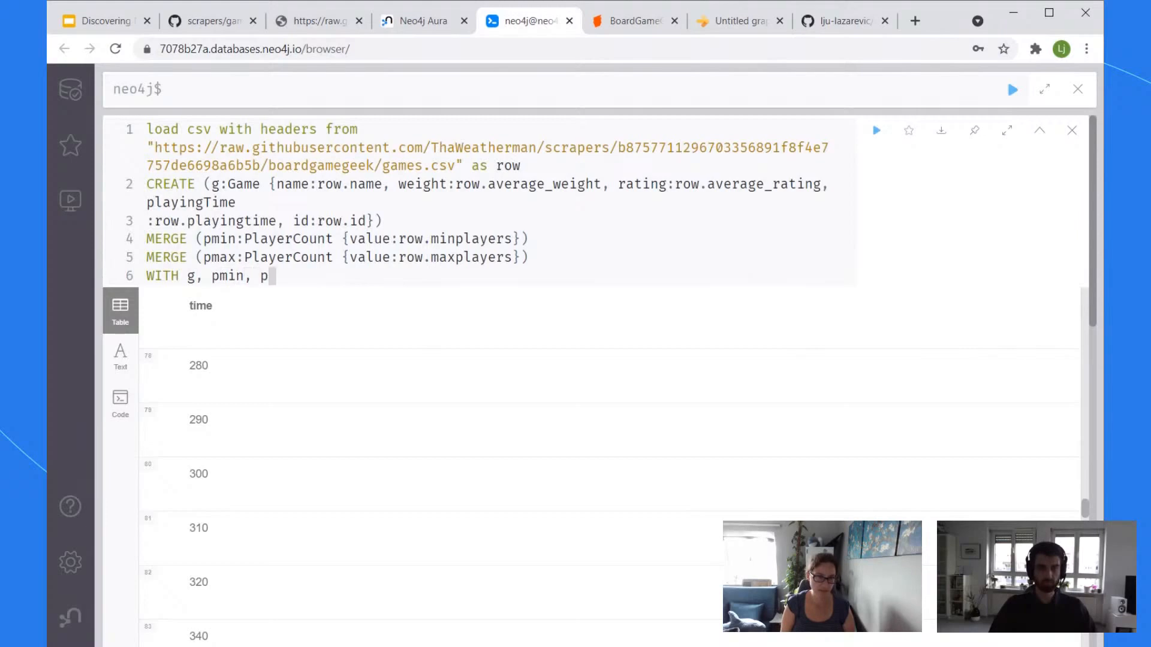
pyautogui.write('max')
# Step: Create HAS_MIN_PLAYERS to pmin and HAS_MAX_PLAYERS to pmax relationships from each game
pyautogui.press('Return')
pyautogui.write('CREATE (g')
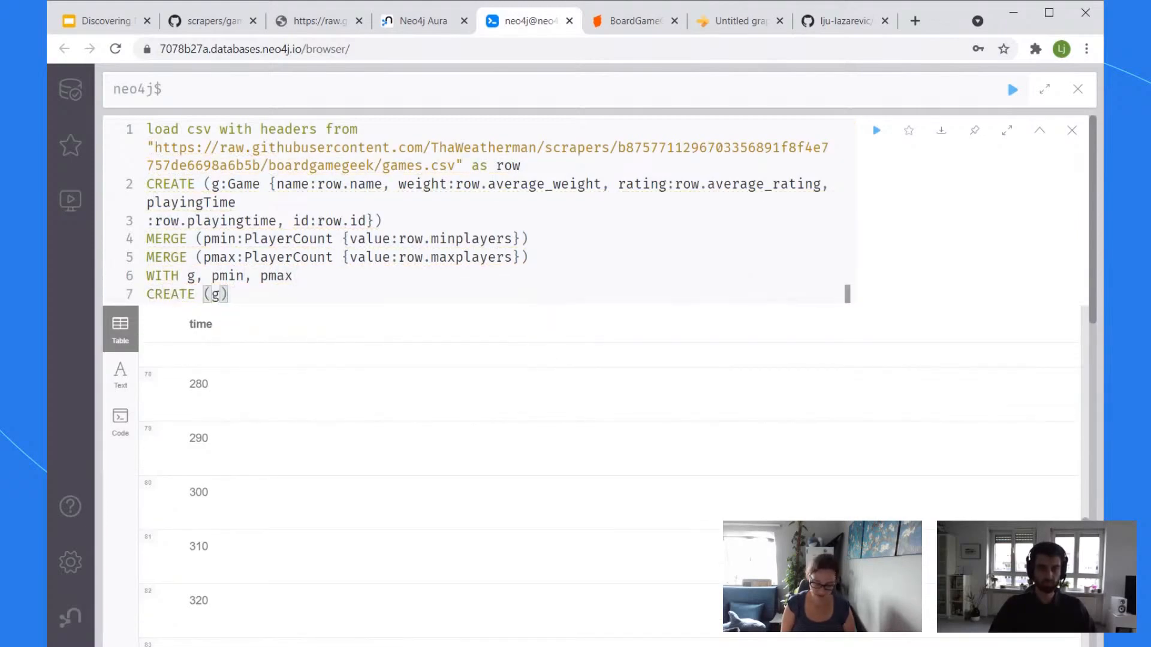
pyautogui.write(')-')
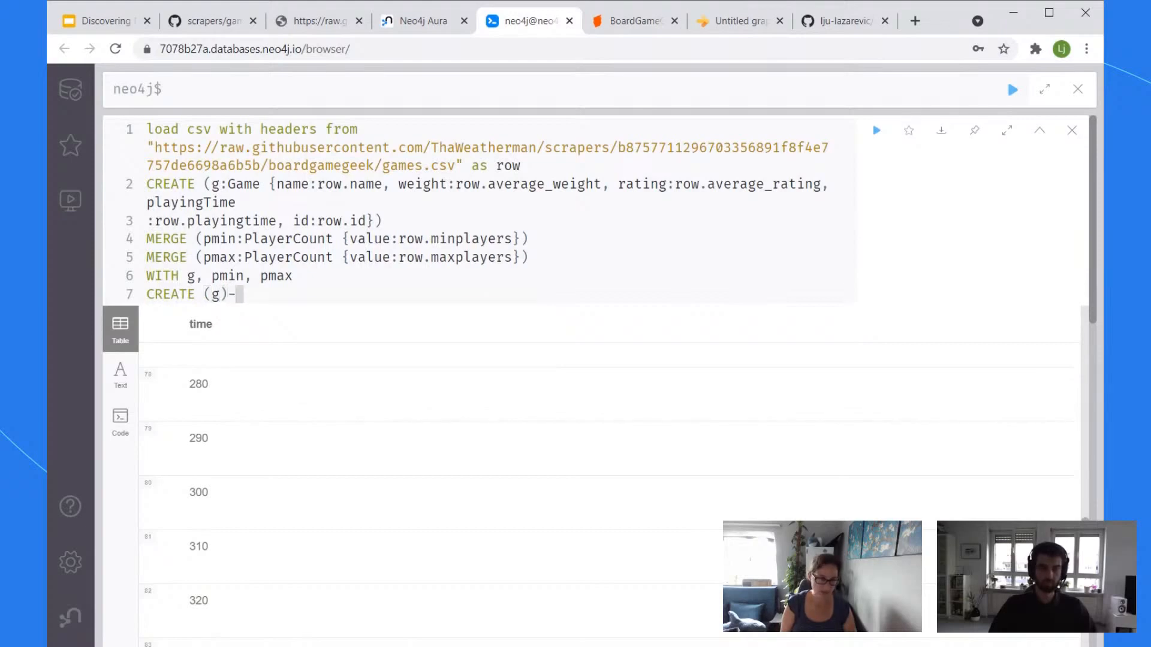
pyautogui.write('[:HAS_MIN_PLAYE')
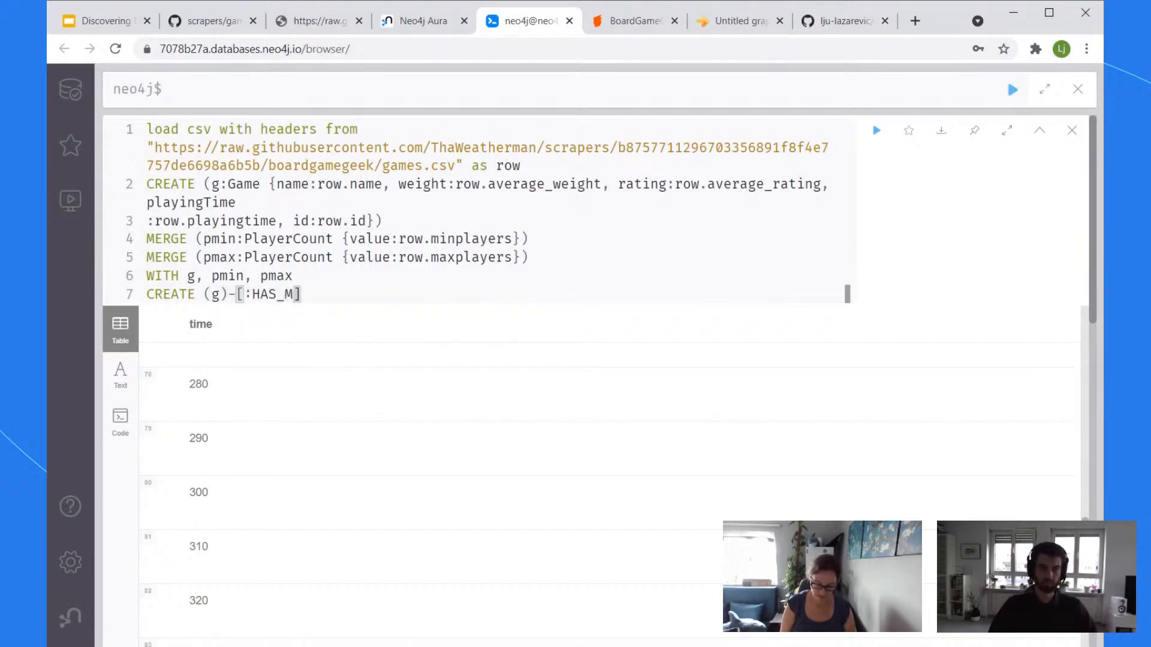
pyautogui.write('RS]')
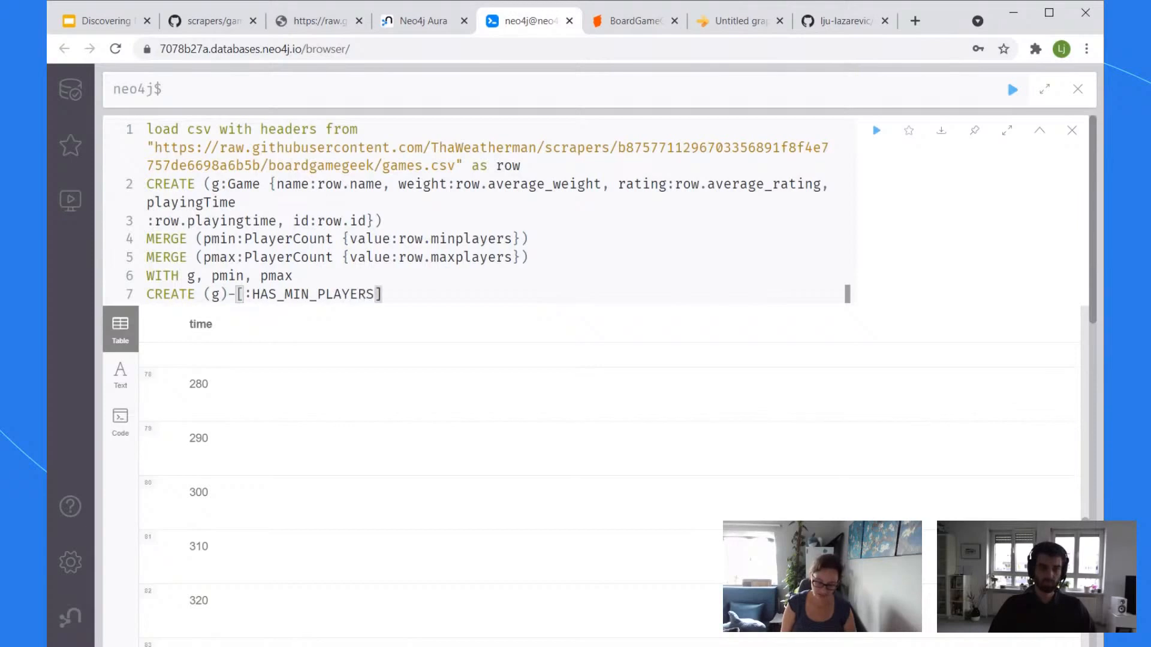
pyautogui.write('->(')
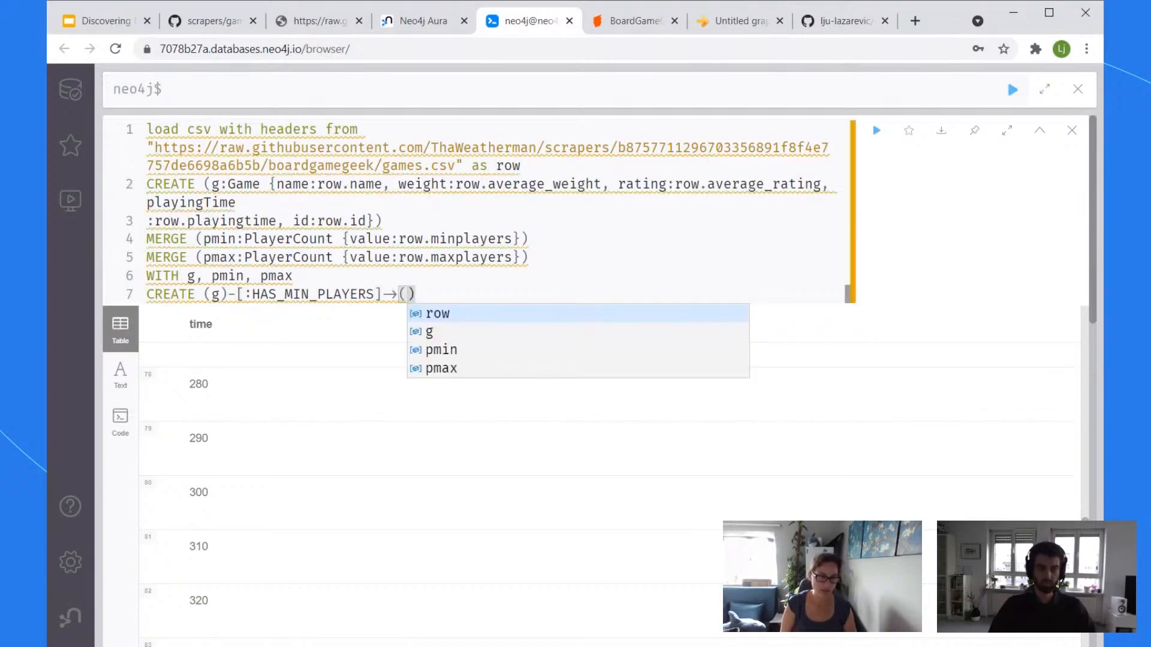
pyautogui.write('pmin)')
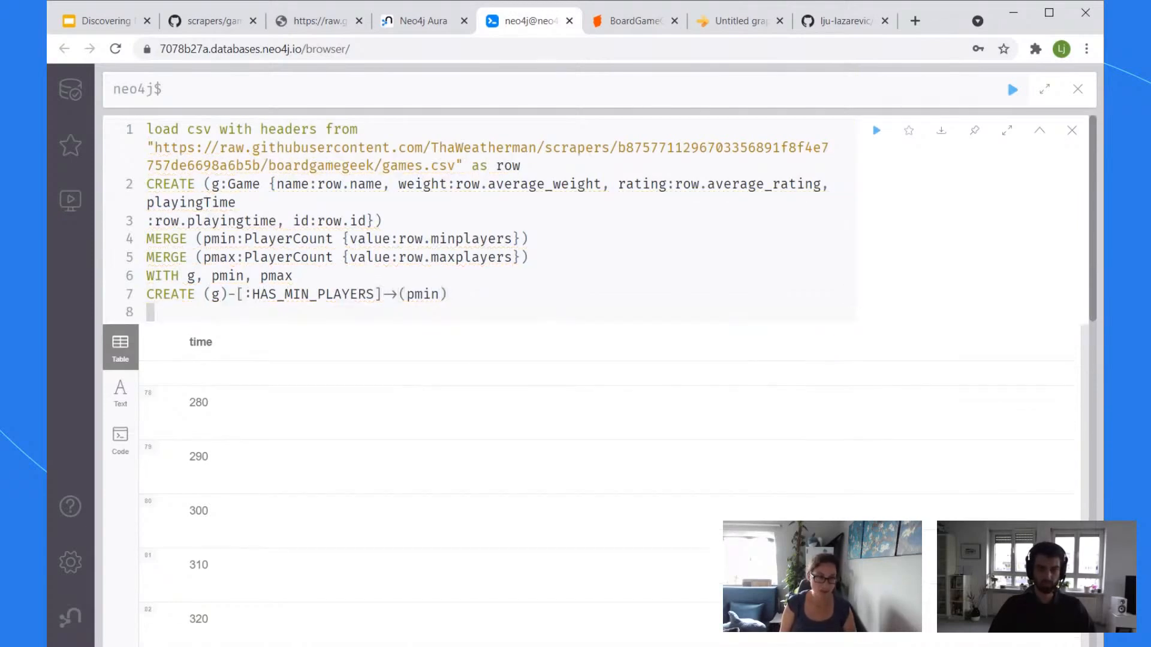
pyautogui.press('Return')
pyautogui.write('CREATE (g)')
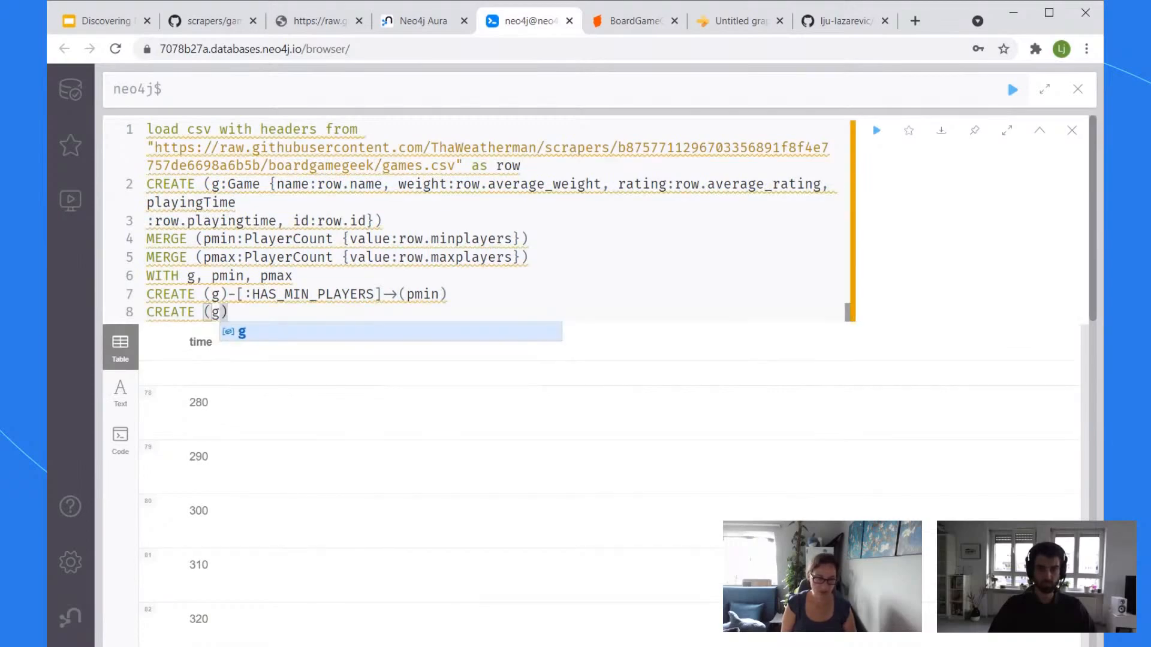
pyautogui.write('-[:HAS_')
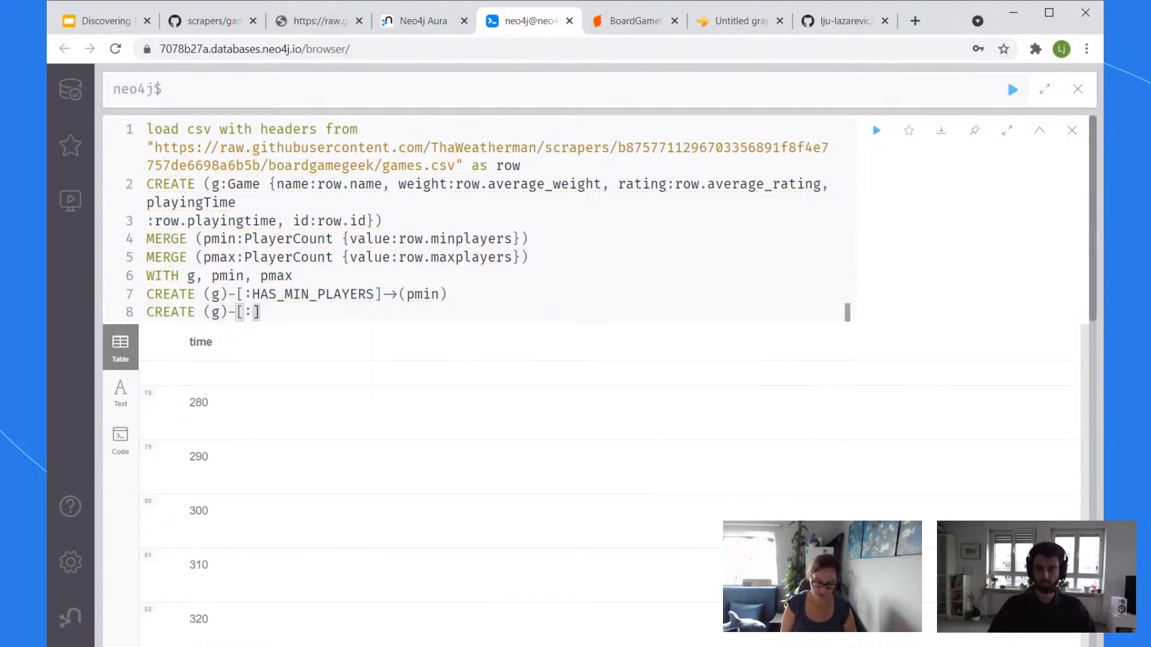
pyautogui.write('MAX_PL')
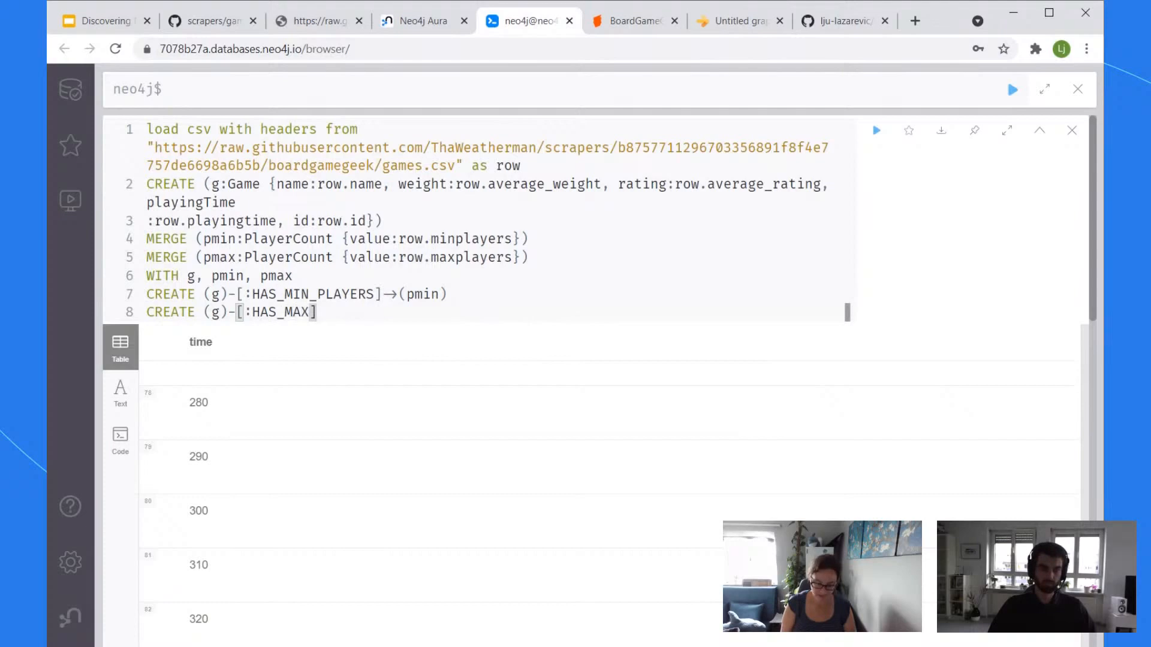
pyautogui.write('AYERS')
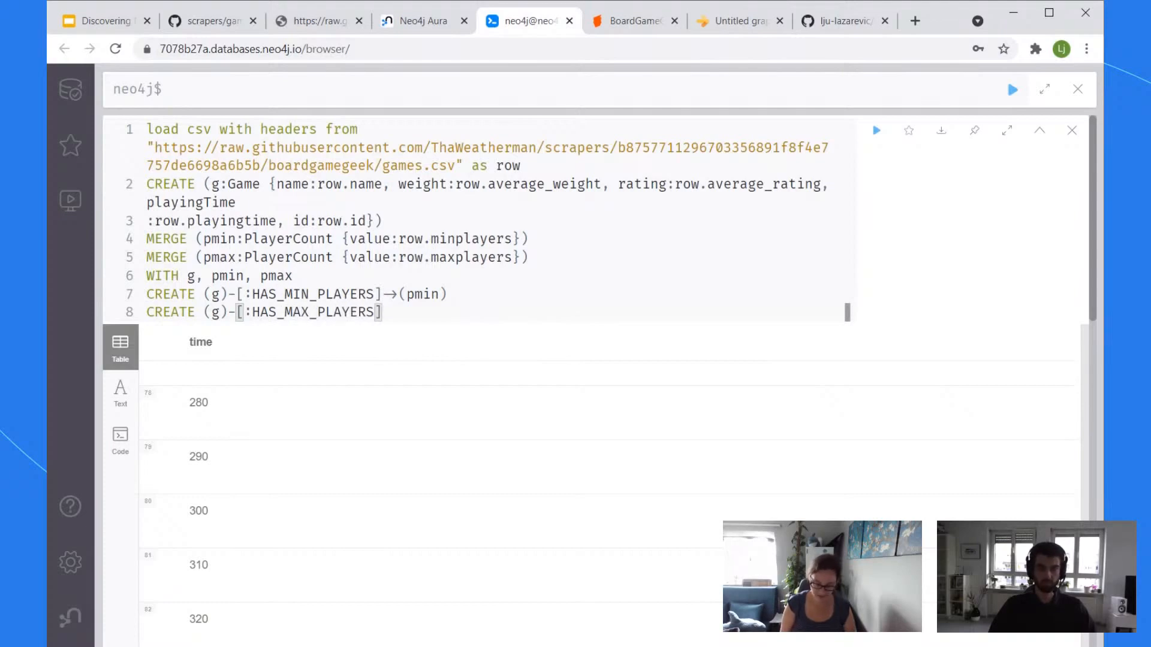
pyautogui.write(']->(pm')
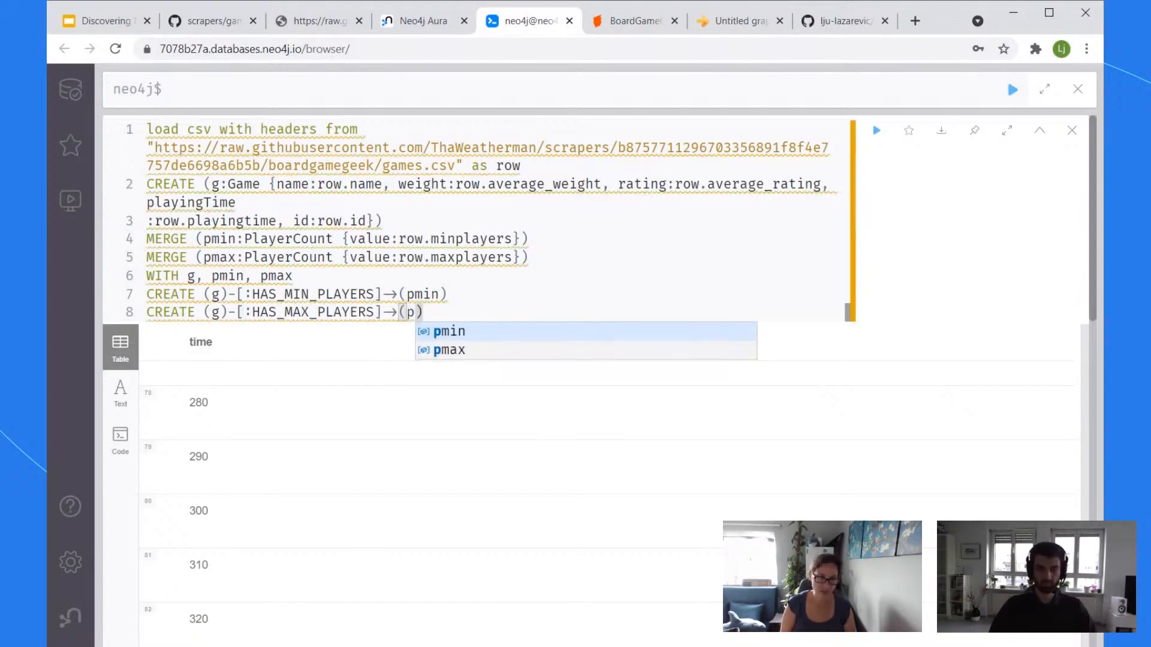
pyautogui.write('ax')
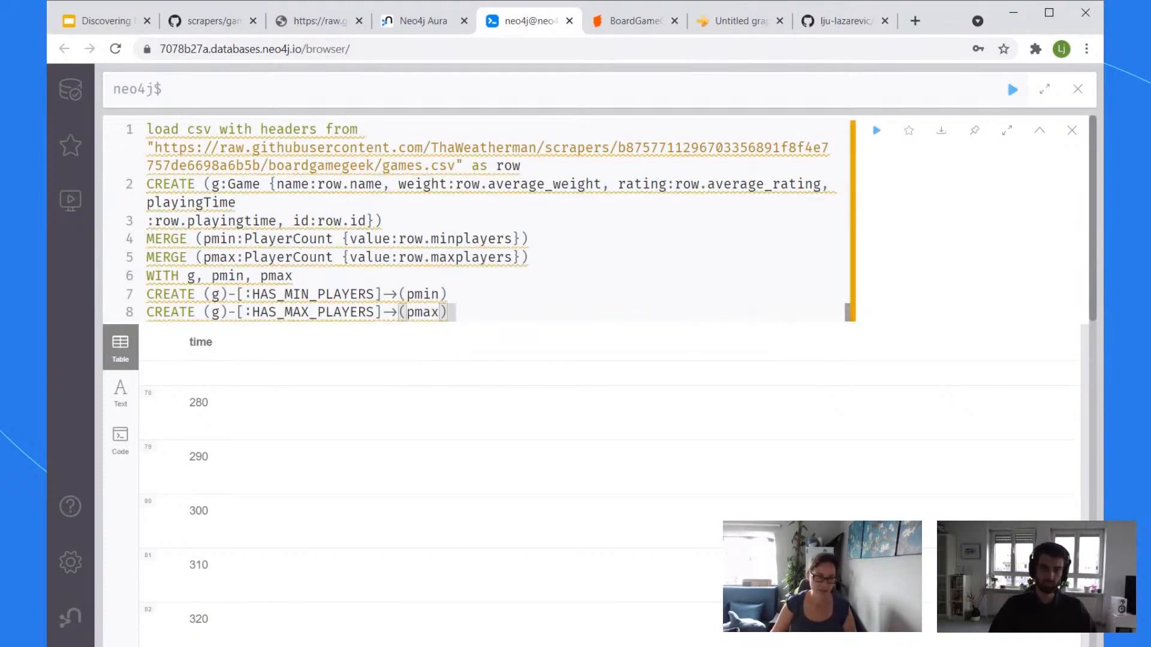
pyautogui.press('Up')
pyautogui.press('Up')
pyautogui.press('Up')
pyautogui.press('Up')
pyautogui.press('Up')
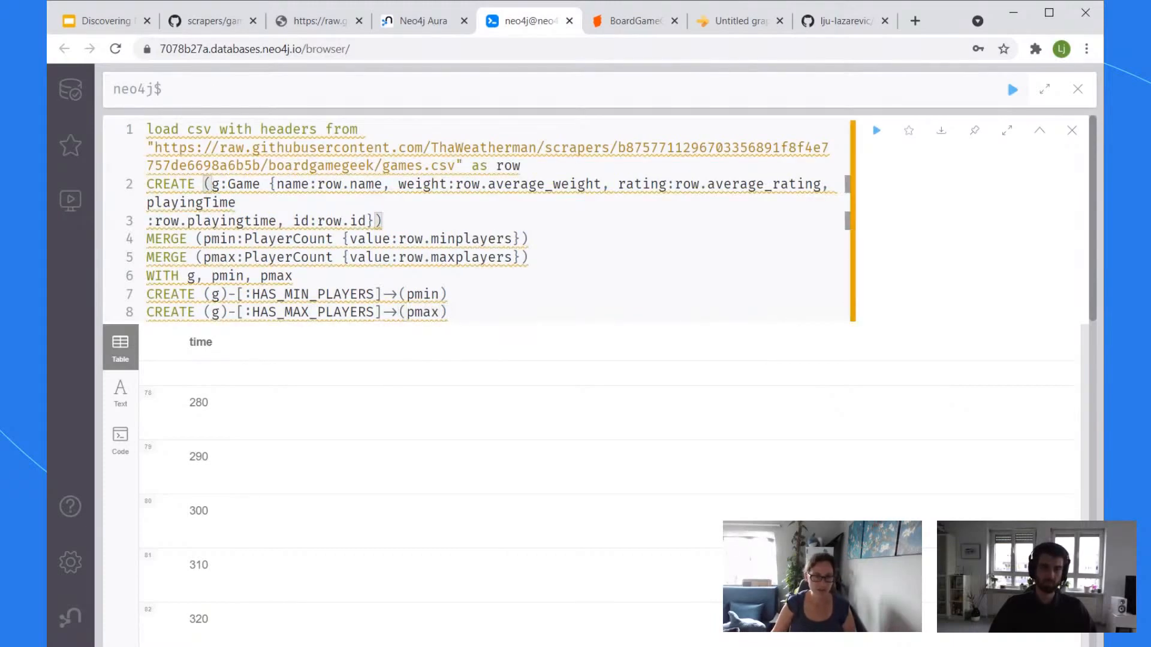
pyautogui.click(523, 166)
# Step: Add a new line 'with row where tointeger(row.playingtime) > 9' after the LOAD CSV line
pyautogui.press('Return')
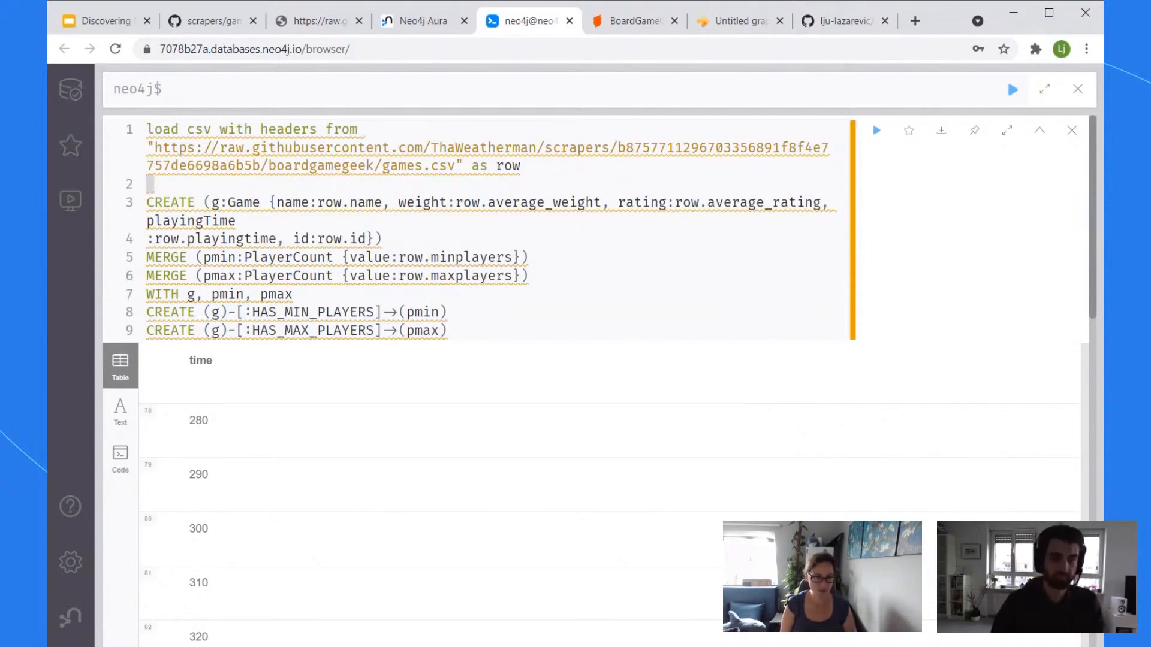
pyautogui.write('with row m')
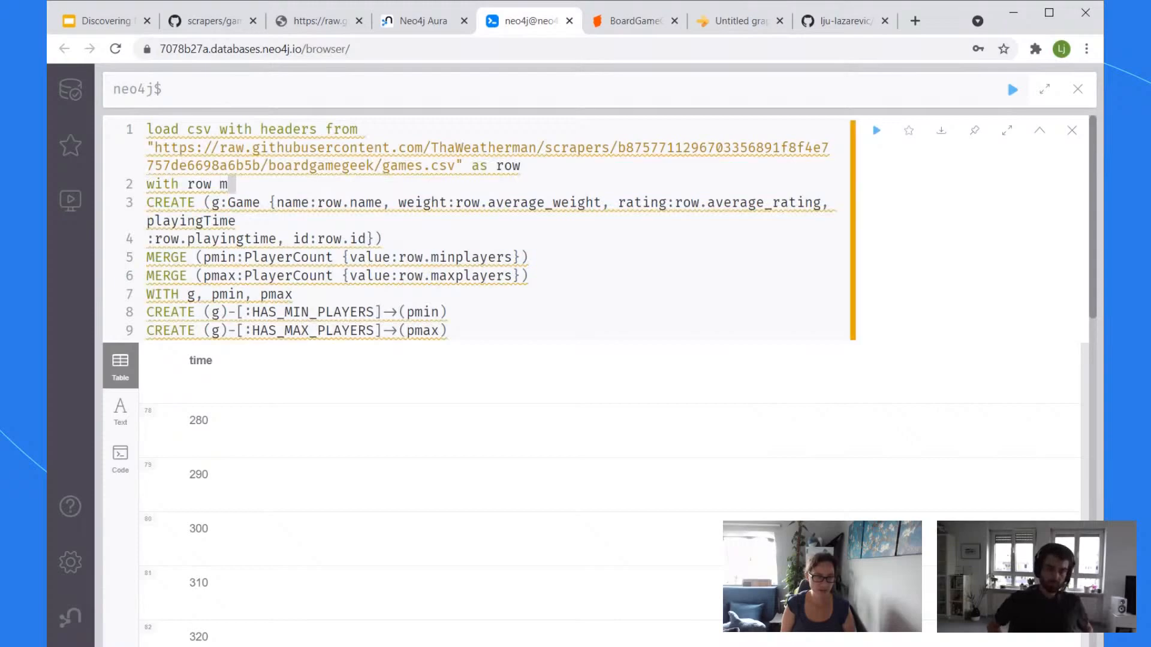
pyautogui.press('BackSpace')
pyautogui.write('limit')
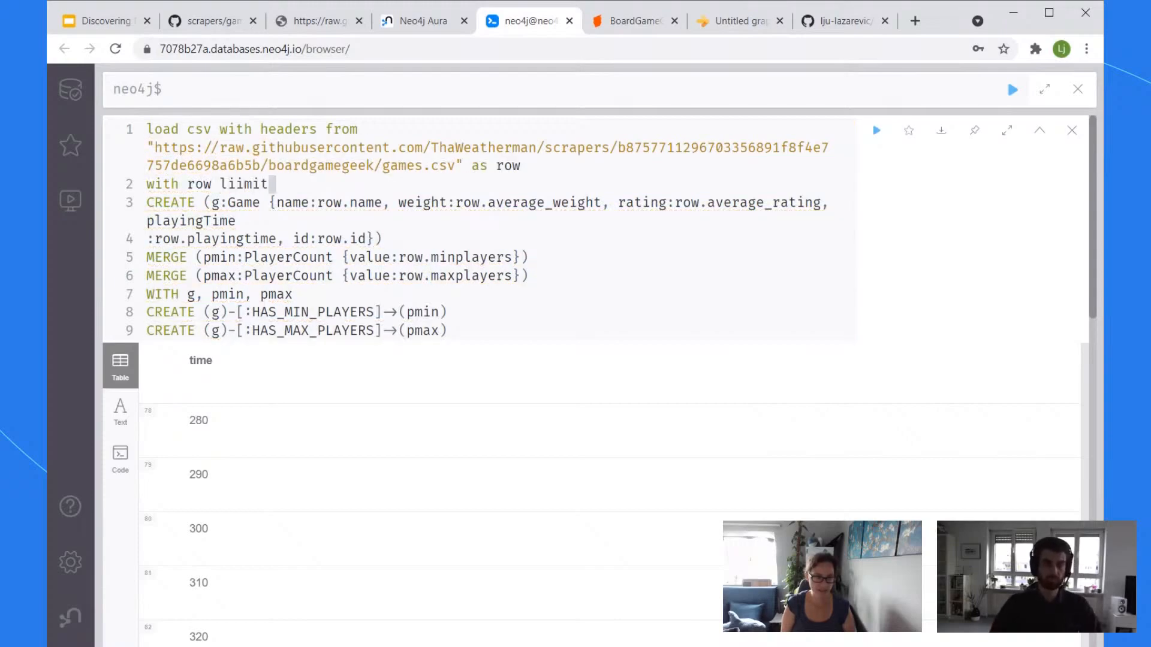
pyautogui.press('BackSpace')
pyautogui.press('BackSpace')
pyautogui.press('BackSpace')
pyautogui.write('mit')
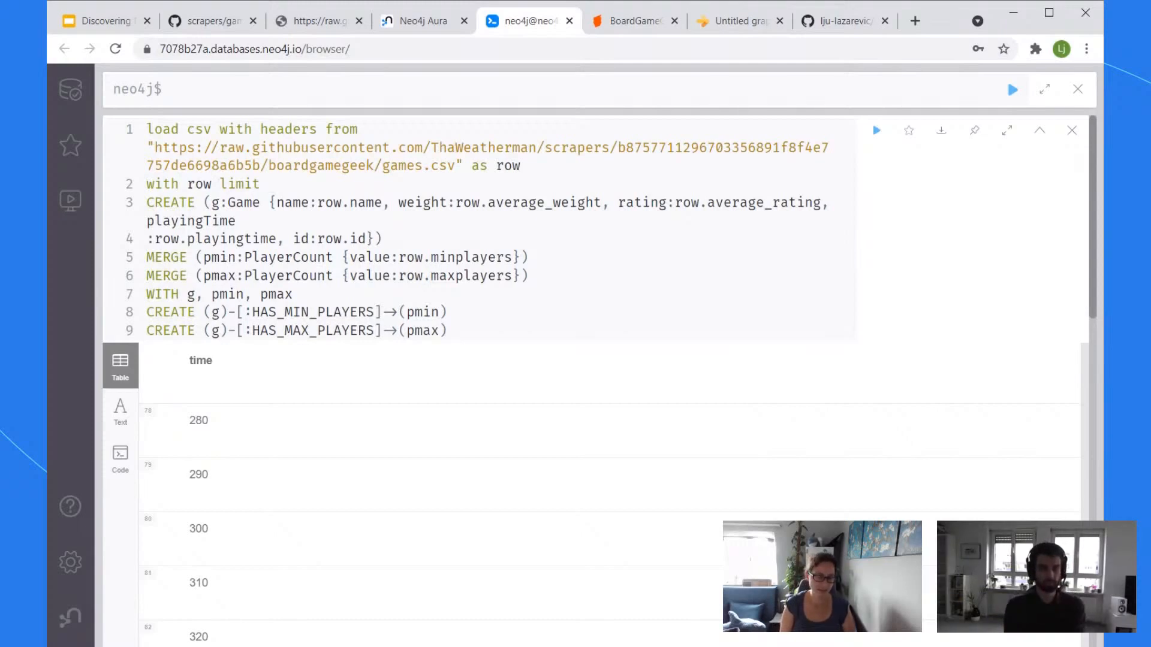
pyautogui.press('BackSpace')
pyautogui.press('BackSpace')
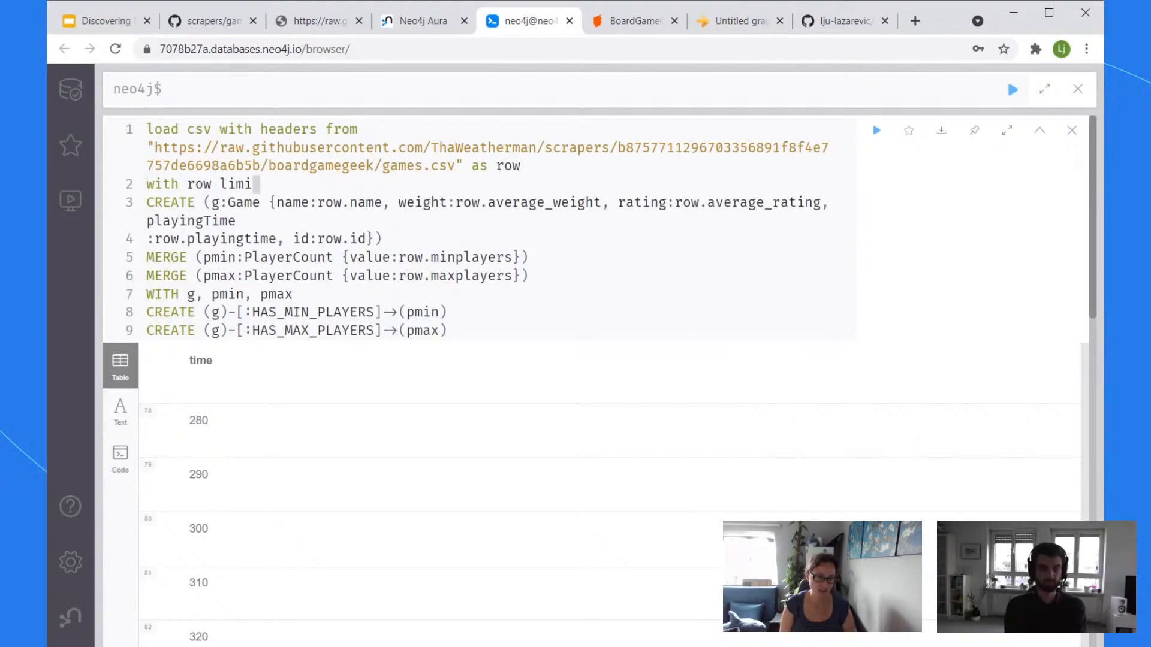
pyautogui.press('BackSpace')
pyautogui.press('BackSpace')
pyautogui.press('BackSpace')
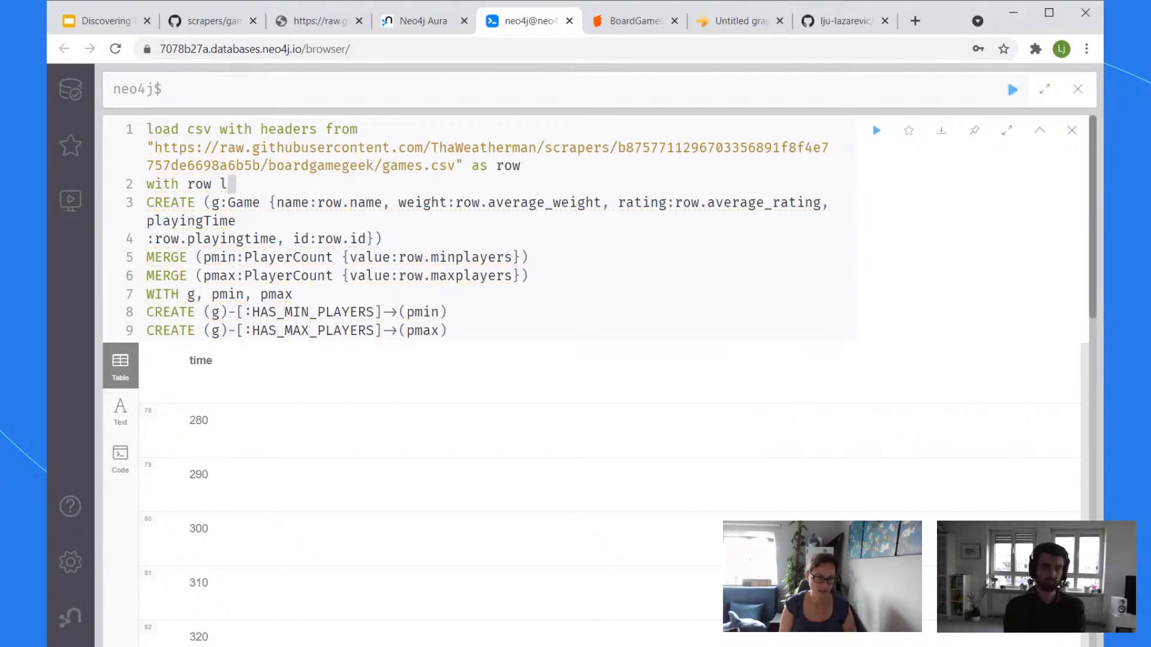
pyautogui.write('i')
pyautogui.press('BackSpace')
pyautogui.press('BackSpace')
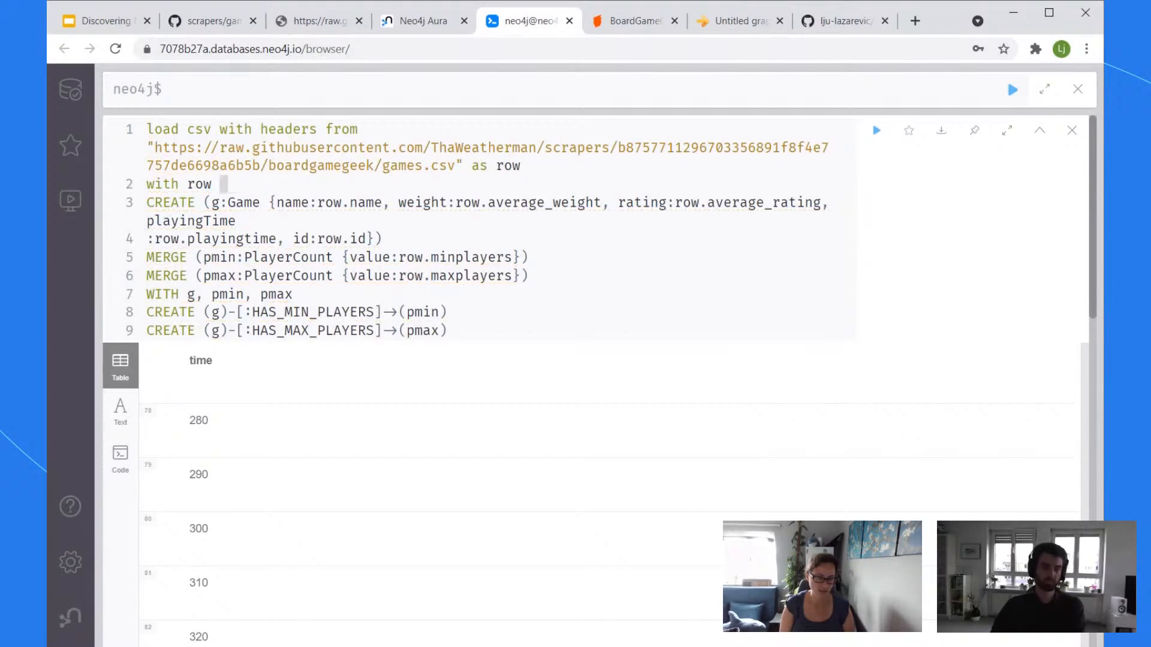
pyautogui.write('where ')
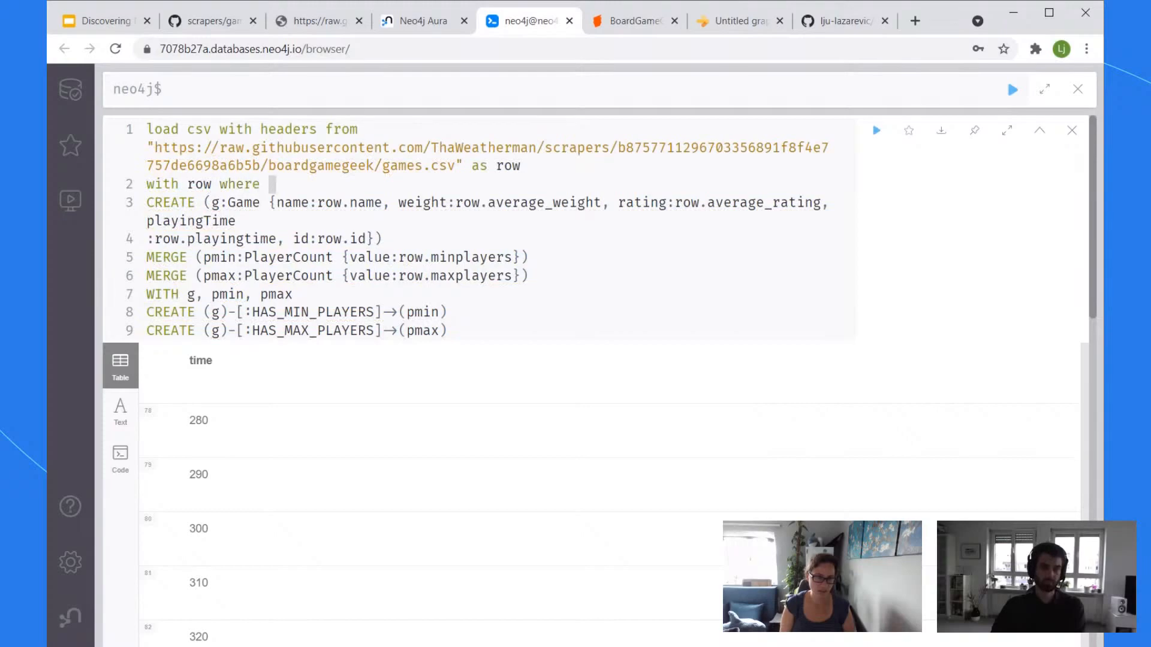
pyautogui.write('tointer(')
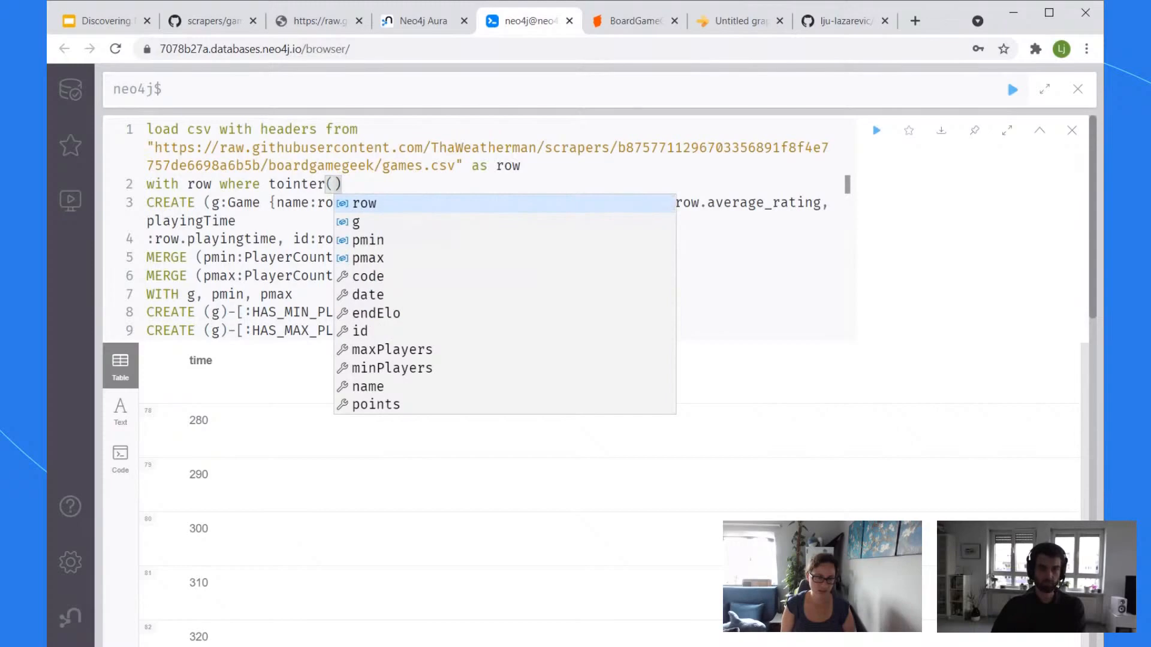
pyautogui.press('BackSpace')
pyautogui.press('BackSpace')
pyautogui.press('BackSpace')
pyautogui.write('te')
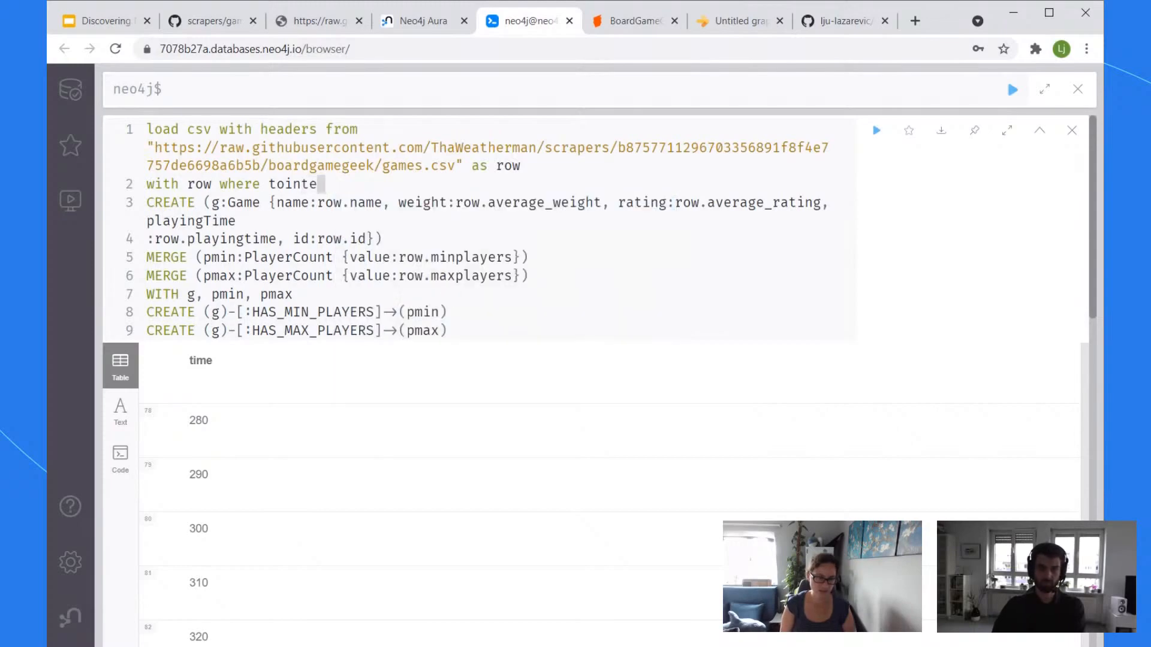
pyautogui.write('ger(row.')
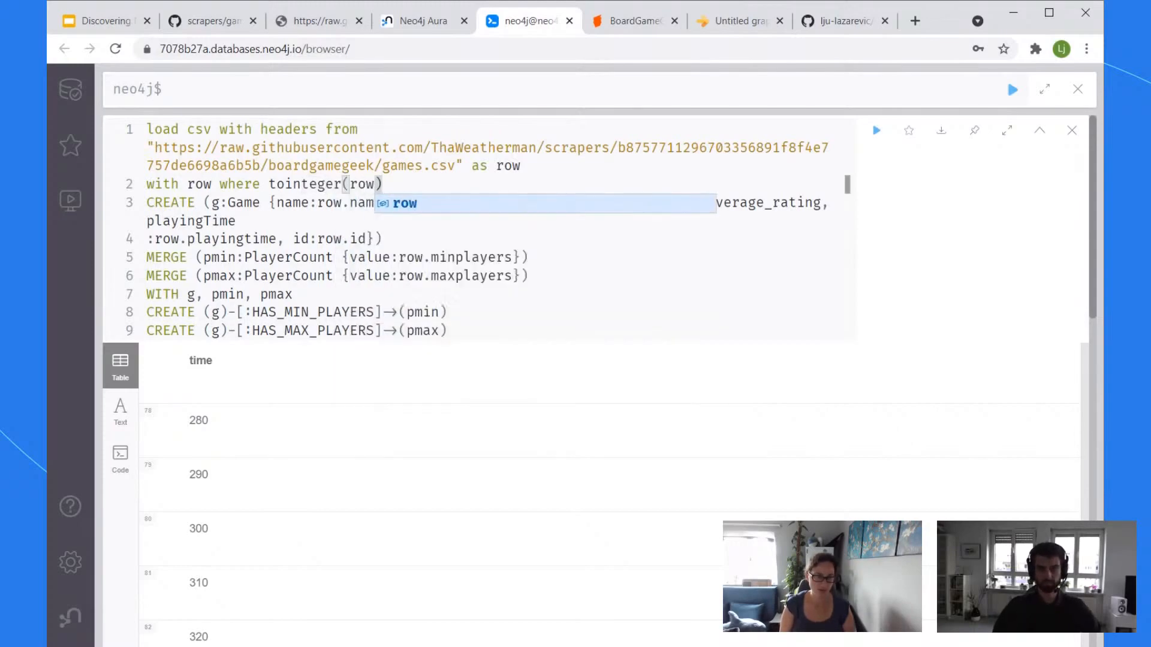
pyautogui.write('playi')
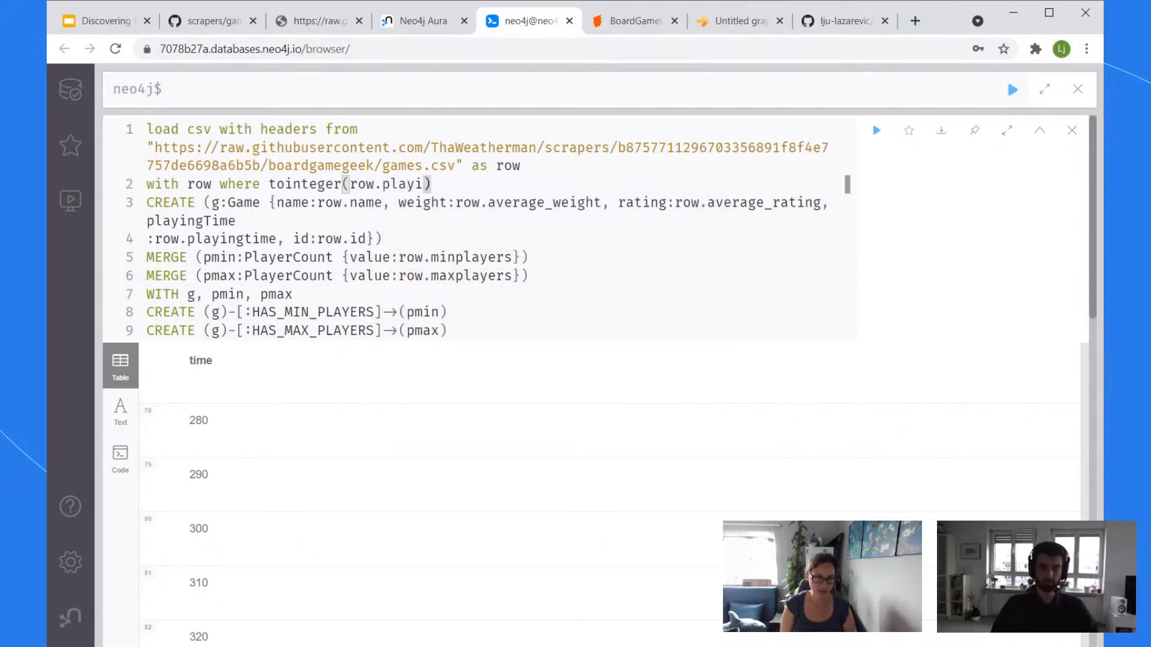
pyautogui.write('ngtime)')
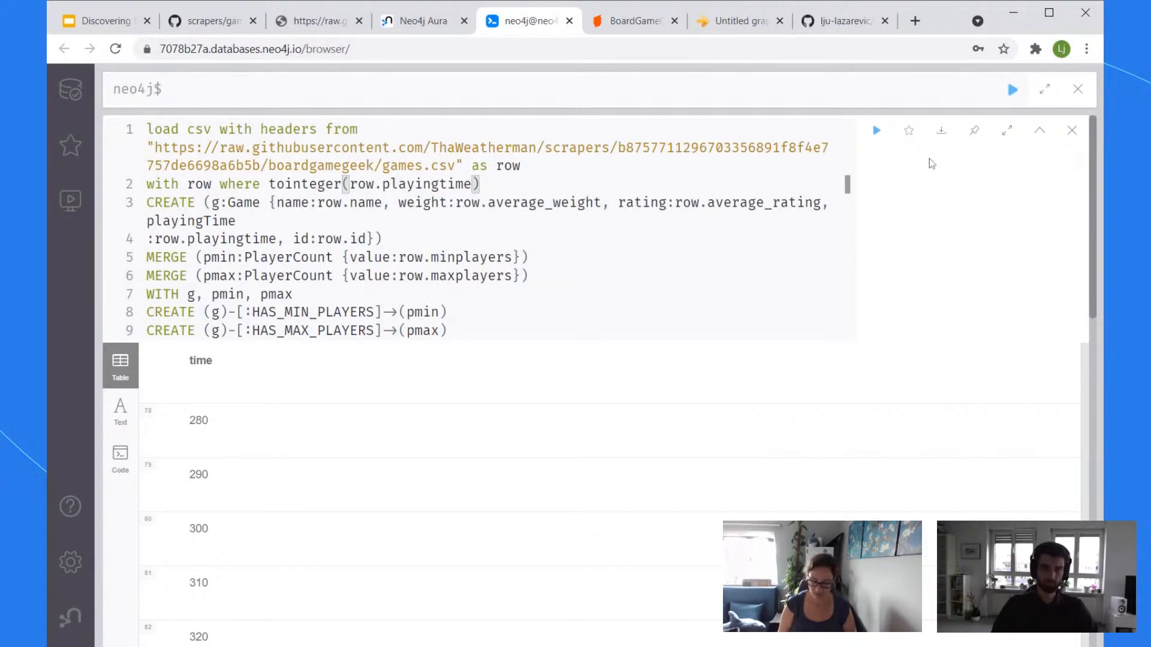
pyautogui.write(' > ')
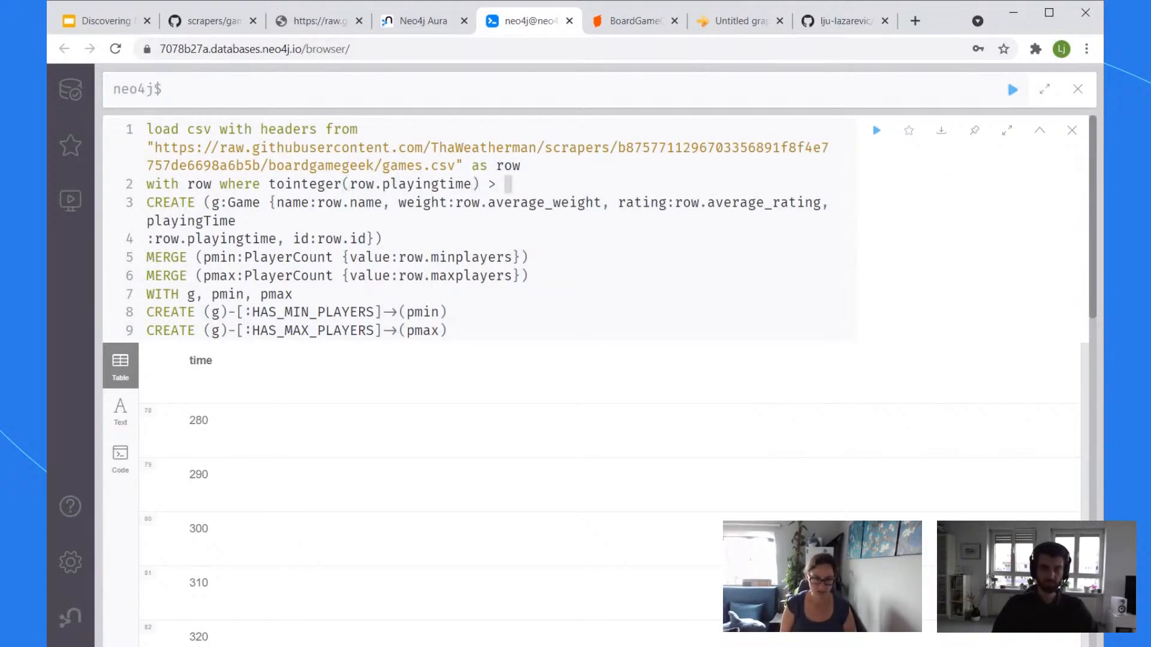
pyautogui.write('9')
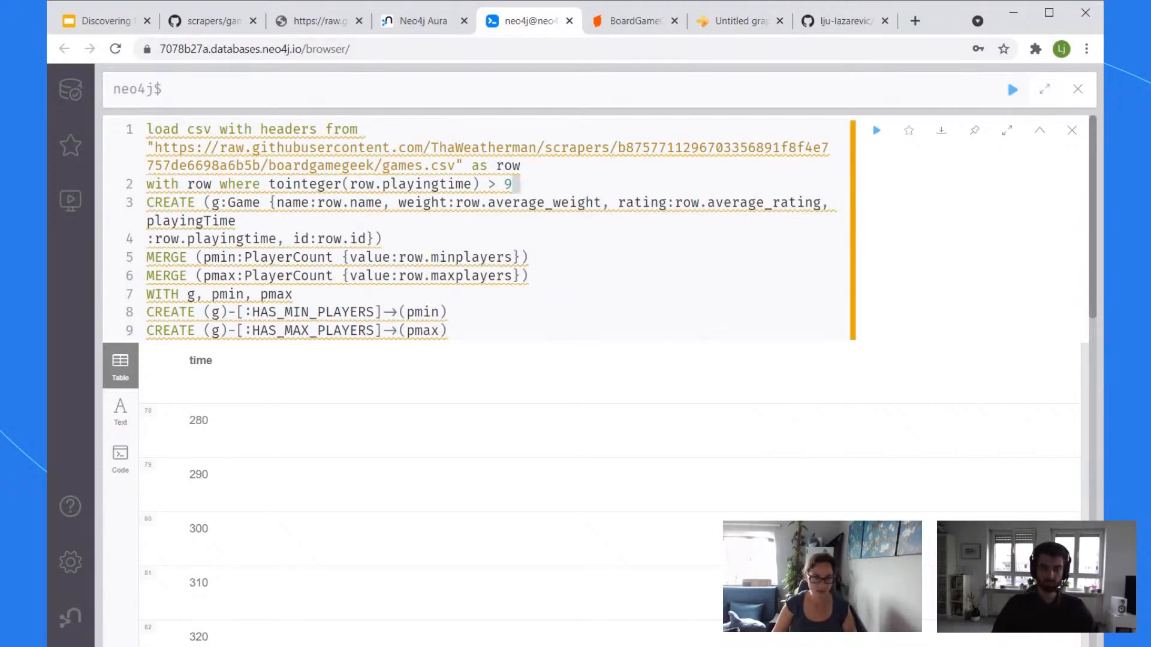
# Step: Extend the filter with 'and tointeger(row.playingtime) <301' by reusing the copied expression
pyautogui.moveTo(479, 185); pyautogui.dragTo(269, 186)
pyautogui.hotkey('ctrl', 'c')
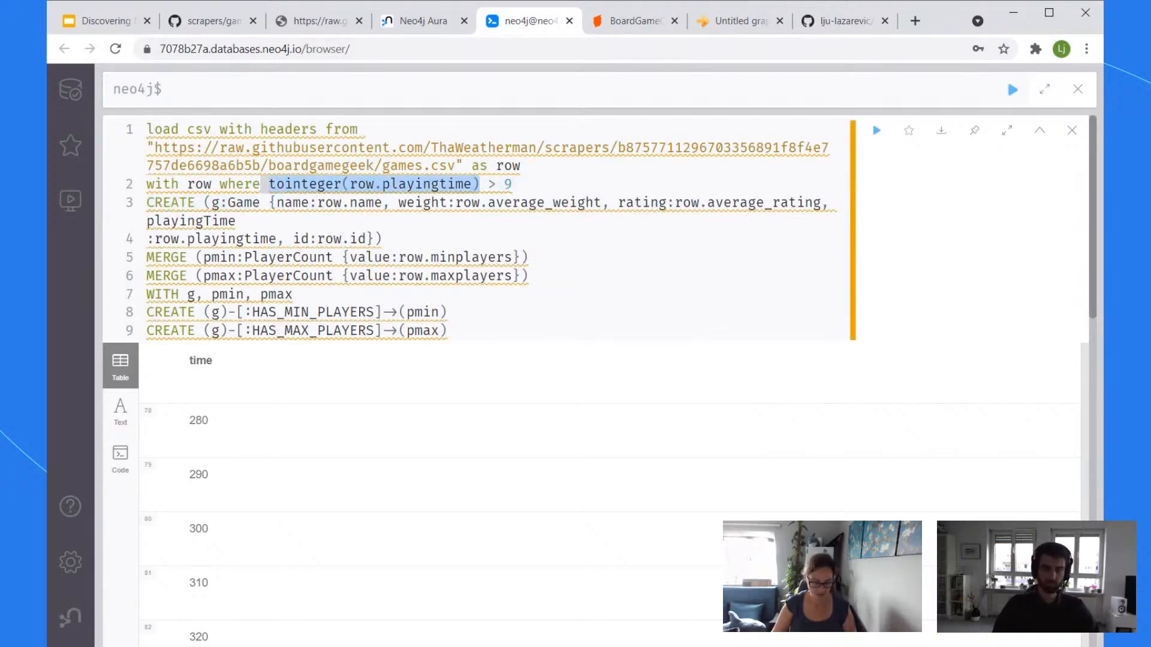
pyautogui.click(522, 167)
pyautogui.click(515, 185)
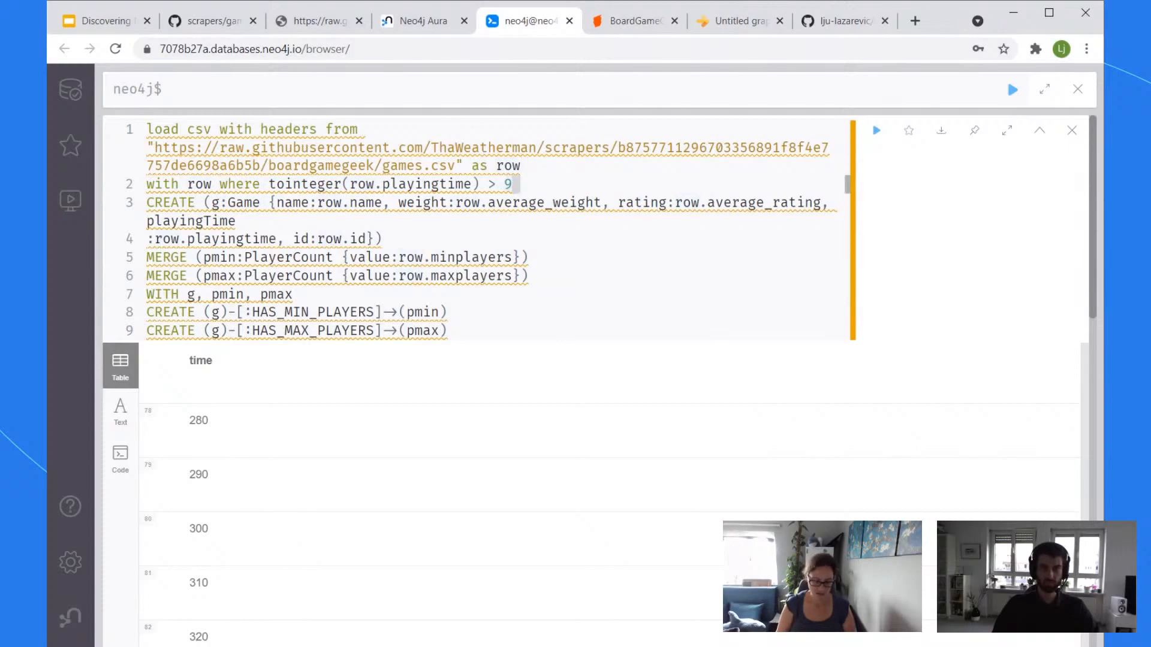
pyautogui.write('and')
pyautogui.hotkey('ctrl', 'v')
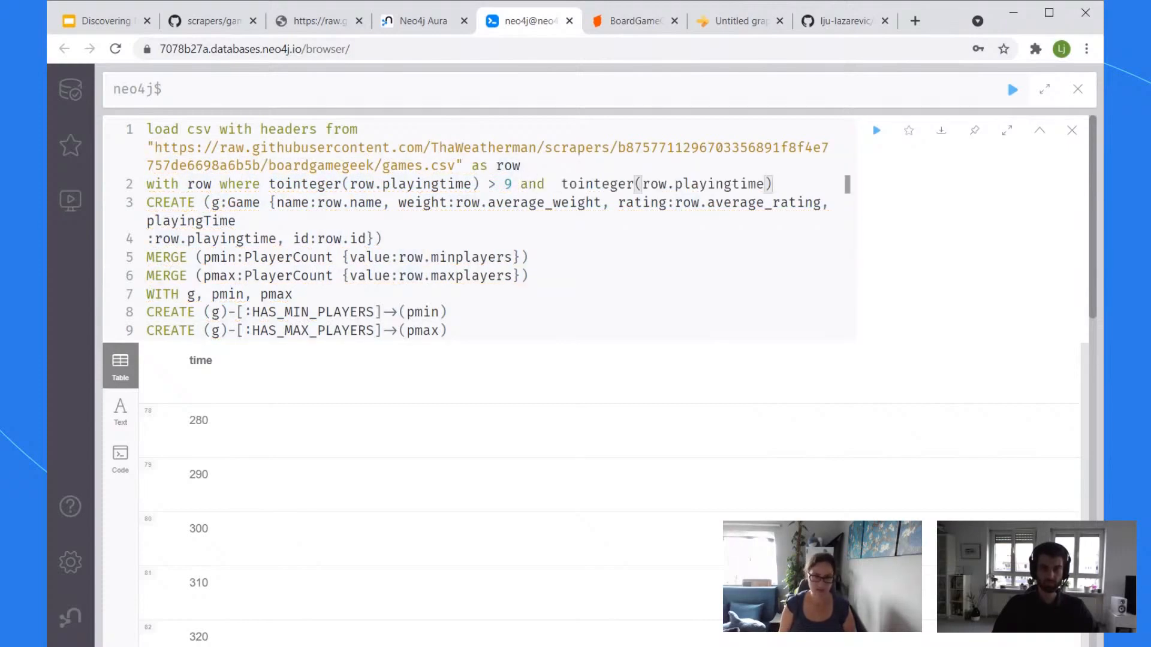
pyautogui.write('<')
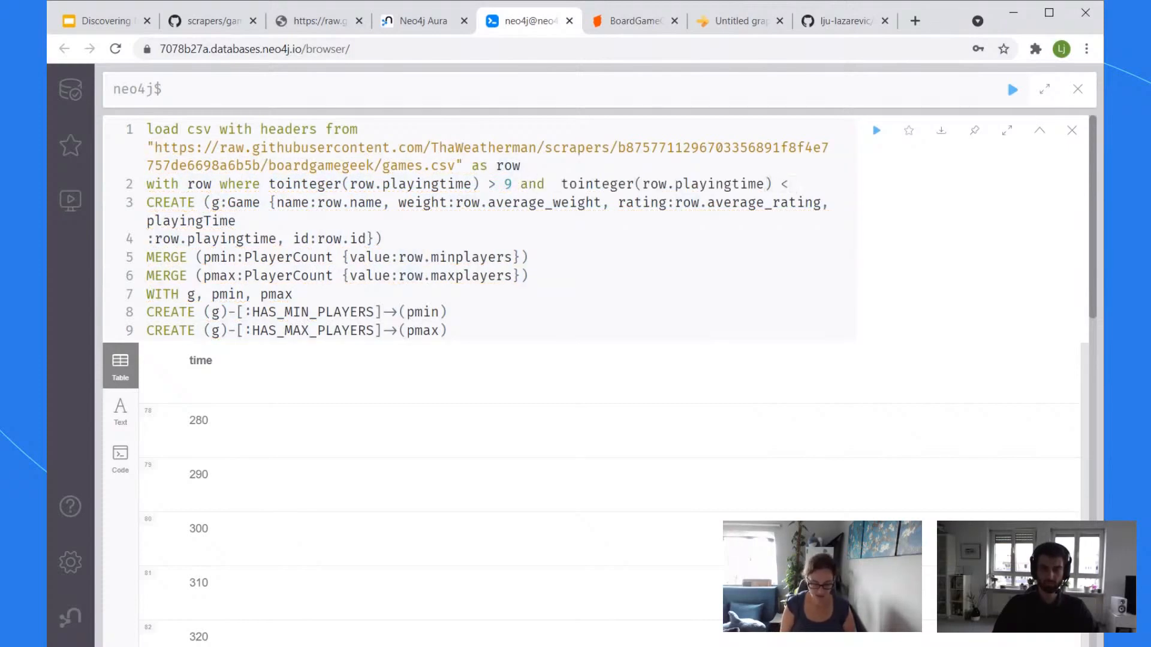
pyautogui.write('501')
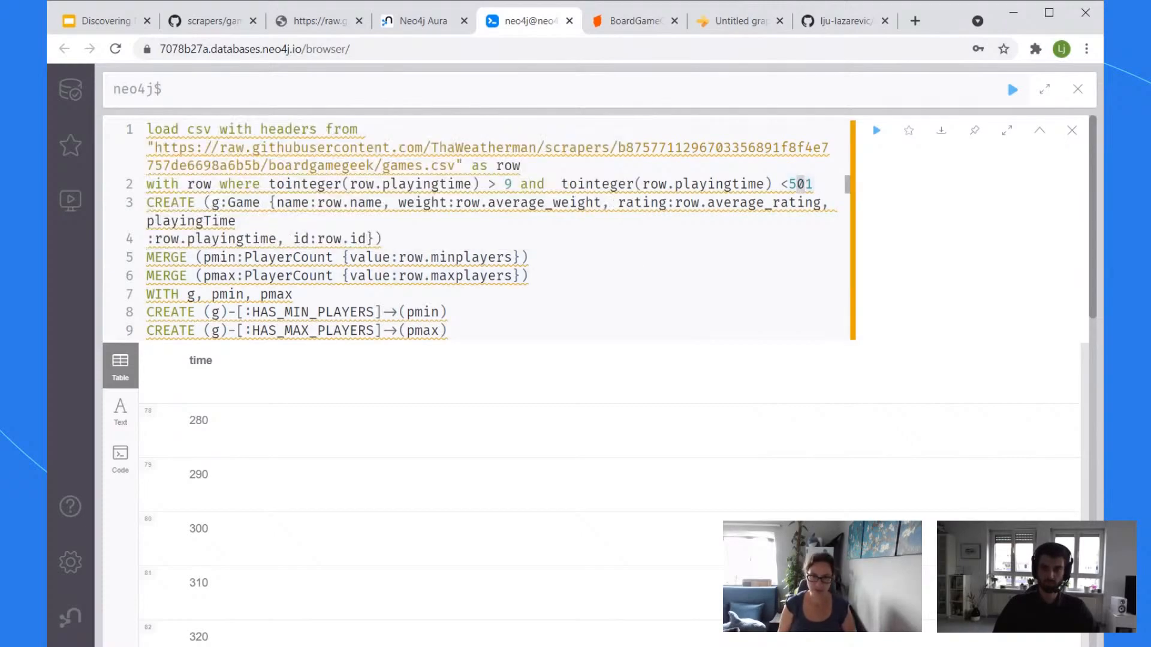
pyautogui.press('BackSpace')
pyautogui.write('3')
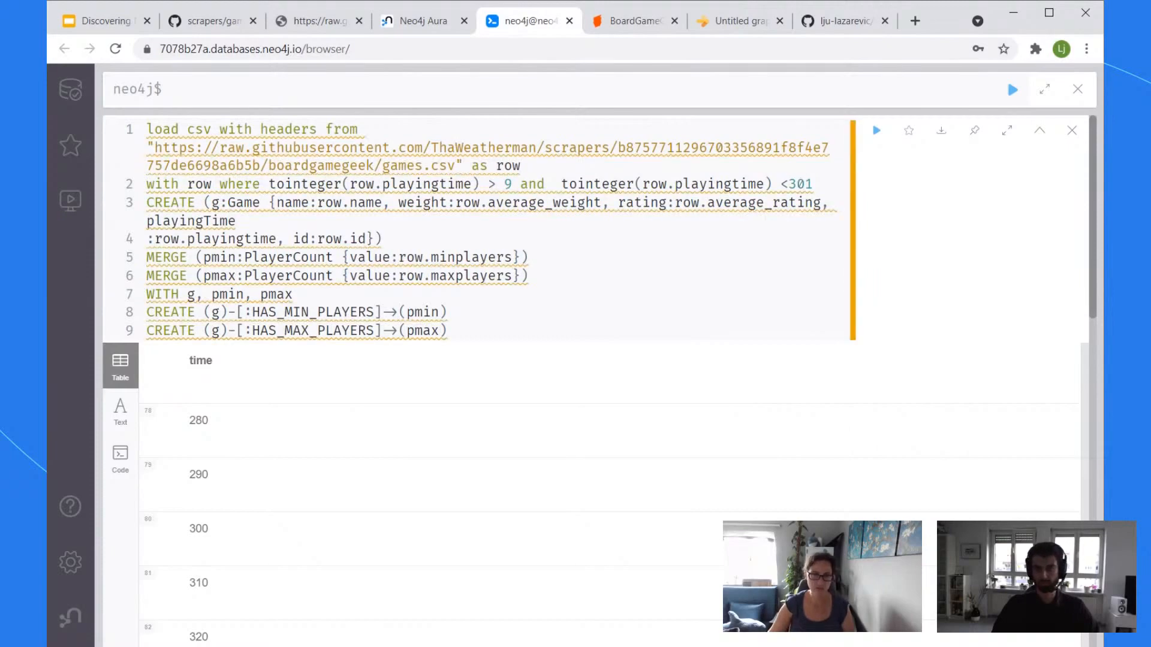
pyautogui.press('Down')
pyautogui.press('Down')
pyautogui.press('Down')
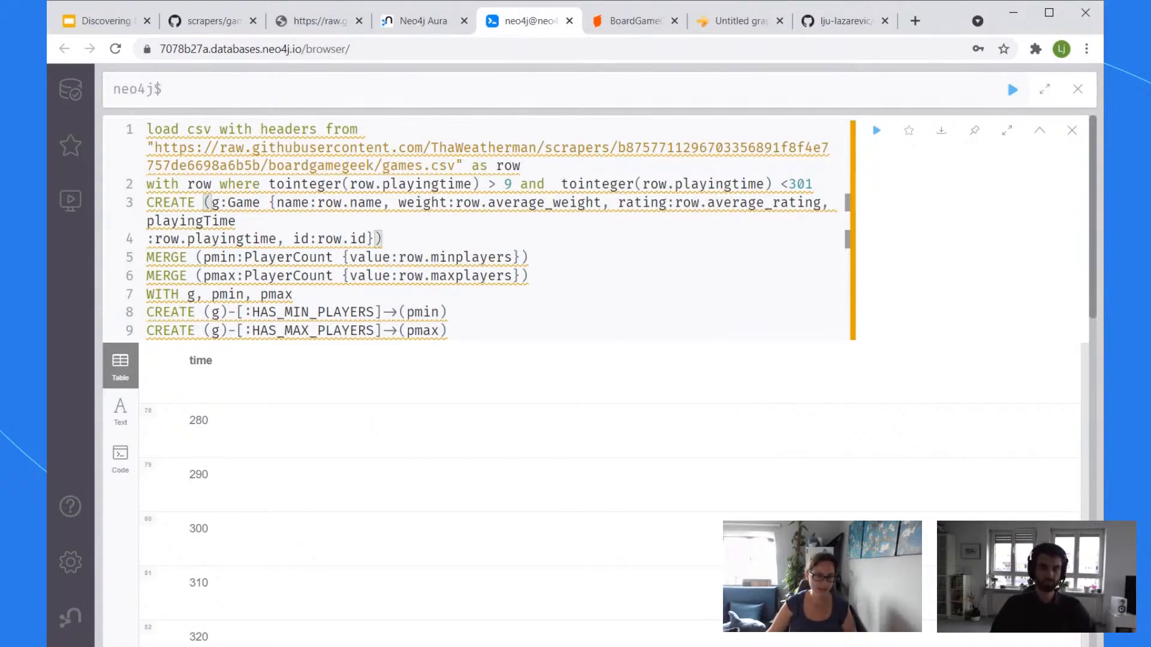
pyautogui.click(451, 312)
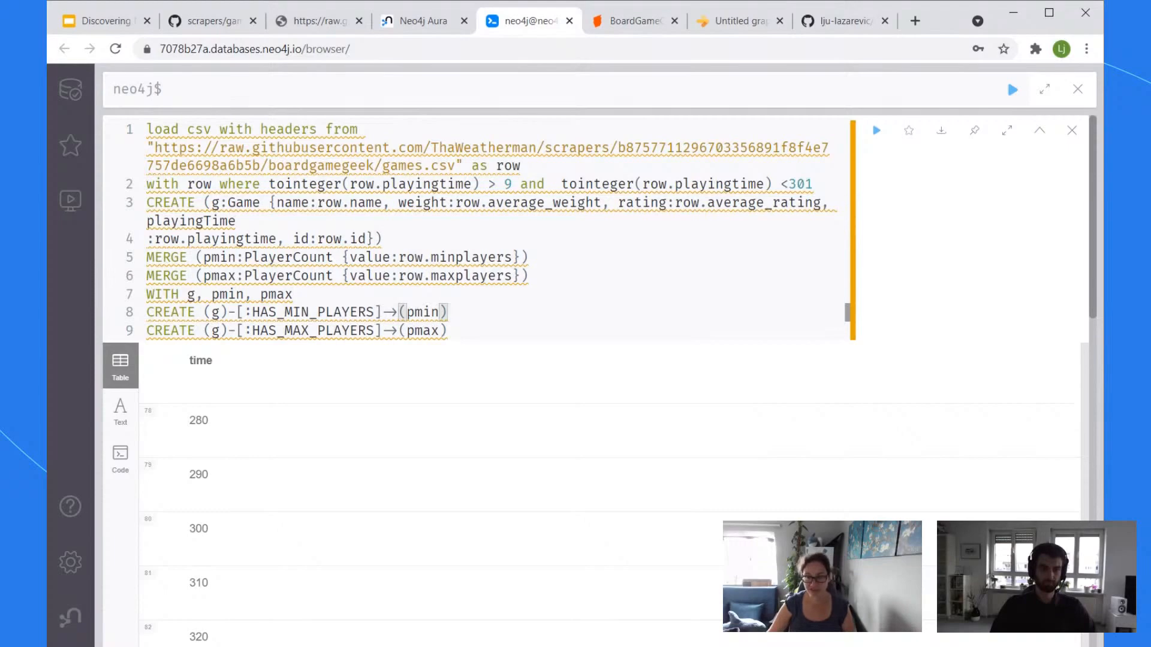
pyautogui.scroll(-3, 451, 313)
pyautogui.scroll(6, 647, 249)
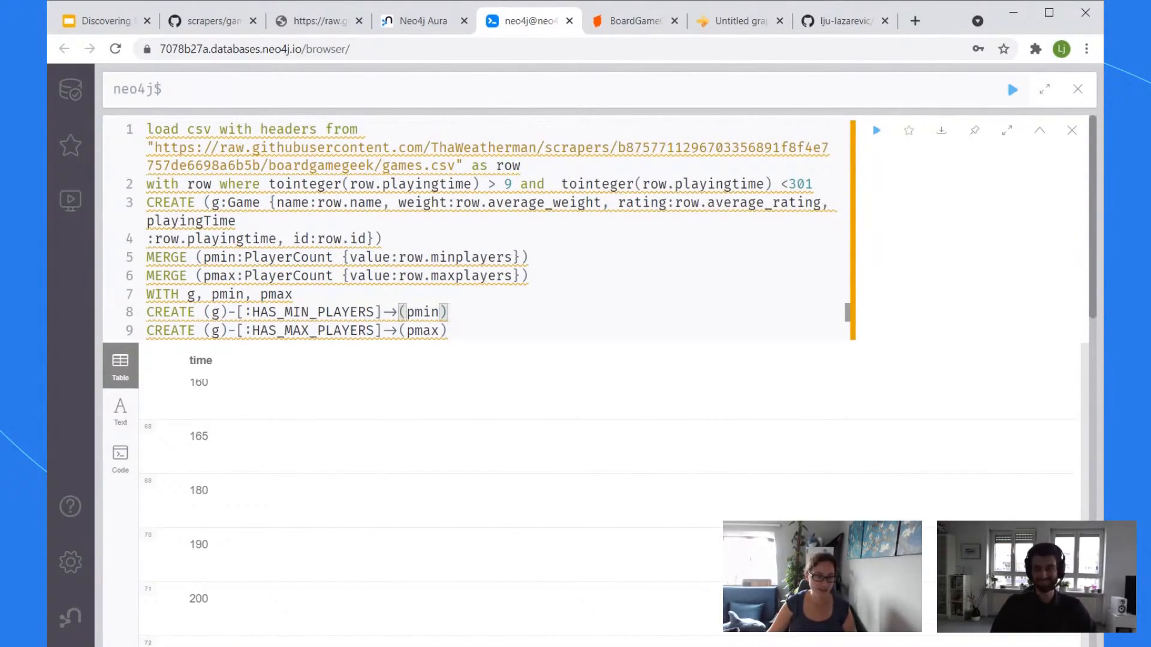
# Step: Wrap row.minplayers in tointeger() on the minimum players line
pyautogui.click(530, 276)
pyautogui.moveTo(288, 271)
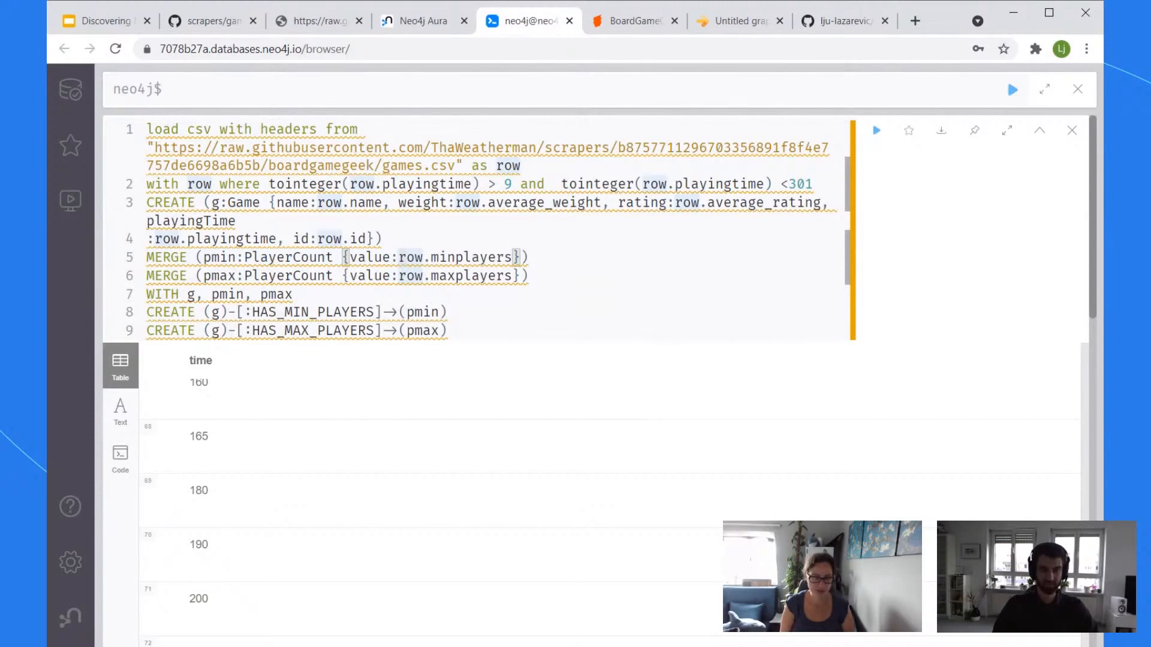
pyautogui.write('tointeger(')
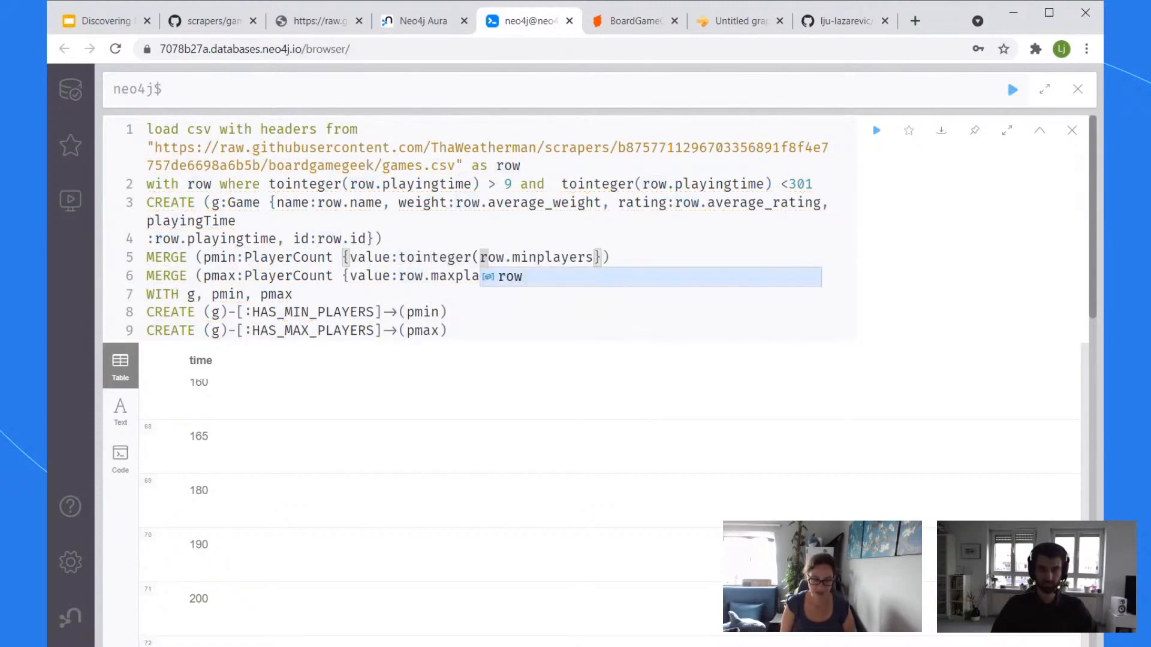
pyautogui.press('End')
pyautogui.press('Left')
pyautogui.press('Left')
pyautogui.press('Left')
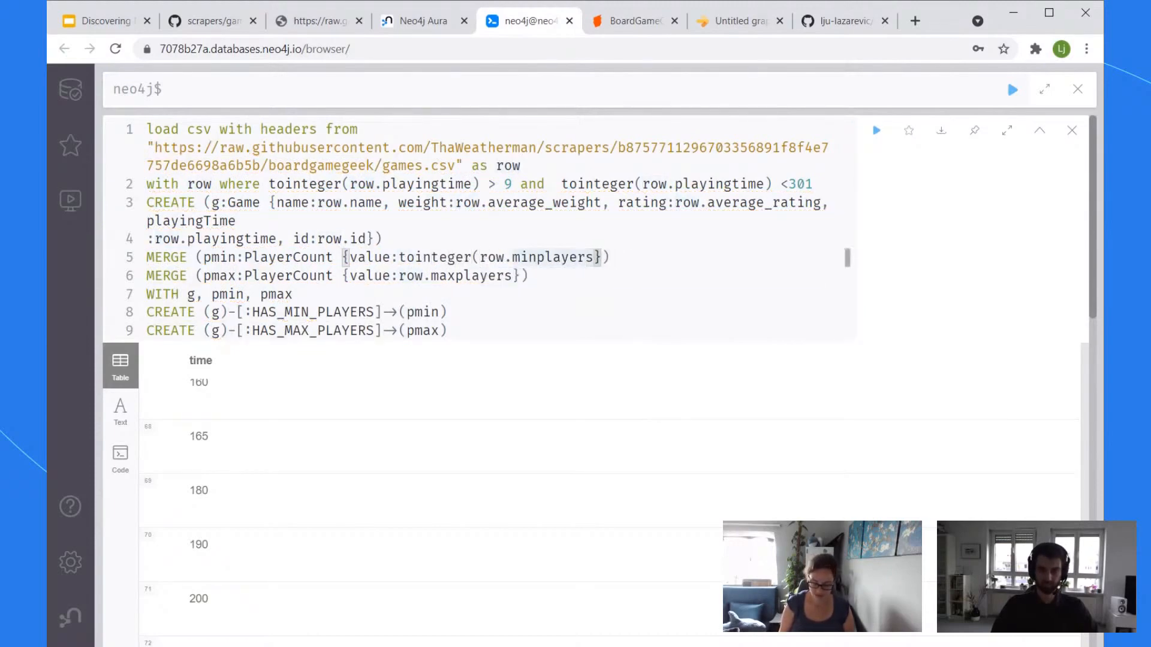
pyautogui.write(')')
# Step: Wrap row.maxplayers in tointeger() and start a tofloat( before row.average_weight
pyautogui.press('Down')
pyautogui.press('Left')
pyautogui.press('Left')
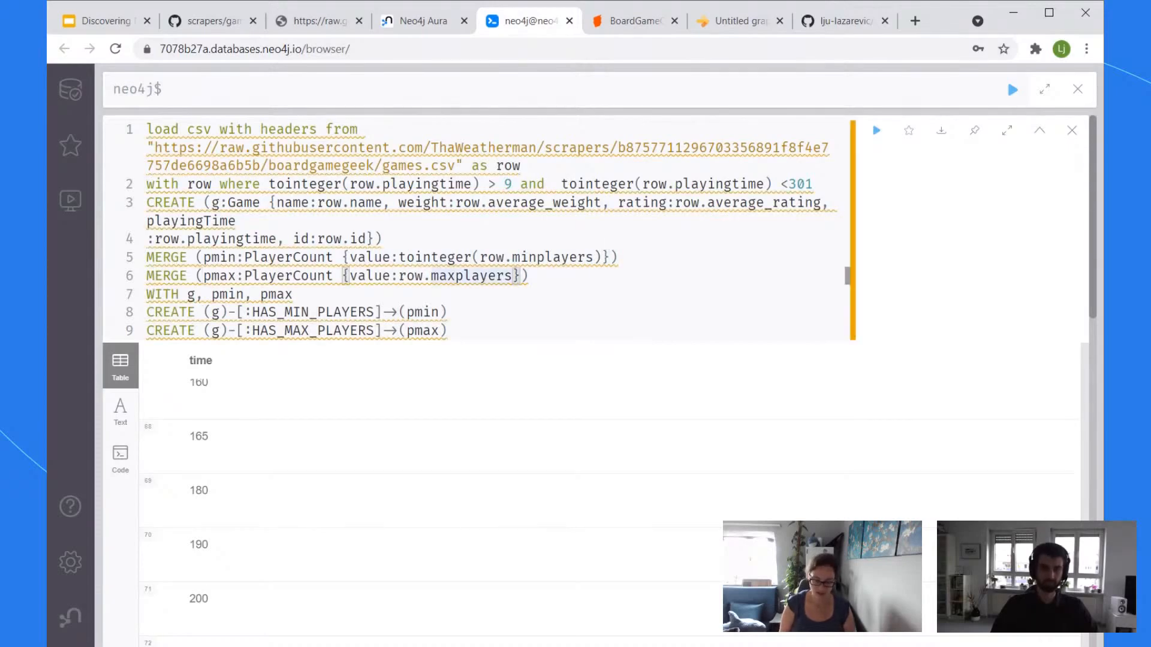
pyautogui.write(')')
pyautogui.press('Left')
pyautogui.press('Left')
pyautogui.press('Left')
pyautogui.press('Left')
pyautogui.press('Left')
pyautogui.press('Left')
pyautogui.press('Left')
pyautogui.press('Left')
pyautogui.press('Left')
pyautogui.press('Left')
pyautogui.press('Left')
pyautogui.press('Left')
pyautogui.press('Left')
pyautogui.press('Left')
pyautogui.press('Left')
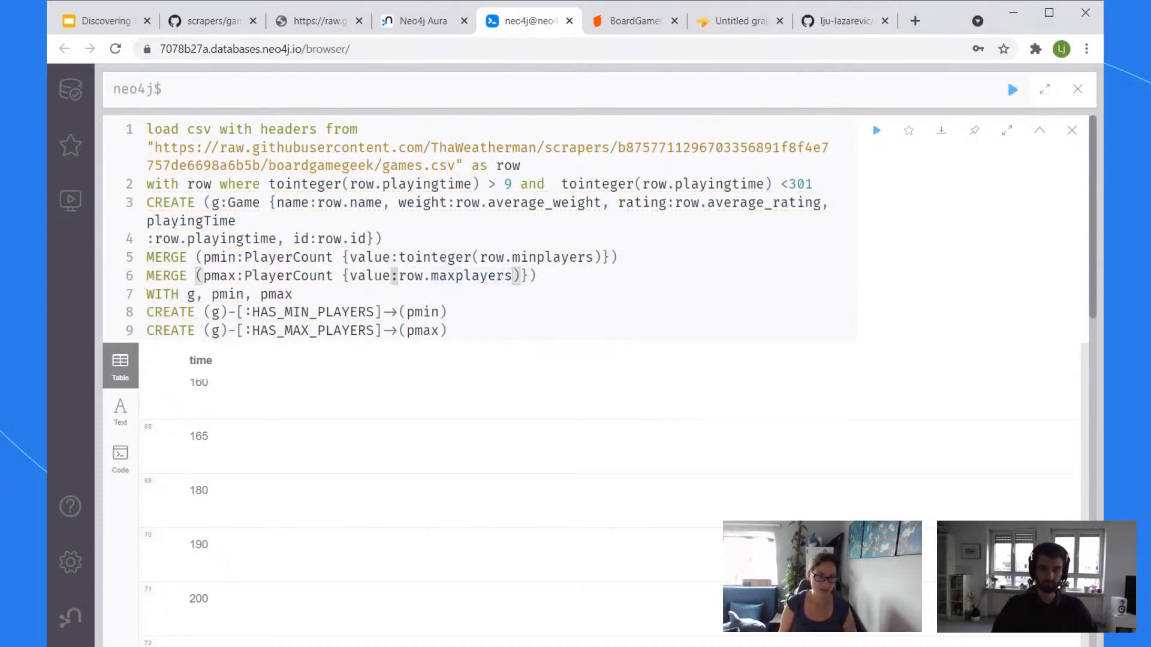
pyautogui.write('tointeg')
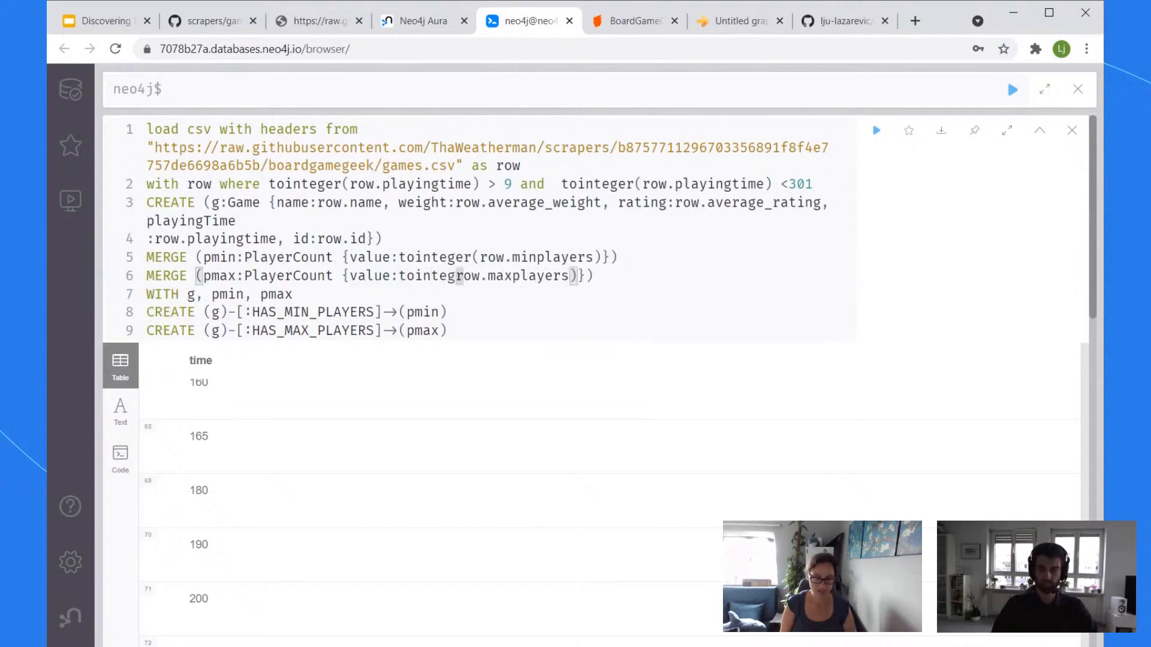
pyautogui.write('er(')
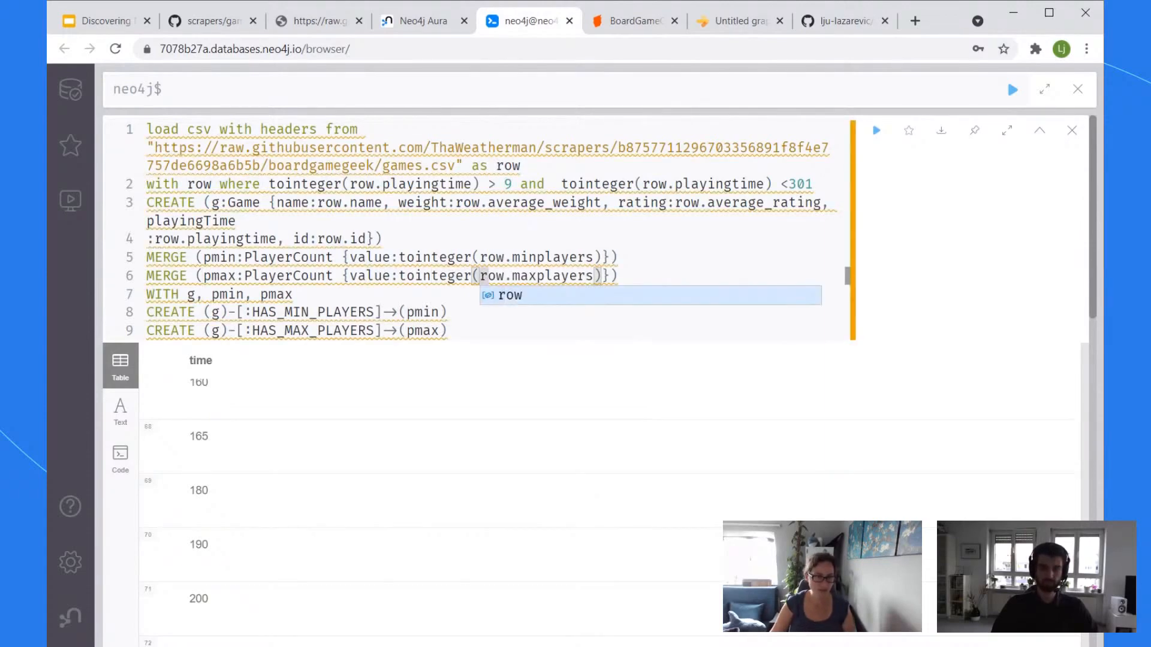
pyautogui.click(334, 257)
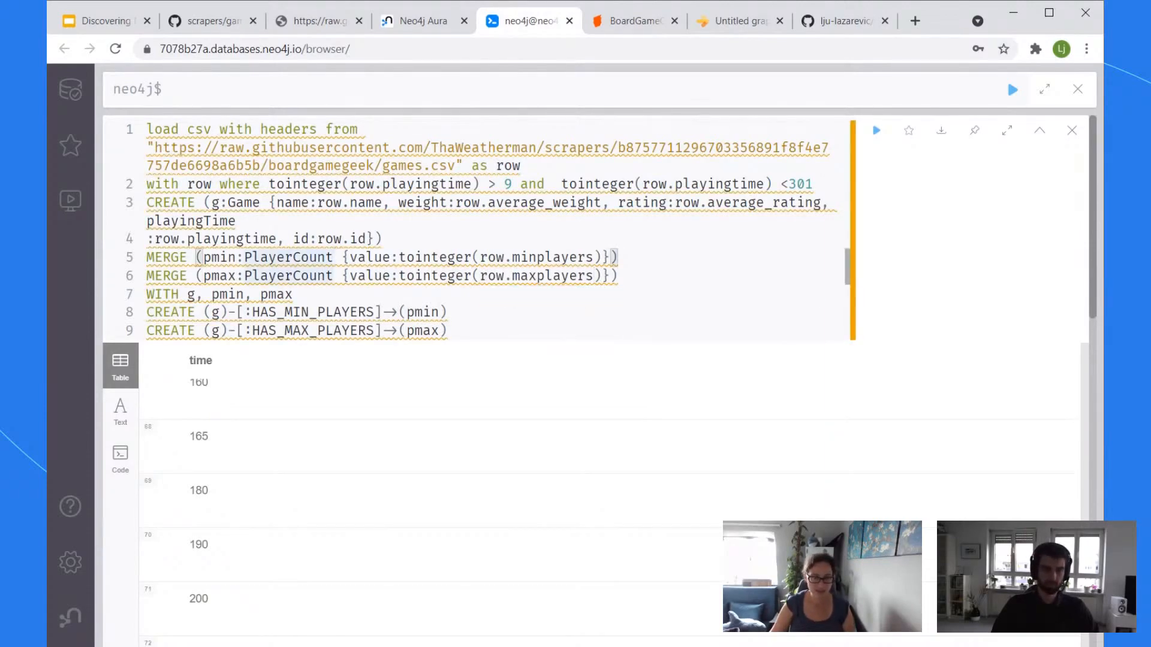
pyautogui.click(483, 202)
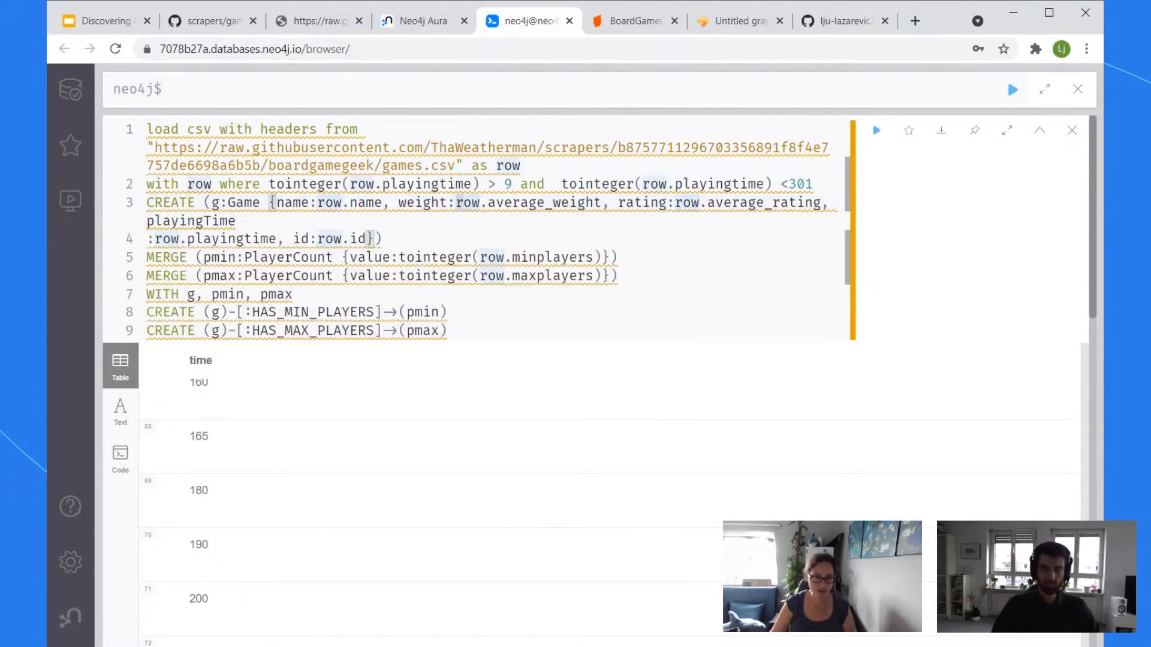
pyautogui.write('tofloat(')
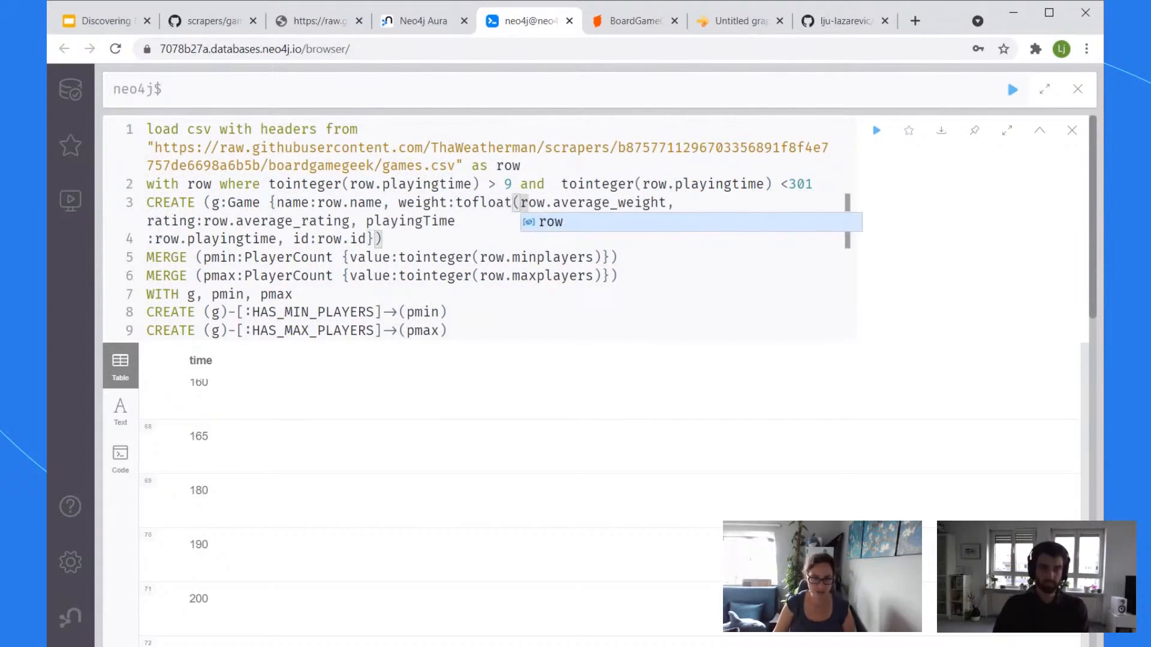
# Step: Finish tofloat(row.average_weight) and wrap row.average_rating in tofloat()
pyautogui.click(667, 203)
pyautogui.write(')')
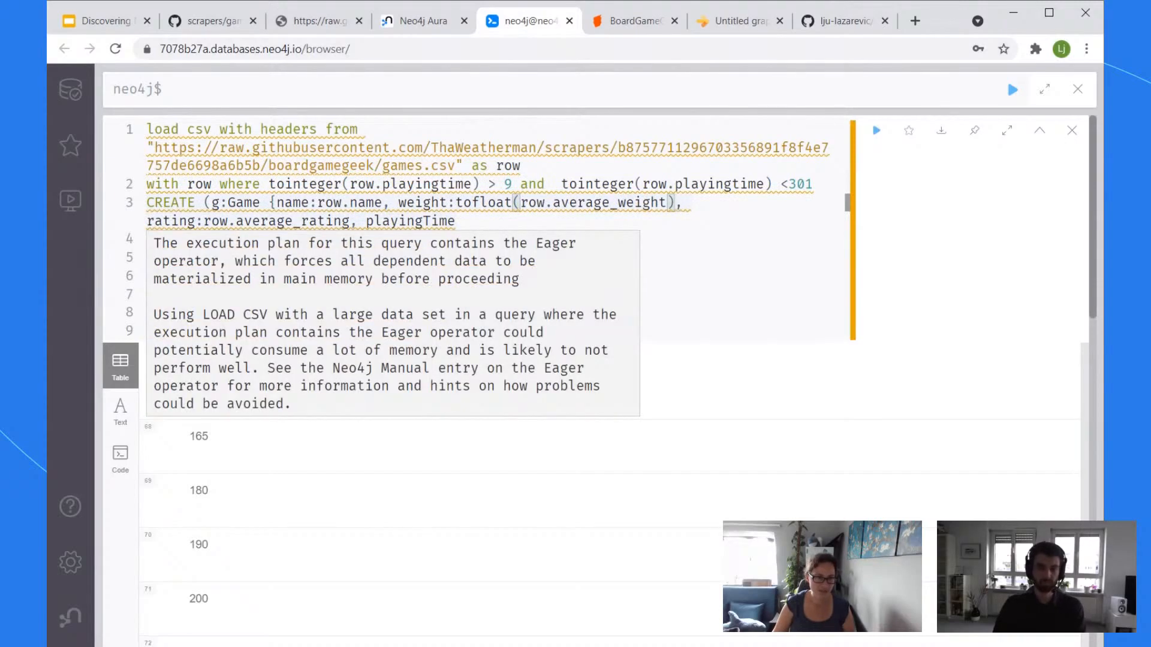
pyautogui.click(205, 221)
pyautogui.press('Left')
pyautogui.press('Right')
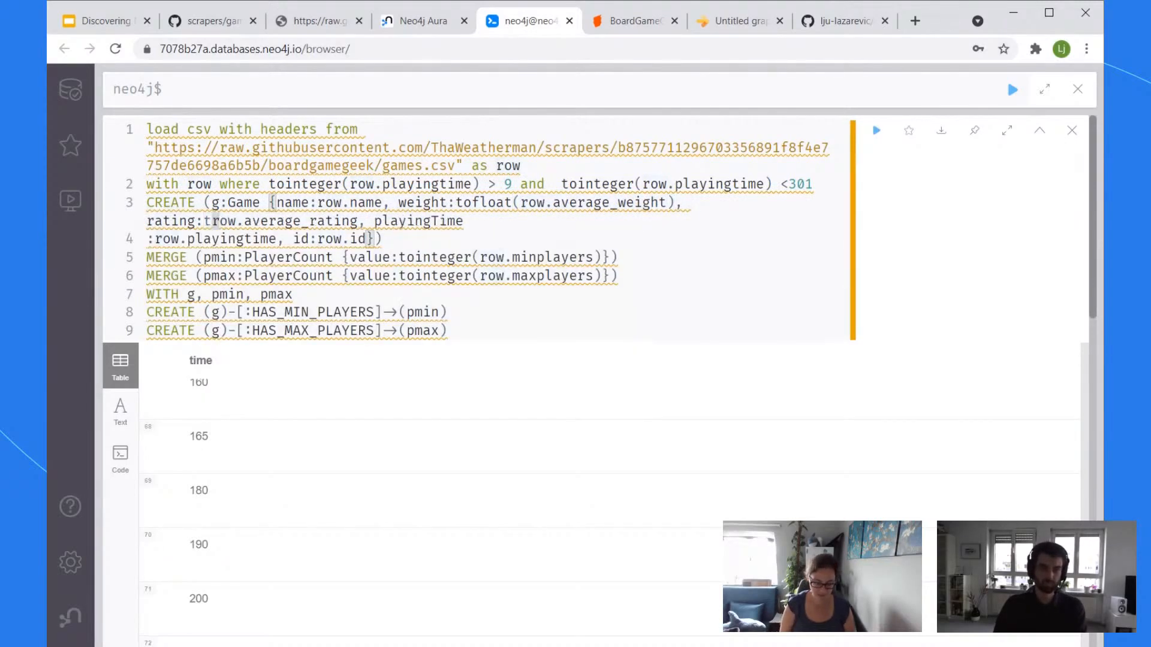
pyautogui.write('tofloat(')
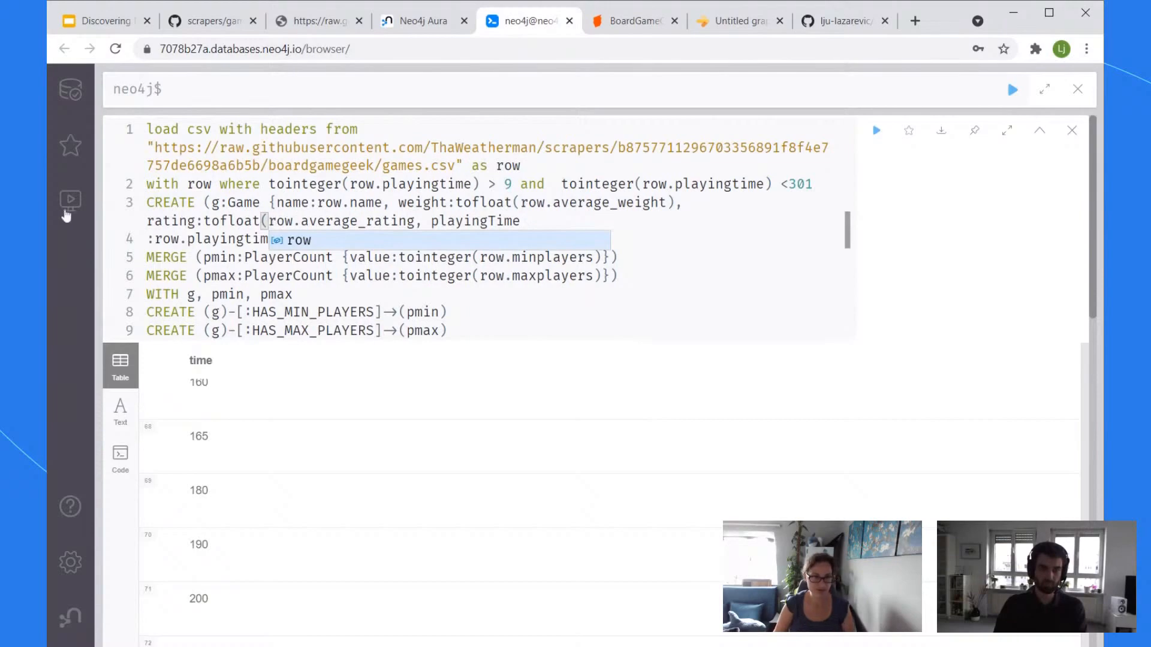
pyautogui.click(415, 221)
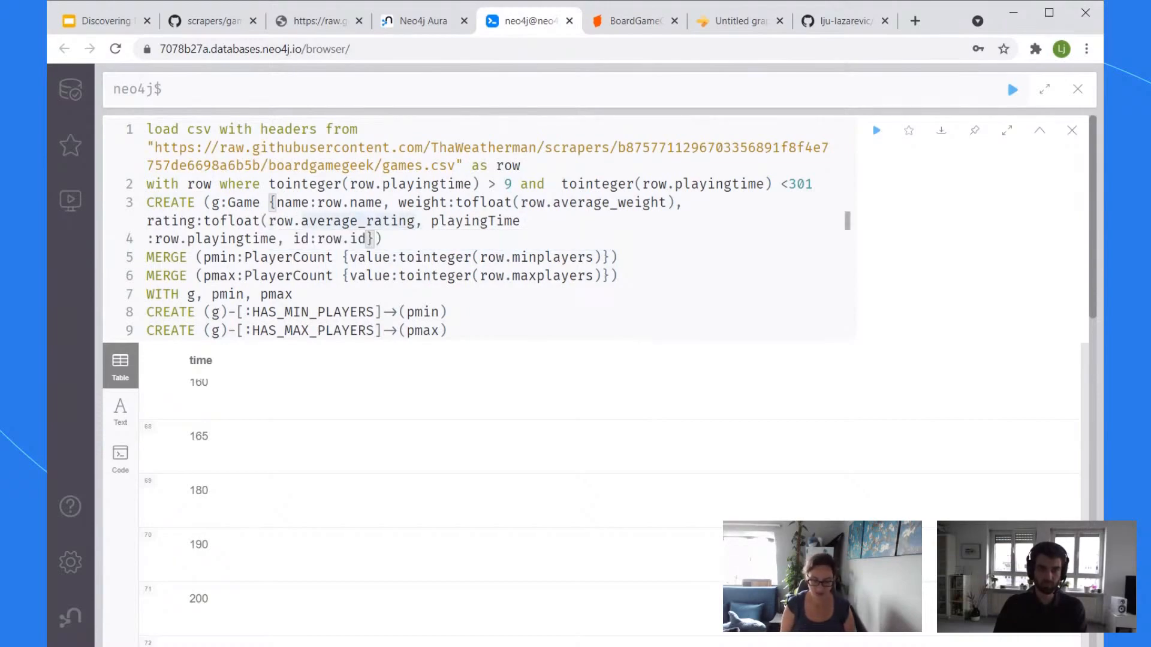
pyautogui.write(')')
# Step: Wrap the playingTime key in tointeger() on line 3 and select the whole query
pyautogui.press('Right')
pyautogui.press('Right')
pyautogui.write('tointeger')
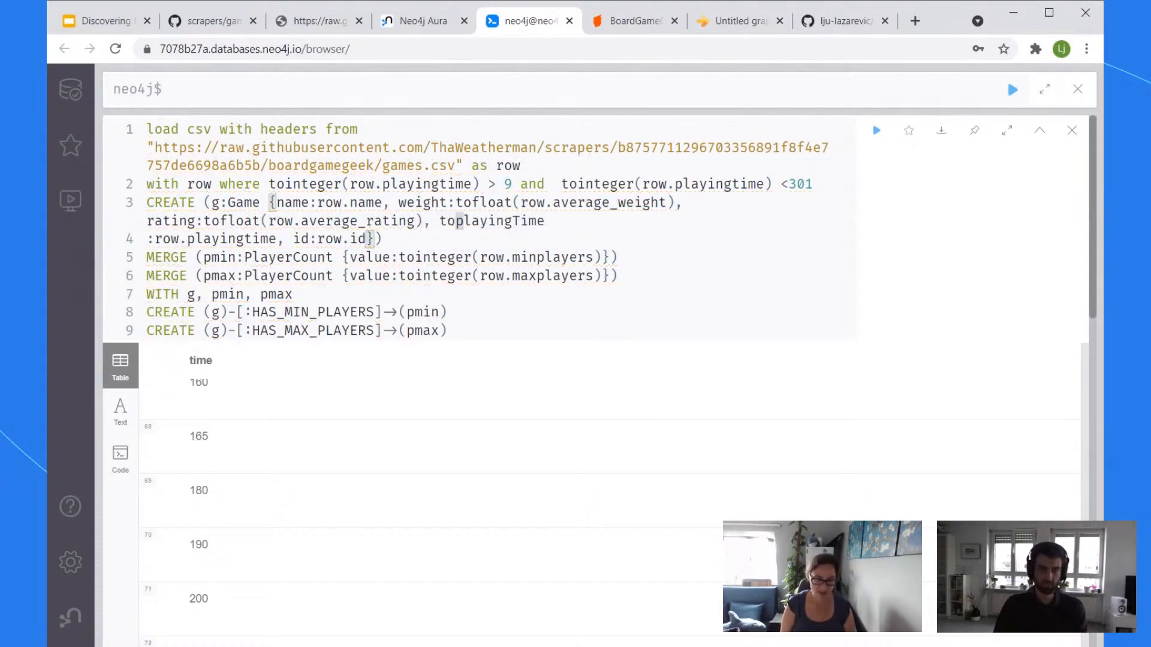
pyautogui.write('(')
pyautogui.click(847, 220)
pyautogui.write(')')
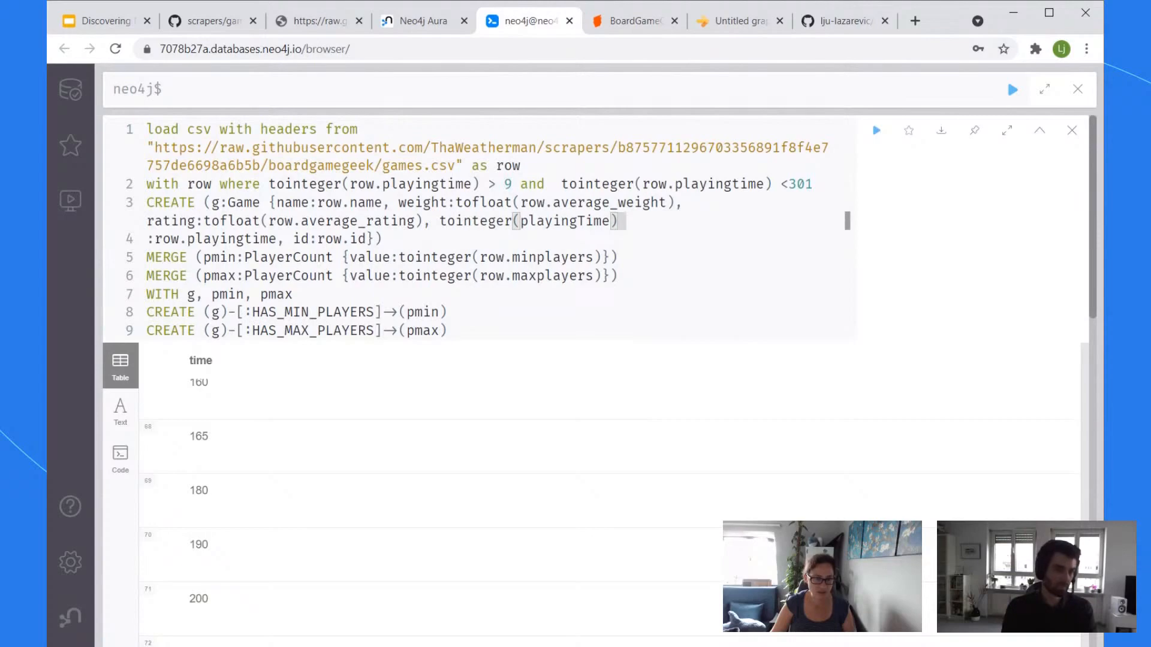
pyautogui.click(403, 203)
pyautogui.scroll(-4, 411, 211)
pyautogui.scroll(20, 440, 216)
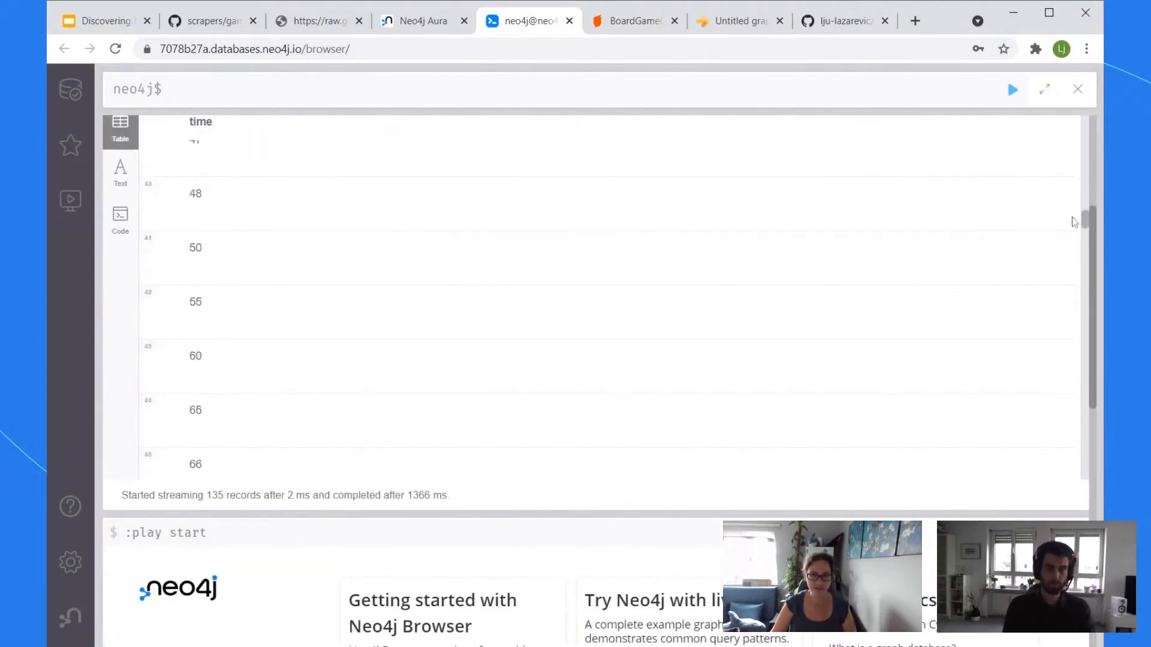
pyautogui.scroll(15, 983, 157)
pyautogui.scroll(4, 727, 304)
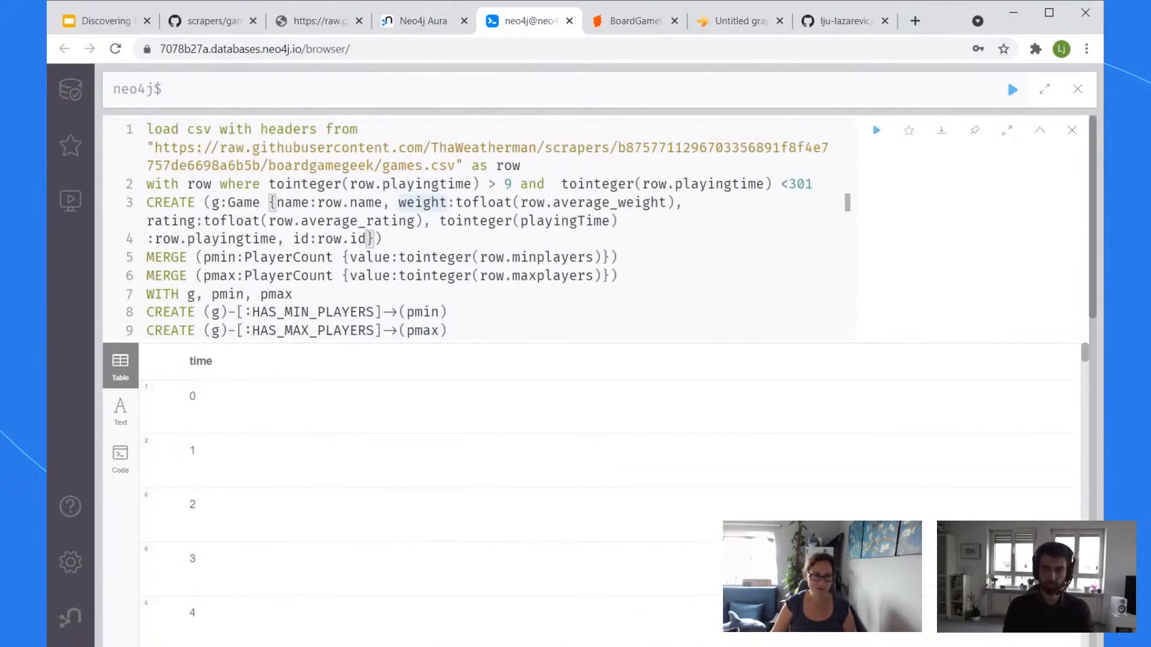
pyautogui.click(370, 221)
pyautogui.hotkey('ctrl', 'a')
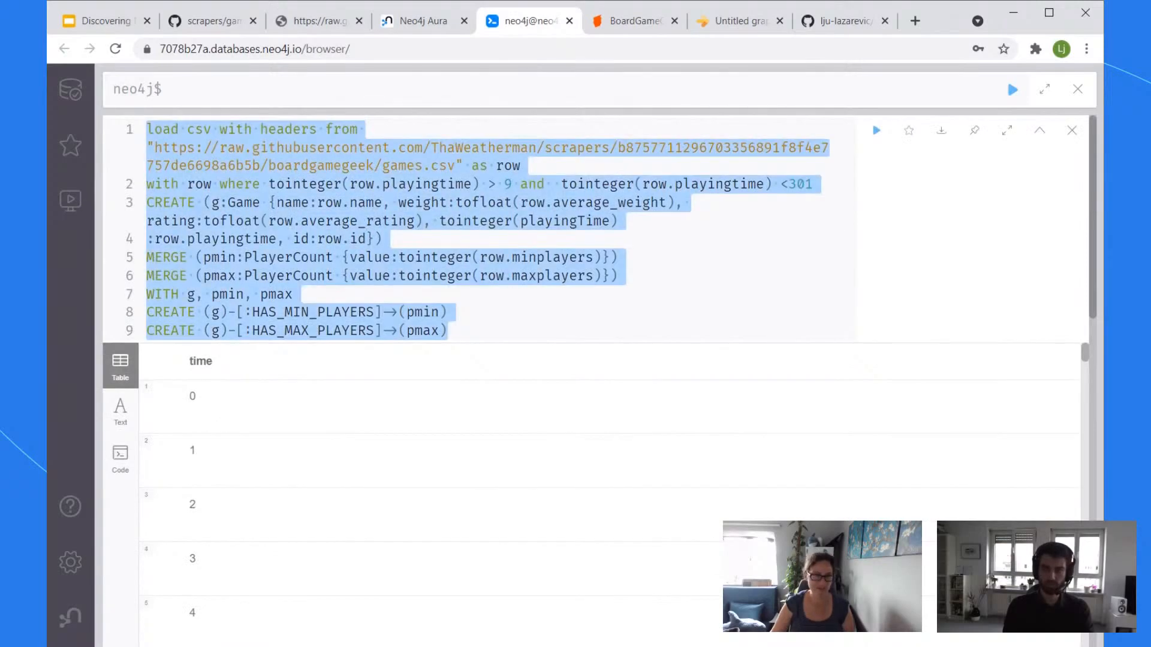
pyautogui.click(321, 185)
# Step: Run the import, get the syntax error, and remove the misplaced tointeger( from the playingTime key
pyautogui.click(876, 131)
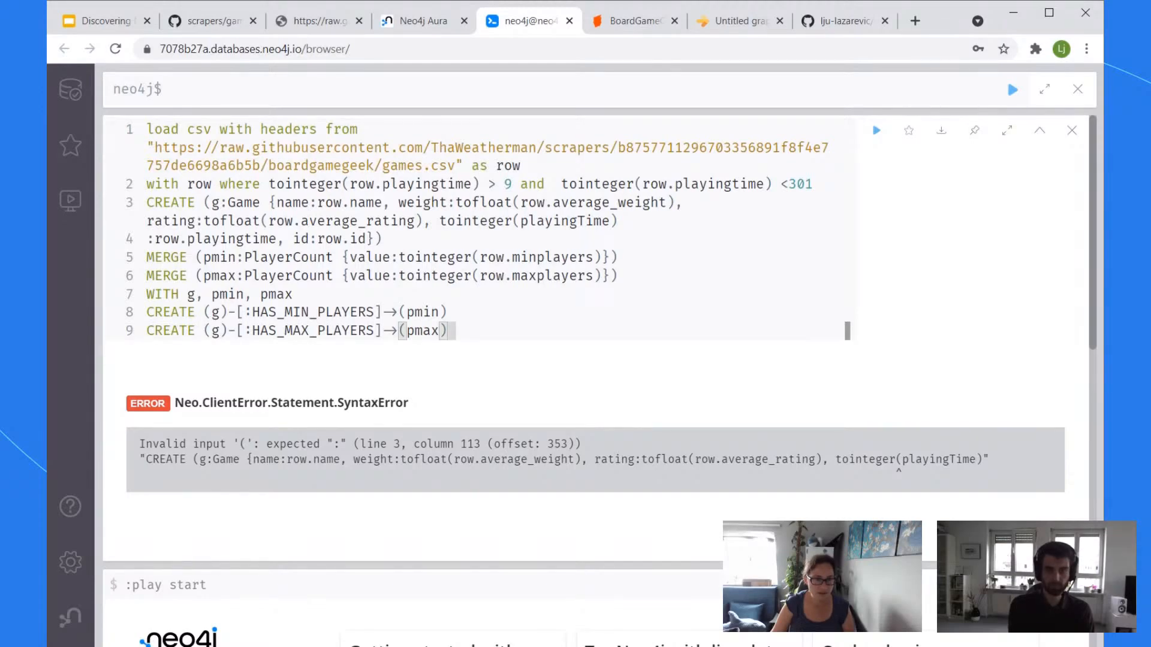
pyautogui.click(622, 221)
pyautogui.press('Delete')
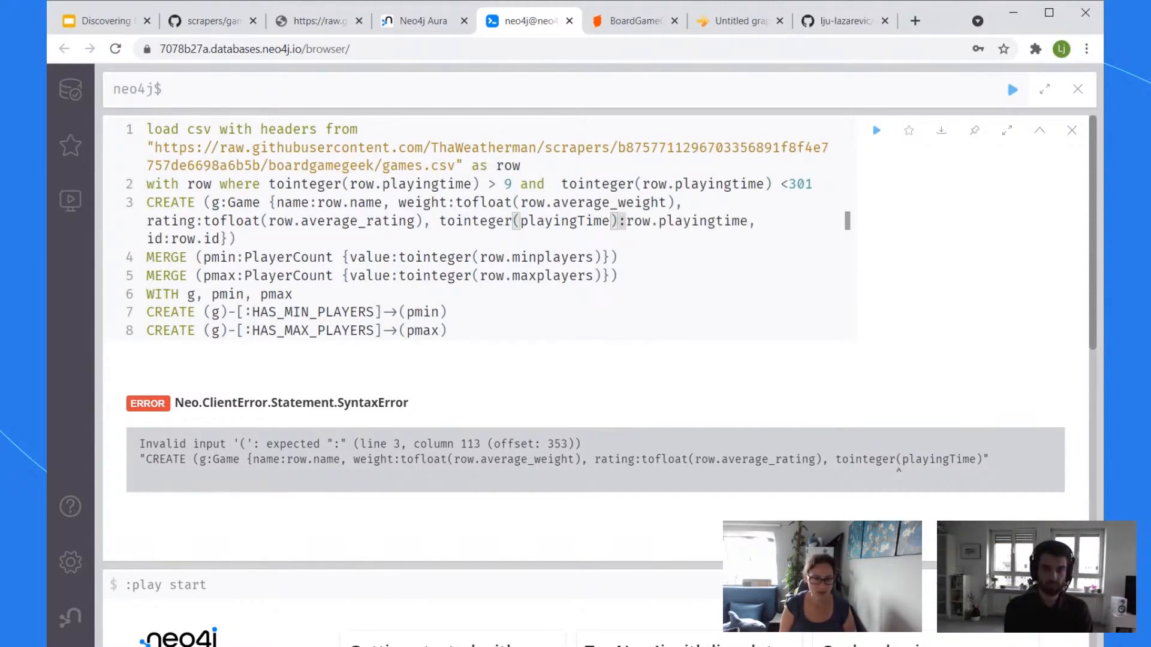
pyautogui.write(',')
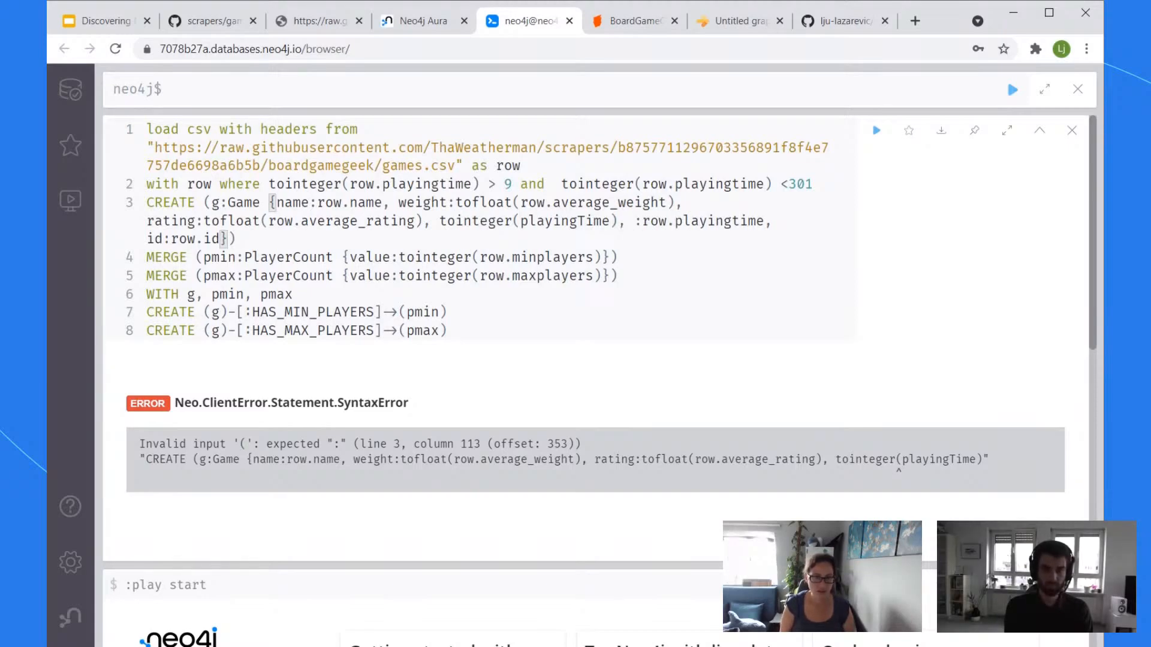
pyautogui.press('BackSpace')
pyautogui.press('BackSpace')
pyautogui.press('Left')
pyautogui.press('Left')
pyautogui.press('Left')
pyautogui.press('Left')
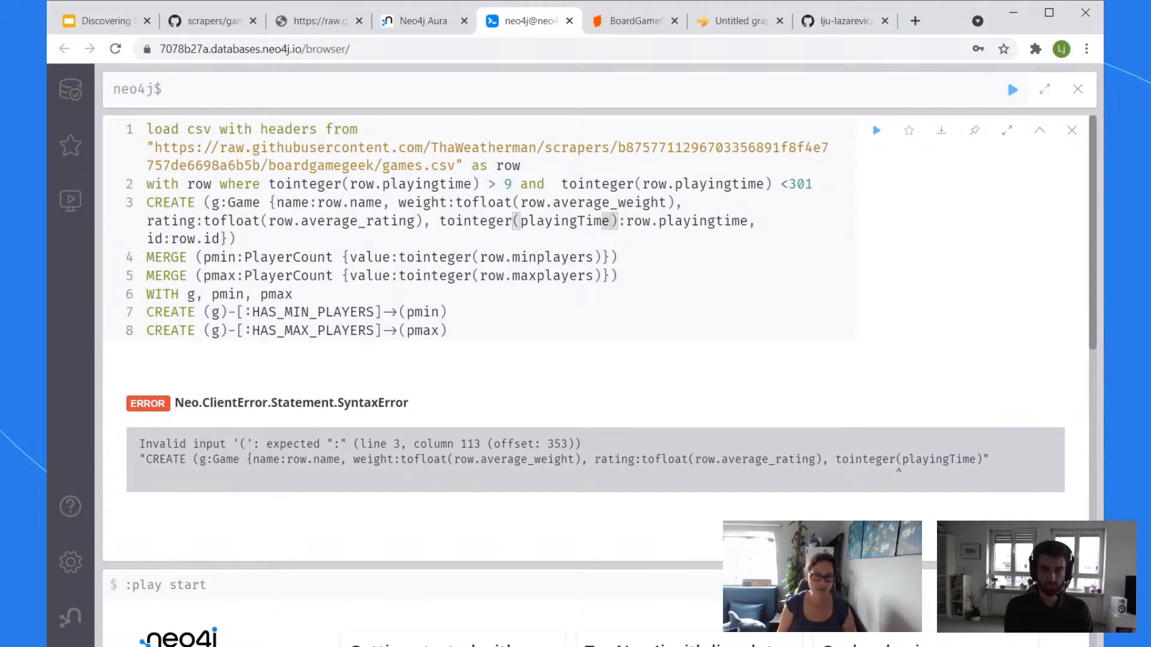
pyautogui.press('Left')
pyautogui.press('Left')
pyautogui.press('Left')
pyautogui.press('Left')
pyautogui.press('Left')
pyautogui.press('Left')
pyautogui.press('Left')
pyautogui.press('Left')
pyautogui.press('BackSpace')
pyautogui.press('BackSpace')
pyautogui.press('BackSpace')
pyautogui.press('BackSpace')
pyautogui.press('BackSpace')
pyautogui.press('BackSpace')
pyautogui.press('BackSpace')
pyautogui.press('BackSpace')
pyautogui.press('BackSpace')
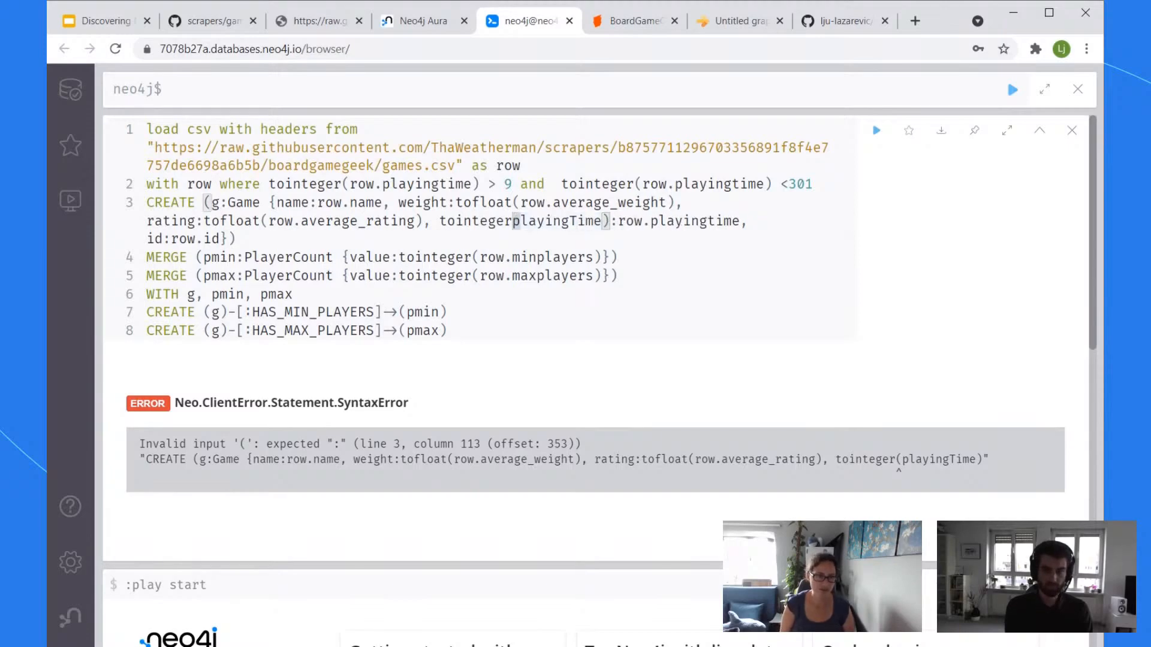
pyautogui.press('BackSpace')
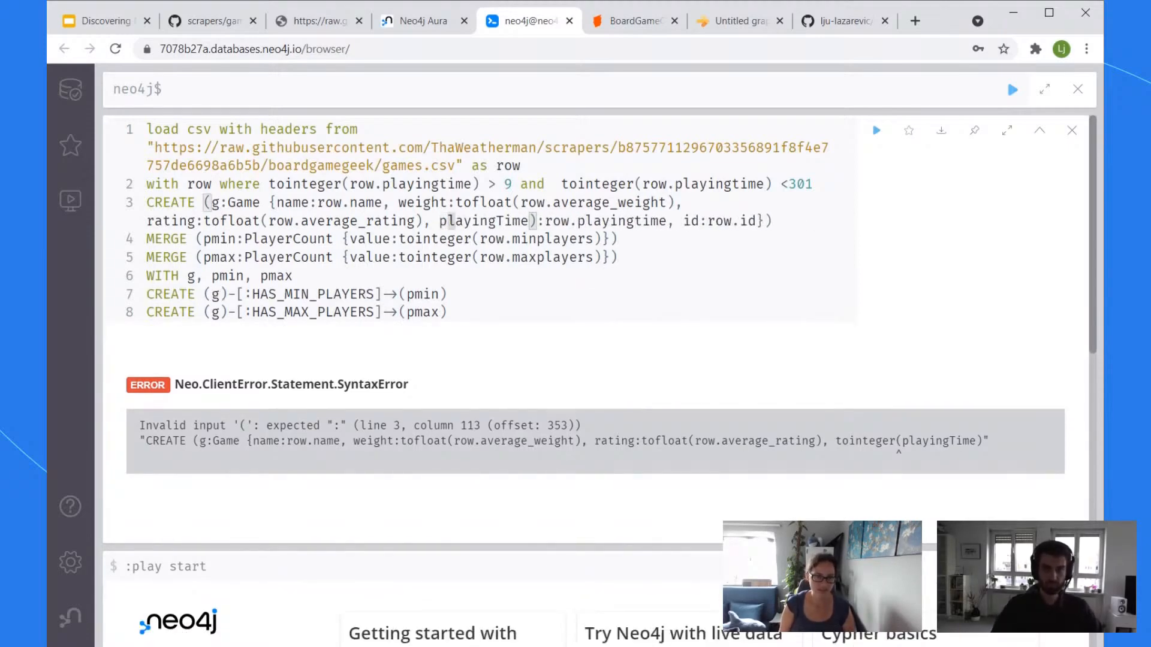
# Step: Set the value to tointeger(row.playingtime) and rerun the whole import query
pyautogui.press('Right')
pyautogui.press('Right')
pyautogui.press('Right')
pyautogui.press('Right')
pyautogui.press('Right')
pyautogui.press('Right')
pyautogui.press('Right')
pyautogui.press('Right')
pyautogui.press('Right')
pyautogui.press('Right')
pyautogui.press('Right')
pyautogui.press('Right')
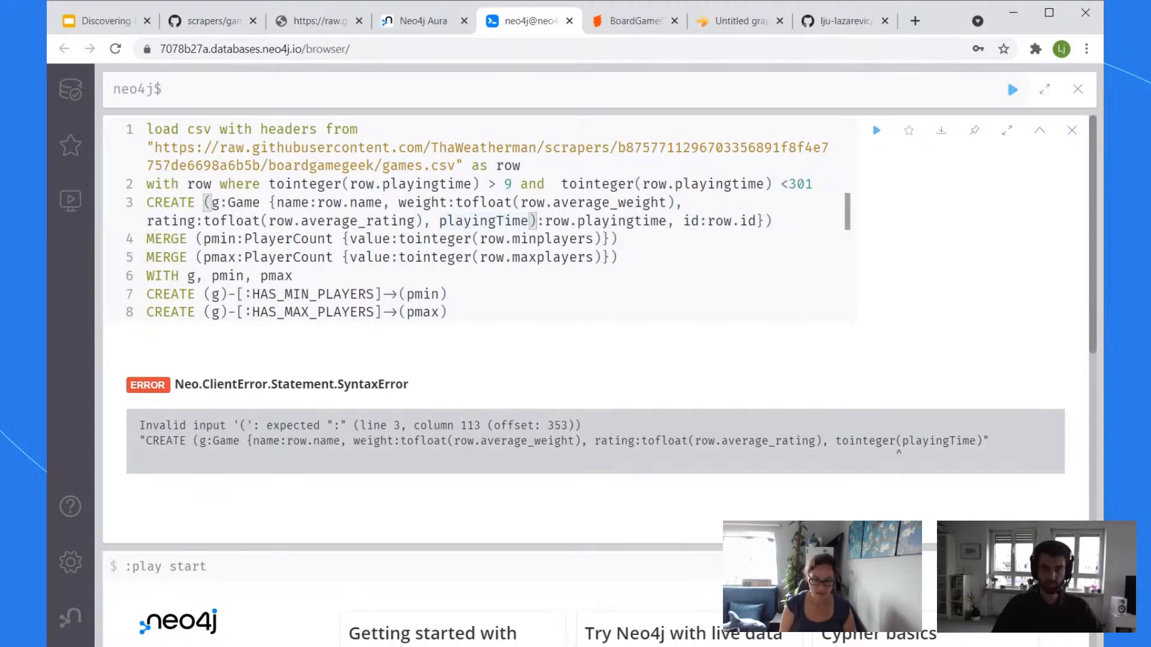
pyautogui.press('BackSpace')
pyautogui.press('Right')
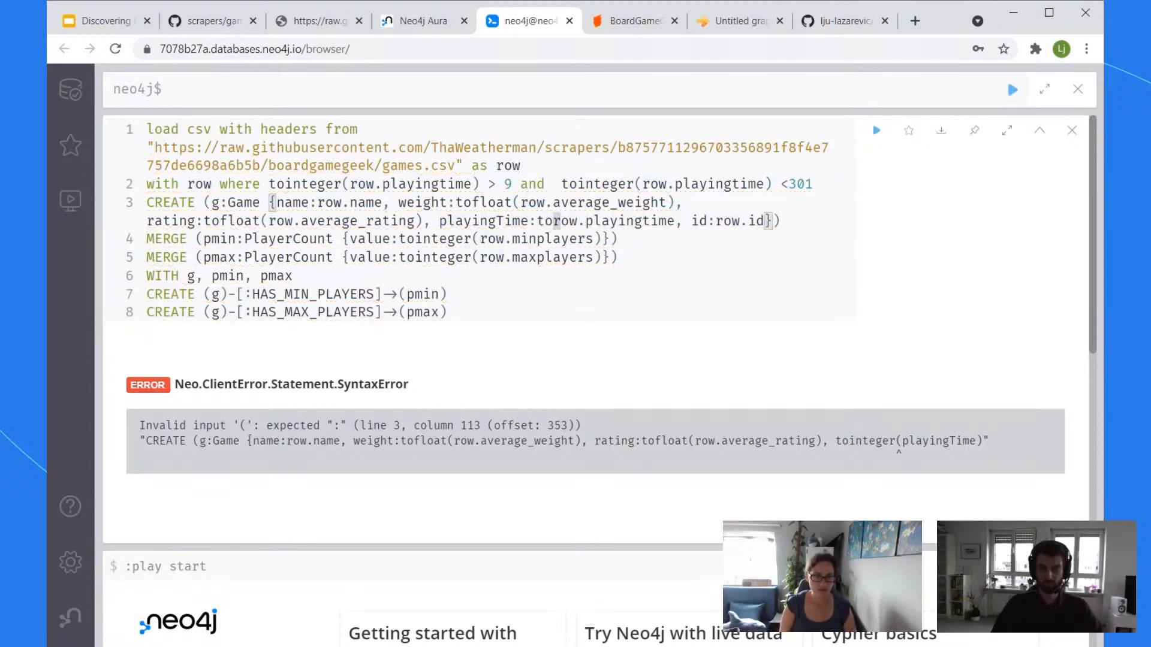
pyautogui.write('tointeger(')
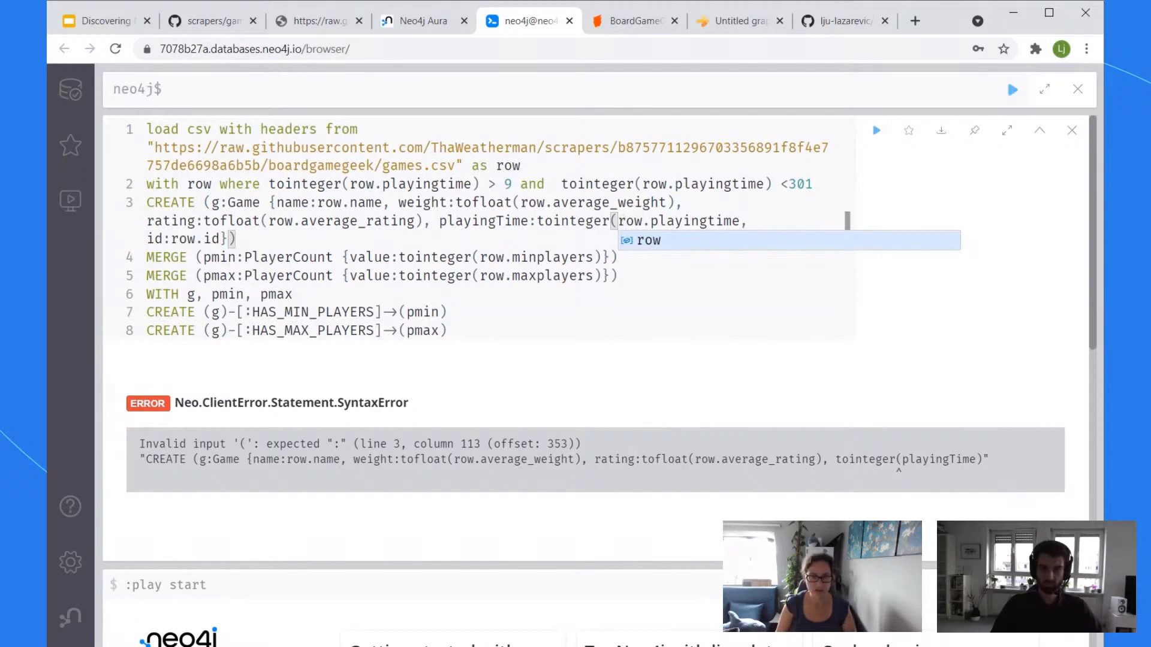
pyautogui.click(741, 221)
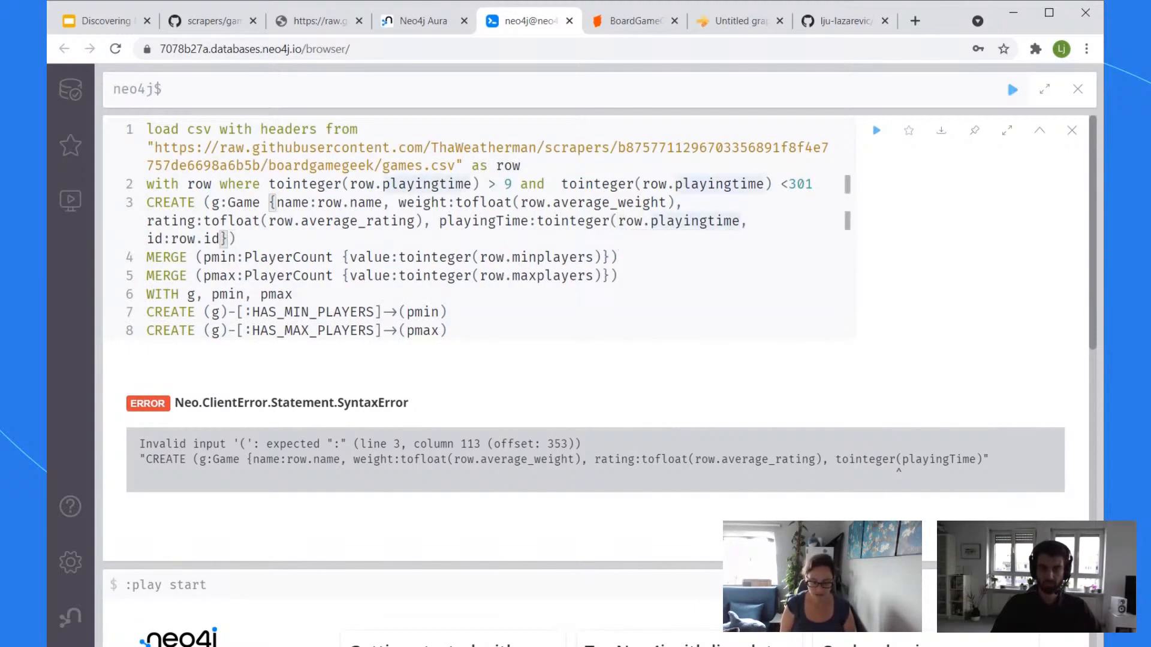
pyautogui.write(')')
pyautogui.click(627, 221)
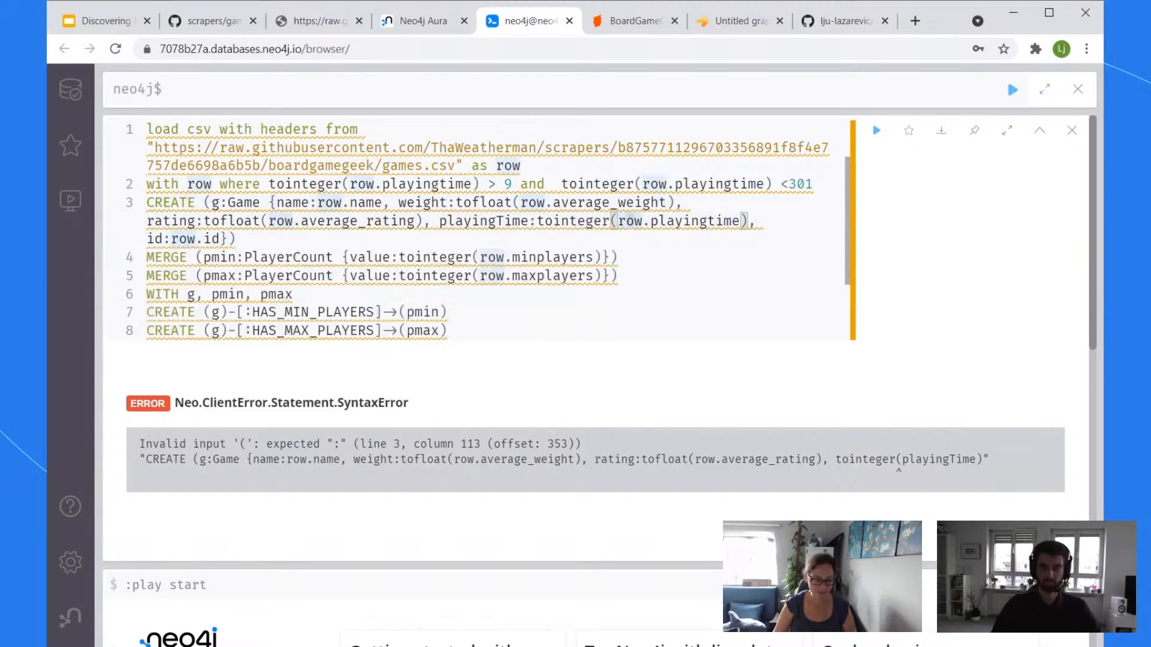
pyautogui.hotkey('ctrl', 'a')
pyautogui.hotkey('ctrl', 'Return')
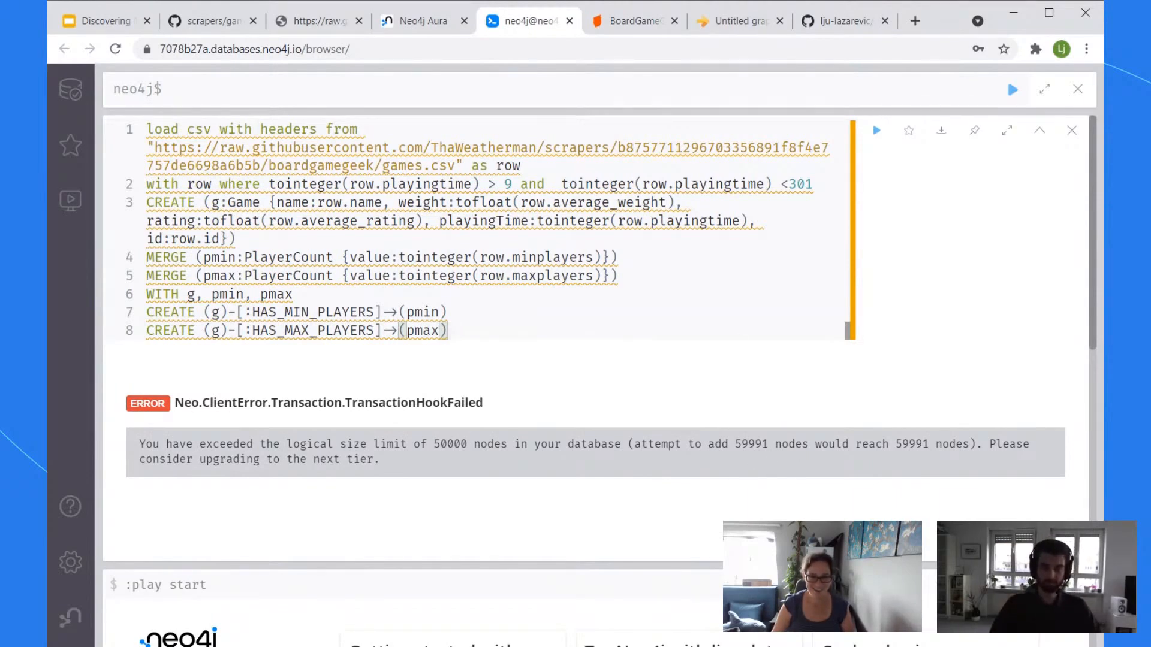
# Step: Lower the playing-time upper limit from 301 to 181 and rerun the import
pyautogui.click(797, 184)
pyautogui.press('Right')
pyautogui.press('Right')
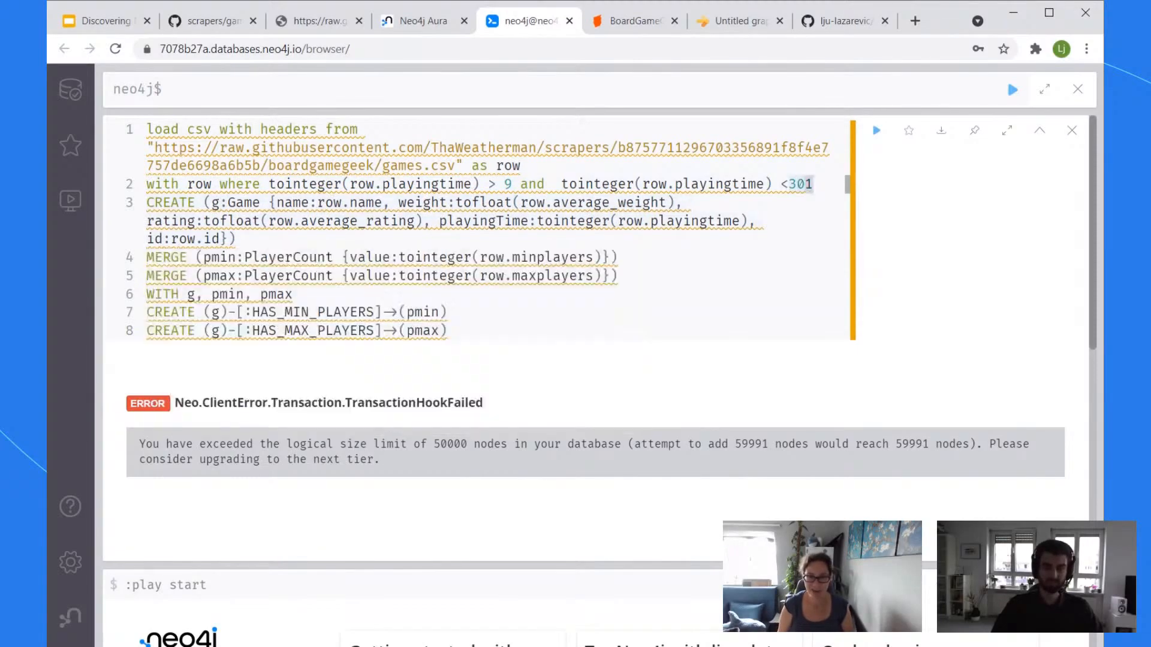
pyautogui.press('BackSpace')
pyautogui.press('BackSpace')
pyautogui.press('BackSpace')
pyautogui.write('1')
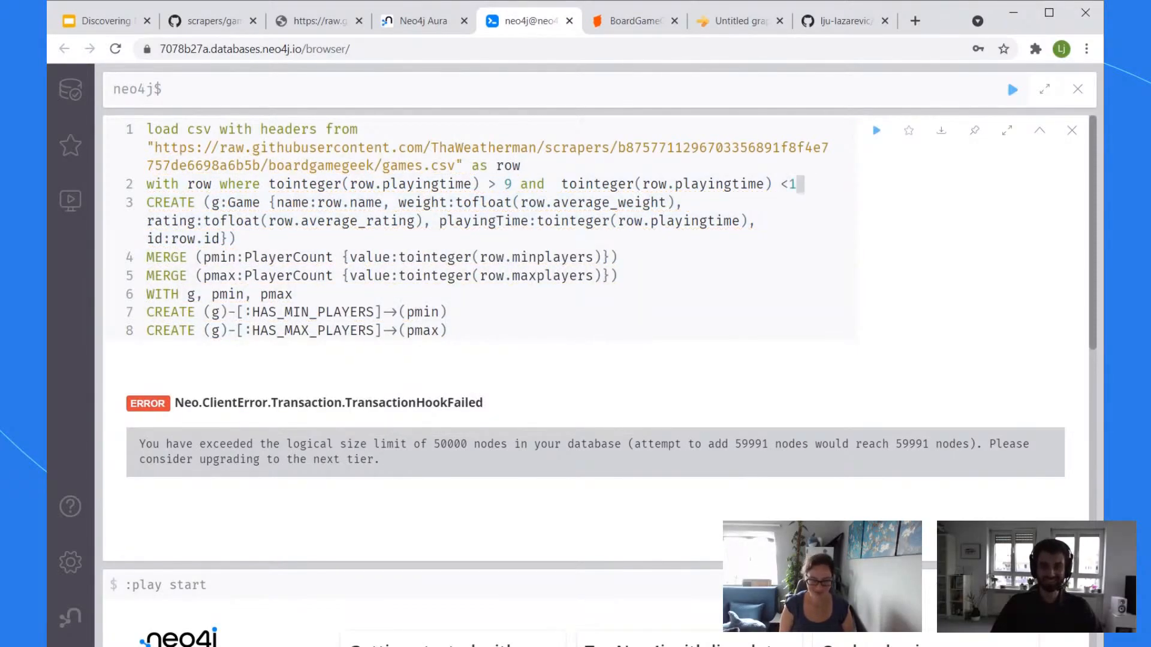
pyautogui.write('81')
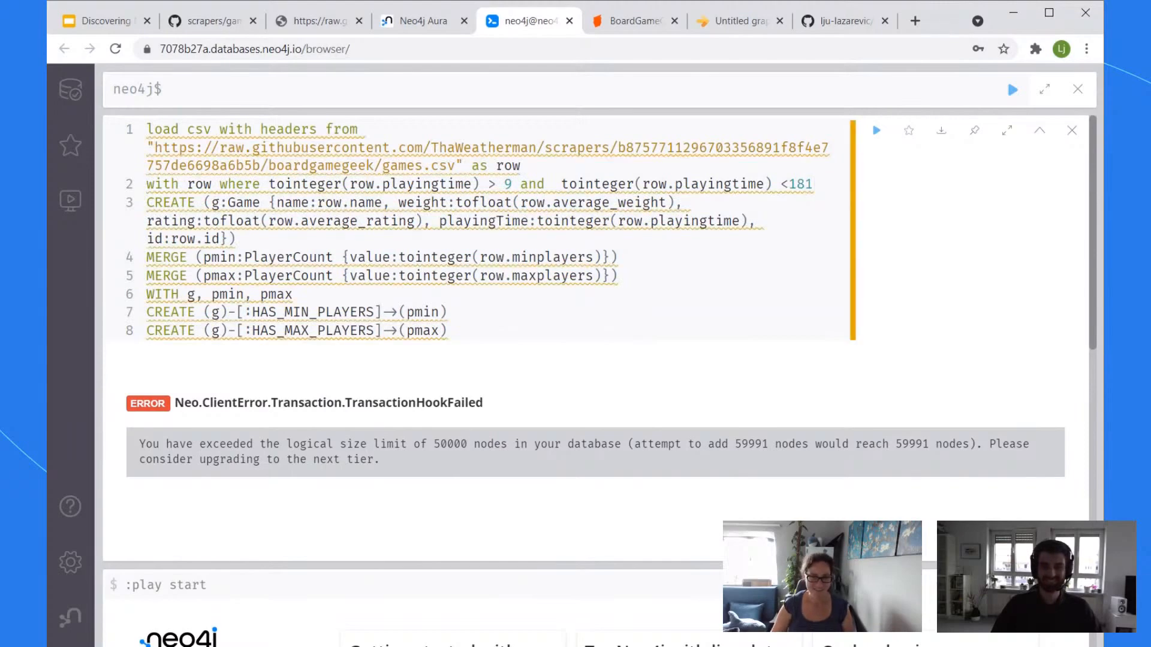
pyautogui.click(295, 294)
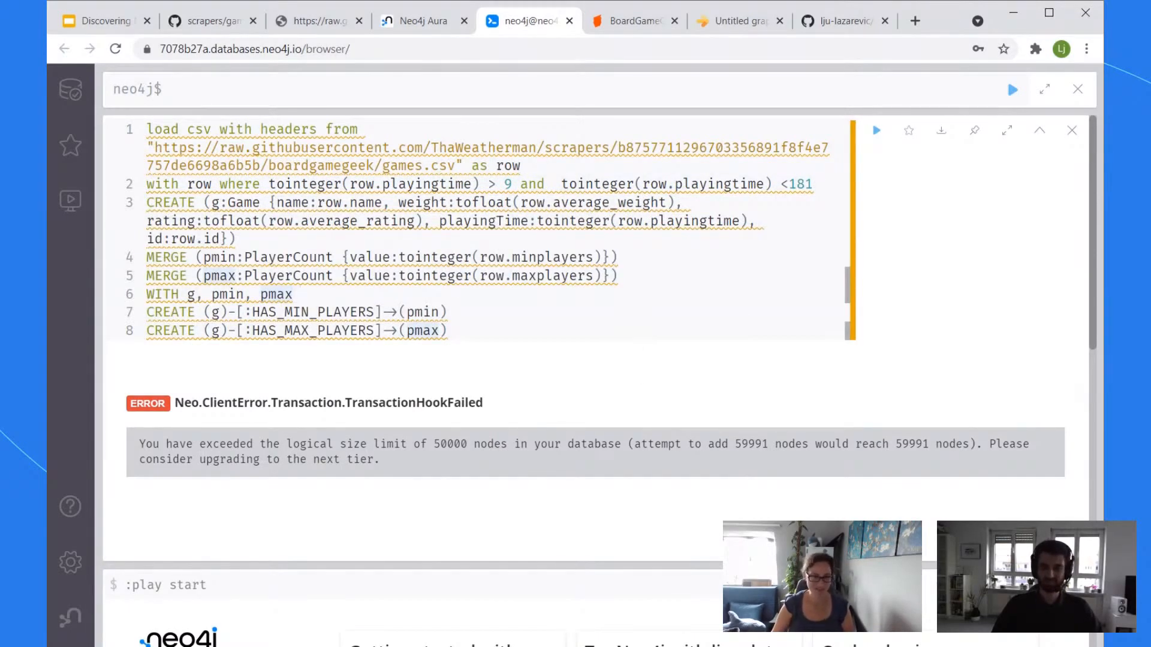
pyautogui.hotkey('ctrl', 'Return')
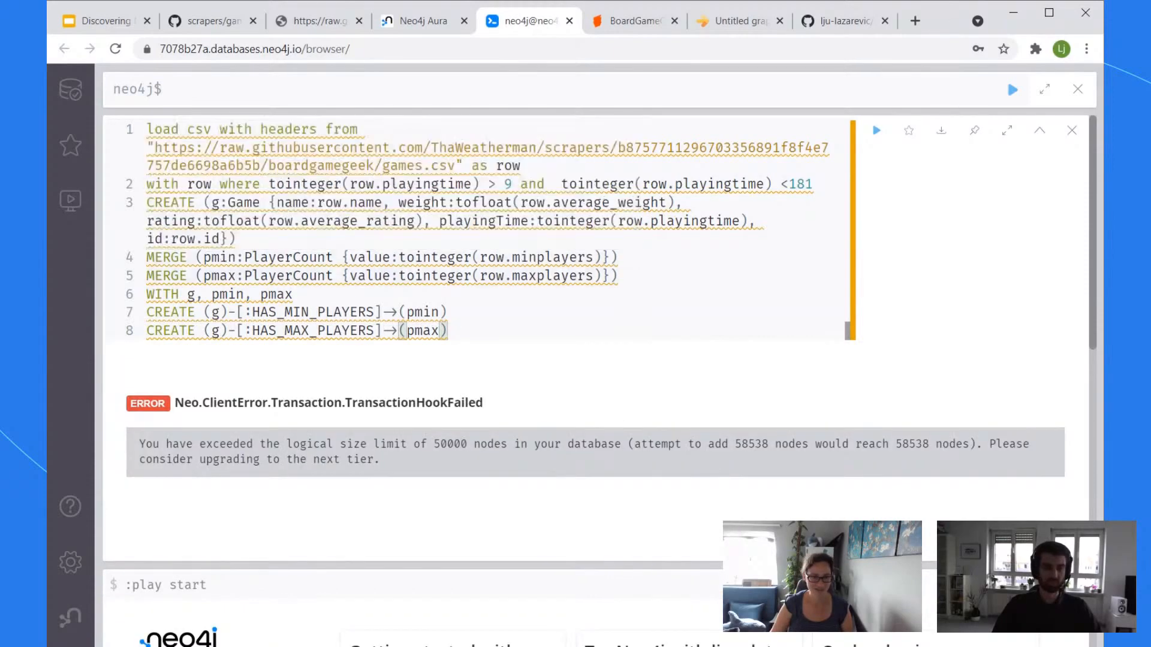
# Step: Retry the import with upper limits of 91 and then 61
pyautogui.moveTo(813, 185); pyautogui.dragTo(795, 184)
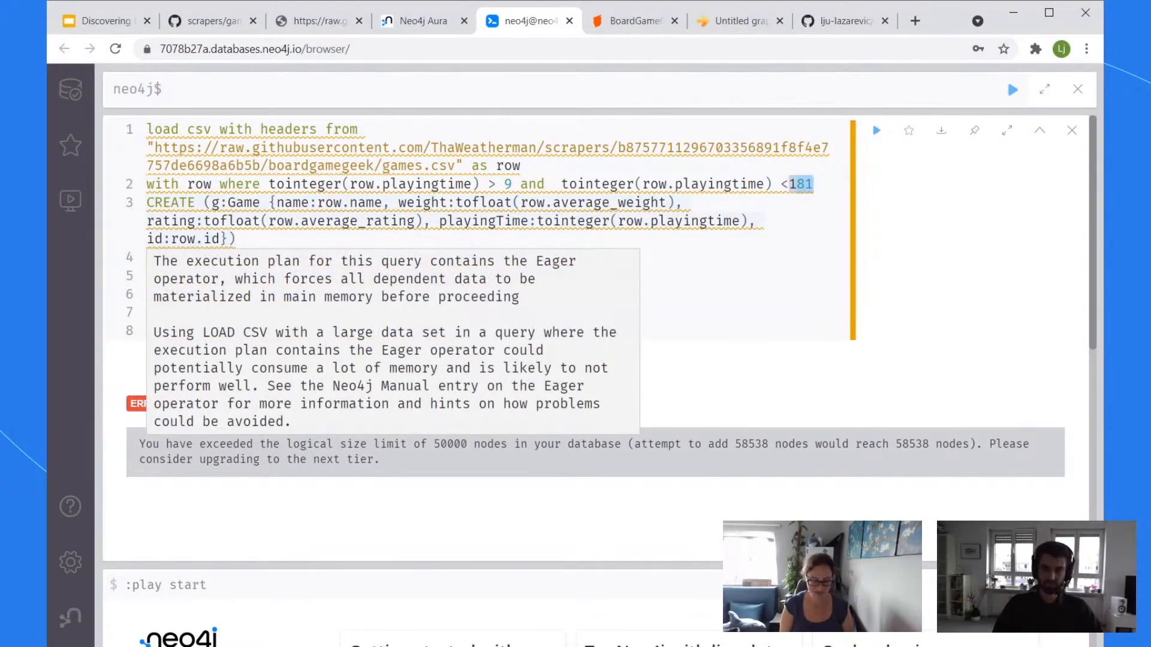
pyautogui.write('91')
pyautogui.hotkey('ctrl', 'Return')
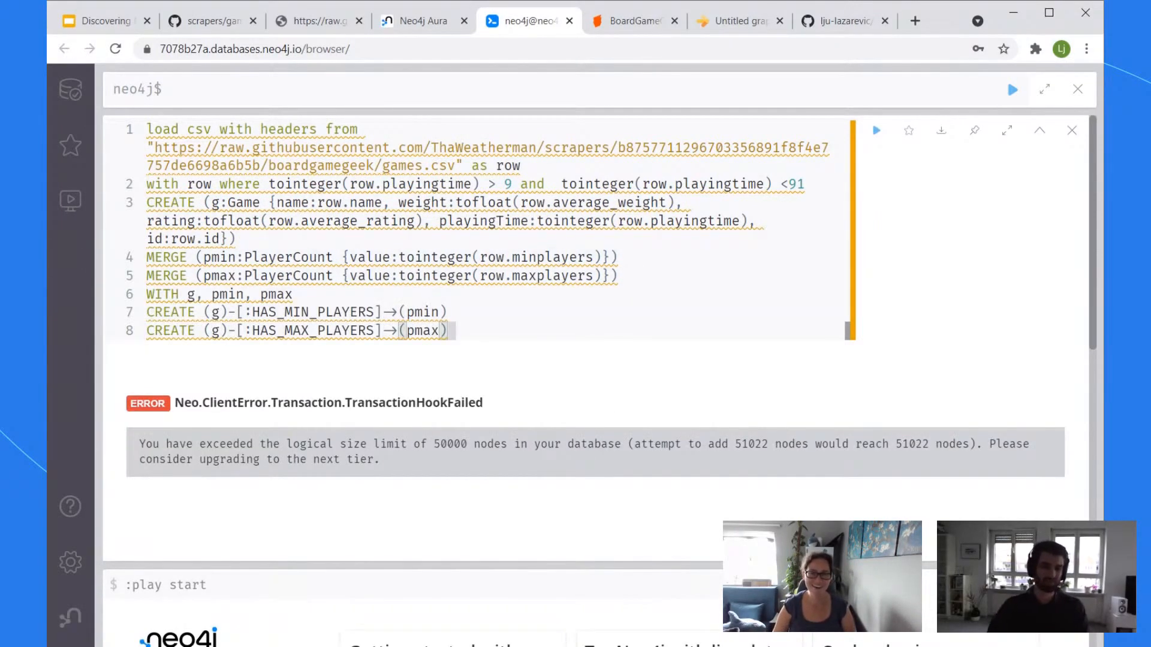
pyautogui.doubleClick(798, 185)
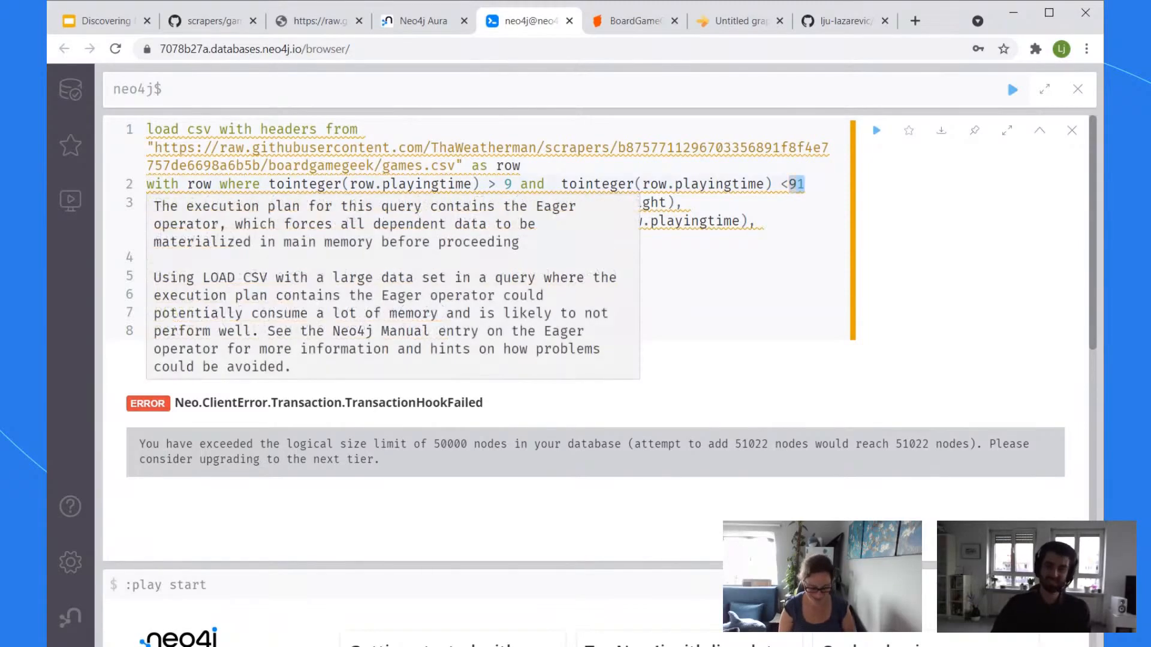
pyautogui.write('61')
pyautogui.hotkey('ctrl', 'Return')
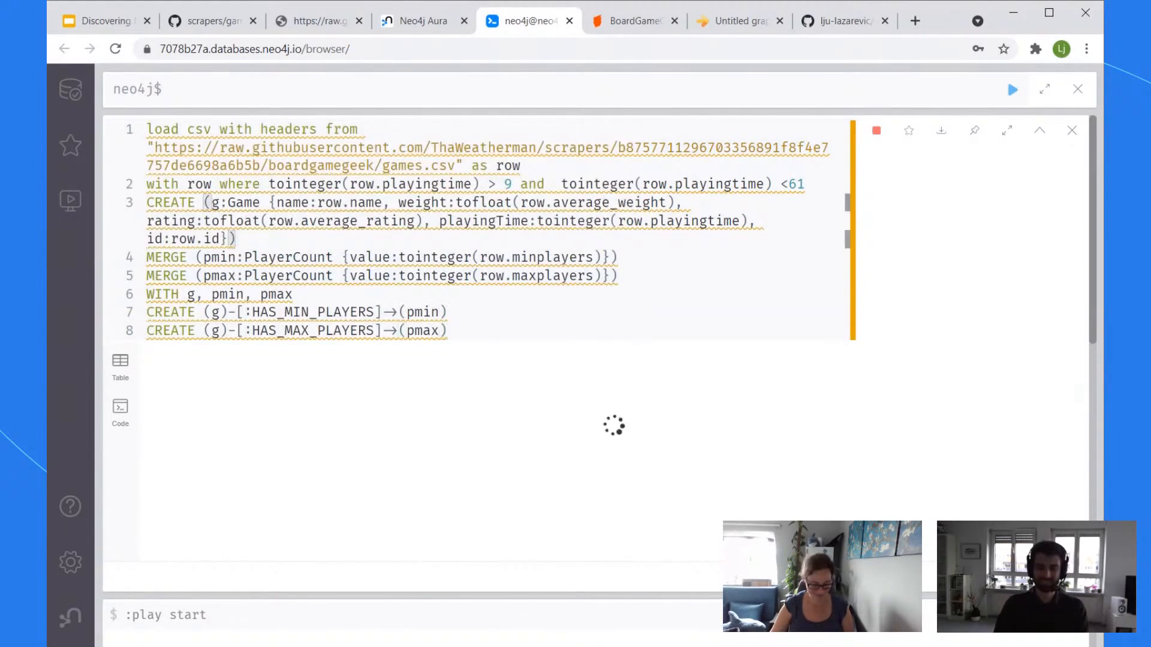
pyautogui.hotkey('ctrl', 'a')
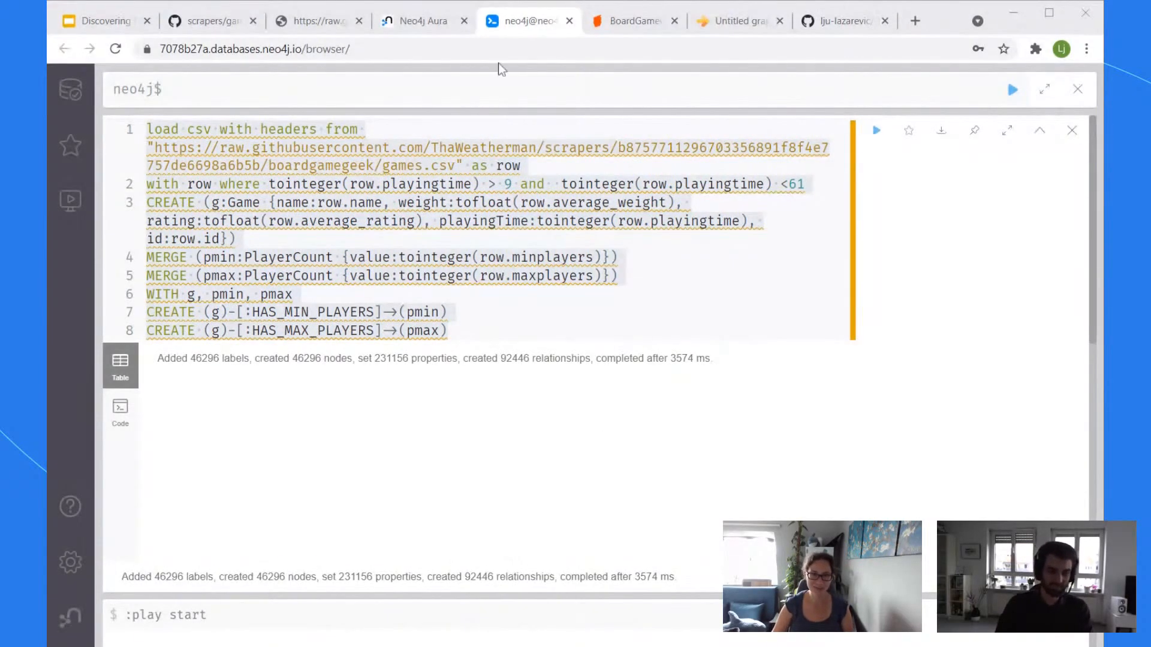
# Step: Run 'match (n) return labels(n), count(*)' to count the nodes per label
pyautogui.click(509, 26)
pyautogui.click(526, 370)
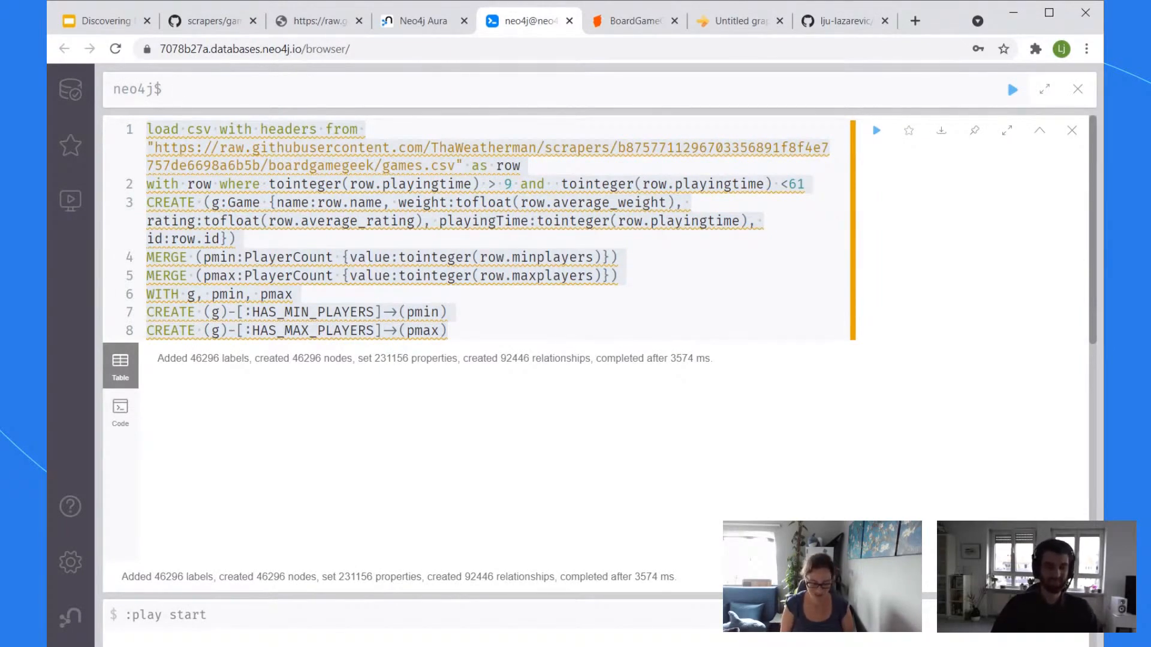
pyautogui.write('match (n)')
pyautogui.hotkey('shift', 'Return')
pyautogui.write('ret')
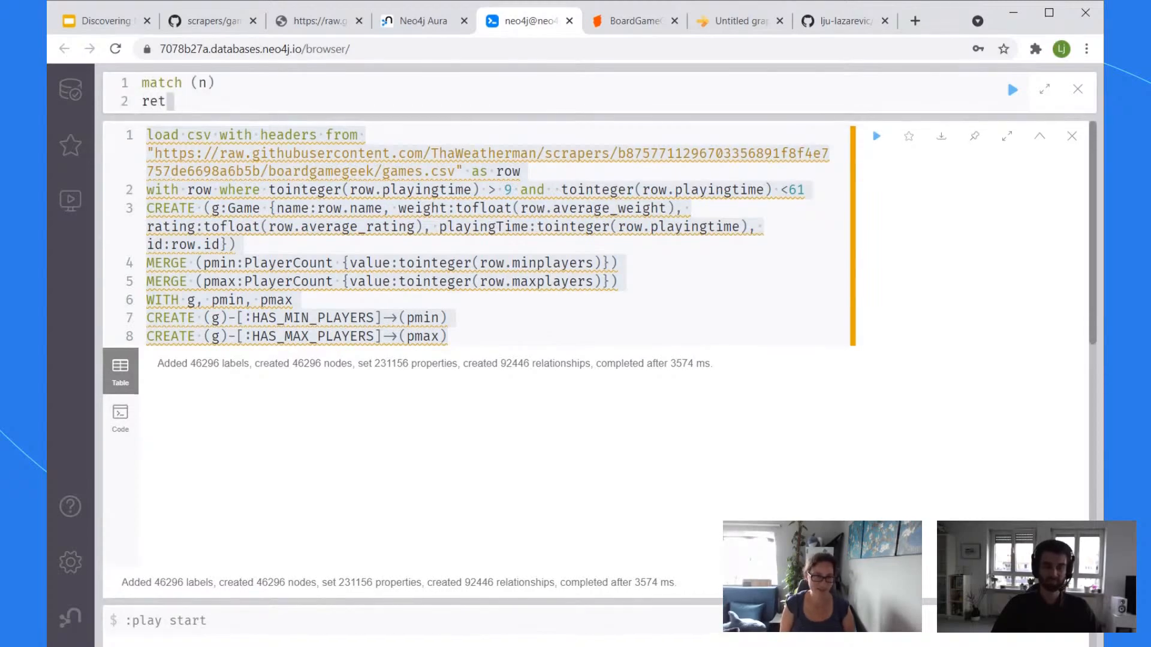
pyautogui.write('urn labels(n)')
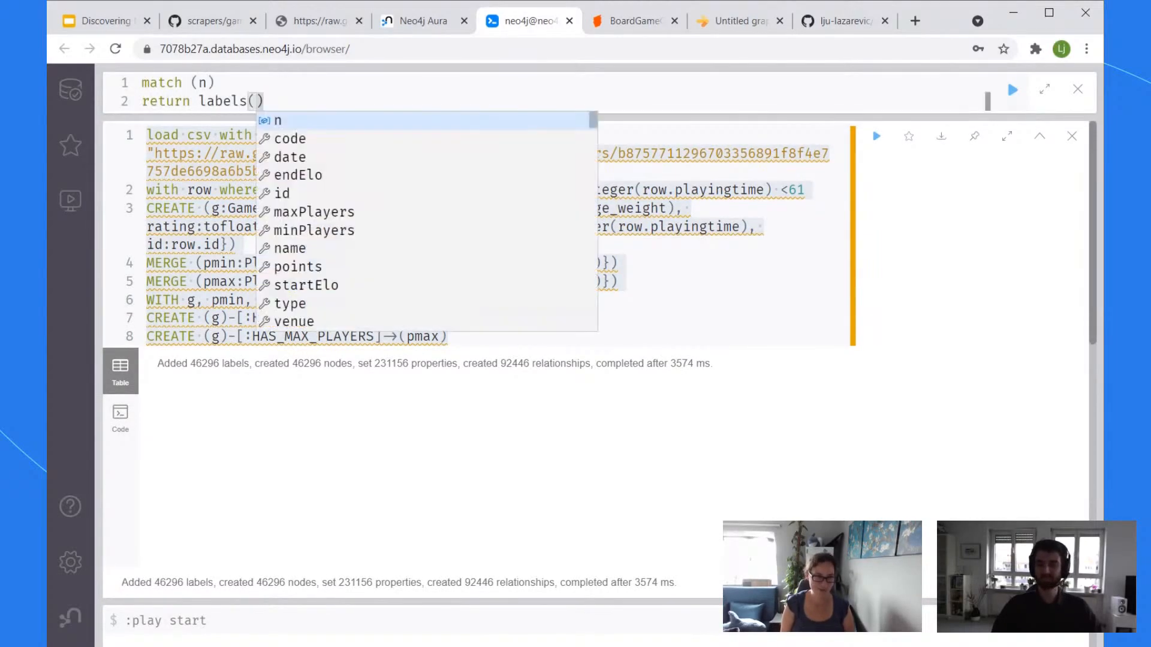
pyautogui.write(', count(*)')
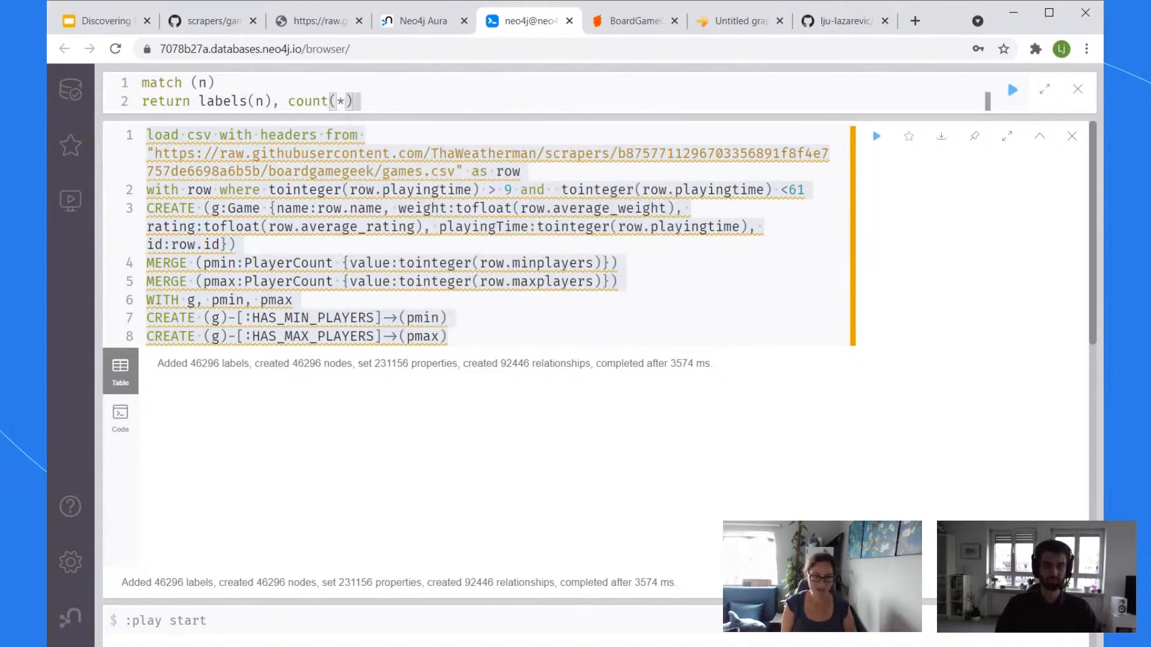
pyautogui.hotkey('ctrl', 'Return')
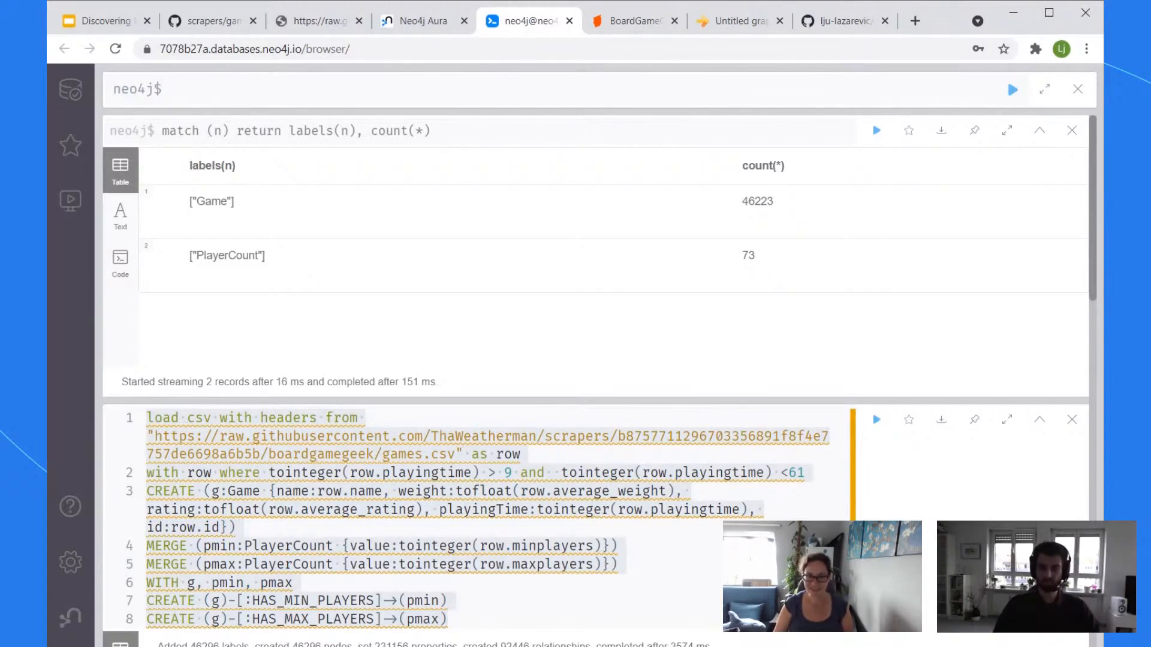
# Step: Check the Database Information panel, then run 'match (p:PlayerCount) return *'
pyautogui.click(72, 92)
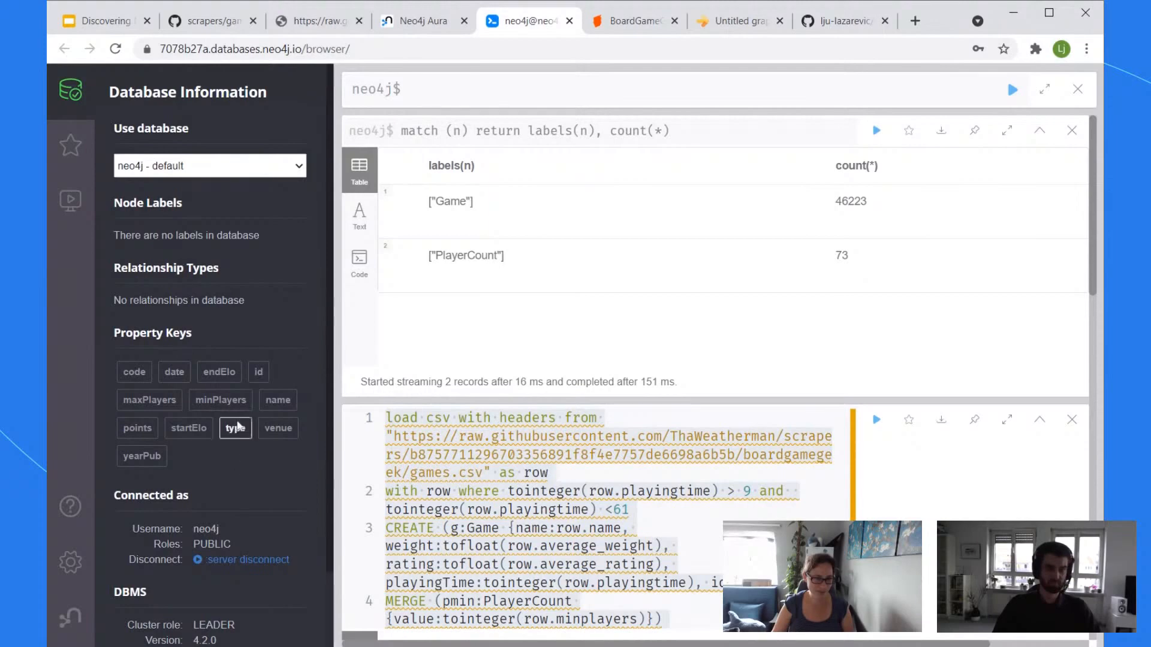
pyautogui.click(52, 96)
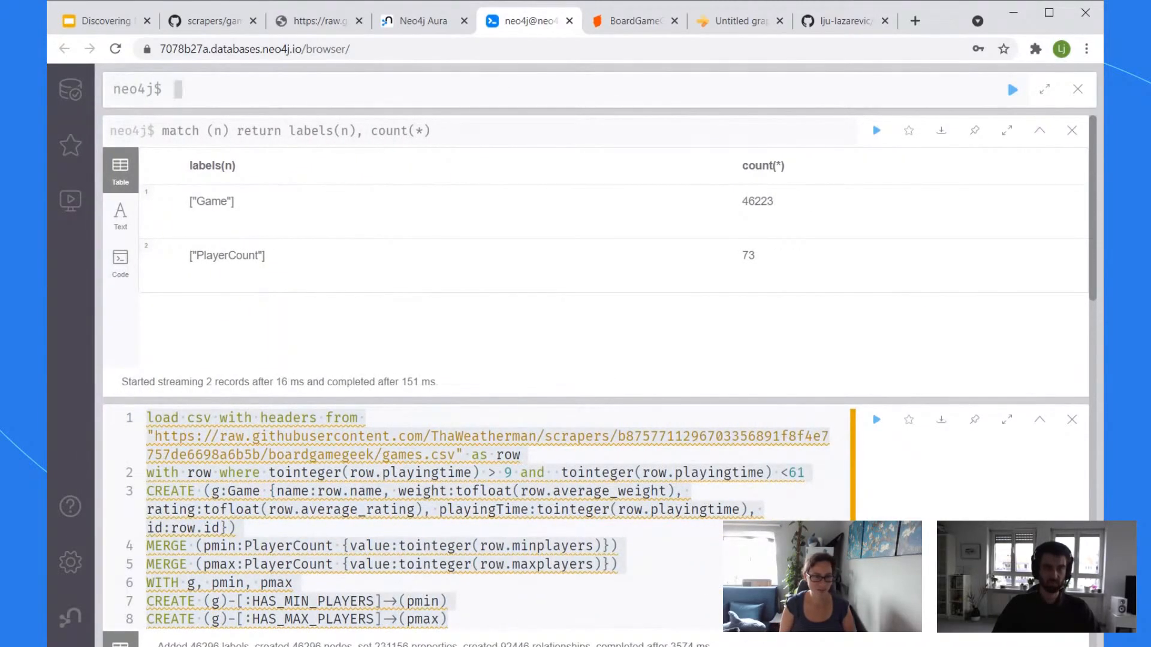
pyautogui.write('match (p:P)')
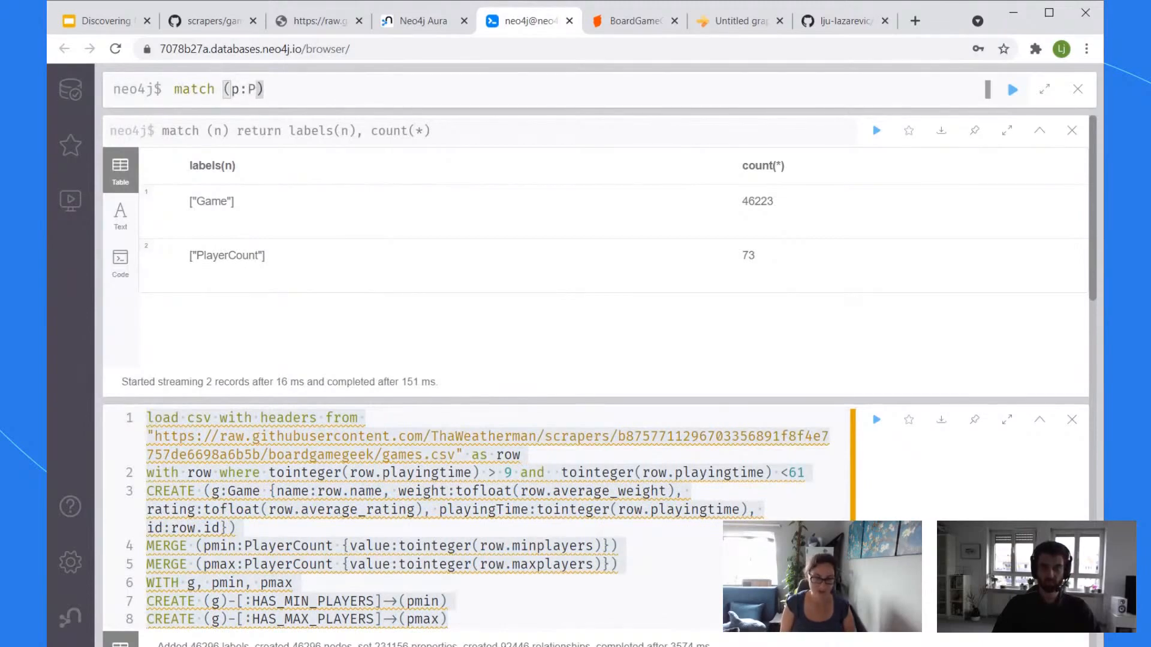
pyautogui.write('layerCount')
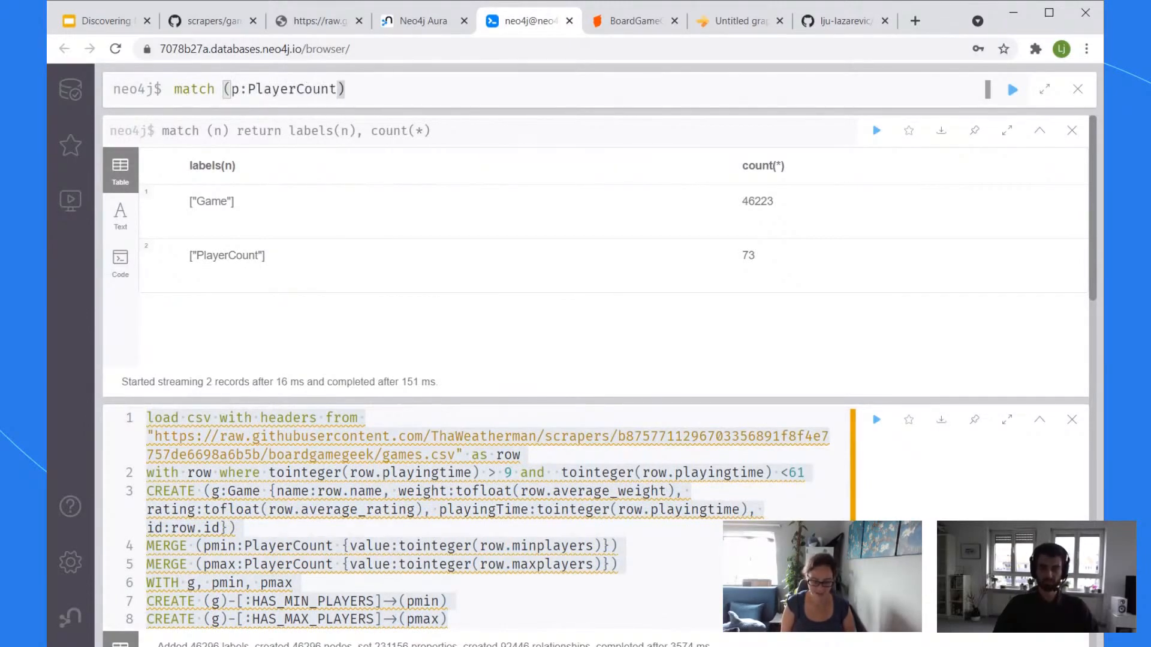
pyautogui.write(' return *')
pyautogui.press('Return')
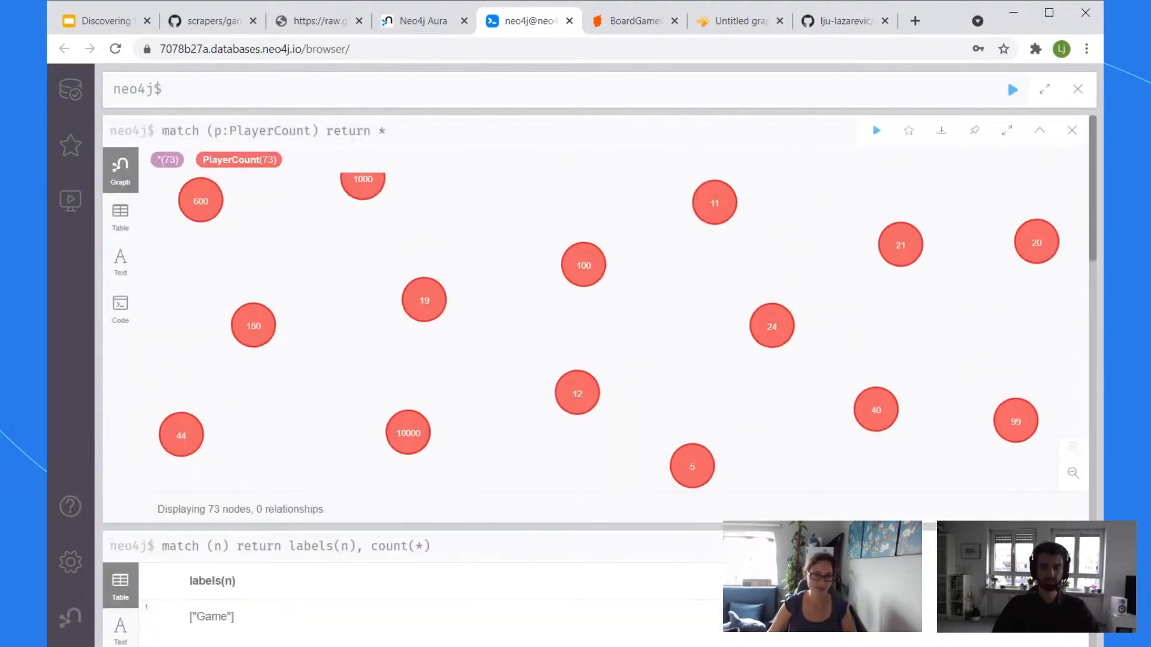
# Step: Switch the PlayerCount result to Table view and scroll through the node records
pyautogui.click(120, 216)
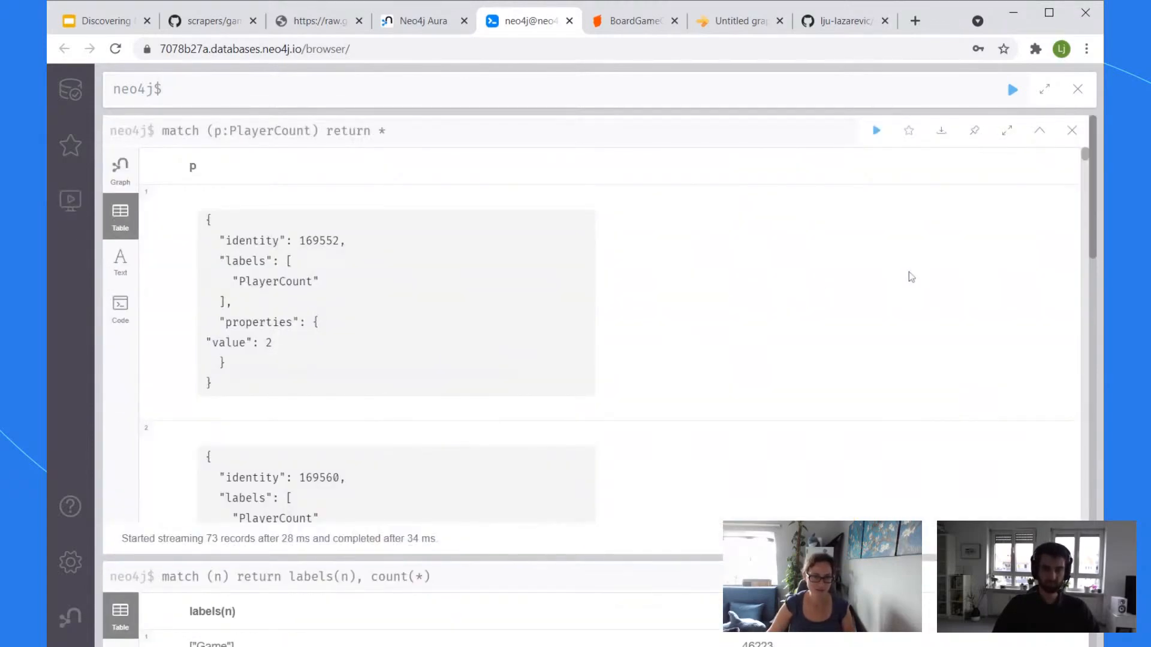
pyautogui.scroll(-9, 1004, 276)
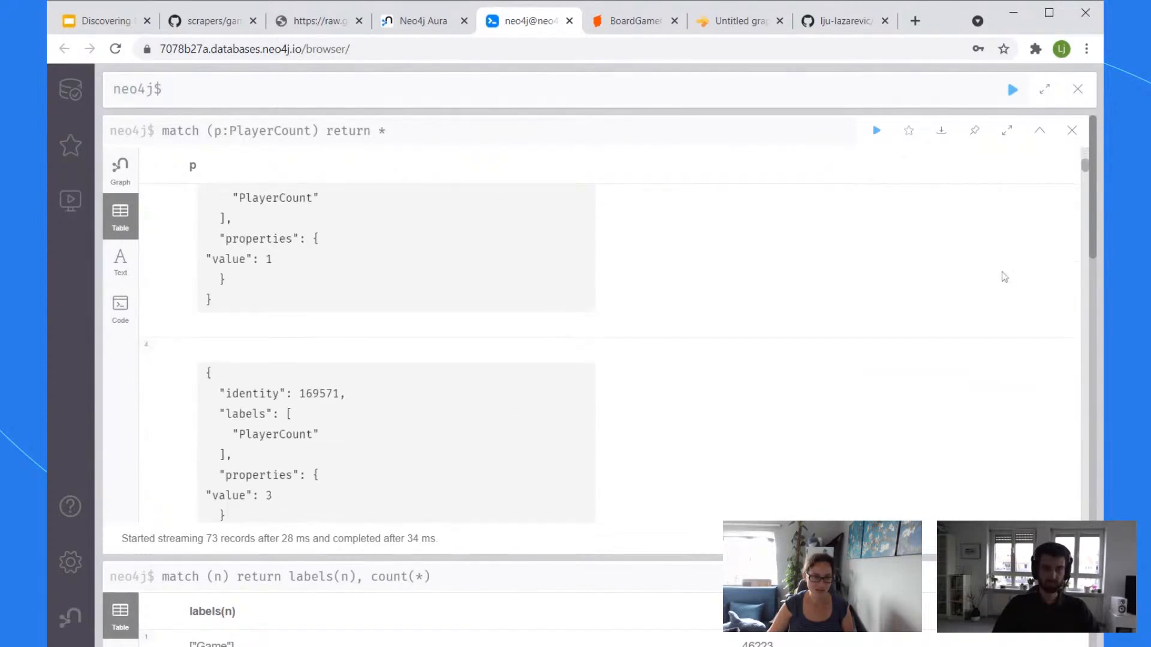
pyautogui.scroll(-13, 1005, 276)
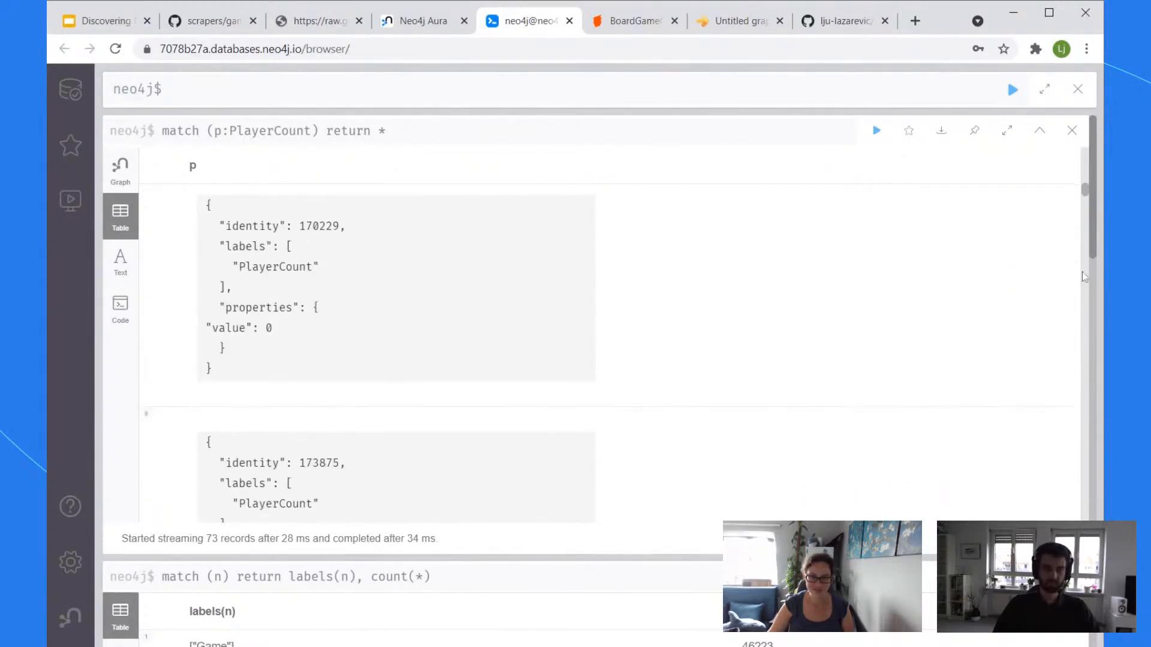
pyautogui.moveTo(1088, 195); pyautogui.dragTo(1085, 154)
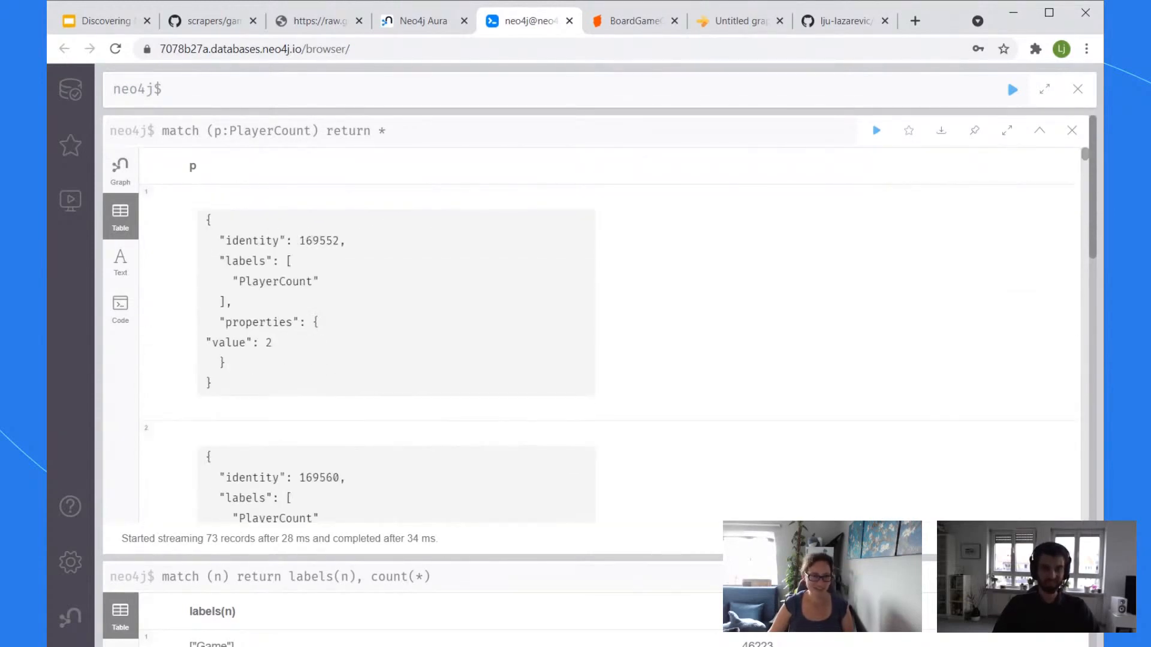
pyautogui.click(71, 89)
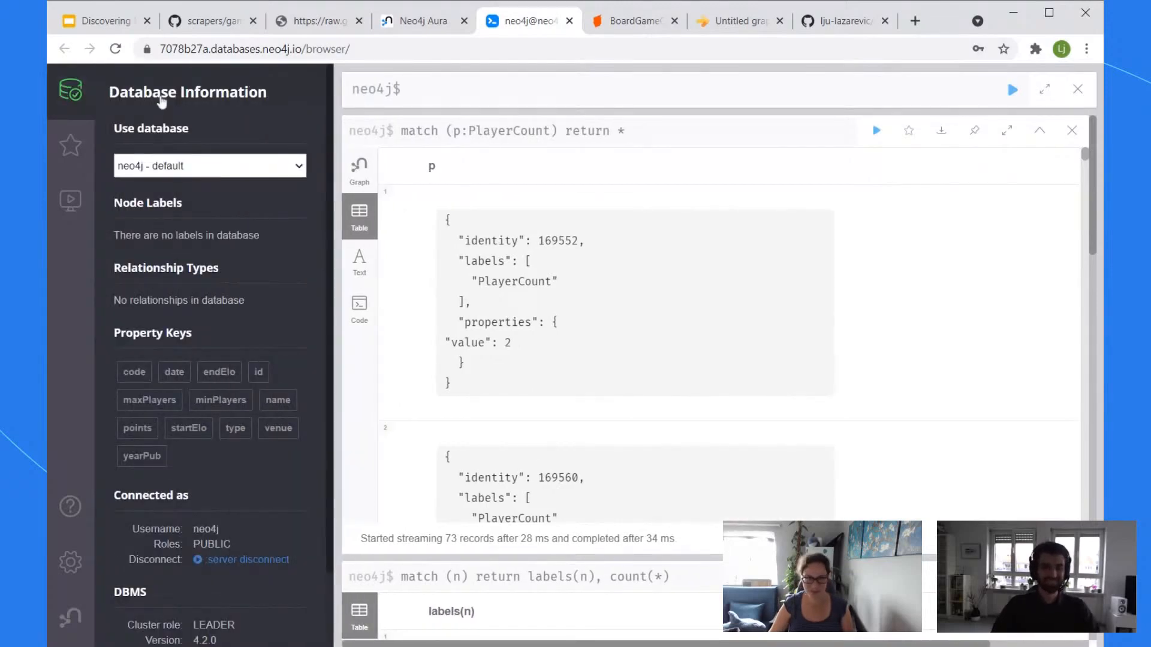
pyautogui.click(72, 96)
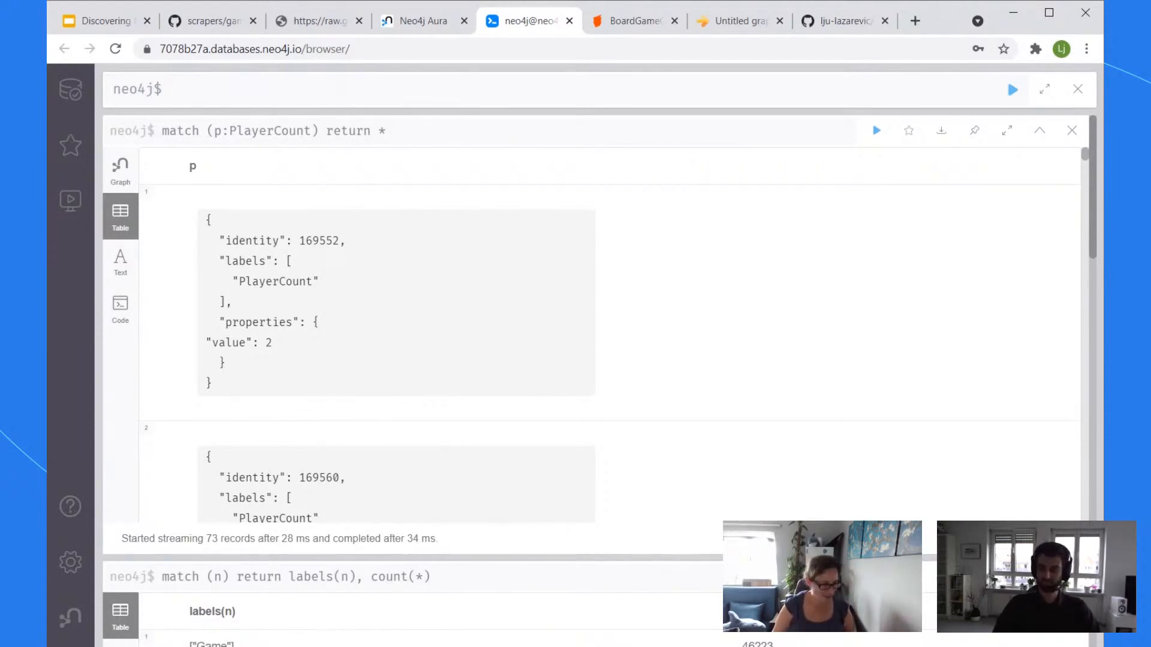
pyautogui.hotkey('alt', 'Tab')
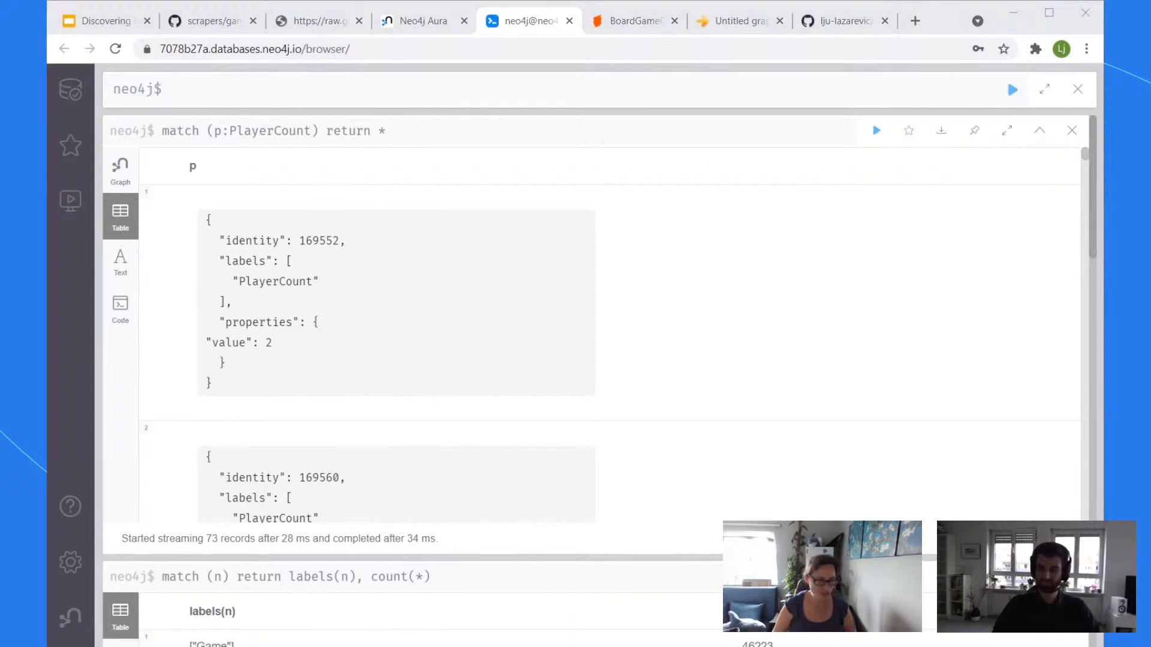
pyautogui.hotkey('alt', 'Tab')
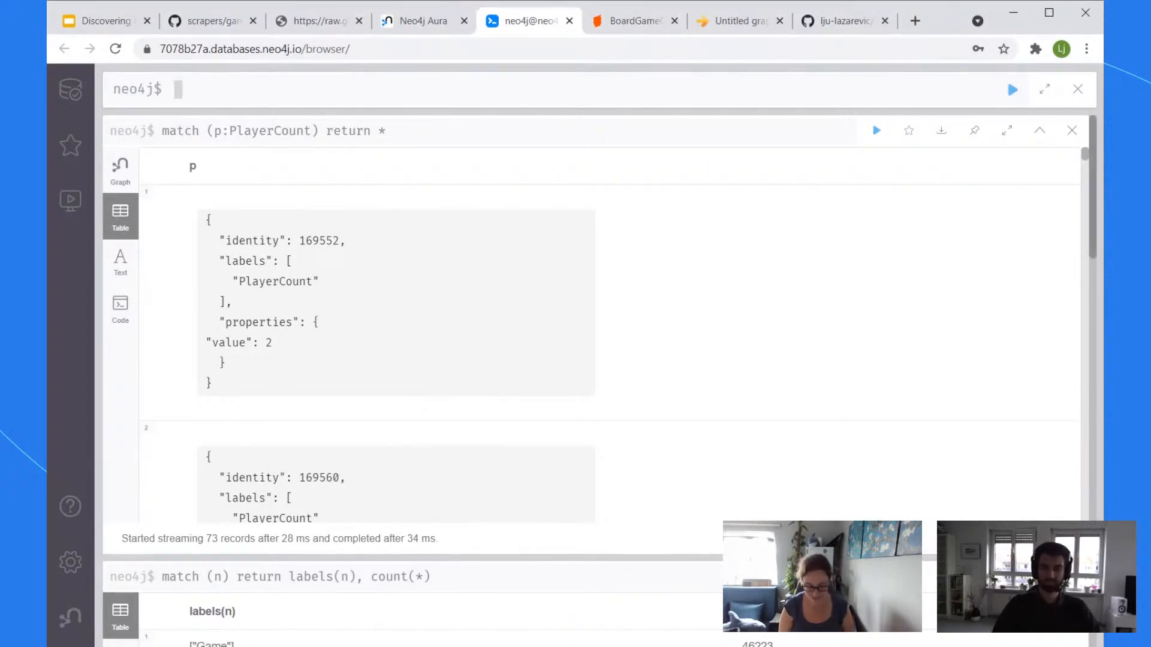
# Step: Run 'MATCH (g:Game) return g.name, g.rating ORDER BY g.rating LIMIT 10'
pyautogui.write('MATCH ()')
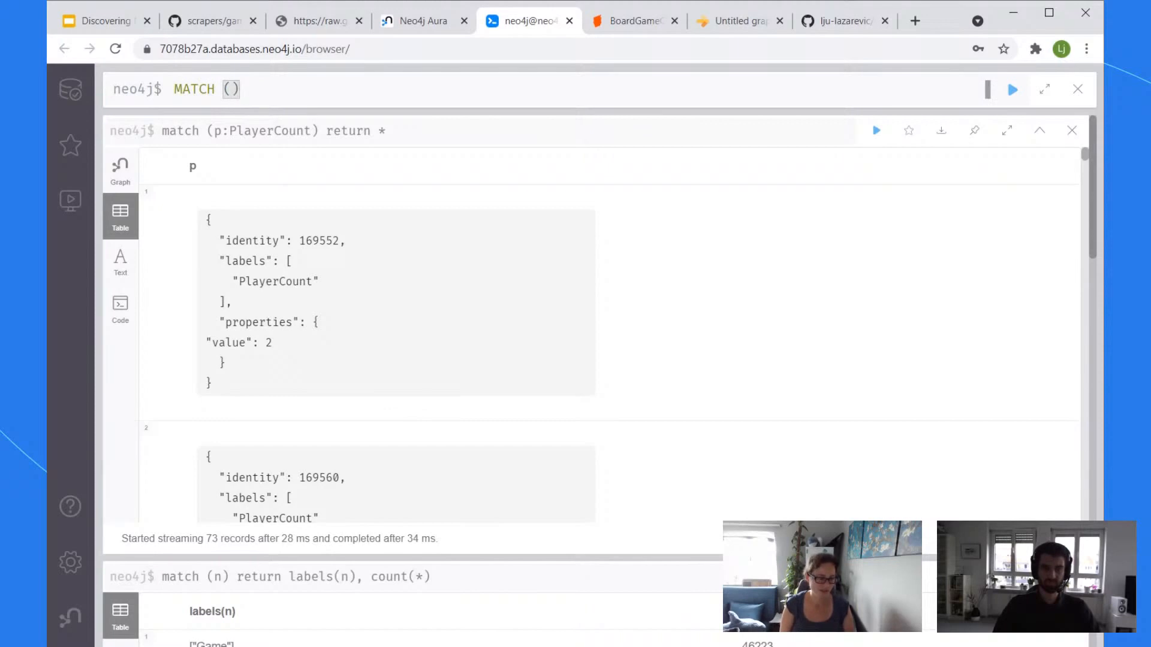
pyautogui.write('g:g')
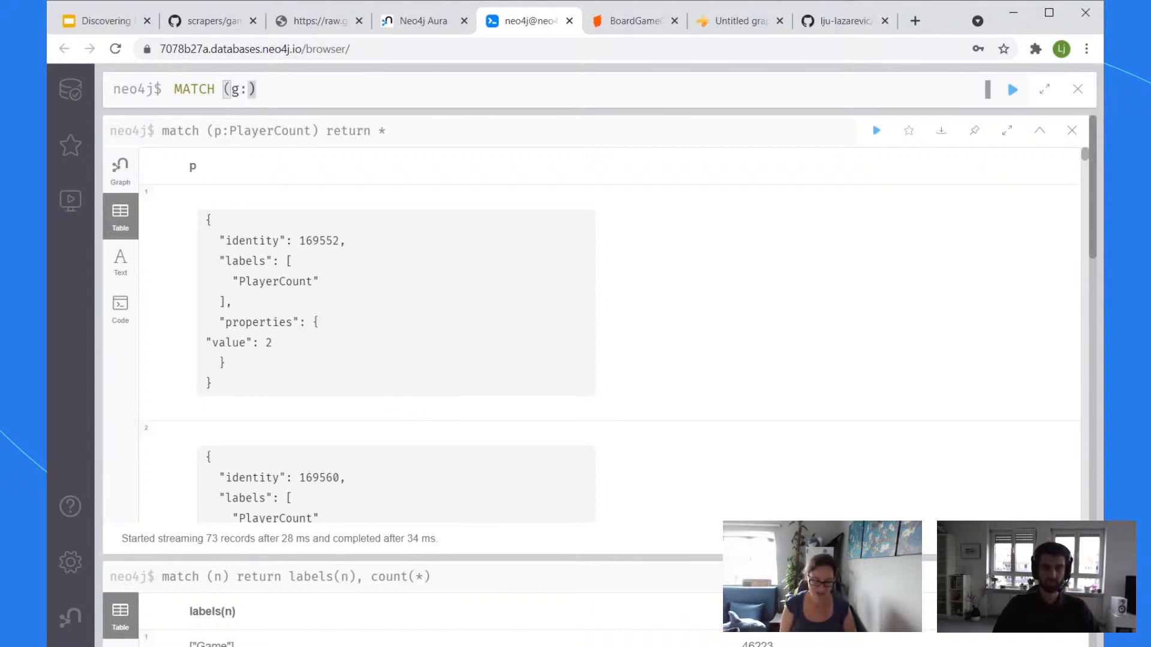
pyautogui.press('BackSpace')
pyautogui.write('G')
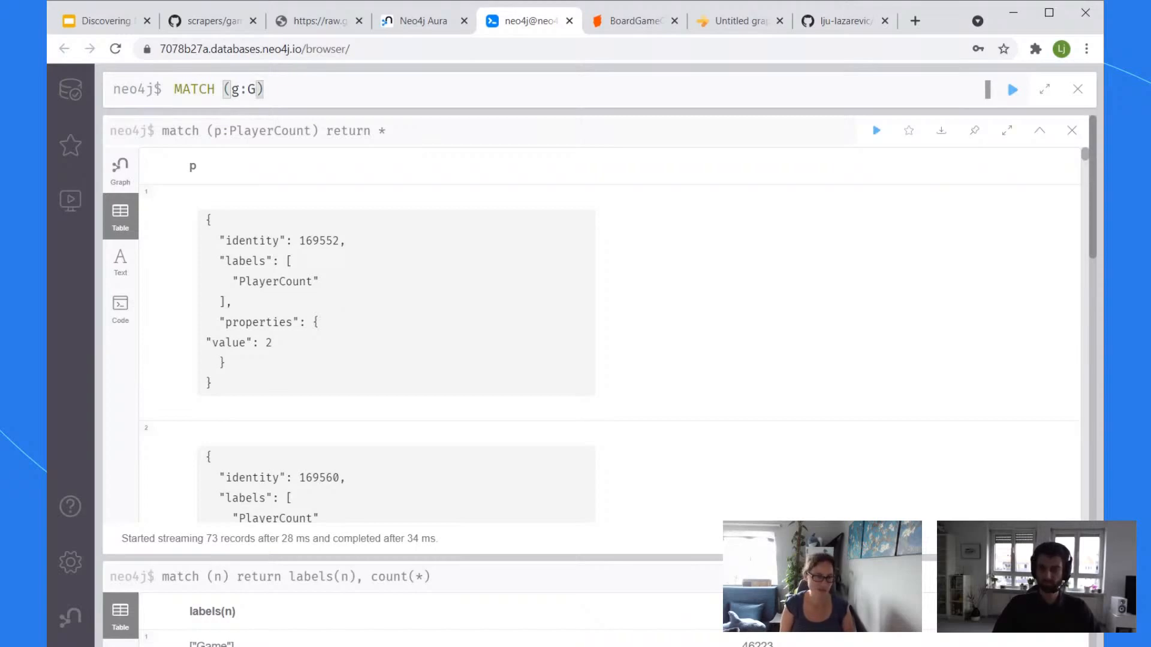
pyautogui.write('ame')
pyautogui.hotkey('shift', 'Return')
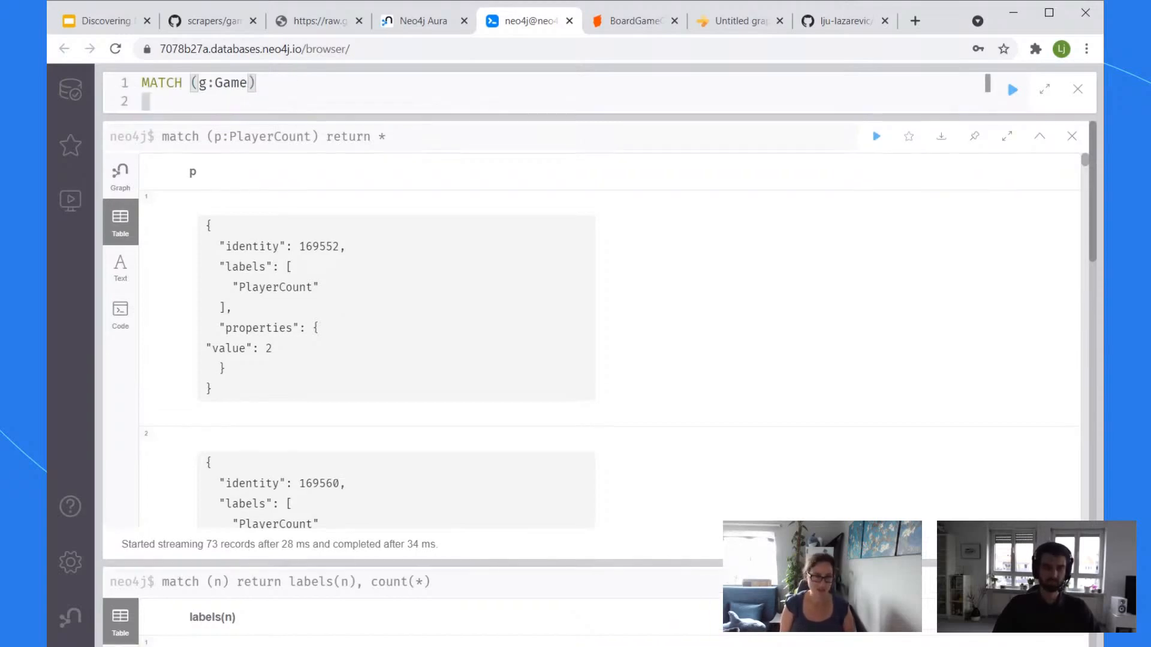
pyautogui.write('return ')
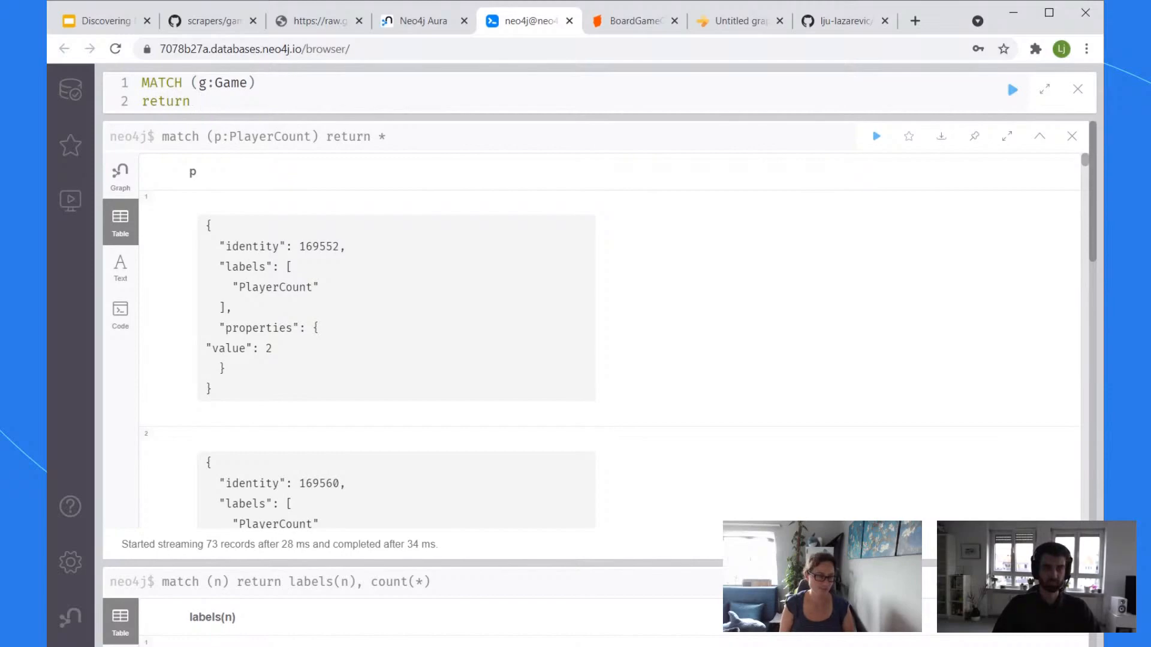
pyautogui.write('g.name, ')
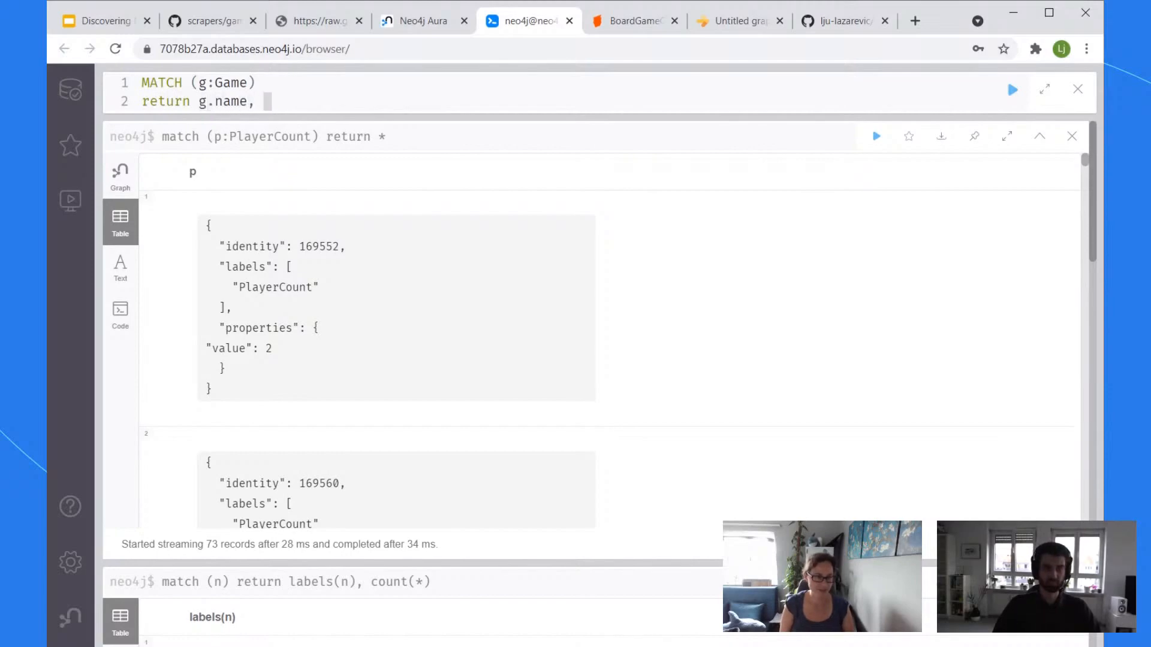
pyautogui.write('g.rating')
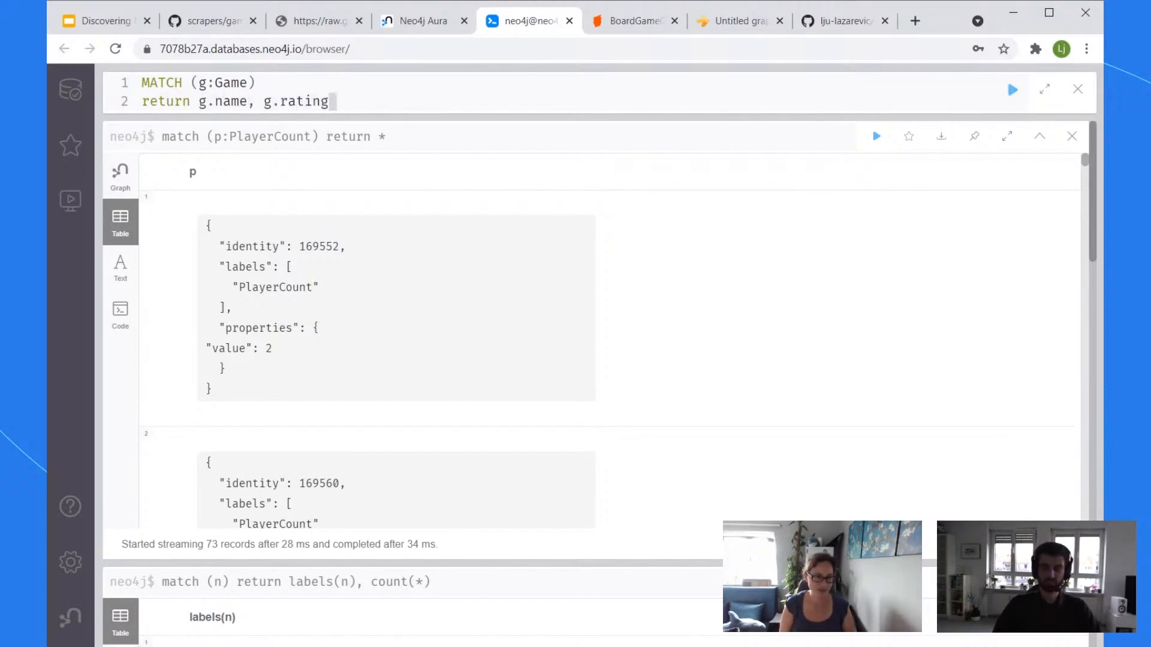
pyautogui.write(' ORDER BY')
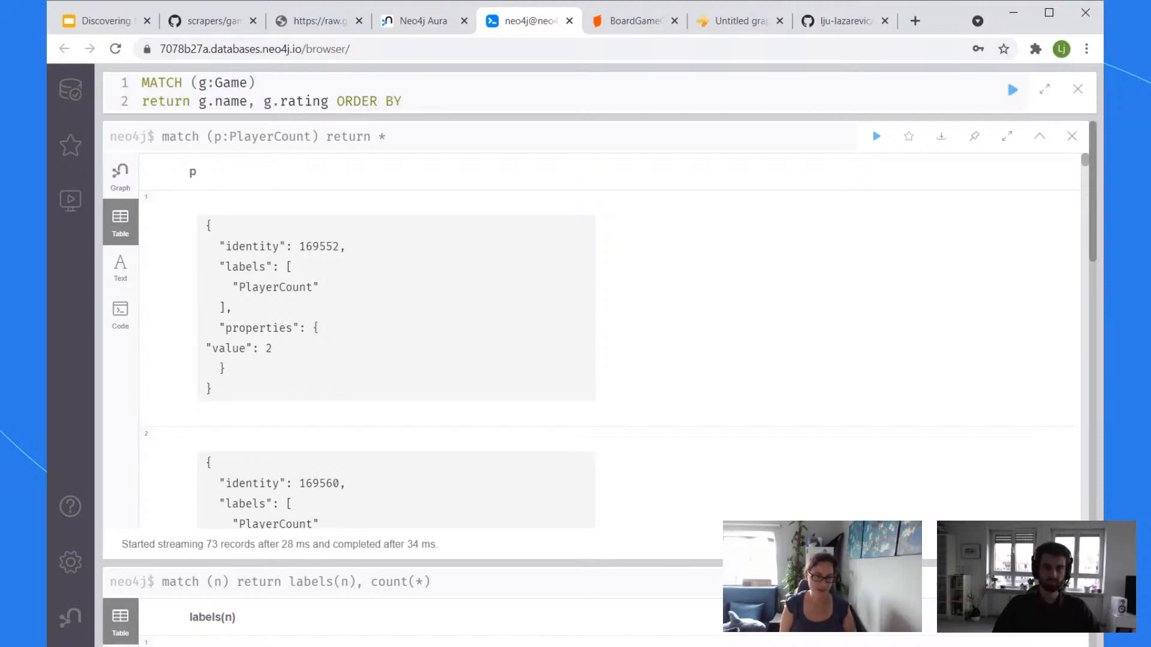
pyautogui.write(' g.rating ')
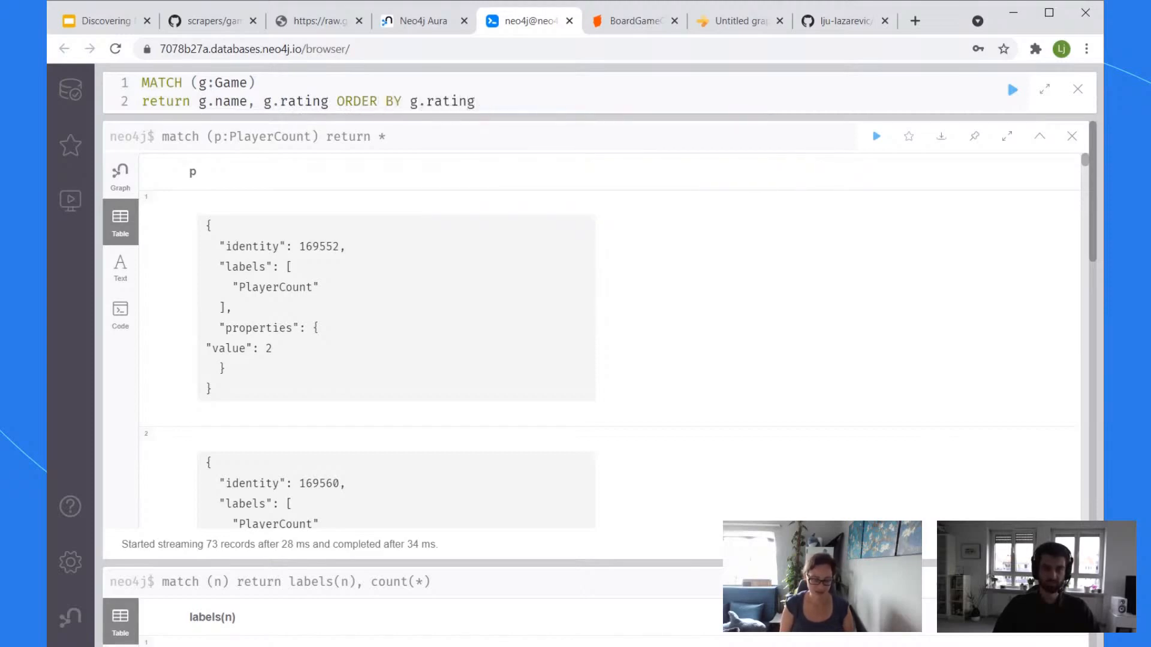
pyautogui.write('LIMIT 1')
pyautogui.write('0')
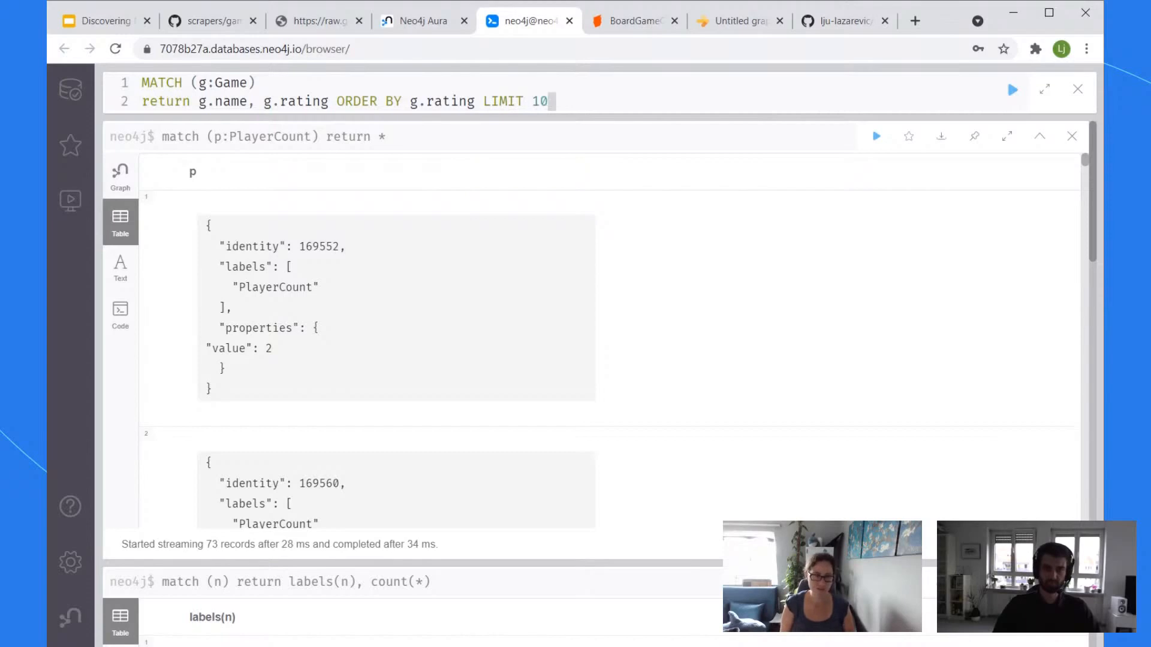
pyautogui.hotkey('ctrl', 'Return')
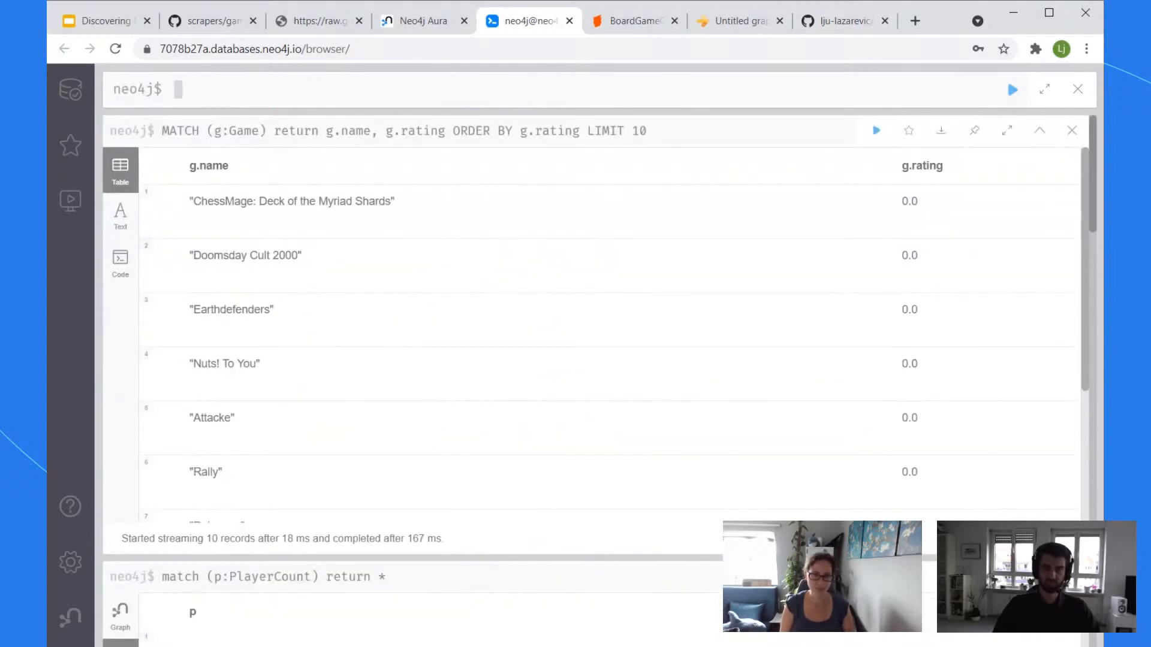
# Step: Add 'desc' to the ORDER BY and rerun to list the top-rated games first
pyautogui.click(445, 134)
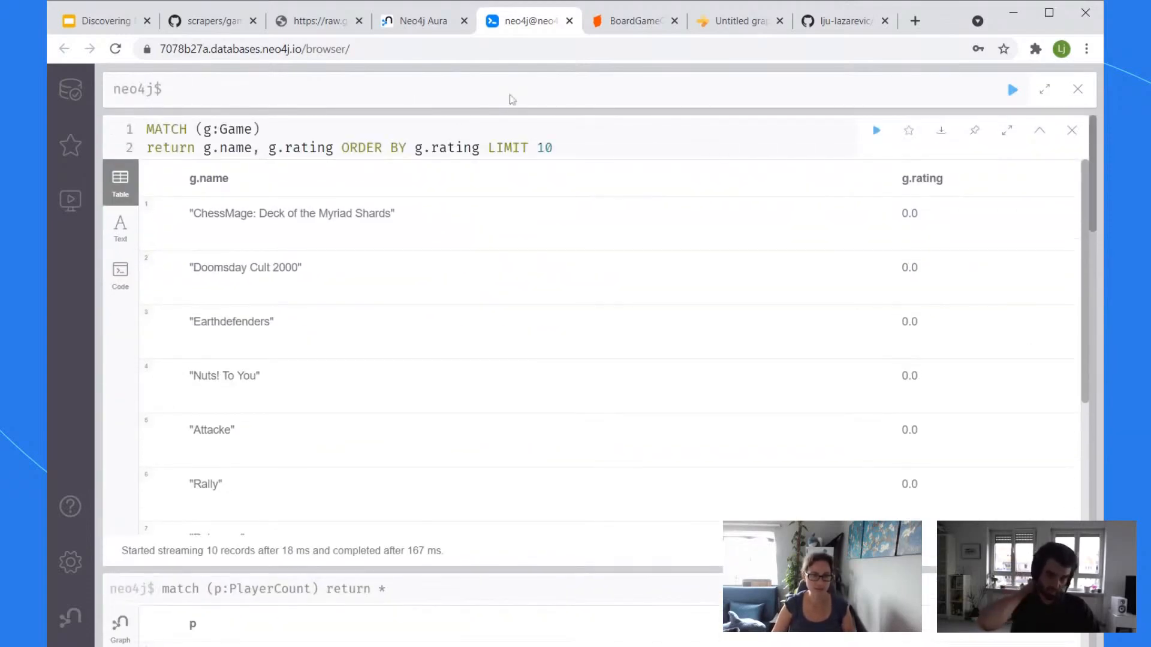
pyautogui.click(487, 147)
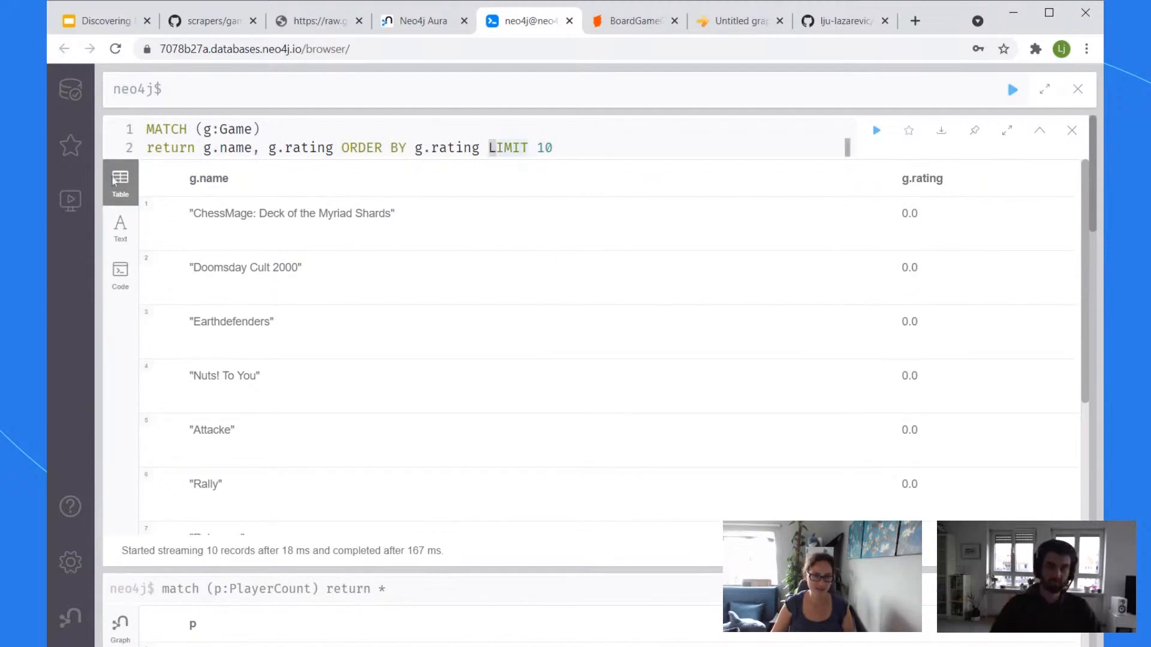
pyautogui.write('desc')
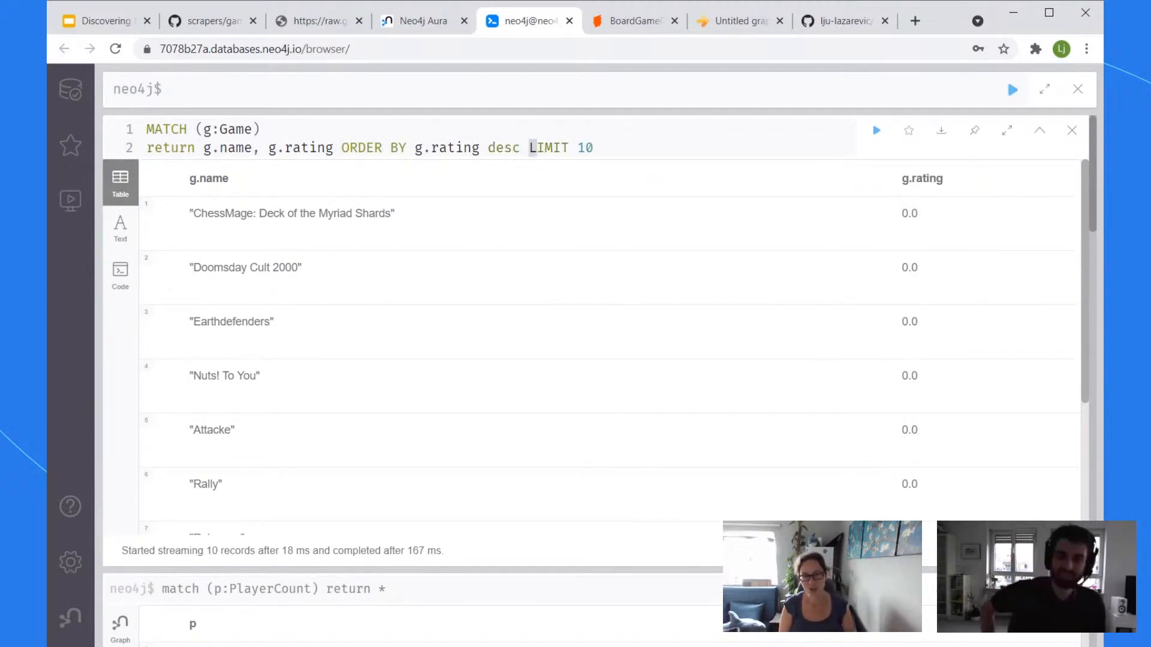
pyautogui.hotkey('ctrl', 'Return')
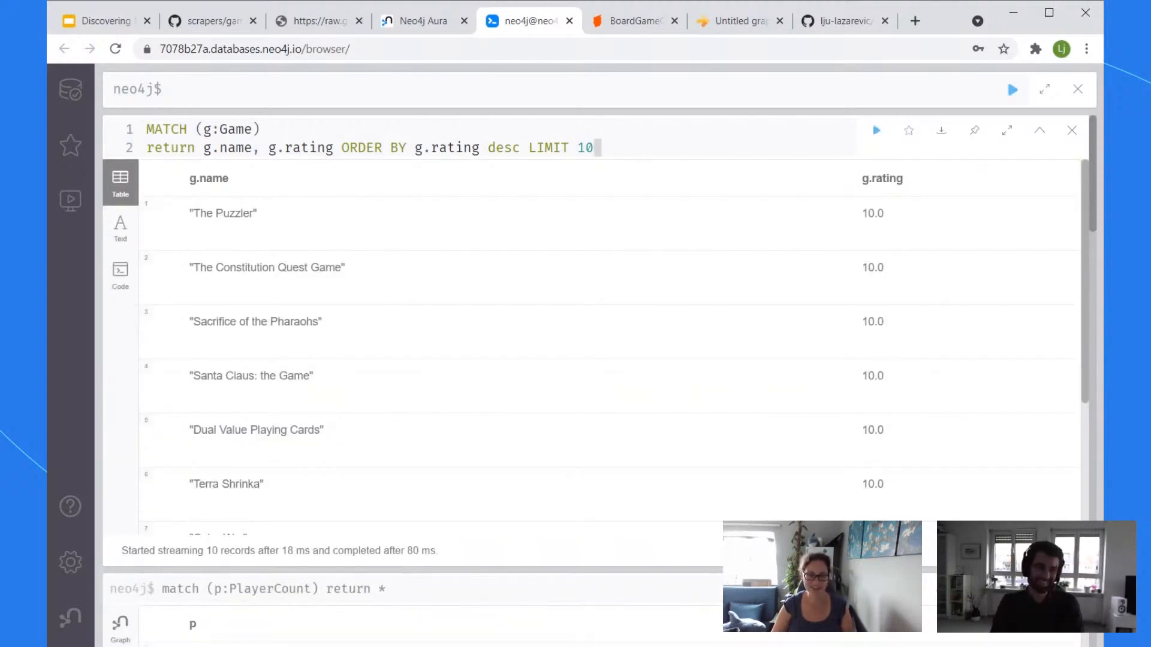
pyautogui.scroll(-3, 462, 385)
pyautogui.scroll(3, 464, 388)
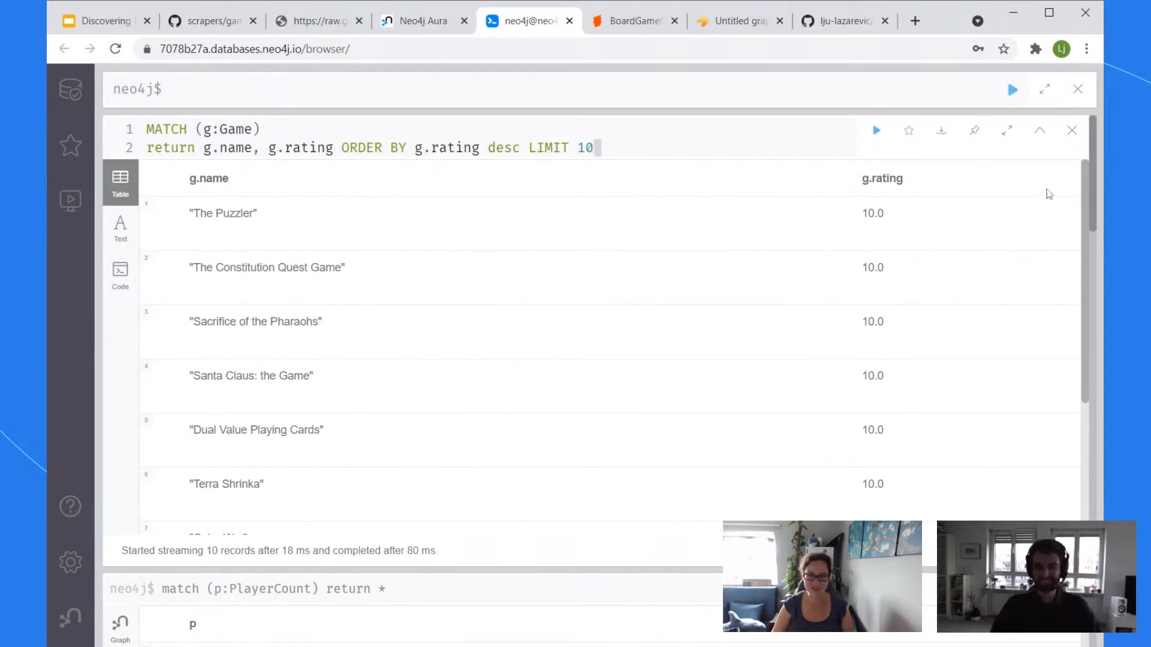
pyautogui.moveTo(1090, 185); pyautogui.dragTo(1086, 4)
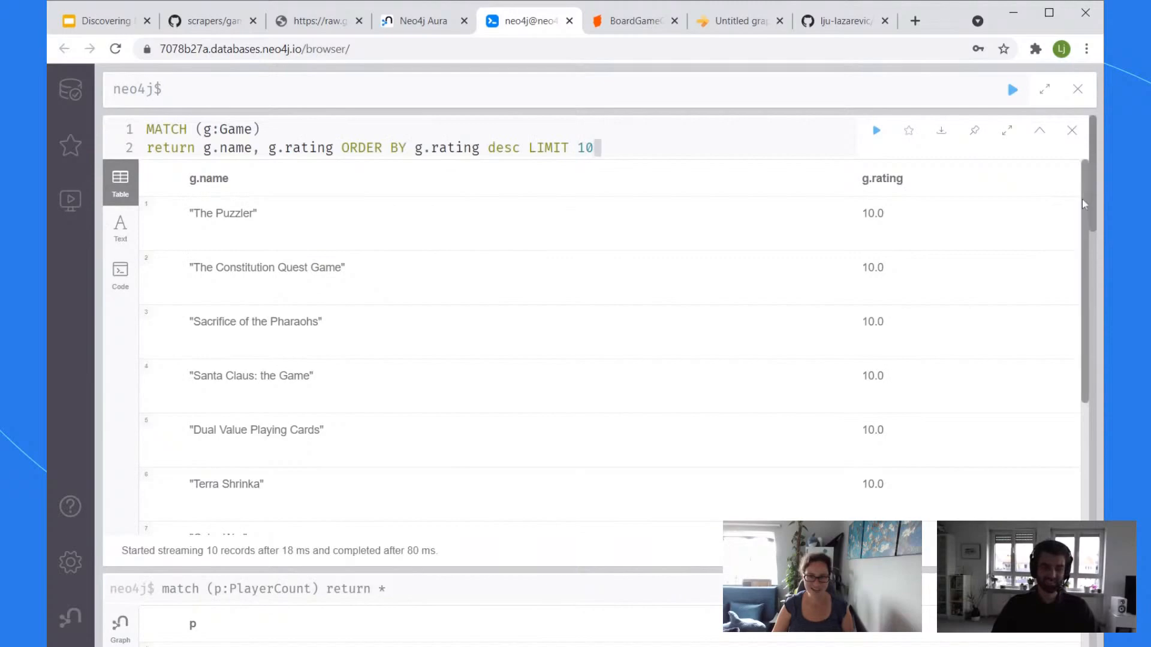
pyautogui.moveTo(1078, 210); pyautogui.dragTo(1097, 144)
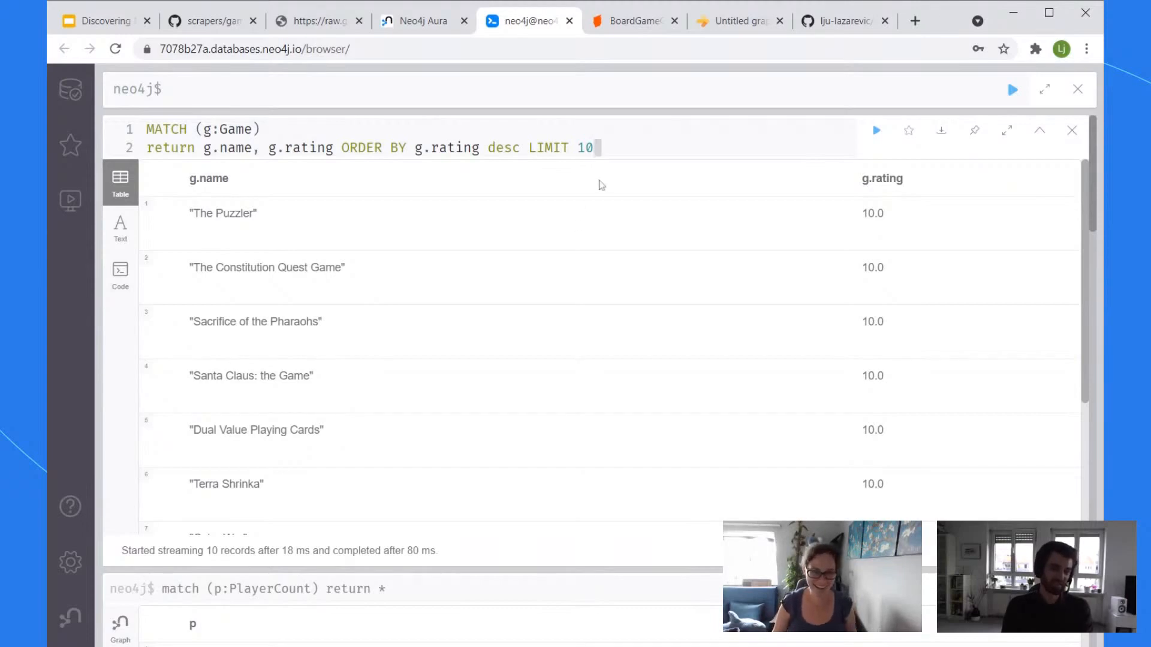
# Step: Scroll through the top-10 results, all rated 10.0 and led by 'The Puzzler'
pyautogui.hotkey('ctrl', 'a')
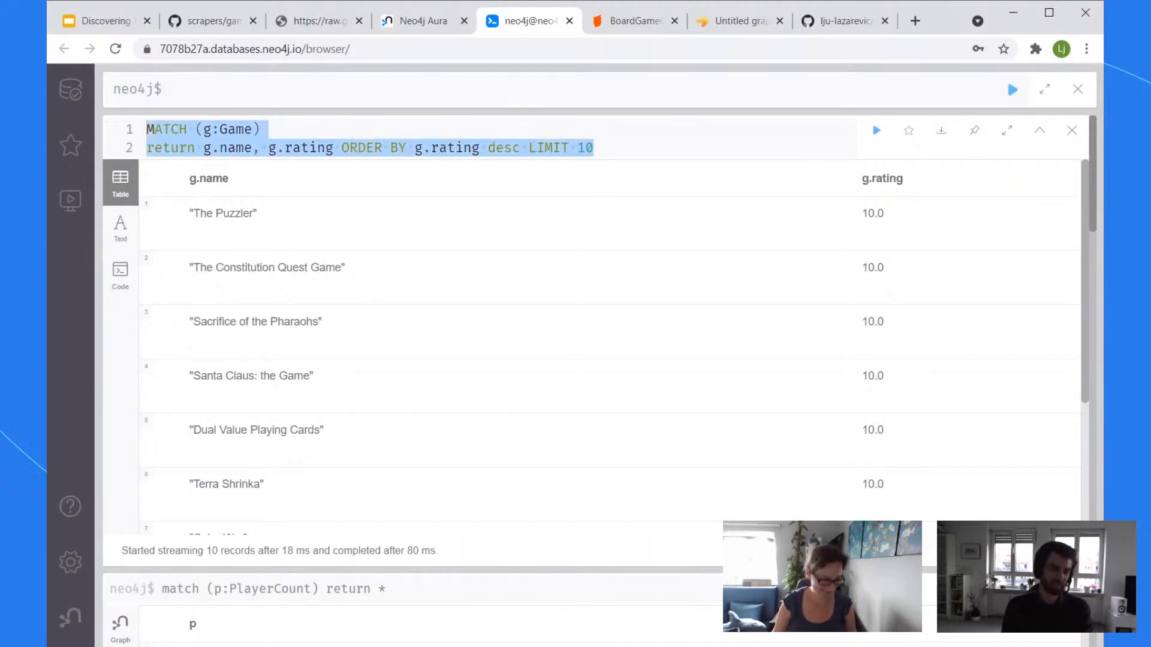
pyautogui.hotkey('alt', 'Tab')
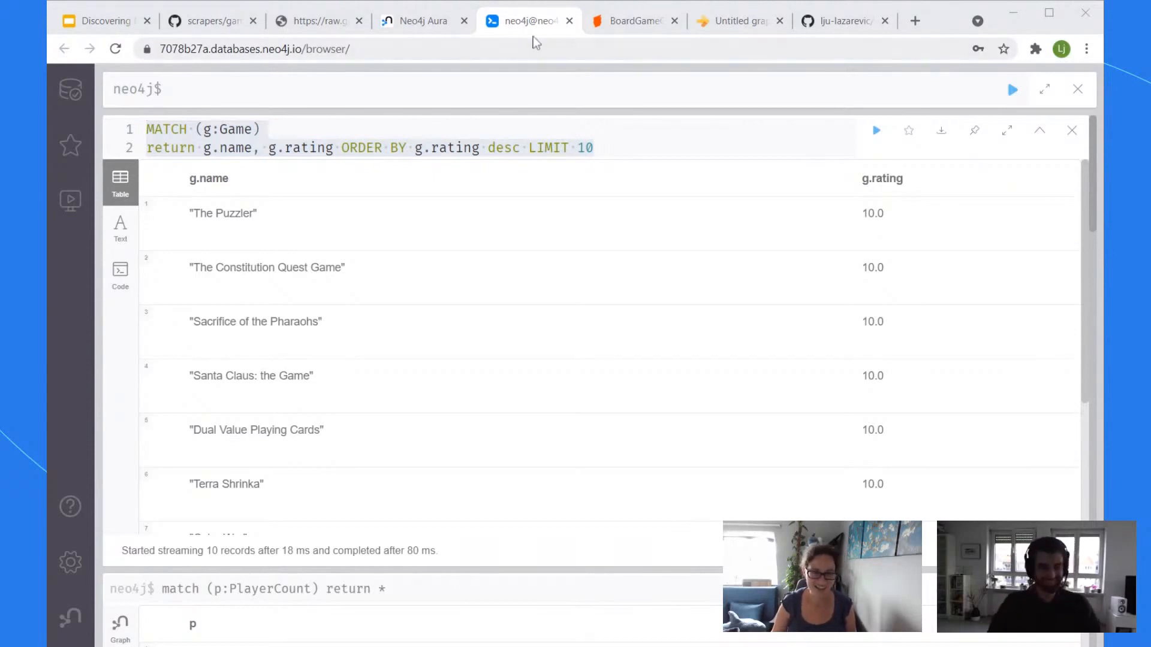
pyautogui.click(535, 37)
pyautogui.click(847, 130)
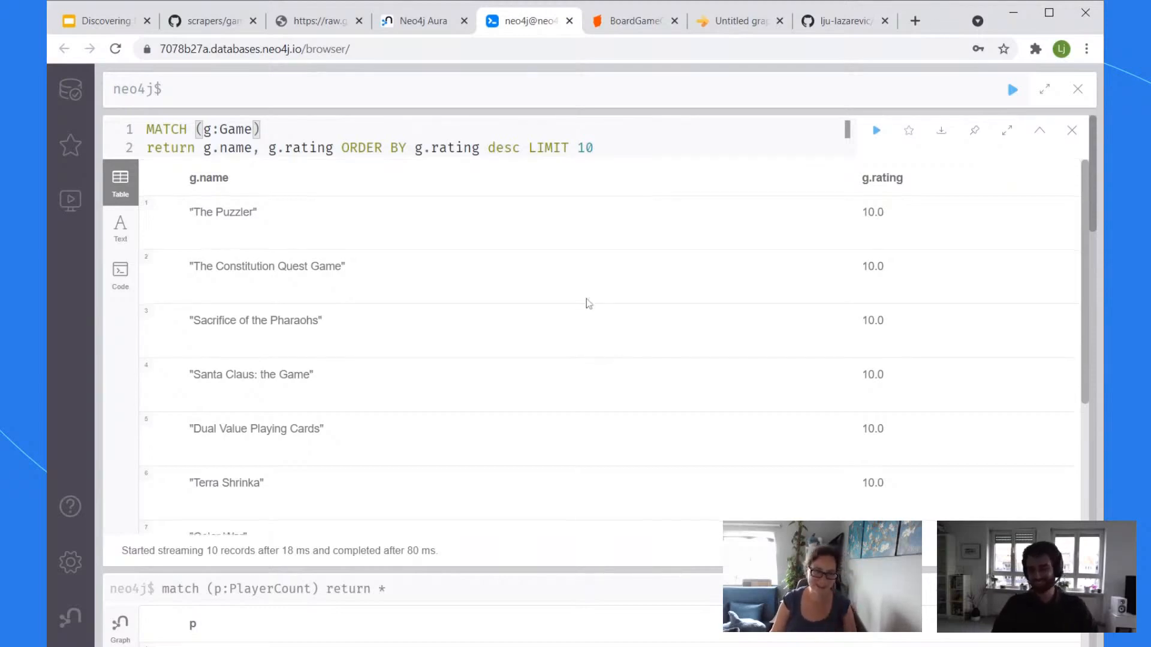
pyautogui.scroll(-3, 586, 299)
pyautogui.scroll(-1, 608, 320)
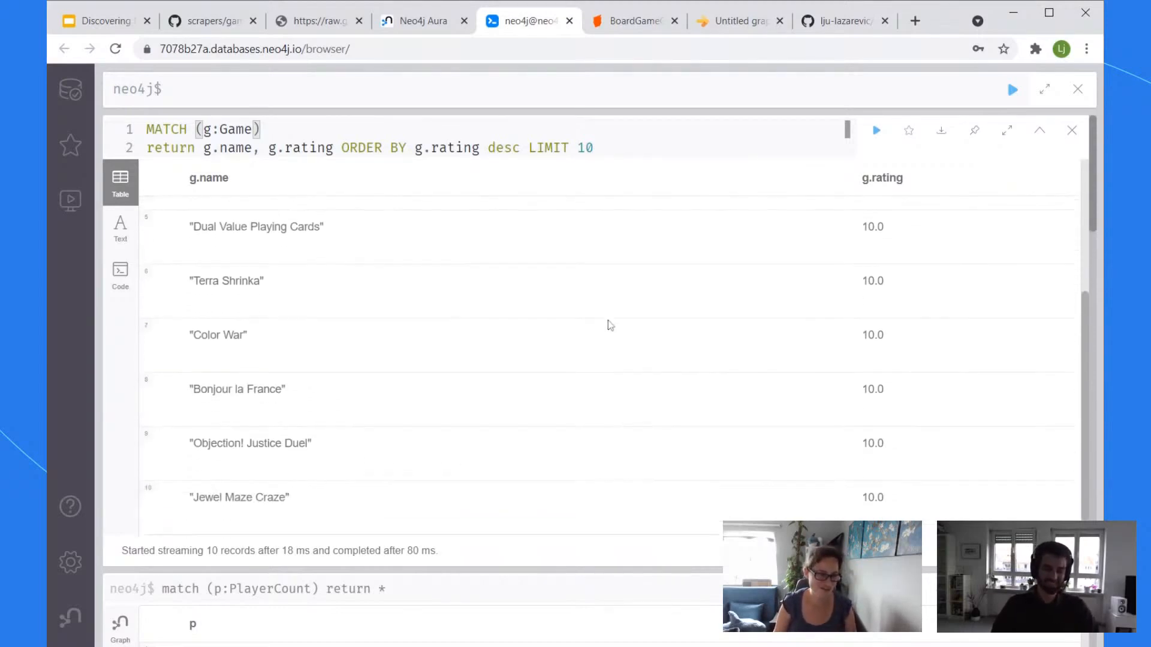
pyautogui.scroll(-2, 608, 320)
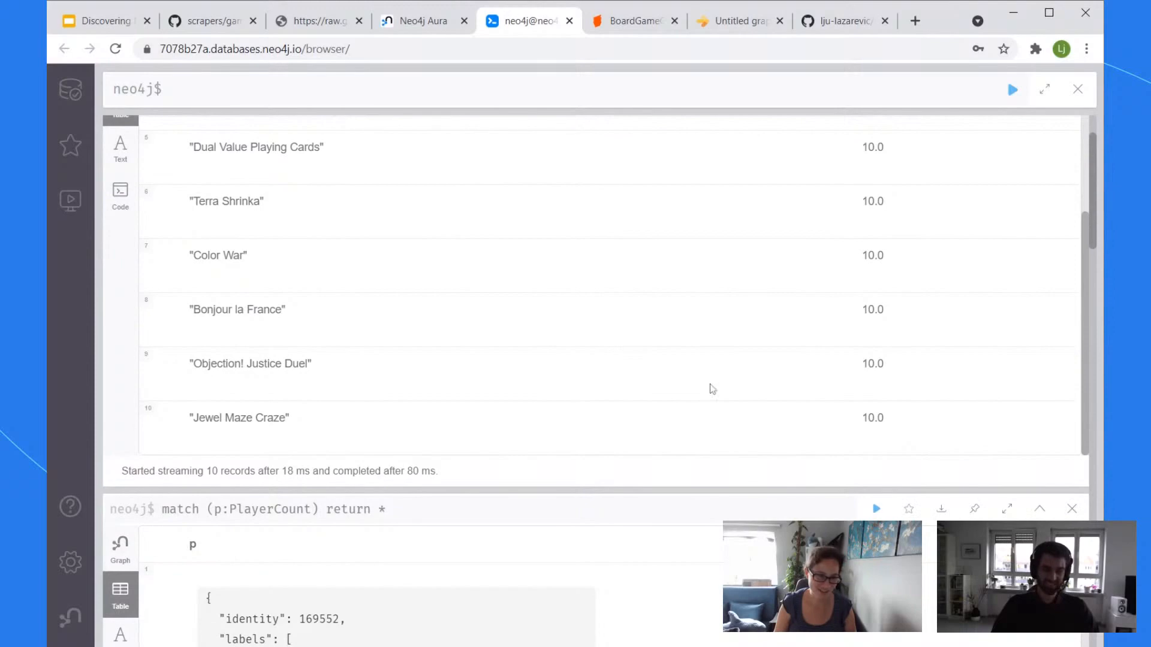
pyautogui.scroll(5, 666, 321)
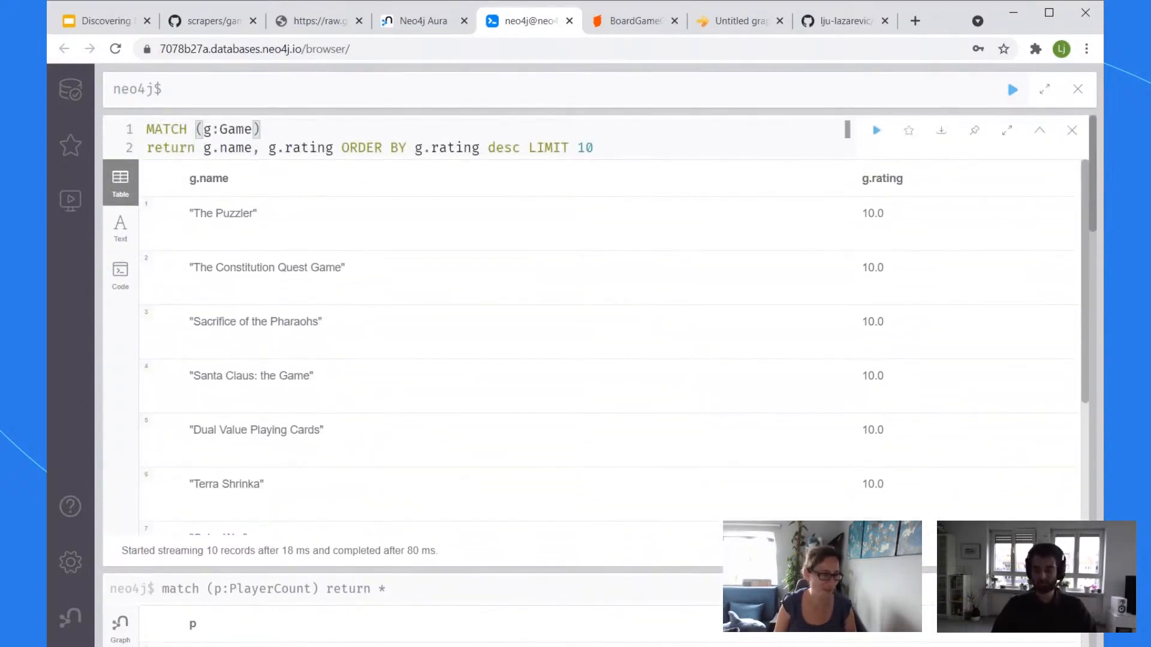
# Step: Start a new query with 'with 4 as complexity, 3 as min, 5 as max' and begin a second line
pyautogui.hotkey('alt', 'Tab')
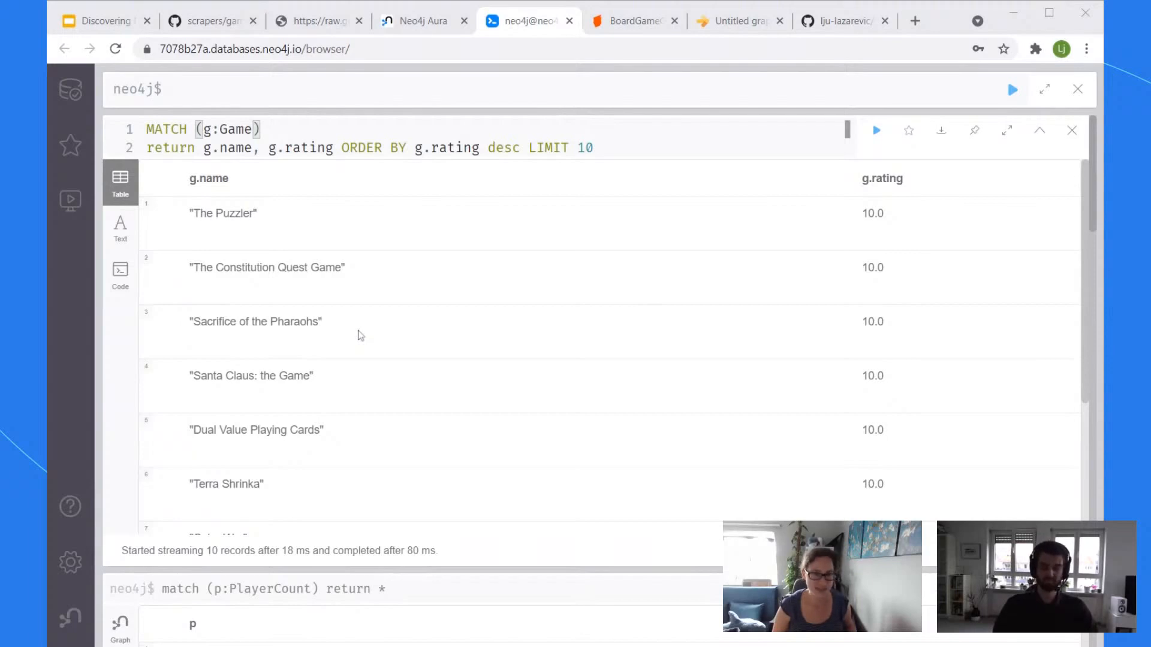
pyautogui.click(365, 89)
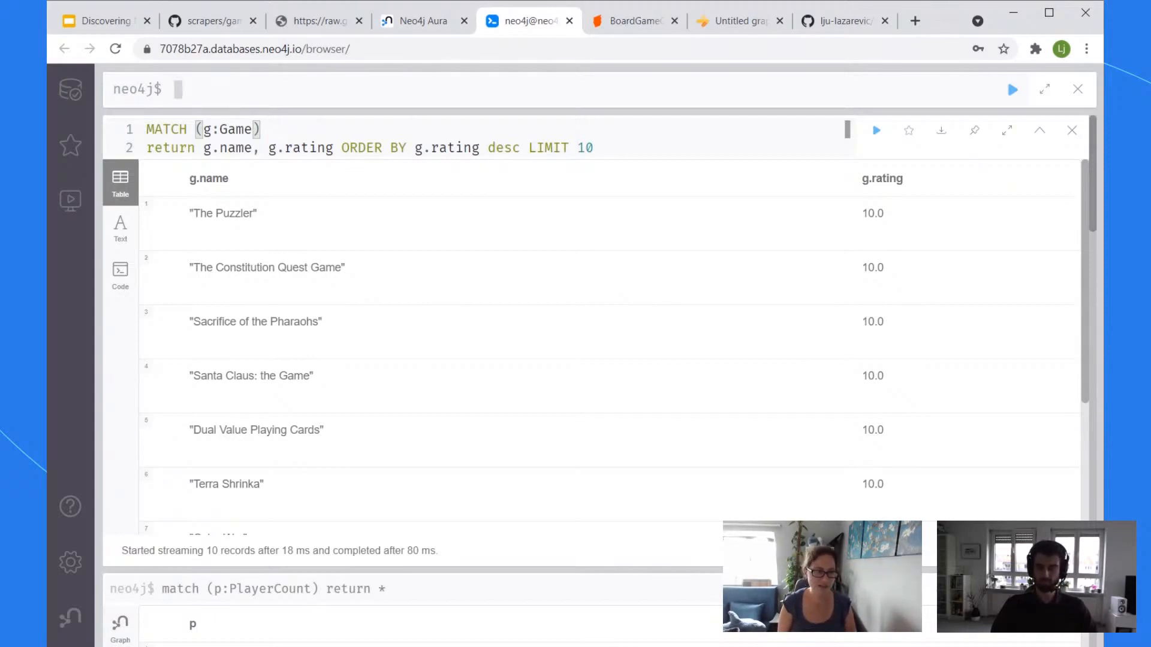
pyautogui.write('with ')
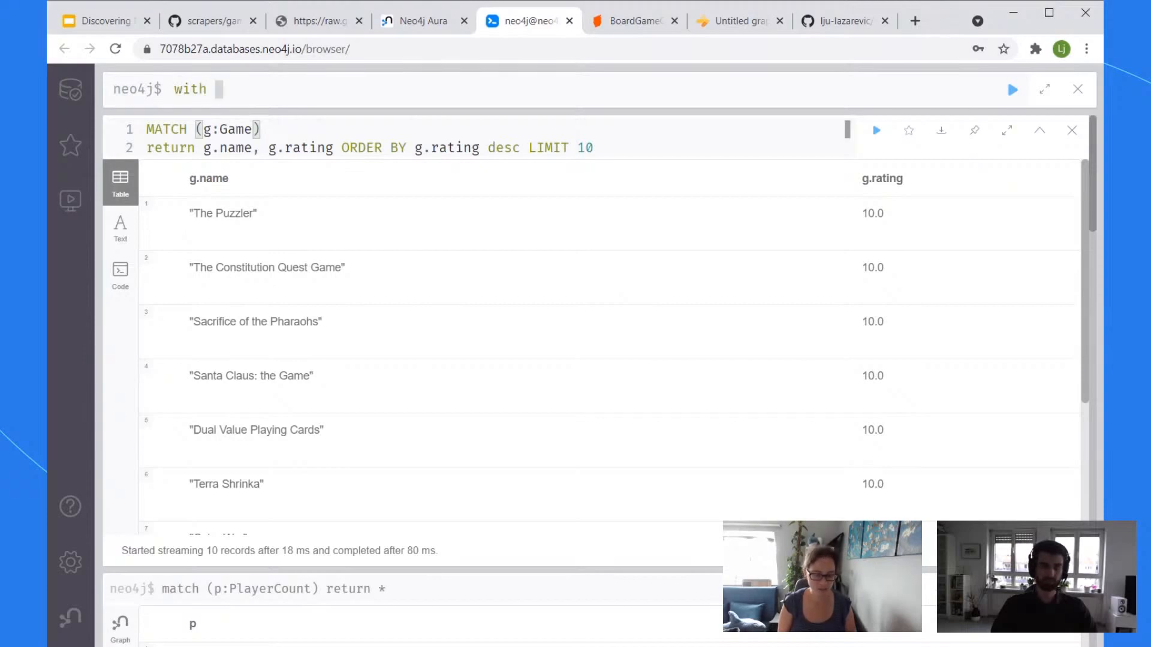
pyautogui.write('4 ')
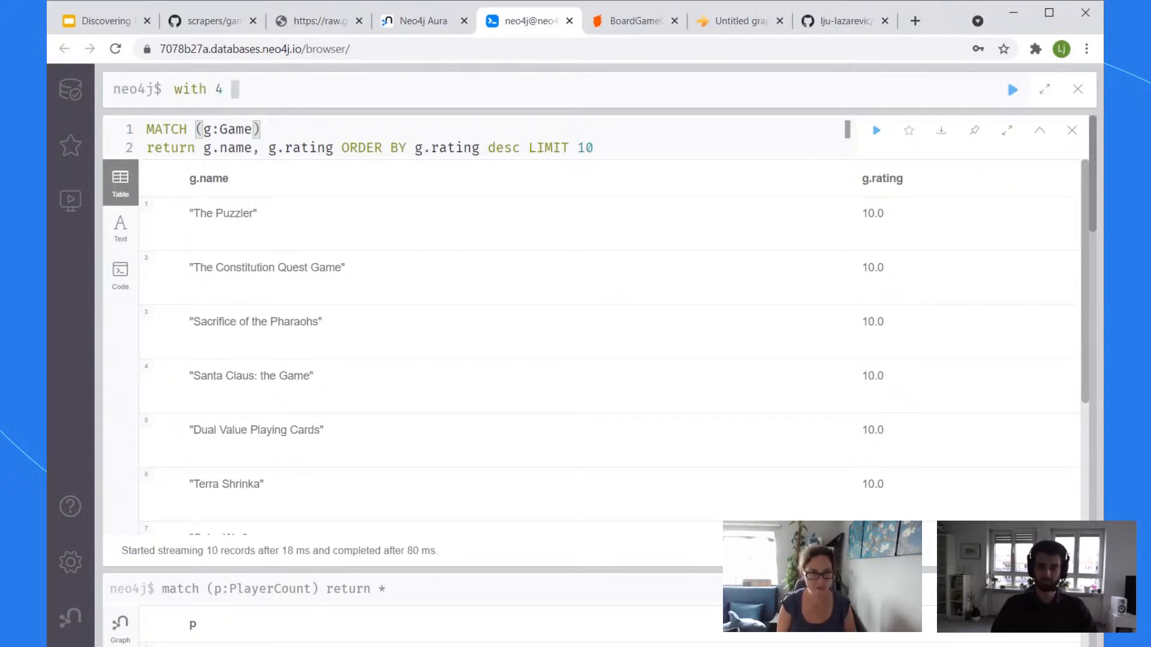
pyautogui.write('as complex')
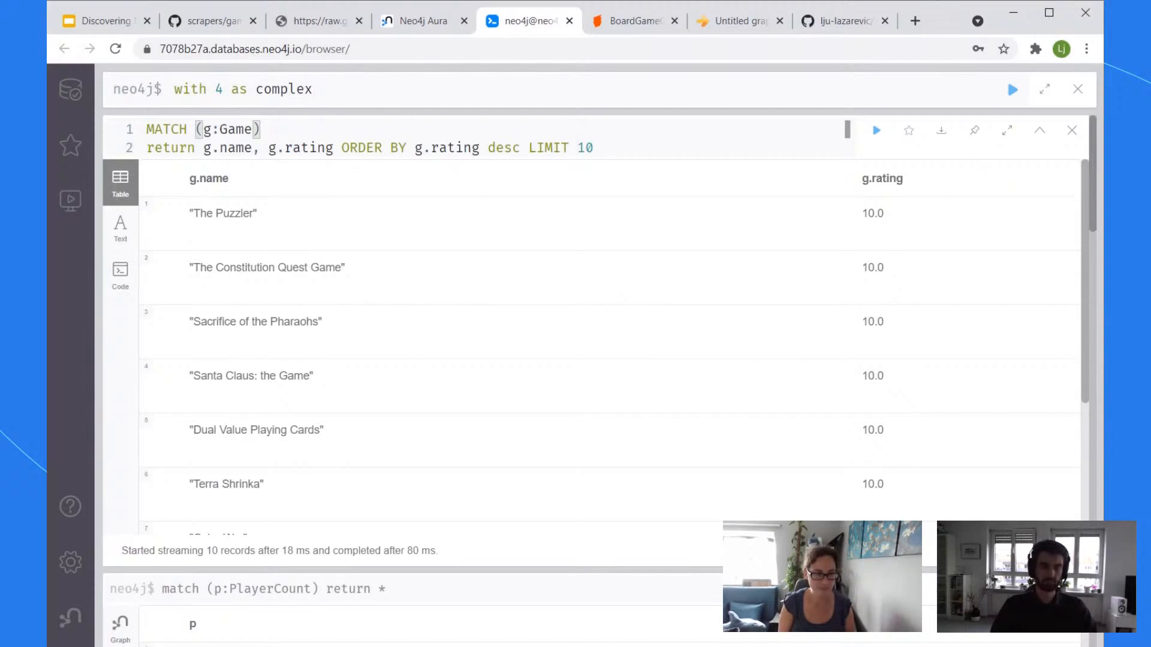
pyautogui.write('ity,')
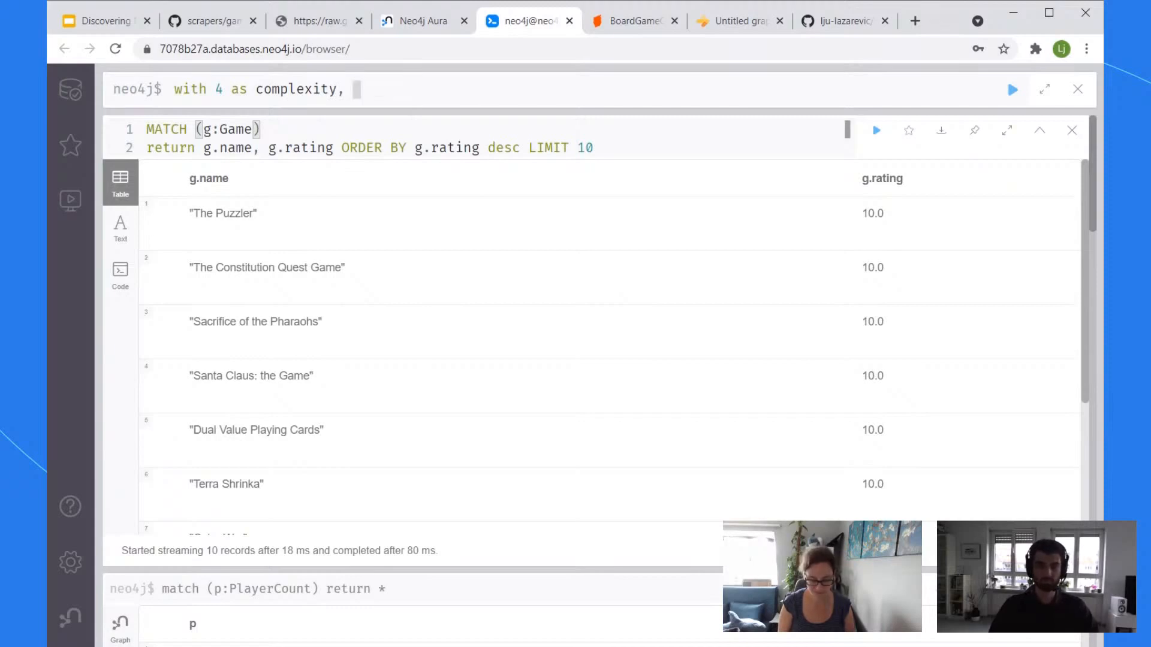
pyautogui.write('3')
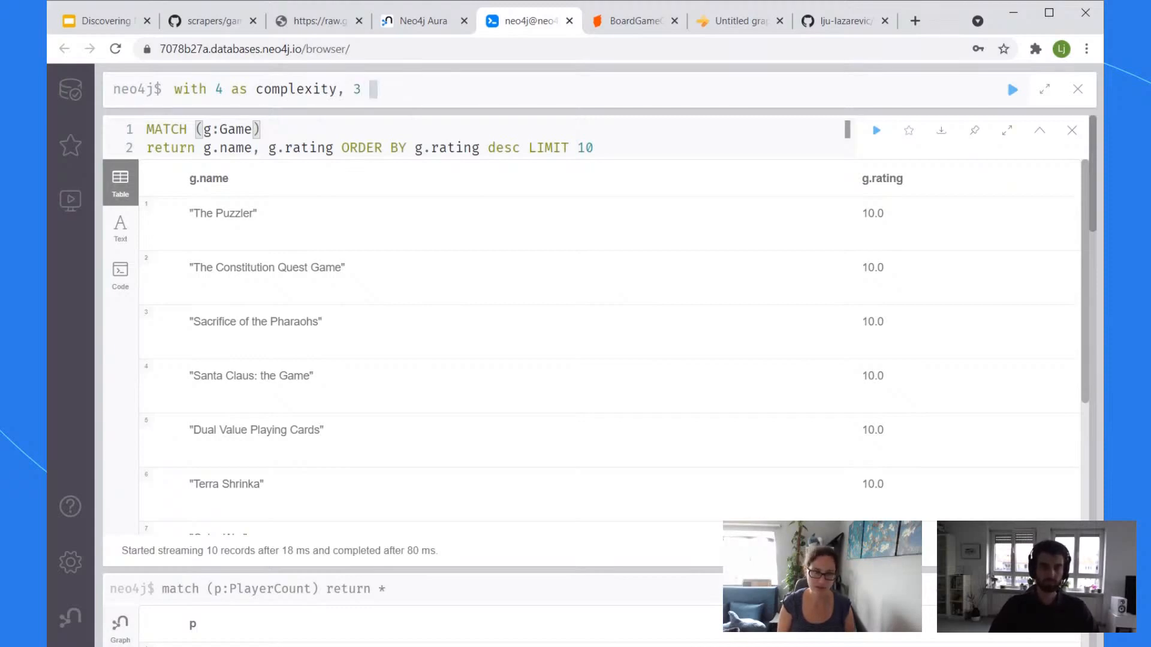
pyautogui.press('BackSpace')
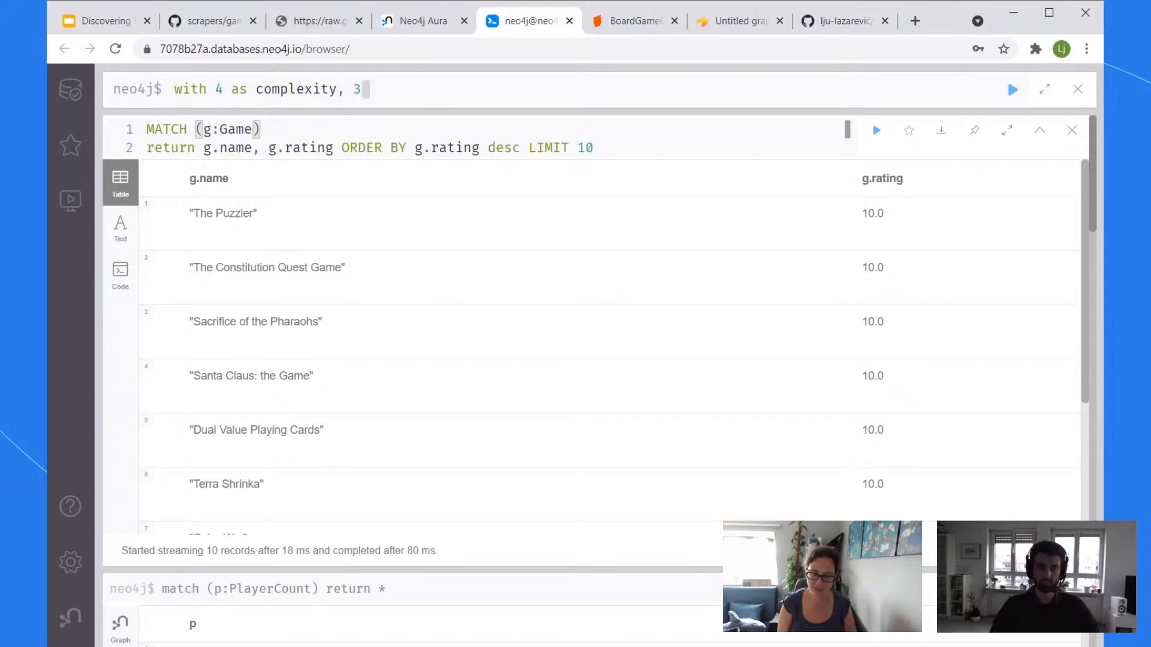
pyautogui.write('as')
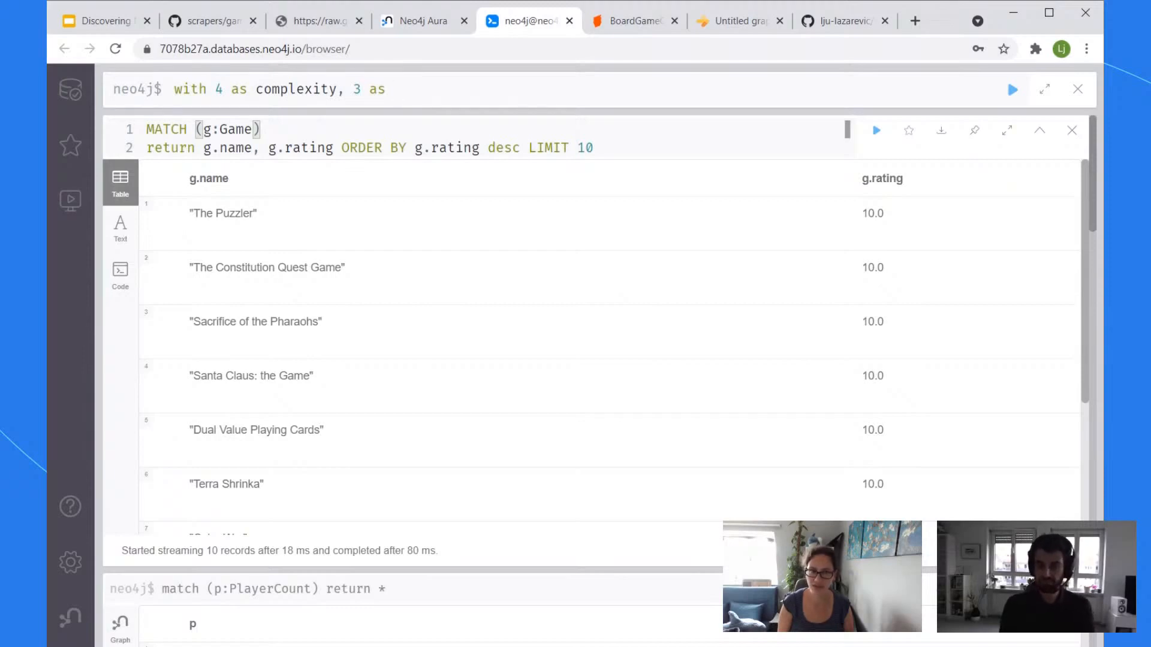
pyautogui.write('min 5 ')
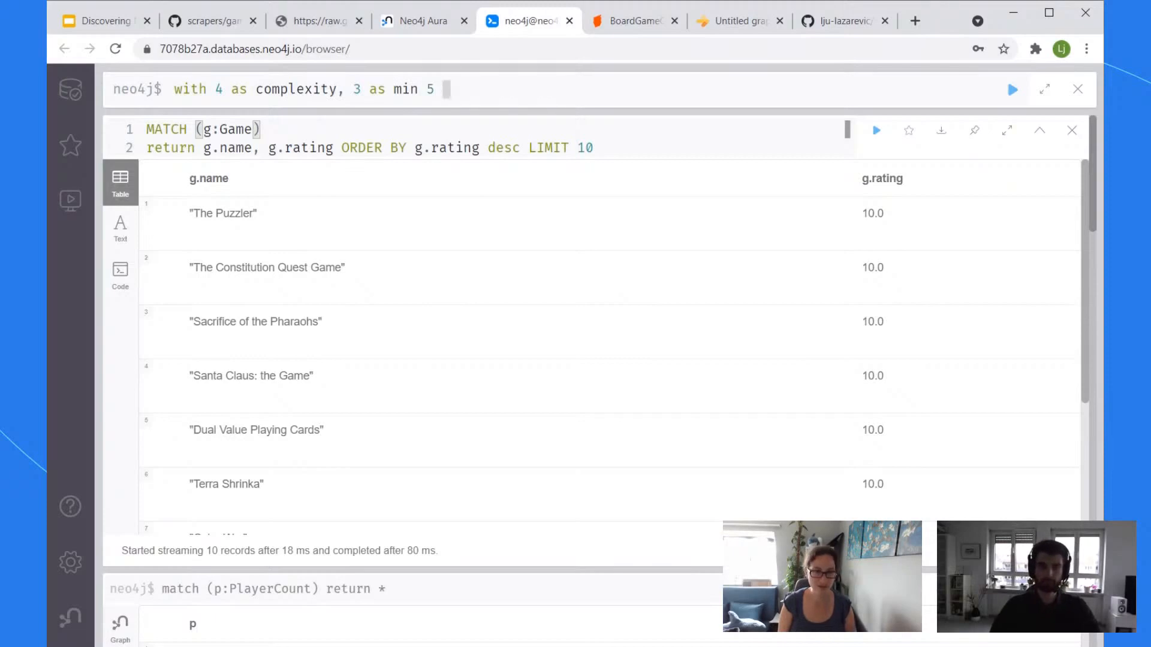
pyautogui.write('as m')
pyautogui.press('BackSpace')
pyautogui.press('BackSpace')
pyautogui.press('BackSpace')
pyautogui.press('BackSpace')
pyautogui.press('BackSpace')
pyautogui.press('BackSpace')
pyautogui.press('BackSpace')
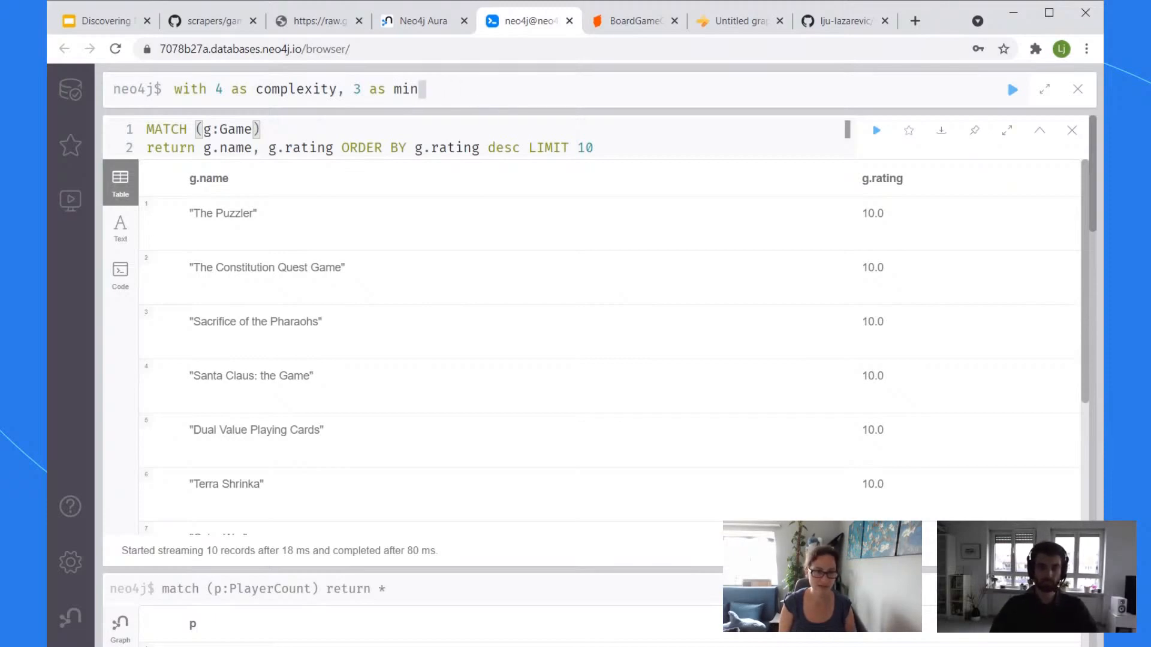
pyautogui.write(', 5 as m')
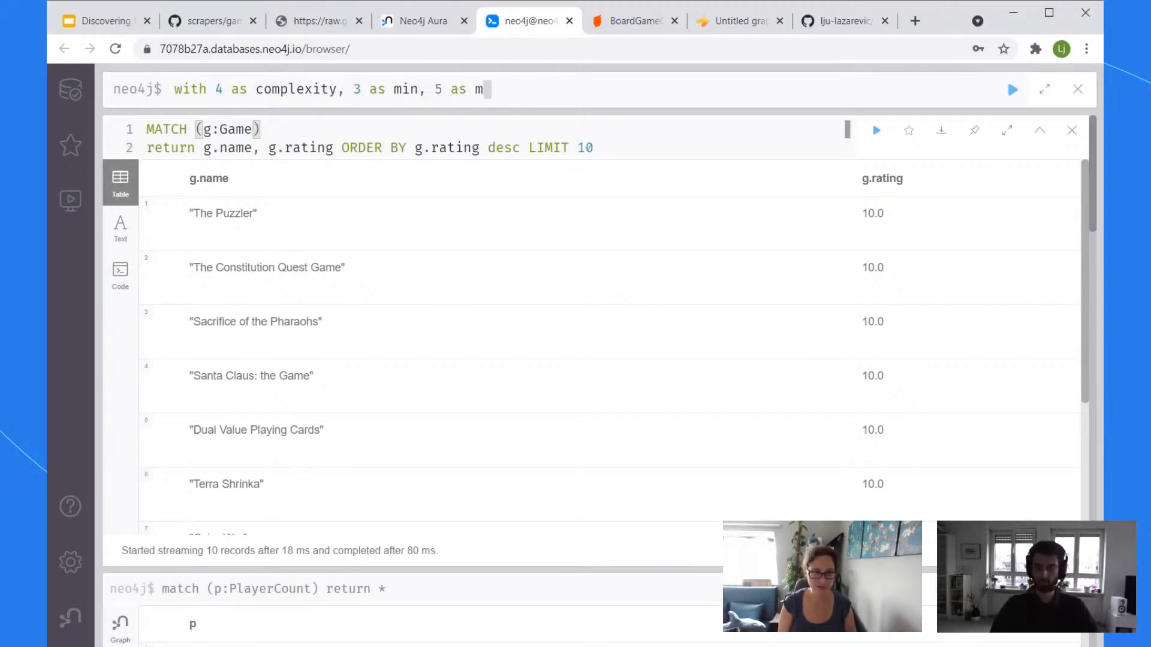
pyautogui.write('ax')
pyautogui.hotkey('shift', 'Return')
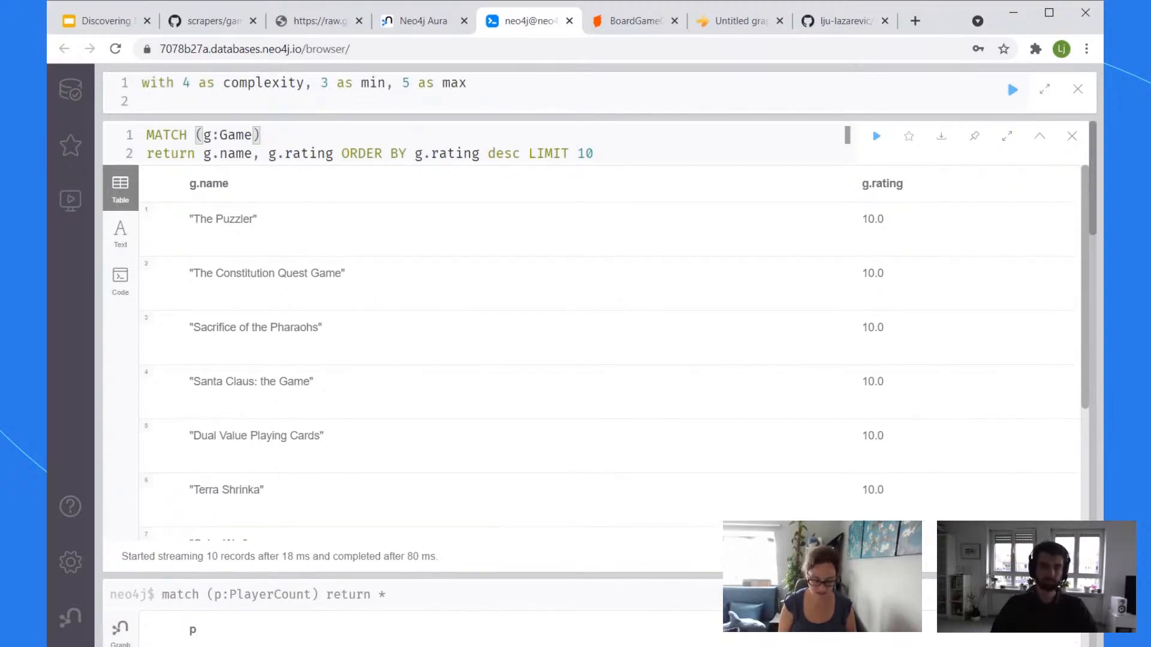
# Step: Write line 2 as MATCH (g:Game)-->(pc:PlayerCount) and start a third line
pyautogui.write('MATCH (')
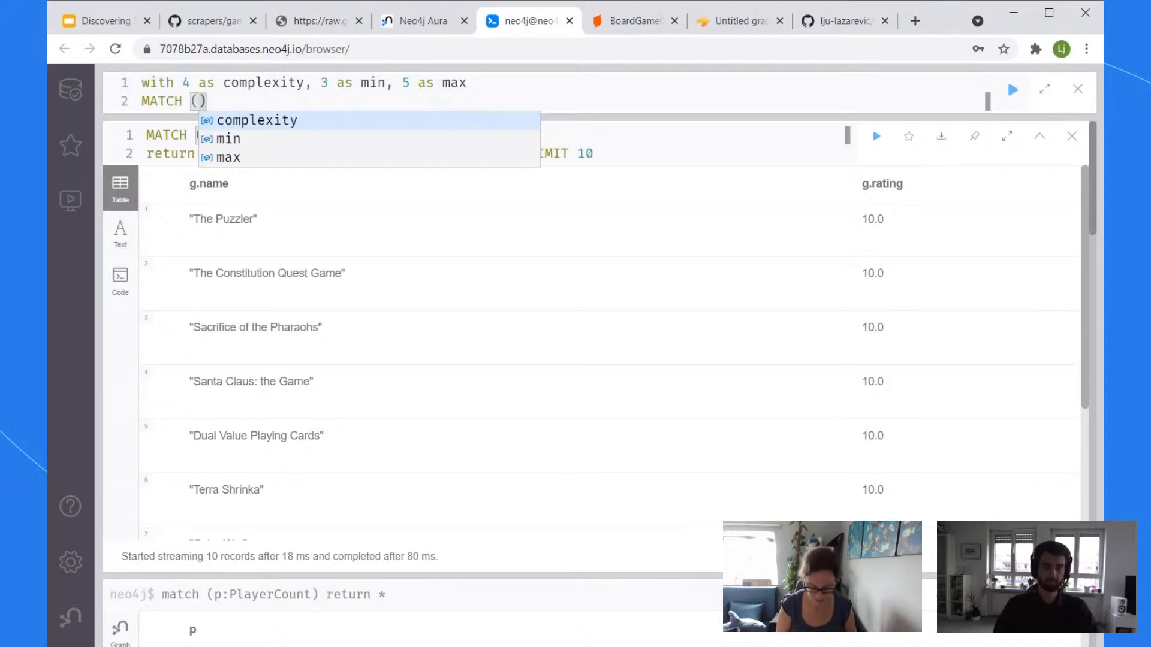
pyautogui.write('g:G')
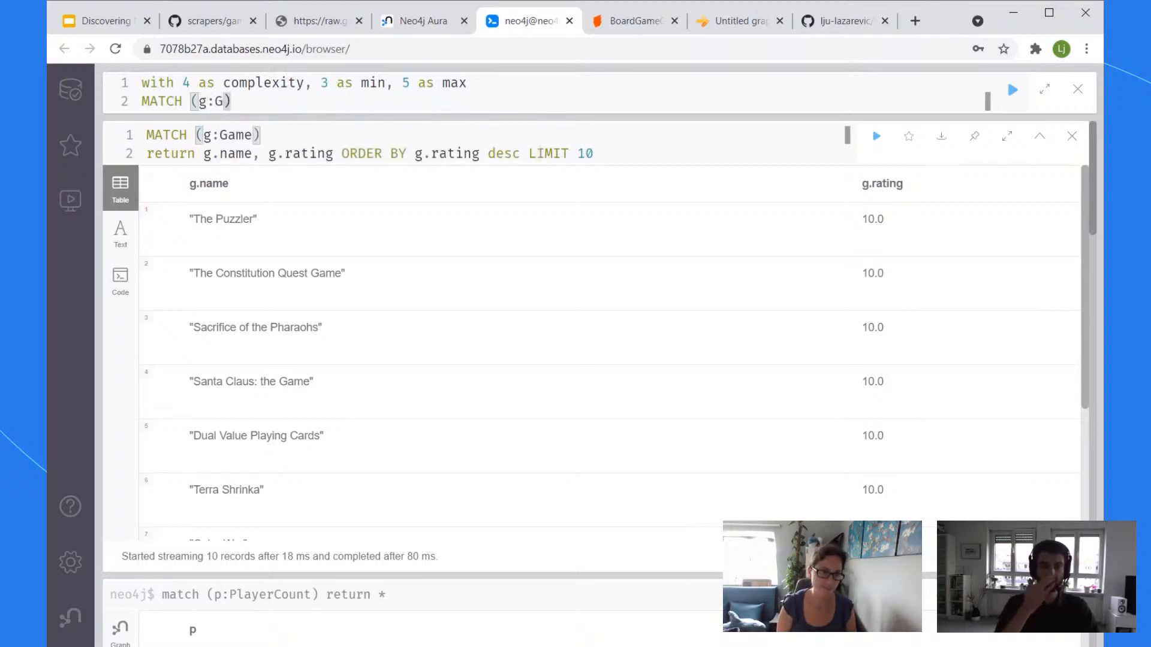
pyautogui.write('ame')
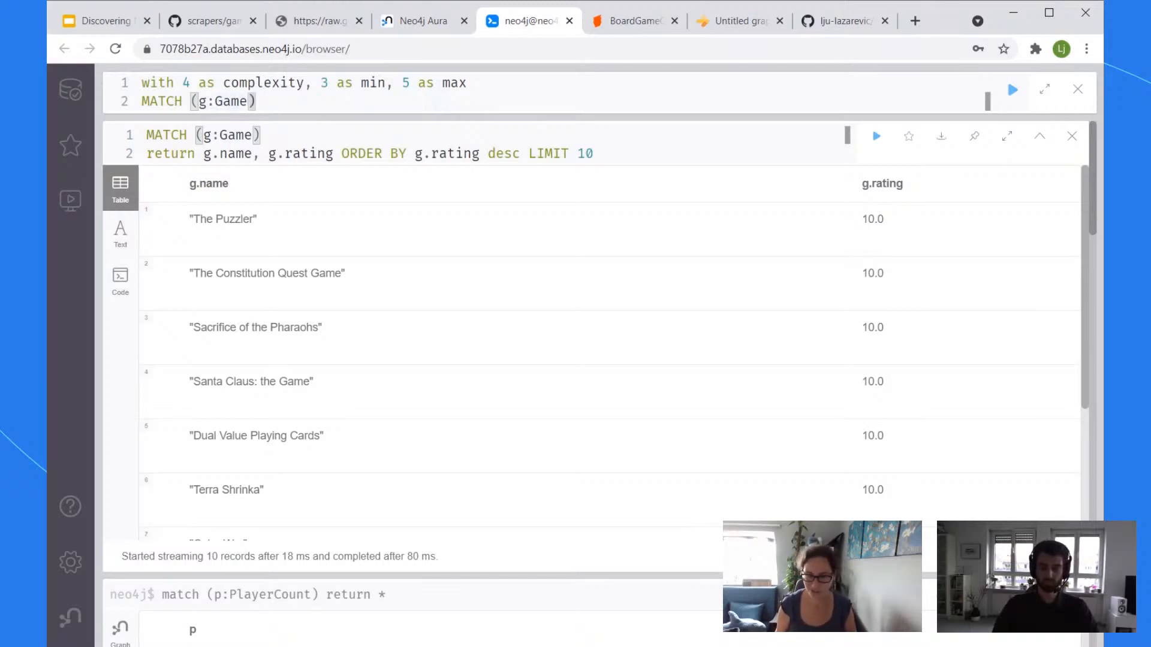
pyautogui.write('-')
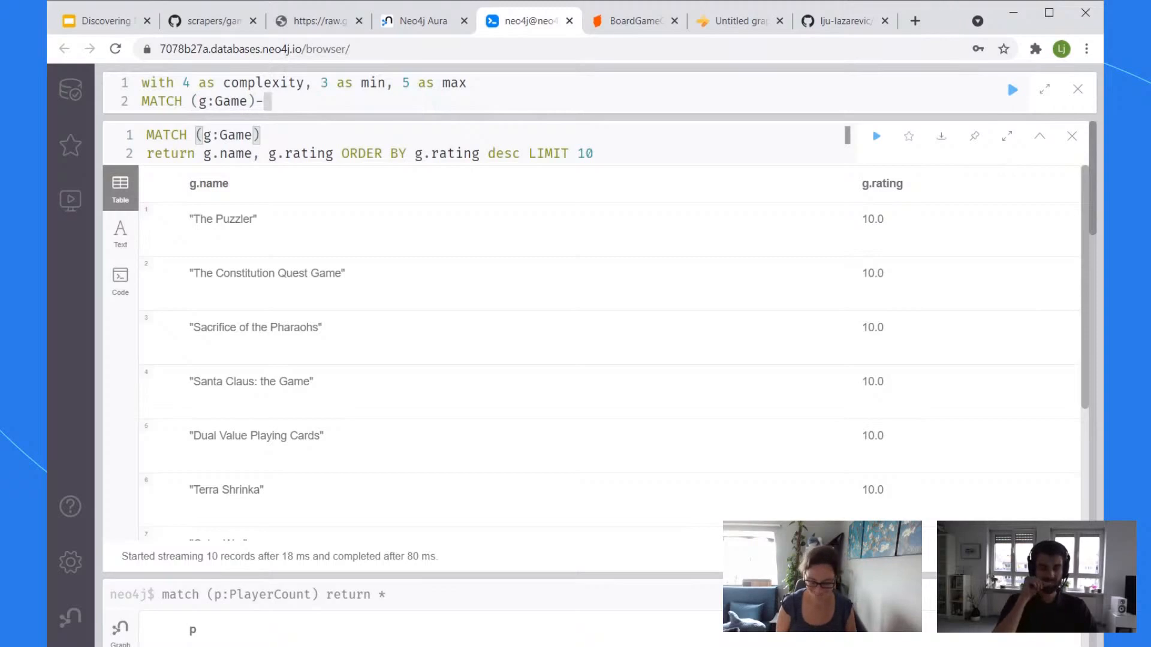
pyautogui.write('-')
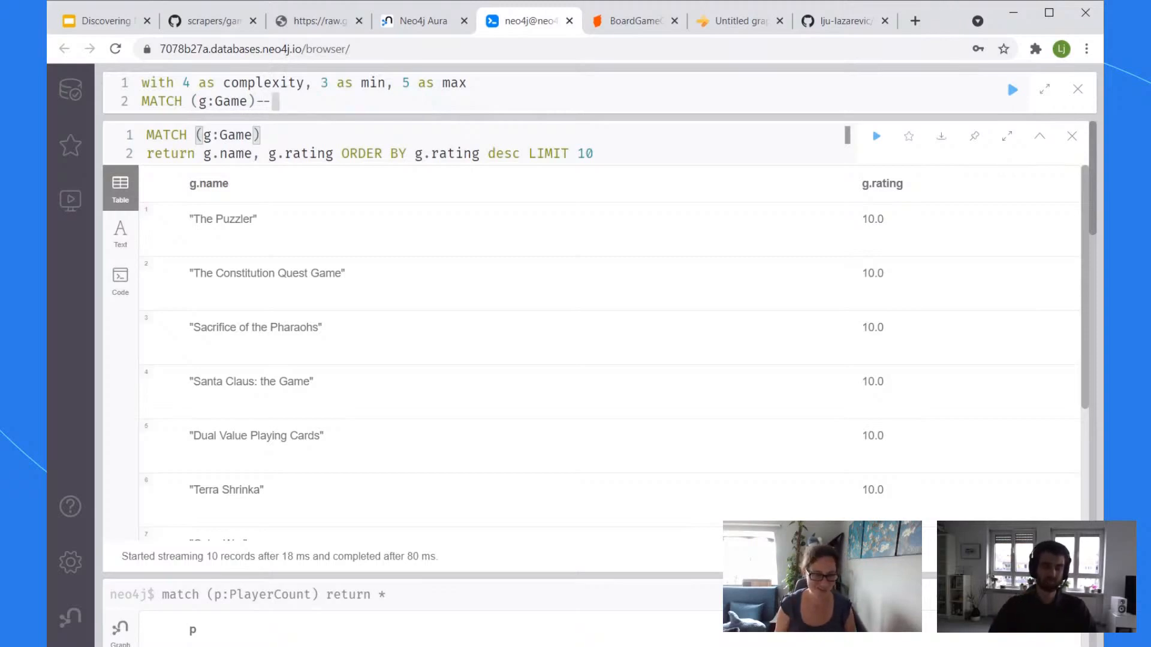
pyautogui.write('>')
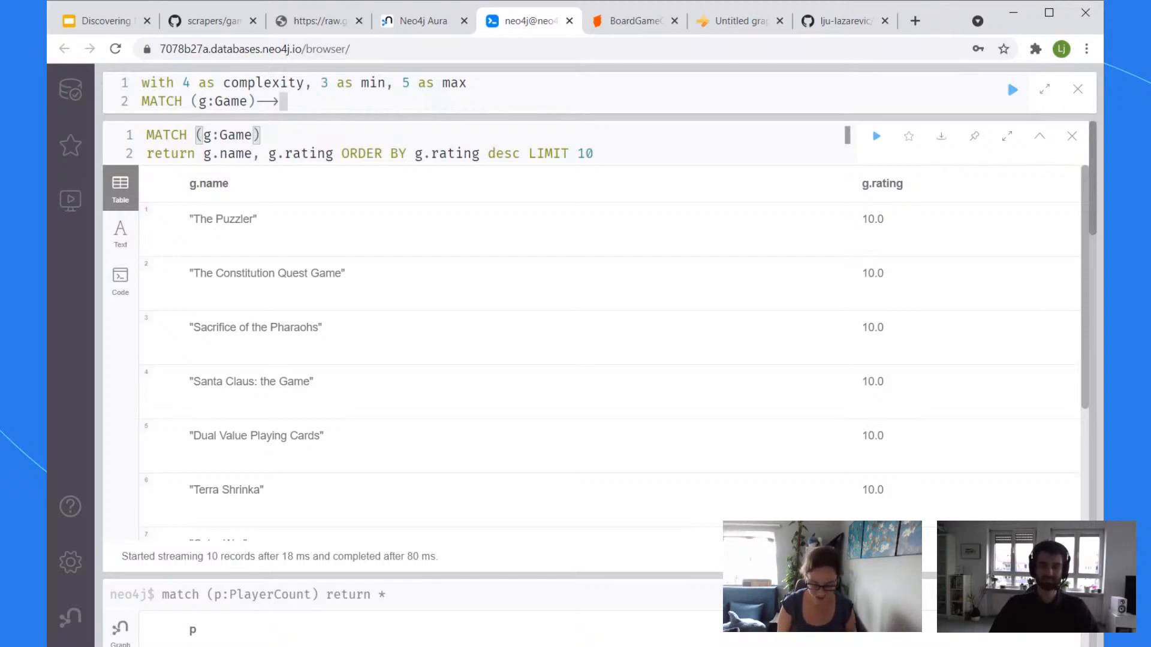
pyautogui.write('(pc')
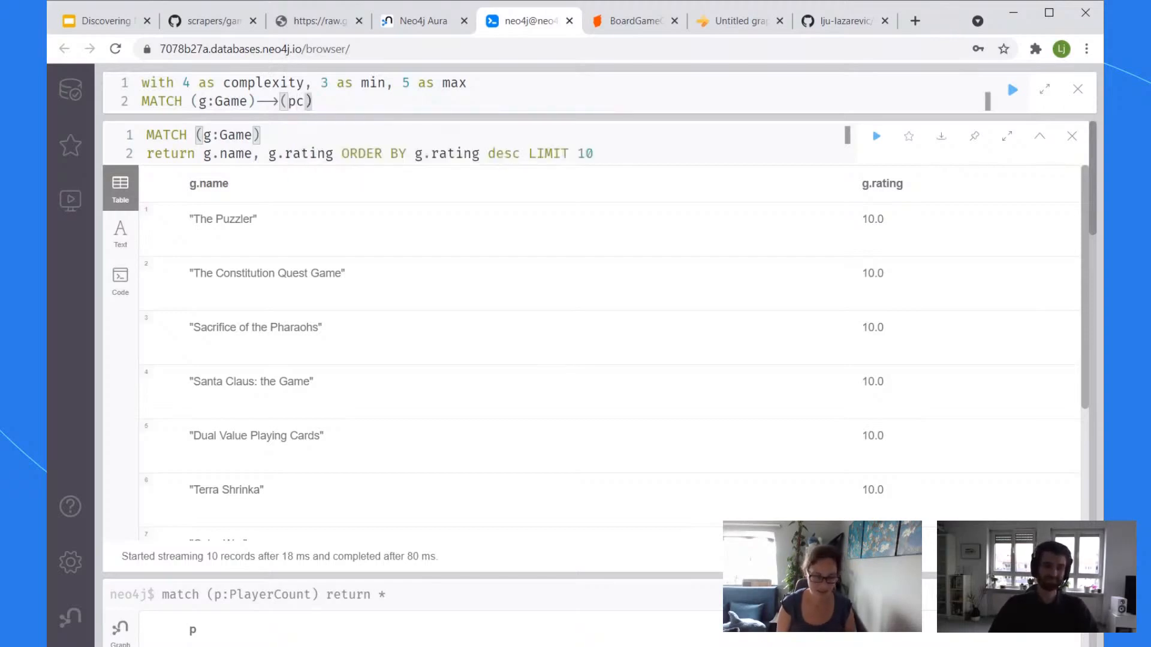
pyautogui.write(':Pl')
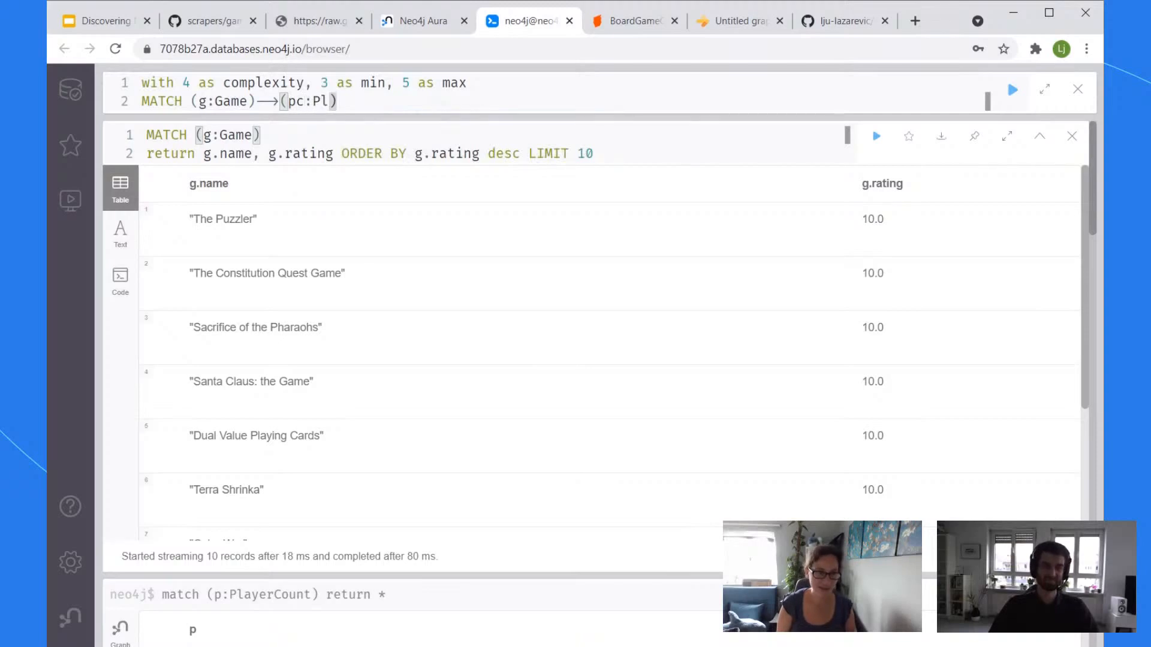
pyautogui.write('ayerCoun')
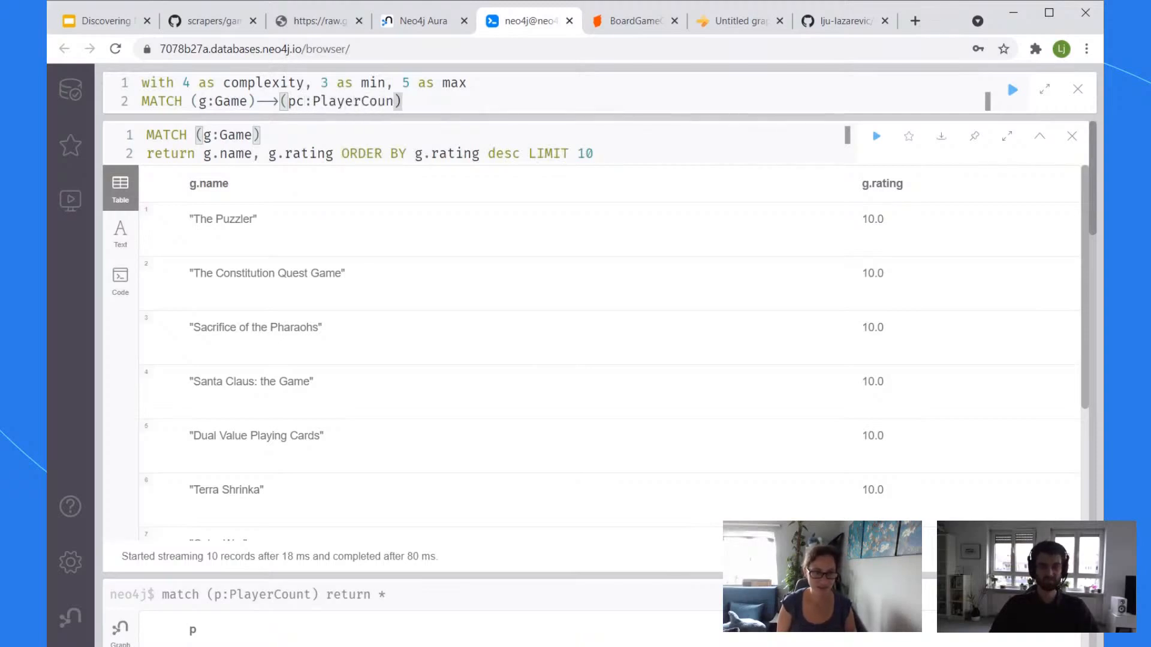
pyautogui.write('t')
pyautogui.press('End')
pyautogui.press('Return')
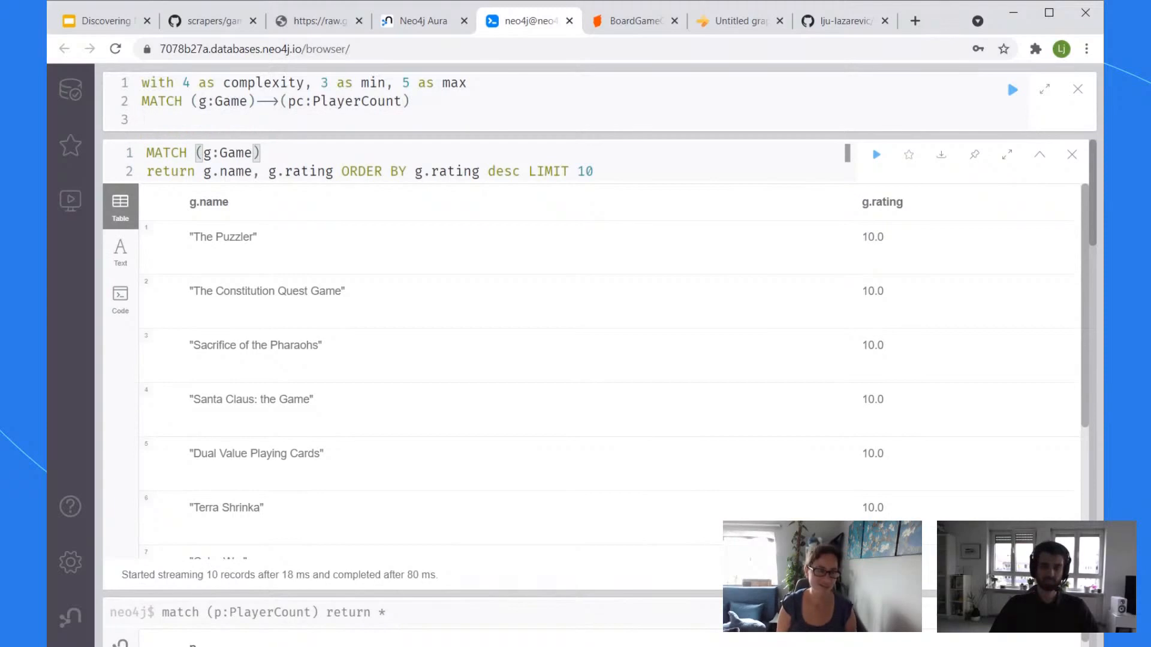
# Step: Add the filter line WHERE g.weight => complexity AND pc.value in [min,max]
pyautogui.write('WHERE g')
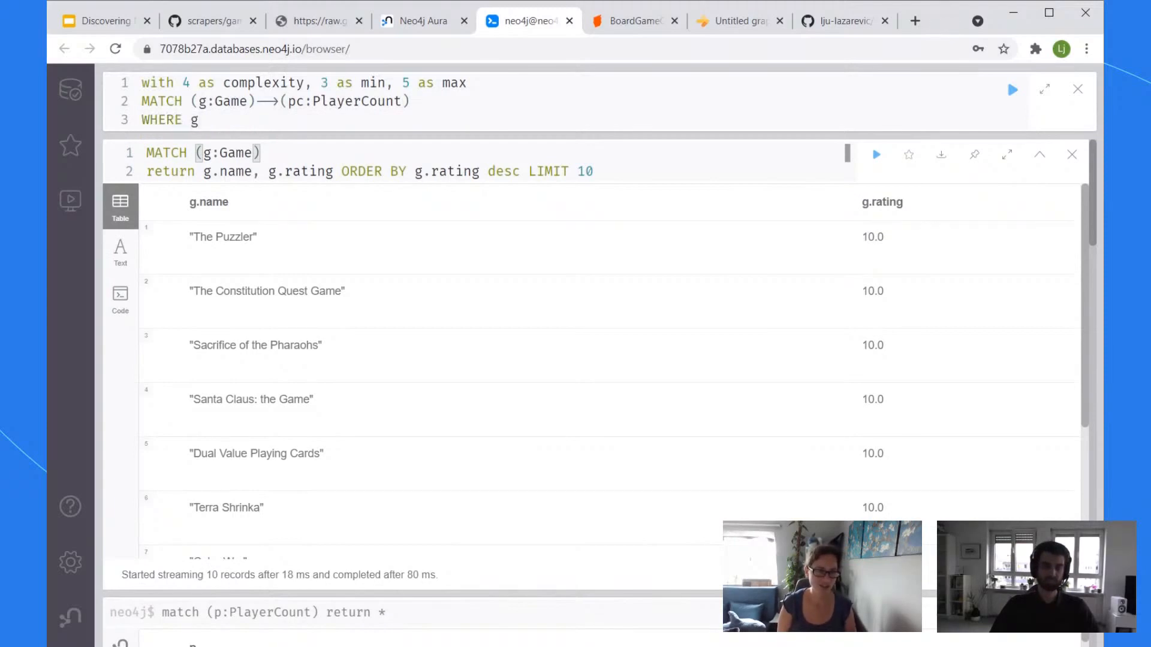
pyautogui.write('.')
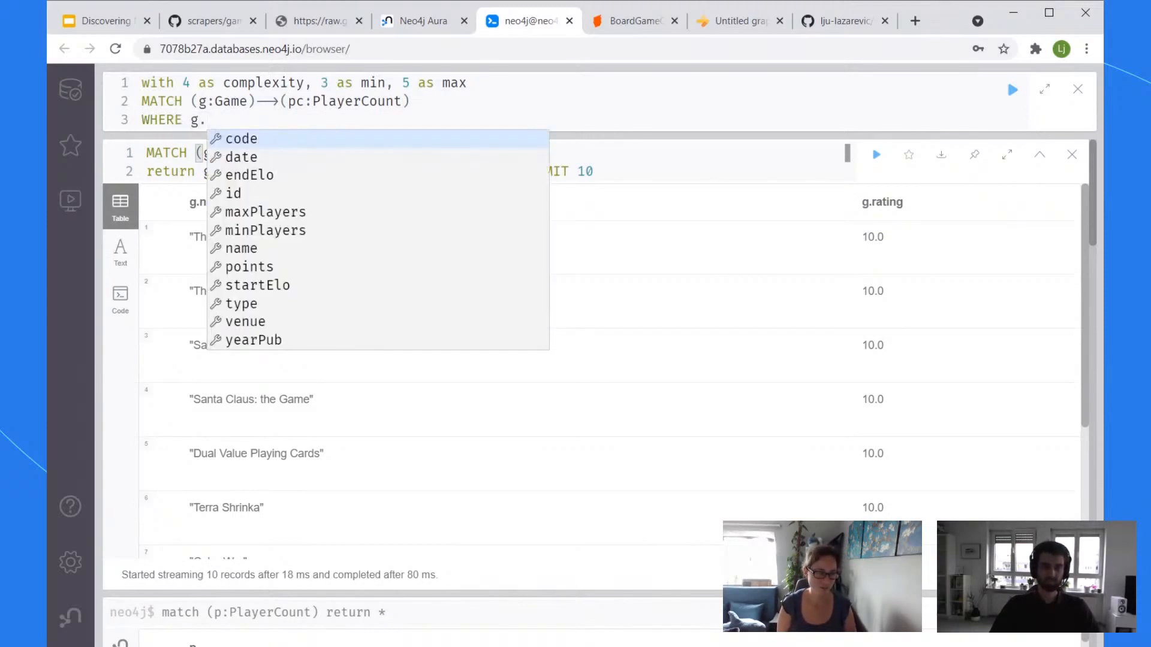
pyautogui.write('we')
pyautogui.press('BackSpace')
pyautogui.write('we')
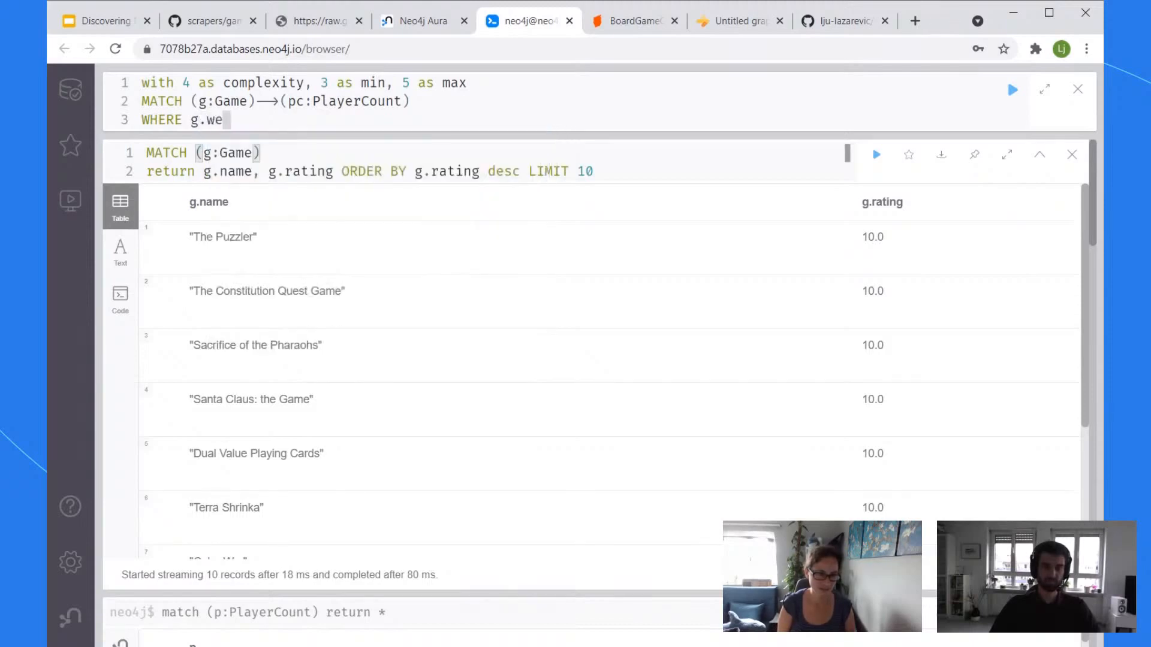
pyautogui.write('ight =>')
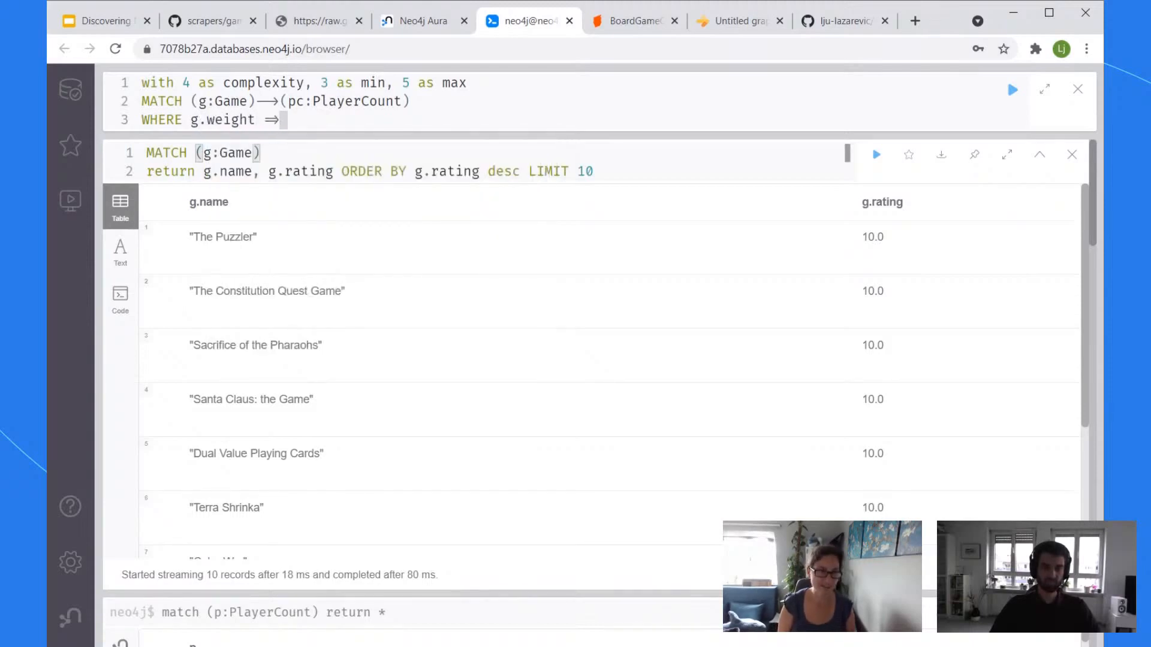
pyautogui.write(' com')
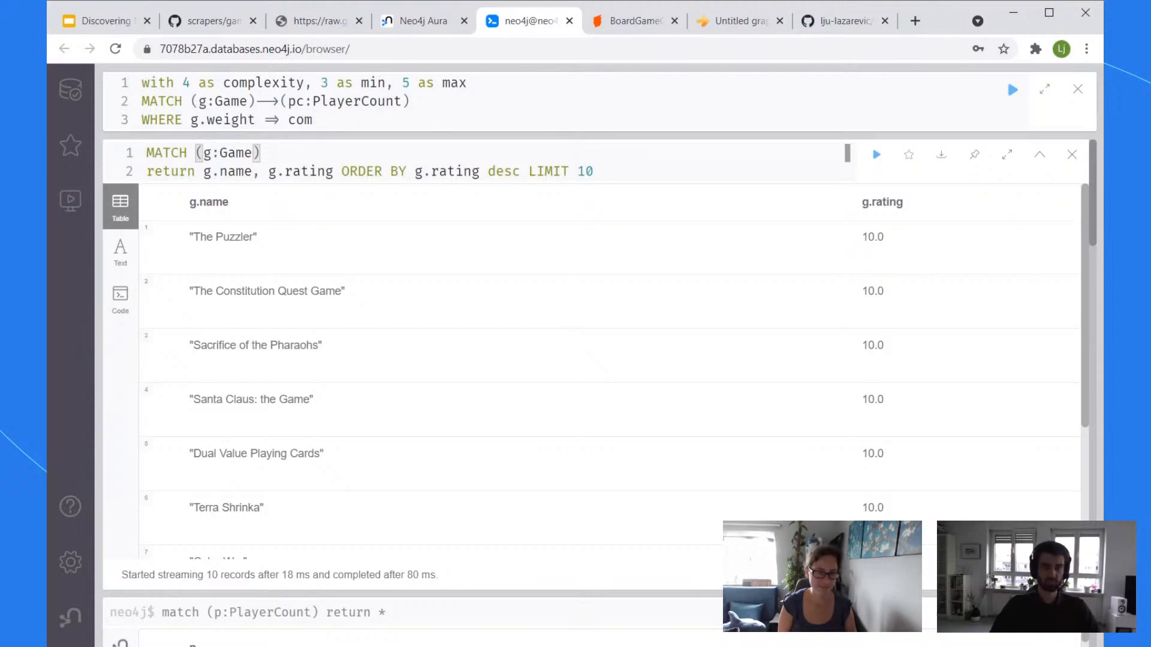
pyautogui.write('plexity ')
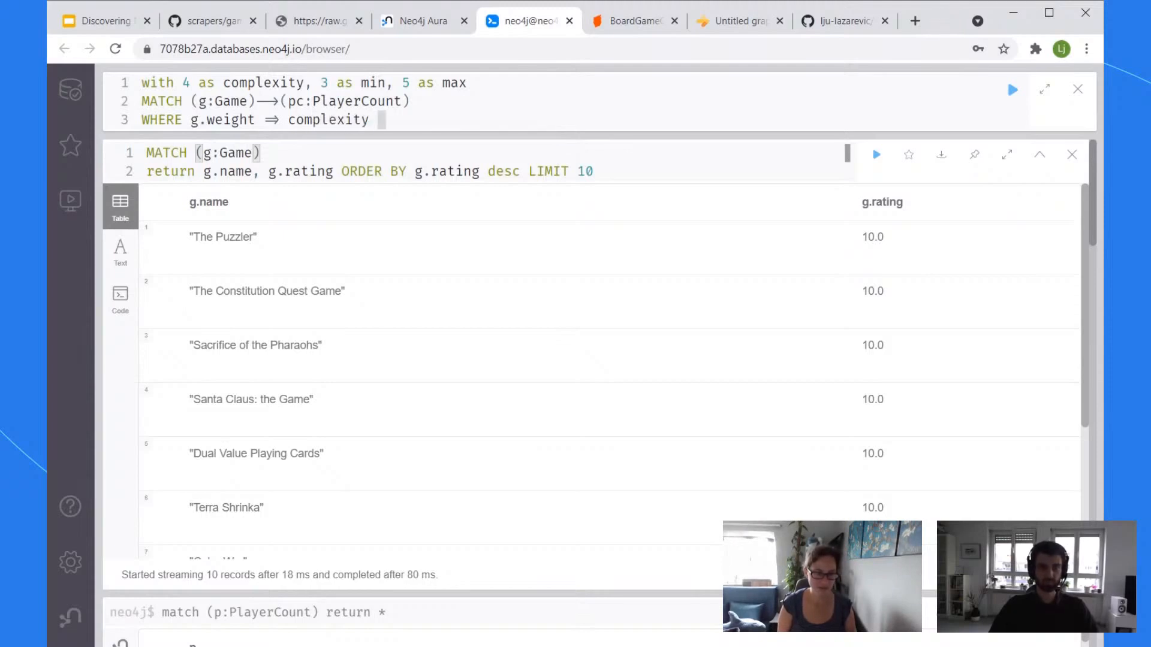
pyautogui.write('AND')
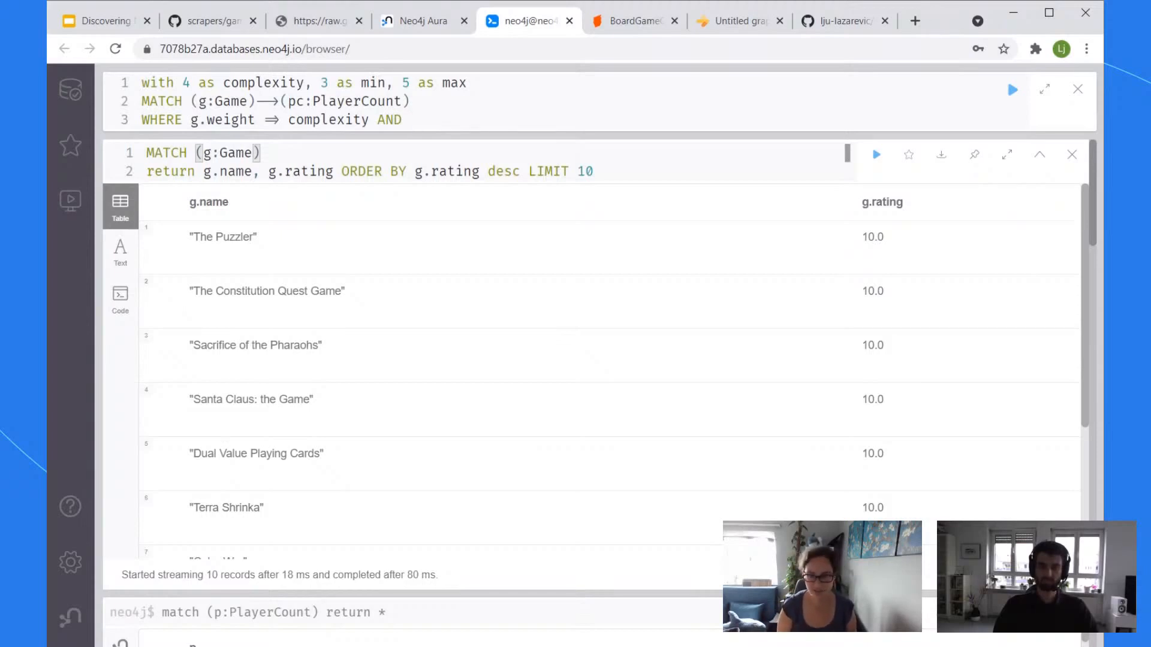
pyautogui.write('p')
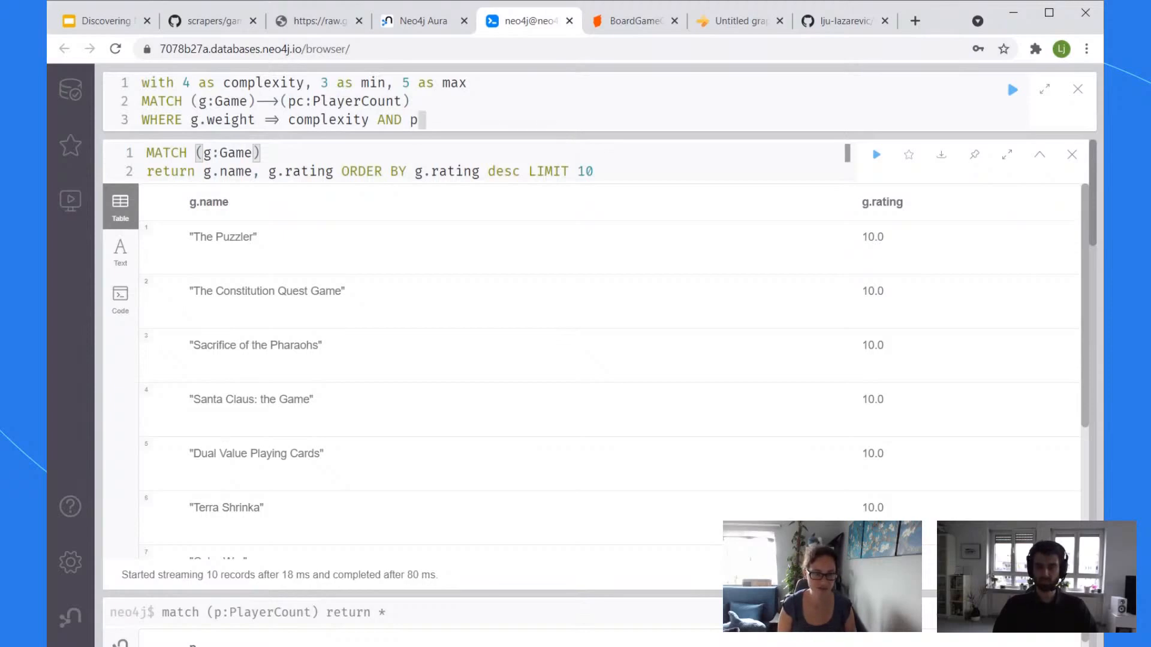
pyautogui.write('c')
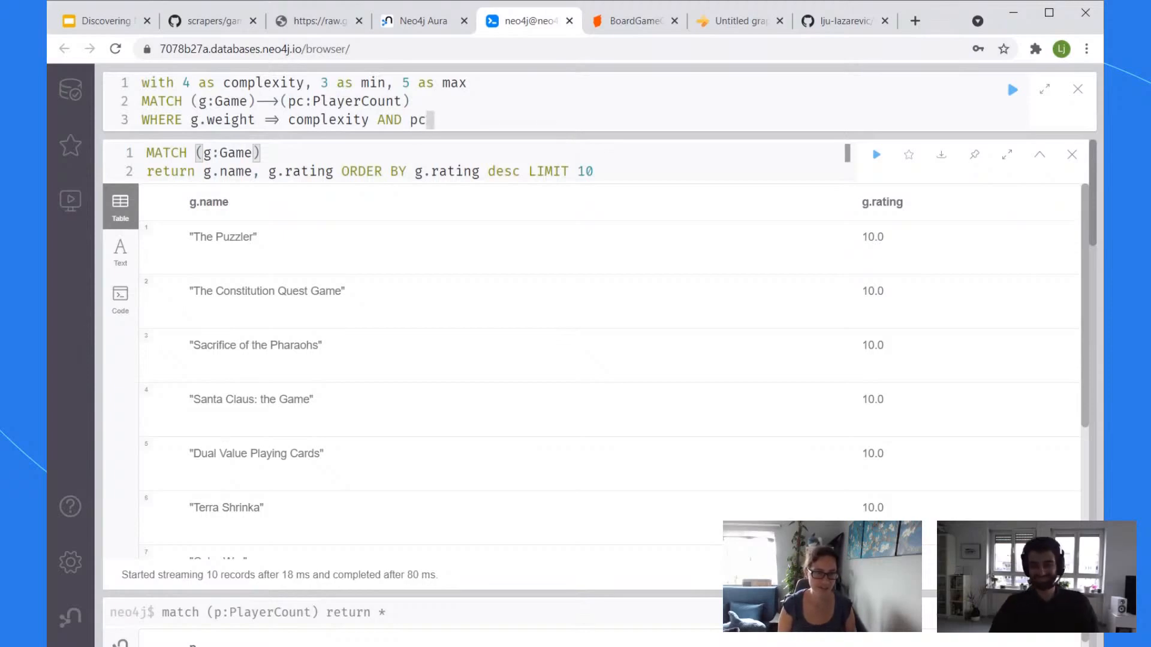
pyautogui.write('.v')
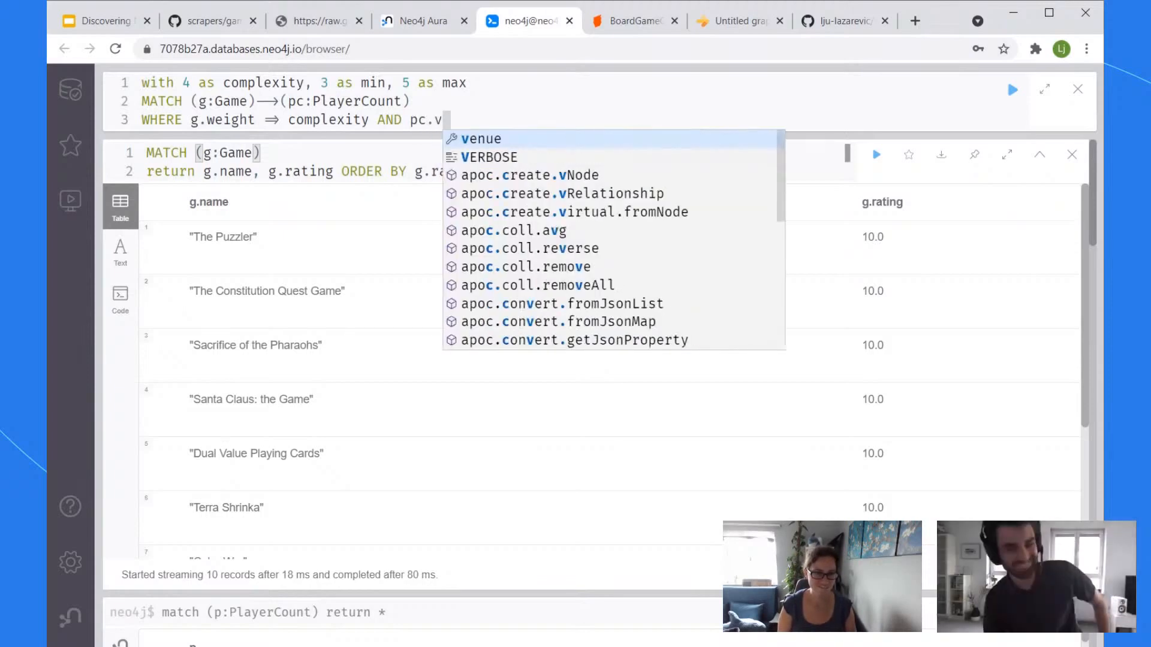
pyautogui.write('alue in')
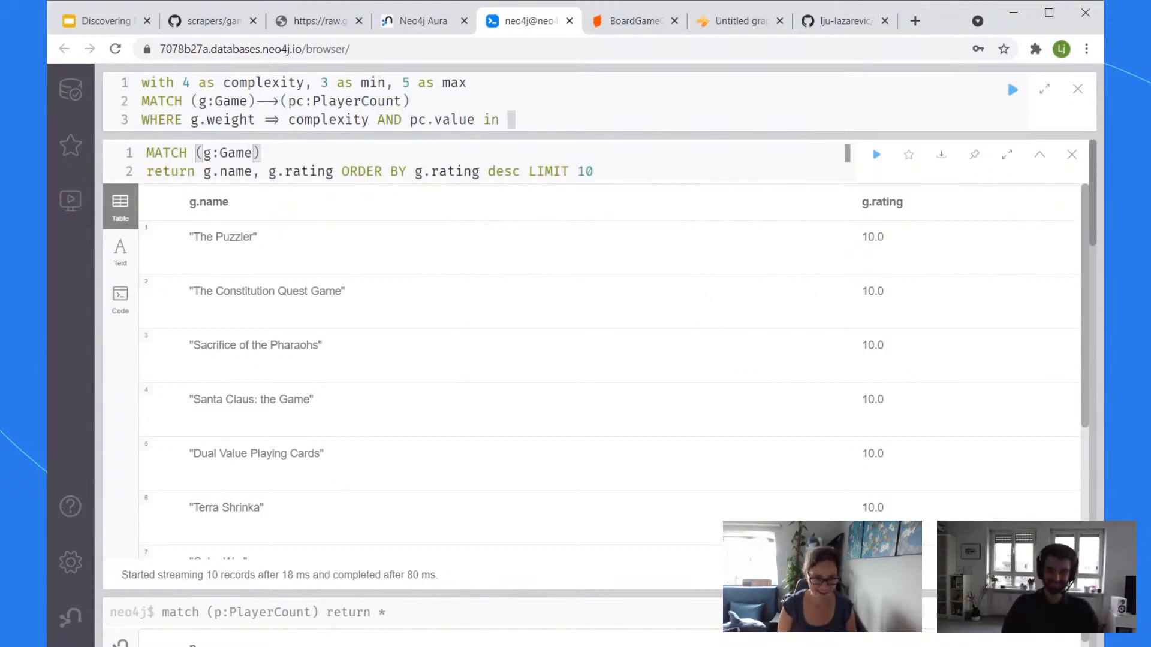
pyautogui.write(' [min,m')
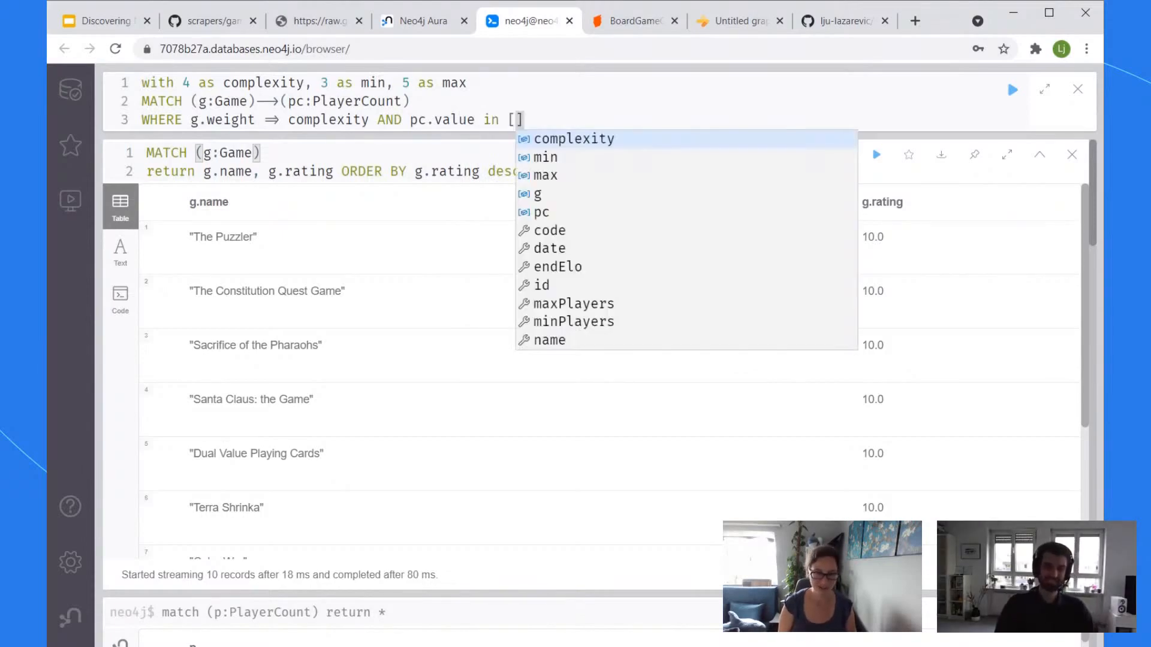
pyautogui.write('ax')
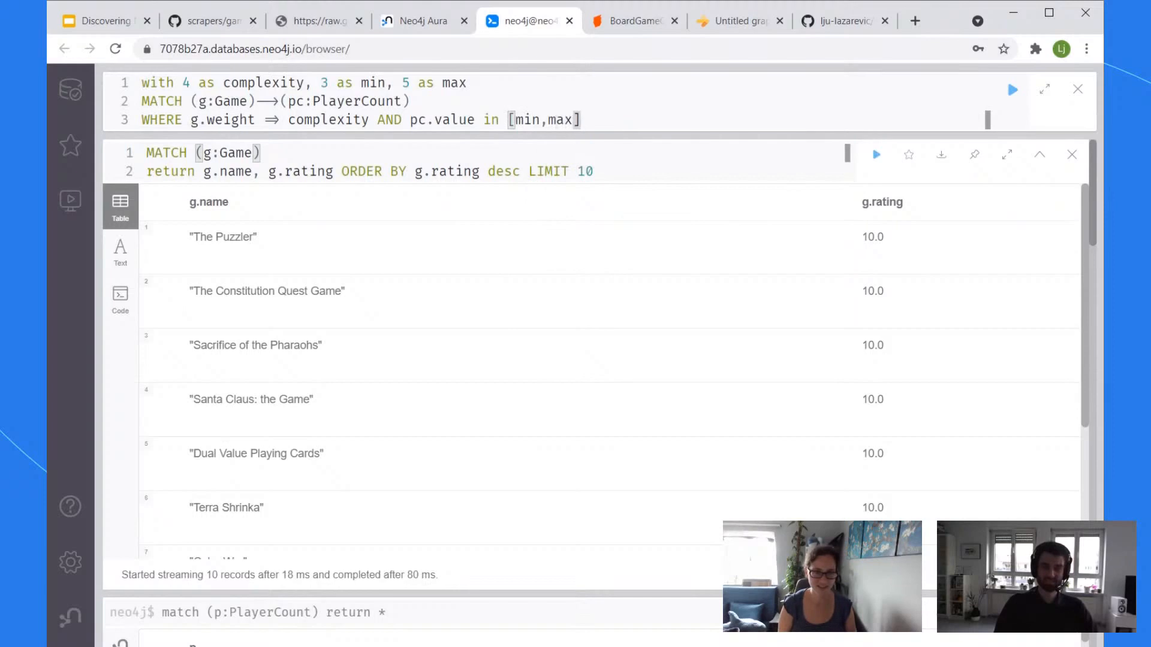
pyautogui.press('Return')
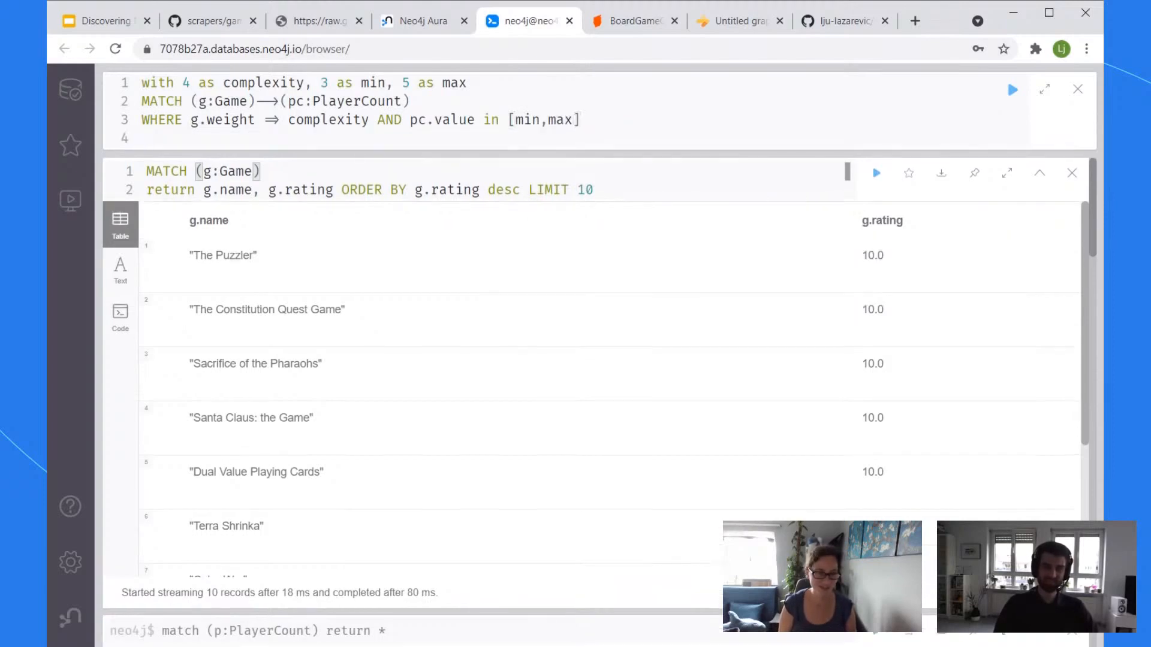
# Step: Add RETURN g.name, collect(pc.value) and run the query, which fails with a syntax error
pyautogui.write('RETURN g.name')
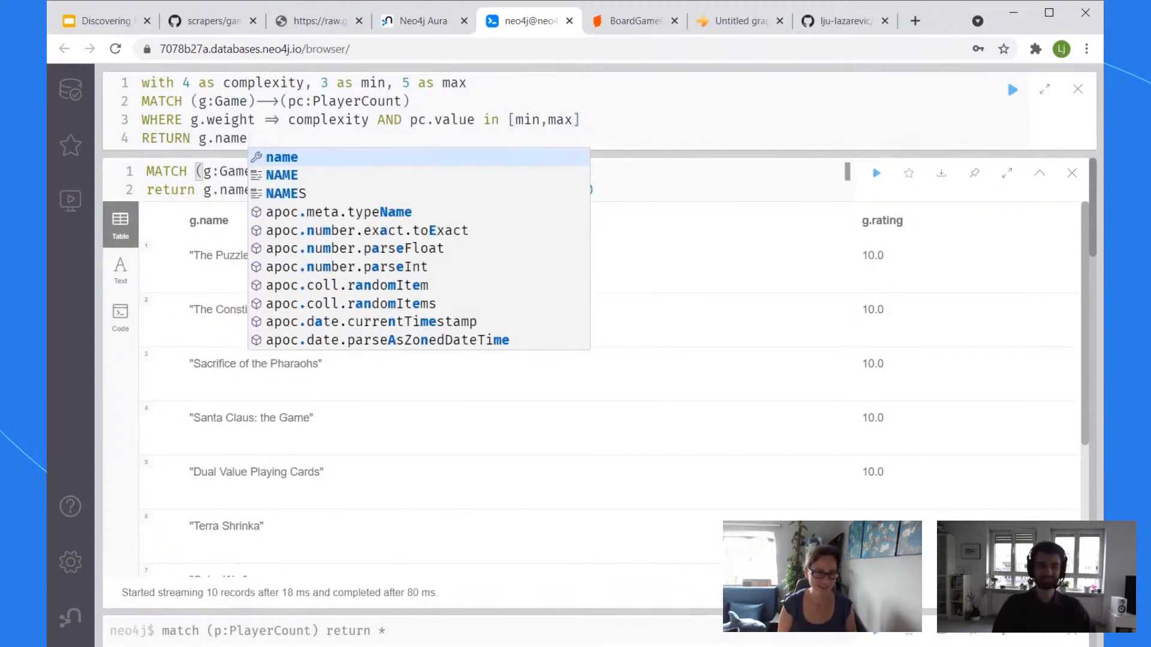
pyautogui.write(', pc.')
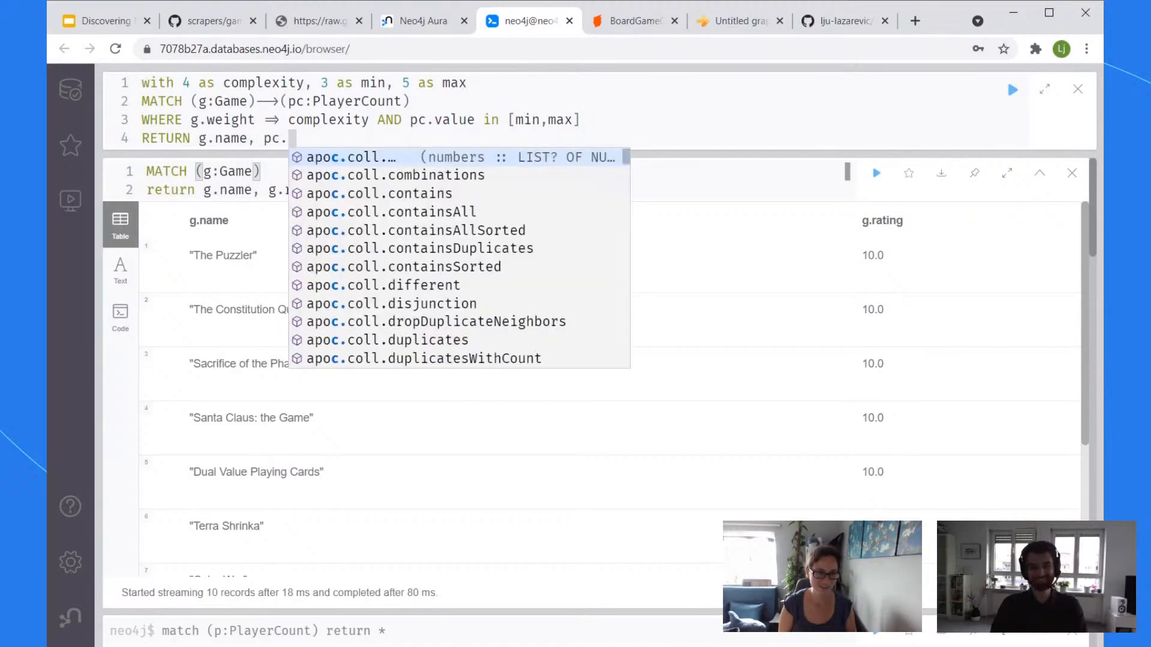
pyautogui.press('BackSpace')
pyautogui.press('BackSpace')
pyautogui.press('BackSpace')
pyautogui.write('collec')
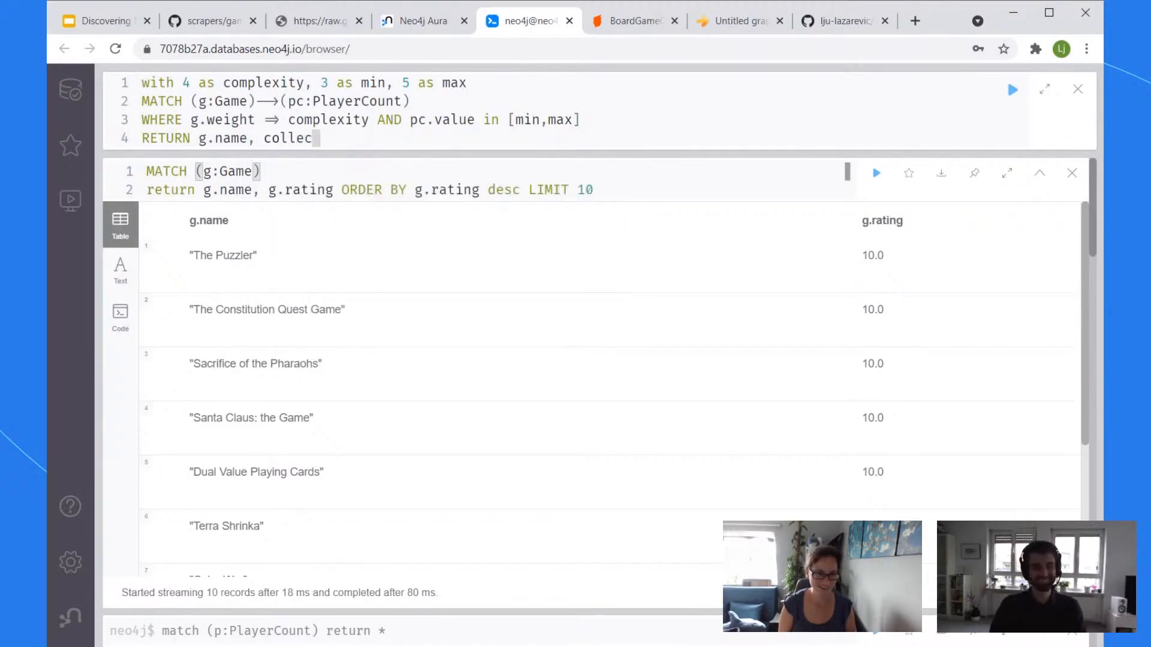
pyautogui.write('t(pc.value')
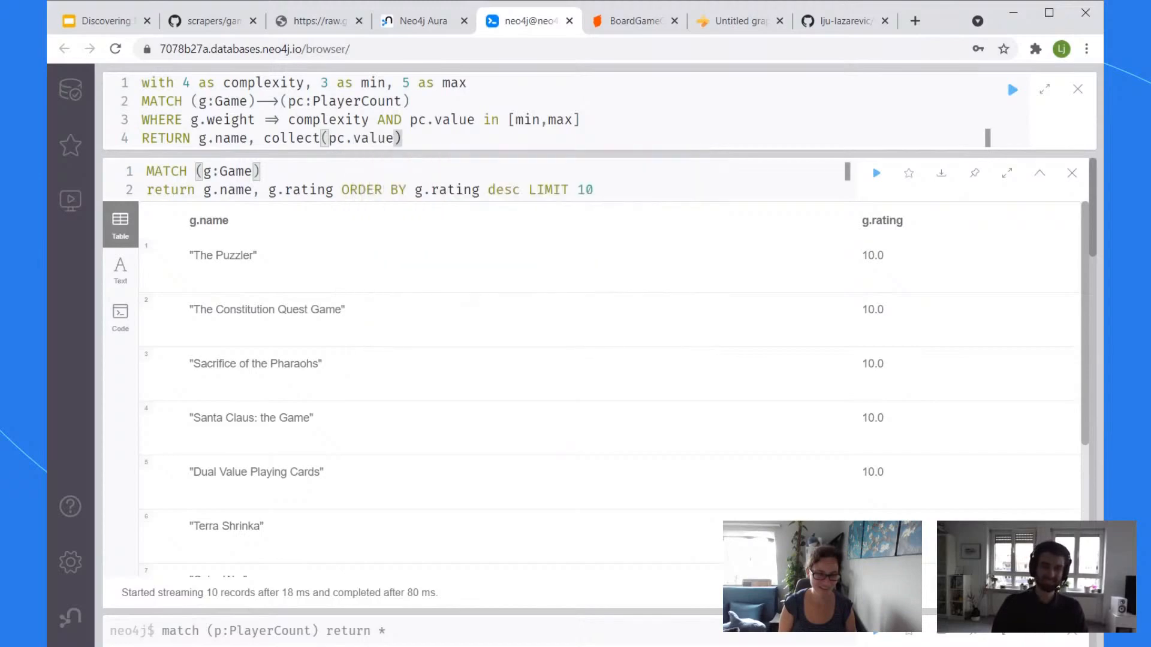
pyautogui.write(' as')
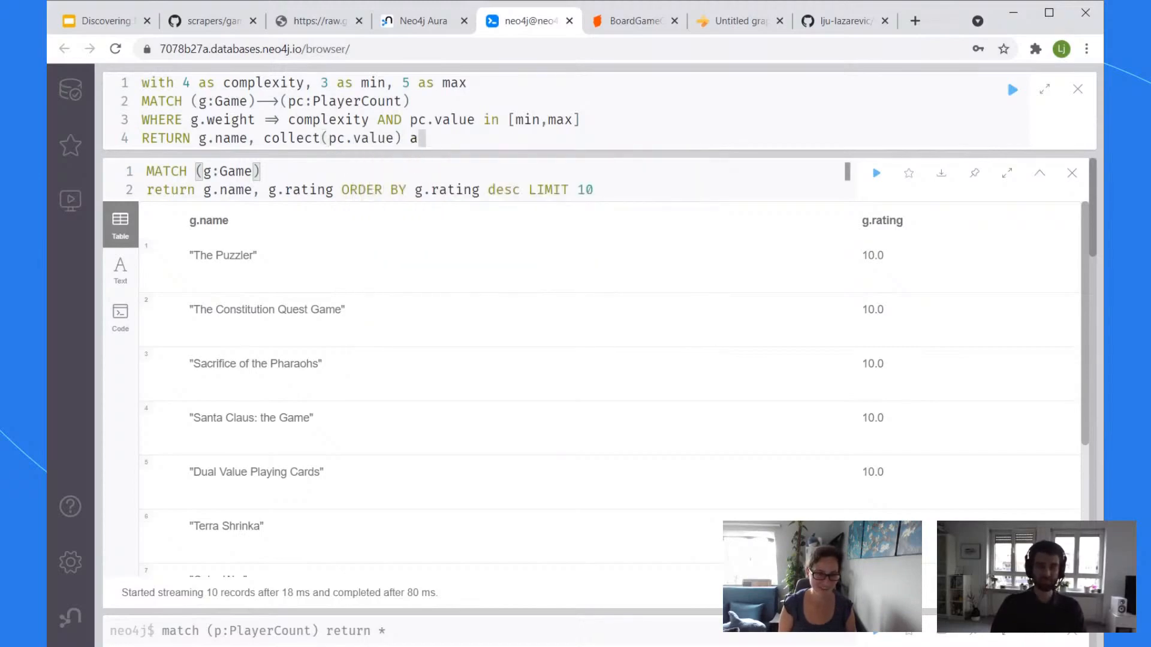
pyautogui.press('BackSpace')
pyautogui.press('BackSpace')
pyautogui.hotkey('ctrl', 'Return')
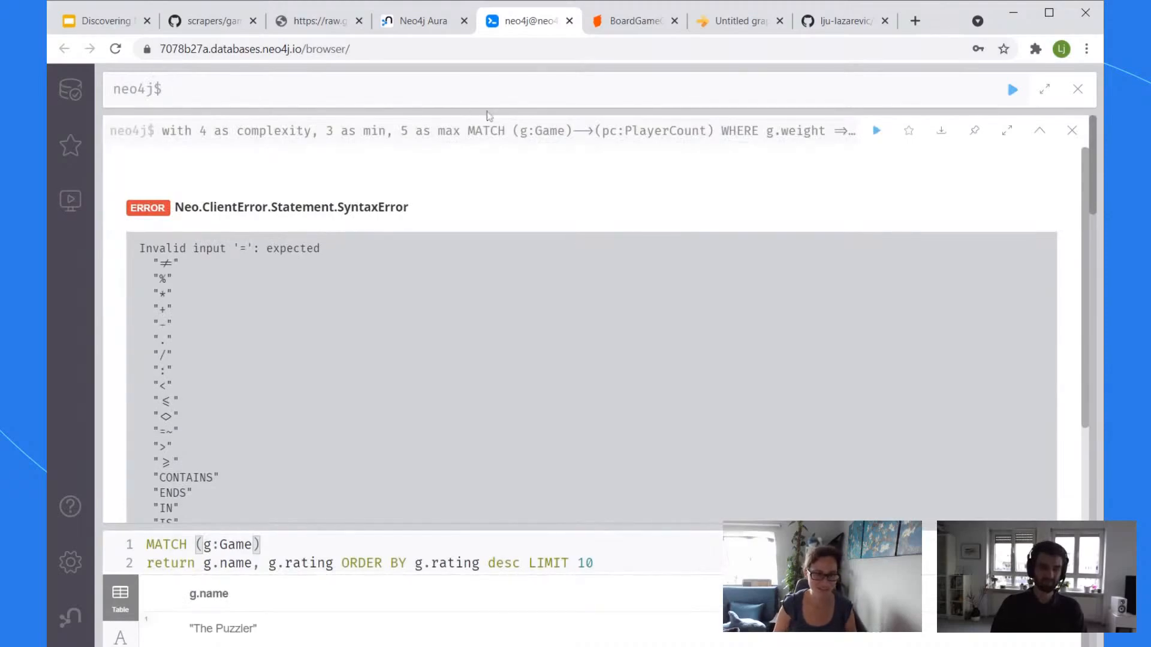
# Step: Change the '=>' comparison on line 3 to '>='
pyautogui.click(488, 133)
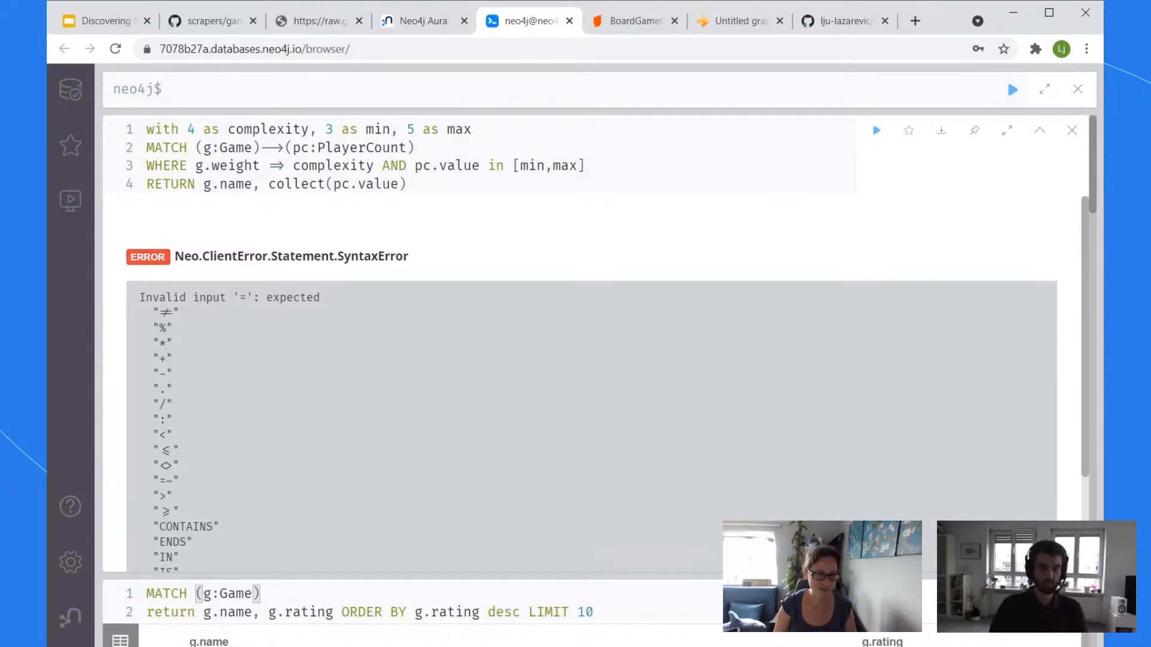
pyautogui.click(278, 166)
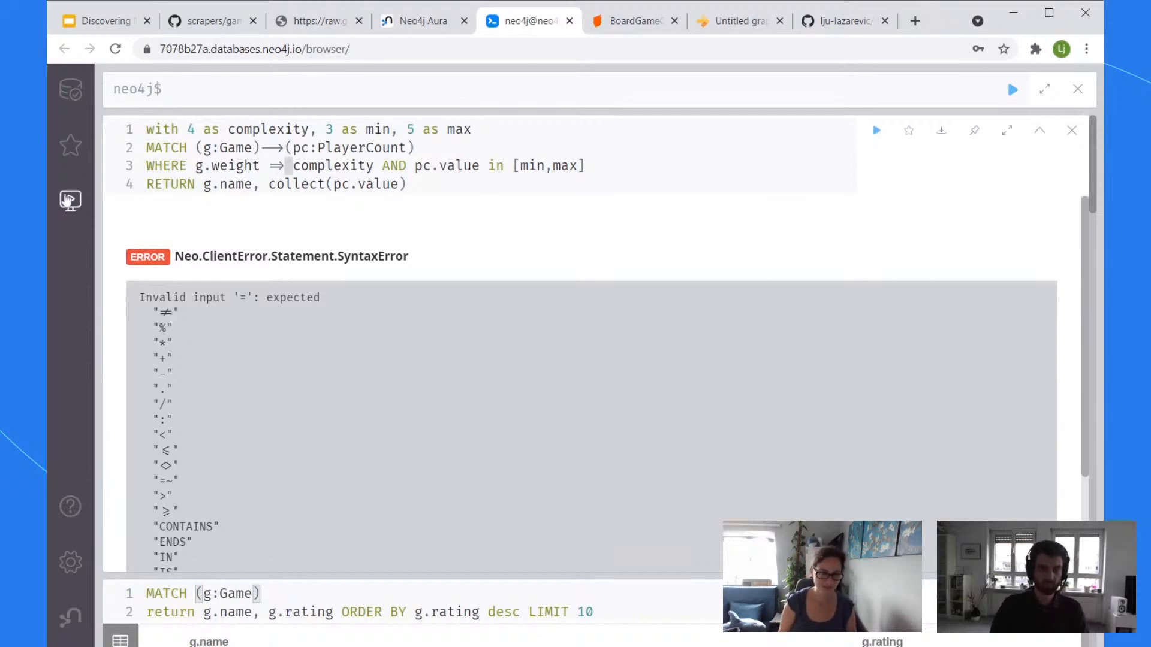
pyautogui.press('Delete')
pyautogui.press('BackSpace')
pyautogui.write('>=')
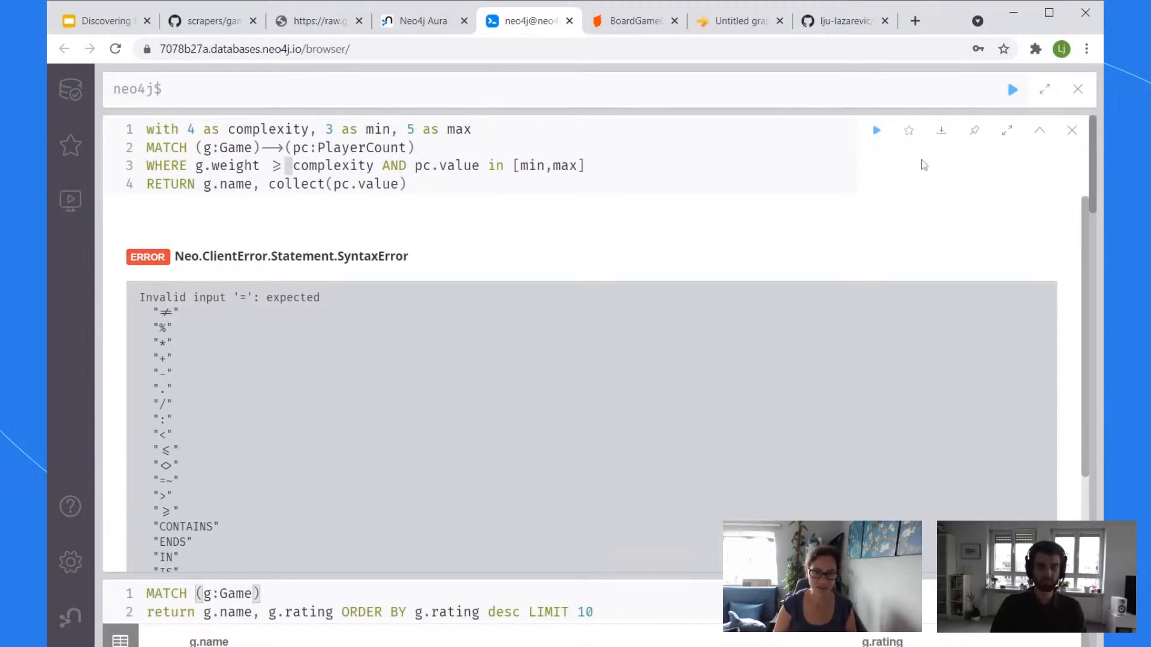
# Step: Rerun the corrected query and scroll through the 25 returned games
pyautogui.click(475, 129)
pyautogui.hotkey('ctrl', 'a')
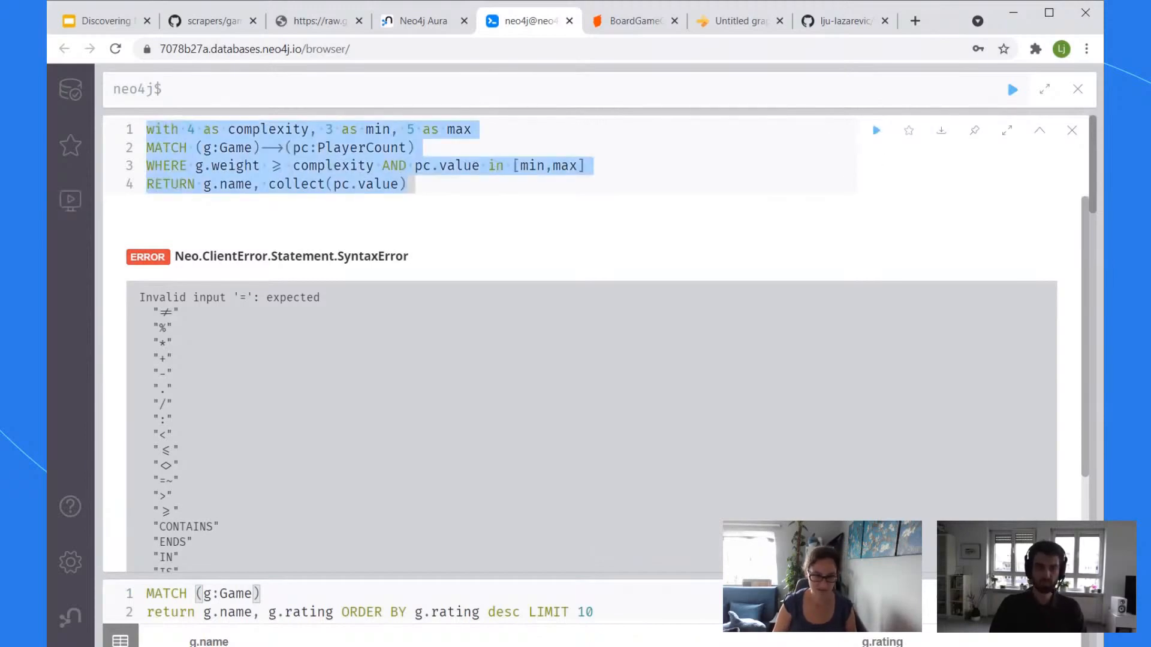
pyautogui.click(418, 148)
pyautogui.click(876, 130)
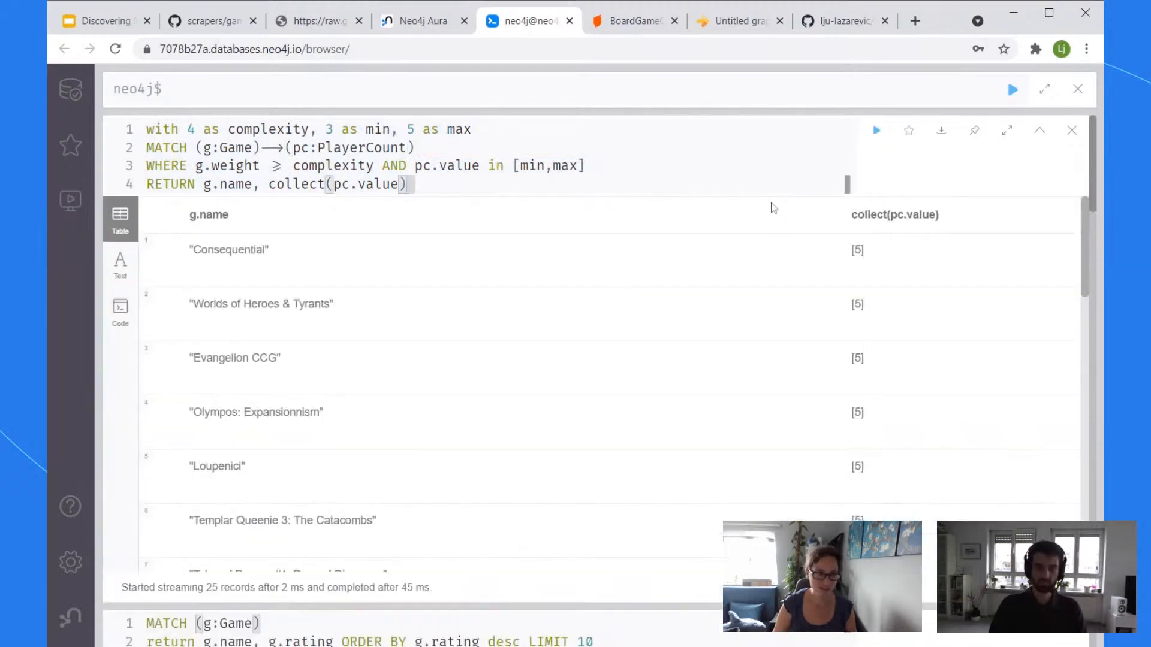
pyautogui.scroll(-5, 978, 282)
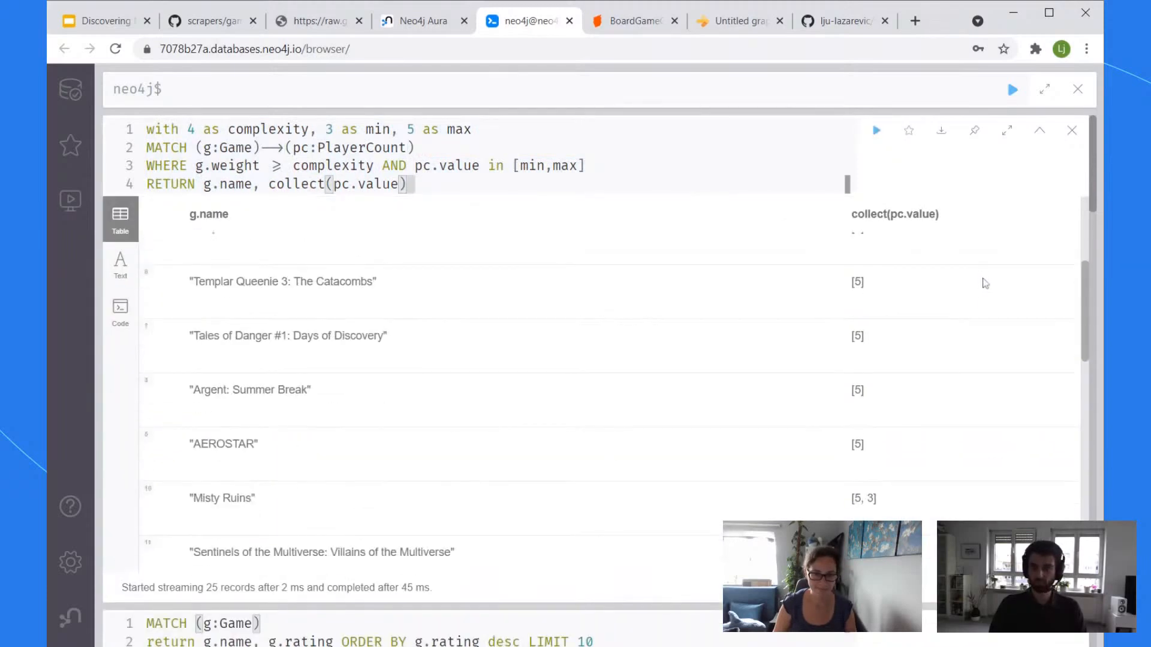
pyautogui.scroll(5, 986, 283)
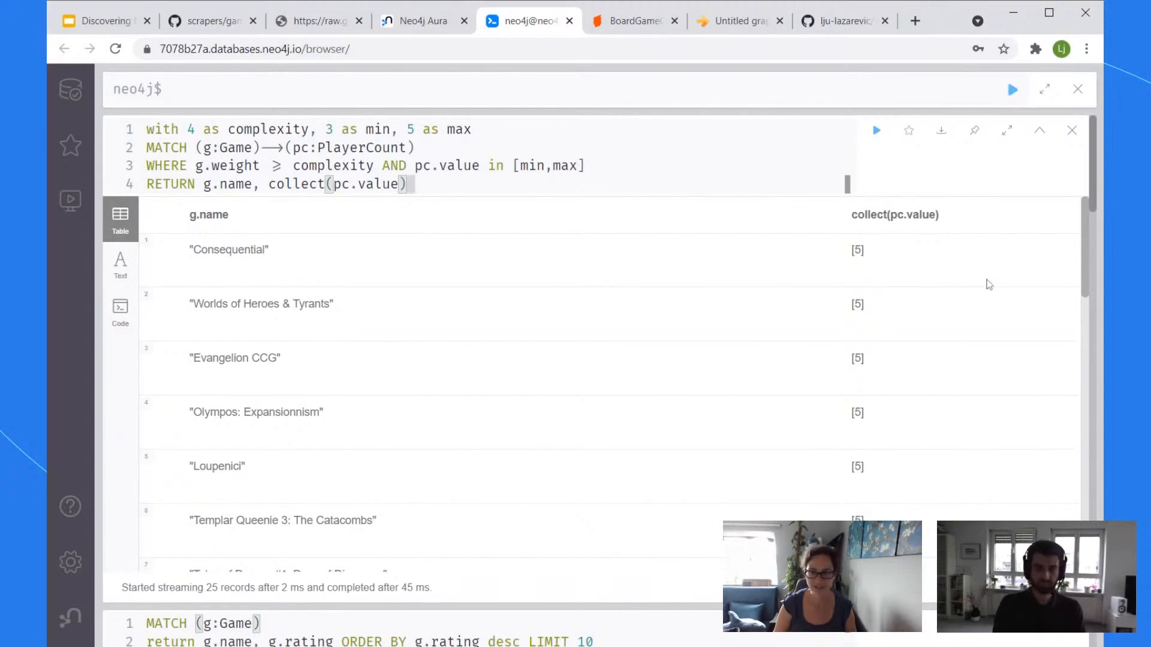
pyautogui.scroll(-5, 989, 287)
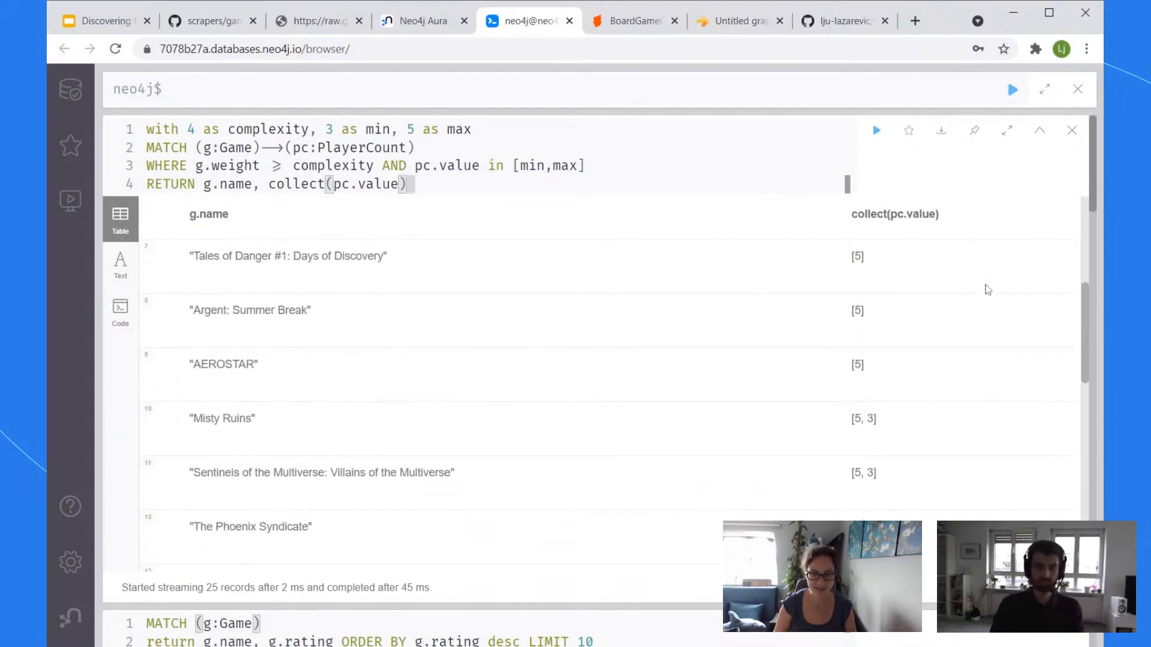
pyautogui.scroll(-4, 988, 287)
pyautogui.scroll(9, 989, 283)
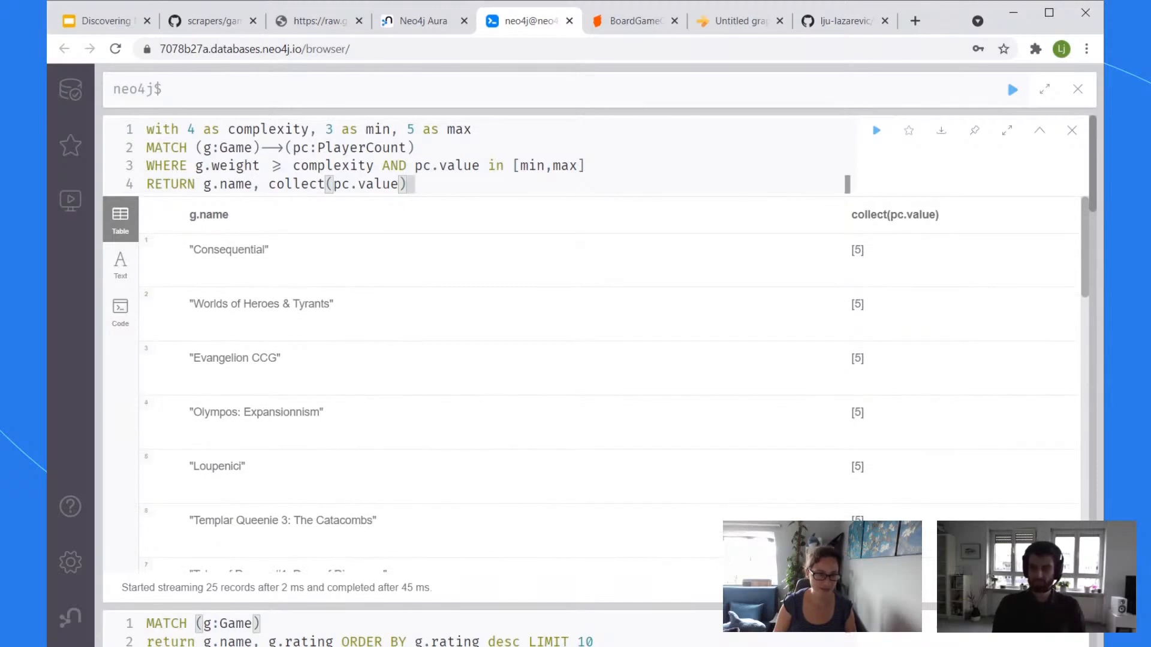
# Step: Alias the RETURN columns as name, g.weight as complexity, and `player range`
pyautogui.click(252, 184)
pyautogui.write('as name')
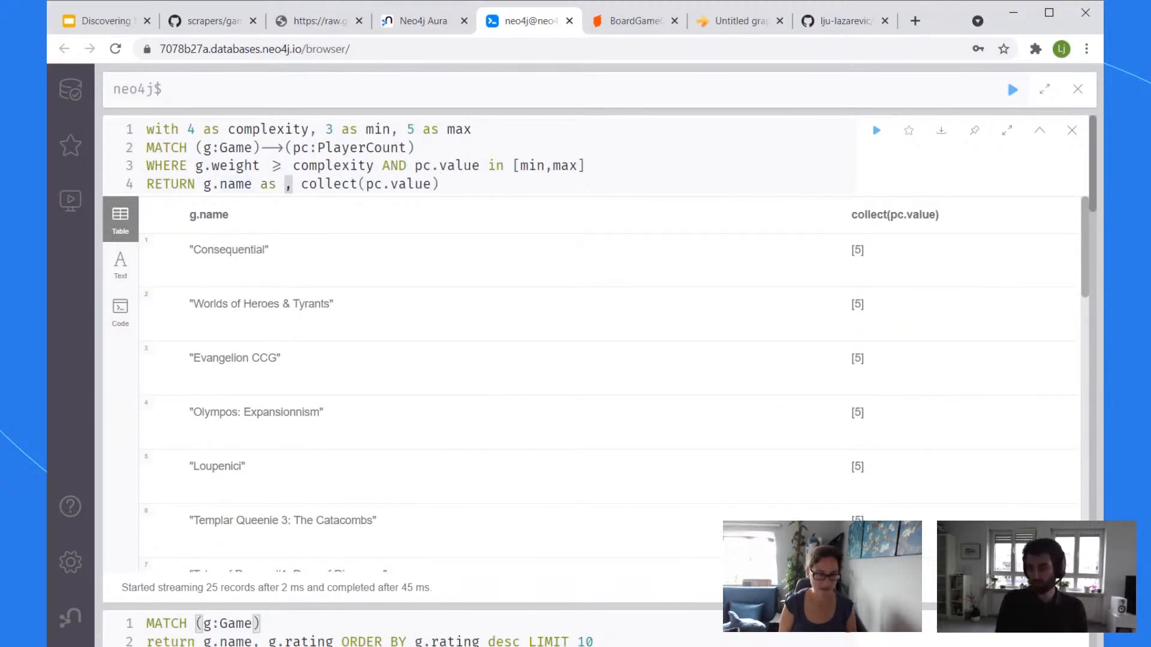
pyautogui.write(',')
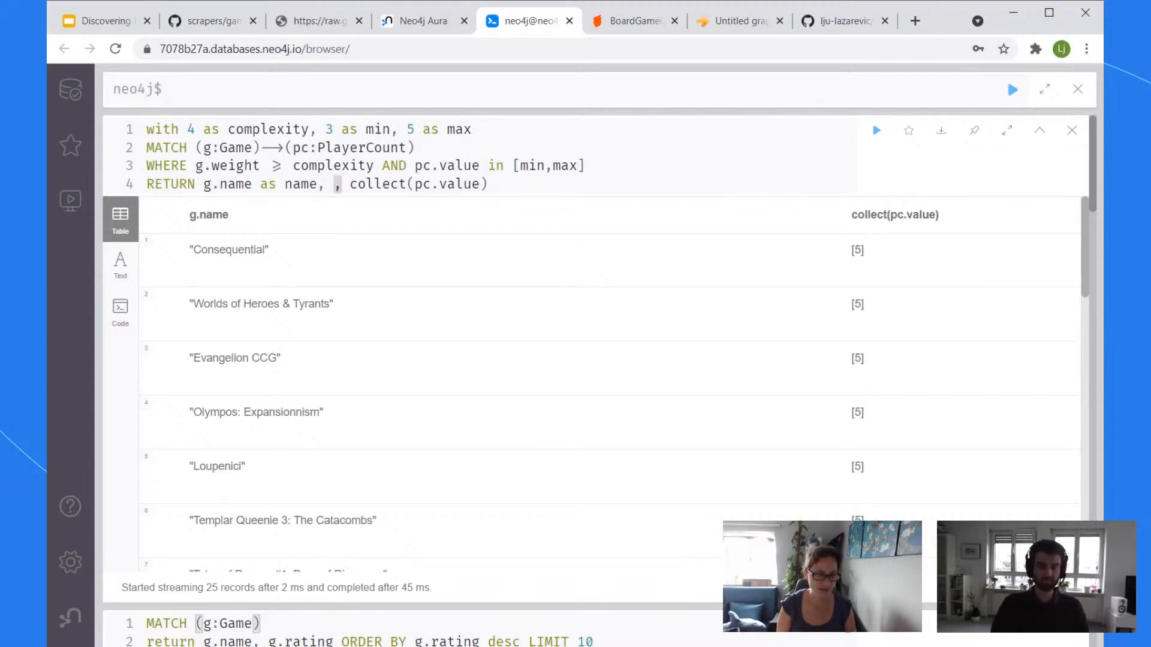
pyautogui.write('g.co')
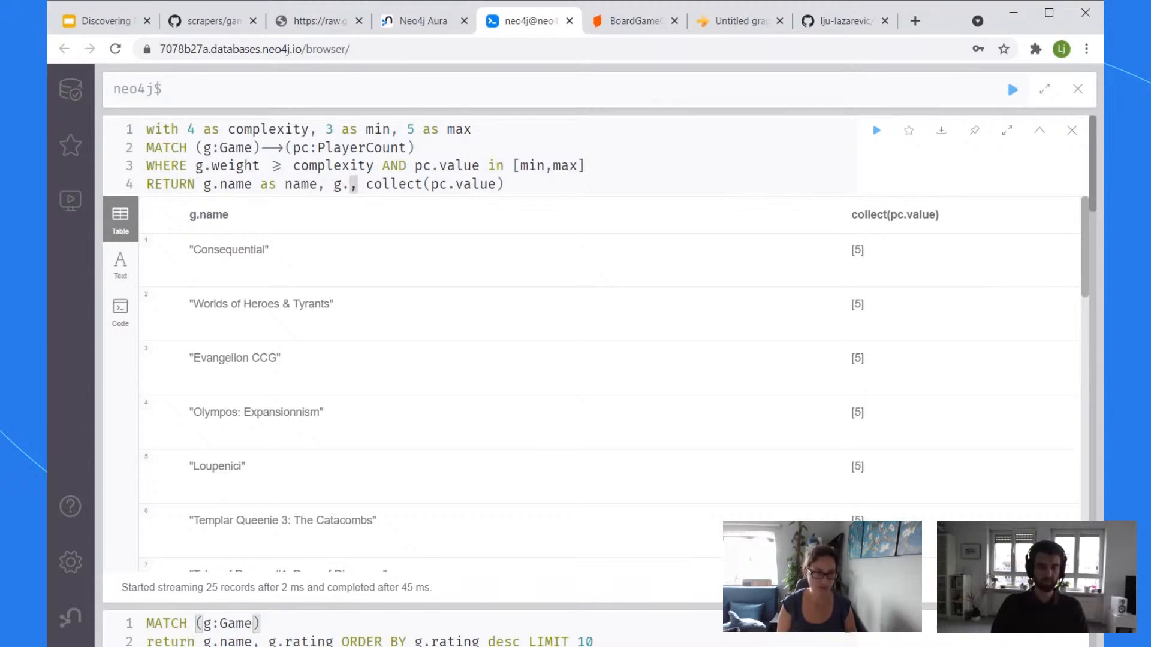
pyautogui.press('BackSpace')
pyautogui.press('BackSpace')
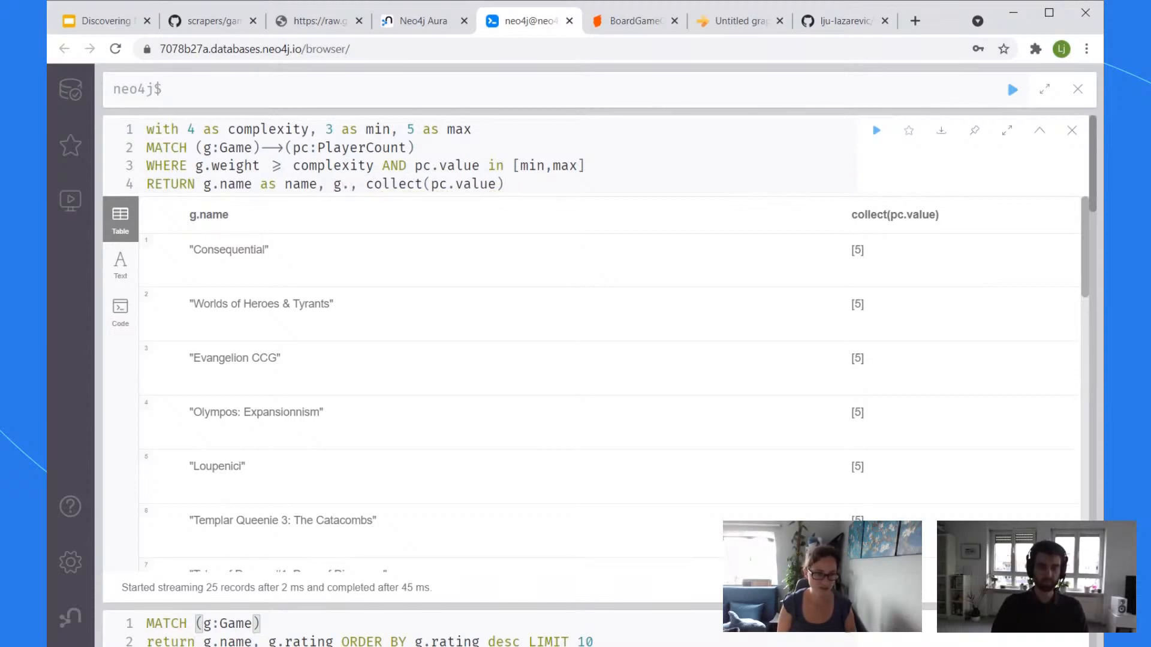
pyautogui.write('va')
pyautogui.press('BackSpace')
pyautogui.press('BackSpace')
pyautogui.write('weight as ')
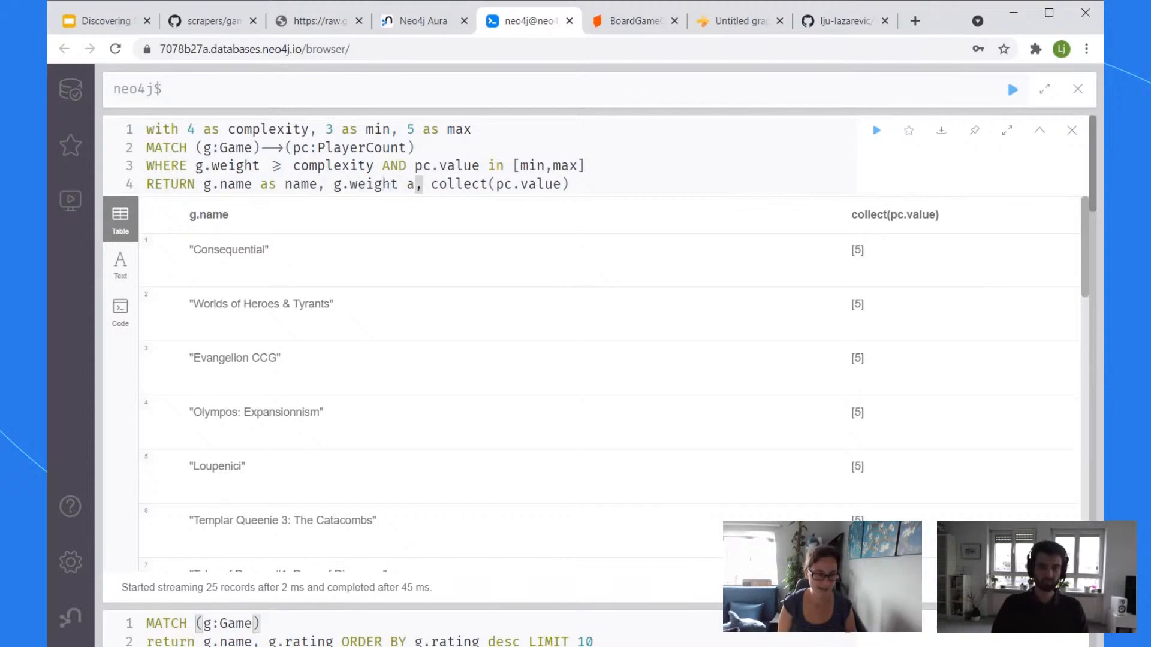
pyautogui.write('complexity')
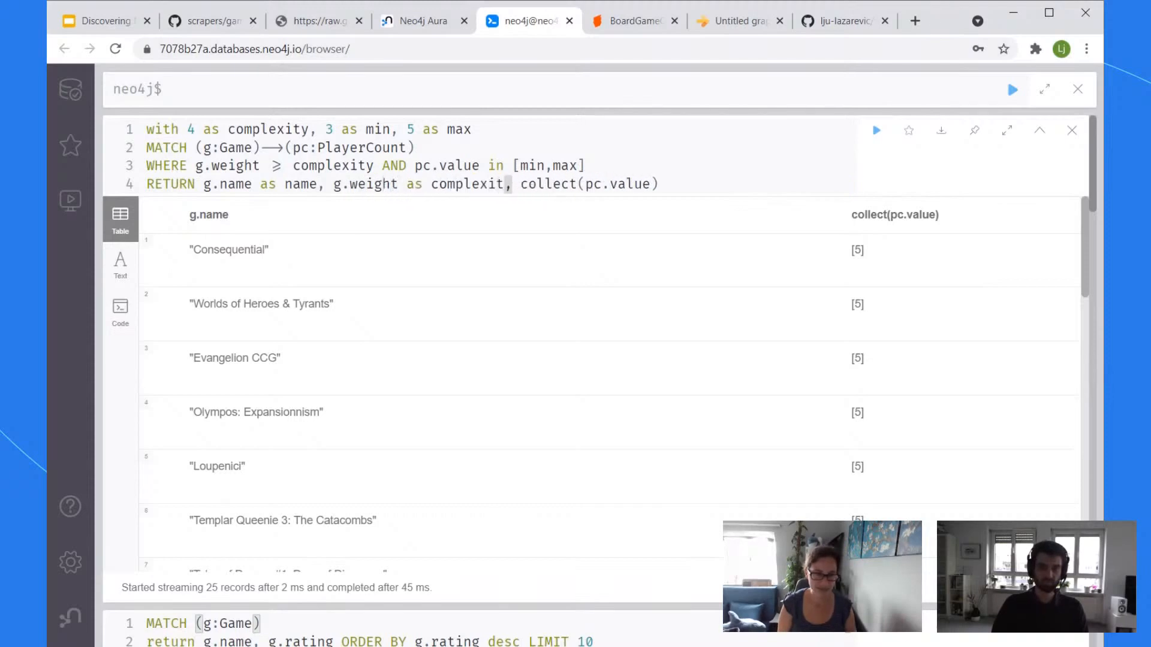
pyautogui.press('End')
pyautogui.write('as ')
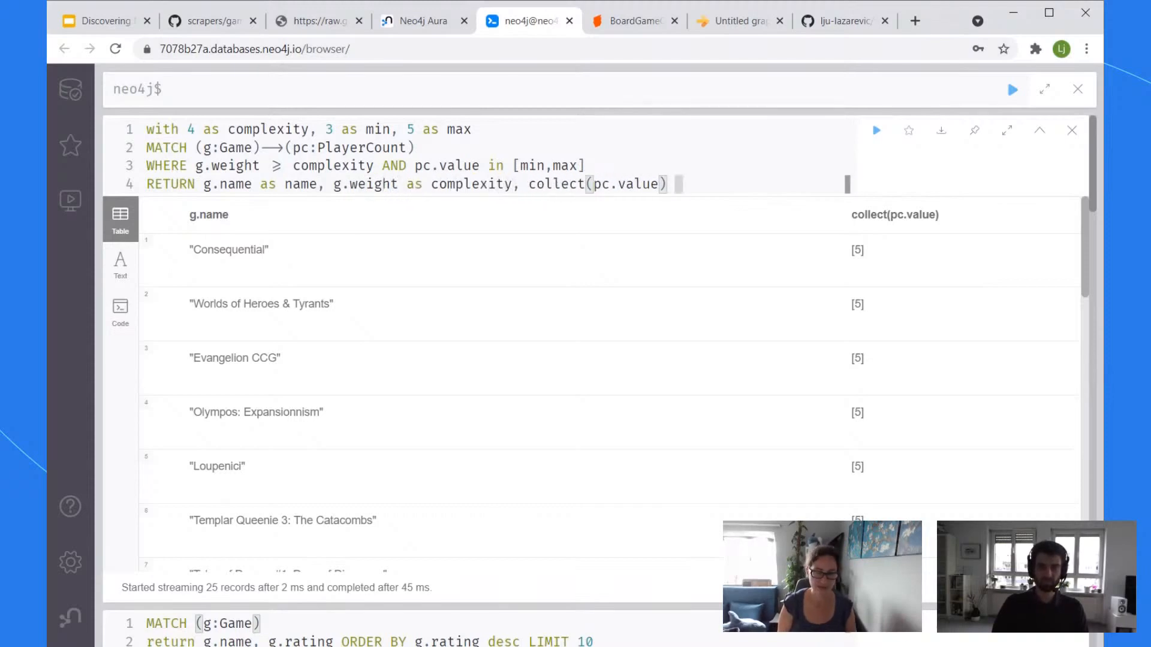
pyautogui.write('players')
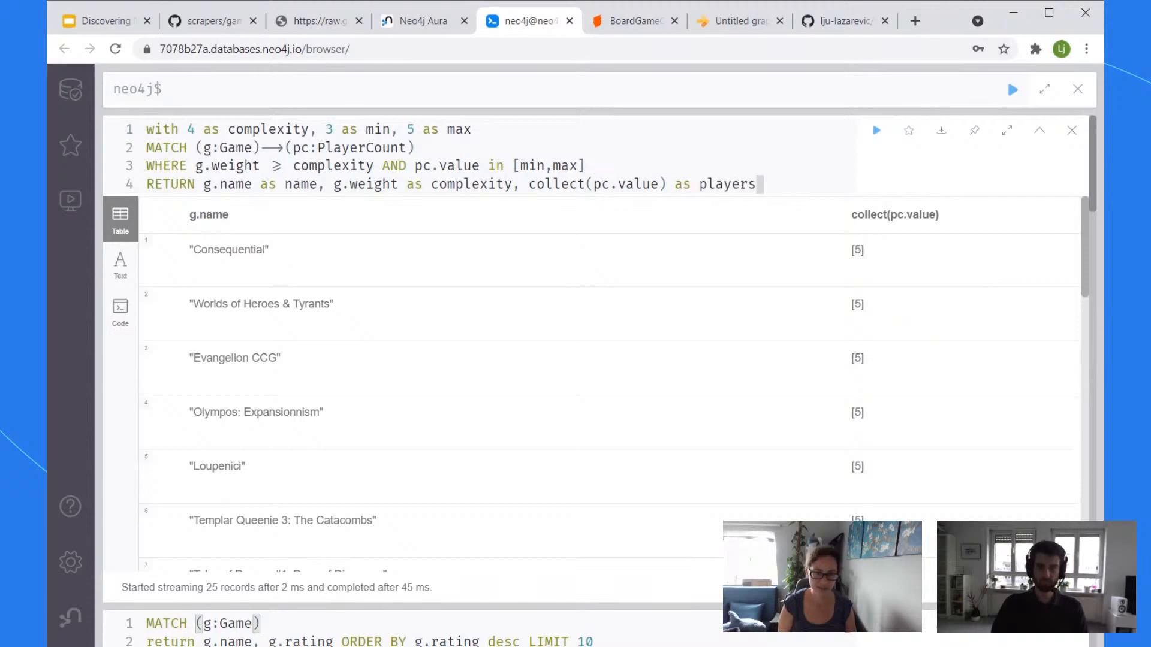
pyautogui.press('BackSpace')
pyautogui.write('ra')
pyautogui.press('BackSpace')
pyautogui.press('BackSpace')
pyautogui.press('BackSpace')
pyautogui.press('BackSpace')
pyautogui.press('BackSpace')
pyautogui.press('BackSpace')
pyautogui.press('BackSpace')
pyautogui.press('BackSpace')
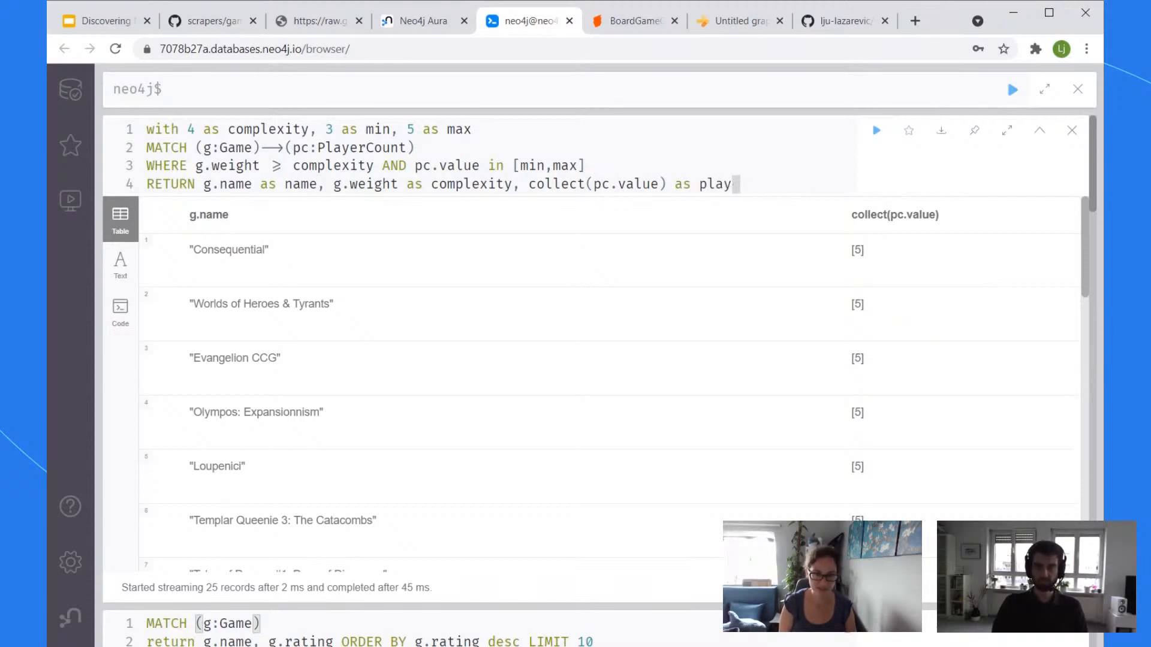
pyautogui.write('`player range`')
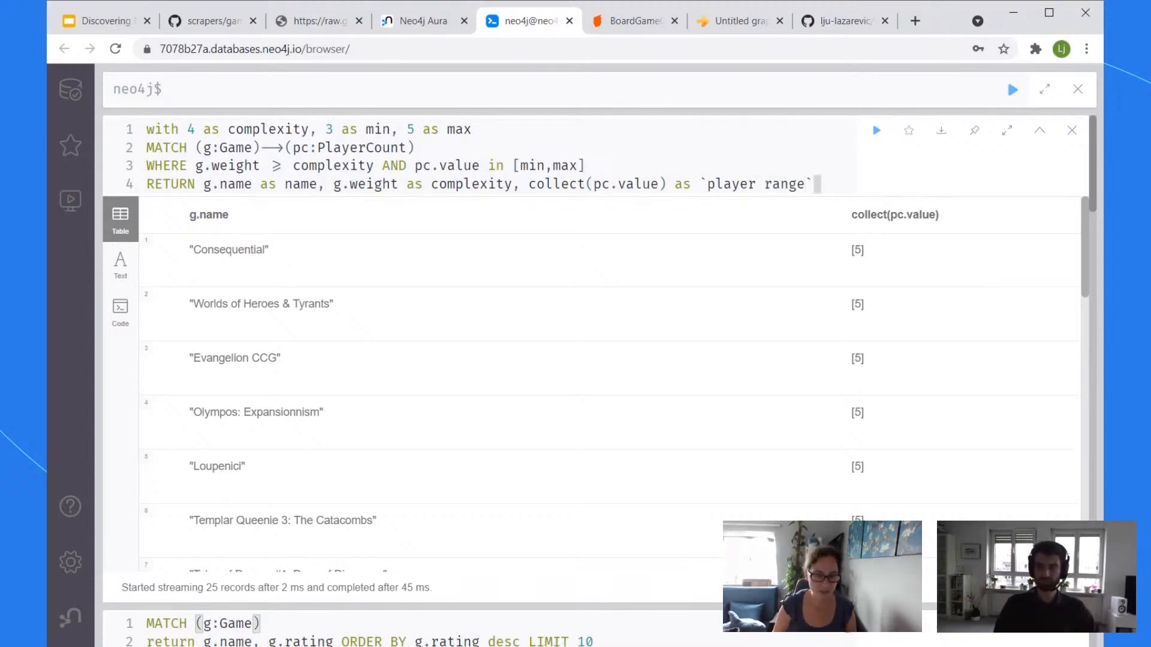
# Step: Replace [min,max] with range(min, max) and rerun the query, getting 77 records
pyautogui.moveTo(584, 166); pyautogui.dragTo(513, 165)
pyautogui.write('(range')
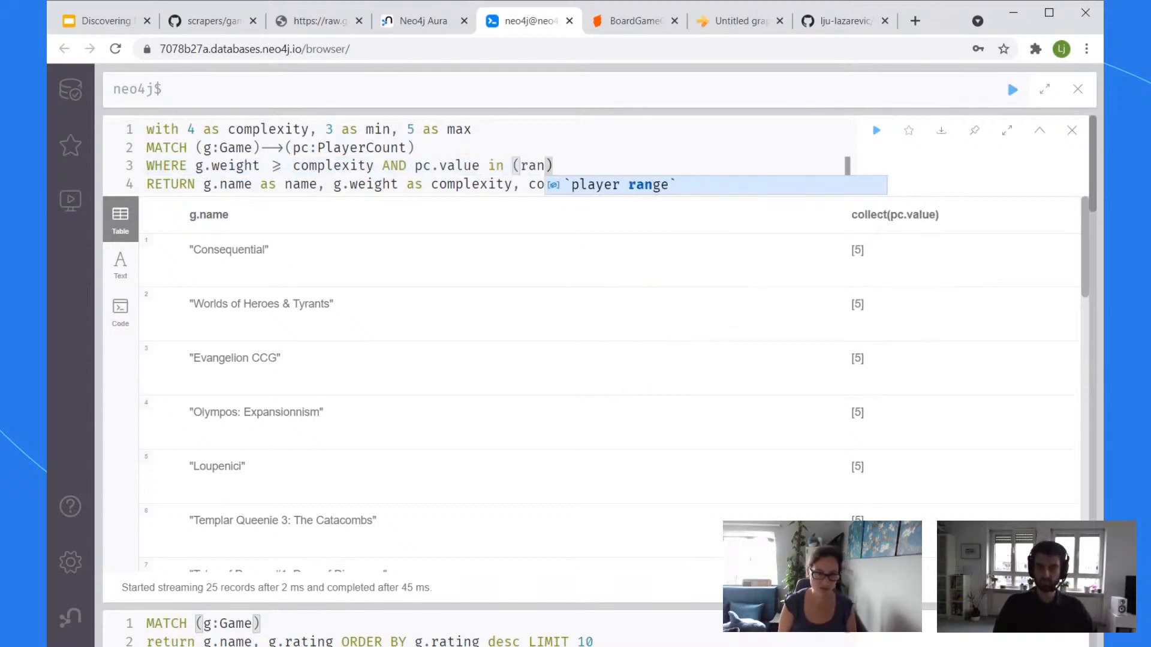
pyautogui.press('BackSpace')
pyautogui.press('BackSpace')
pyautogui.press('BackSpace')
pyautogui.press('BackSpace')
pyautogui.press('BackSpace')
pyautogui.press('BackSpace')
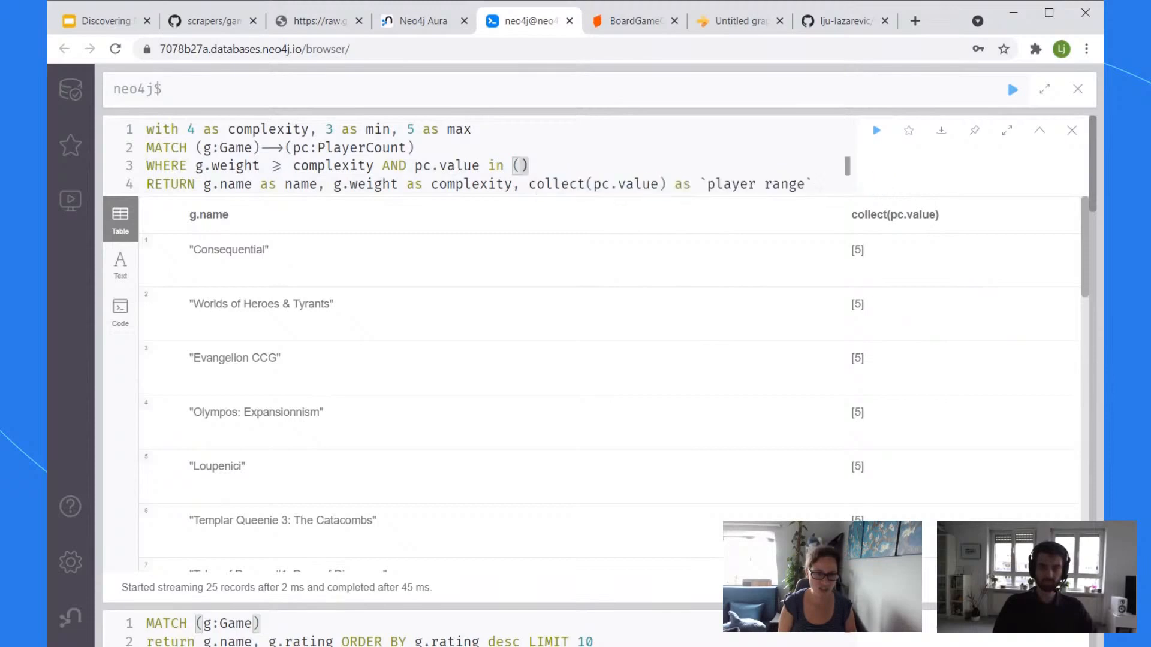
pyautogui.write('range')
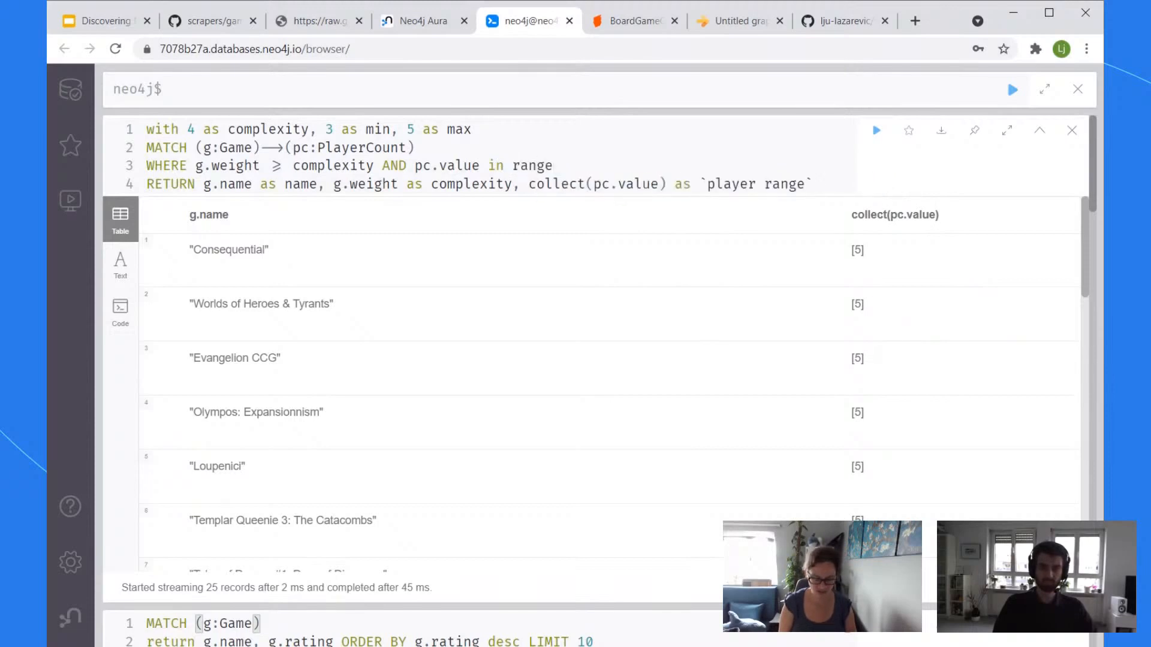
pyautogui.write('(min, max')
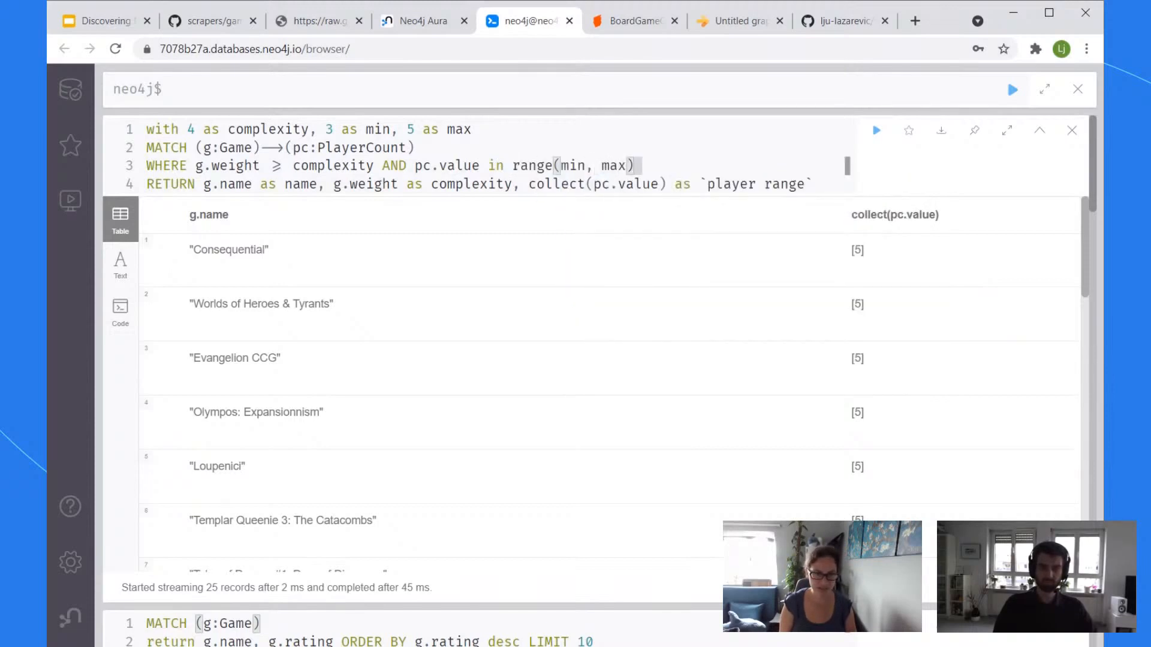
pyautogui.hotkey('ctrl', 'Return')
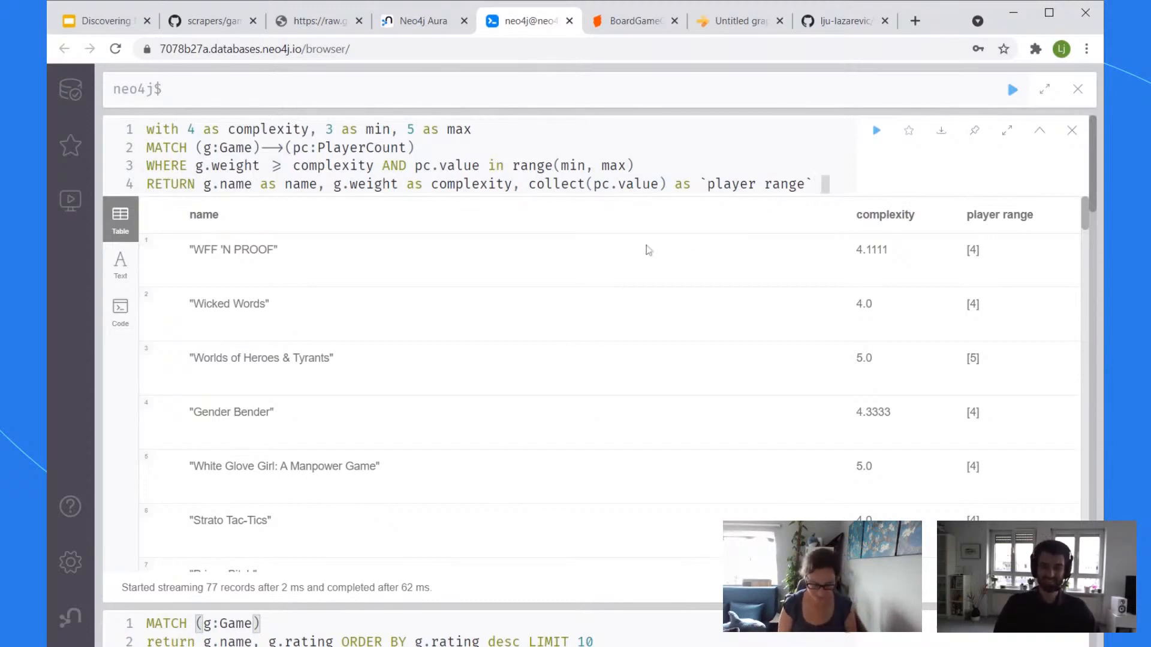
# Step: Add ORDER BY complexity, rerun, and scroll the 77 games from complexity 4.0 to 5.0
pyautogui.press('Return')
pyautogui.write('ORDER BY')
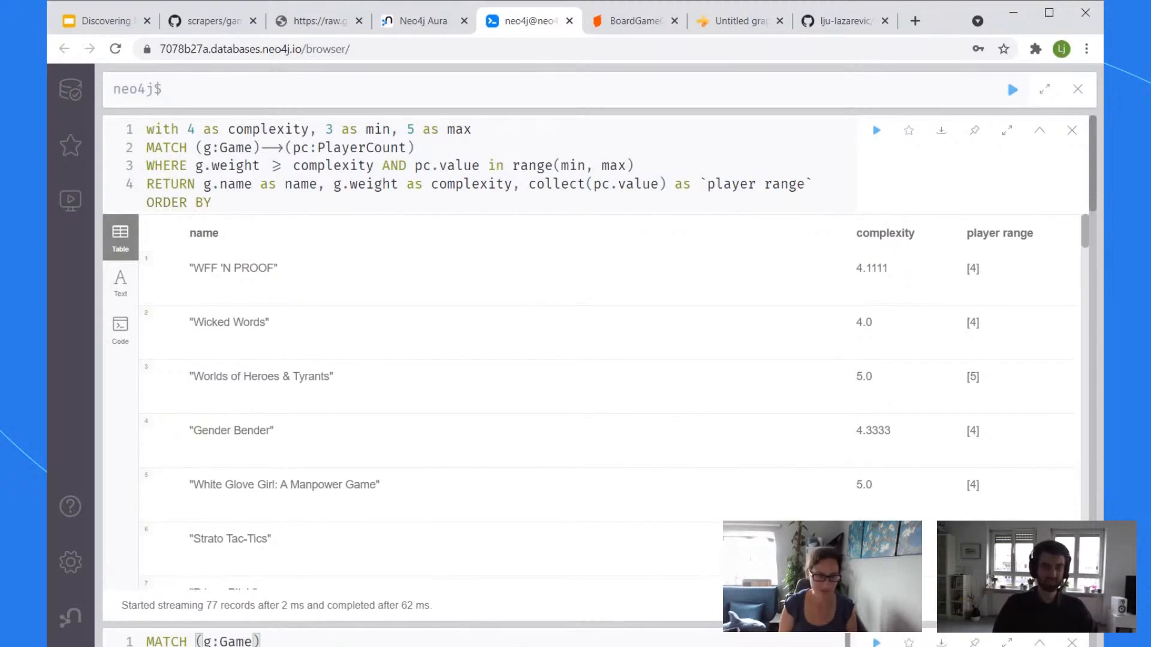
pyautogui.write(' complexity')
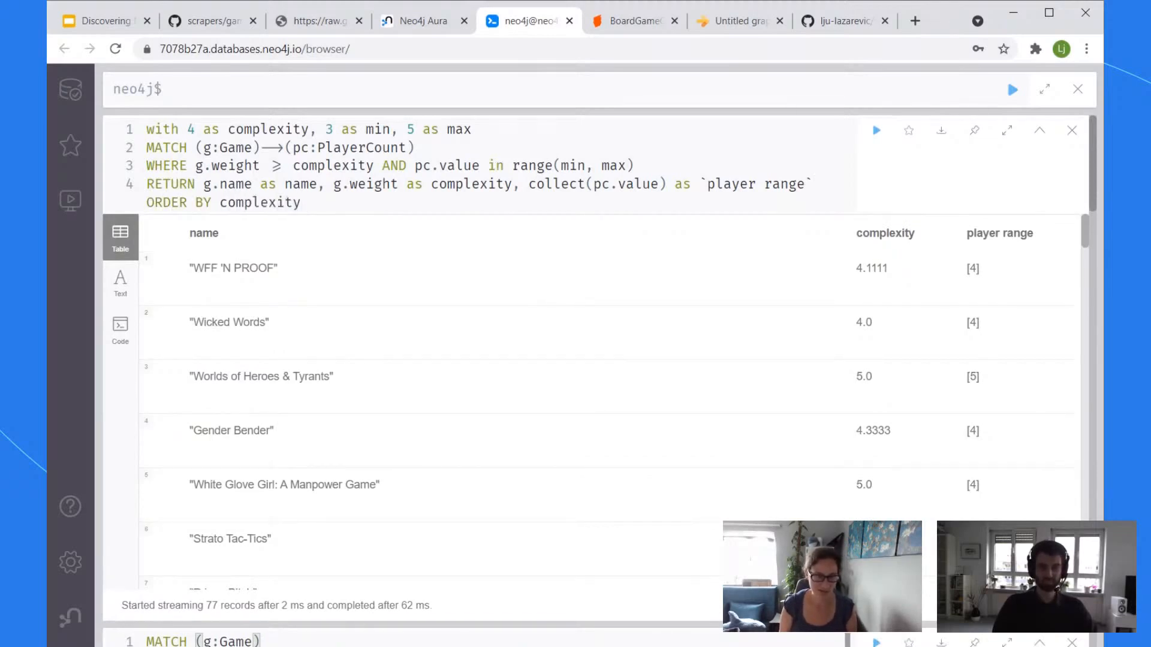
pyautogui.hotkey('ctrl', 'Return')
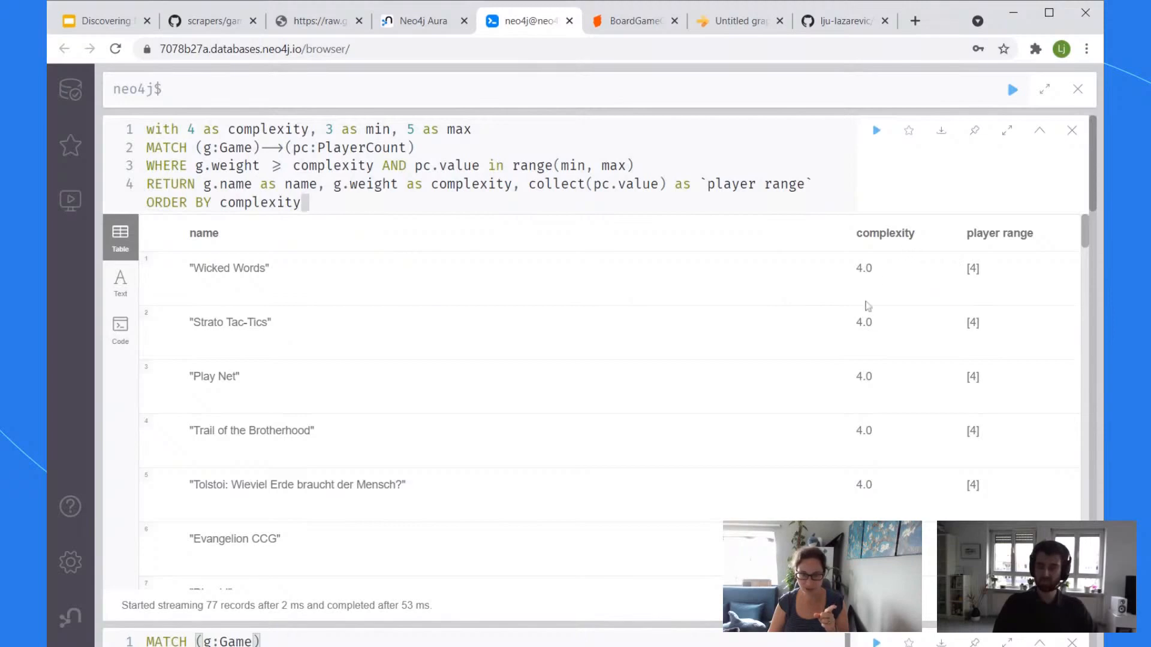
pyautogui.moveTo(1083, 225); pyautogui.dragTo(1084, 569)
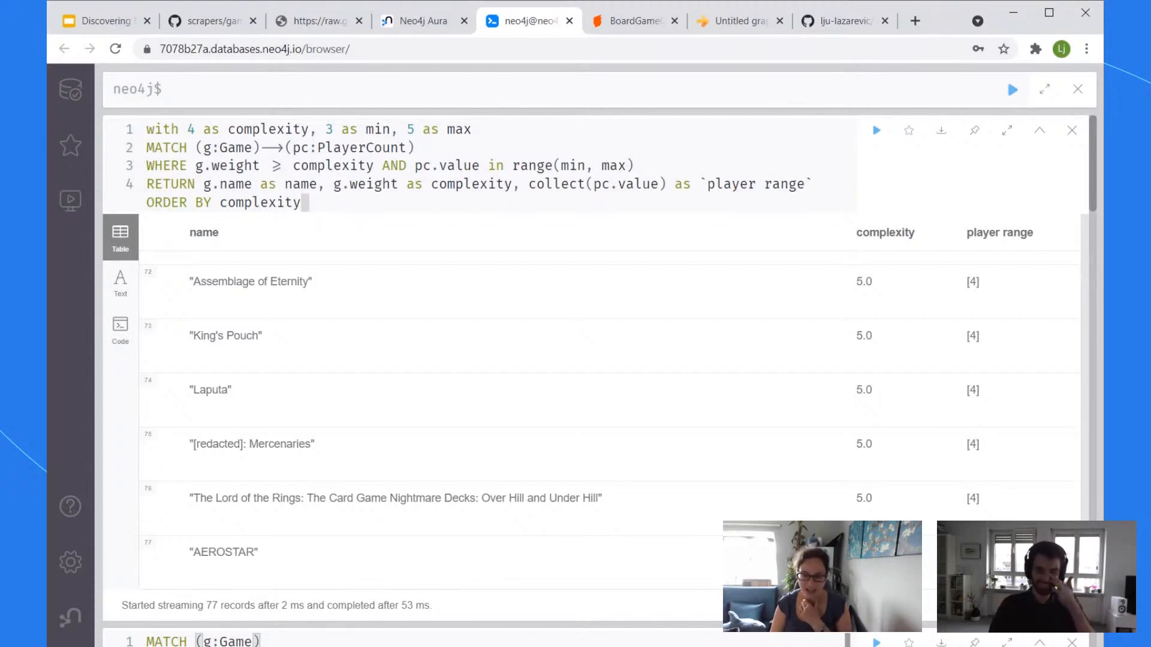
pyautogui.scroll(20, 1053, 262)
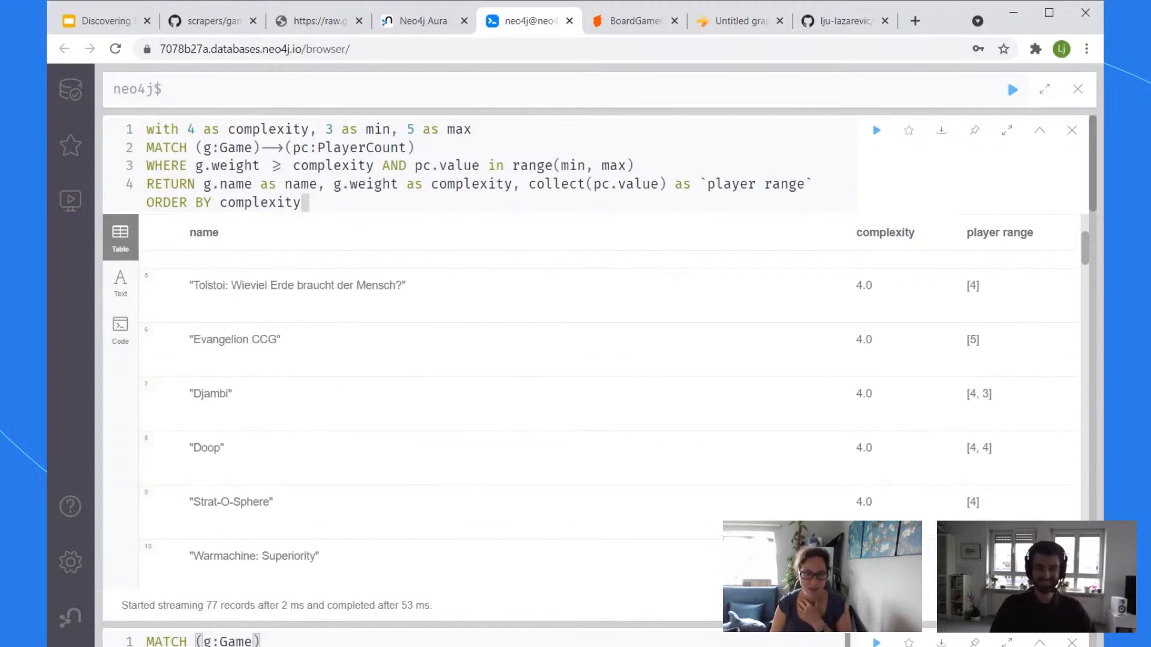
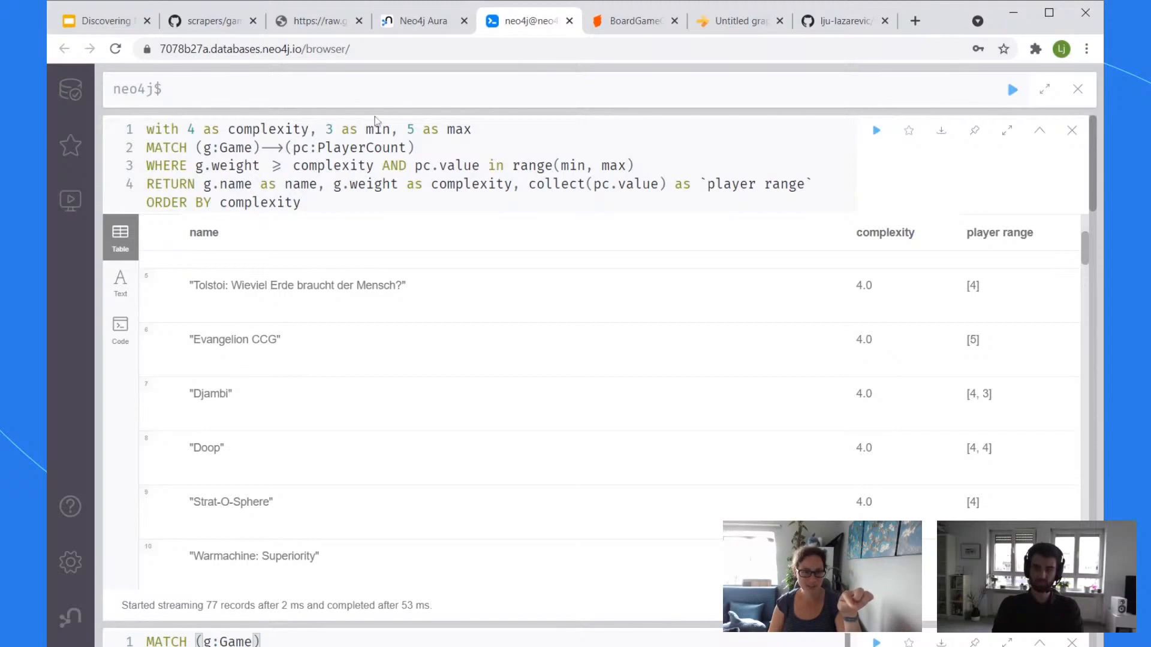
# Step: Review the query's player range values and every place complexity is used
pyautogui.moveTo(318, 129); pyautogui.dragTo(480, 128)
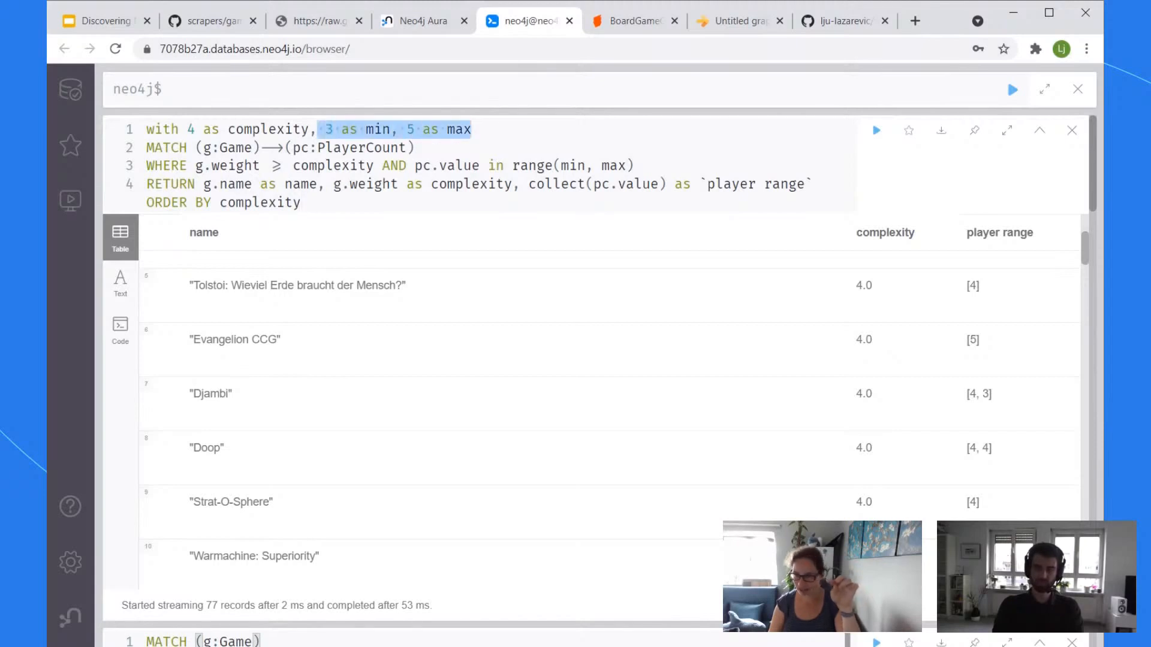
pyautogui.click(475, 129)
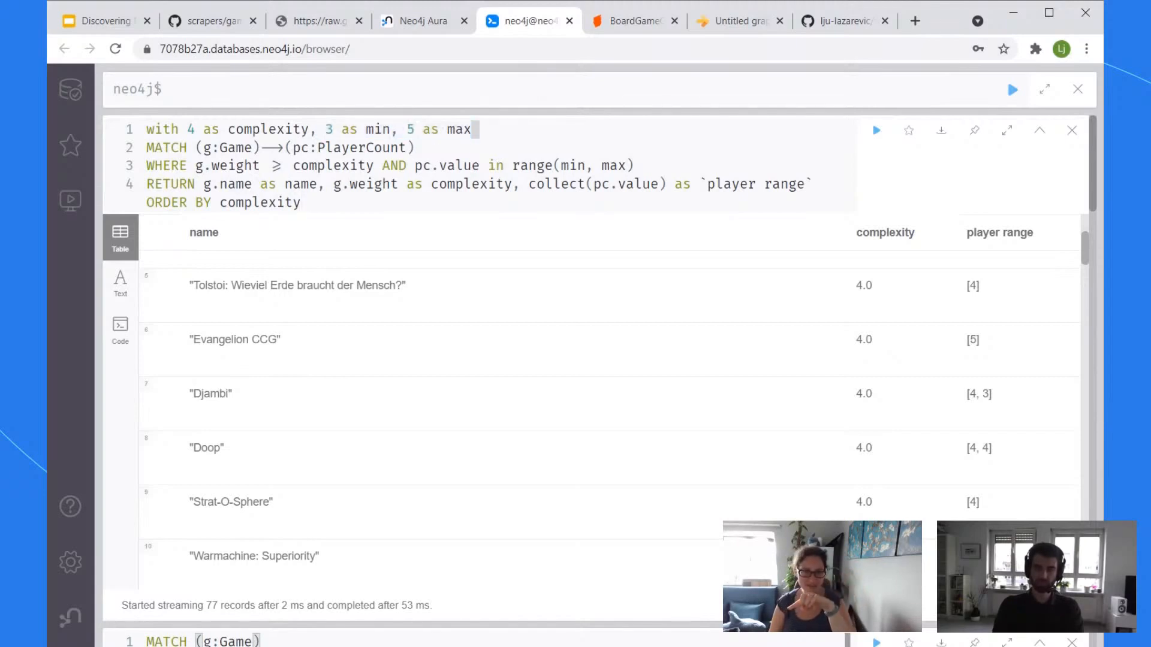
pyautogui.click(465, 166)
pyautogui.click(482, 166)
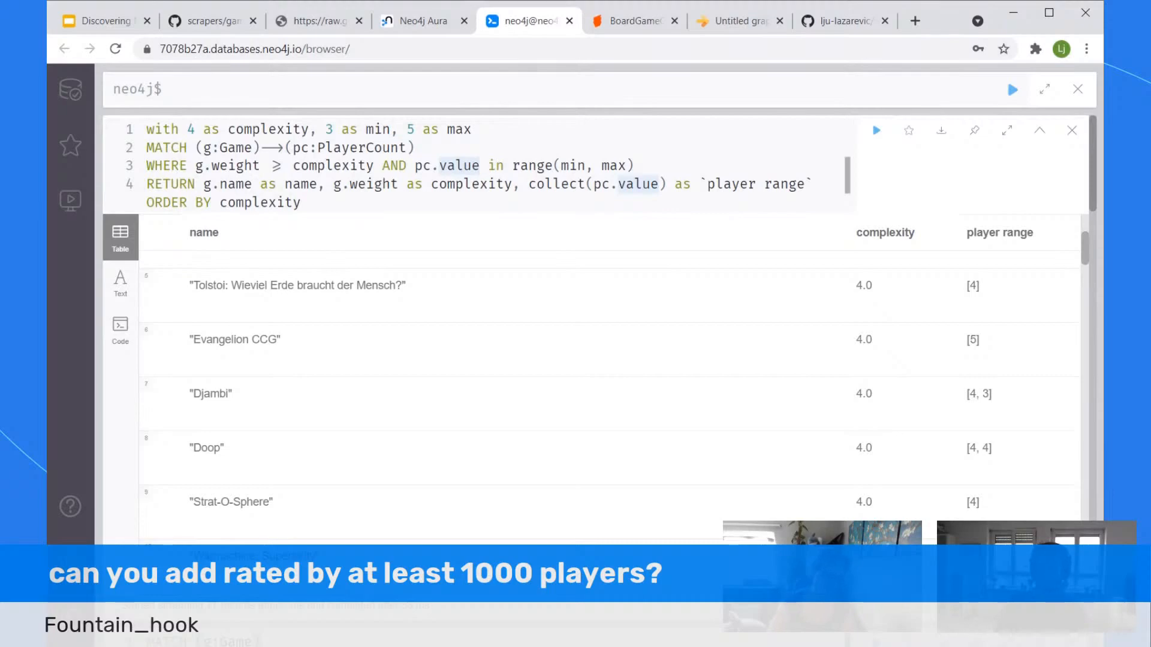
pyautogui.click(302, 202)
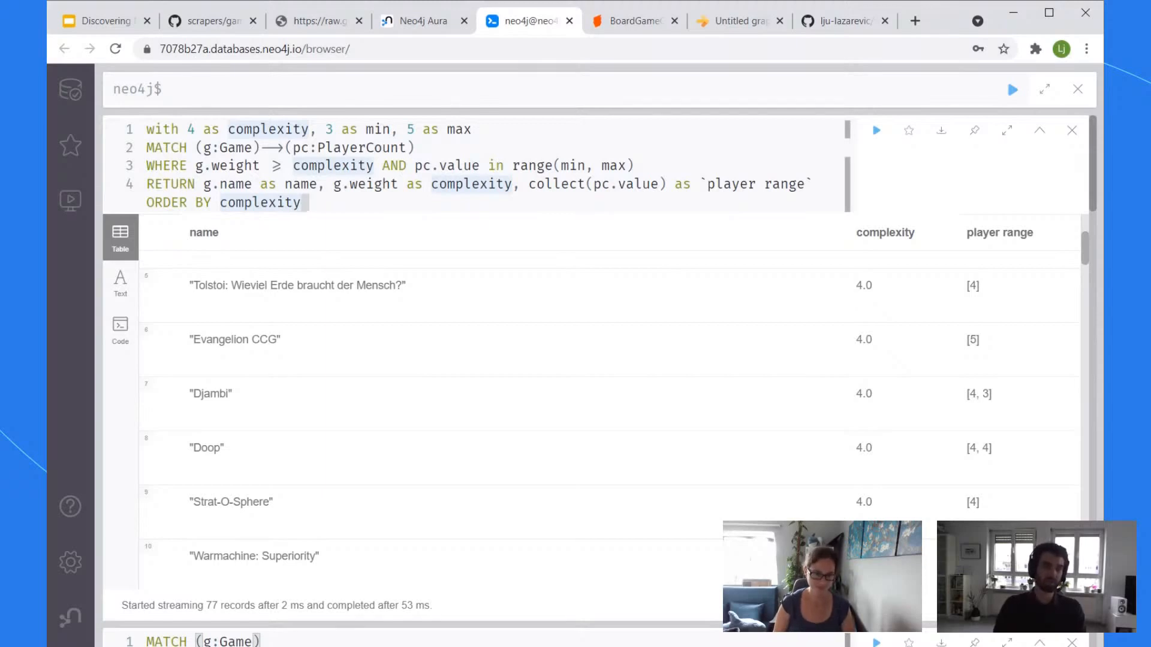
pyautogui.hotkey('ctrl', 'a')
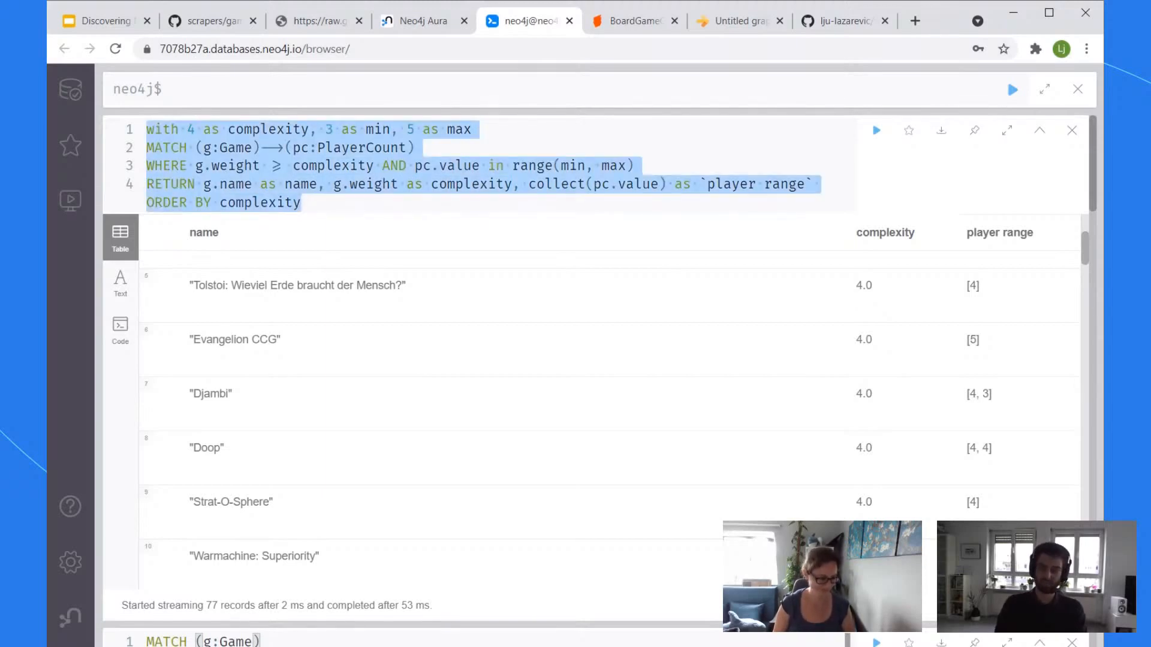
pyautogui.hotkey('alt', 'Tab')
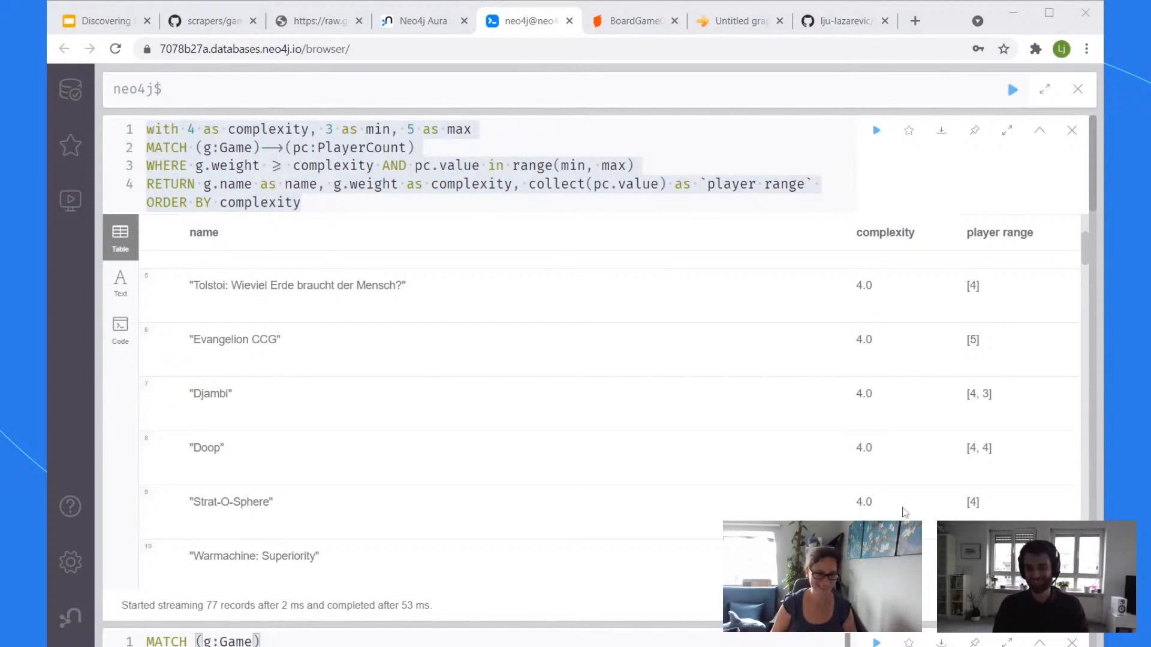
pyautogui.click(847, 166)
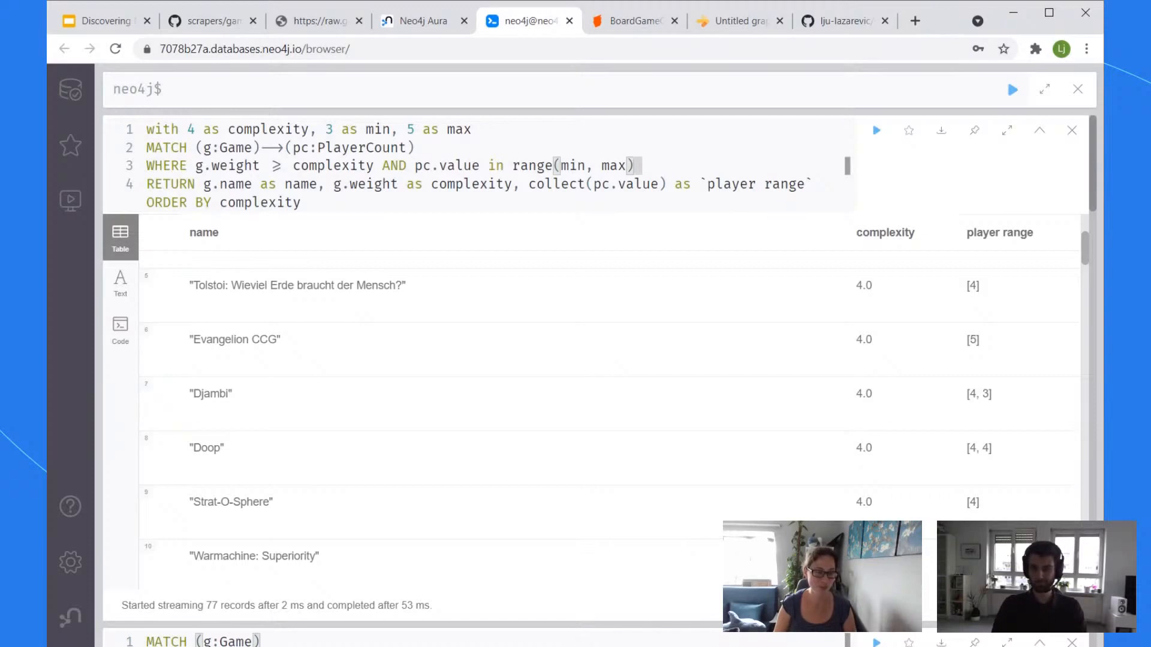
# Step: Filter on g.playingTime instead of g.weight, with the threshold changed from 4 to 30
pyautogui.doubleClick(236, 166)
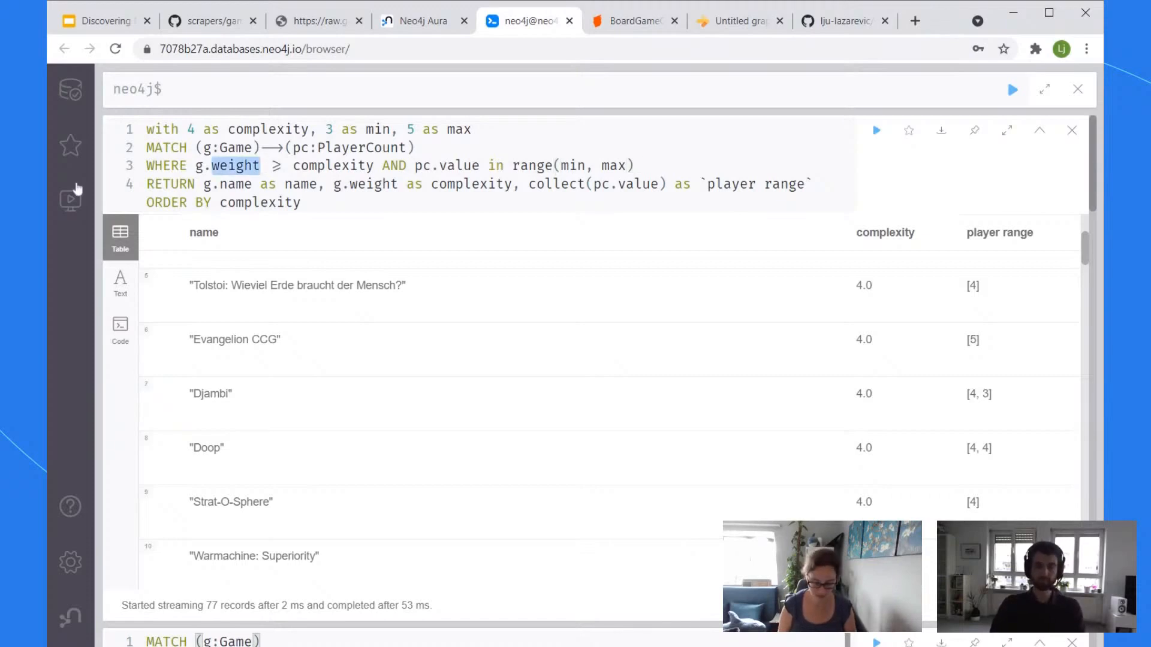
pyautogui.press('BackSpace')
pyautogui.press('Escape')
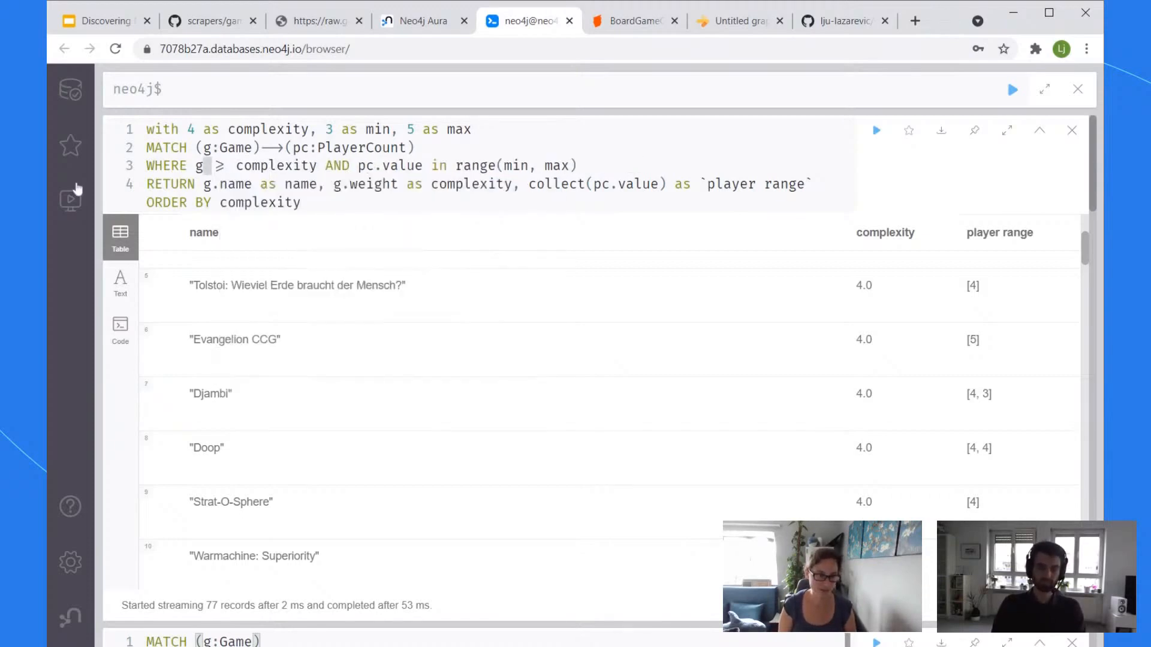
pyautogui.write('.')
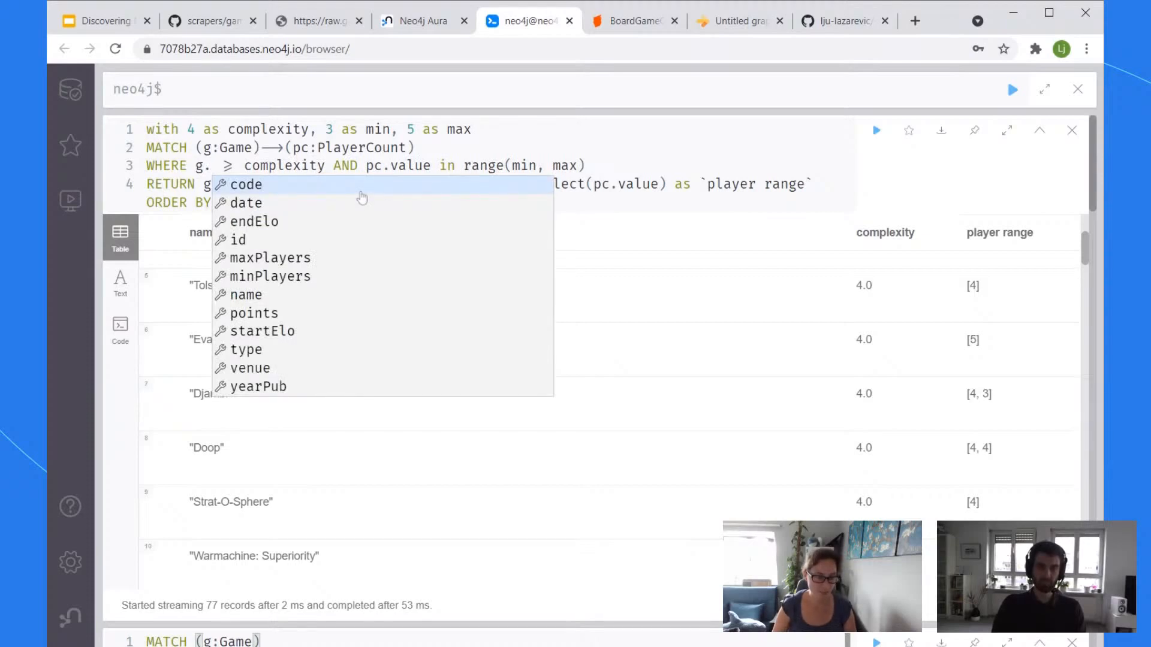
pyautogui.write('playingTime')
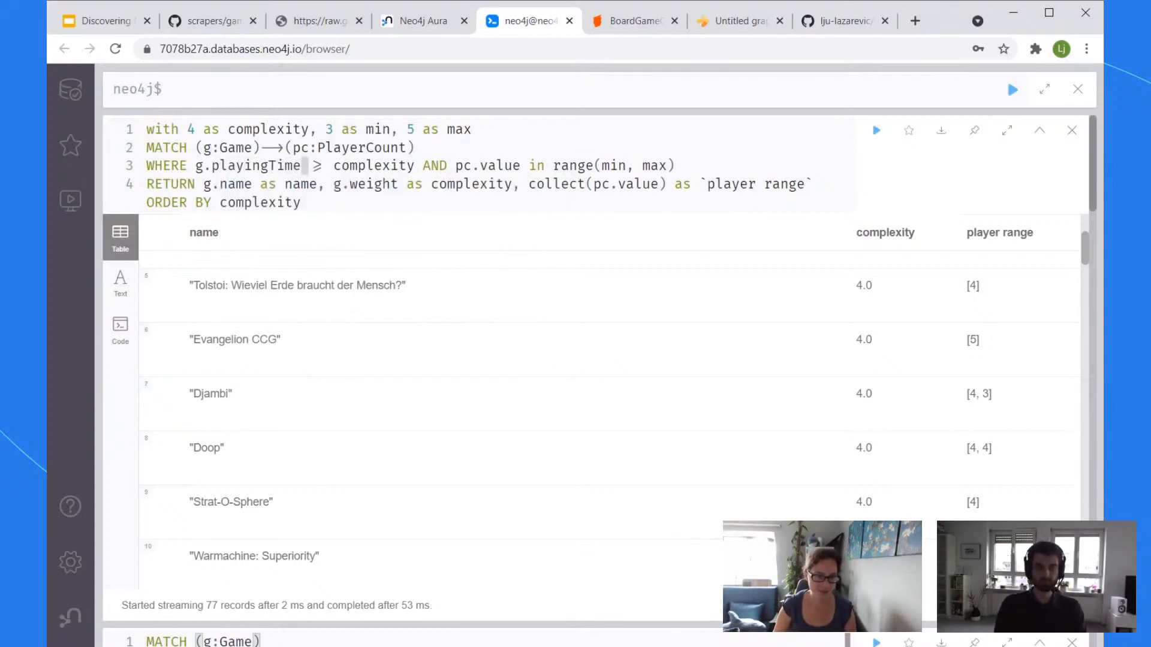
pyautogui.press('BackSpace')
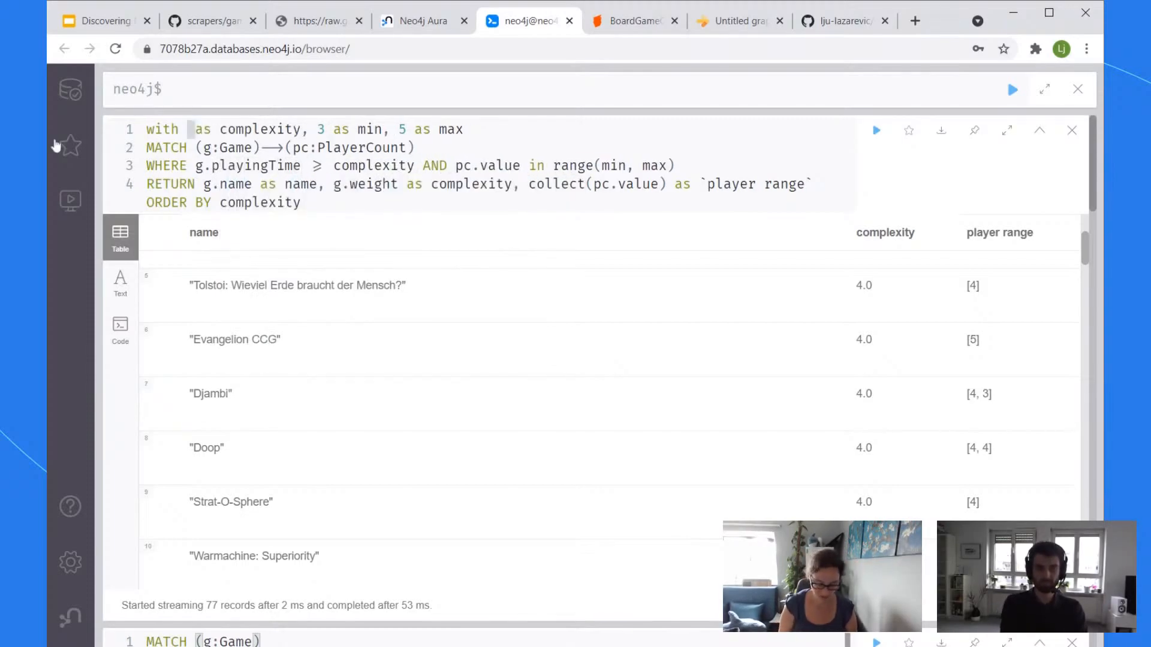
pyautogui.write('30')
# Step: Rename complexity to playingTime in the filter and RETURN, aliasing the column `playing time`
pyautogui.doubleClick(321, 130)
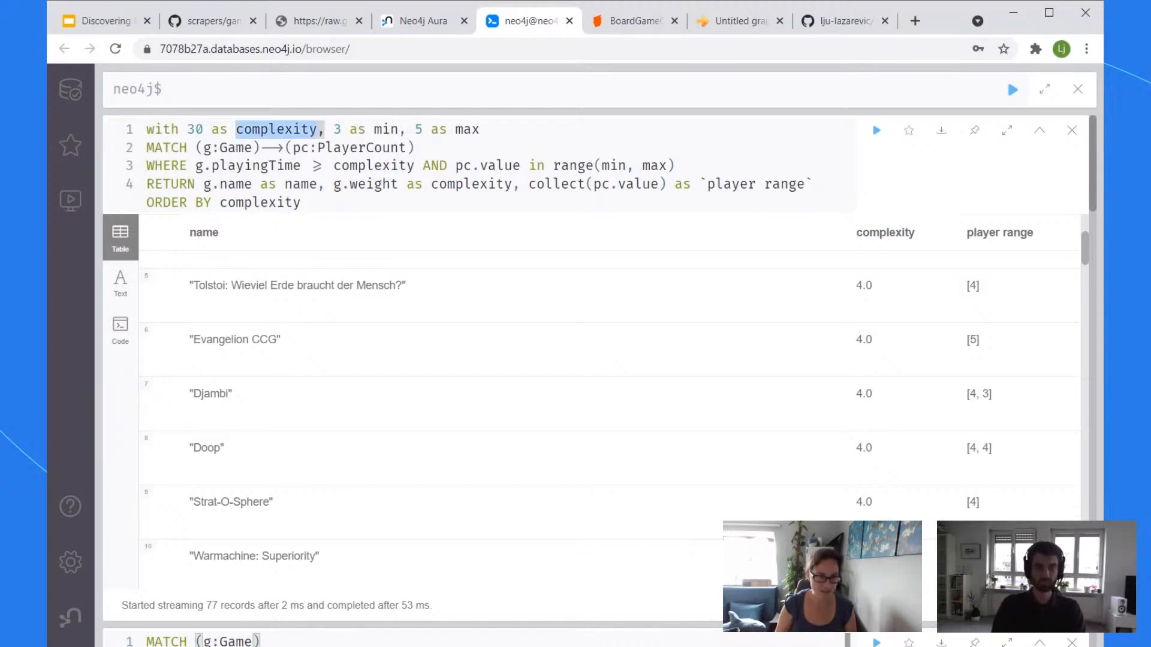
pyautogui.write('play')
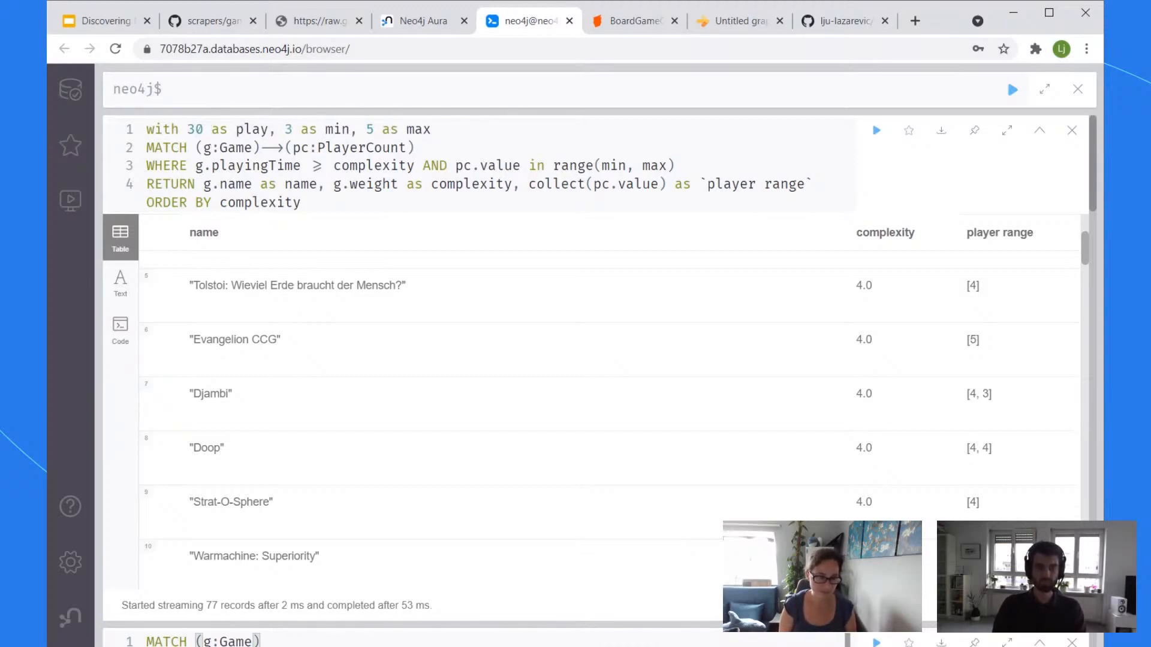
pyautogui.write('ingTime')
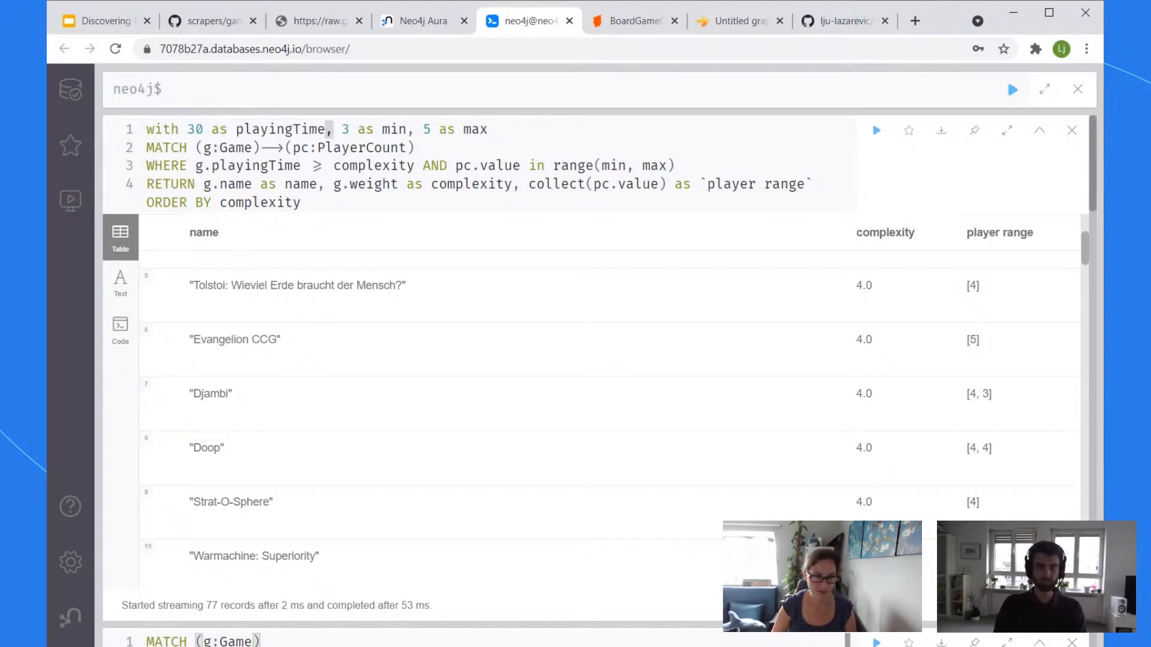
pyautogui.hotkey('ctrl', 'shift', 'Left')
pyautogui.hotkey('ctrl', 'c')
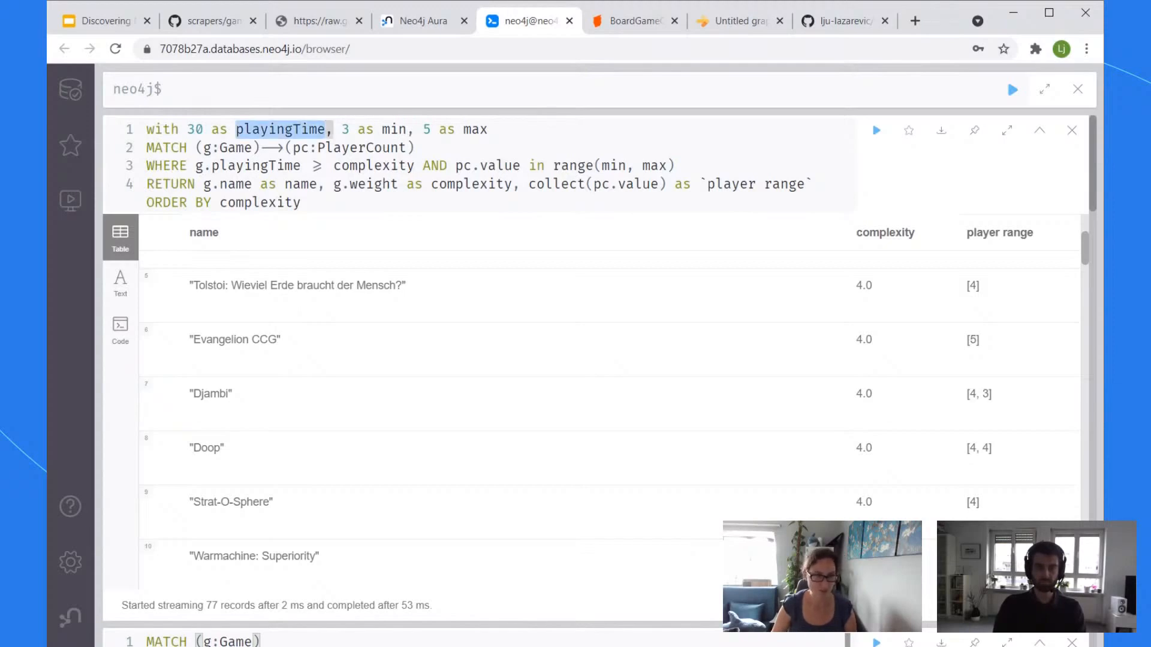
pyautogui.click(369, 166)
pyautogui.doubleClick(369, 165)
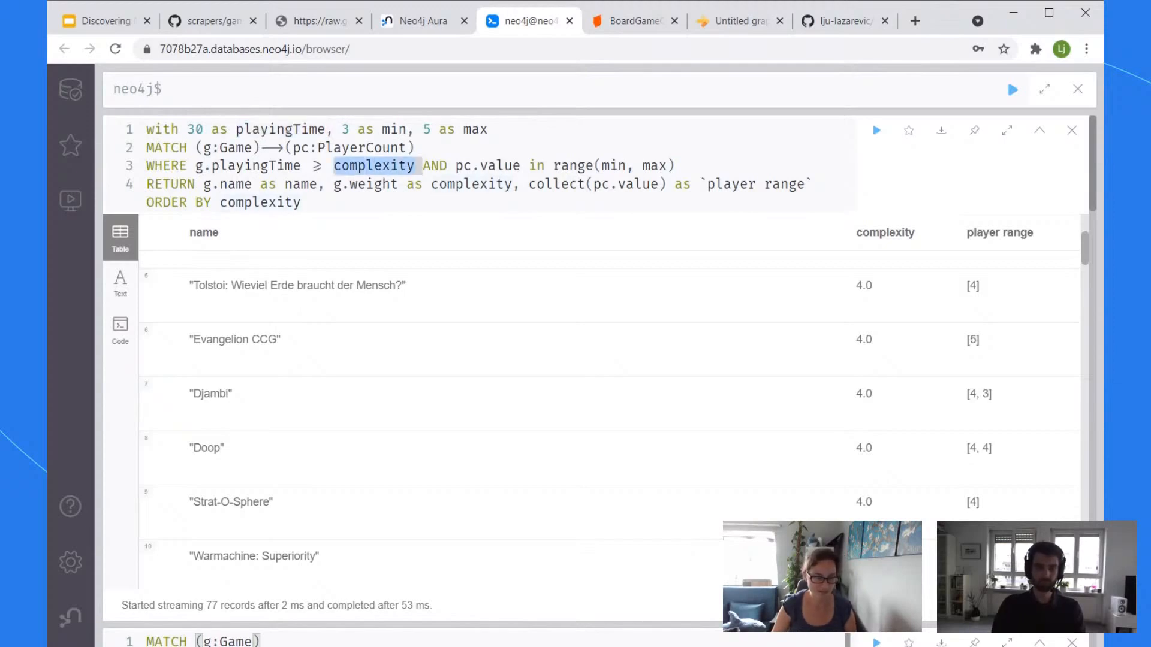
pyautogui.hotkey('ctrl', 'v')
pyautogui.doubleClick(374, 184)
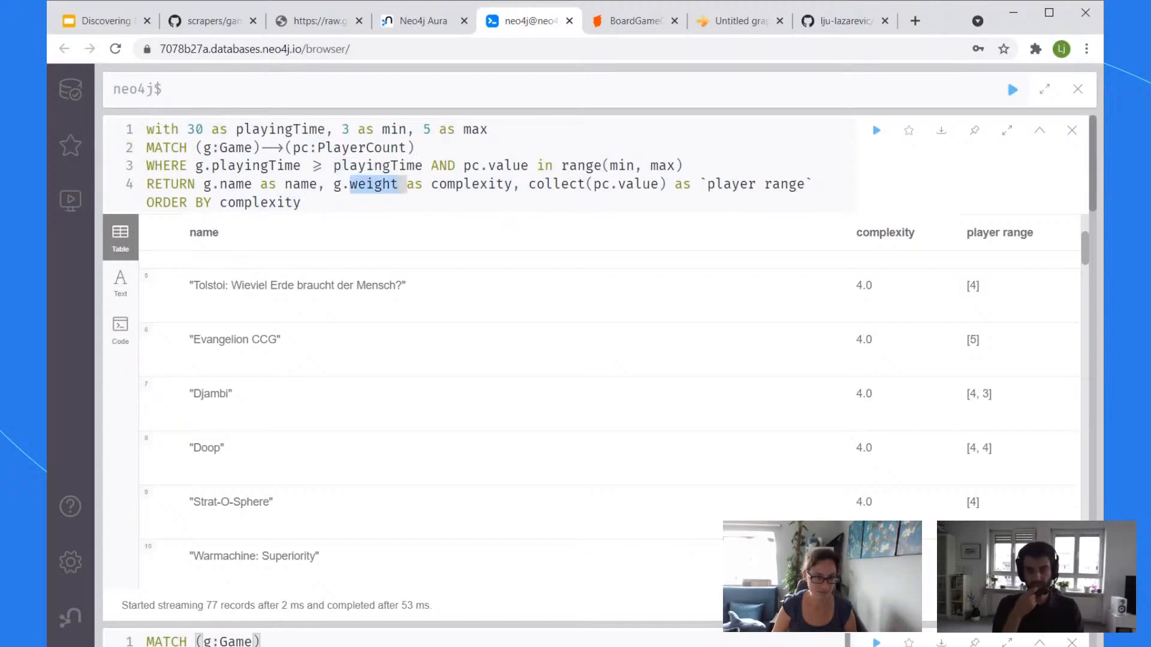
pyautogui.hotkey('ctrl', 'v')
pyautogui.doubleClick(512, 184)
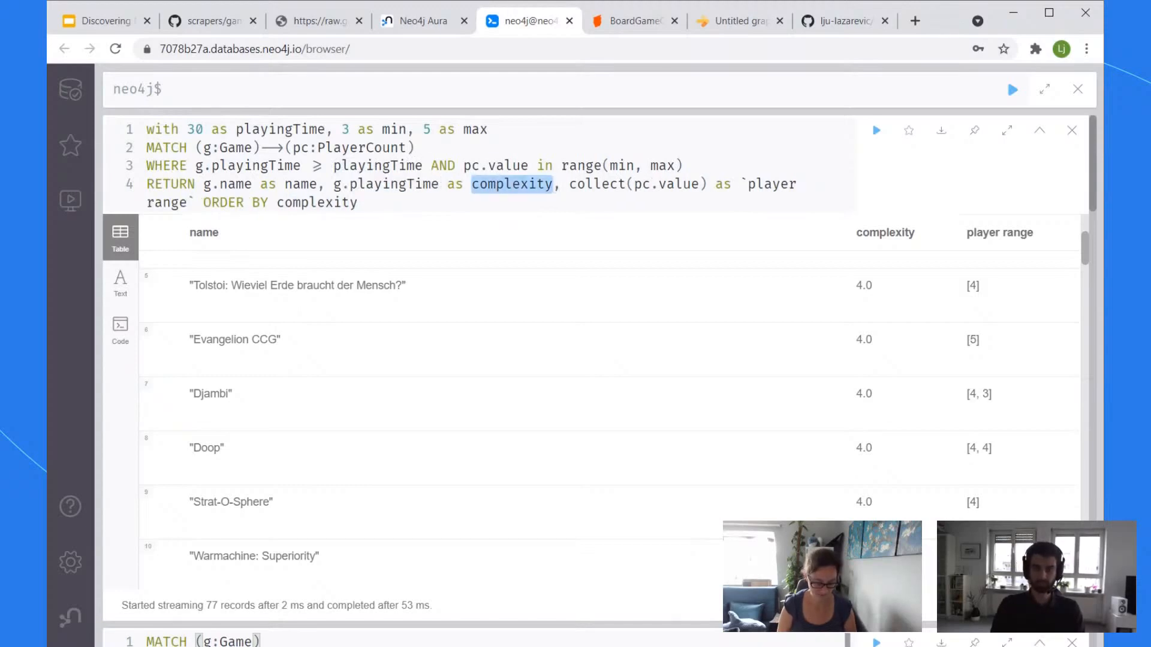
pyautogui.write('`playing time`')
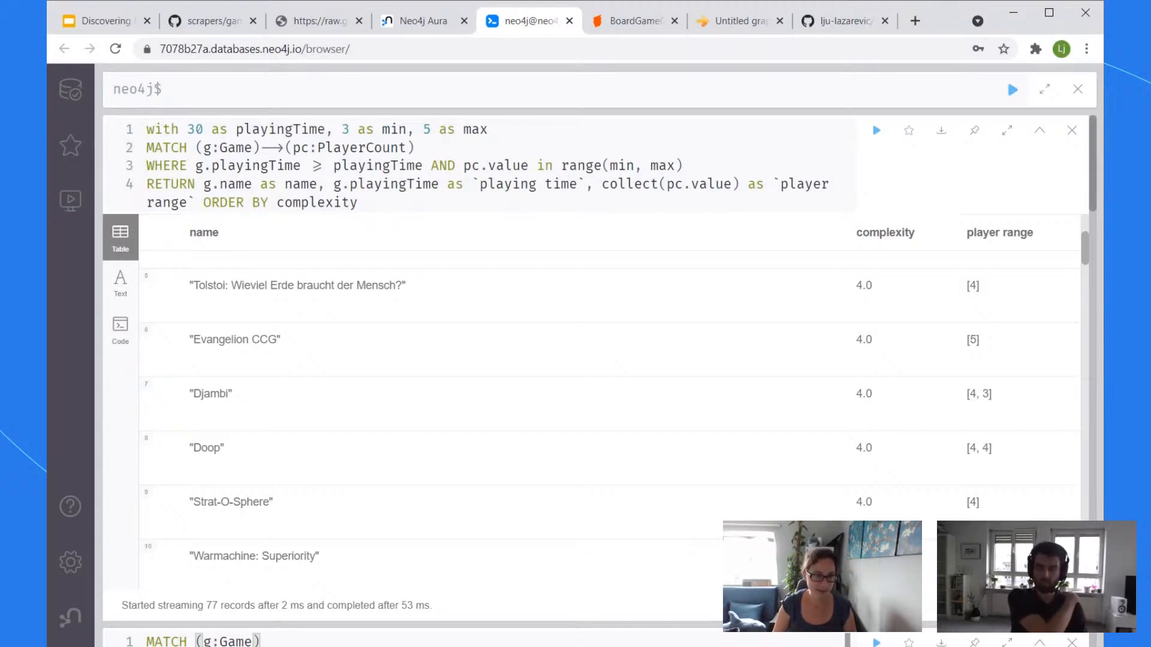
# Step: Order by playingTime and set both the minimum and maximum player counts to 2
pyautogui.doubleClick(312, 203)
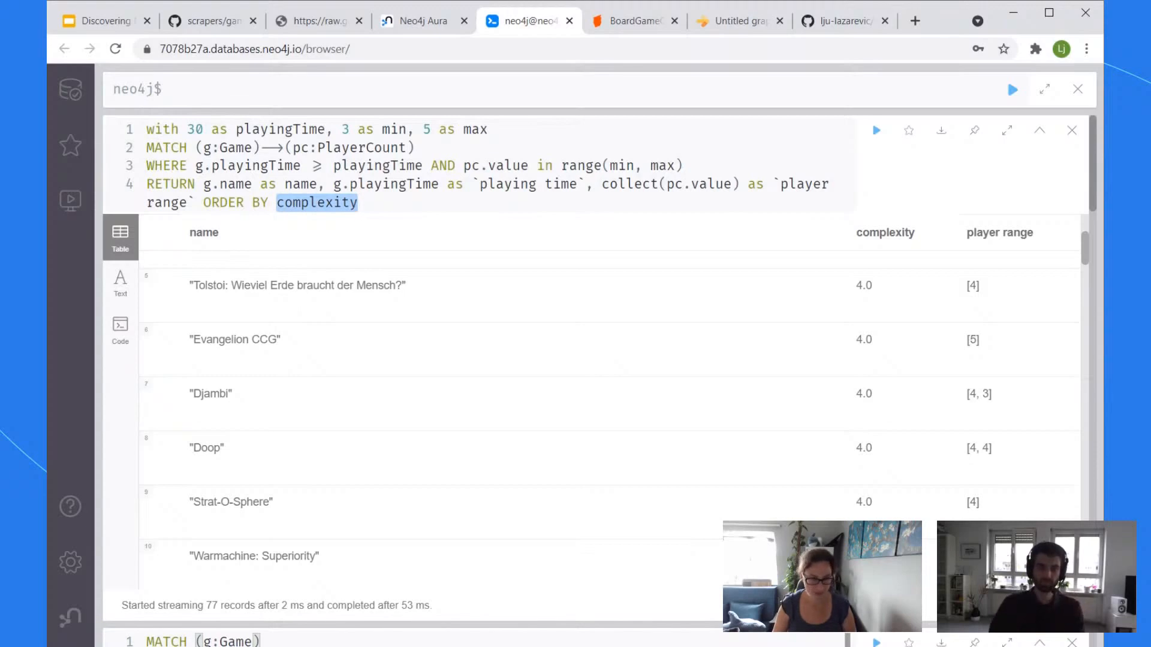
pyautogui.write('playingTime')
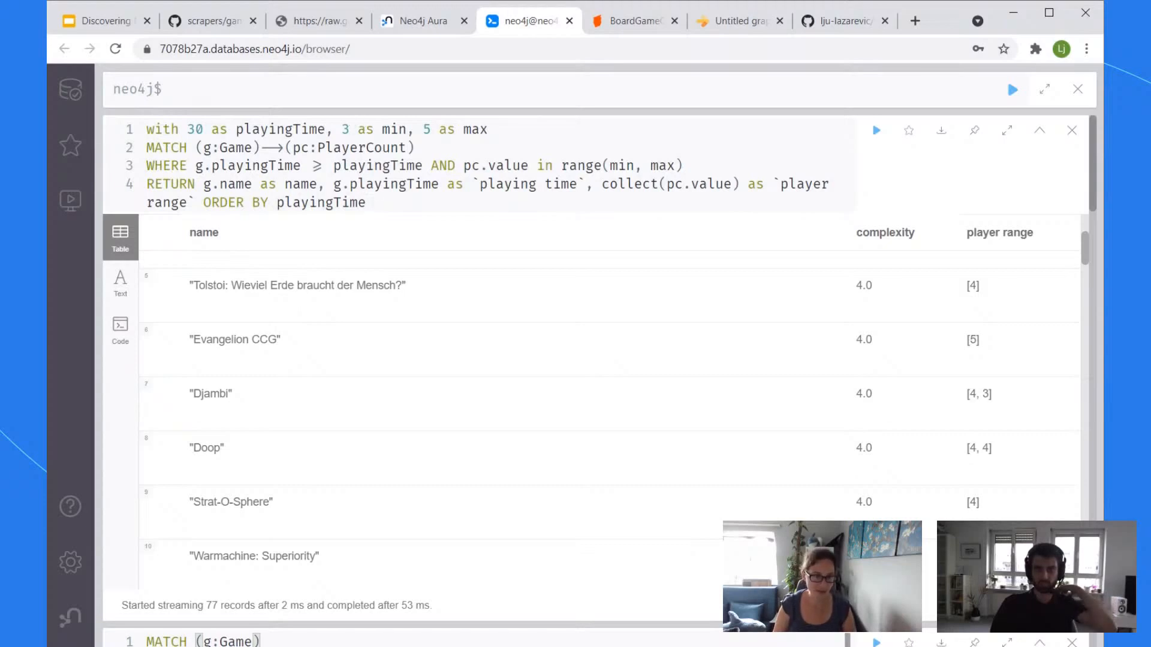
pyautogui.write('2')
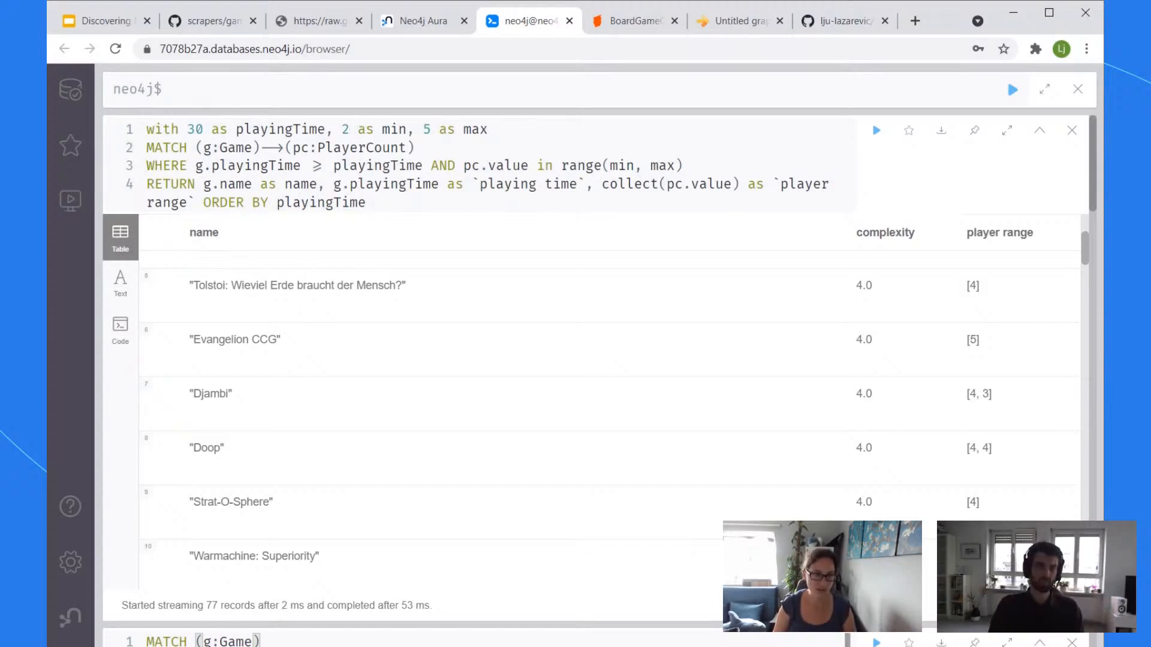
pyautogui.moveTo(432, 130); pyautogui.dragTo(423, 129)
pyautogui.write('2')
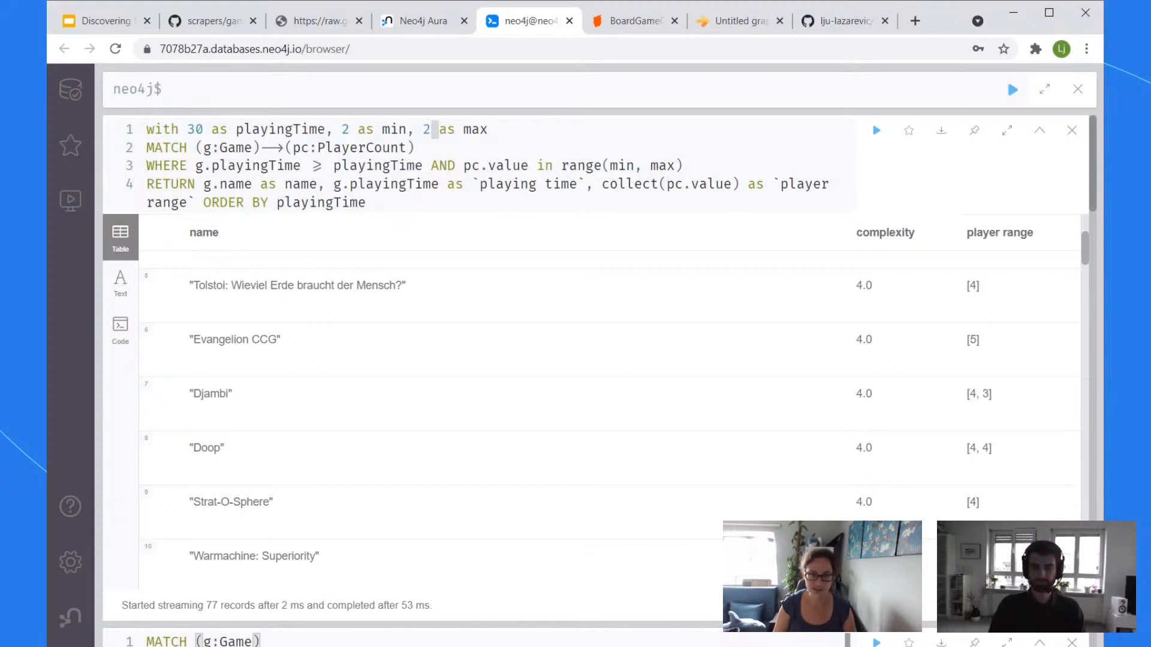
pyautogui.click(675, 166)
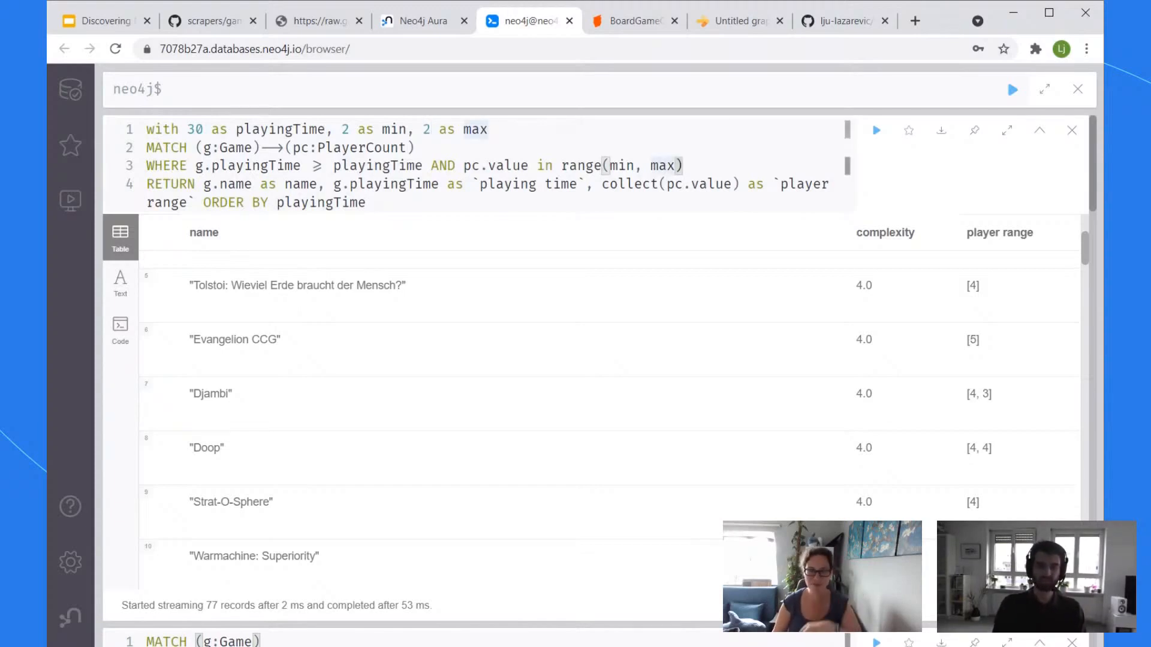
pyautogui.hotkey('ctrl', 'a')
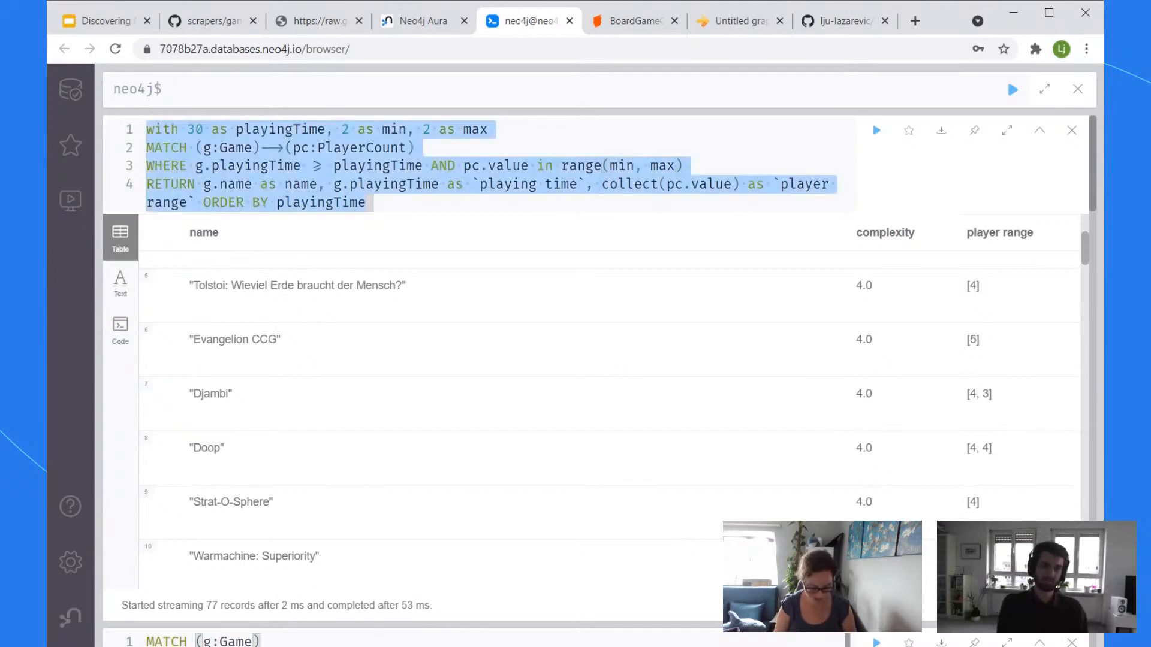
pyautogui.click(415, 148)
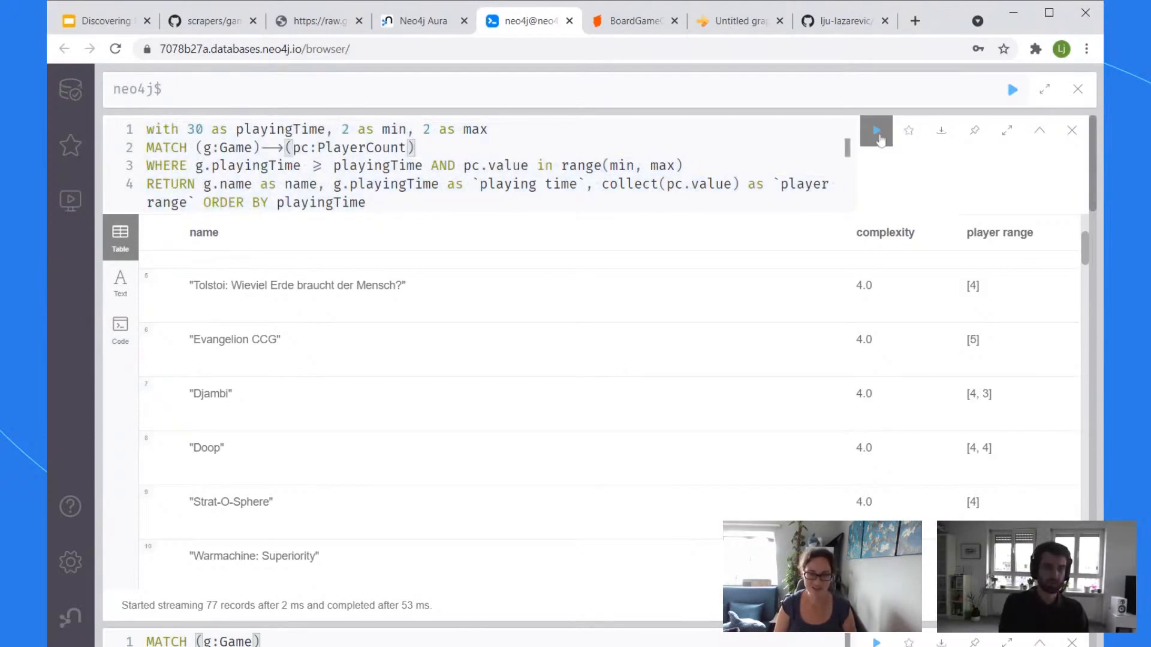
# Step: Run the edited query and trace the playingTime-after-aggregation syntax error to pc.value and playingTime uses
pyautogui.click(885, 140)
pyautogui.click(492, 165)
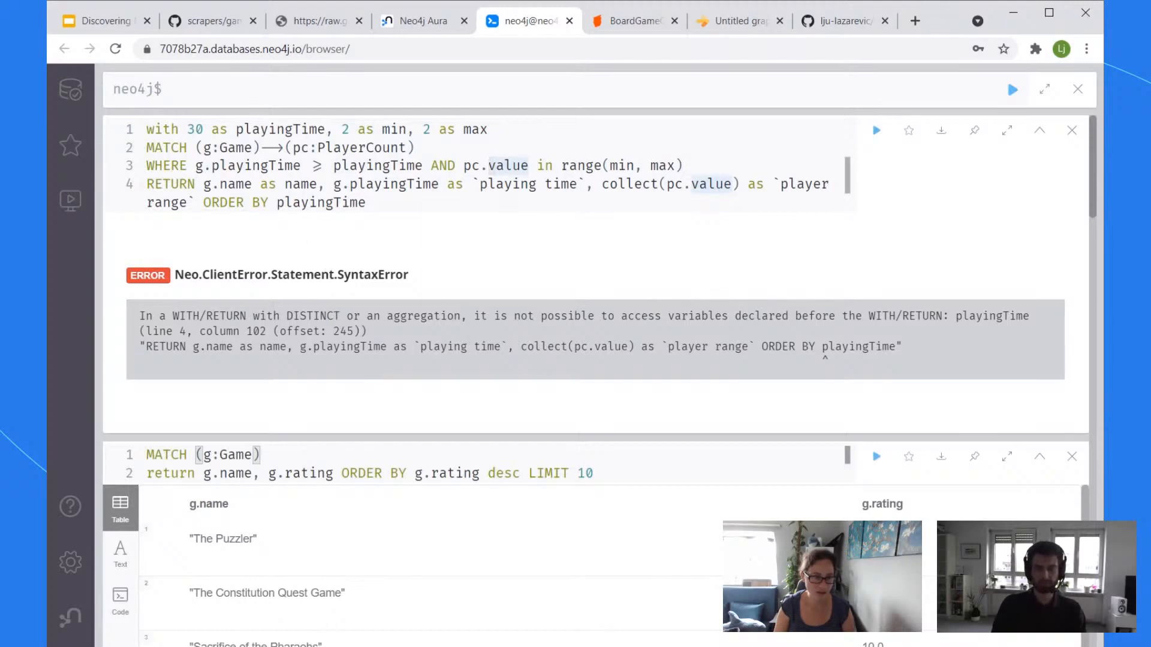
pyautogui.click(264, 166)
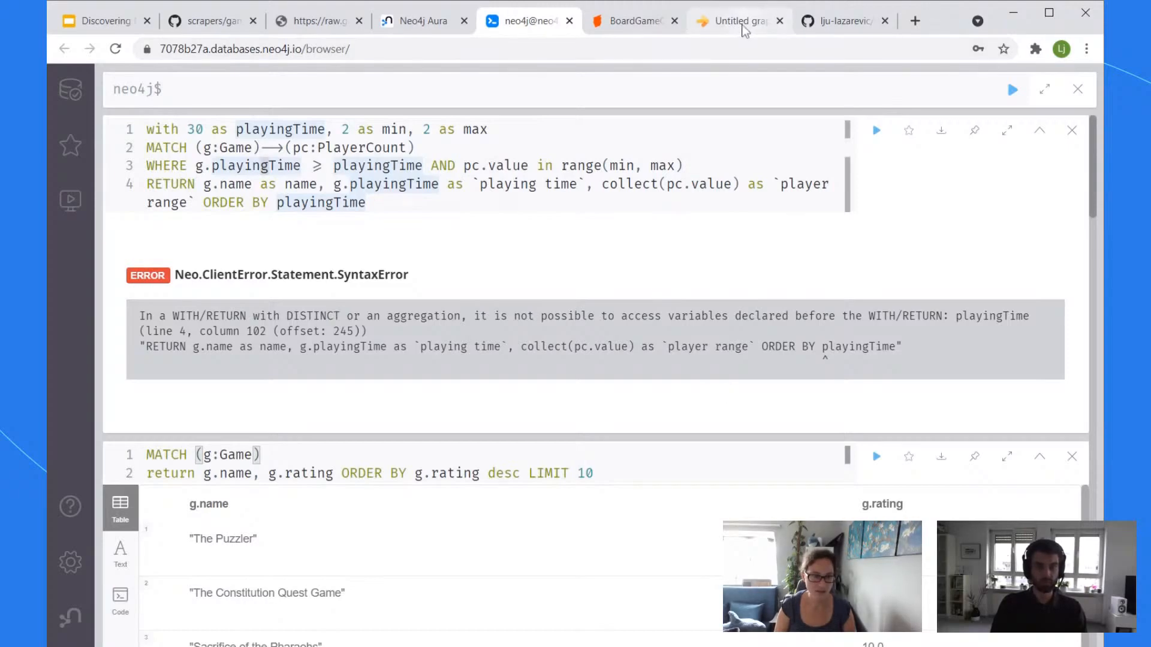
pyautogui.click(741, 21)
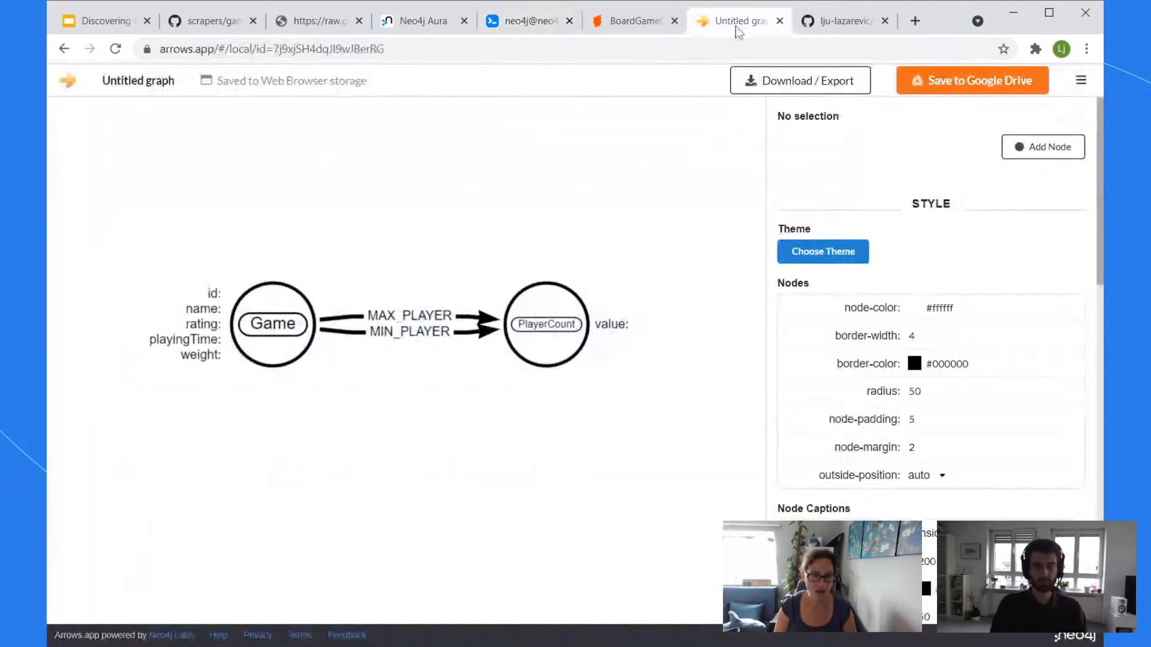
pyautogui.click(423, 27)
pyautogui.click(539, 25)
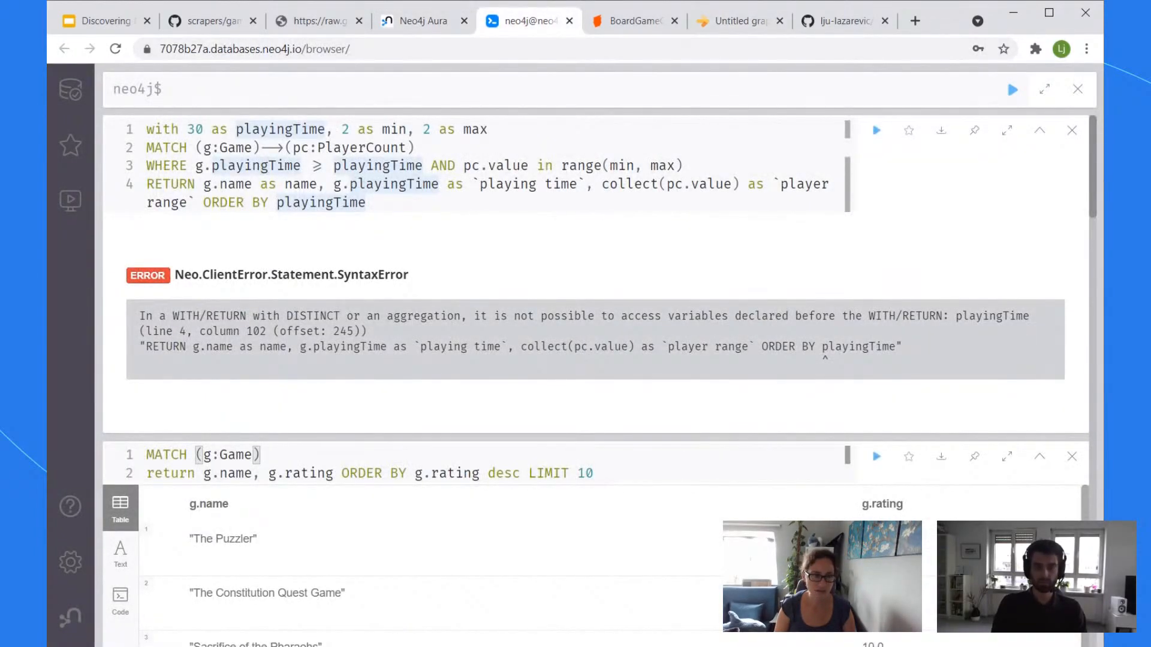
# Step: Run MATCH (g:Game) RETURN g LIMIT 5
pyautogui.write('match (g)')
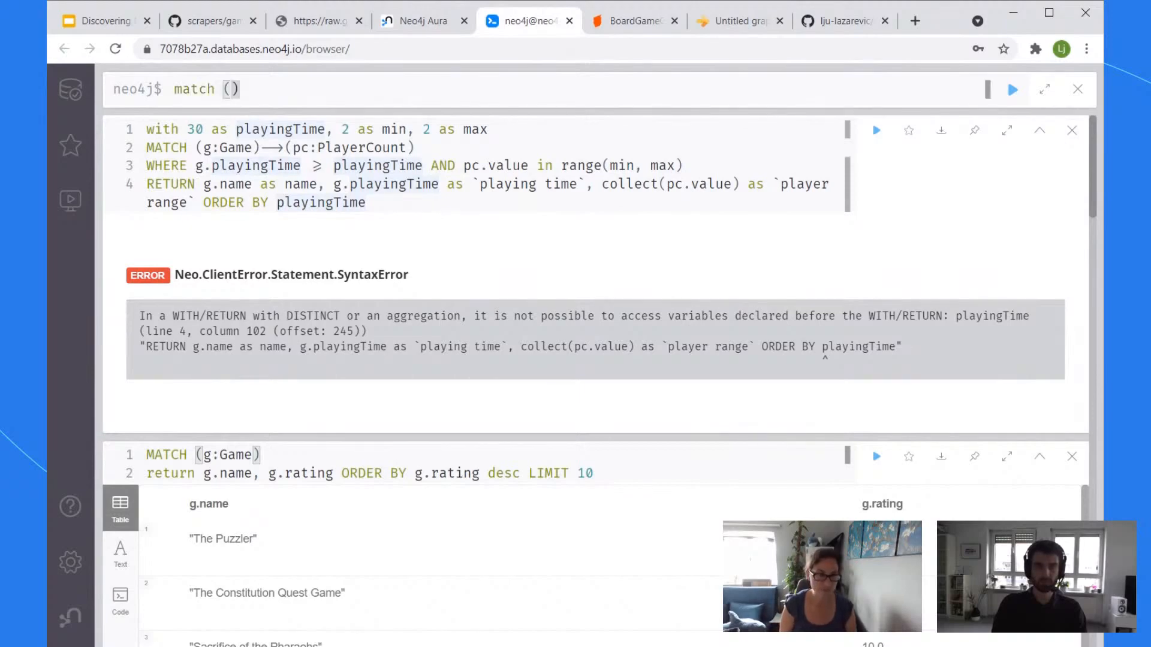
pyautogui.write(':Game')
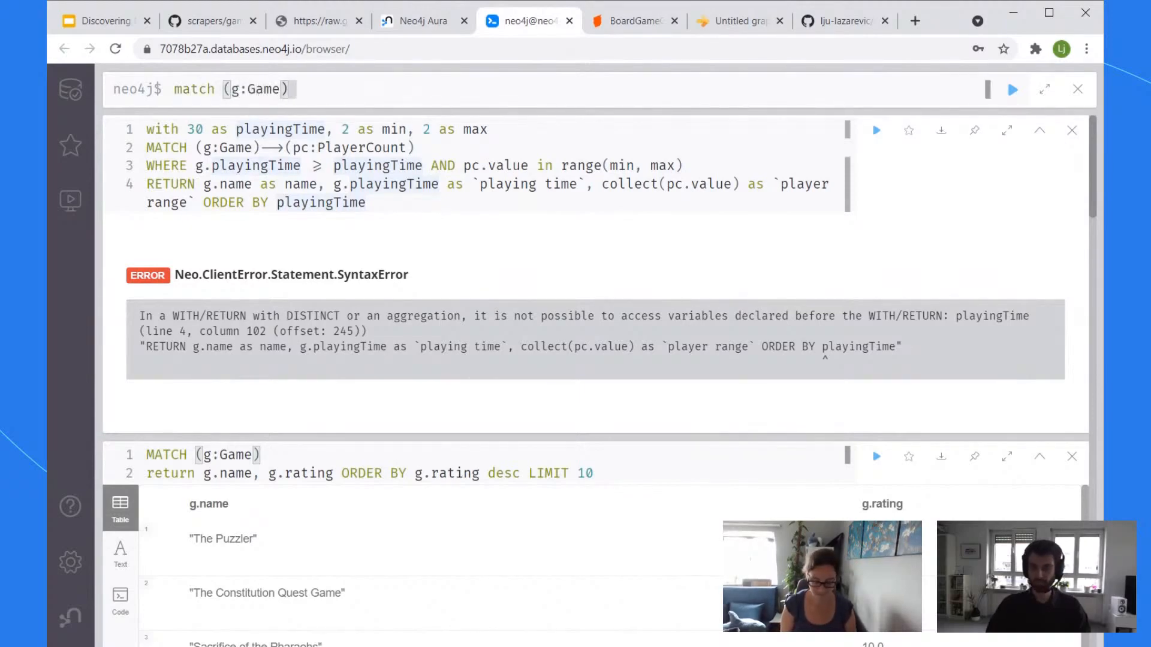
pyautogui.press('Right')
pyautogui.write('return g limit 5')
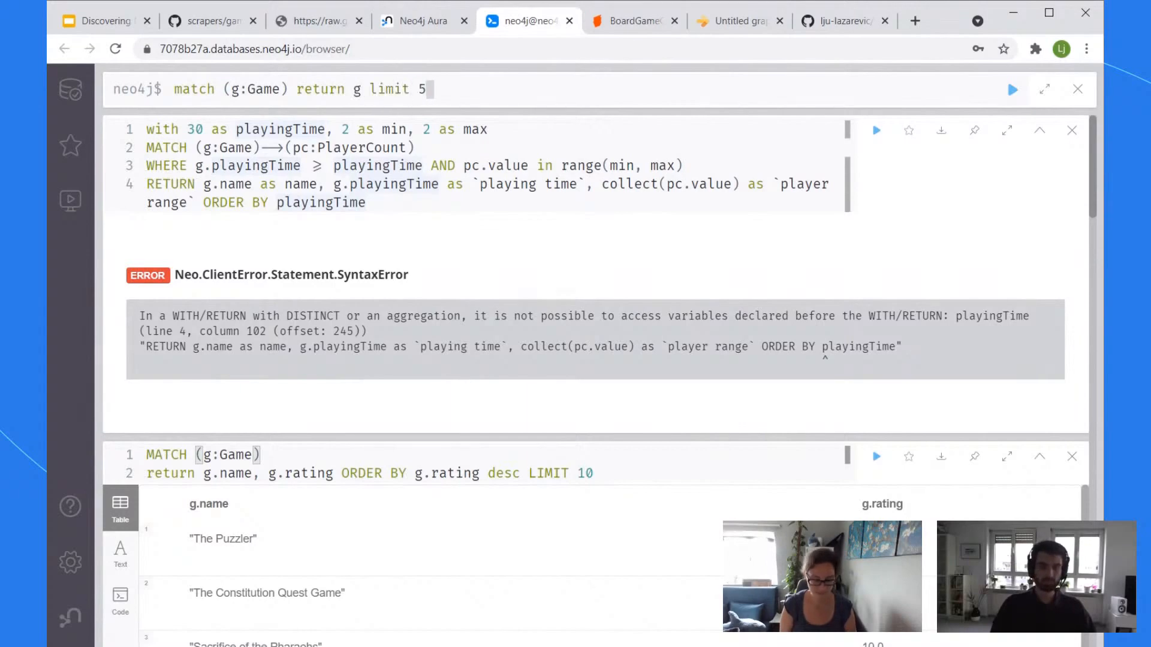
pyautogui.click(1006, 78)
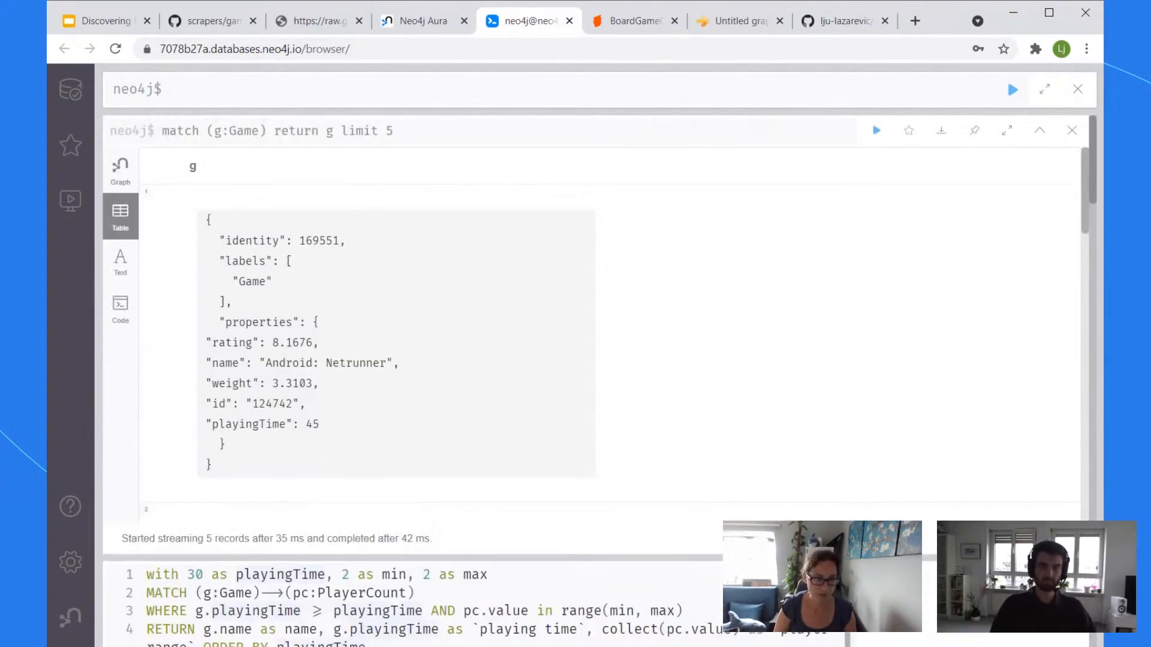
# Step: Inspect the five Game records' properties, highlighting playingTime
pyautogui.doubleClick(249, 424)
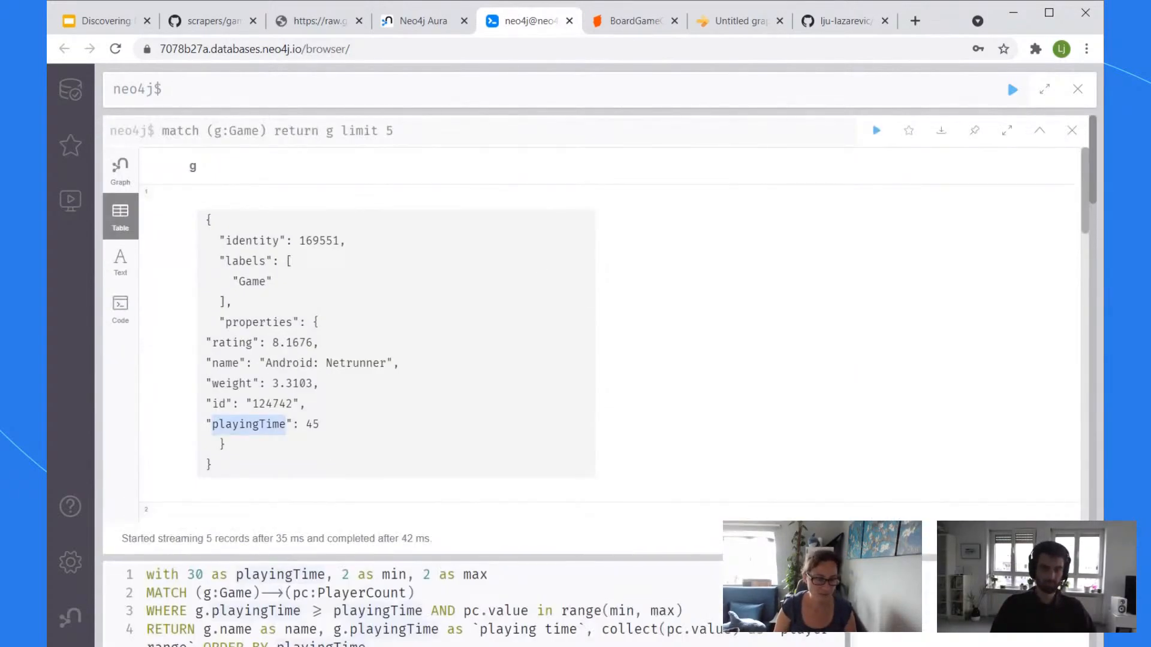
pyautogui.scroll(-5, 947, 218)
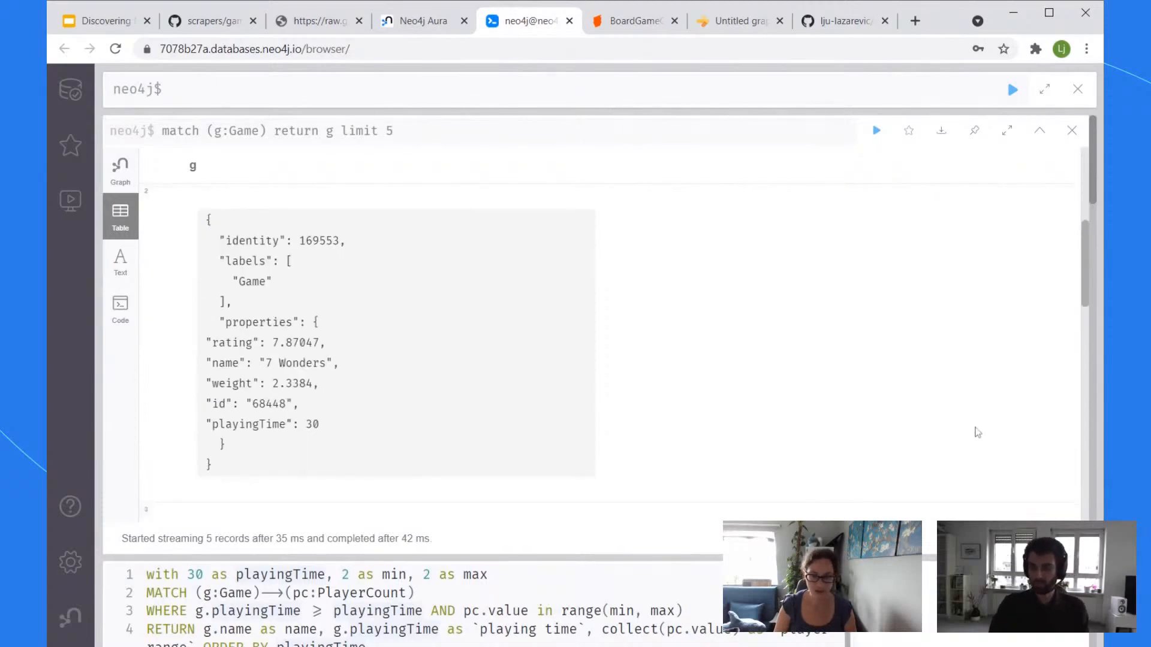
pyautogui.scroll(-4, 976, 432)
pyautogui.scroll(1, 725, 436)
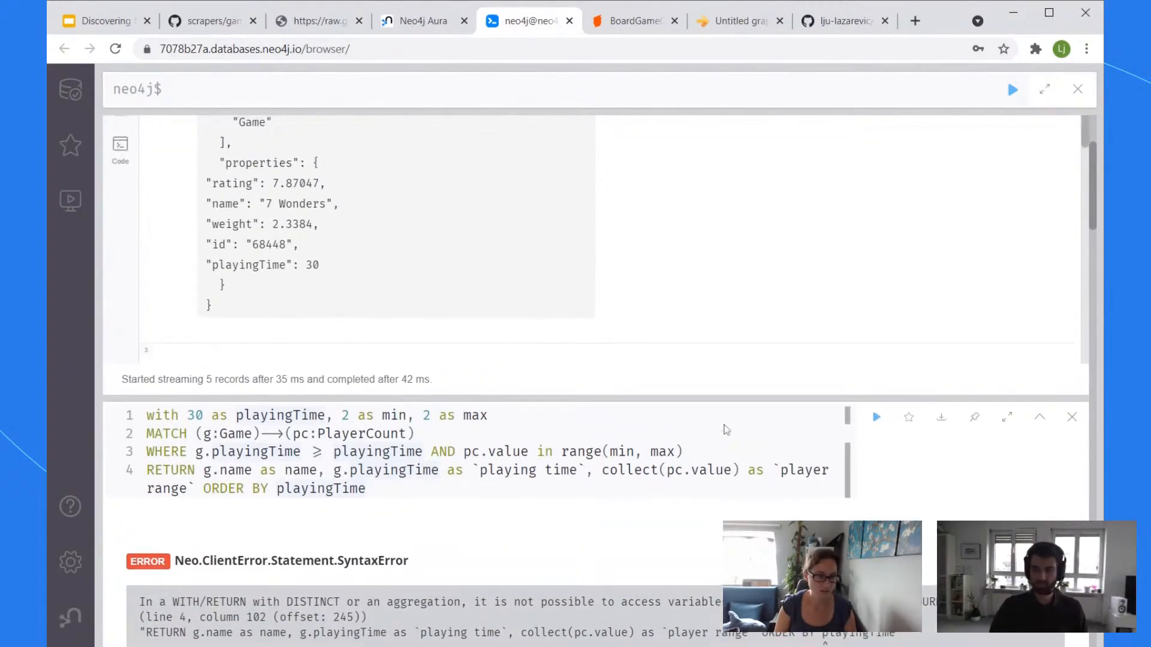
pyautogui.scroll(-1, 1004, 518)
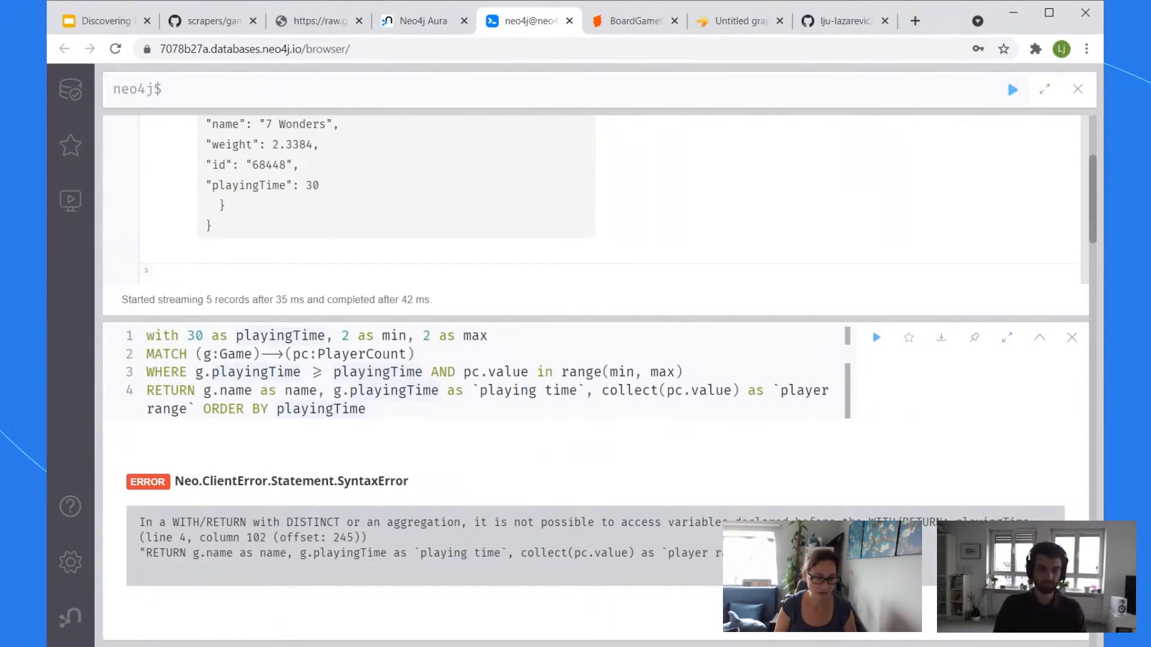
pyautogui.scroll(1, 599, 381)
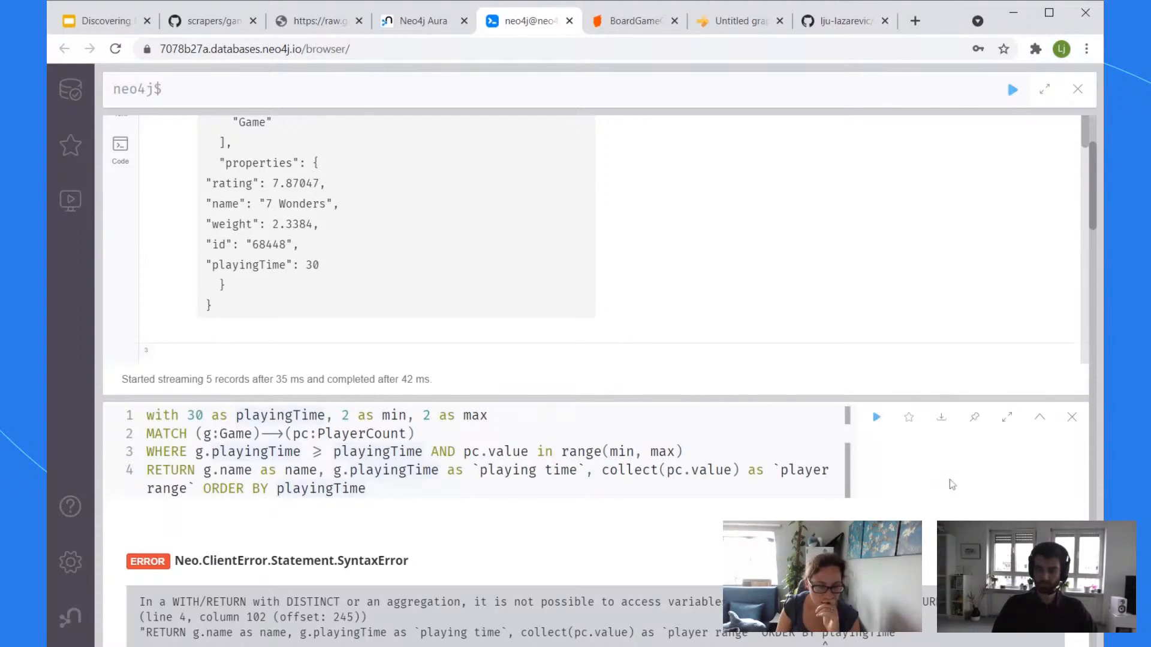
pyautogui.scroll(-1, 952, 484)
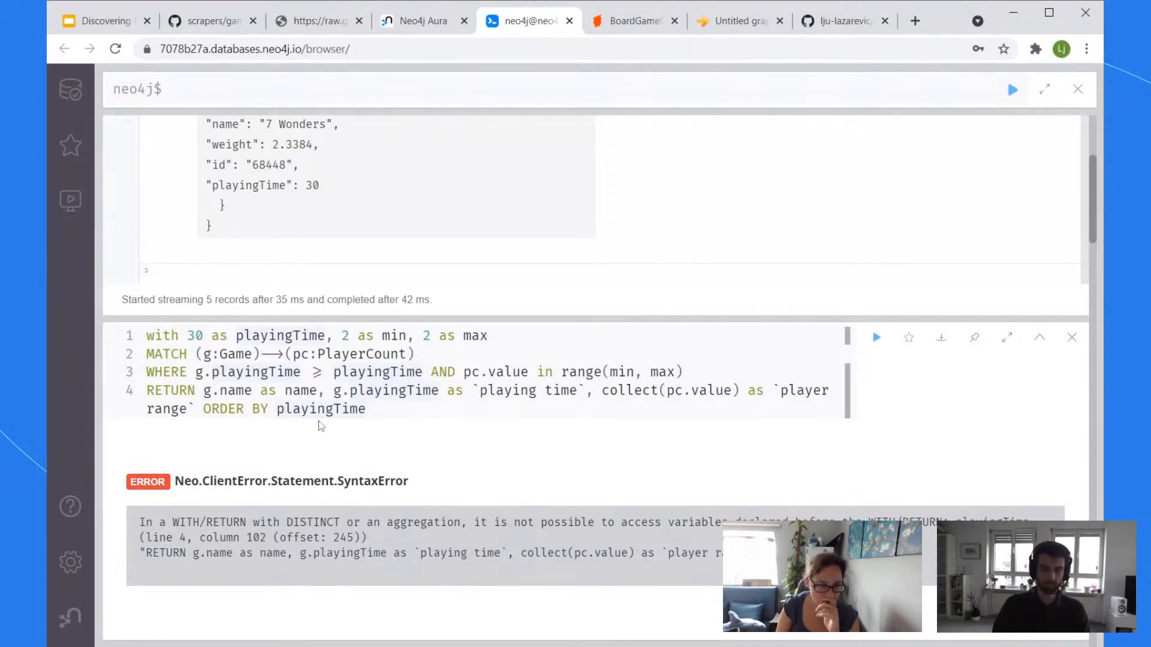
# Step: Replace playingTime after ORDER BY with the `playing time` alias and rerun the query
pyautogui.doubleClick(327, 409)
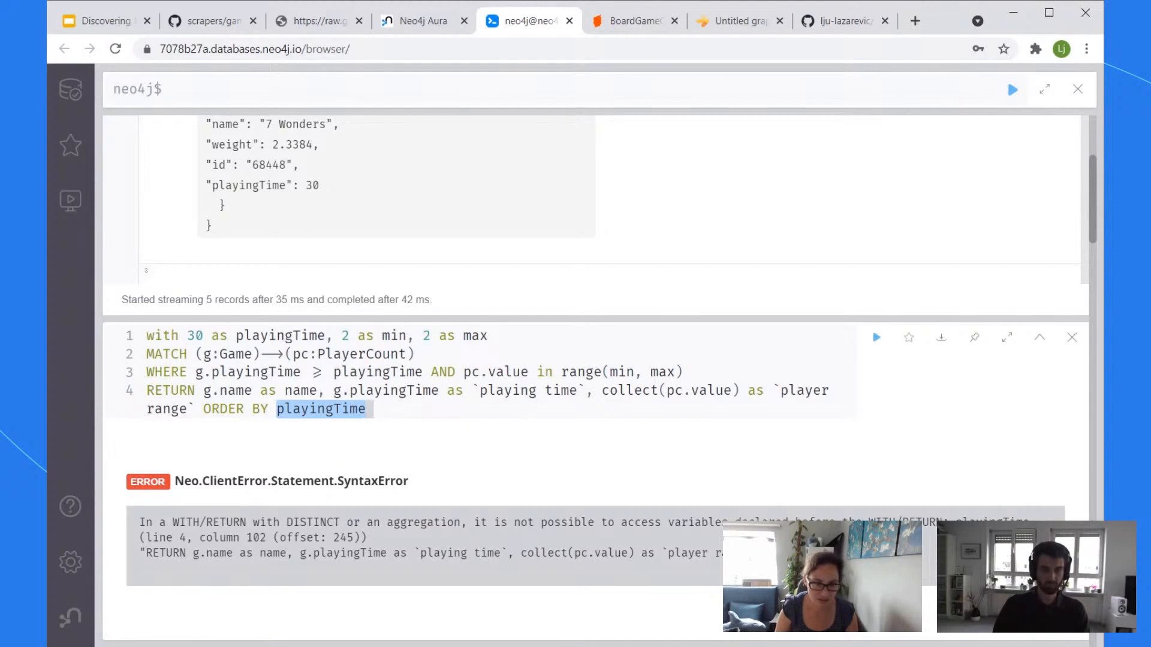
pyautogui.moveTo(585, 390); pyautogui.dragTo(472, 391)
pyautogui.hotkey('ctrl', 'c')
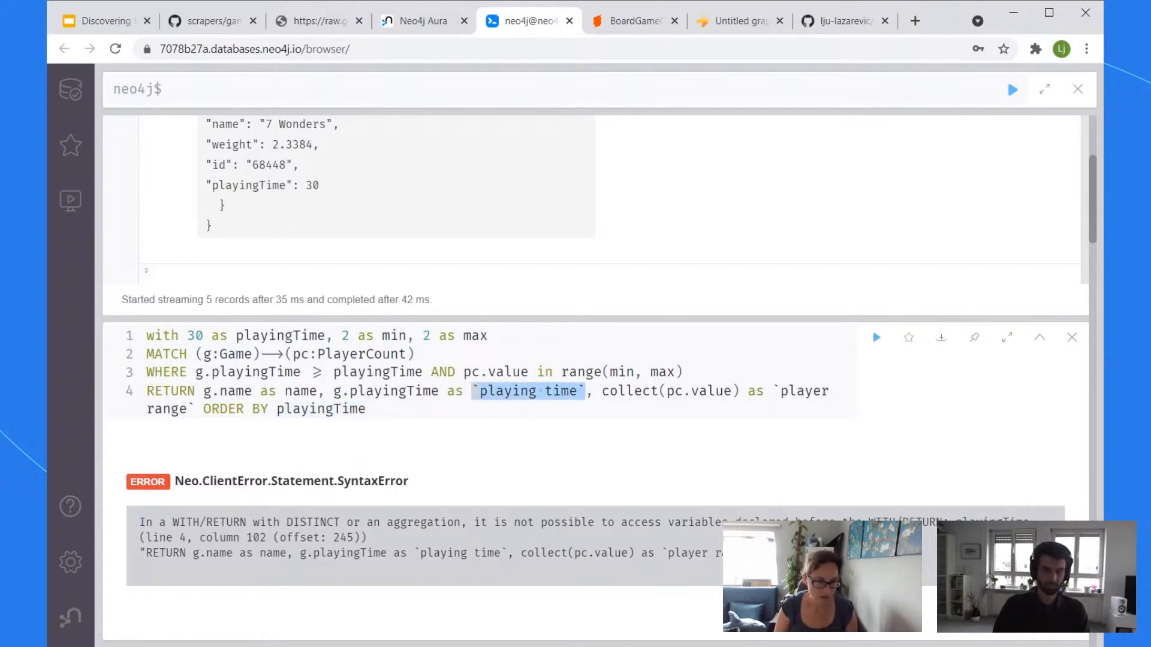
pyautogui.moveTo(365, 409); pyautogui.dragTo(275, 409)
pyautogui.hotkey('ctrl', 'v')
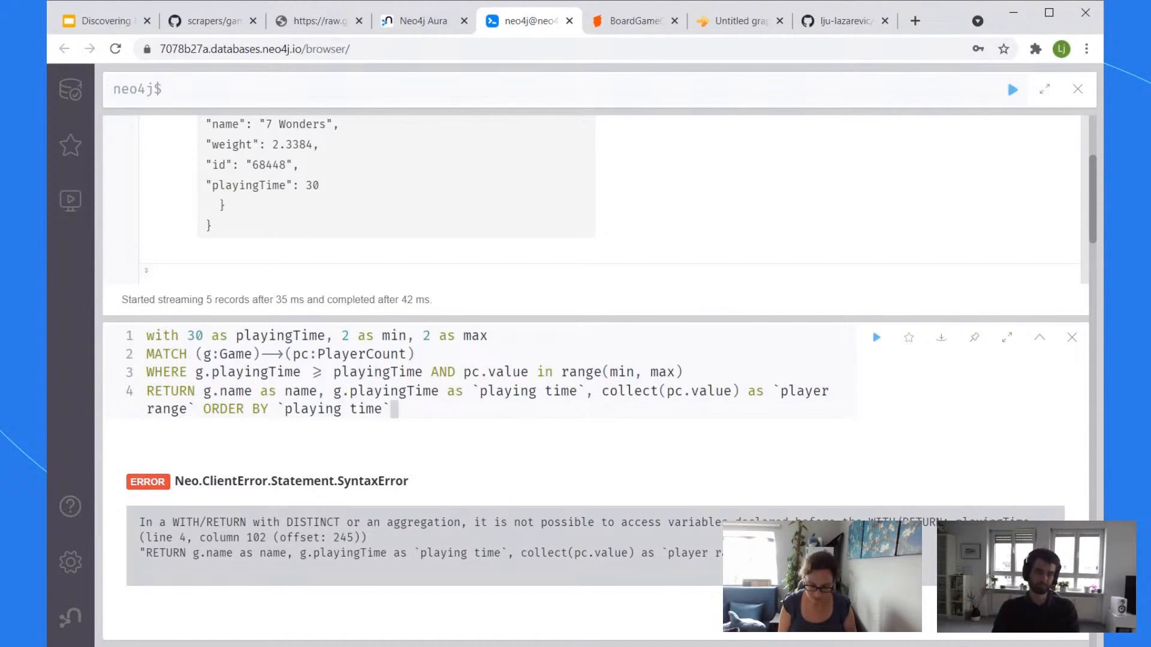
pyautogui.hotkey('ctrl', 'Return')
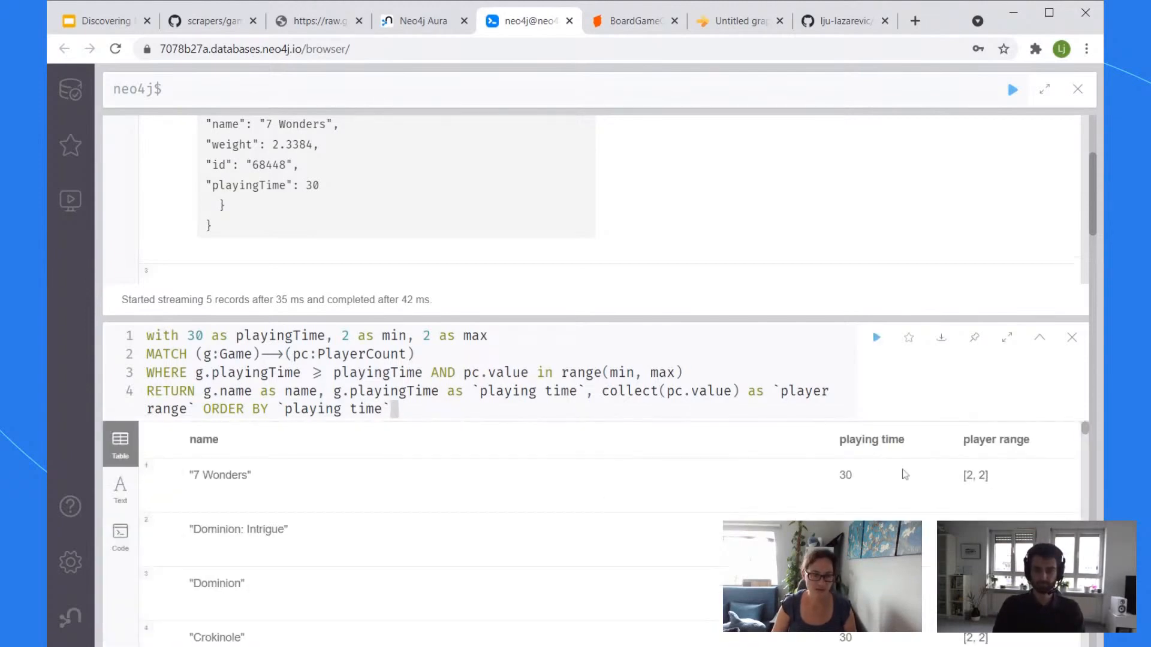
pyautogui.scroll(-1, 585, 433)
pyautogui.scroll(3, 642, 488)
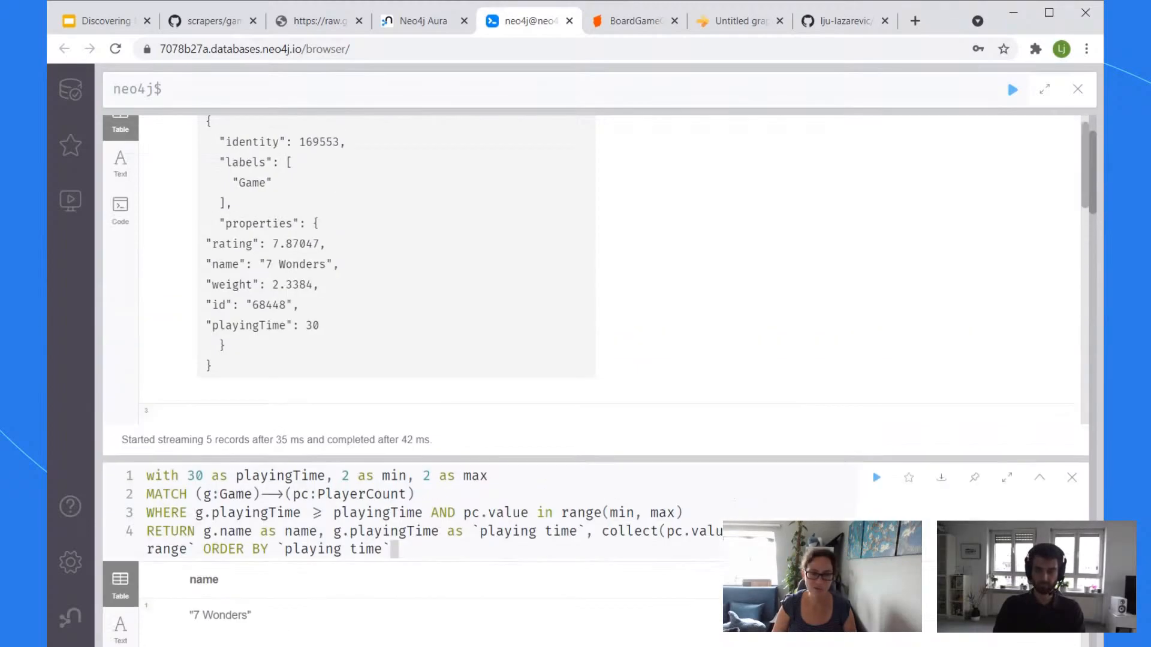
pyautogui.scroll(-2, 911, 268)
pyautogui.scroll(-2, 1081, 387)
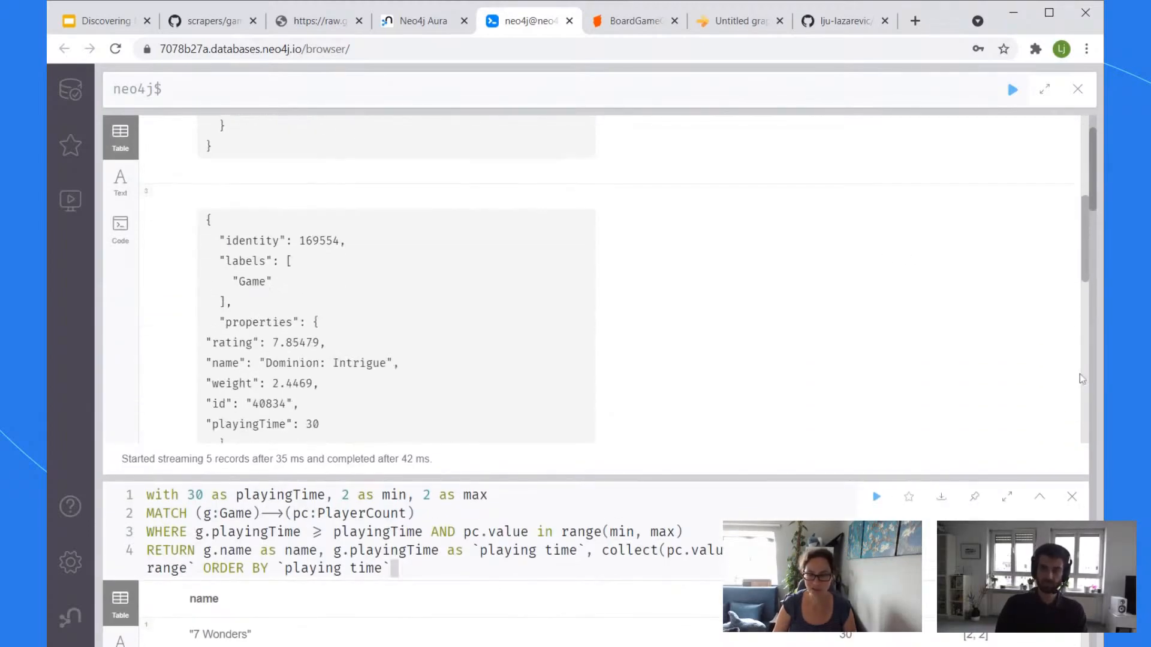
pyautogui.moveTo(1096, 203); pyautogui.dragTo(1092, 268)
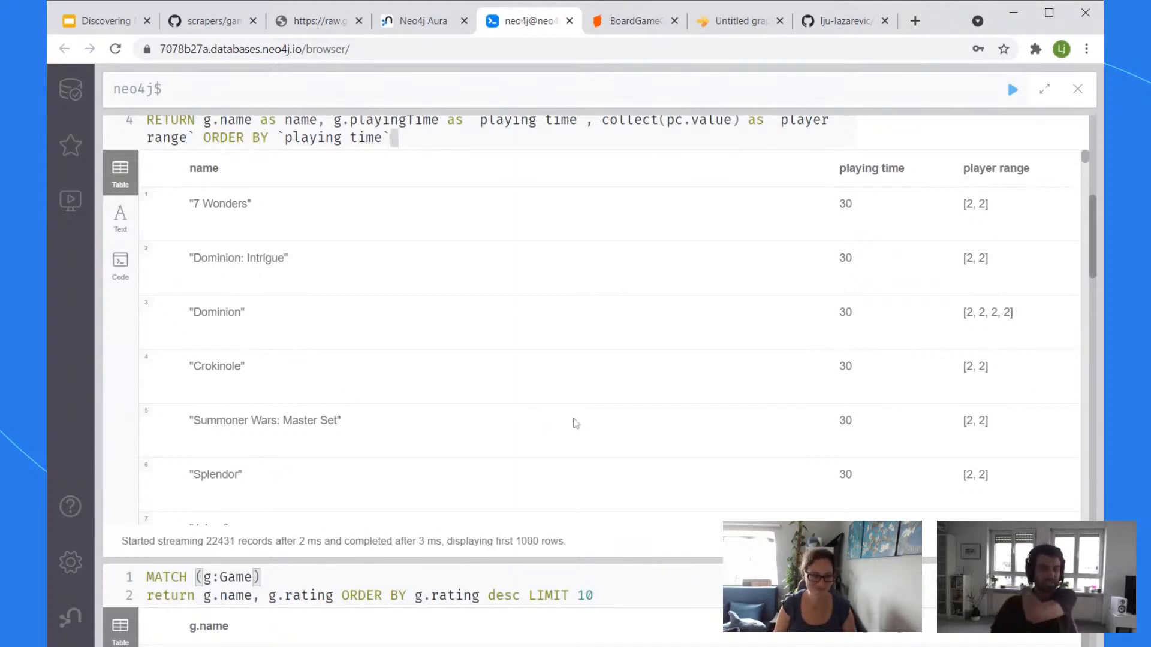
pyautogui.scroll(-3, 575, 426)
pyautogui.scroll(6, 587, 420)
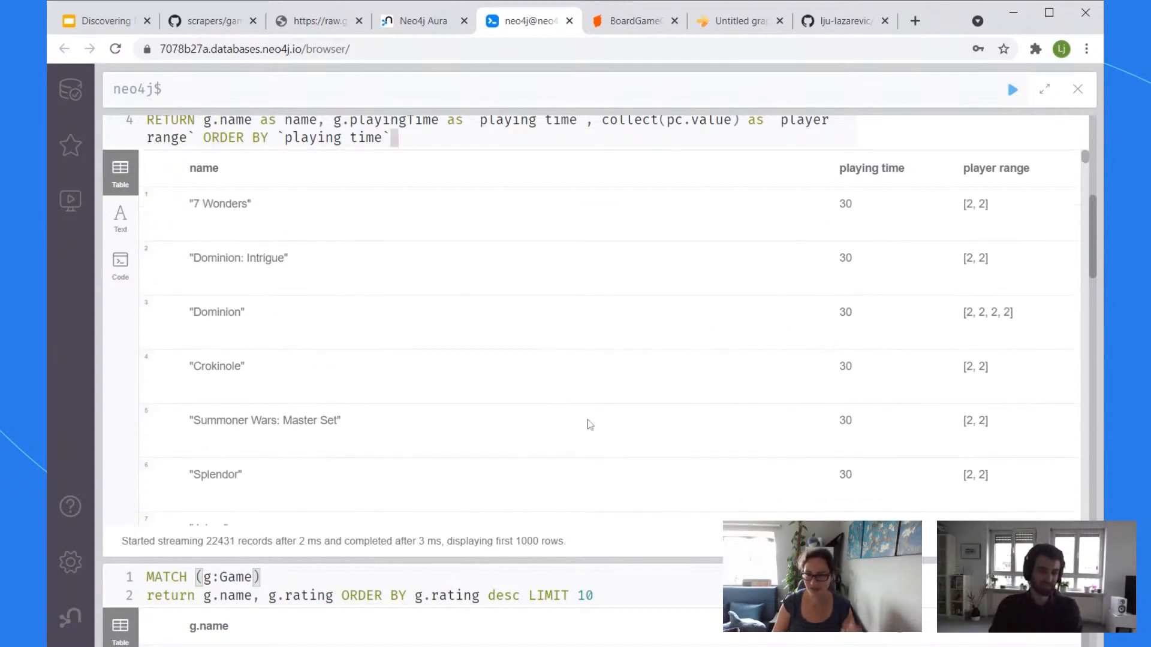
pyautogui.scroll(-3, 960, 358)
pyautogui.scroll(-3, 959, 536)
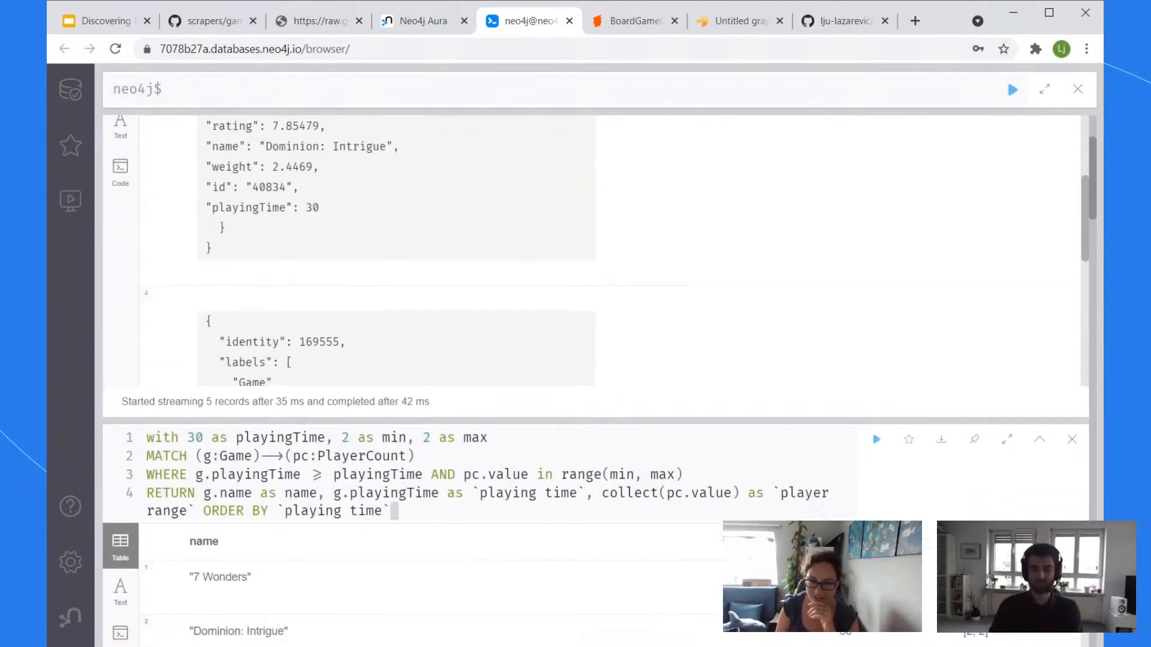
pyautogui.scroll(2, 958, 536)
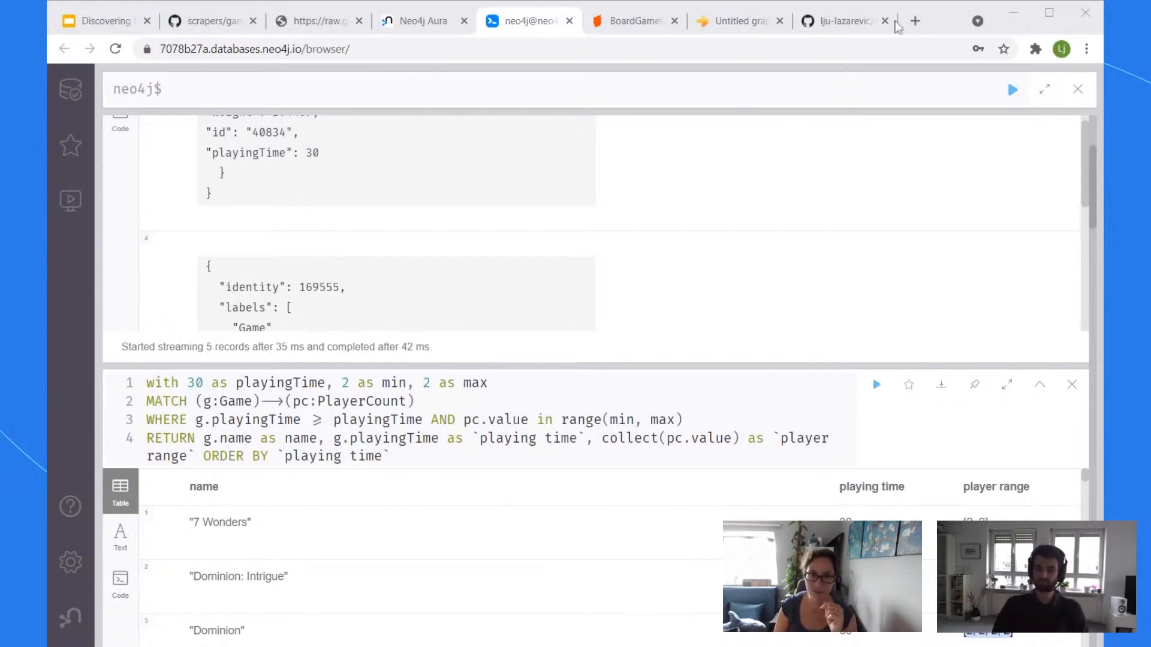
# Step: Look over the discoveraurafree GitHub repository page, scrolling its README down and back
pyautogui.click(845, 20)
pyautogui.scroll(-15, 831, 290)
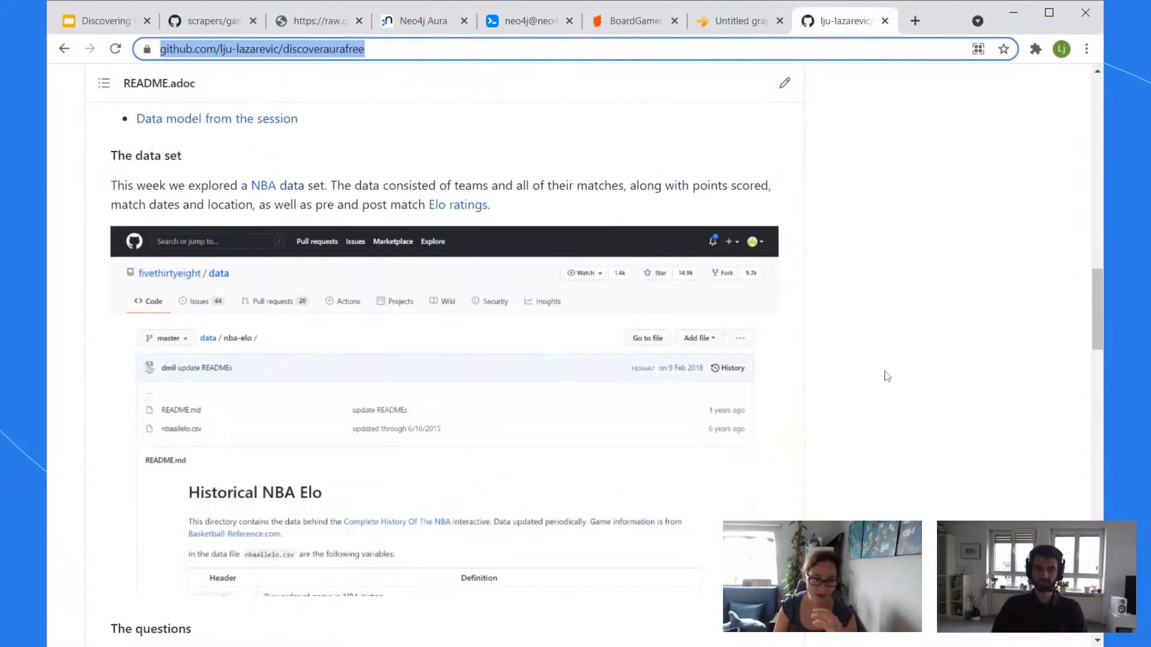
pyautogui.scroll(15, 847, 337)
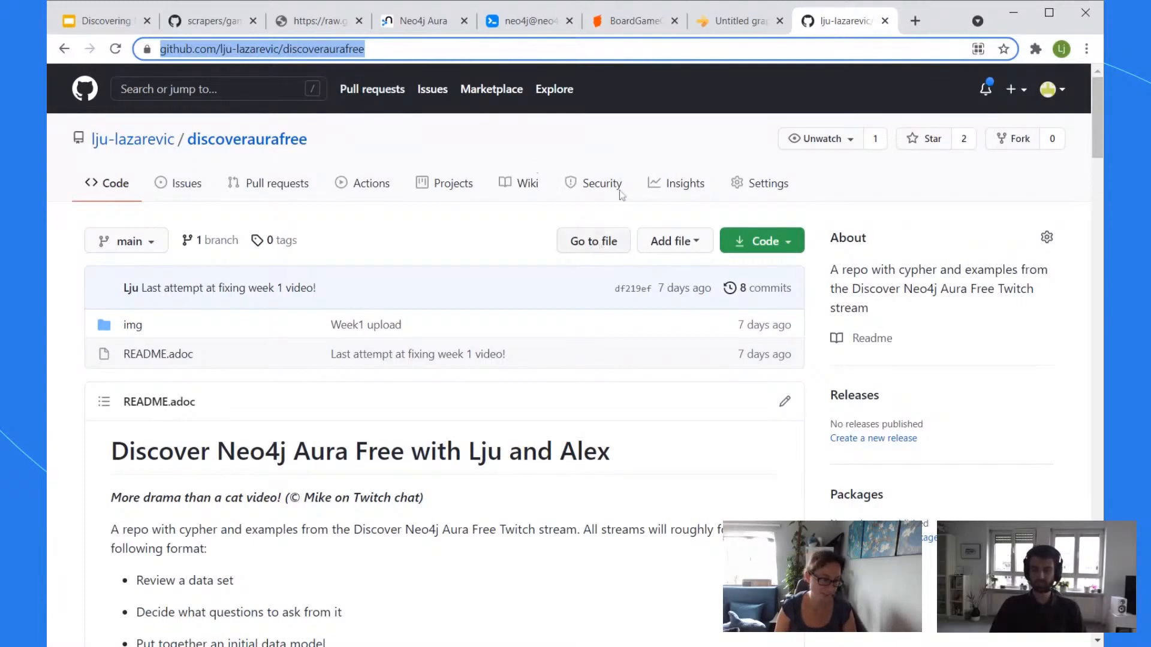
pyautogui.click(497, 24)
# Step: Scroll the two-player results table and select the entire four-line fixed query
pyautogui.scroll(5, 472, 173)
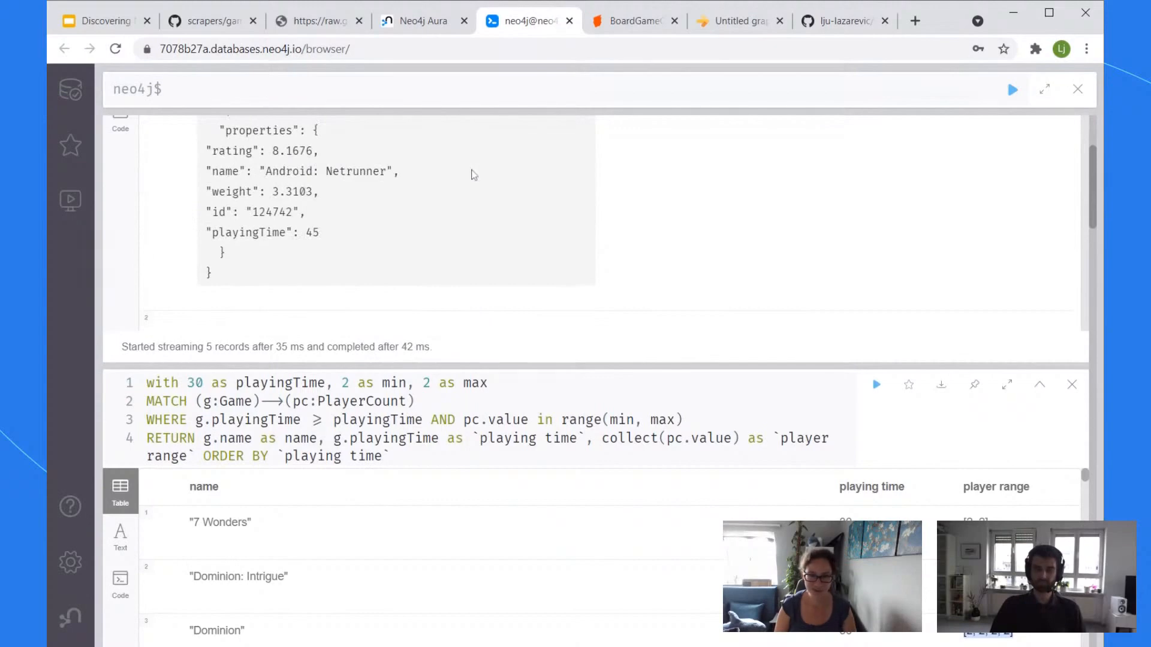
pyautogui.scroll(2, 471, 174)
pyautogui.scroll(-10, 554, 292)
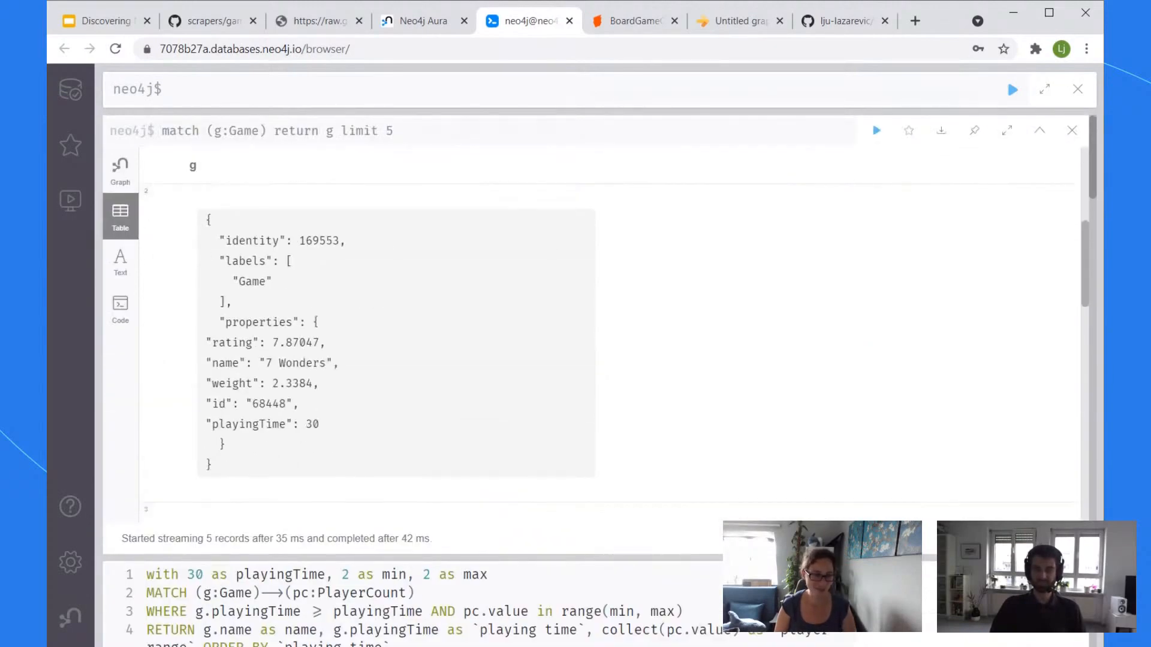
pyautogui.scroll(-3, 397, 578)
pyautogui.click(412, 274)
pyautogui.hotkey('ctrl', 'a')
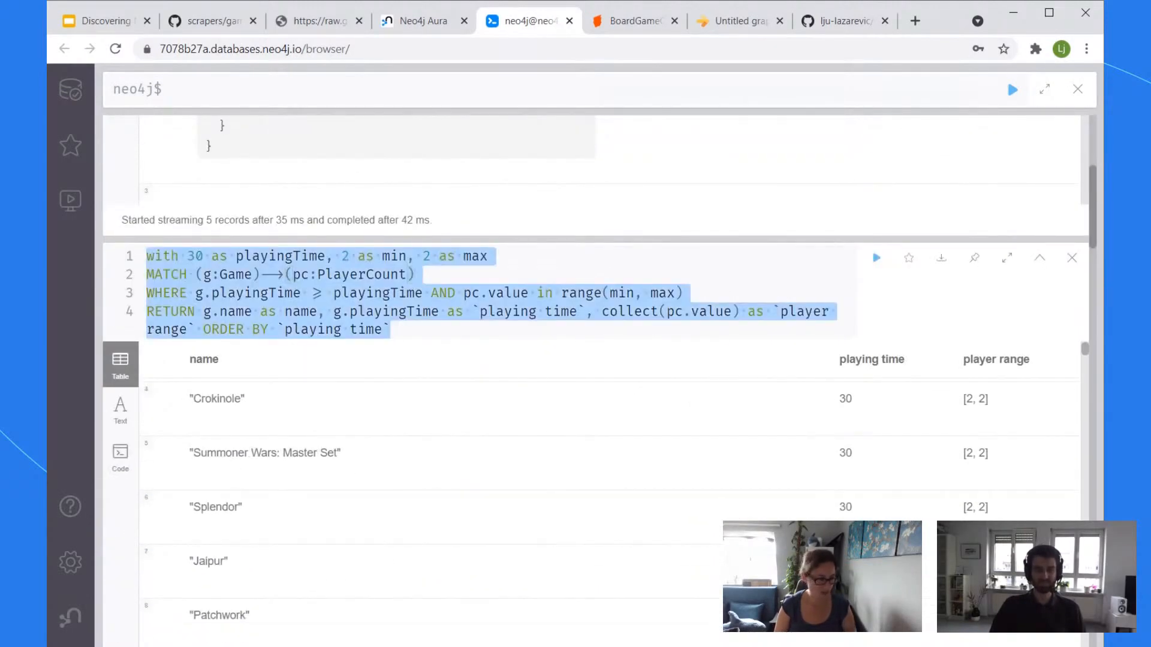
pyautogui.hotkey('alt', 'Tab')
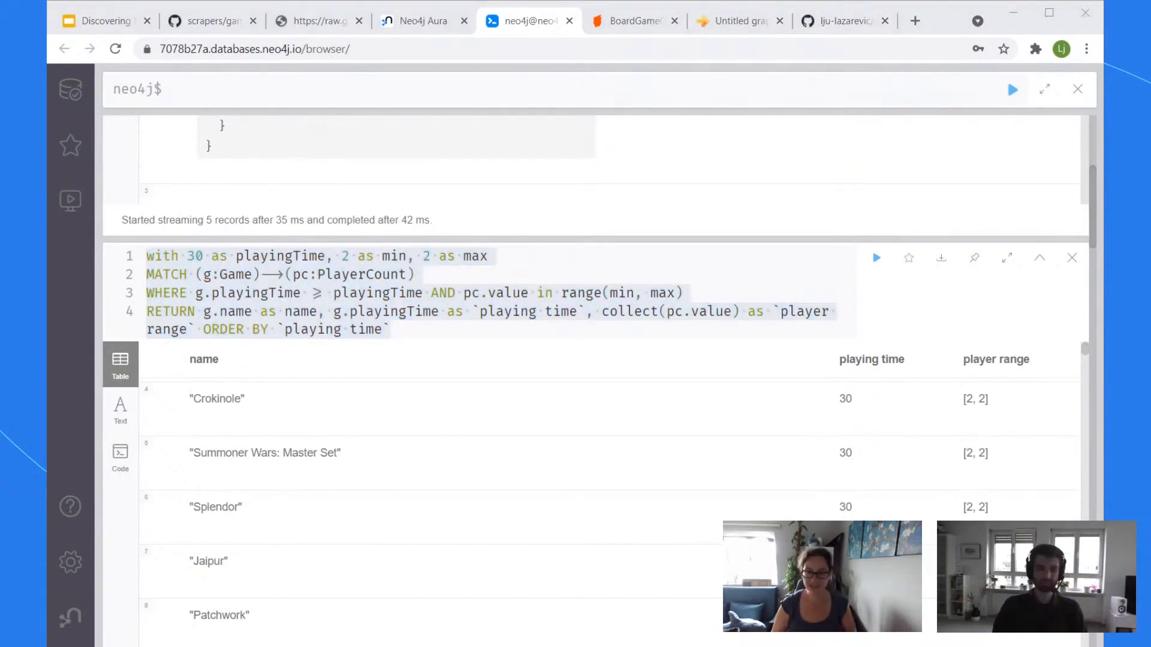
pyautogui.click(531, 31)
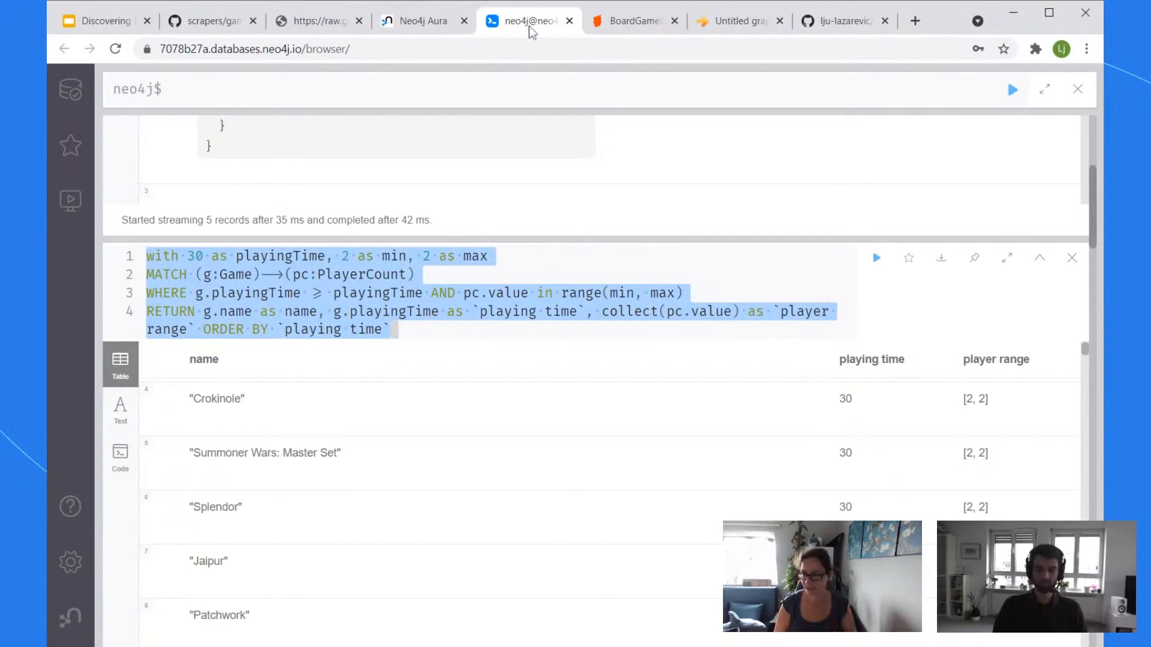